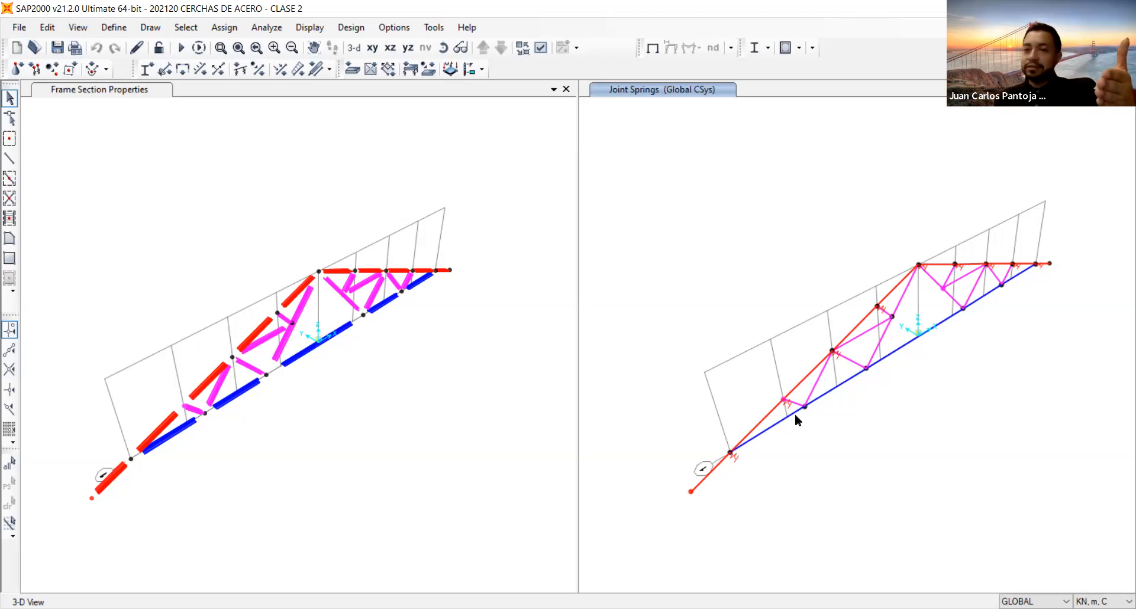
scroll(793, 230, up, 2)
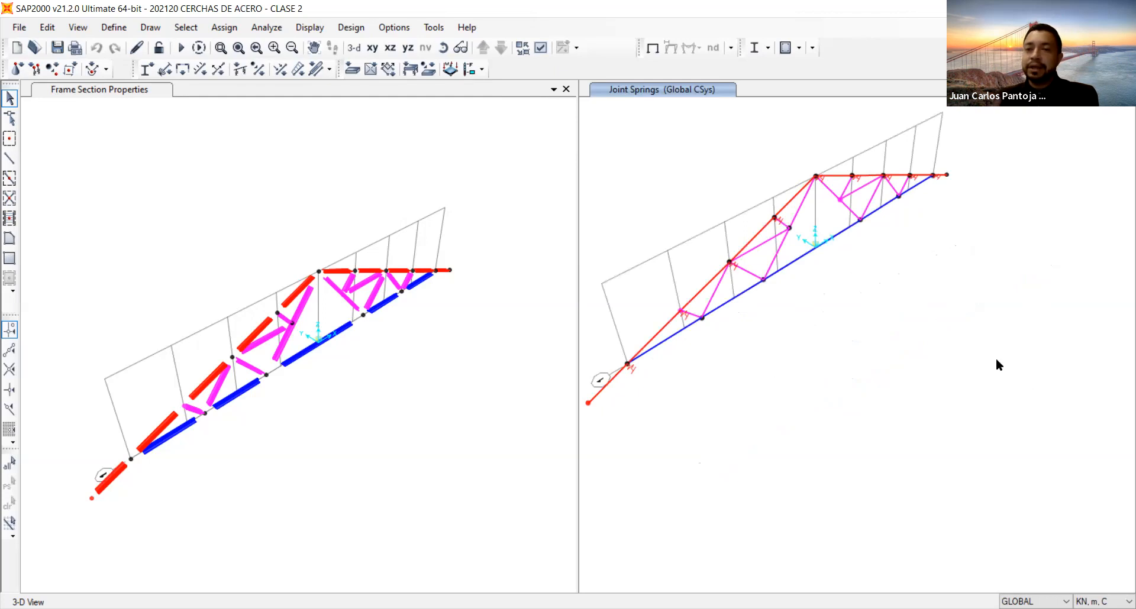
middle_drag(841, 296, 869, 308)
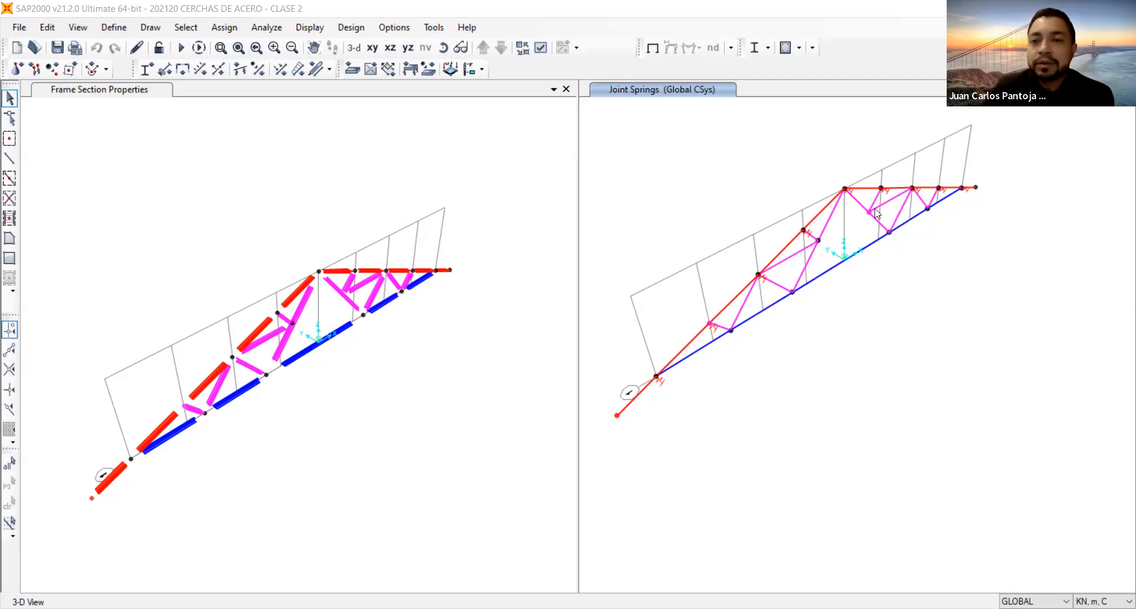
middle_drag(880, 271, 964, 305)
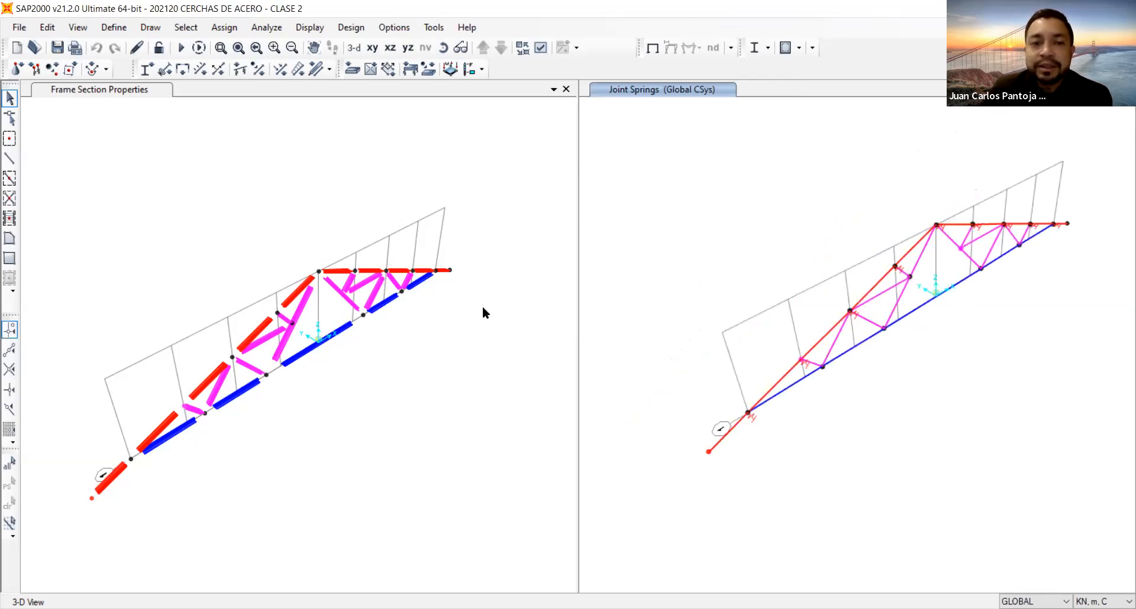
middle_drag(342, 296, 363, 266)
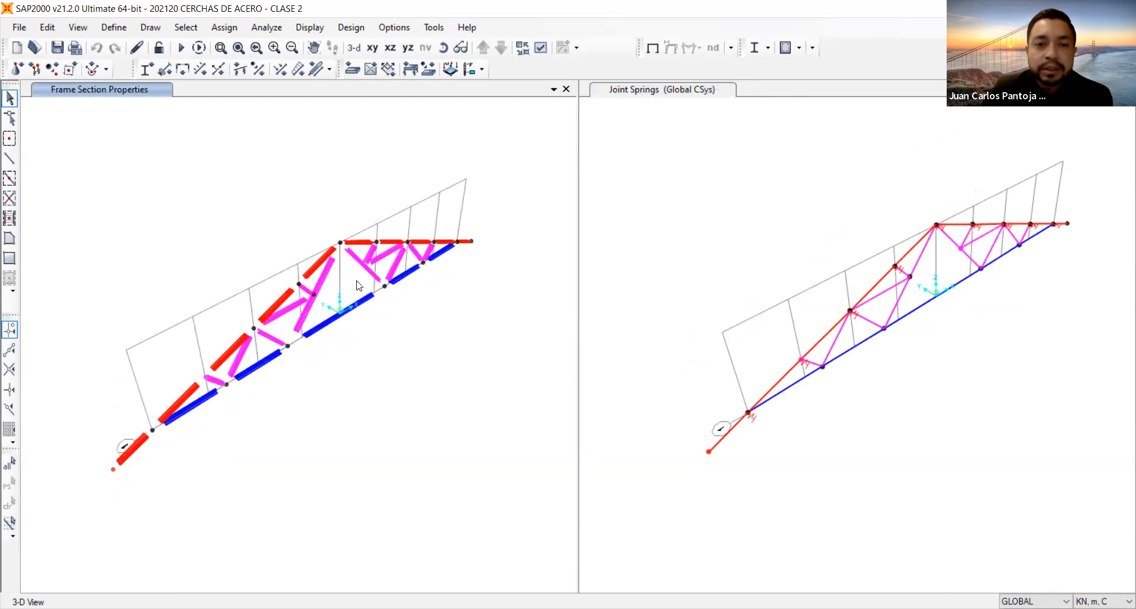
scroll(357, 285, up, 2)
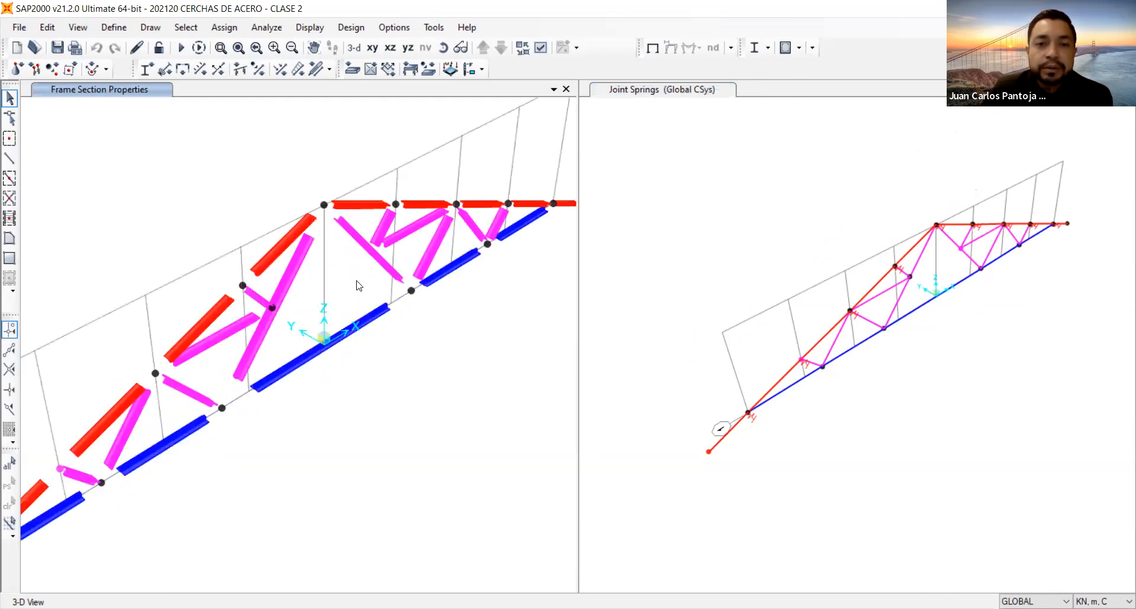
scroll(356, 286, down, 3)
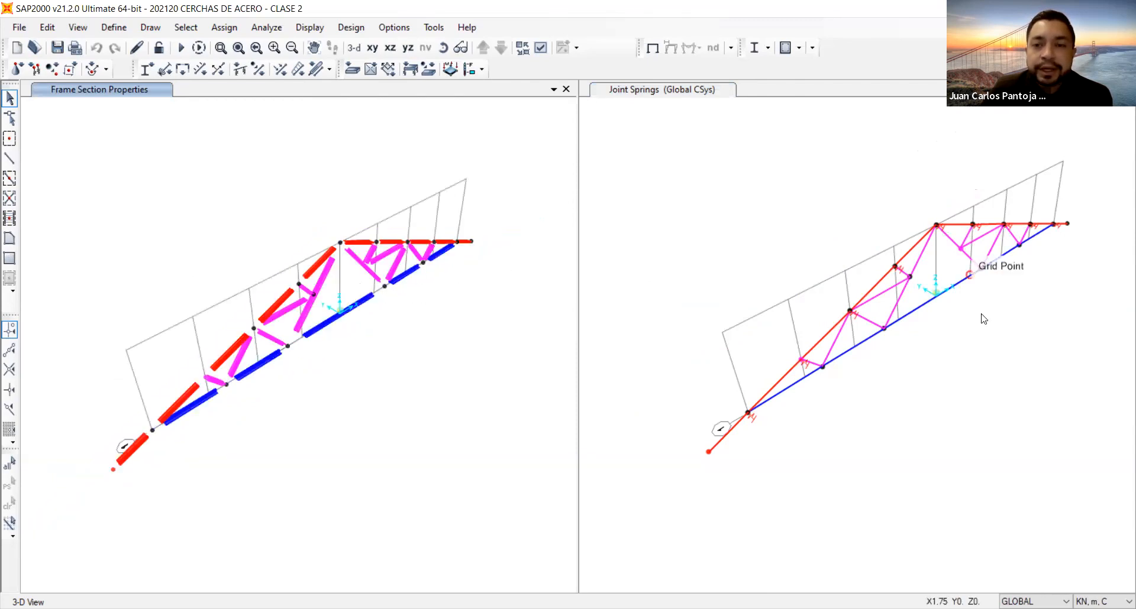
middle_drag(945, 331, 882, 370)
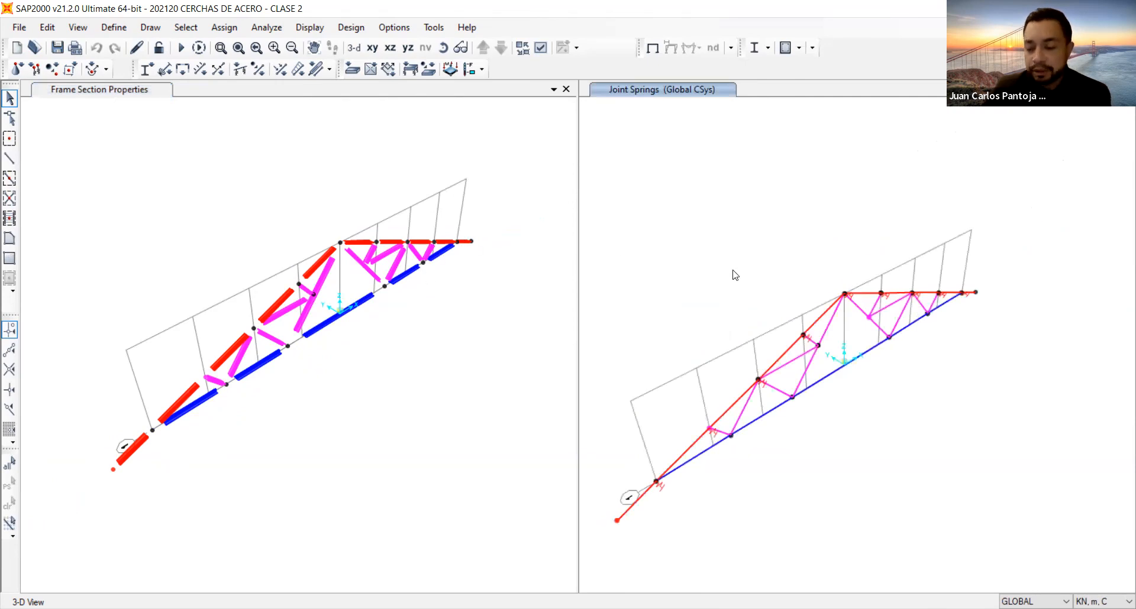
middle_drag(656, 355, 732, 275)
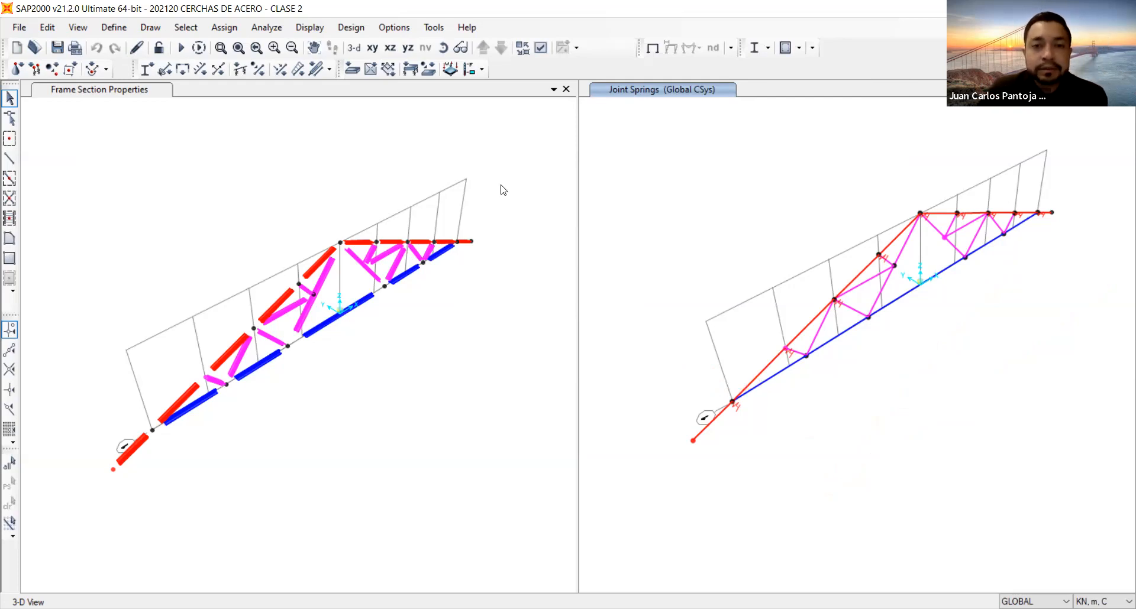
click(459, 287)
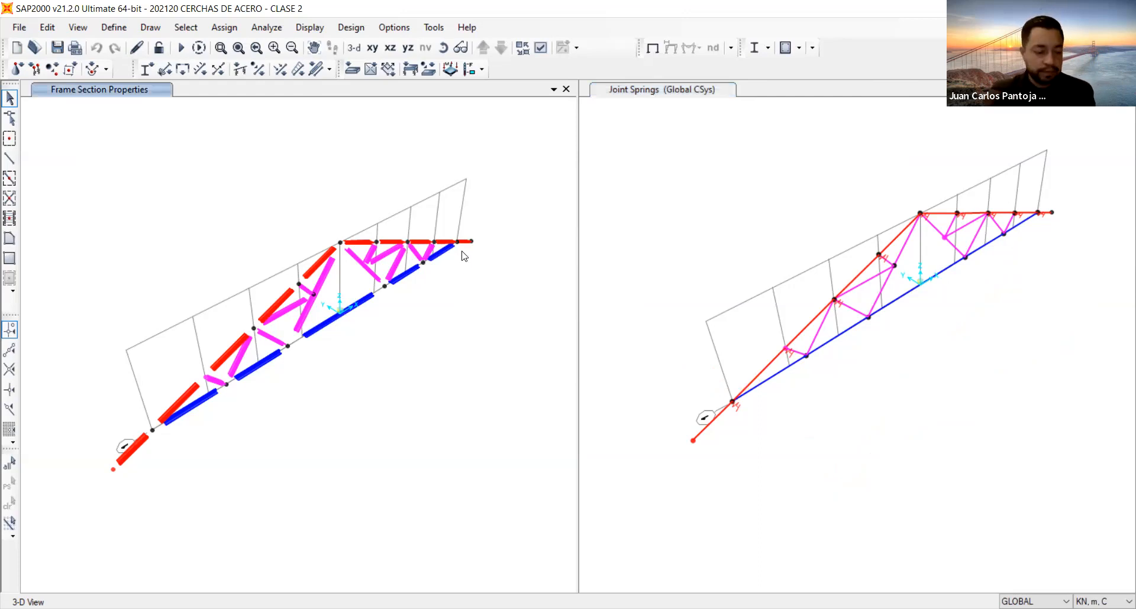
Add a Dead load pattern named MUERTA with a self-weight multiplier of 1.
click(106, 28)
click(179, 292)
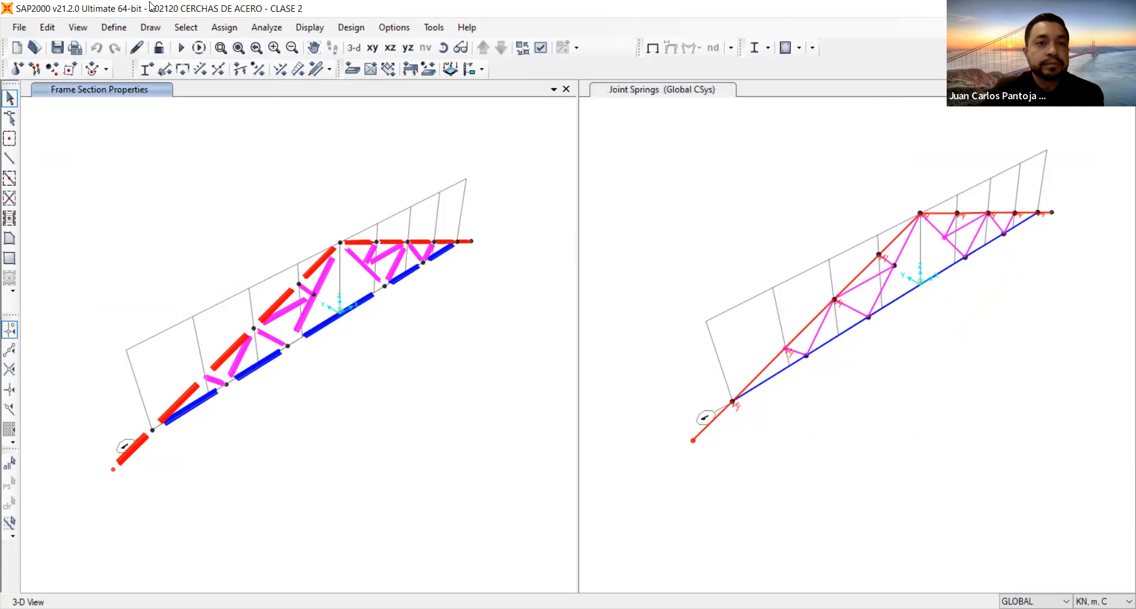
click(115, 29)
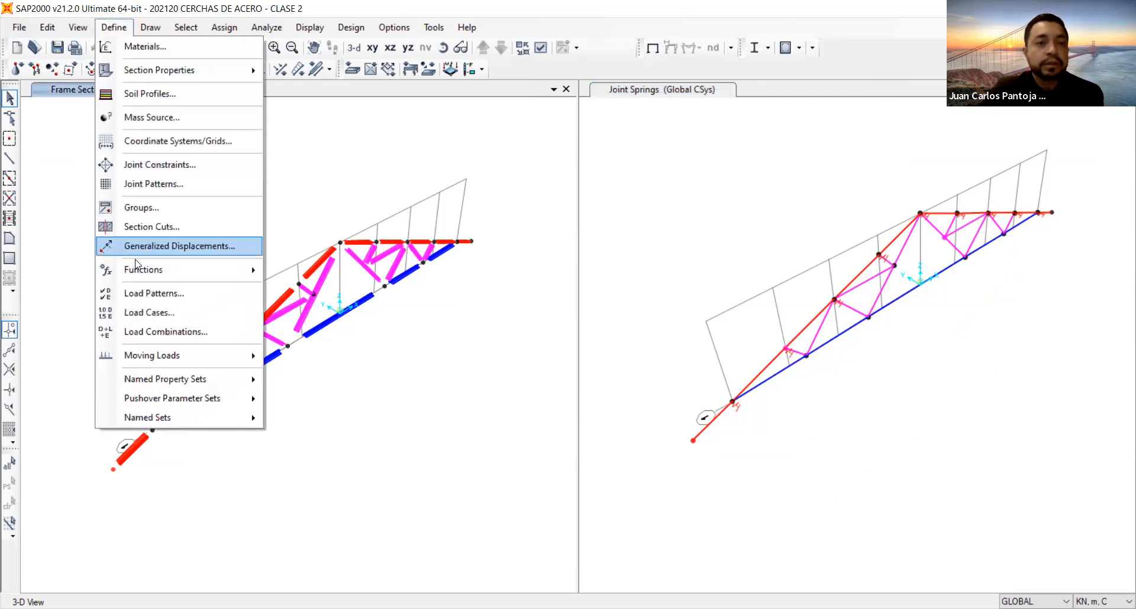
click(156, 299)
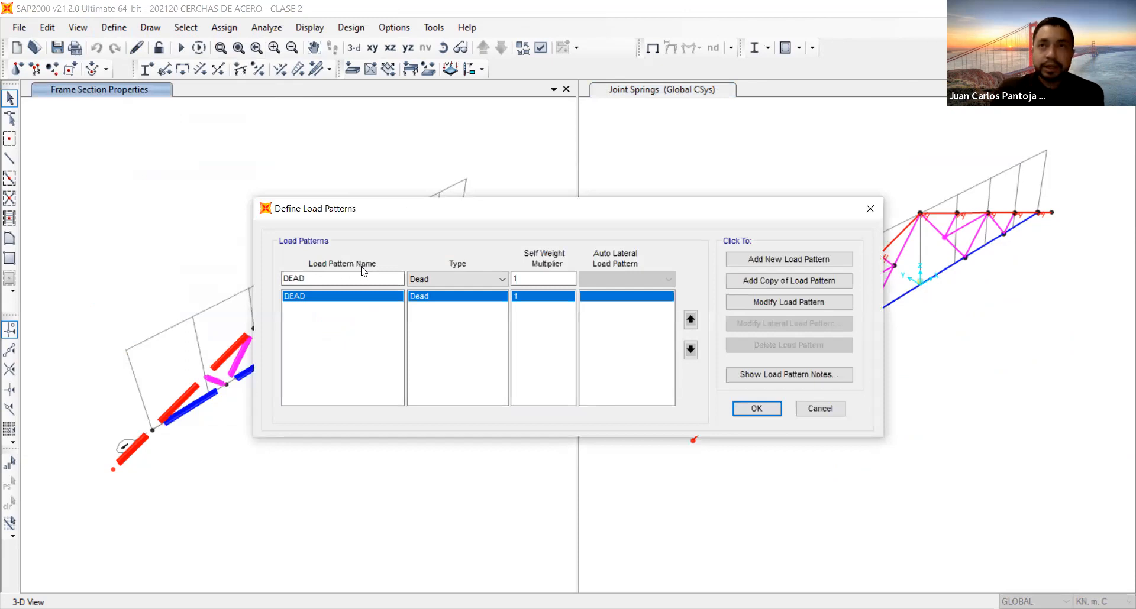
double_click(331, 276)
text(MUERTA)
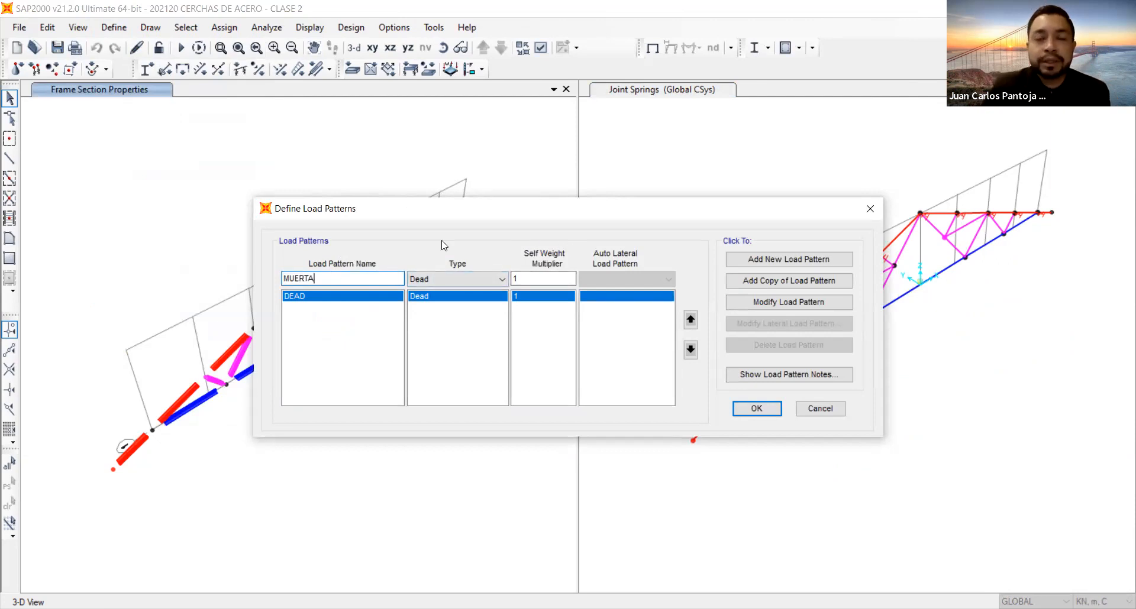
click(812, 259)
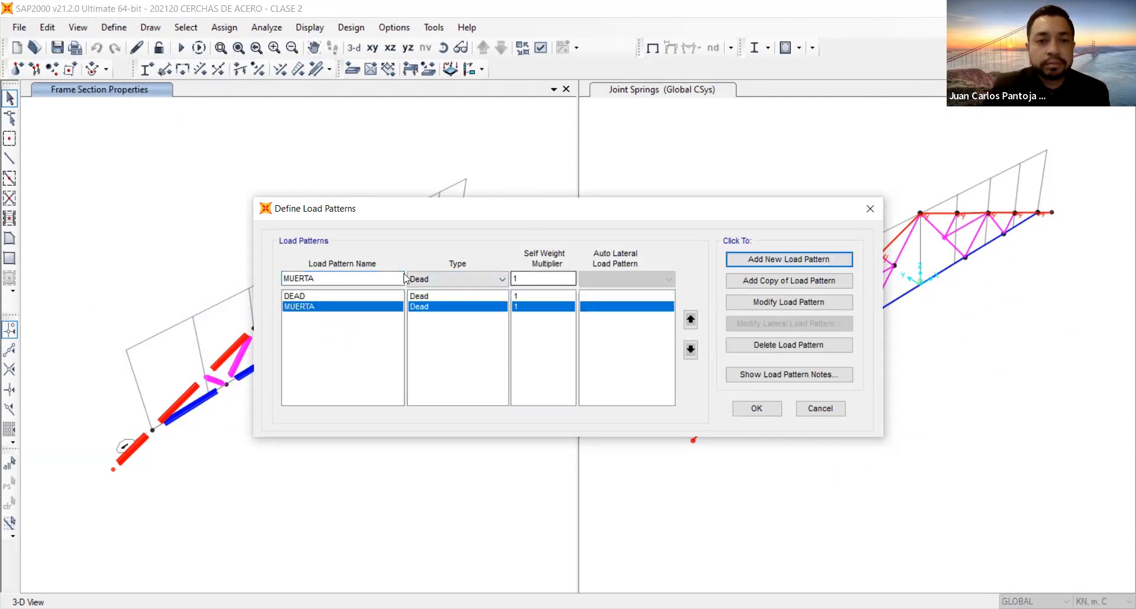
Add a Live load pattern named VIVA with a self-weight multiplier of 0.
double_click(359, 278)
text(VIVA)
click(456, 280)
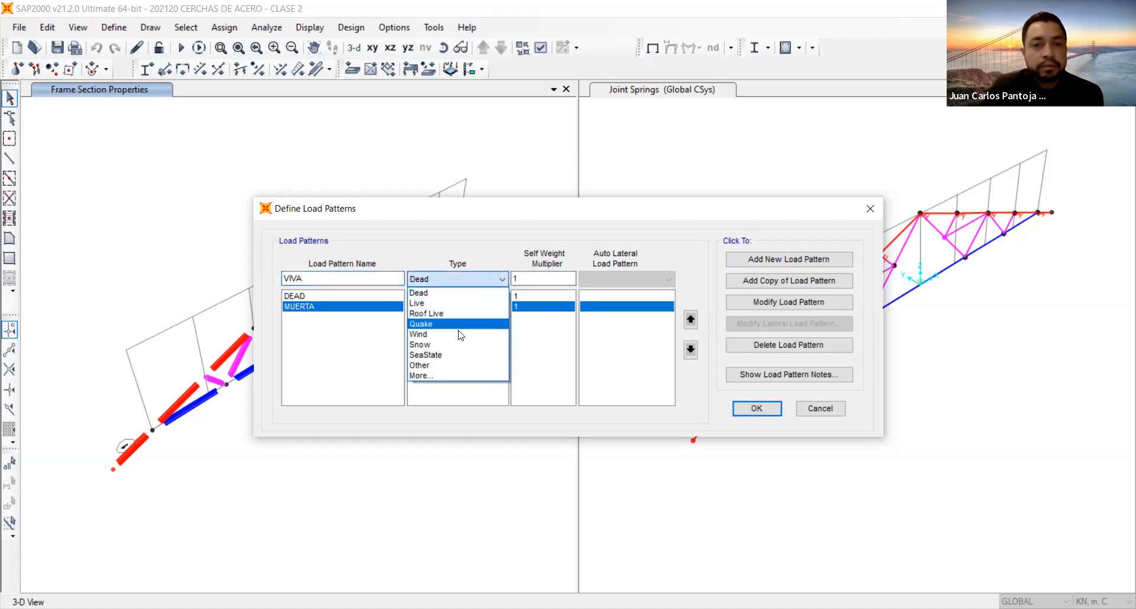
click(458, 303)
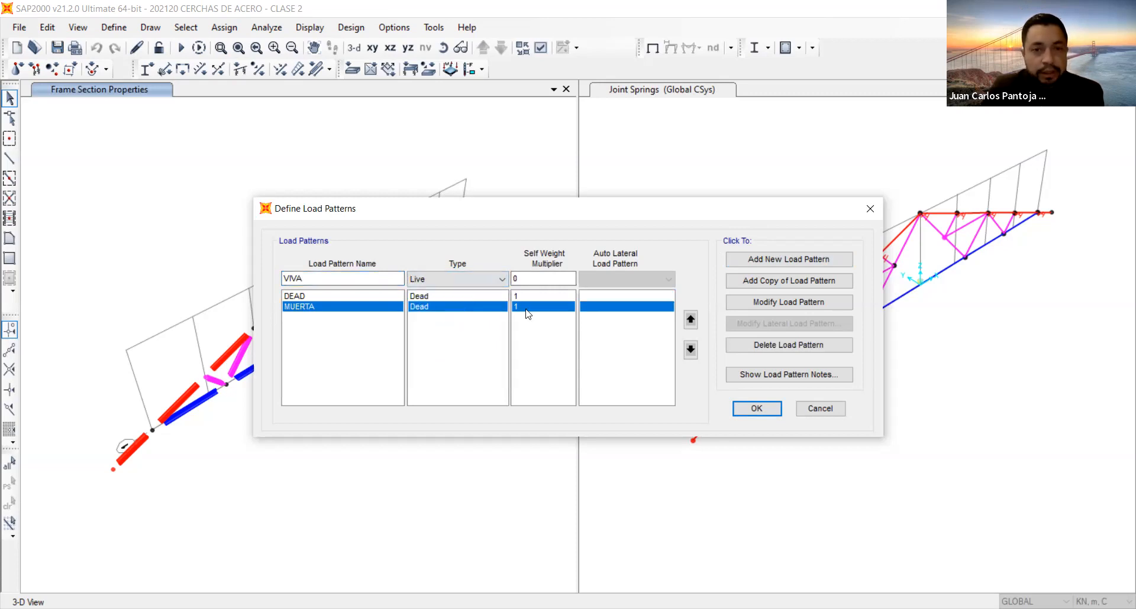
double_click(524, 278)
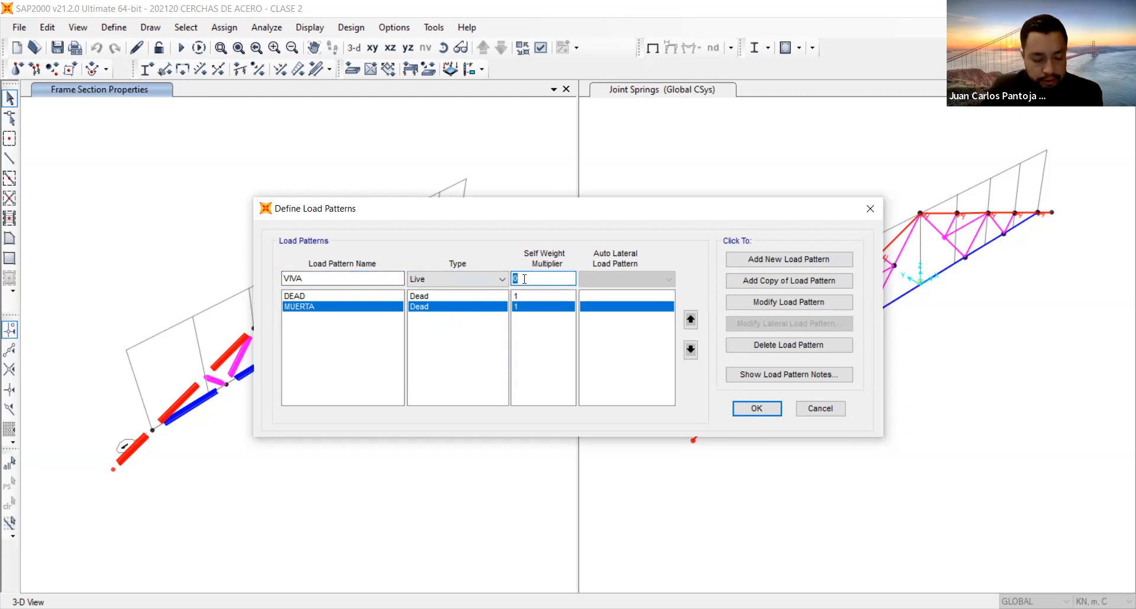
click(787, 261)
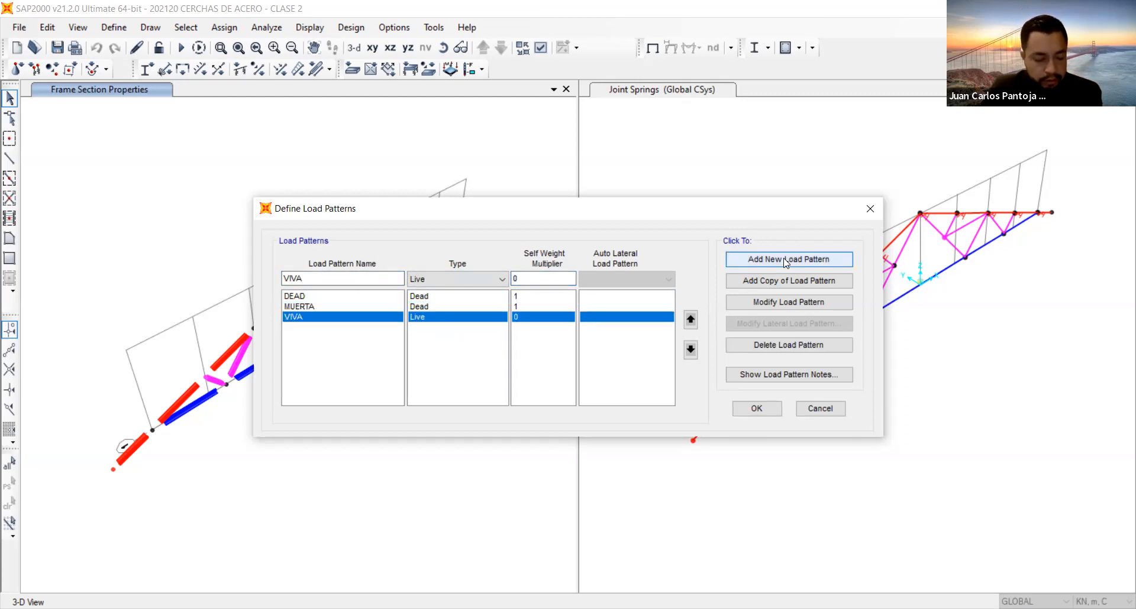
Add a Wind load pattern named VIENTO with a self-weight multiplier of 0.
drag(306, 279, 245, 279)
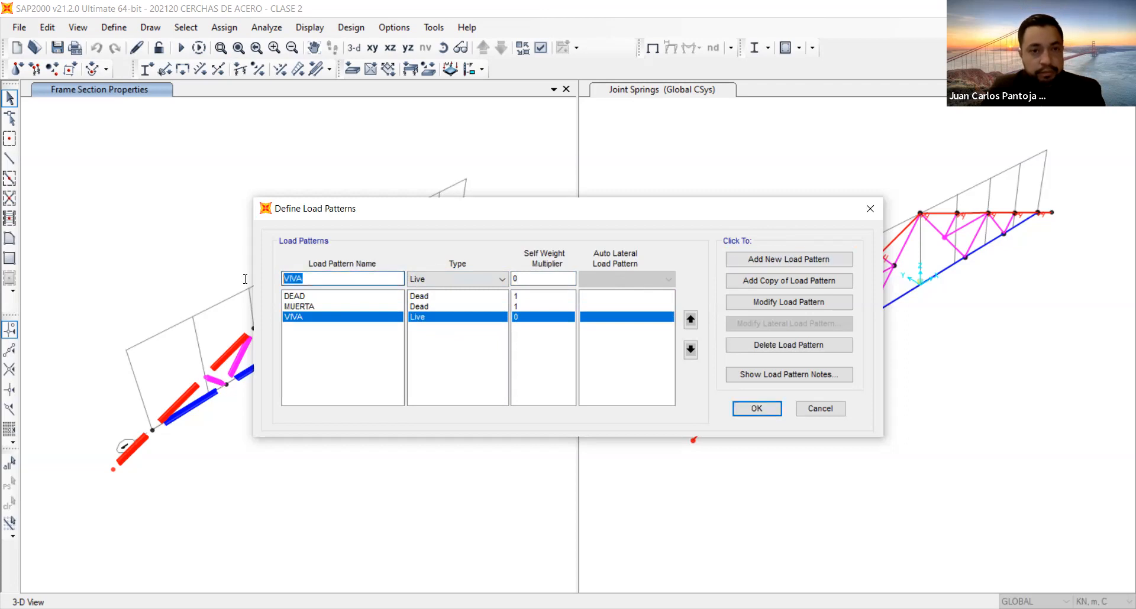
text(VI)
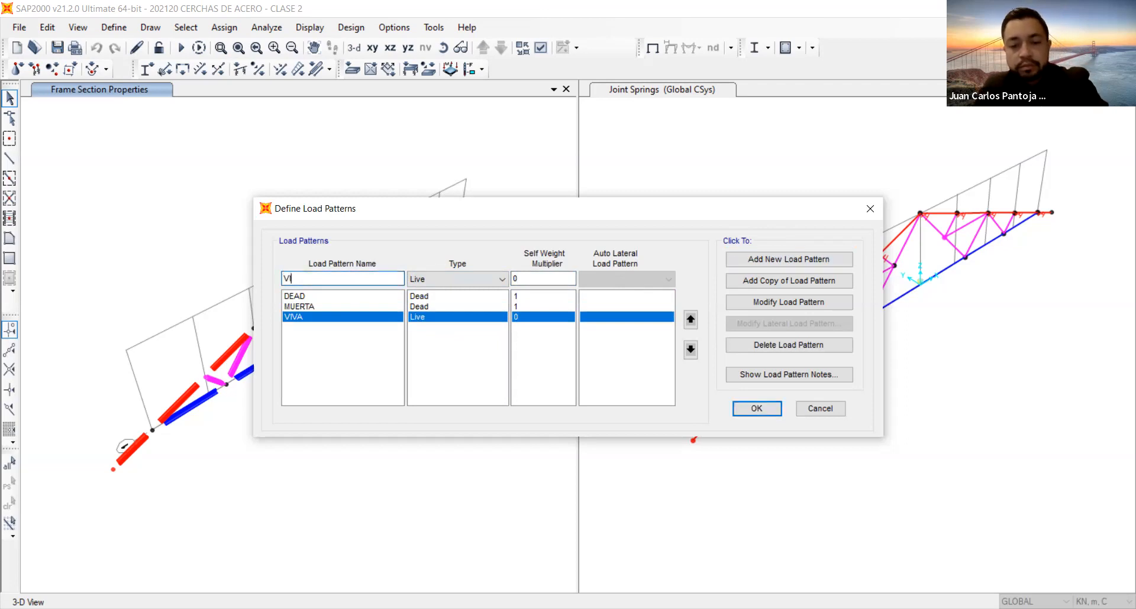
text(ENTO)
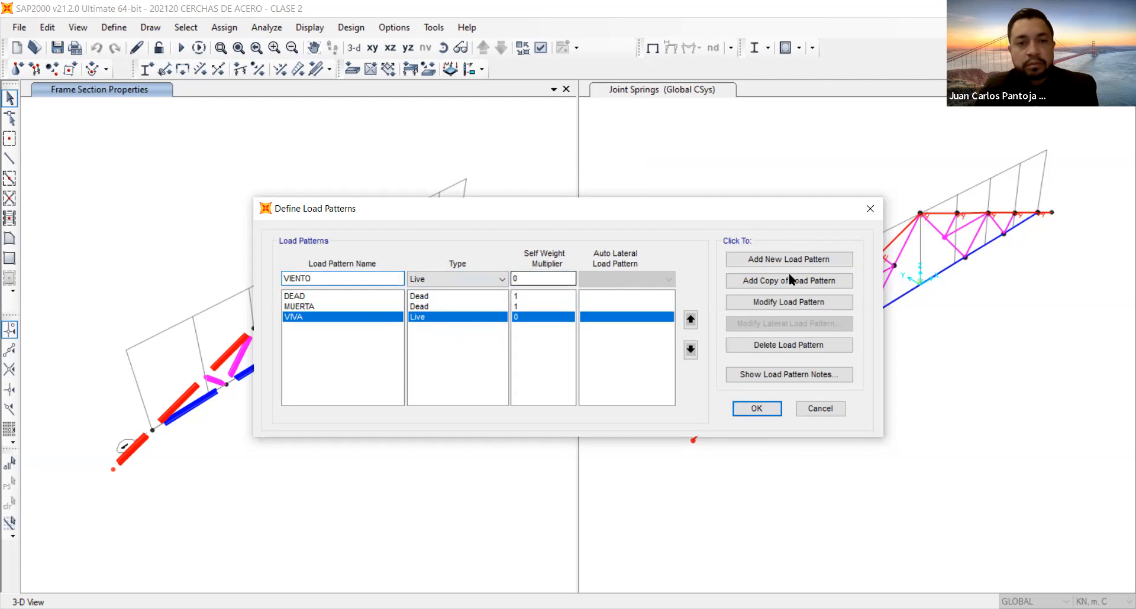
click(487, 279)
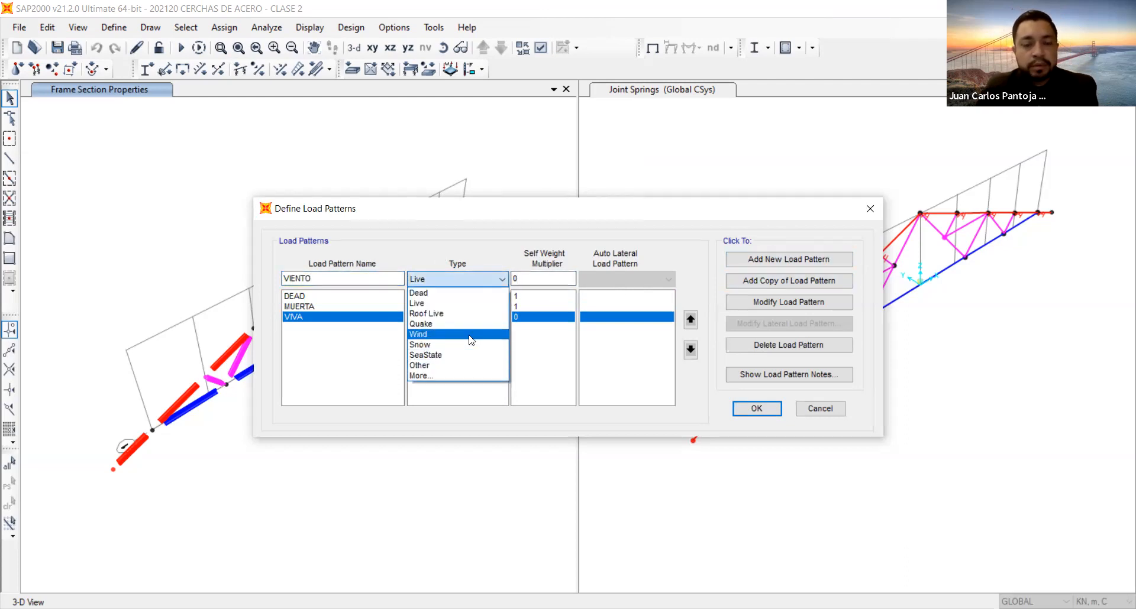
click(469, 332)
click(794, 260)
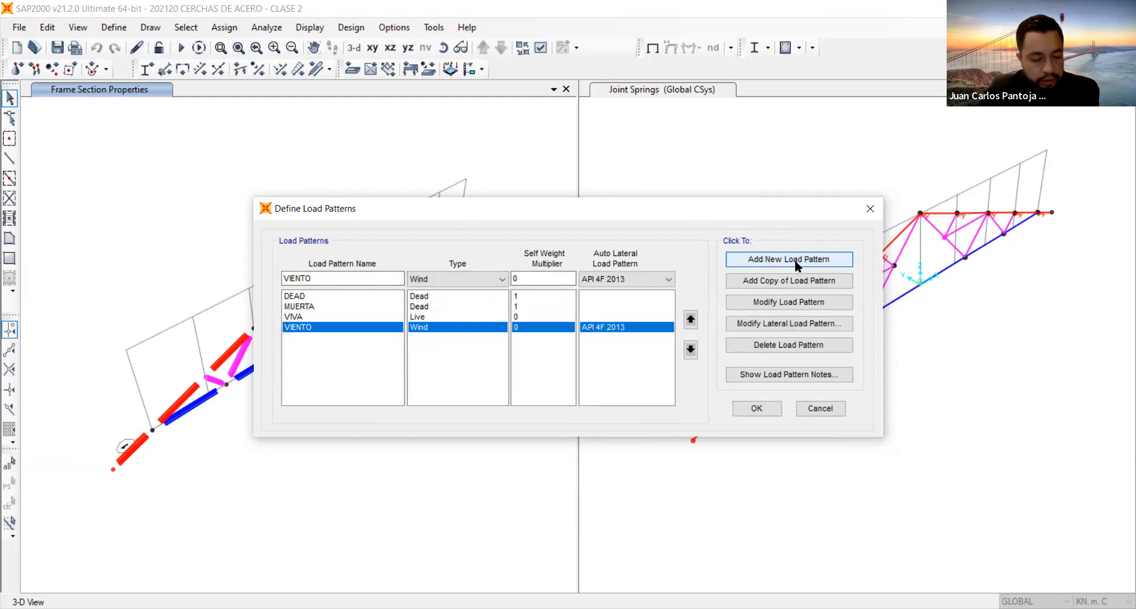
Add a Notional load pattern named FICTICIA with a self-weight multiplier of 0 and its auto lateral load pattern set to None.
drag(340, 278, 251, 284)
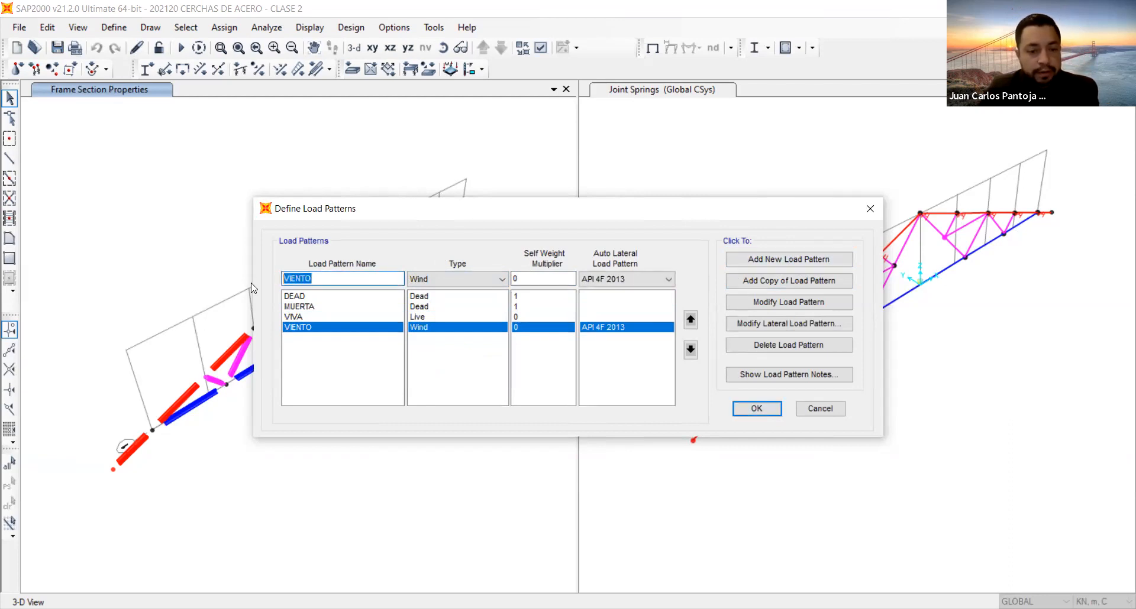
text(FICTI)
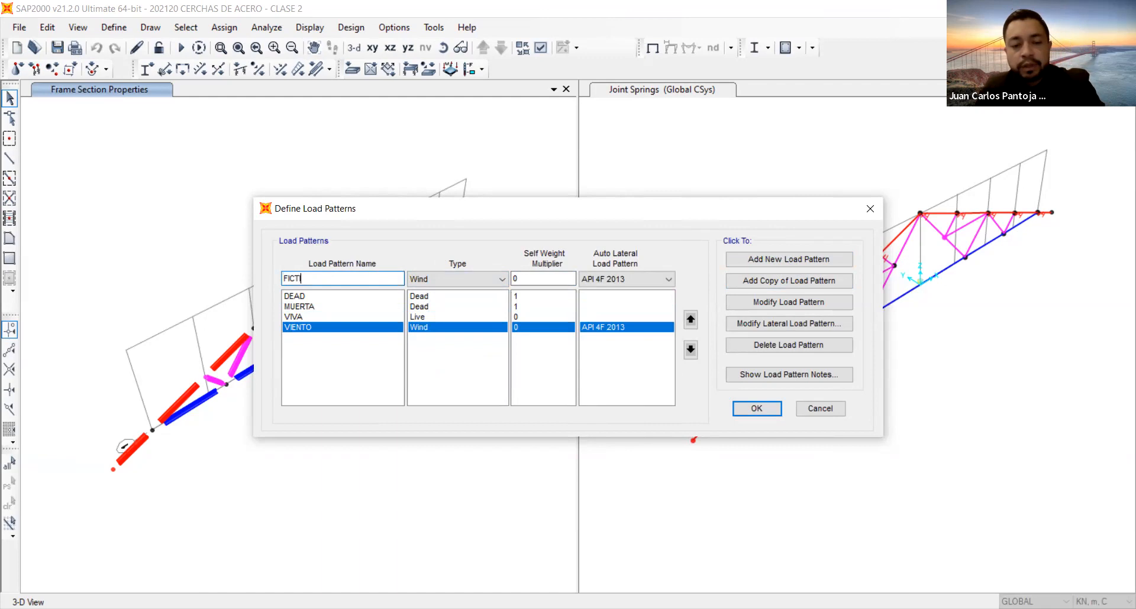
text(CIA)
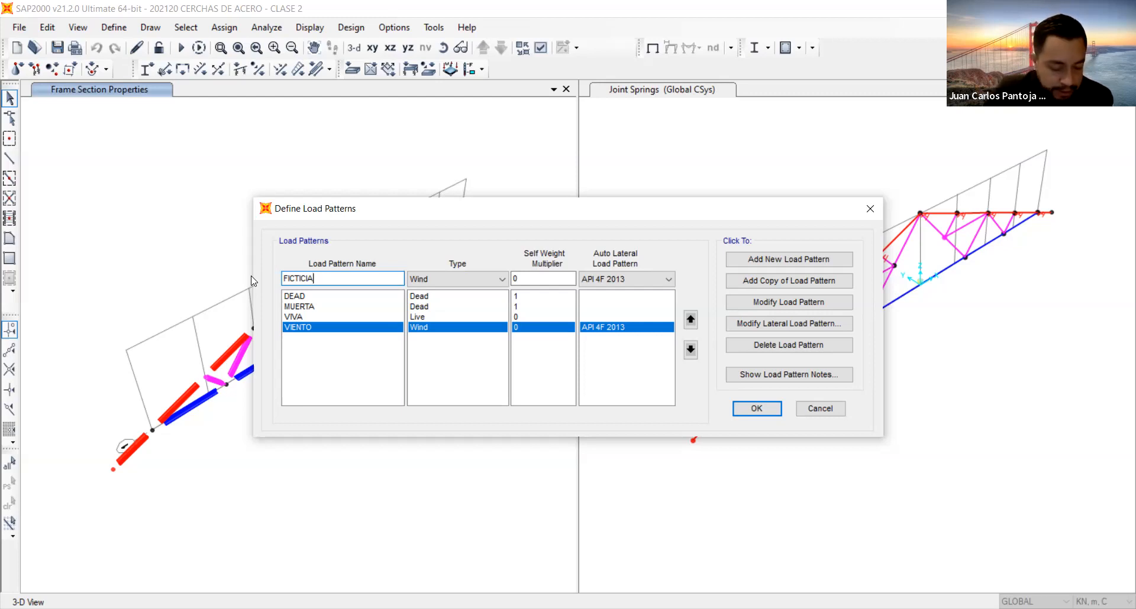
click(462, 280)
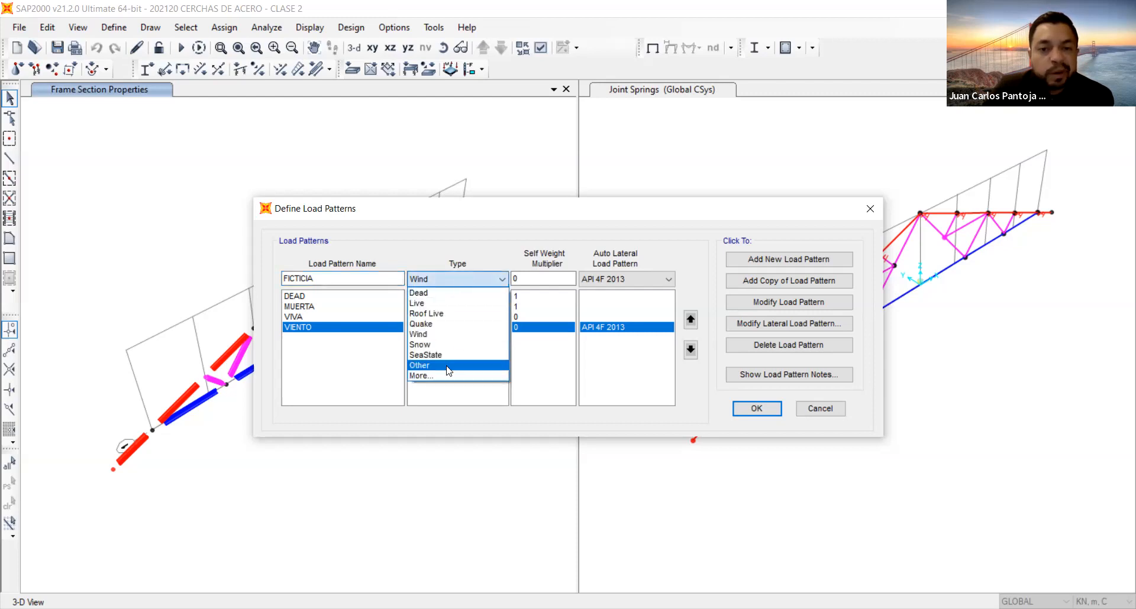
click(447, 377)
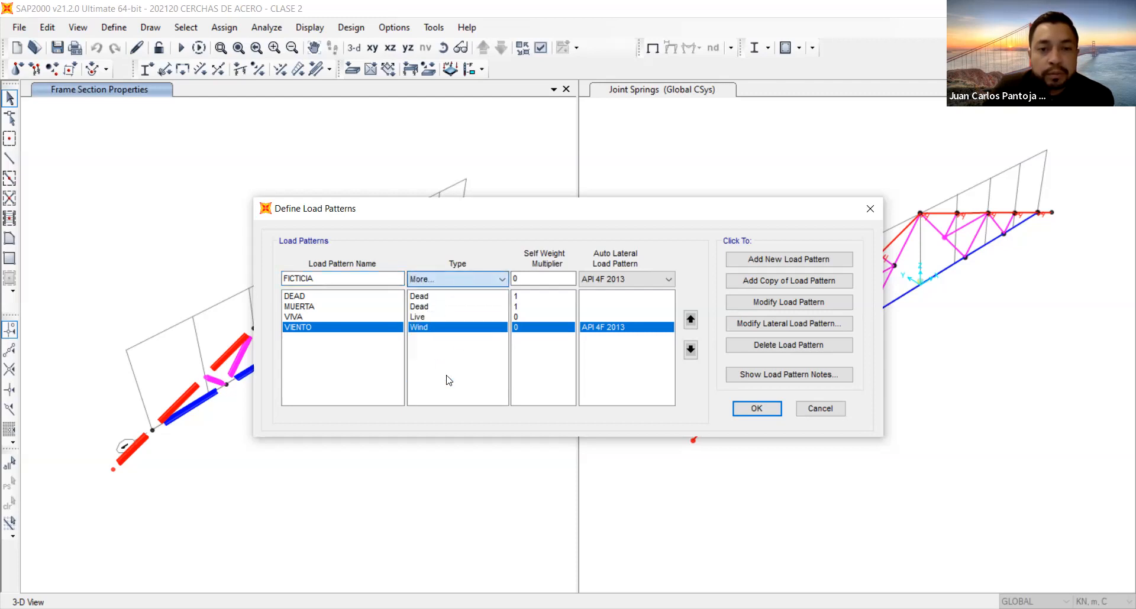
click(448, 278)
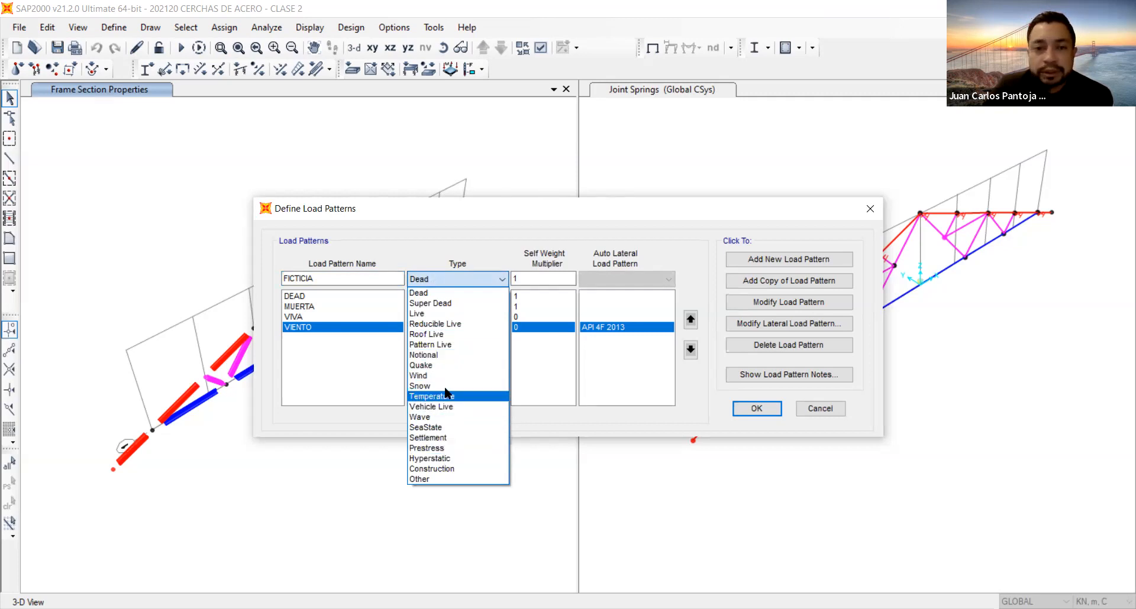
click(445, 357)
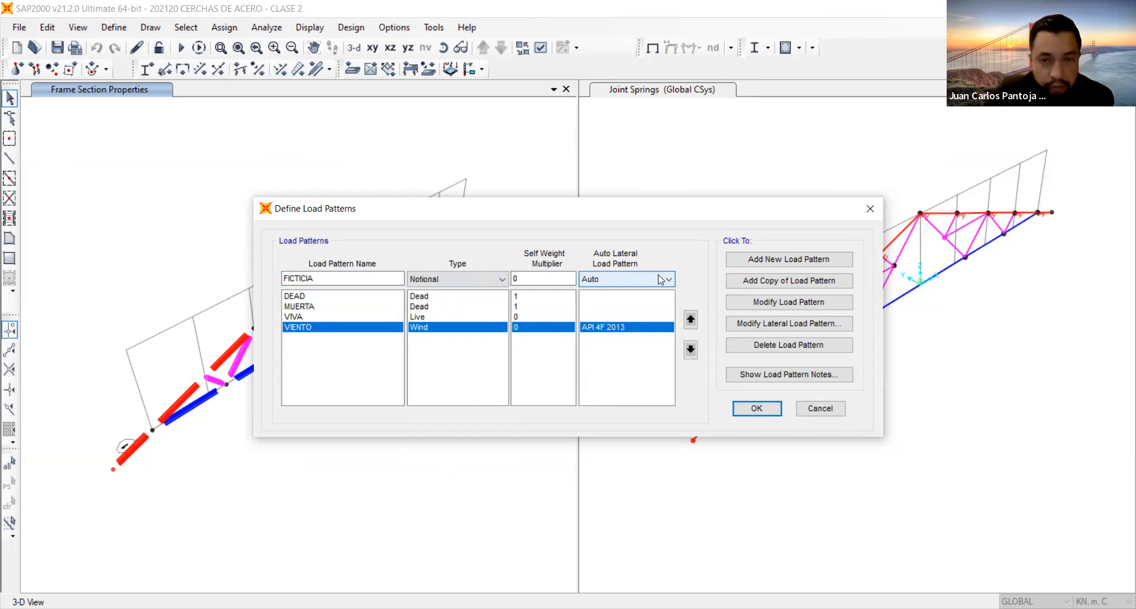
click(621, 286)
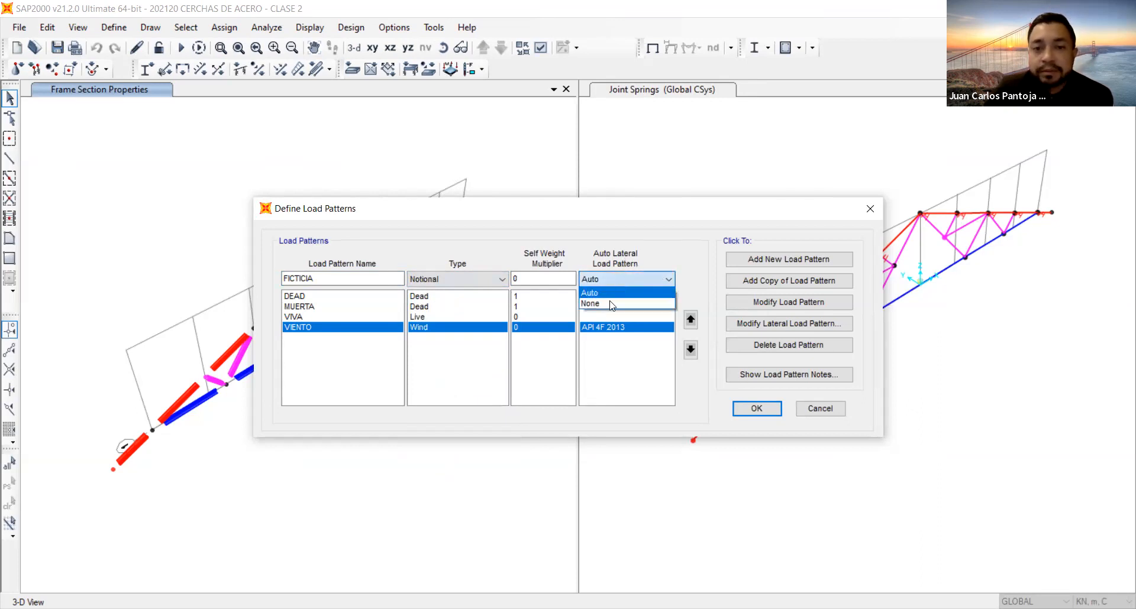
click(775, 252)
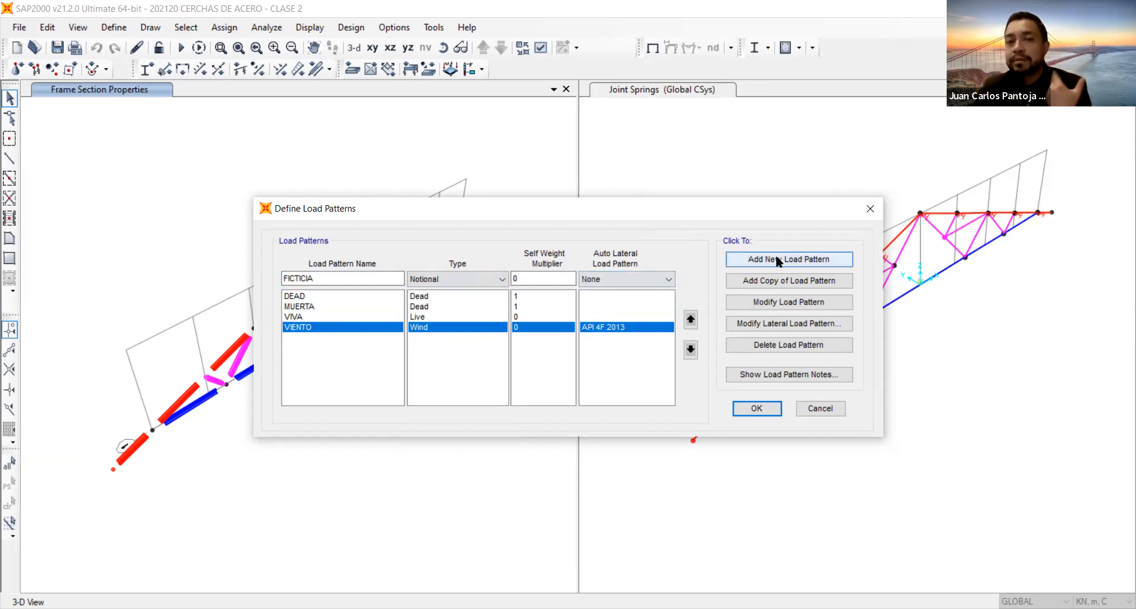
click(776, 258)
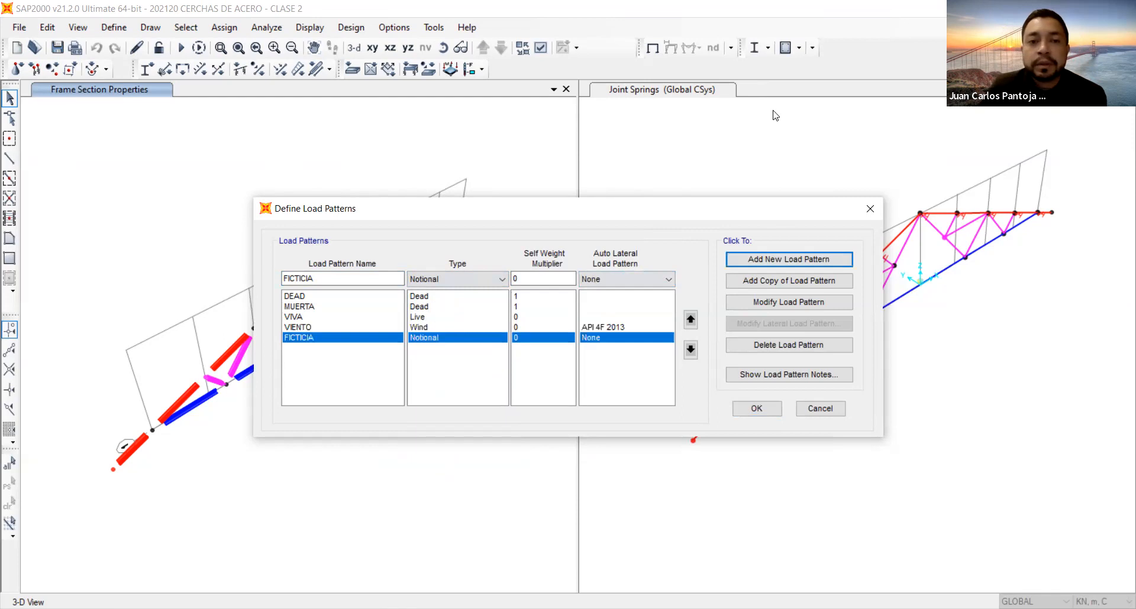
Delete the VIENTO load pattern that uses API 4F 2013 and enter VIENTO as the name for its replacement.
click(610, 327)
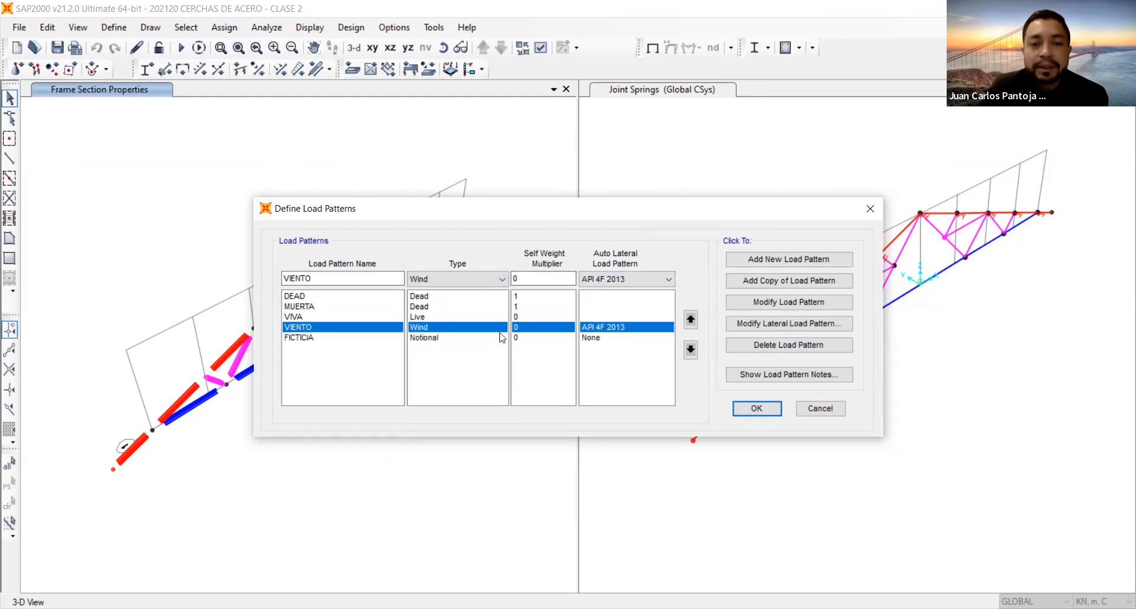
click(779, 349)
key(shift+Home)
text(VIENTO)
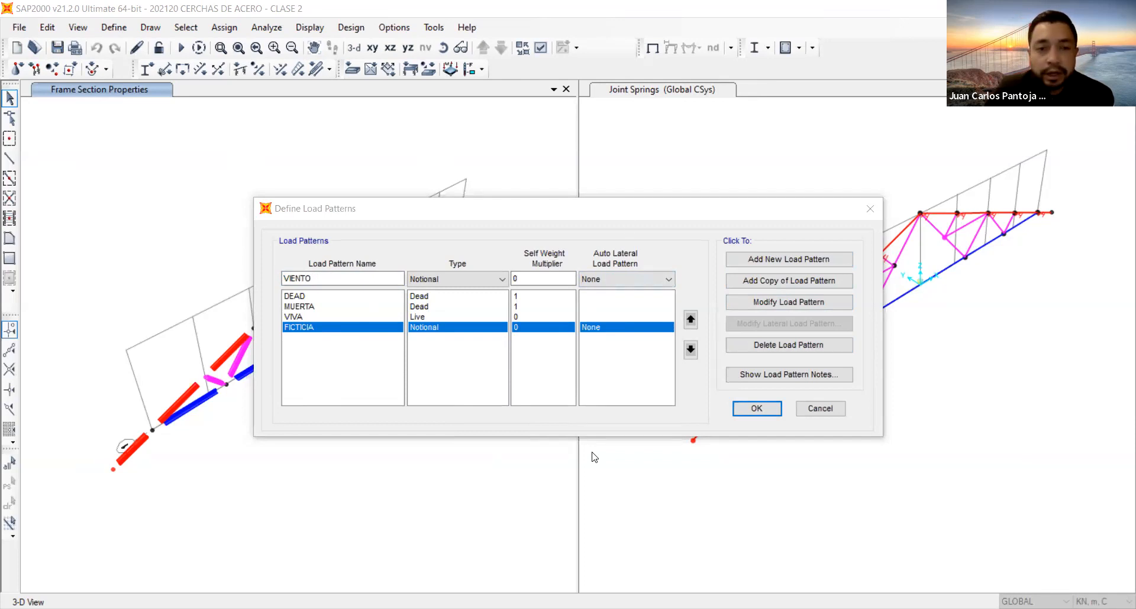
Add VIENTO as a Wind pattern with self-weight multiplier 0 and auto lateral load pattern None, and move it above FICTICIA.
click(462, 281)
click(447, 376)
click(539, 277)
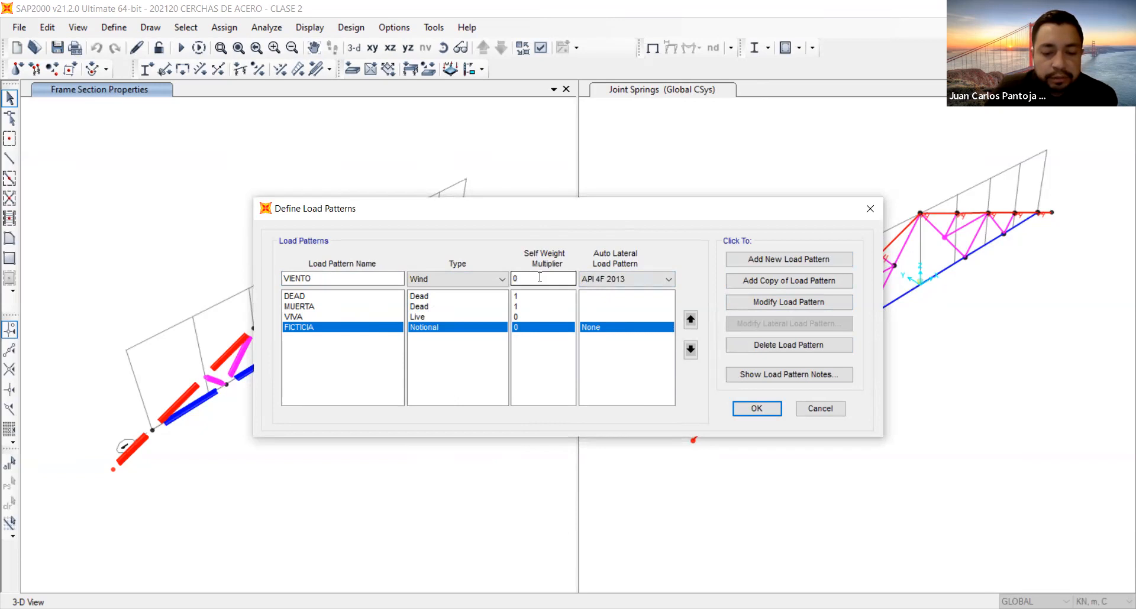
click(628, 280)
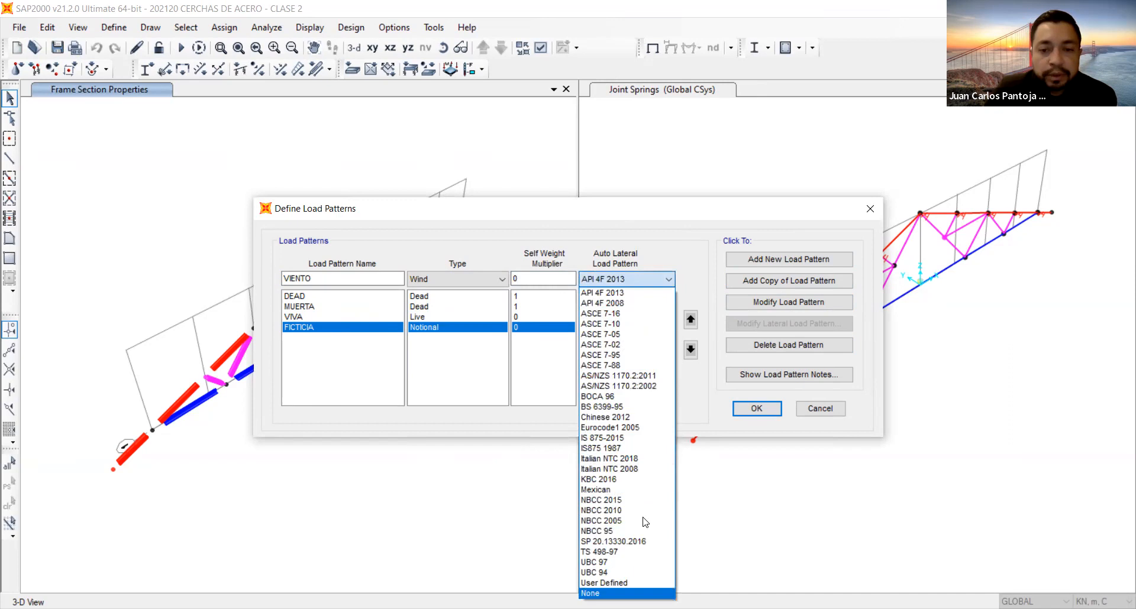
key(Return)
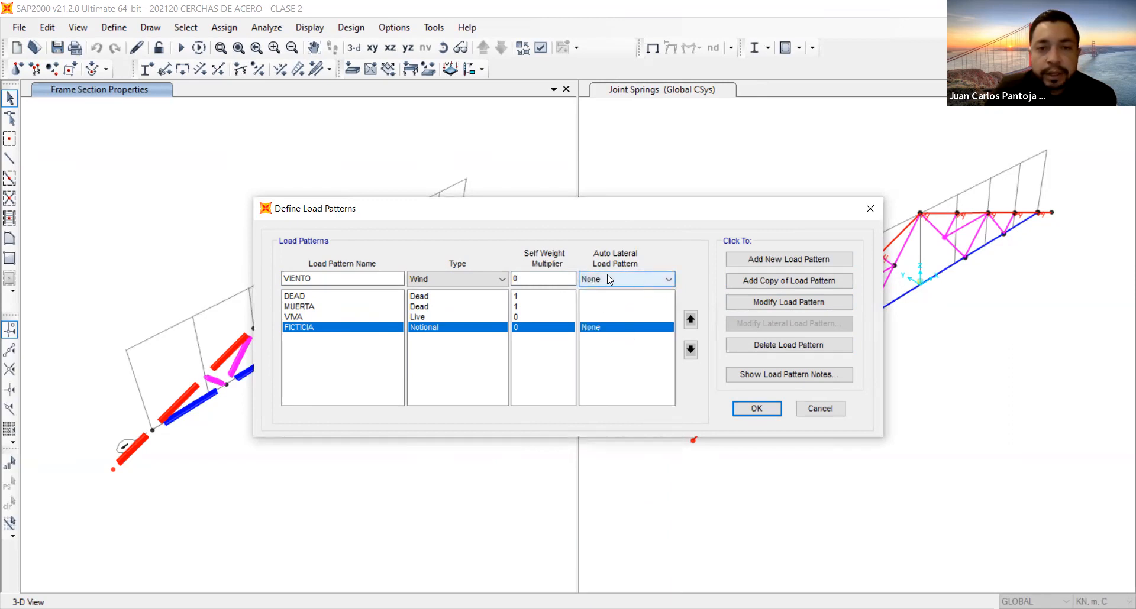
click(787, 259)
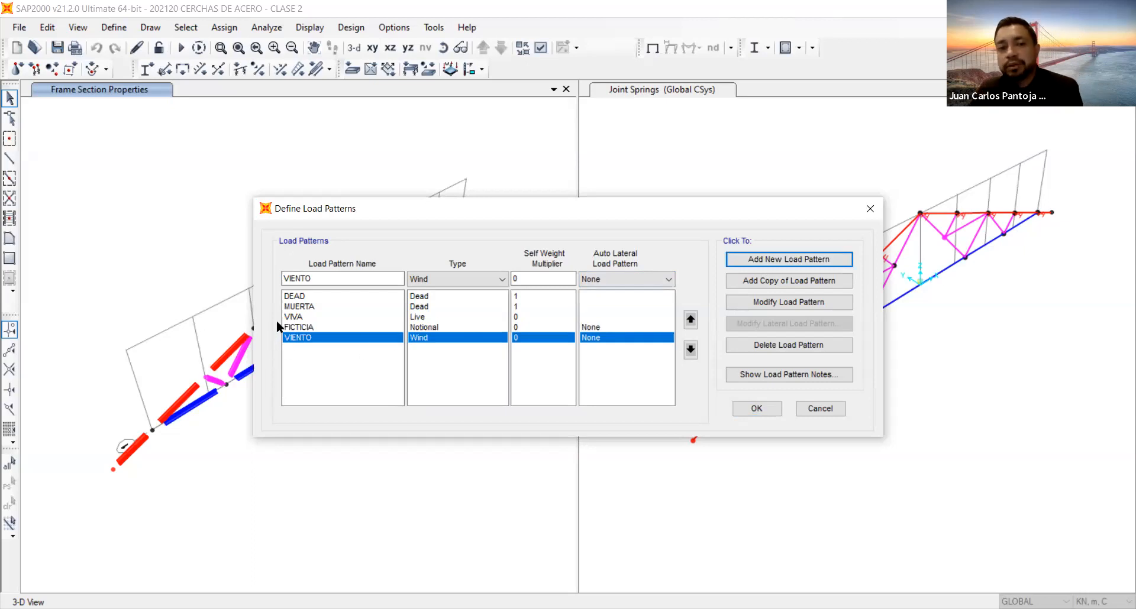
click(691, 319)
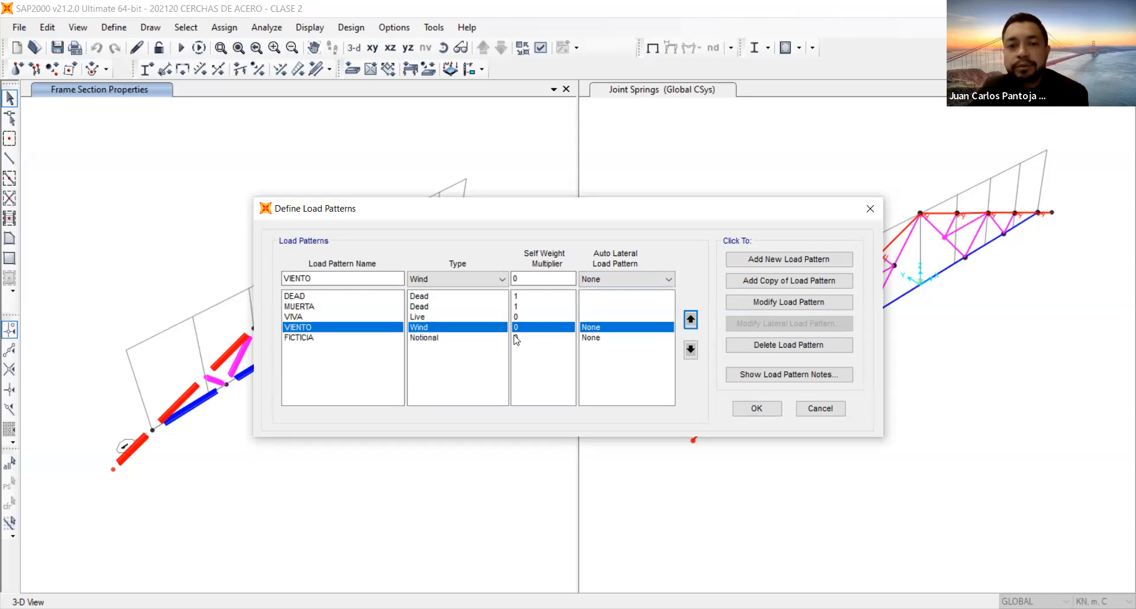
Delete the default DEAD load pattern, including its use in the analysis case.
click(461, 298)
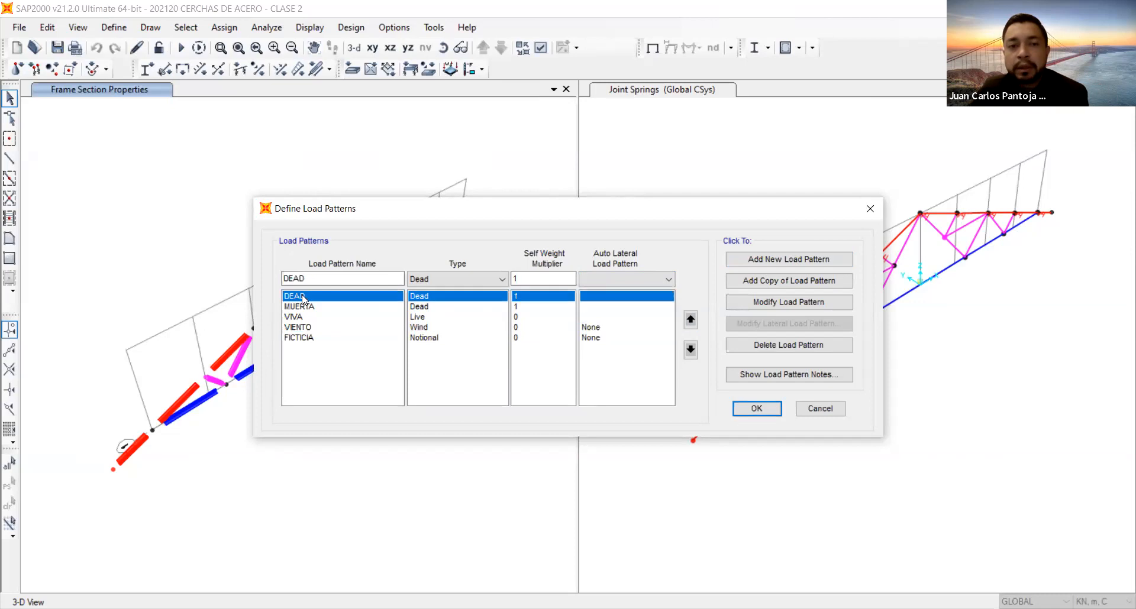
click(771, 353)
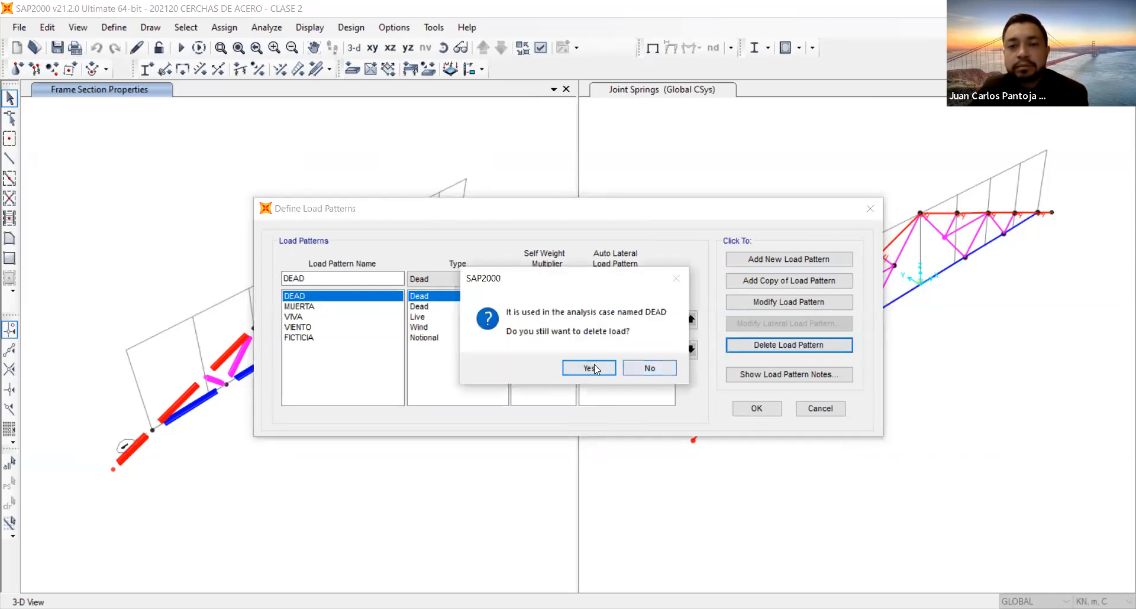
click(592, 368)
Review the MUERTA, VIENTO and FICTICIA load patterns and accept the load pattern definitions.
key(Down)
key(Down)
key(Down)
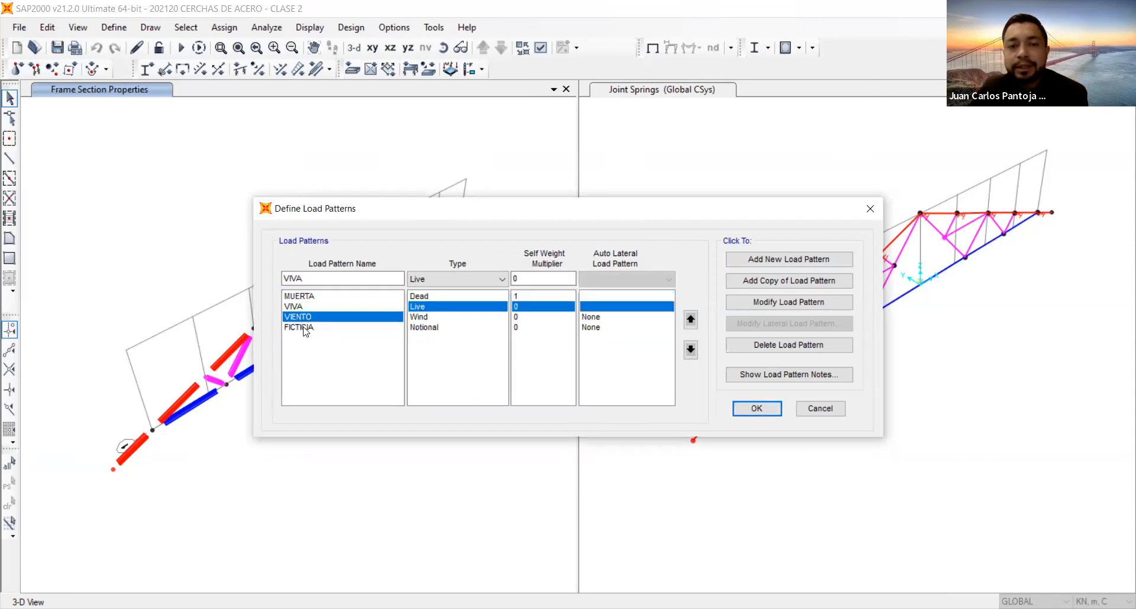
click(303, 298)
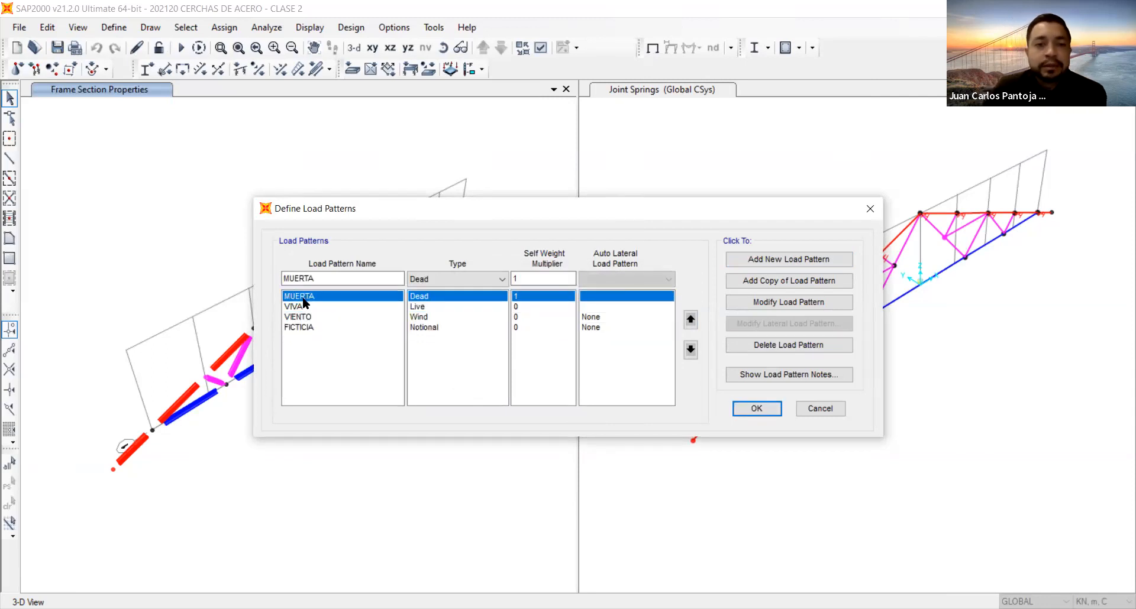
click(305, 317)
click(303, 329)
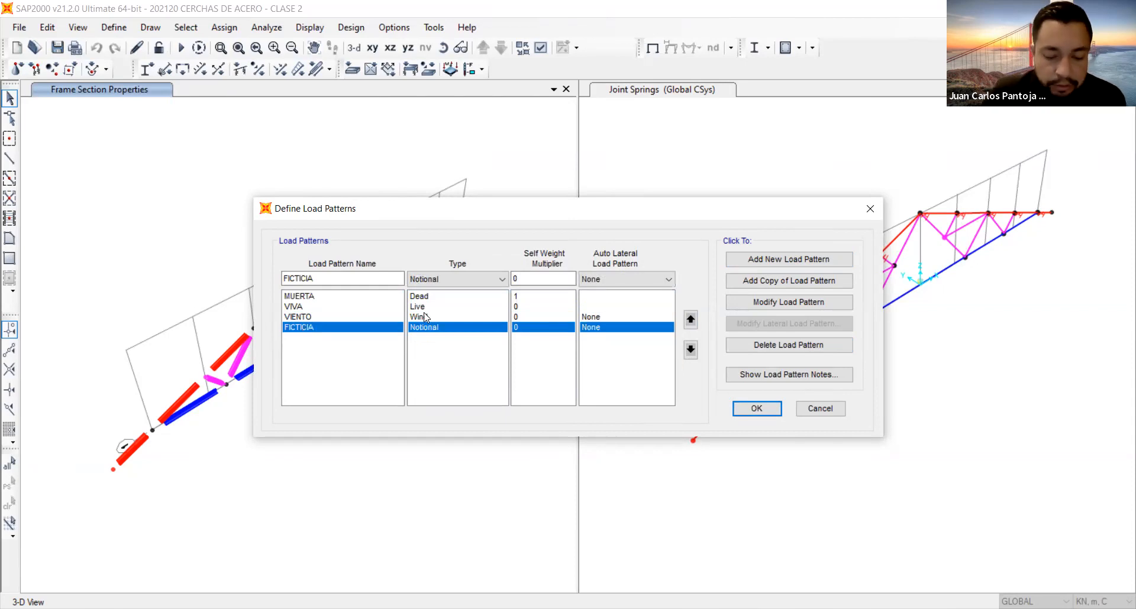
click(758, 409)
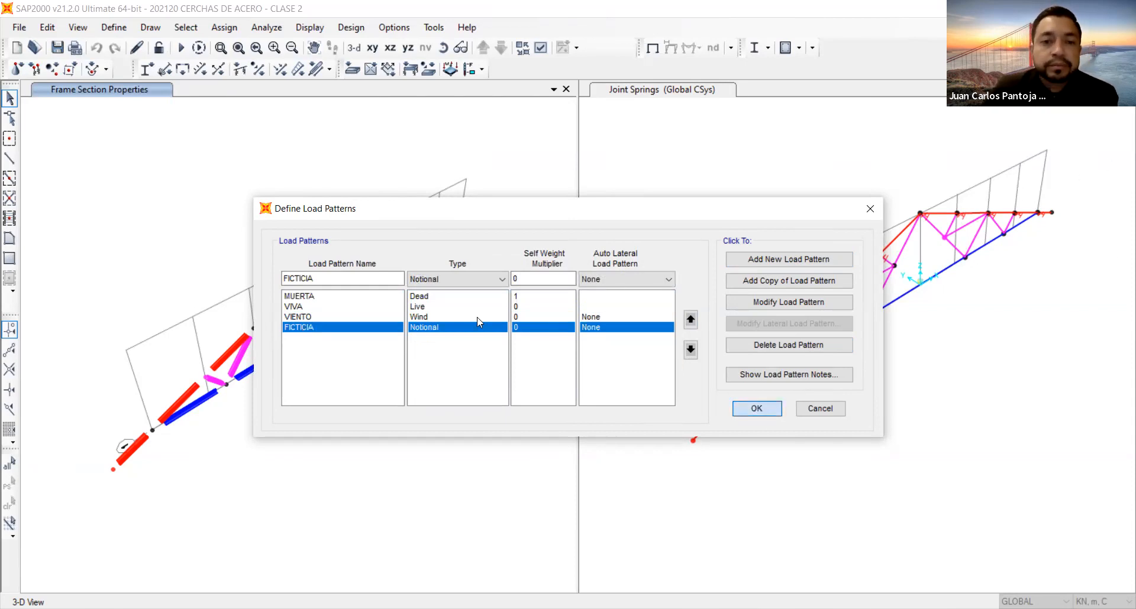
Show the truss's undeformed shape in the X-Z plane view at Y=0.
click(389, 50)
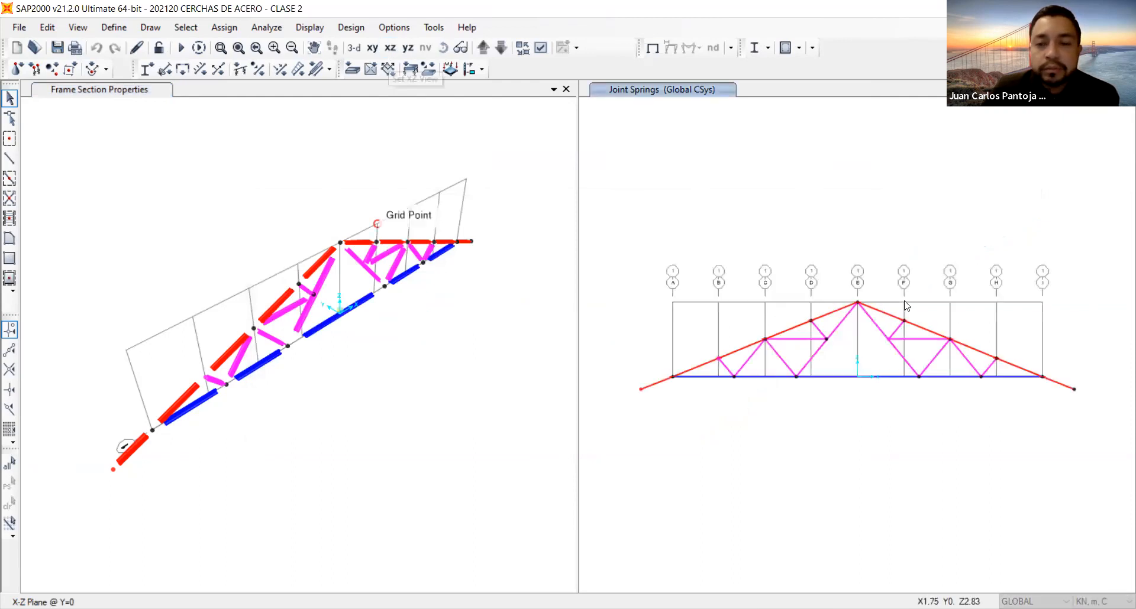
middle_drag(905, 305, 857, 292)
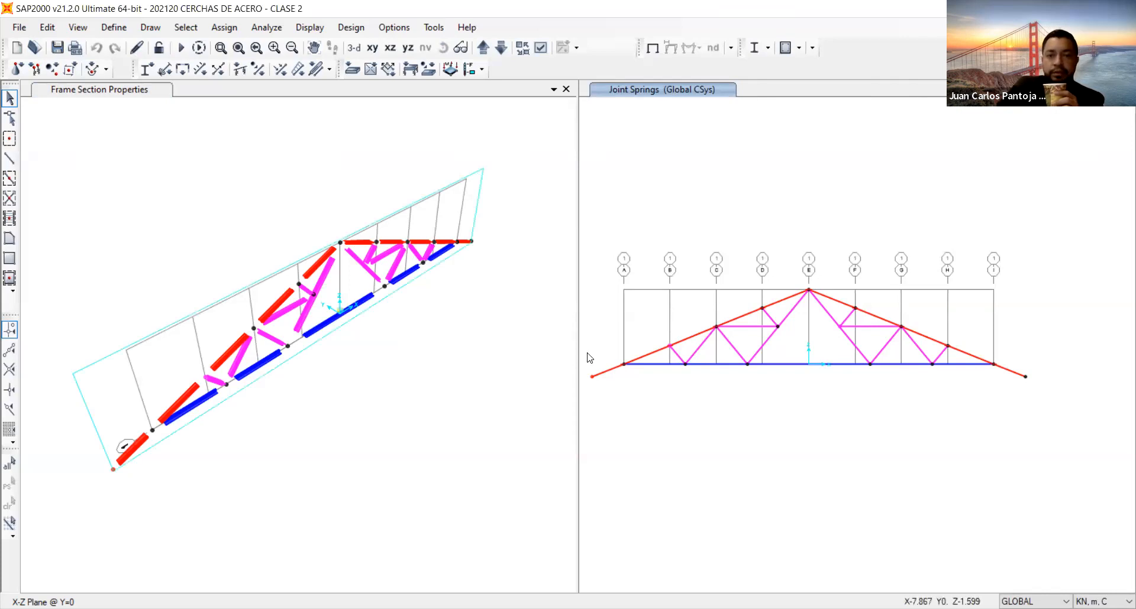
mouse_move(634, 381)
middle_down()
mouse_move(672, 381)
mouse_move(622, 364)
middle_up()
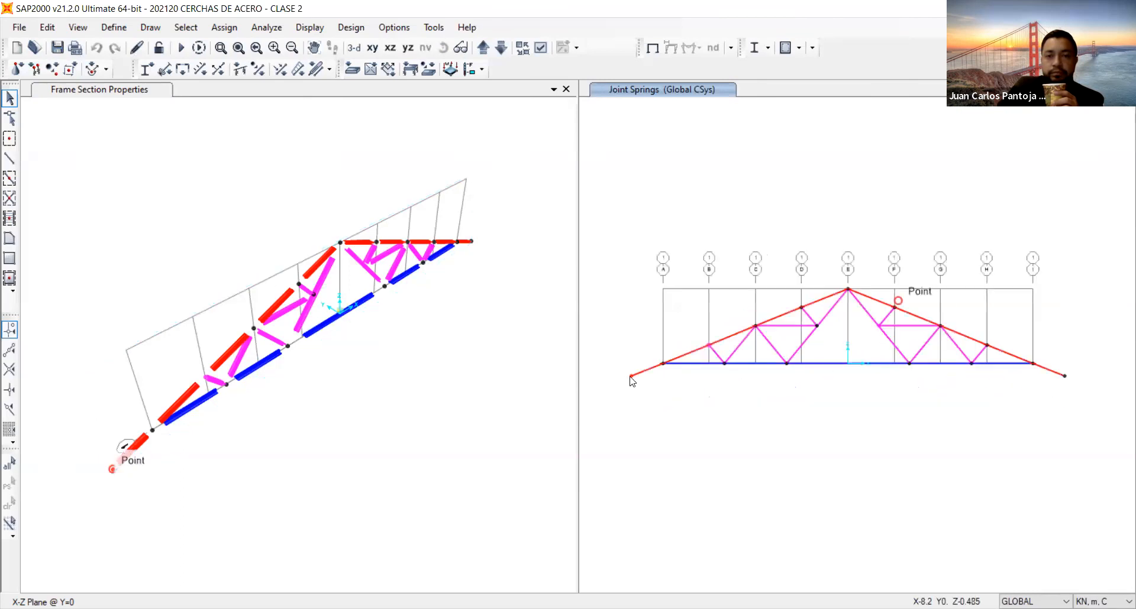
click(653, 48)
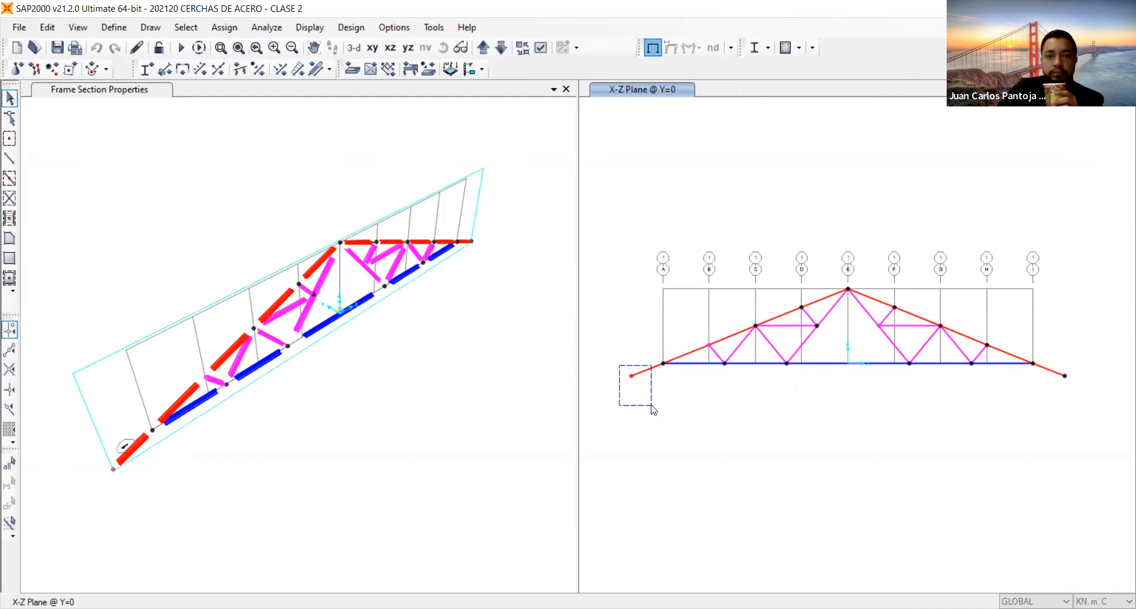
Select the eleven joints along the truss's sloping top chords, including both overhang ends and the ridge.
click(664, 363)
click(631, 376)
click(709, 345)
click(755, 326)
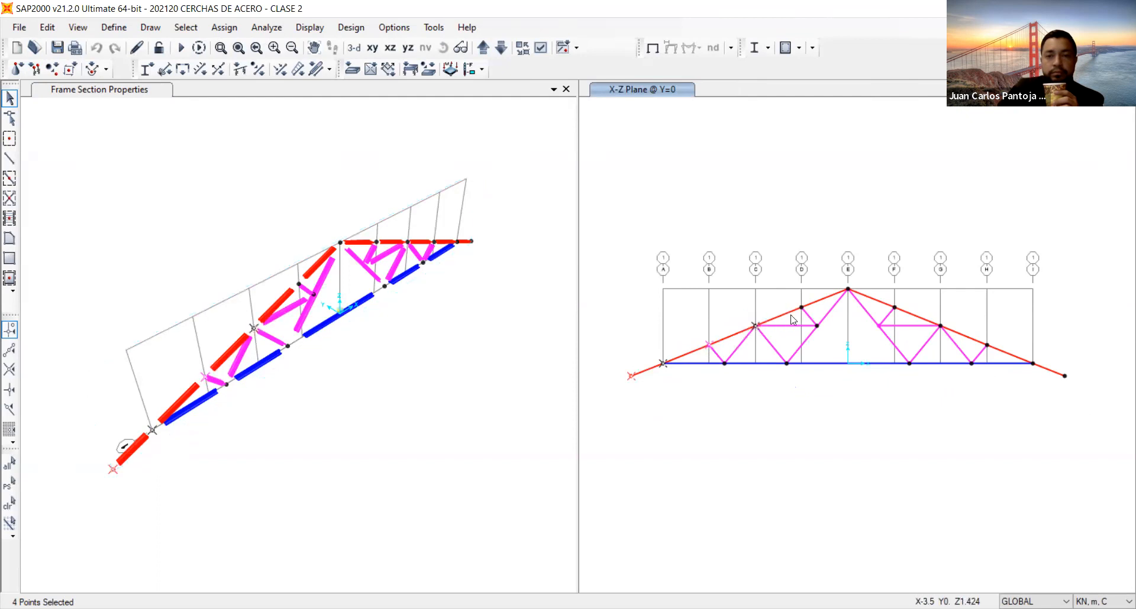
click(801, 308)
click(848, 289)
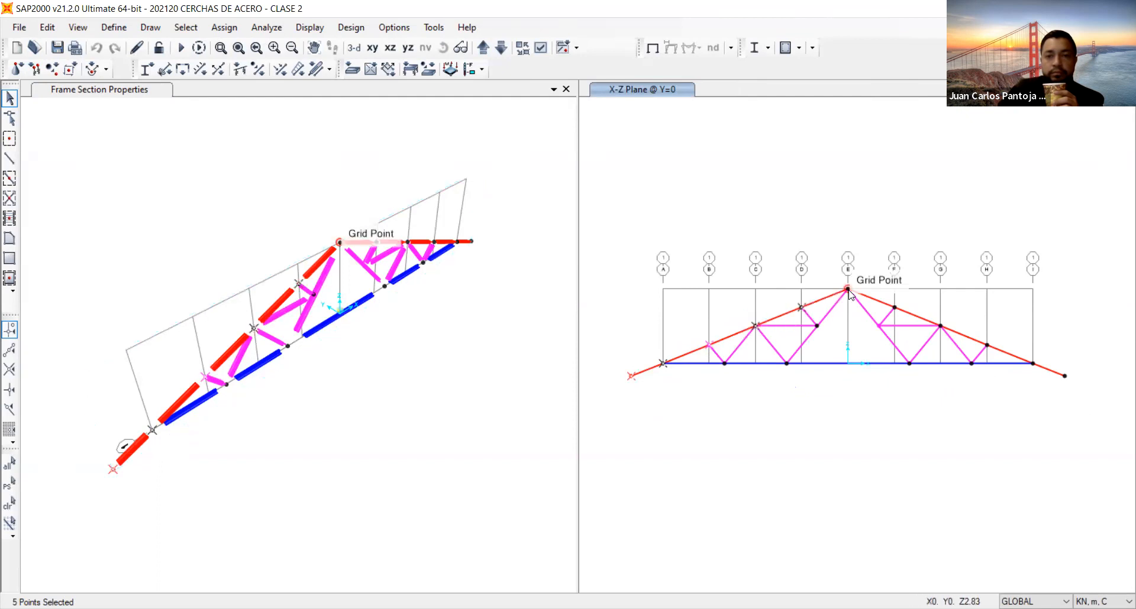
click(894, 307)
click(940, 326)
click(986, 345)
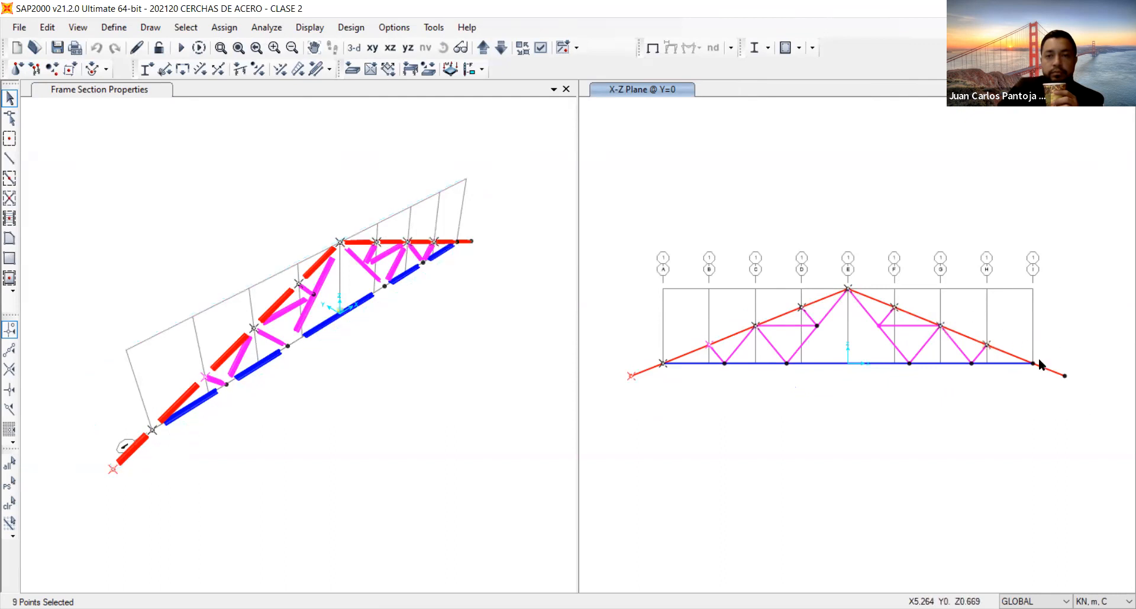
click(1065, 376)
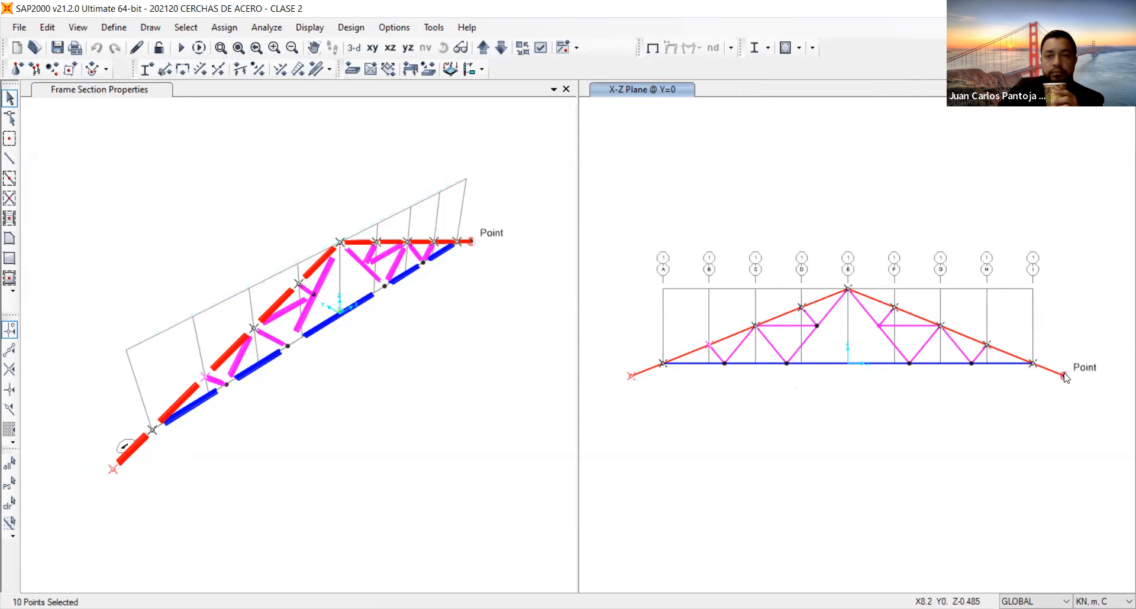
click(1064, 377)
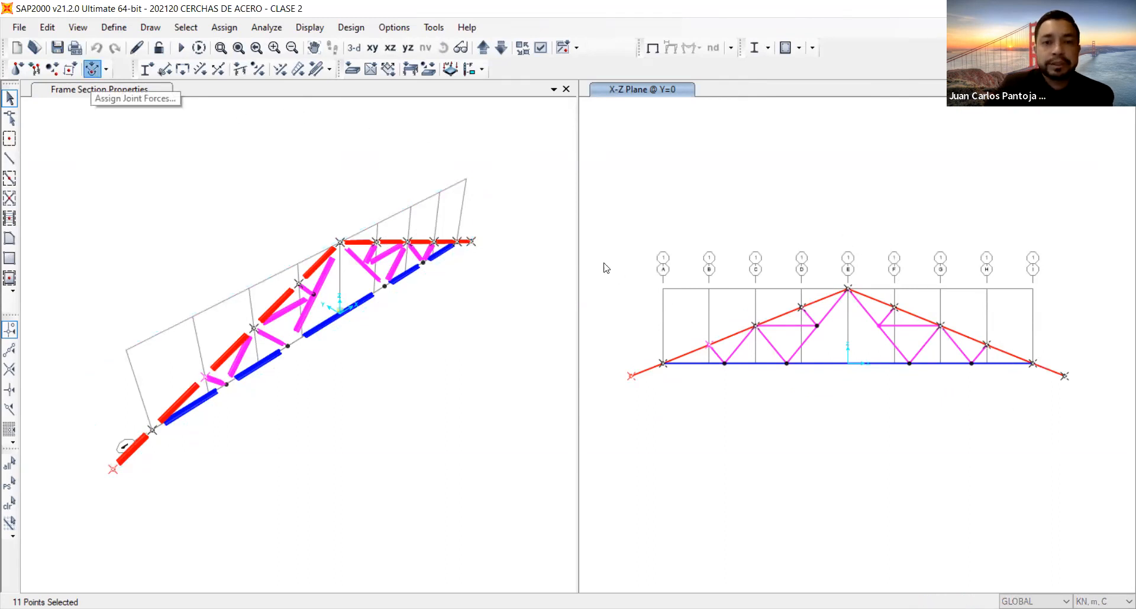
Assign joint loads to the selected joints for pattern MUERTA in the GLOBAL system, with a moment about global Z of -5.7 kN-m.
click(571, 160)
click(577, 193)
click(588, 182)
click(588, 195)
click(624, 288)
click(616, 328)
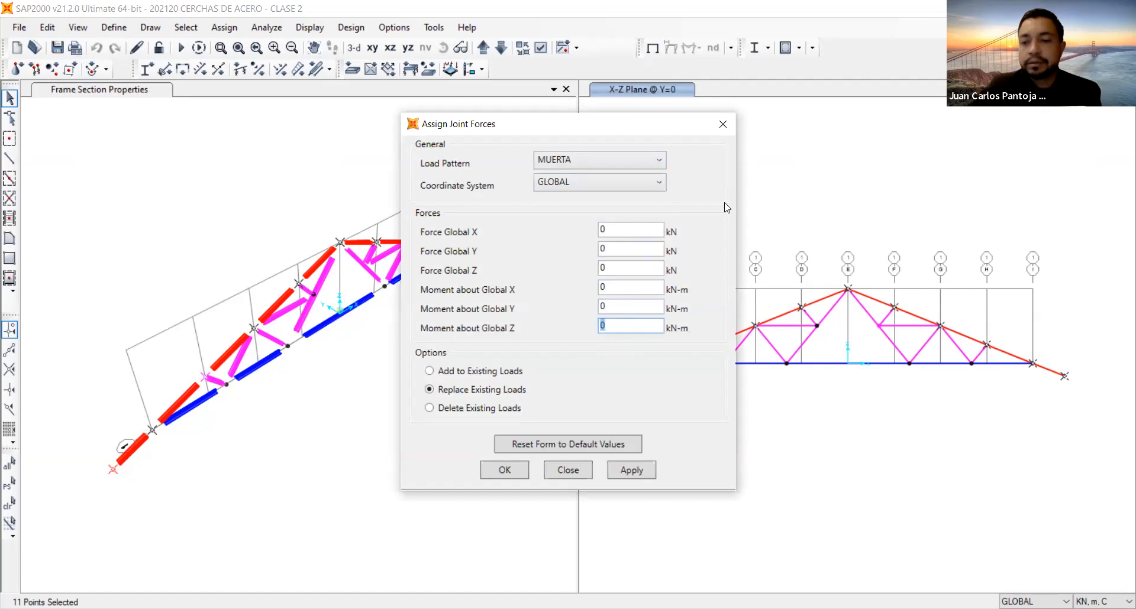
text(-5.7)
click(628, 469)
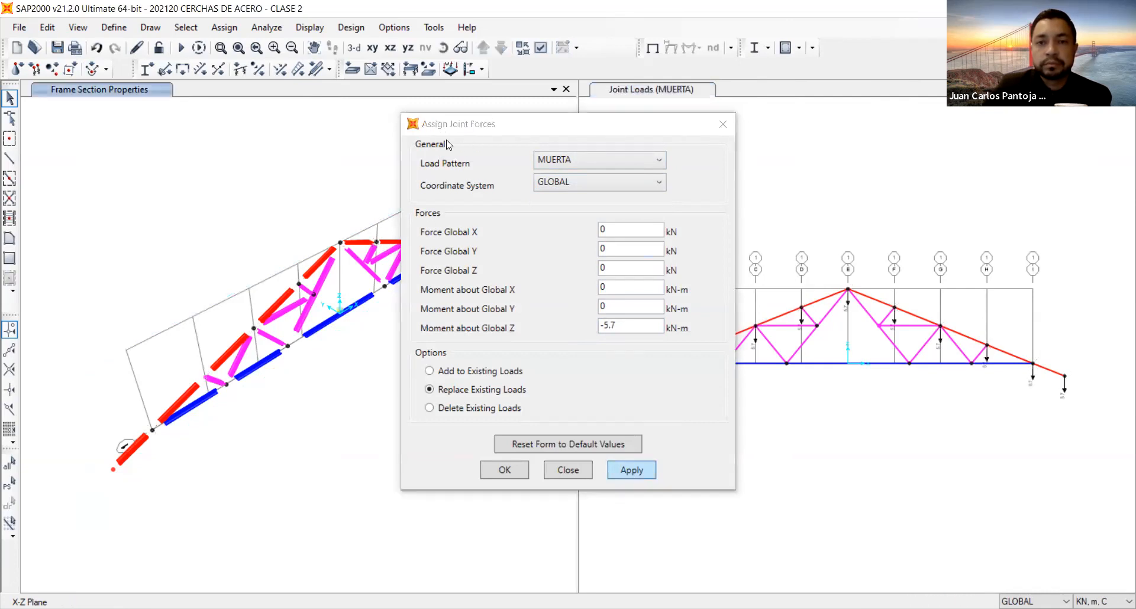
Set the minimum graphic font size to 8 points in the dimensions and tolerances preferences.
click(394, 27)
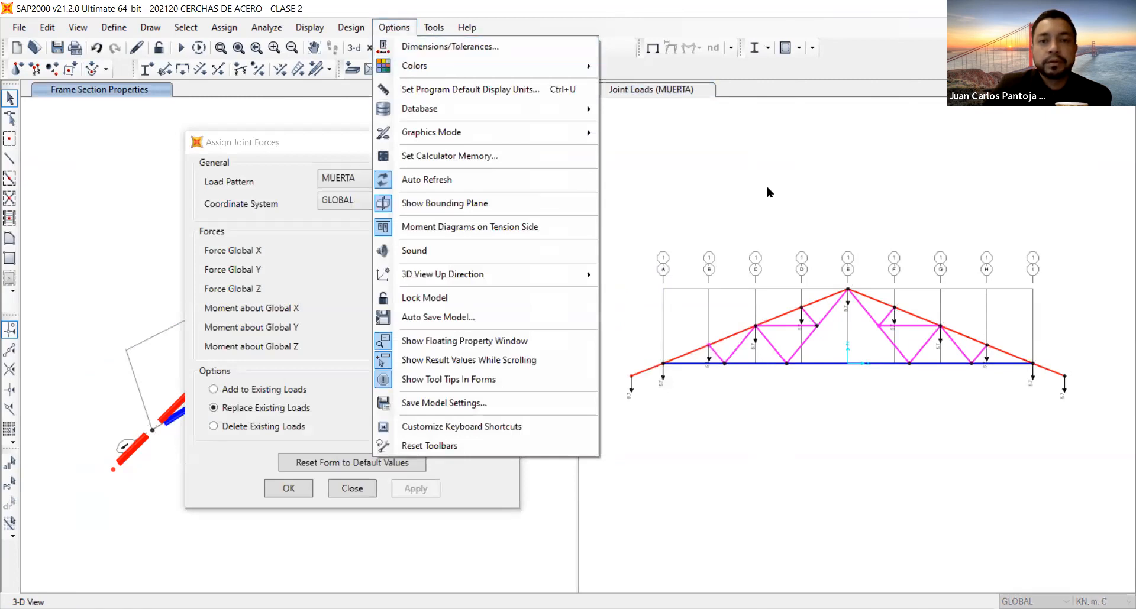
click(425, 45)
double_click(605, 376)
text(8)
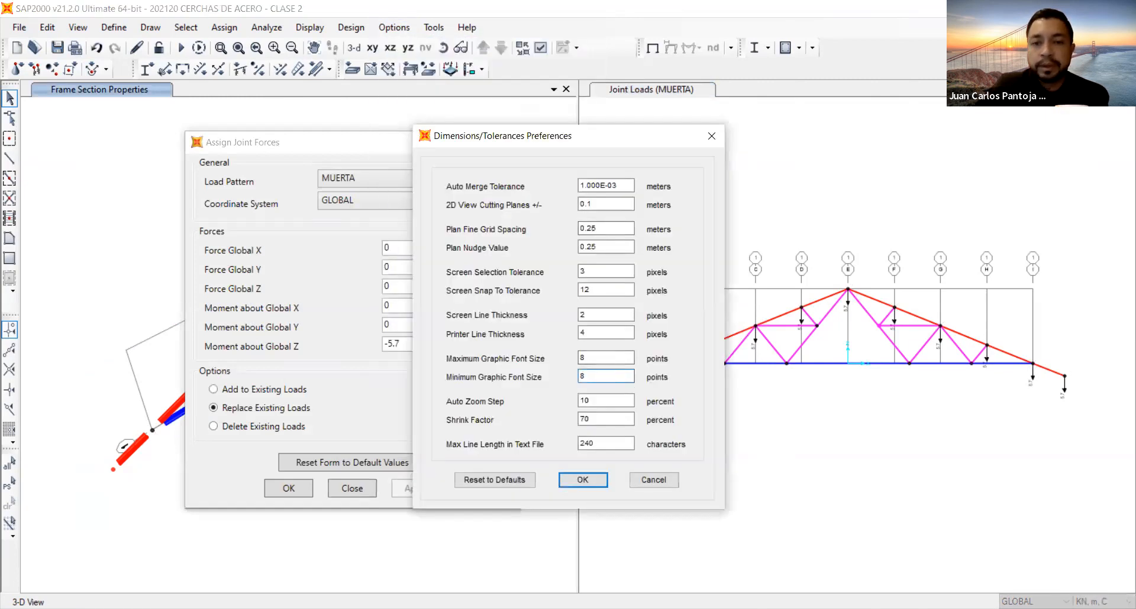
click(581, 485)
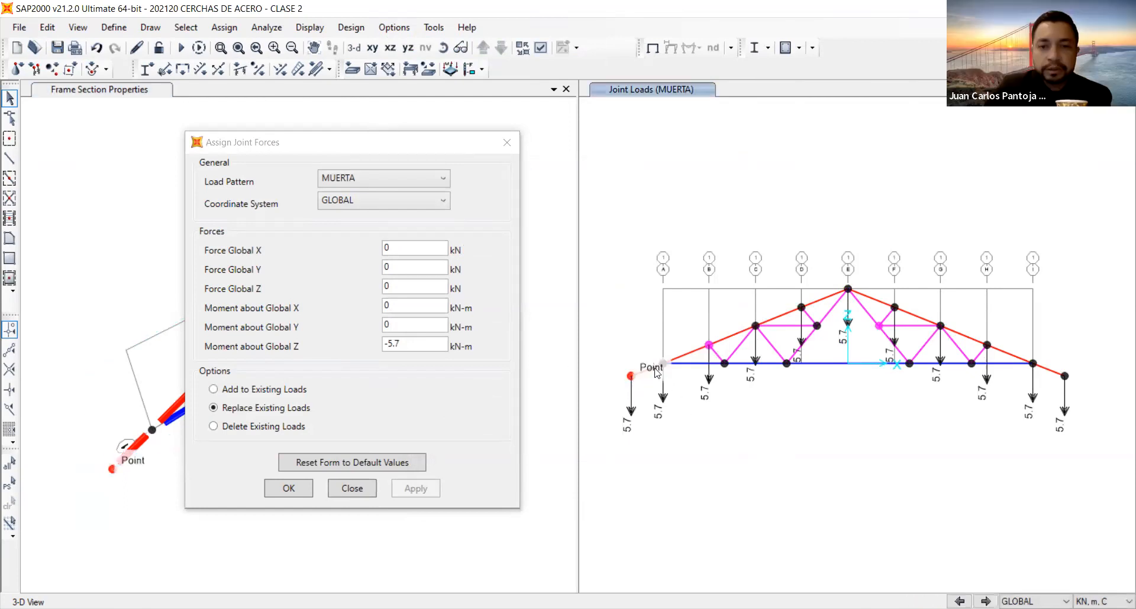
Reselect all eleven loaded top-chord joints from one overhang end over the ridge to the other.
click(631, 376)
click(664, 363)
click(709, 345)
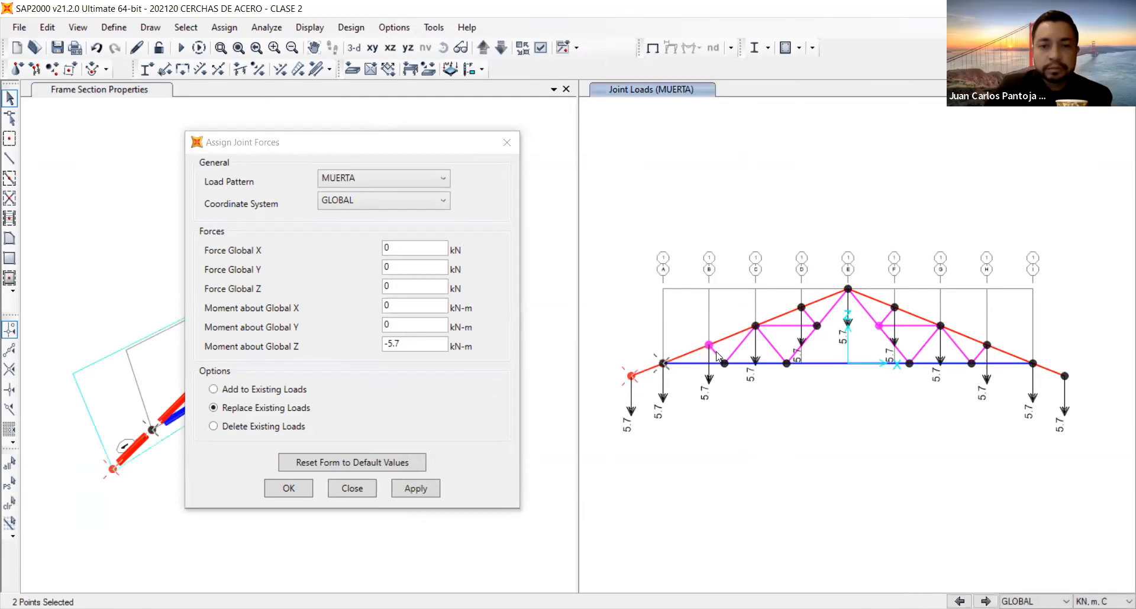
click(756, 326)
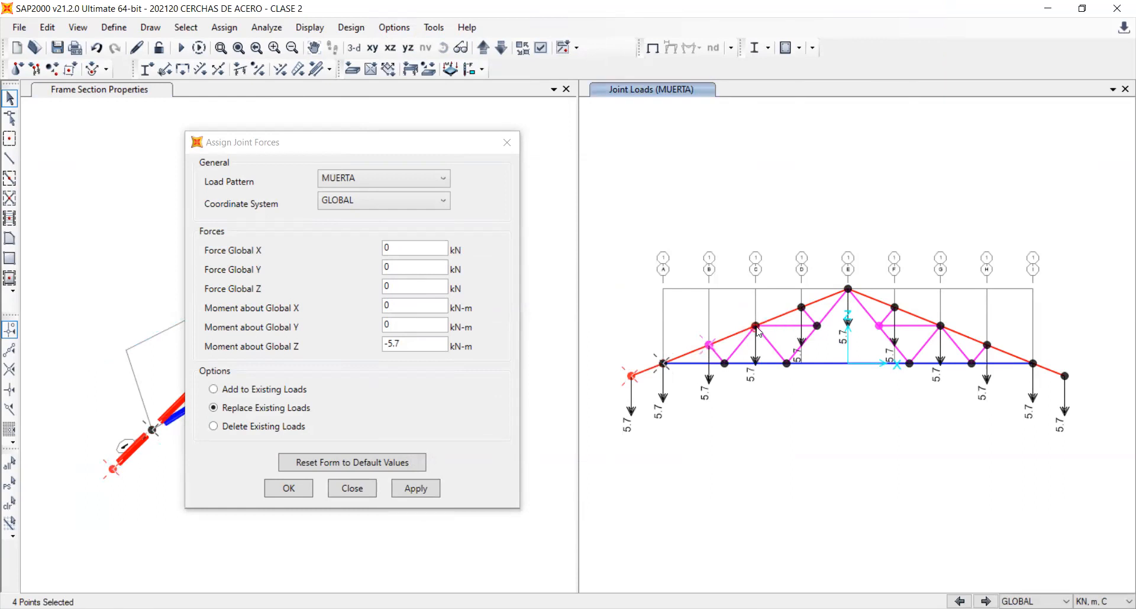
click(849, 290)
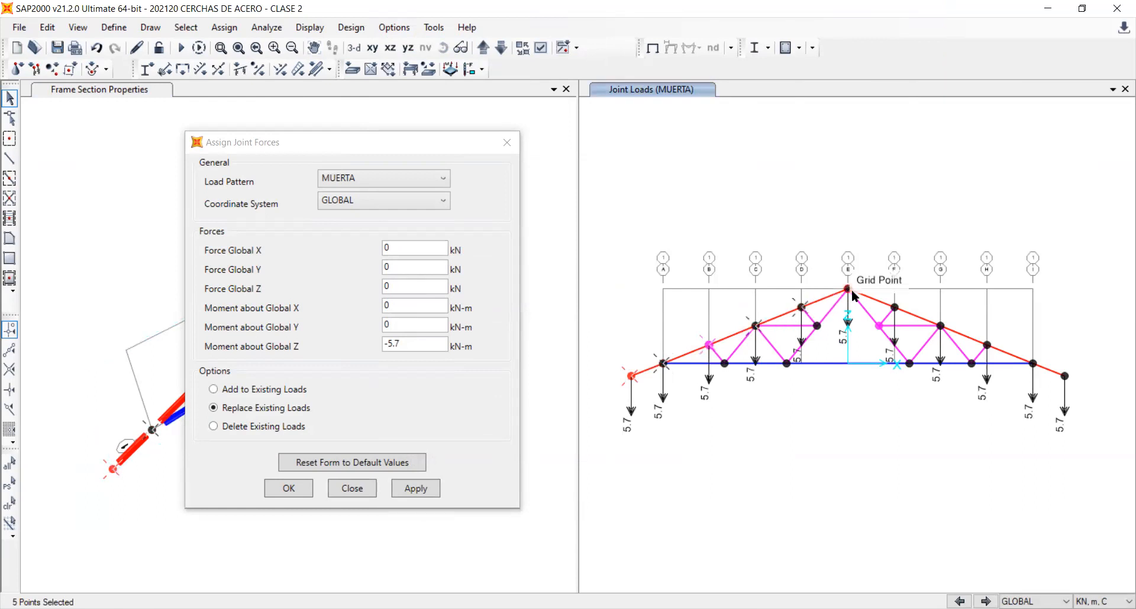
click(894, 307)
click(940, 325)
click(942, 327)
click(988, 346)
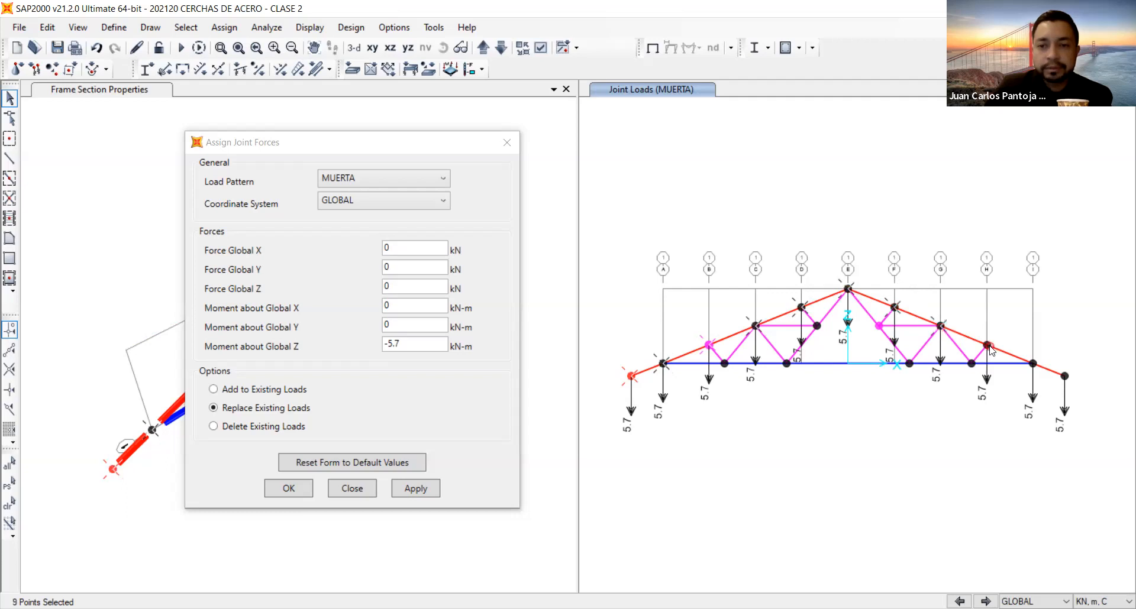
click(1034, 363)
click(1065, 376)
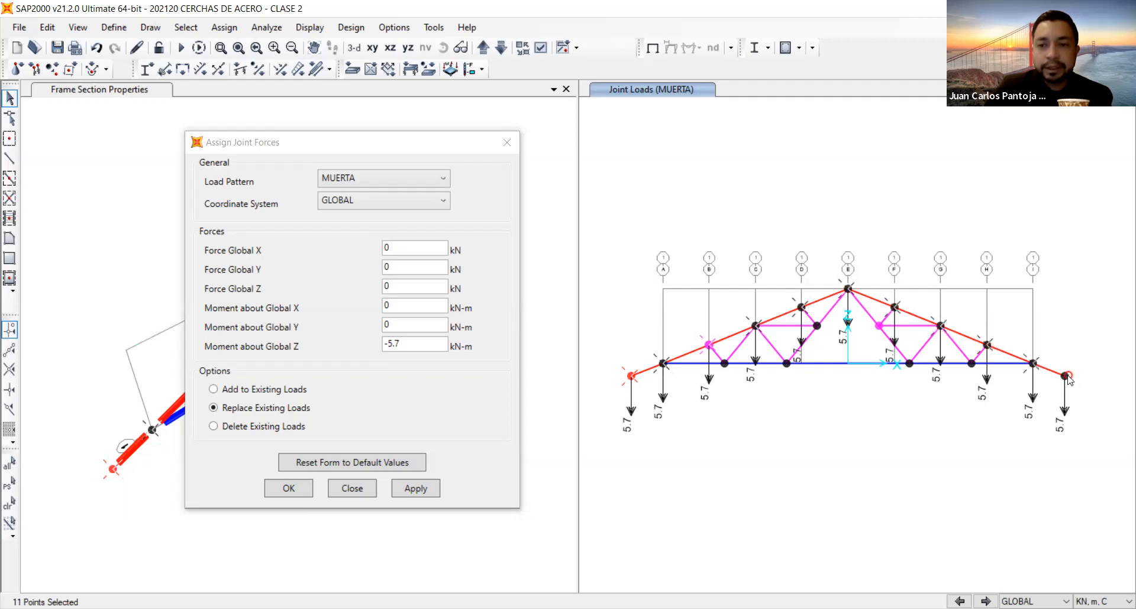
Replace the selected joints' MUERTA loads with a global Z force of -5.7 kN and a moment about global Z of 0.
double_click(405, 288)
text(-5.7)
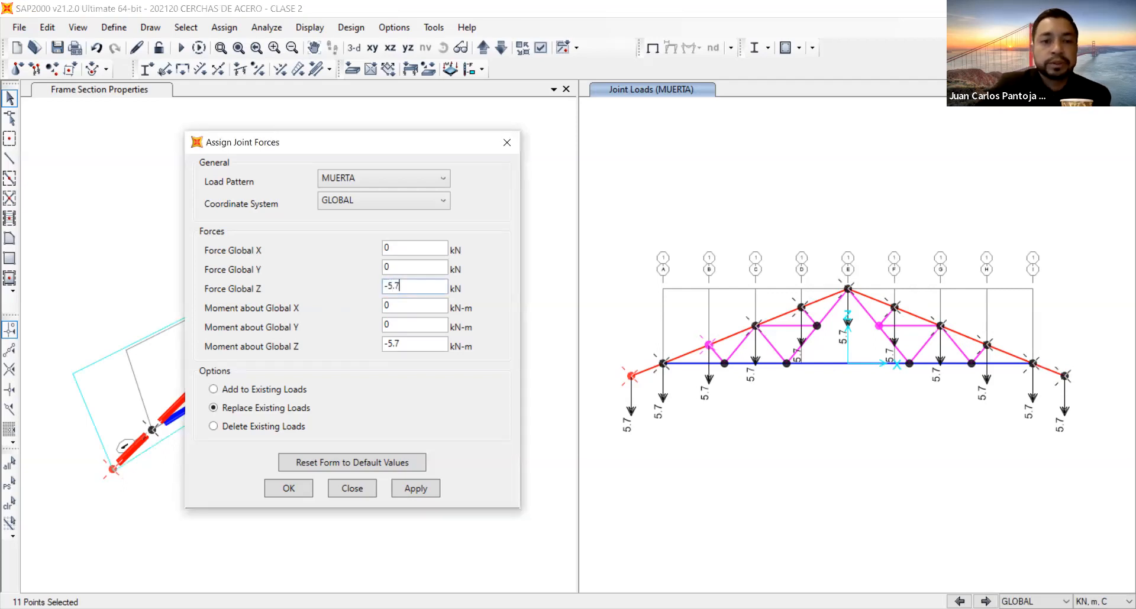
double_click(397, 347)
text(0)
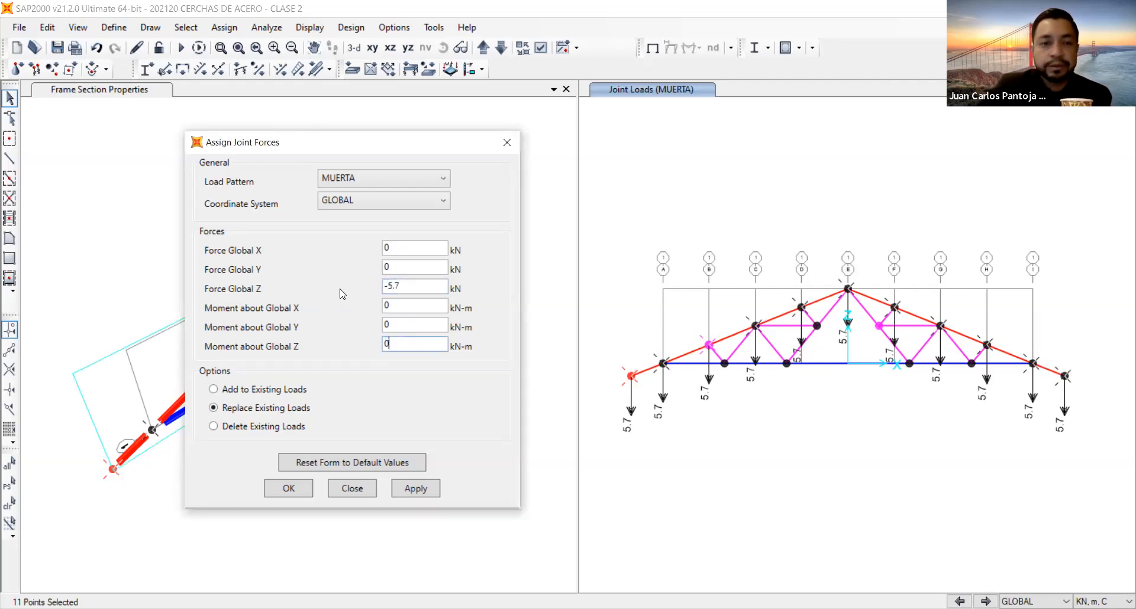
click(230, 408)
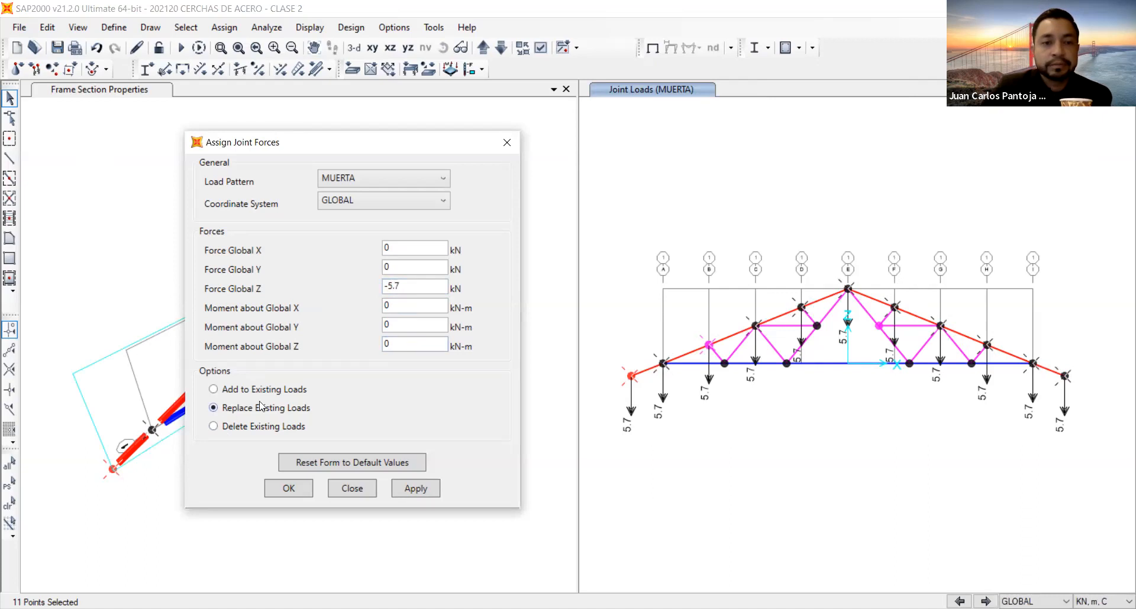
click(427, 491)
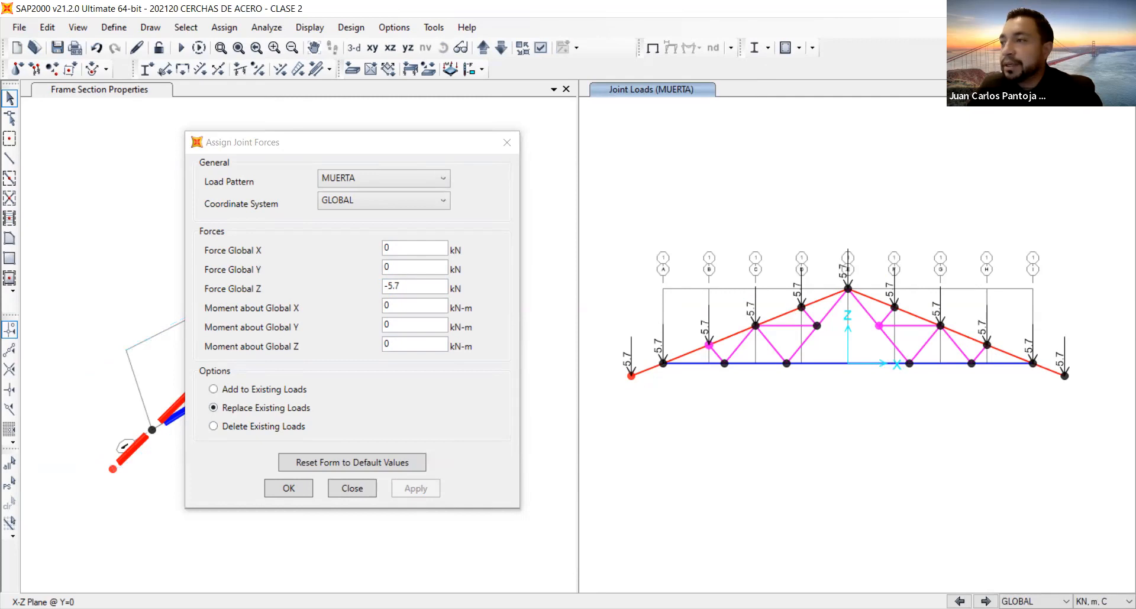
Reselect the previous eleven joints and replace their MUERTA force in global Z with -4 kN.
click(12, 488)
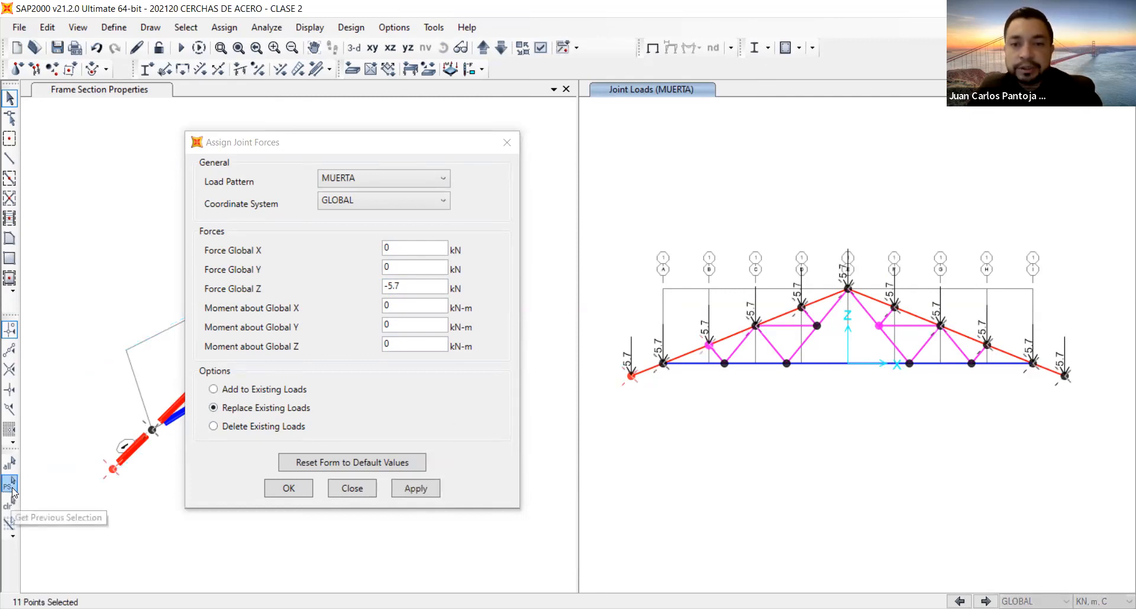
double_click(387, 286)
text(-4)
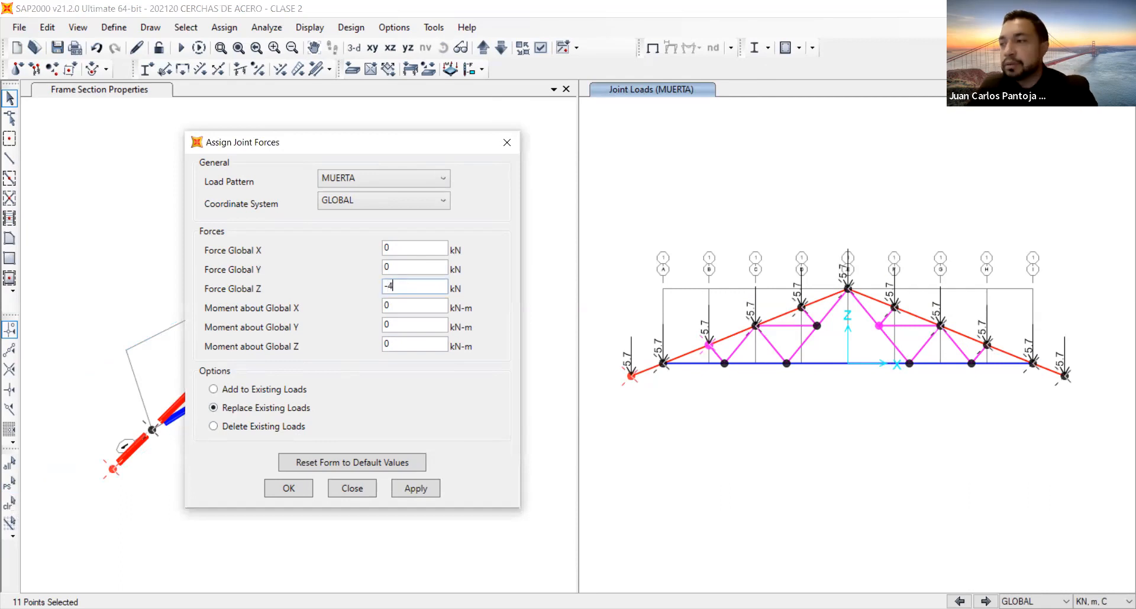
click(436, 494)
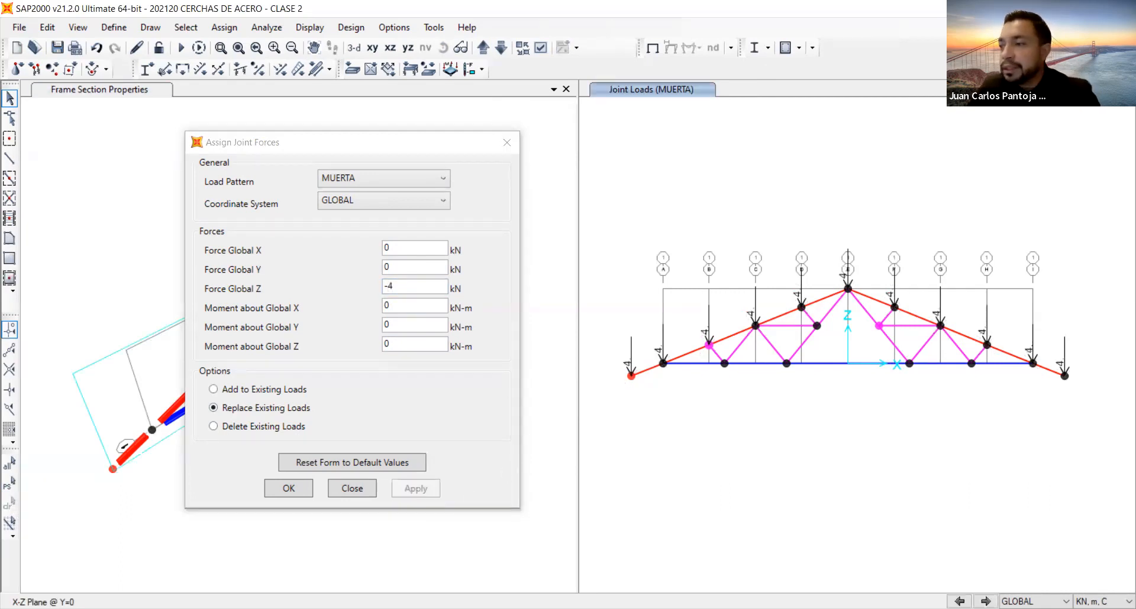
Restore the previous joint selection and replace its MUERTA load with a global Z force of -5.7 kN.
click(7, 489)
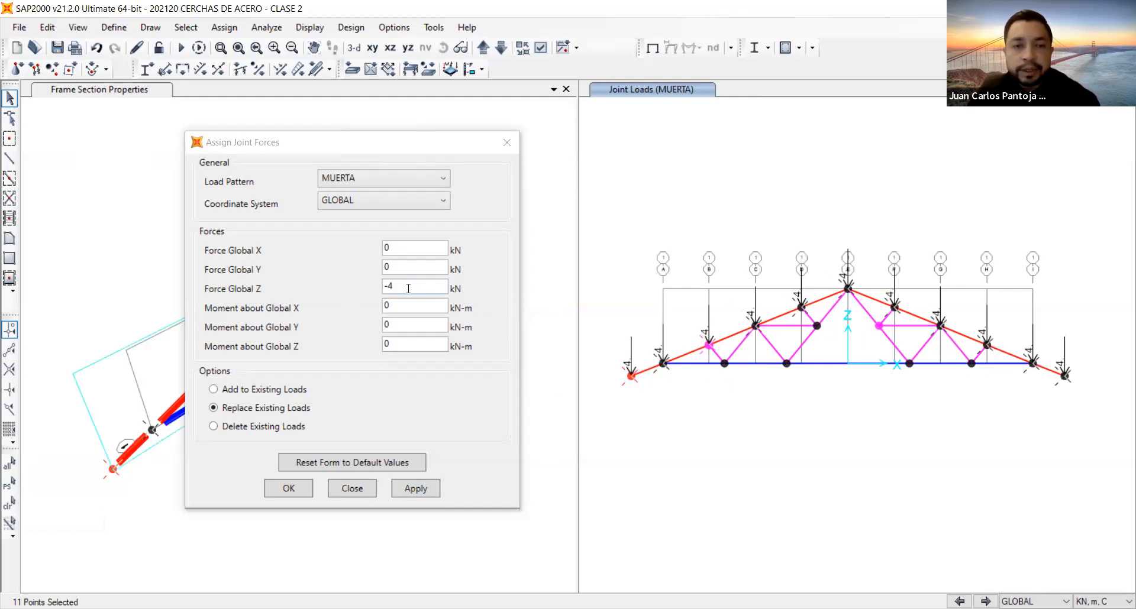
click(373, 290)
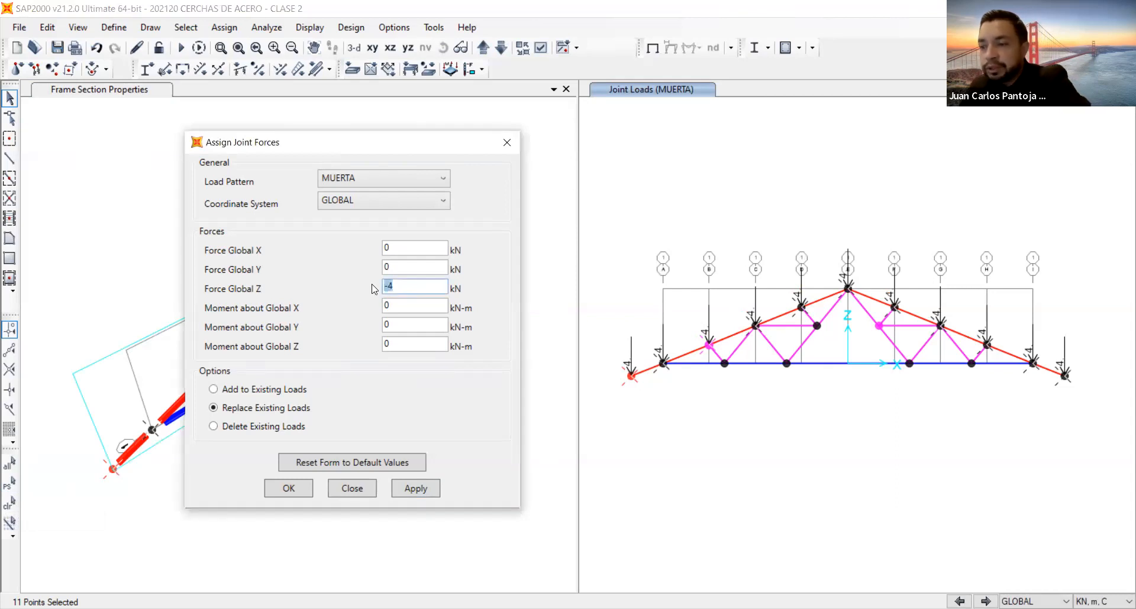
text(3.51)
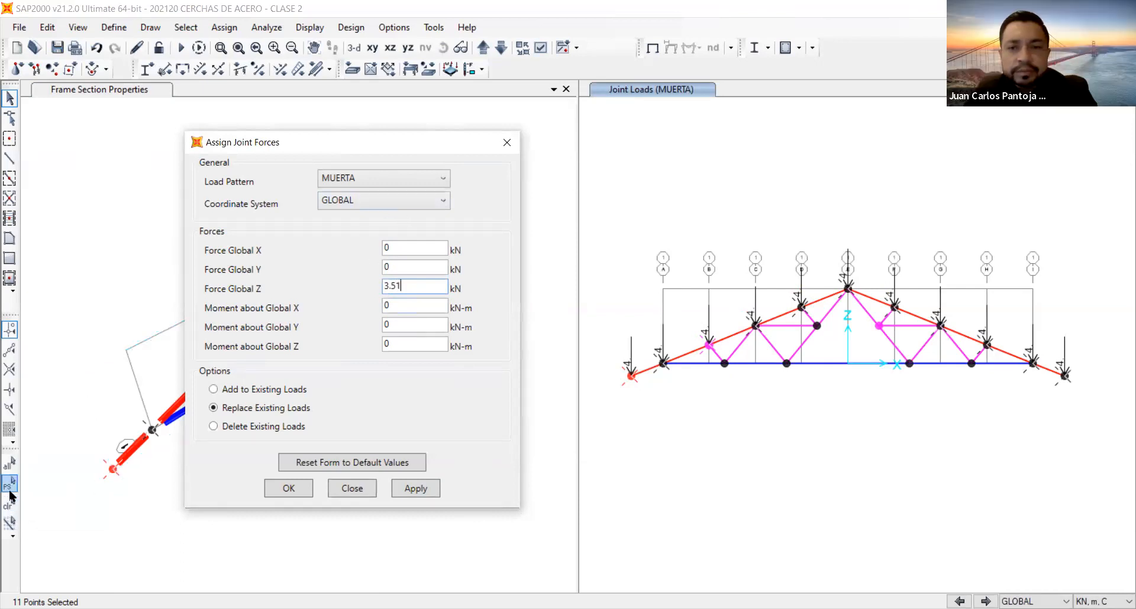
click(374, 178)
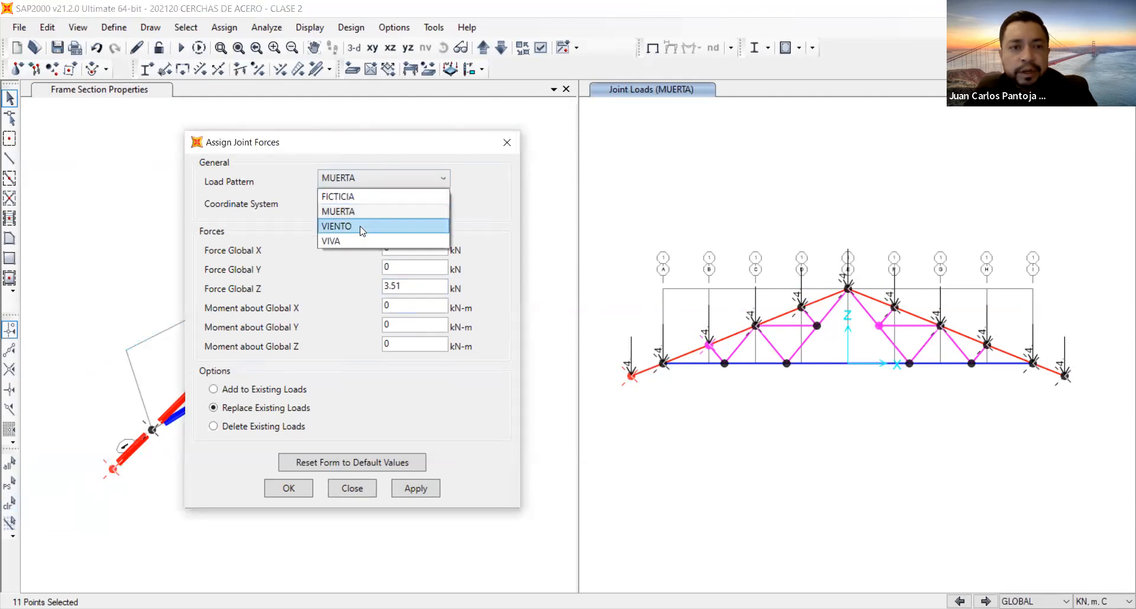
click(362, 228)
click(360, 180)
click(358, 211)
drag(408, 287, 364, 291)
text(-5.7)
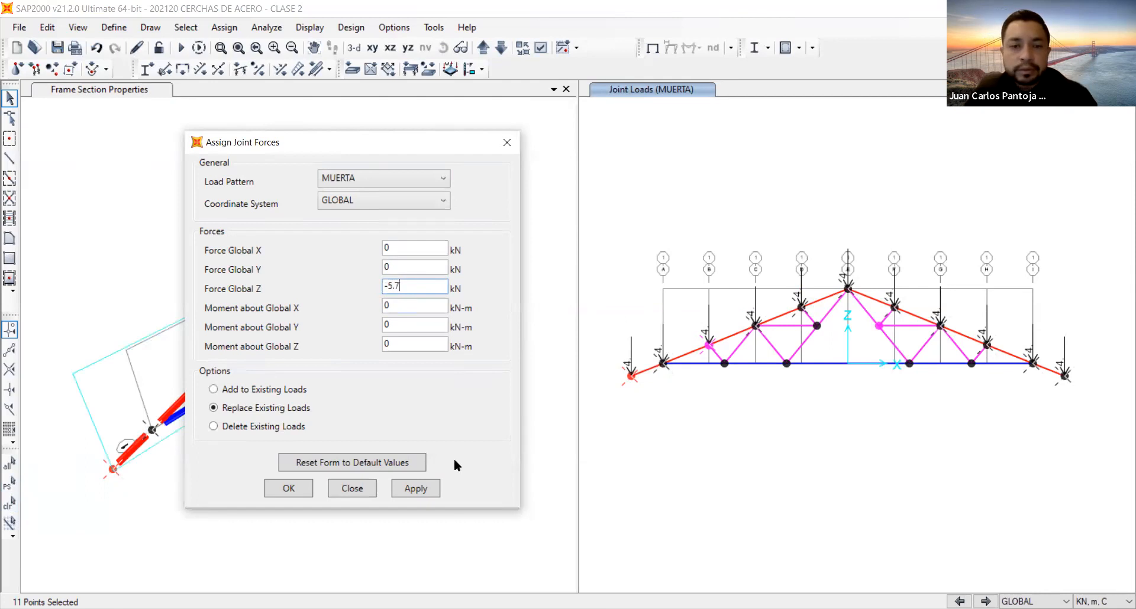
click(416, 489)
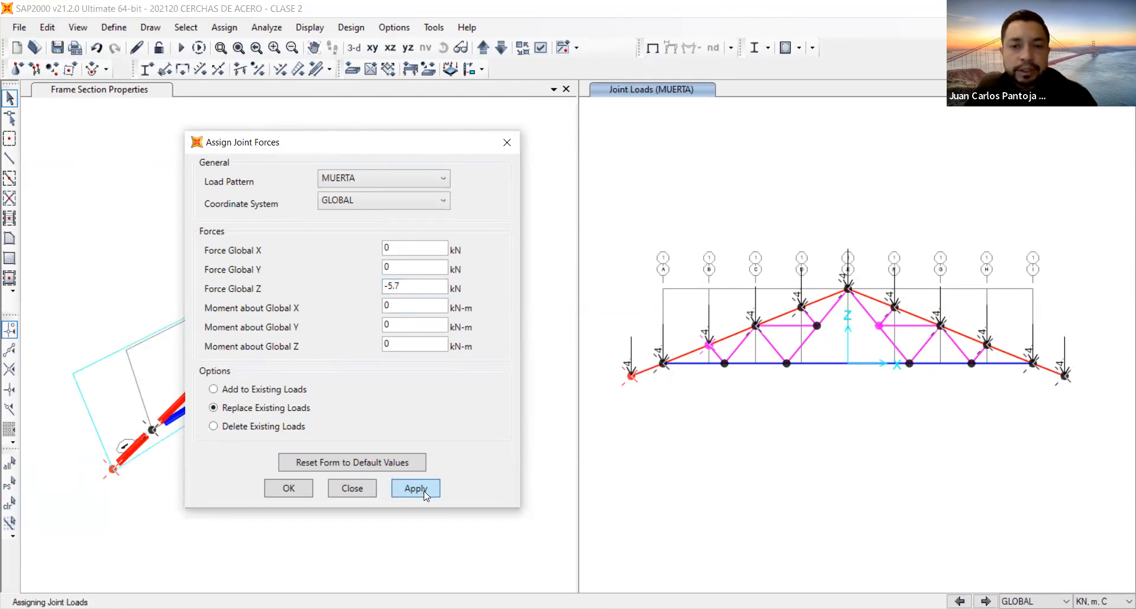
Assign a global Z force of -4 kN for pattern VIVA to the same eleven top-chord joints, restoring the previous selection.
click(393, 179)
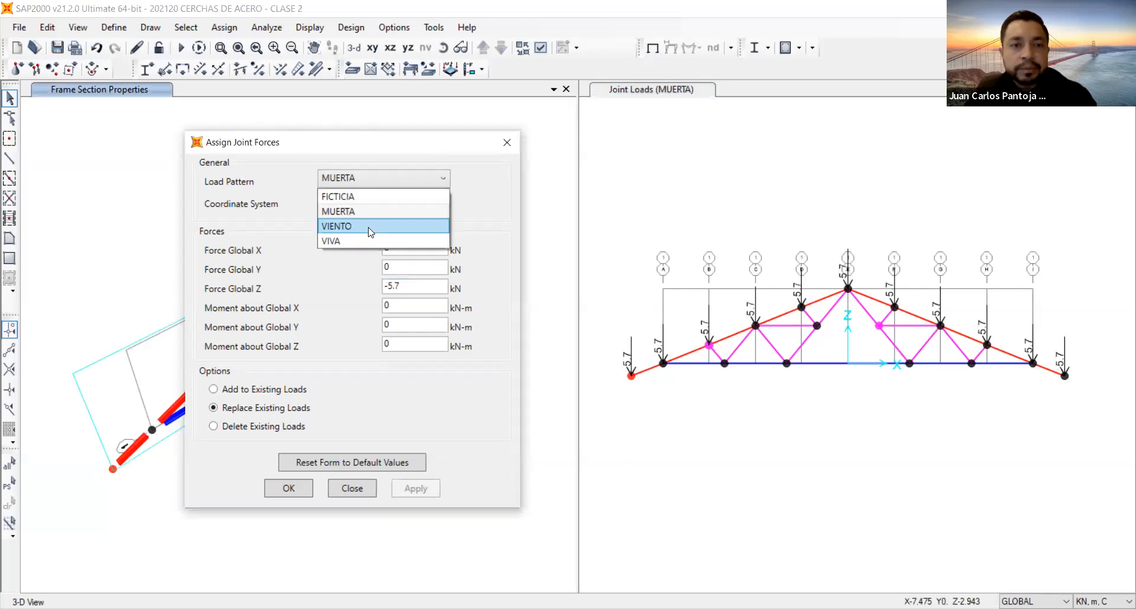
click(370, 227)
click(381, 178)
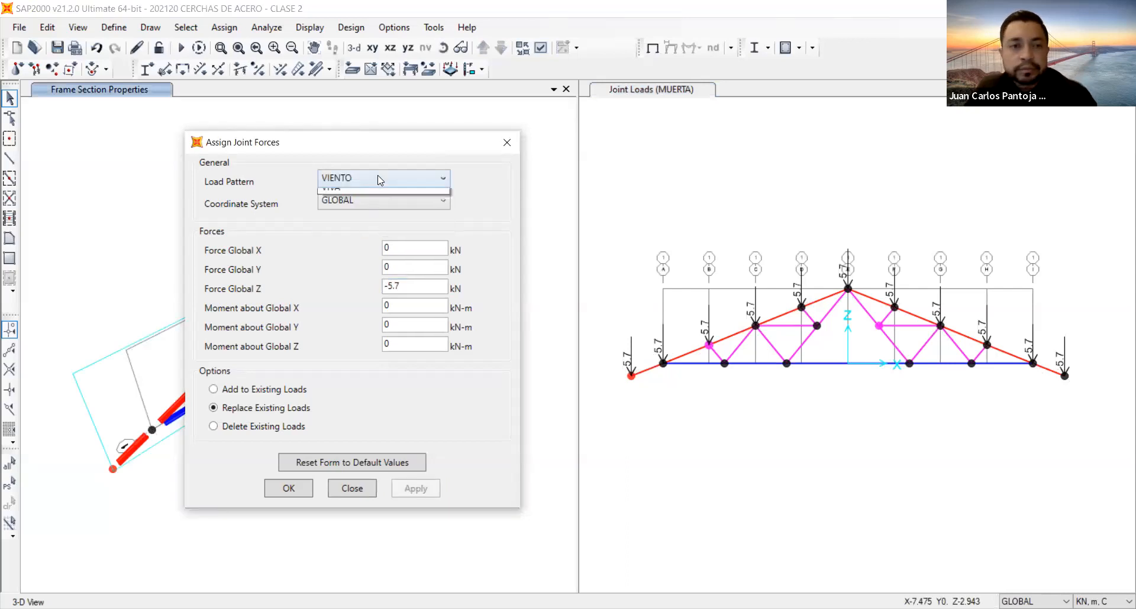
click(358, 244)
double_click(412, 285)
text(-4)
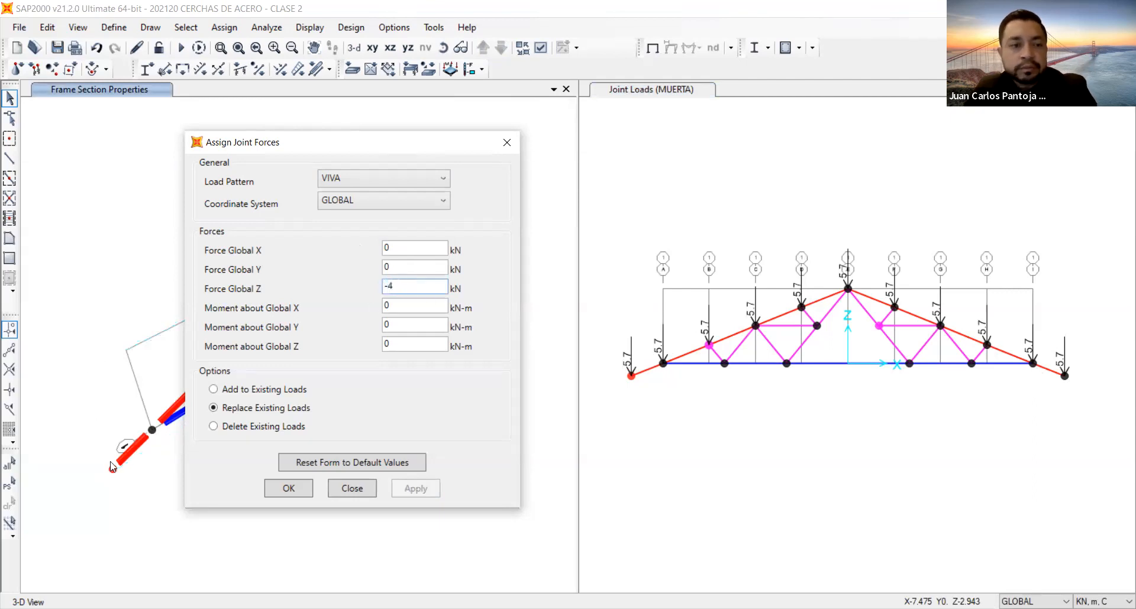
click(10, 486)
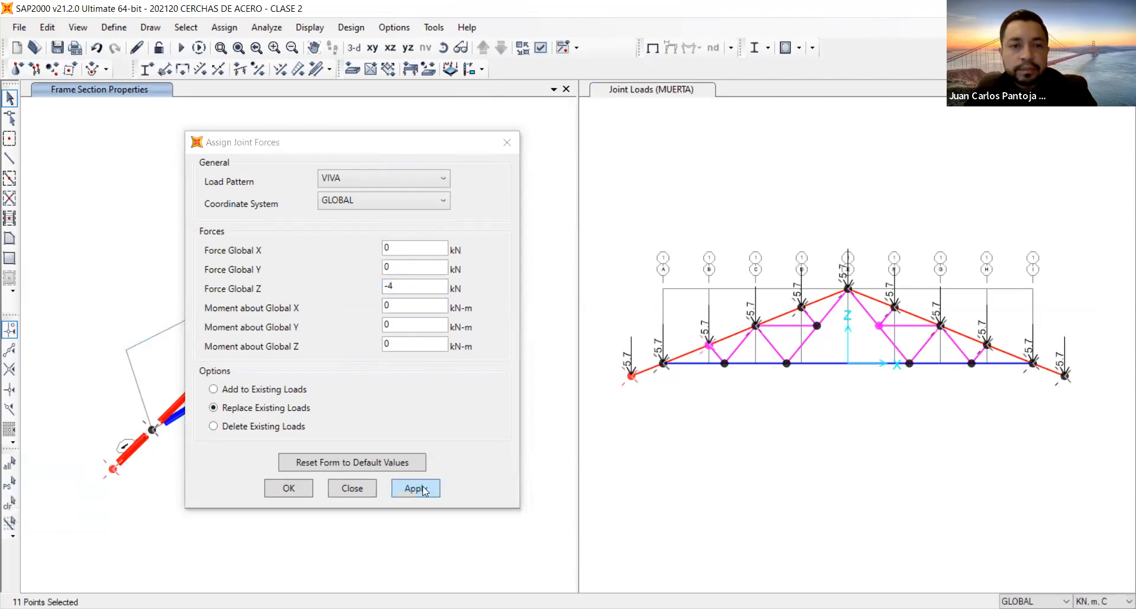
click(424, 489)
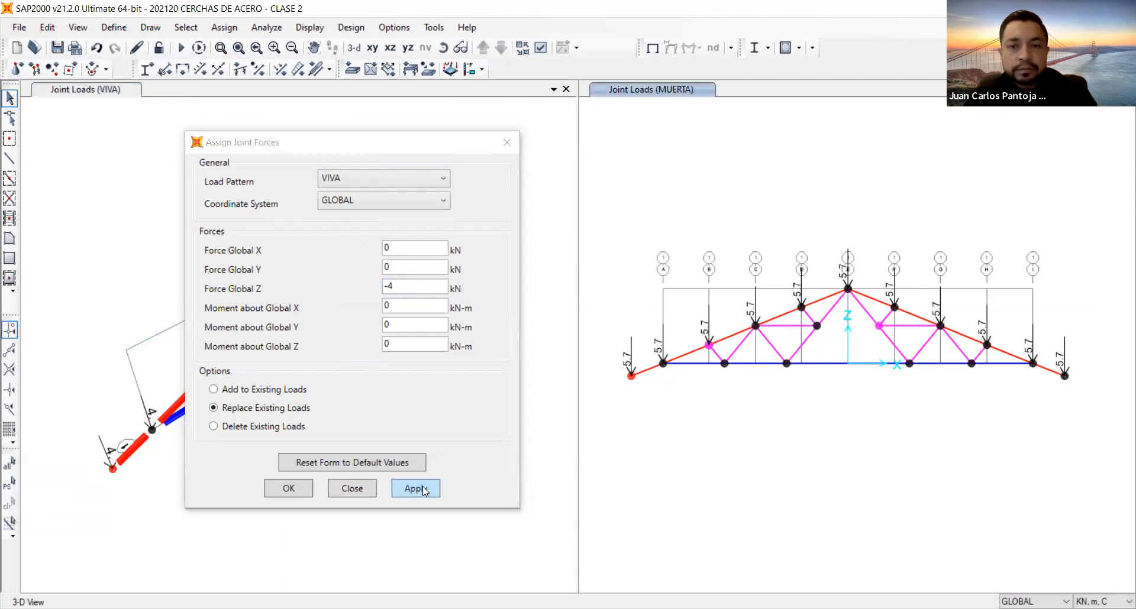
Assign a VIENTO global Z force of 3.51 kN to the three left-slope top-chord joints at gridlines B, C and D.
click(836, 424)
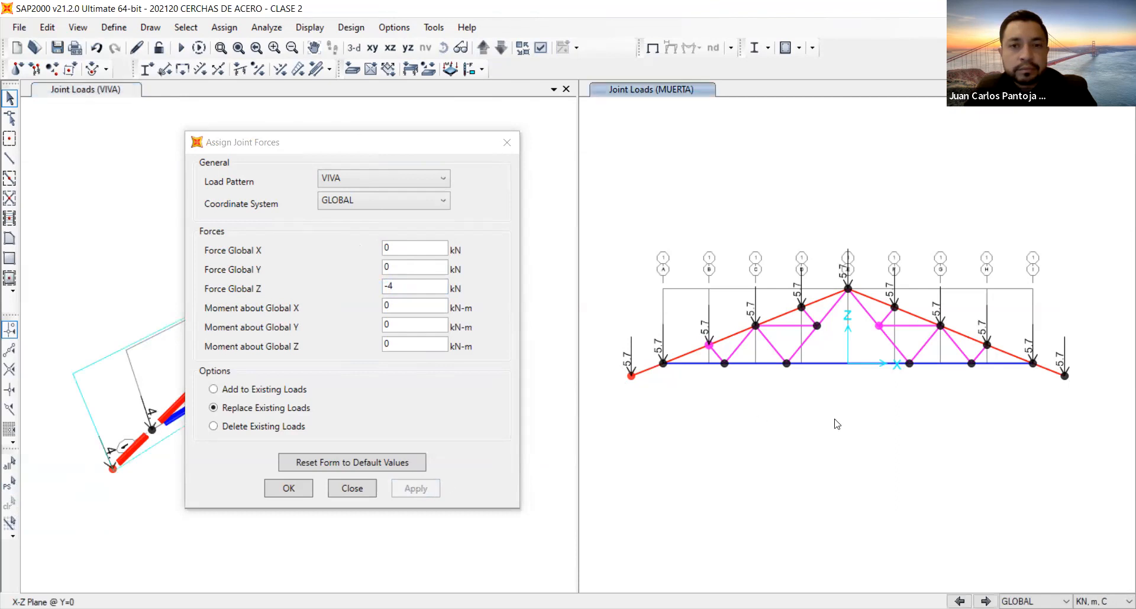
click(403, 188)
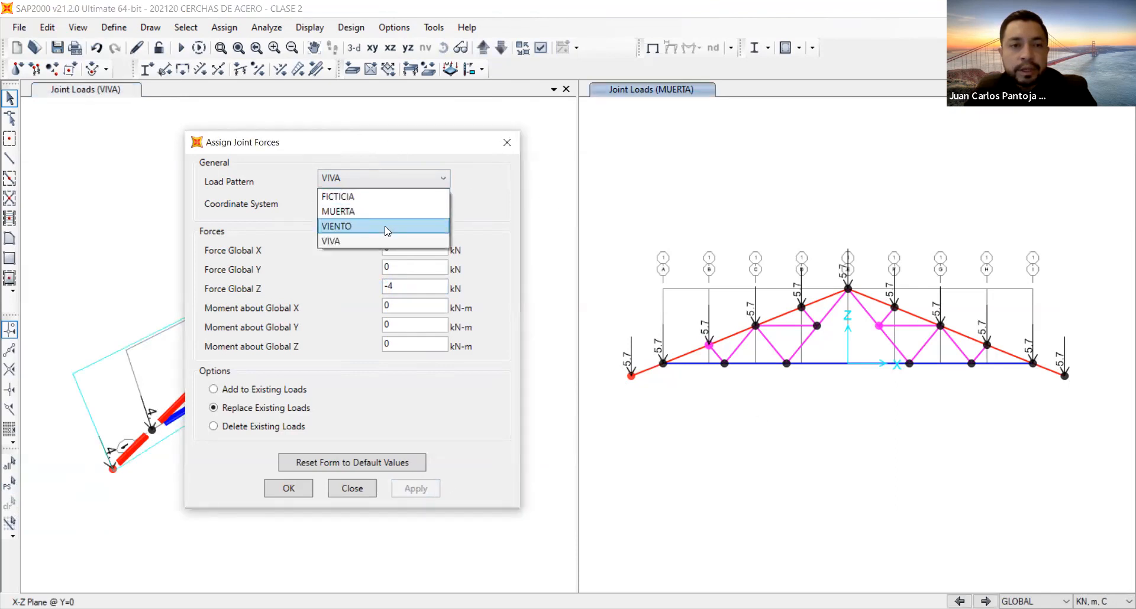
click(387, 227)
drag(412, 281, 380, 286)
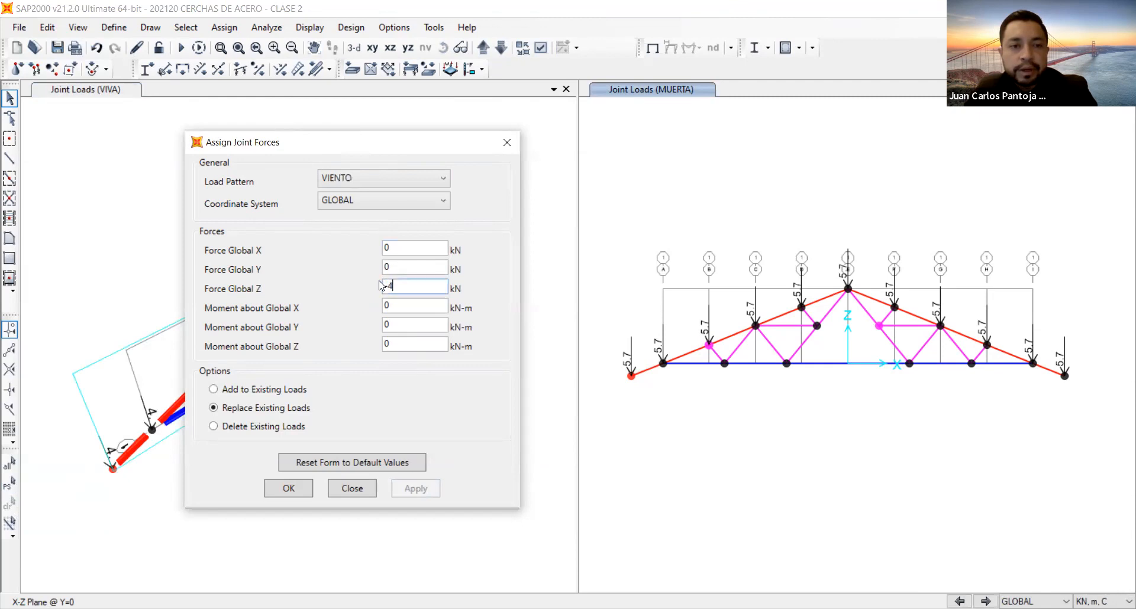
text(3.)
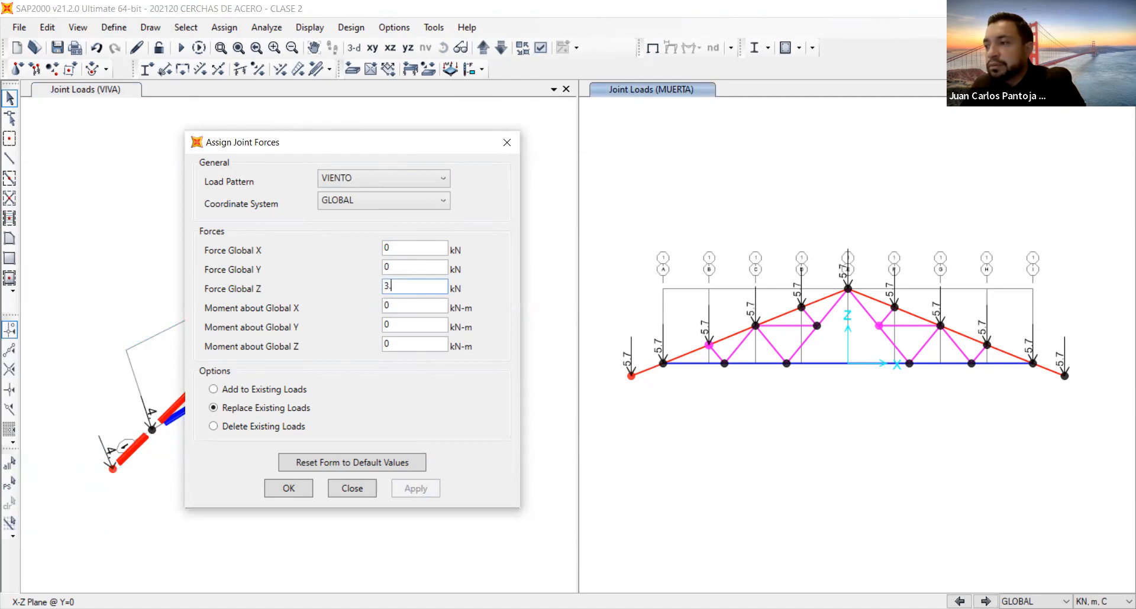
text(51)
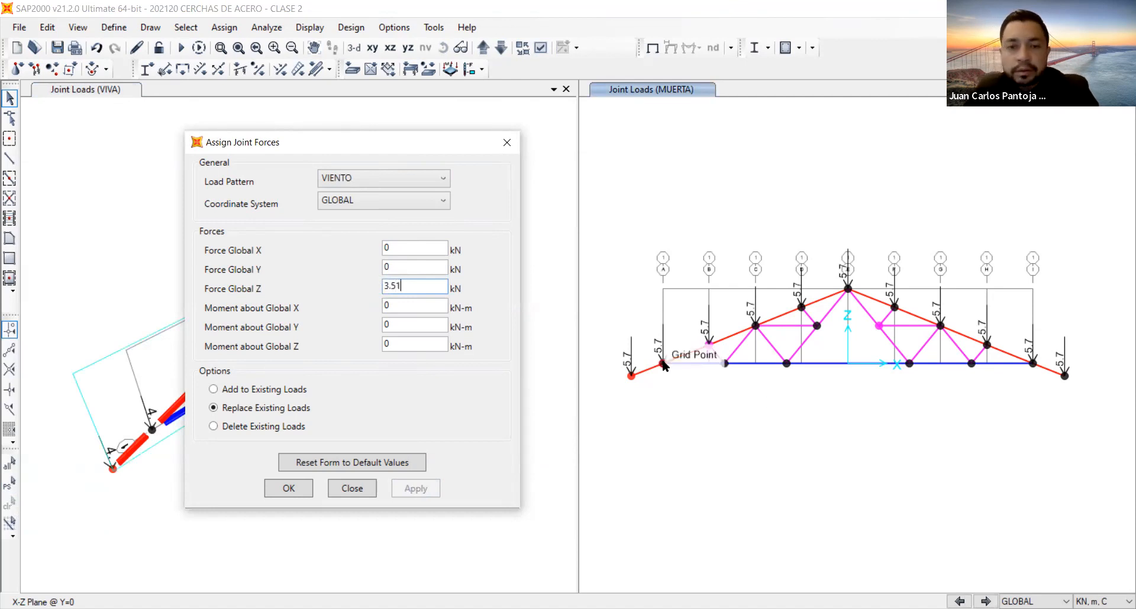
click(710, 344)
click(803, 308)
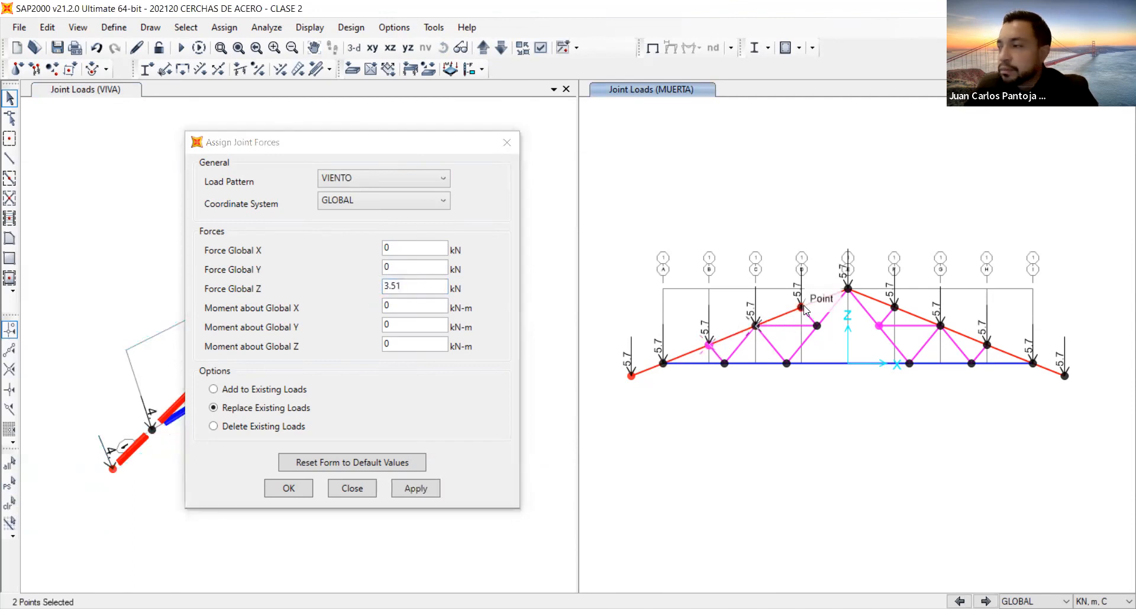
click(803, 308)
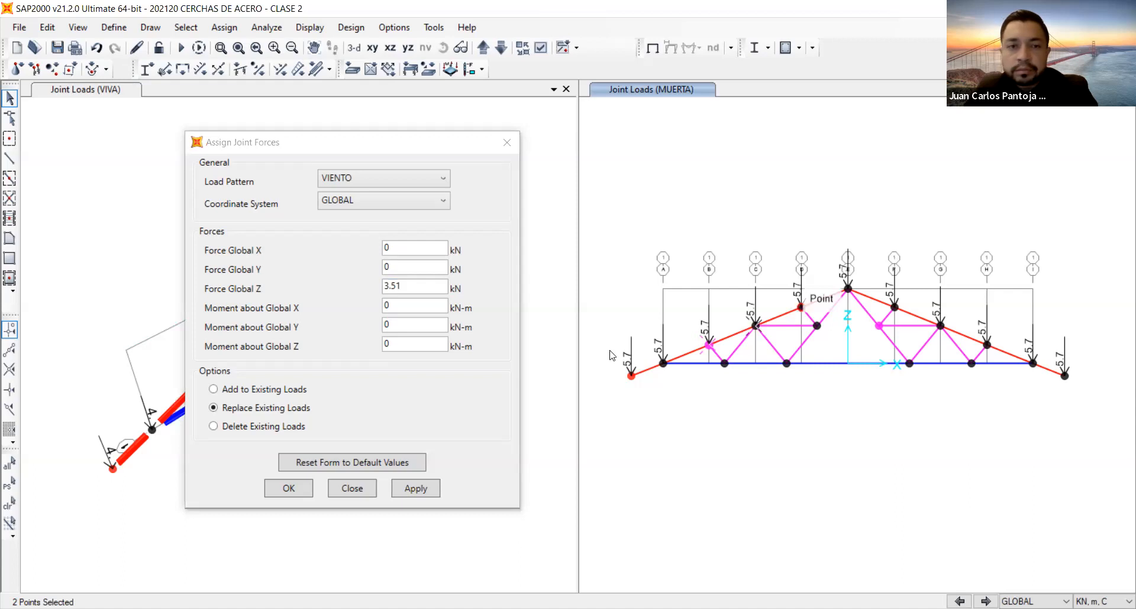
click(416, 488)
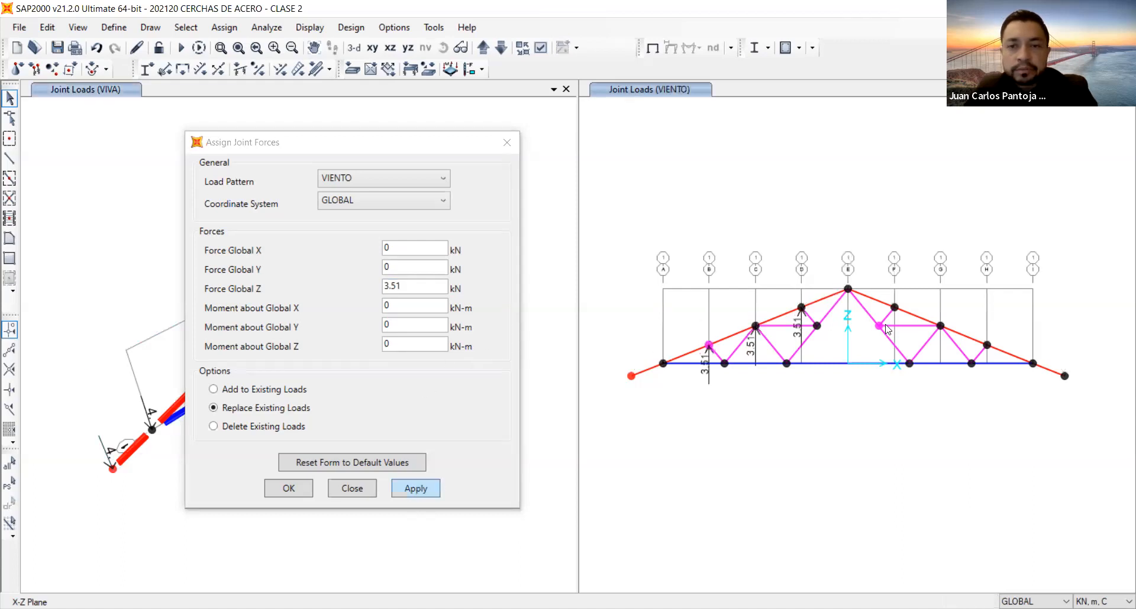
Assign a VIENTO global Z force of 4.55 kN to the ridge joint and the right-slope joints at gridlines F, G and H.
click(848, 290)
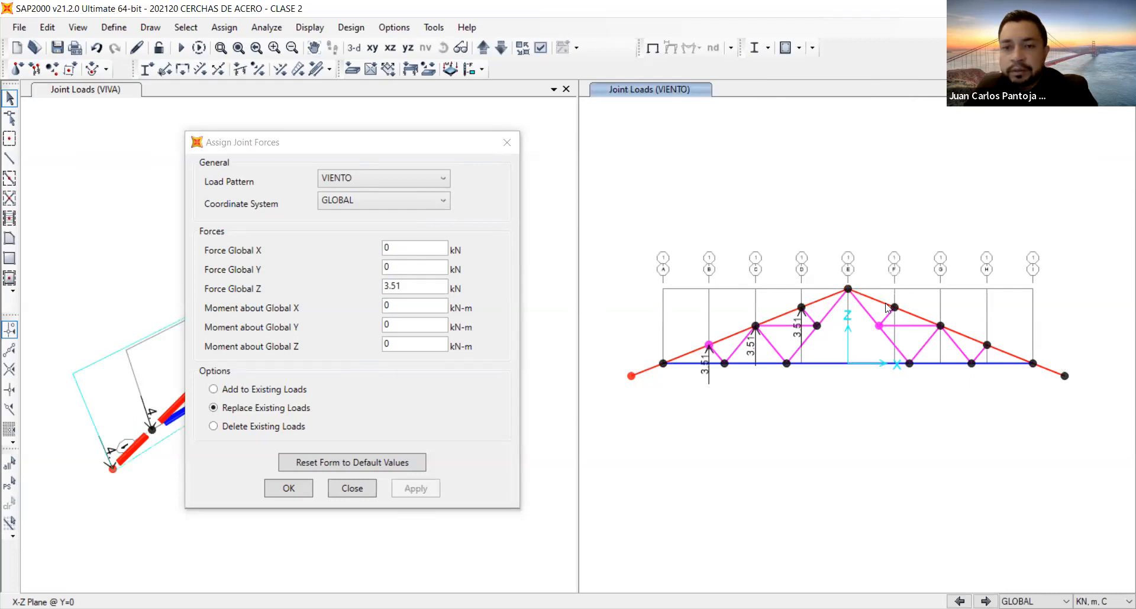
click(894, 307)
click(940, 326)
click(987, 345)
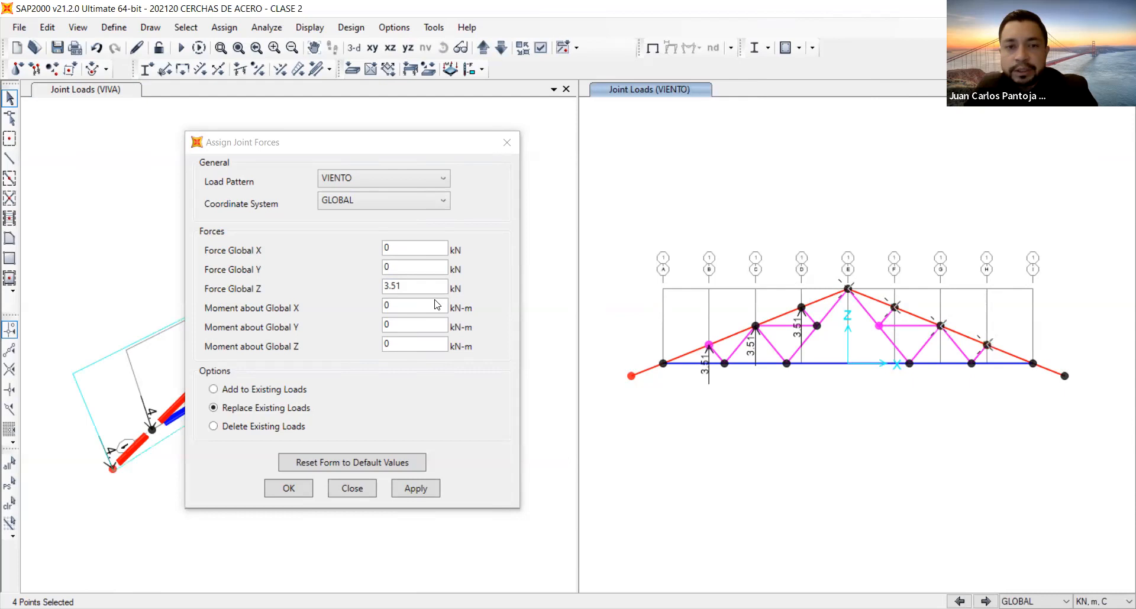
double_click(420, 286)
text(4.55)
click(411, 490)
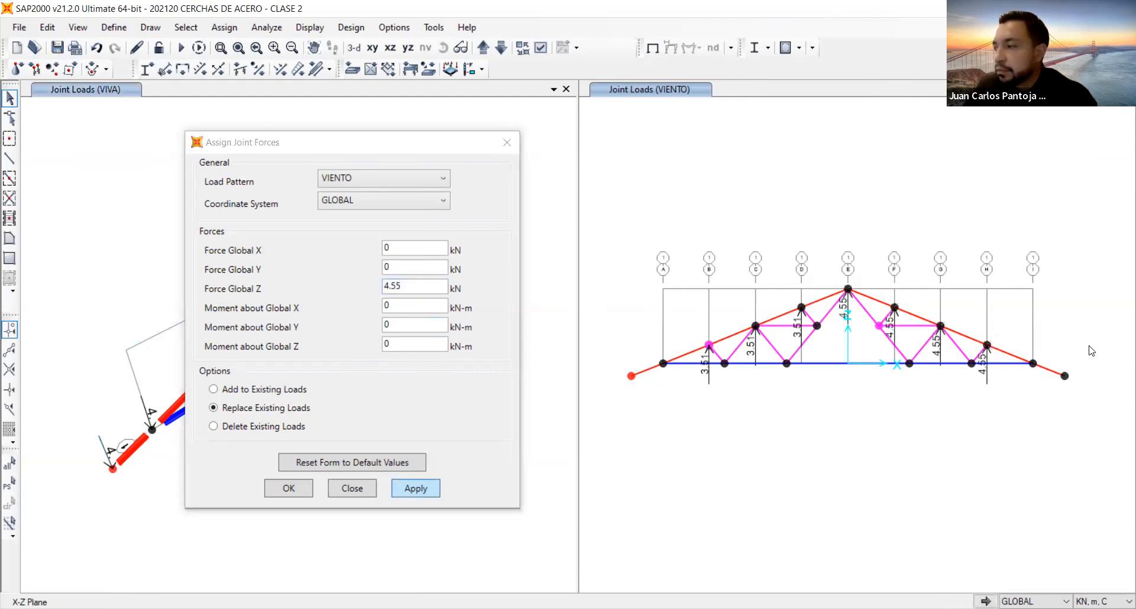
Assign a VIENTO global Z force of 3.97 kN to the truss's right support joint at gridline I.
click(1120, 356)
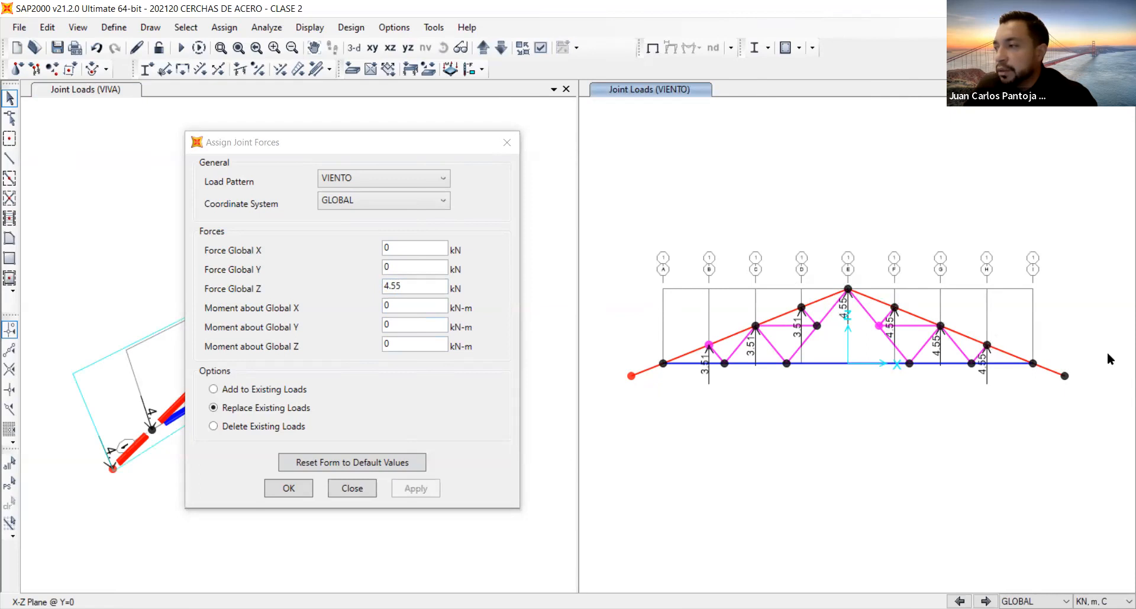
click(1032, 364)
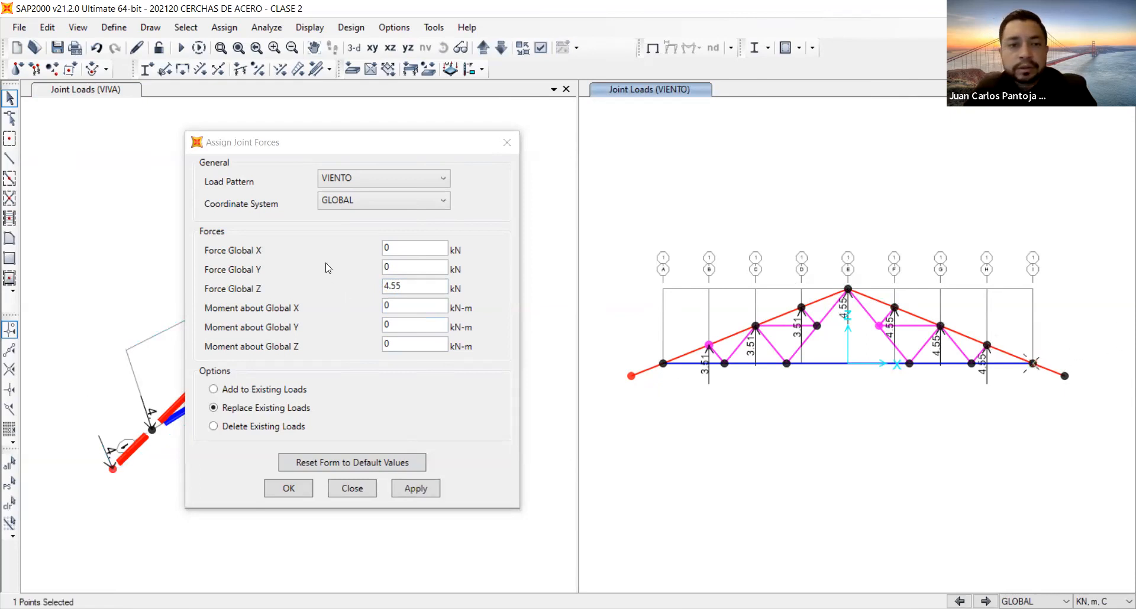
double_click(418, 288)
text(3.97)
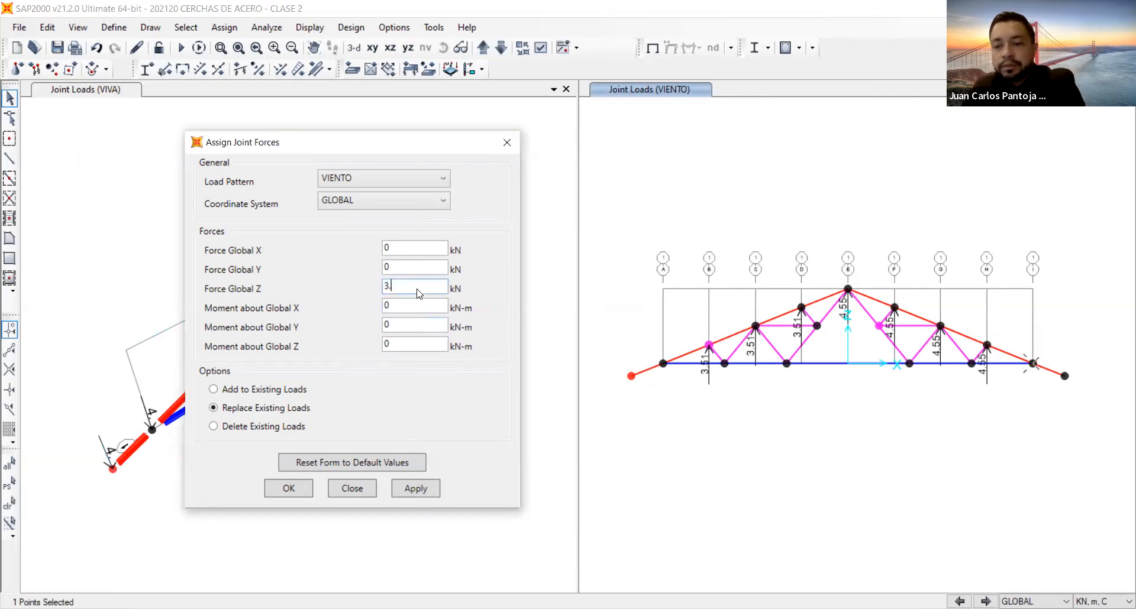
click(414, 489)
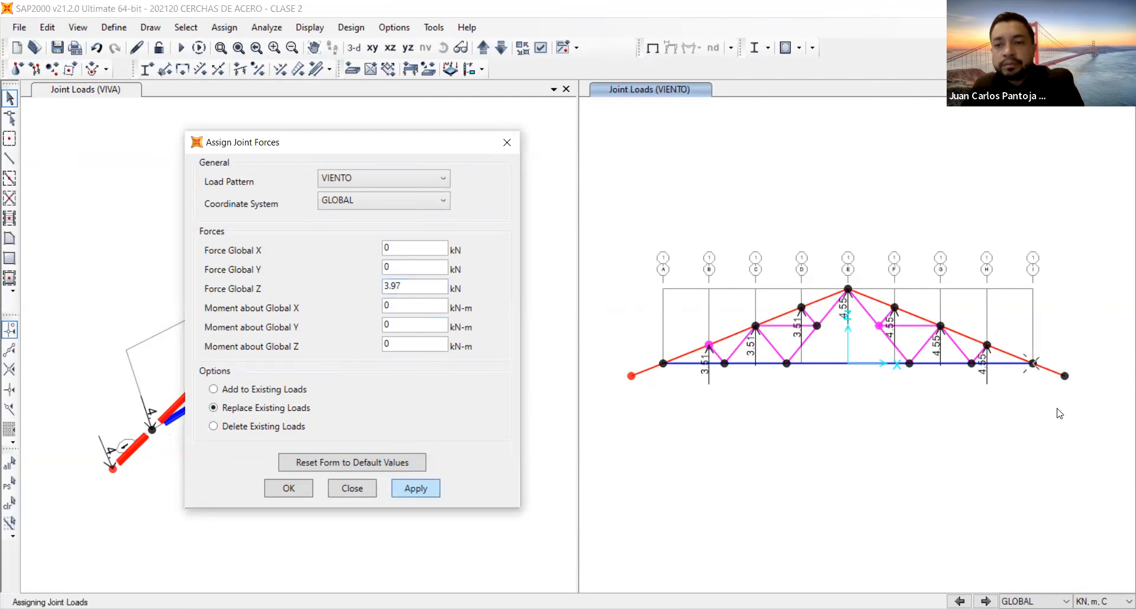
Assign a VIENTO global Z force of 1.69 kN to the end joint of the truss's right overhang.
click(1065, 377)
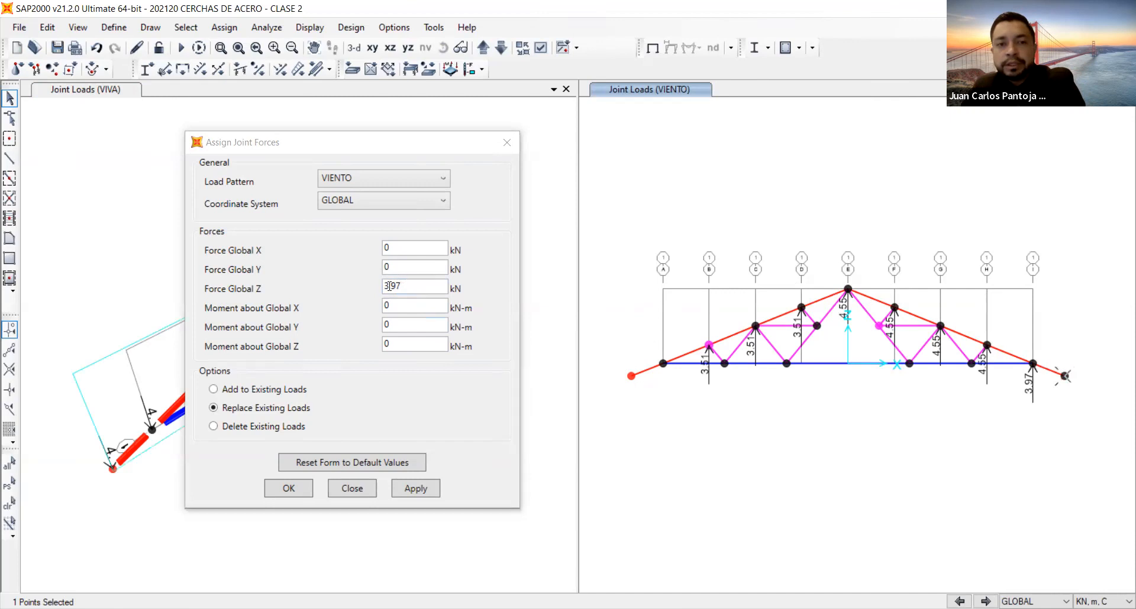
double_click(389, 286)
text(1.69)
click(416, 491)
Assign a VIENTO global Z force of 2.99 kN to the truss's left support joint at gridline A.
click(664, 363)
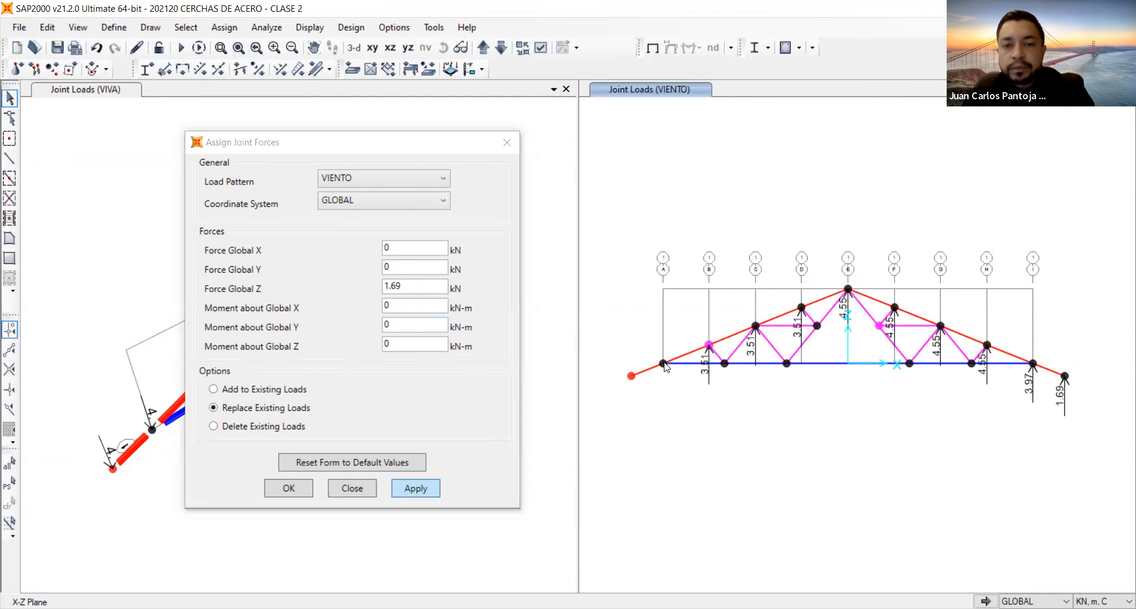
double_click(423, 290)
text(2.99)
click(416, 489)
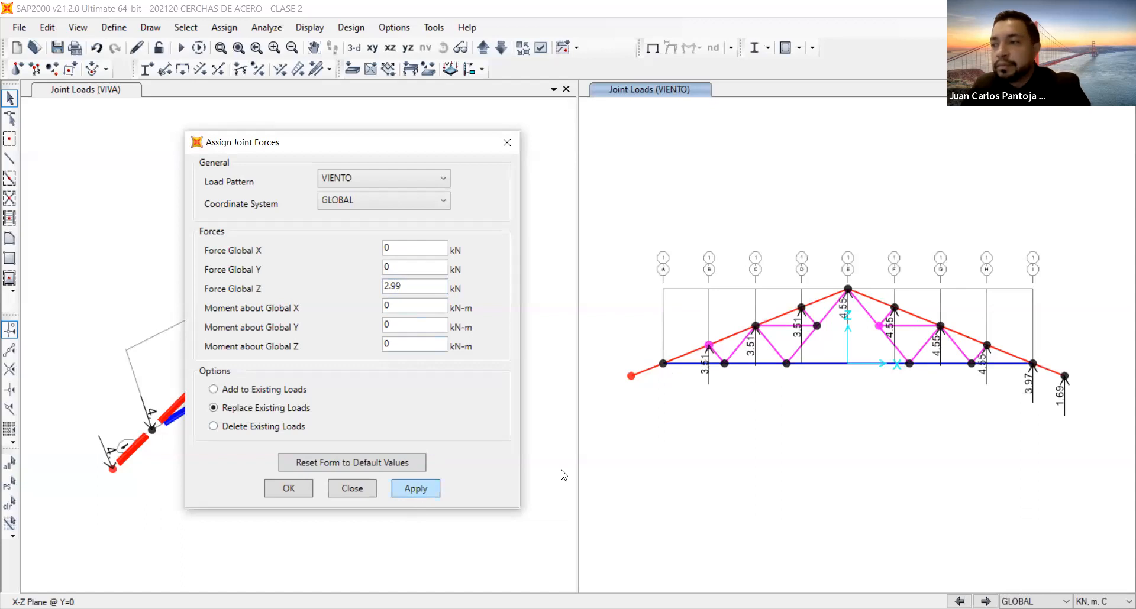
Assign a VIENTO global Z force of 1.24 kN to the end joint of the truss's left overhang.
click(632, 377)
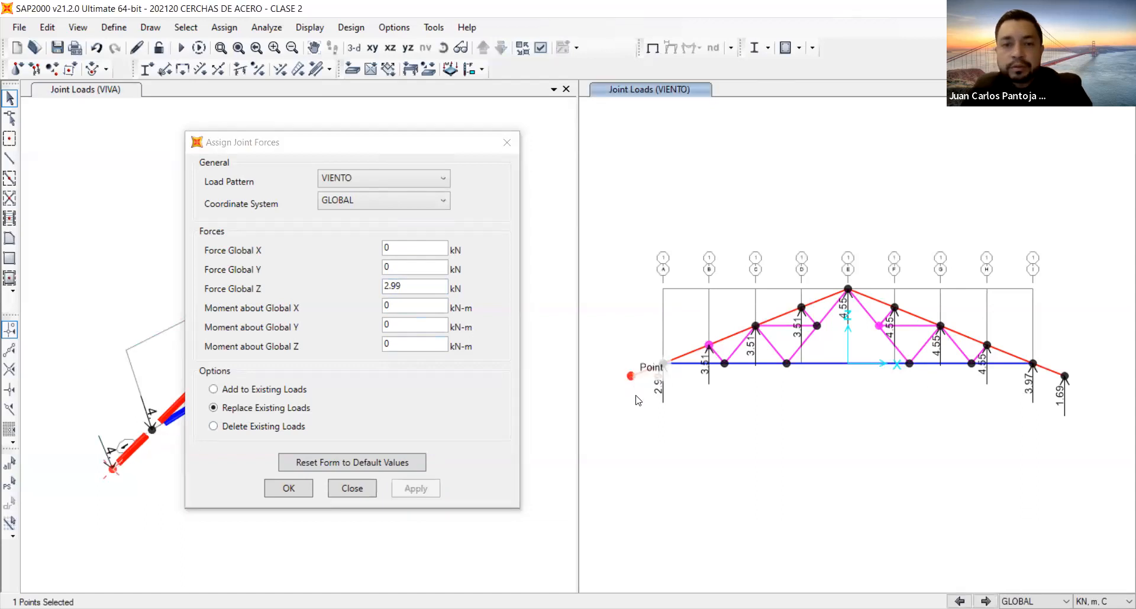
double_click(418, 287)
text(1.24)
click(416, 489)
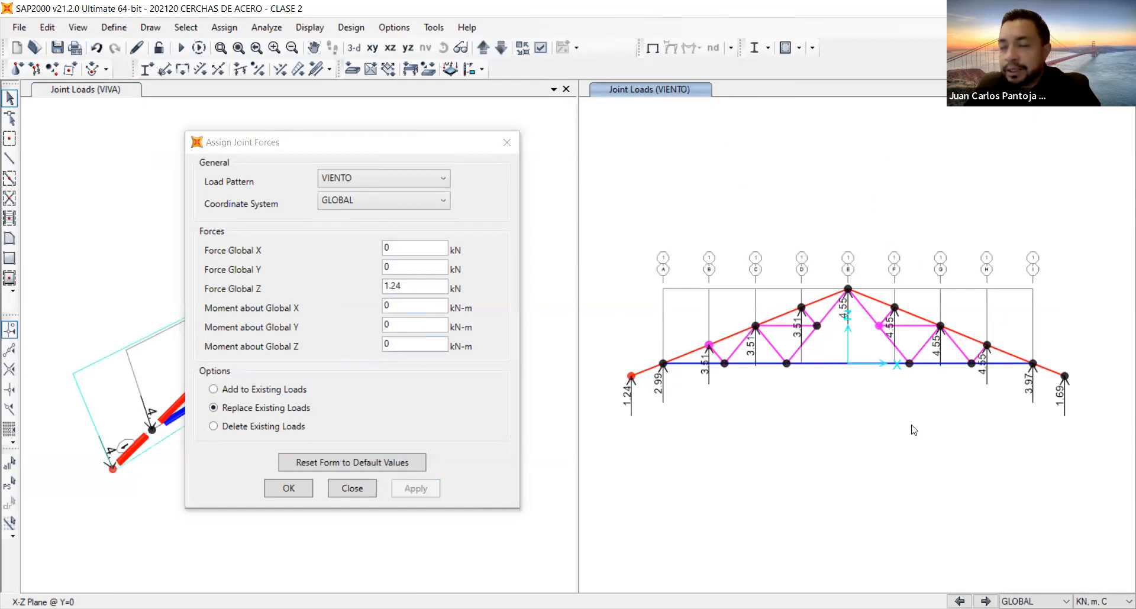
Cycle through the joint load displays of the other load patterns to review the assigned forces.
click(960, 602)
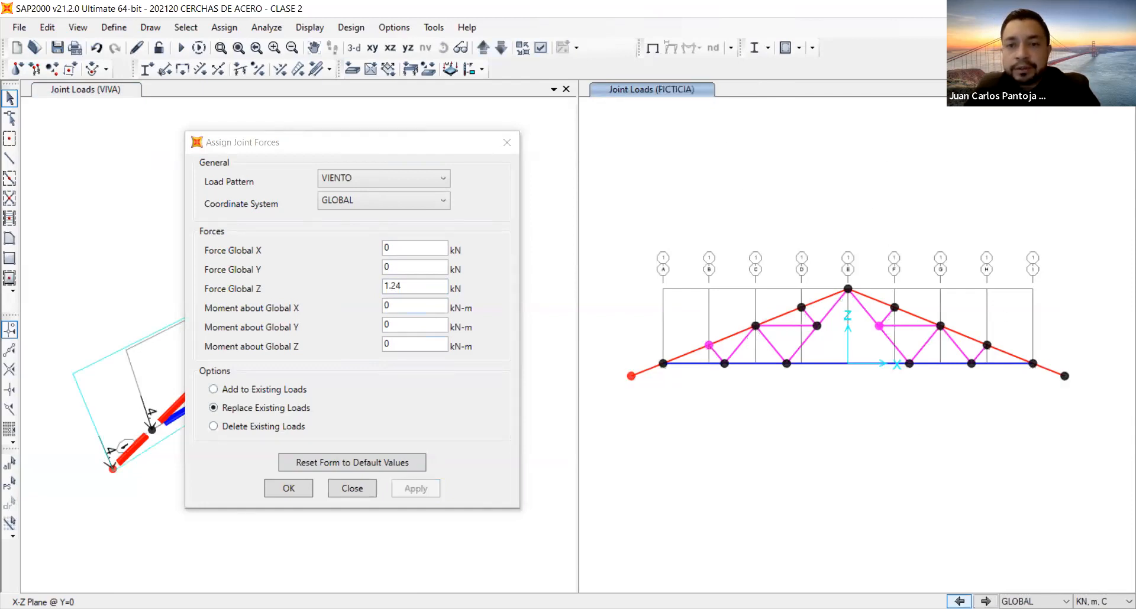
click(960, 601)
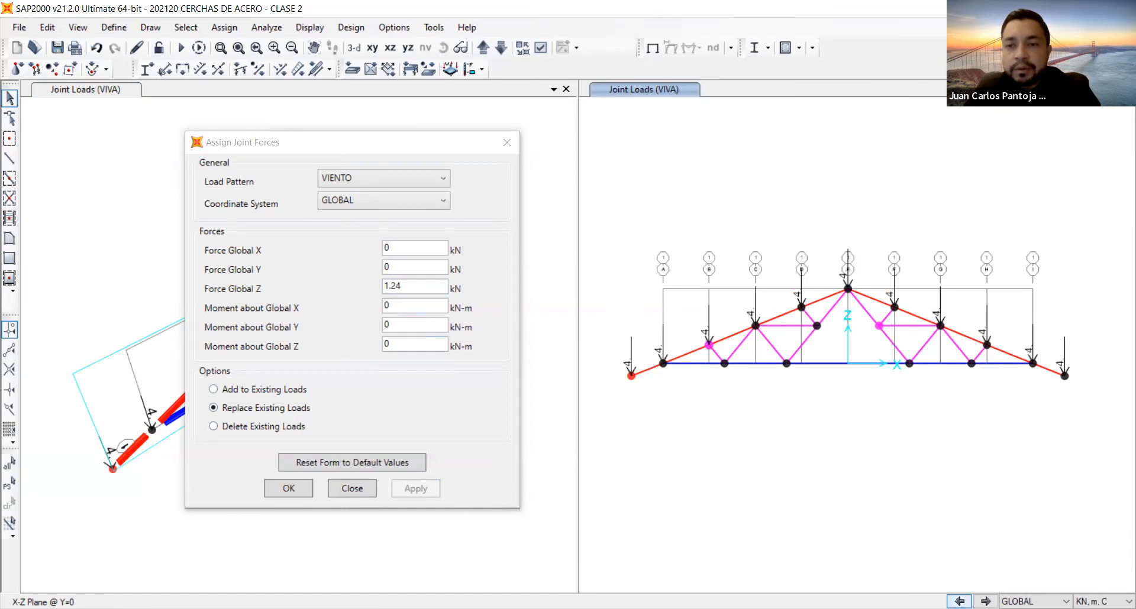
click(960, 602)
click(960, 601)
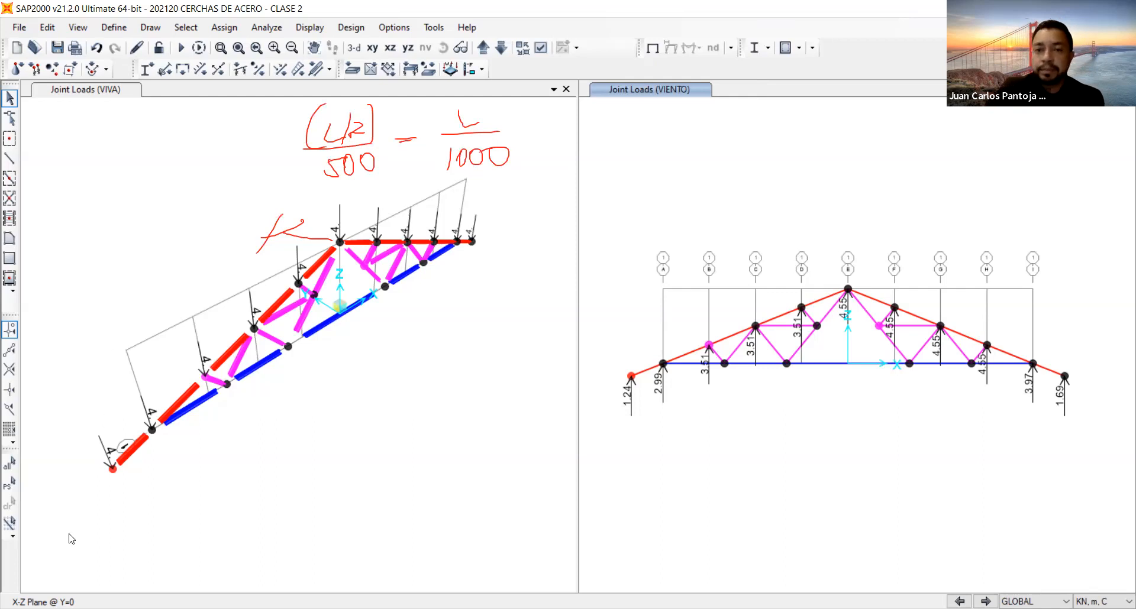
Select the support joints at gridlines A and I together with the CORDON SUPERIOR group.
click(663, 364)
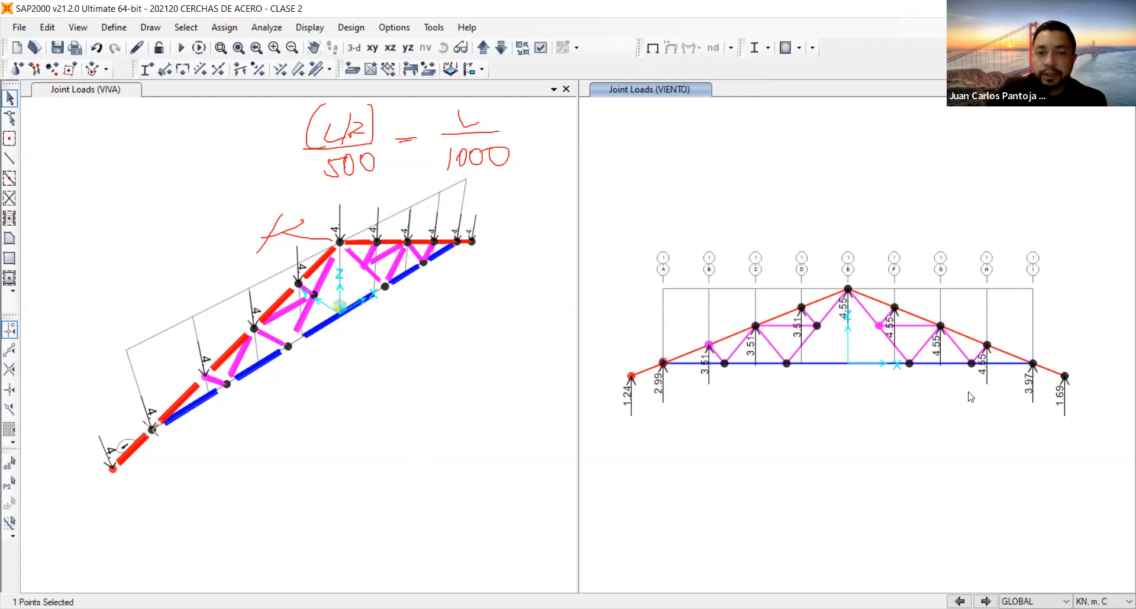
click(1033, 364)
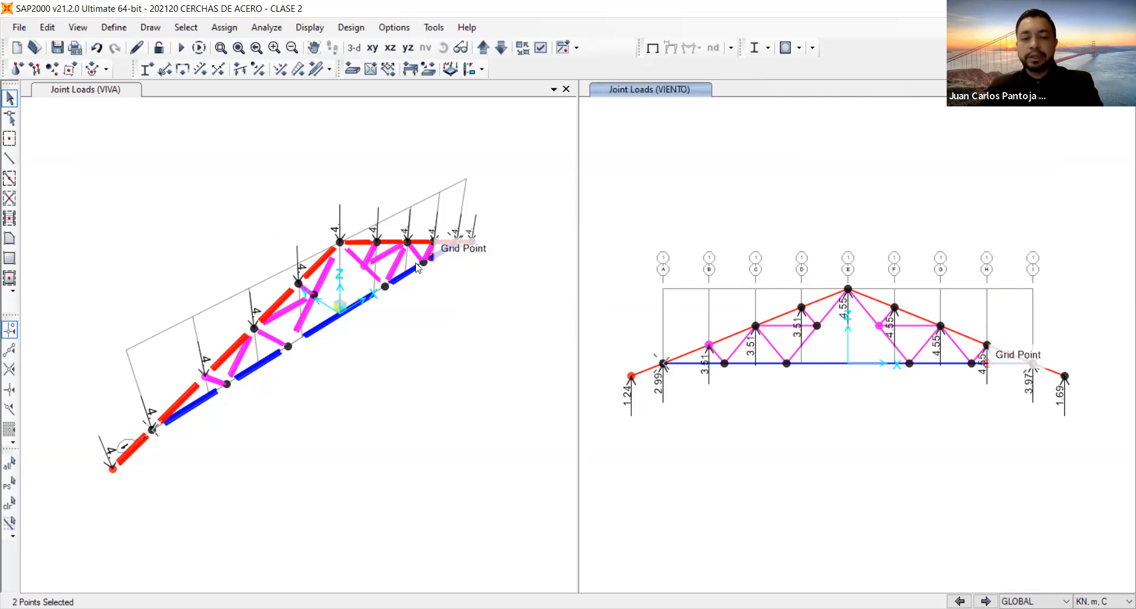
click(400, 161)
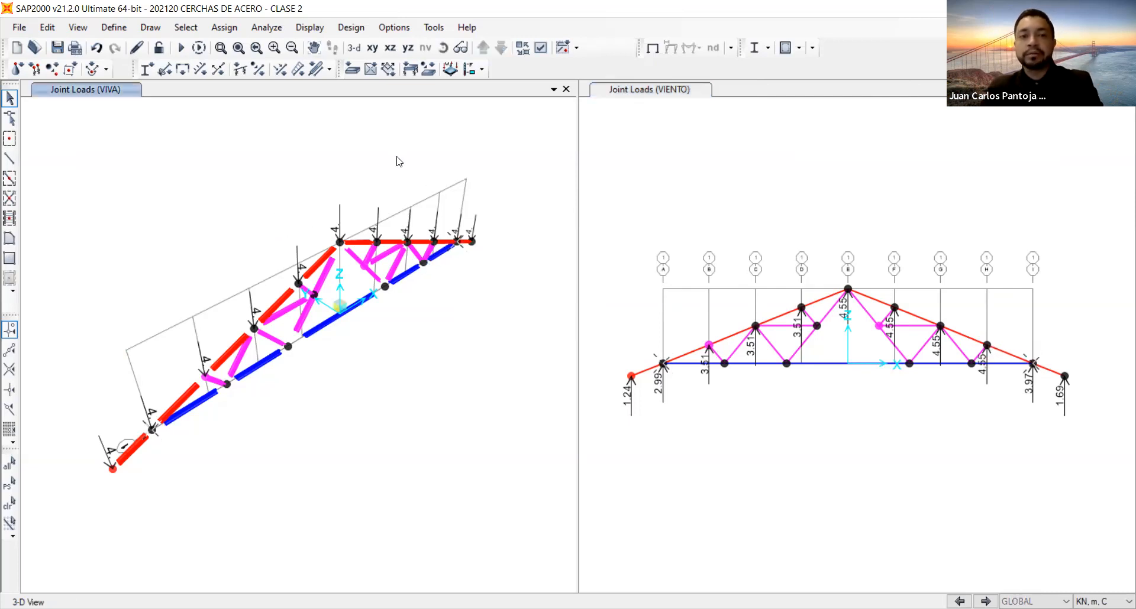
key(ctrl+g)
click(520, 249)
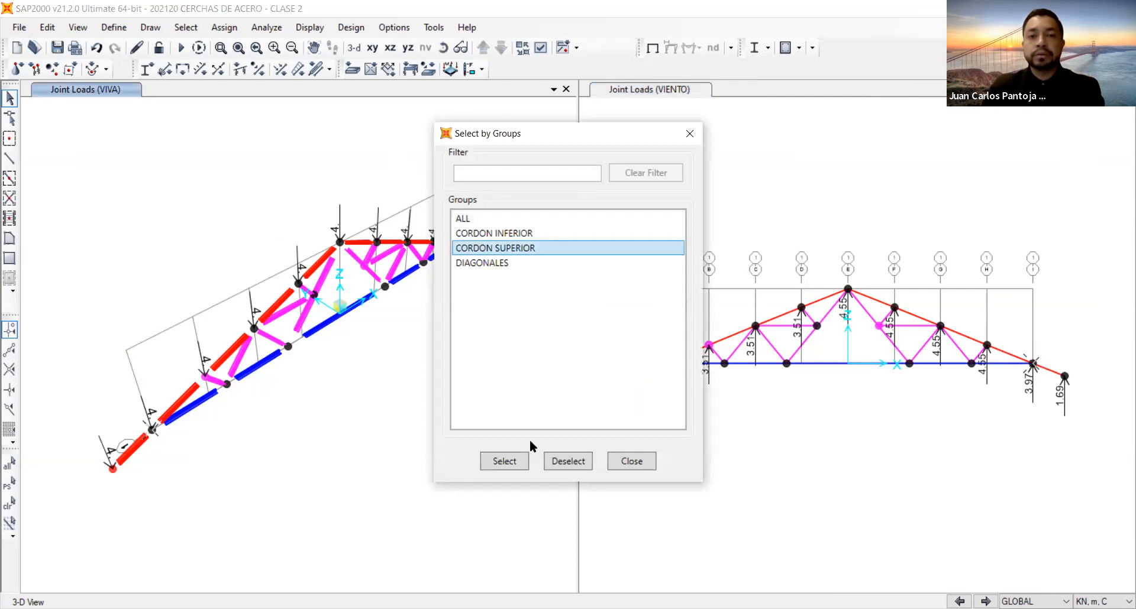
click(510, 455)
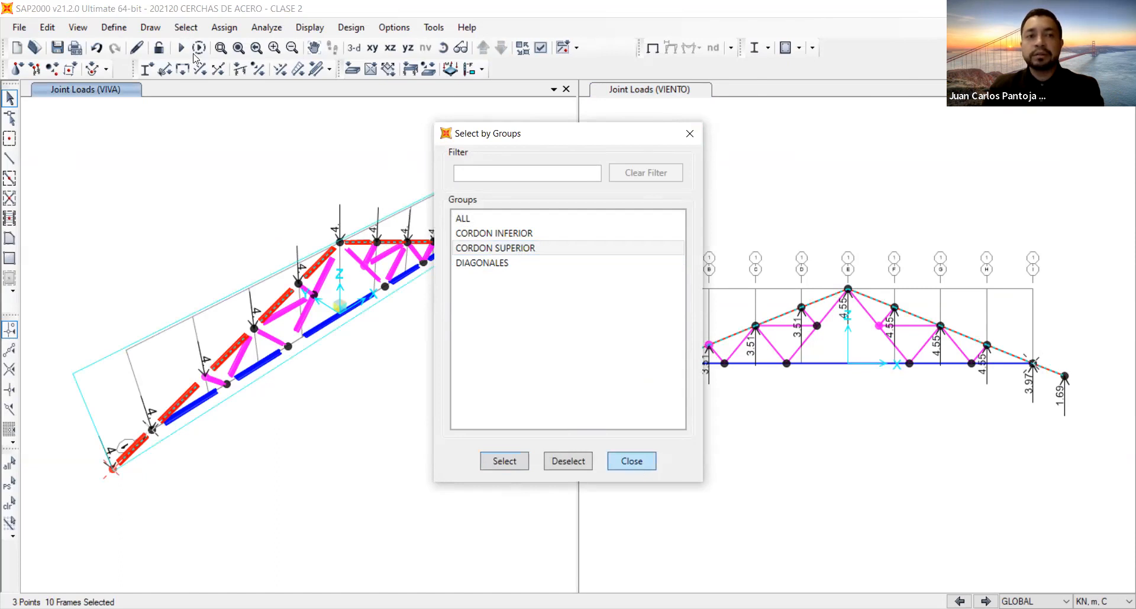
key(Escape)
click(182, 28)
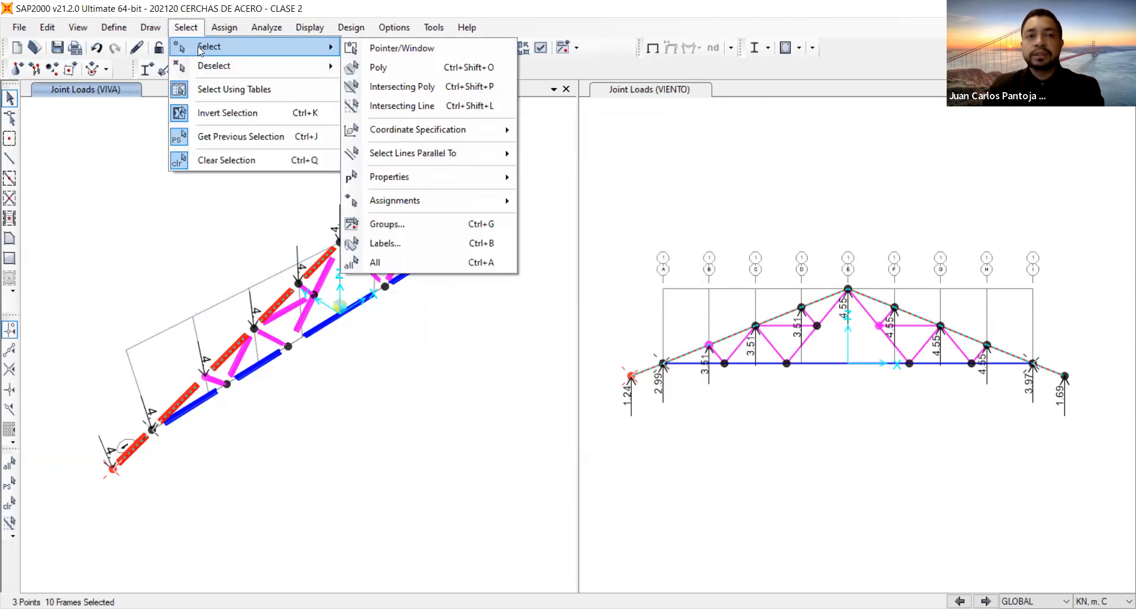
click(426, 224)
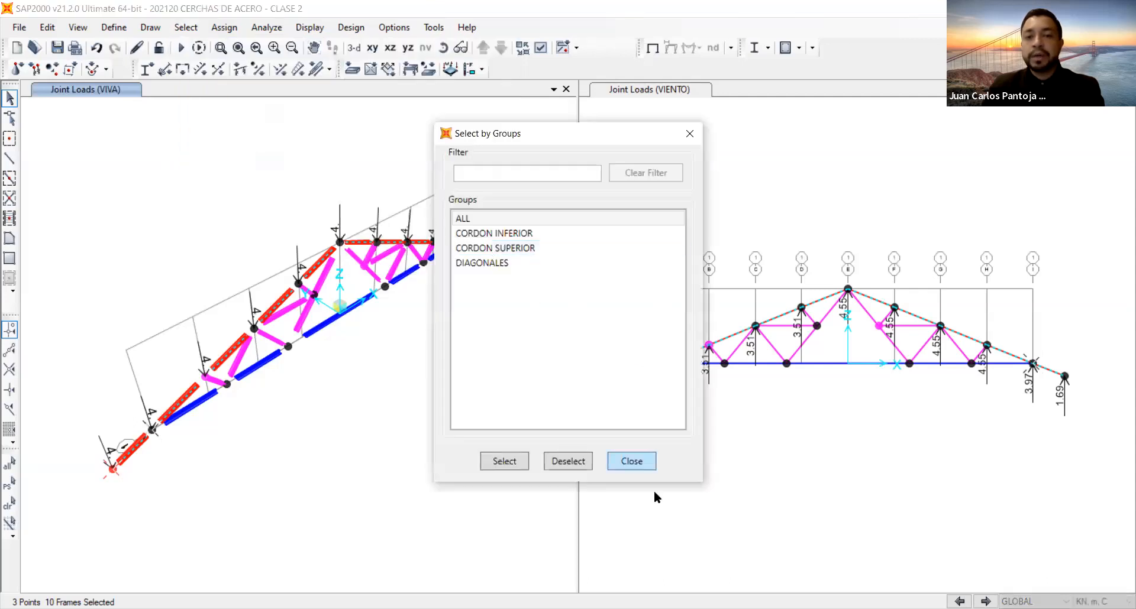
click(638, 462)
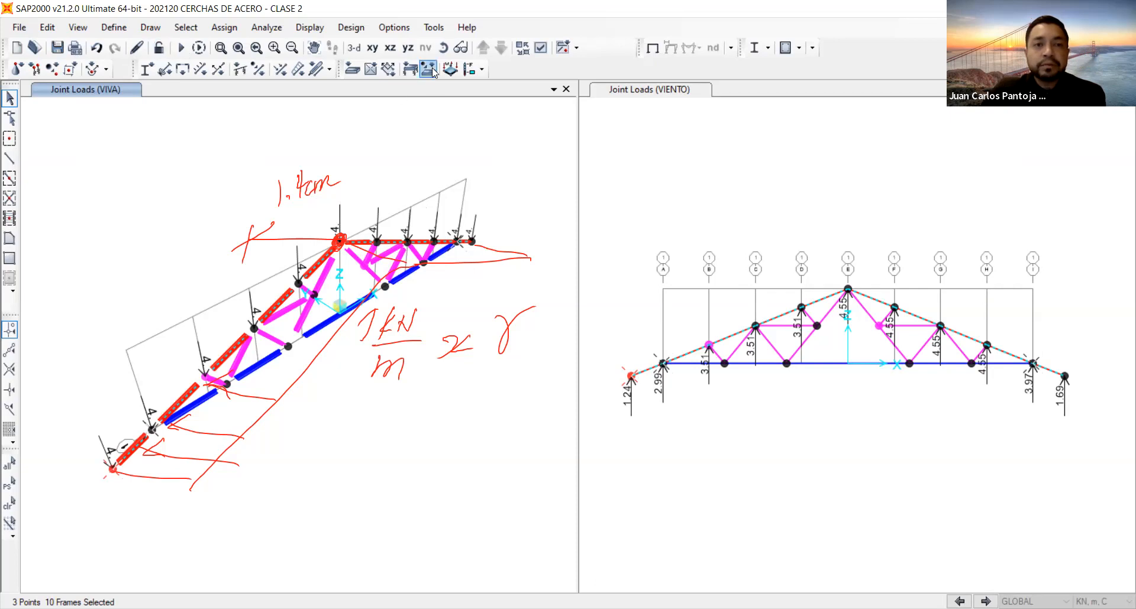
Set up a uniform frame distributed load of 1 kN/m for FICTICIA, with type Force in the global Y direction.
click(298, 71)
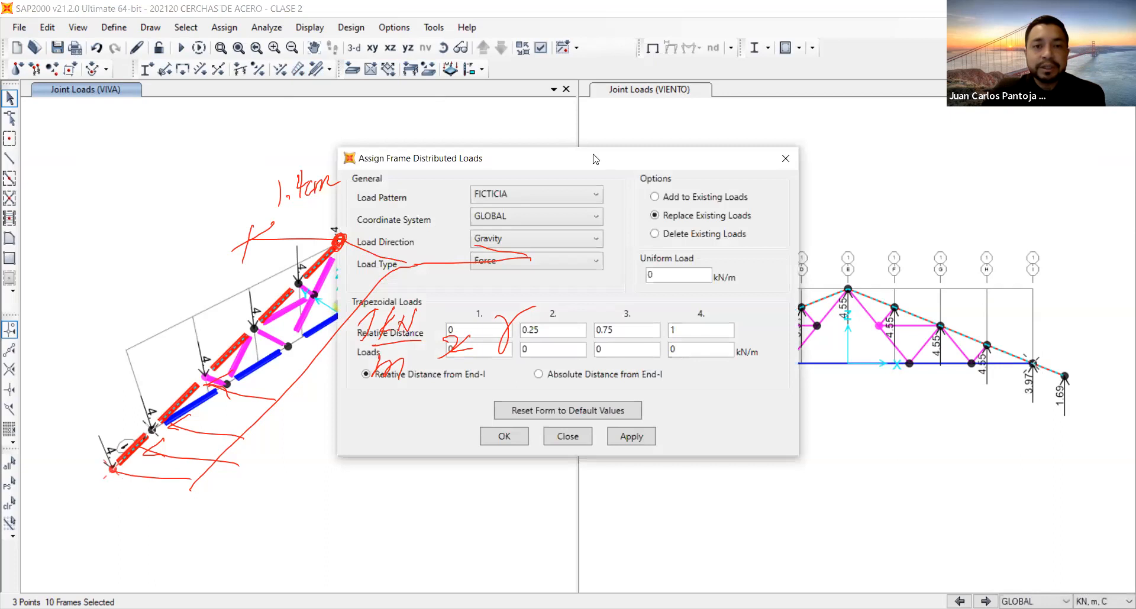
drag(639, 166, 868, 145)
click(769, 174)
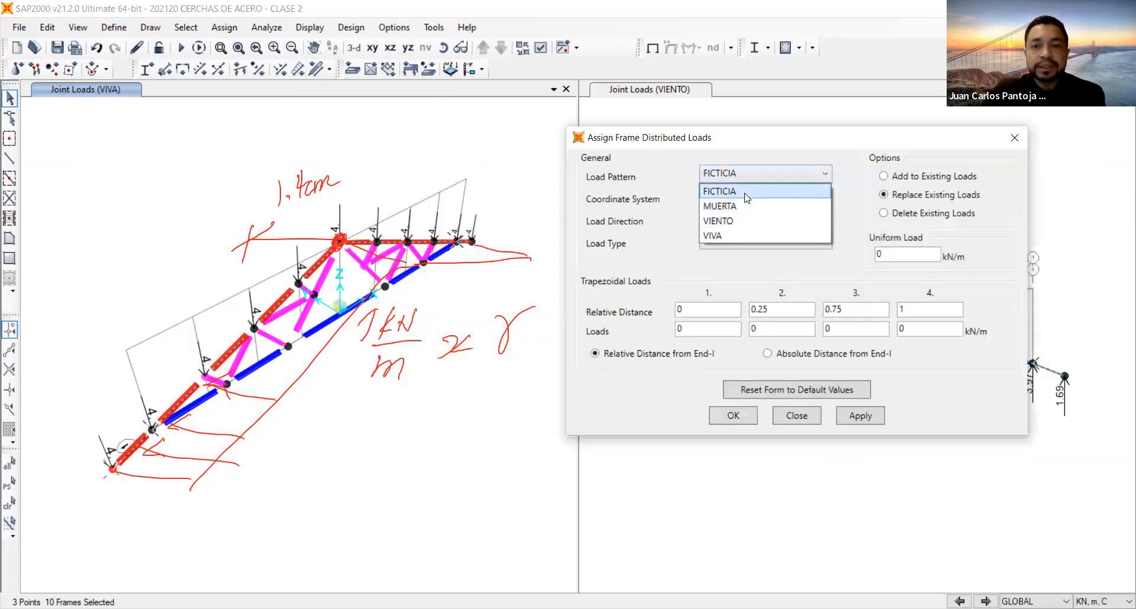
click(745, 188)
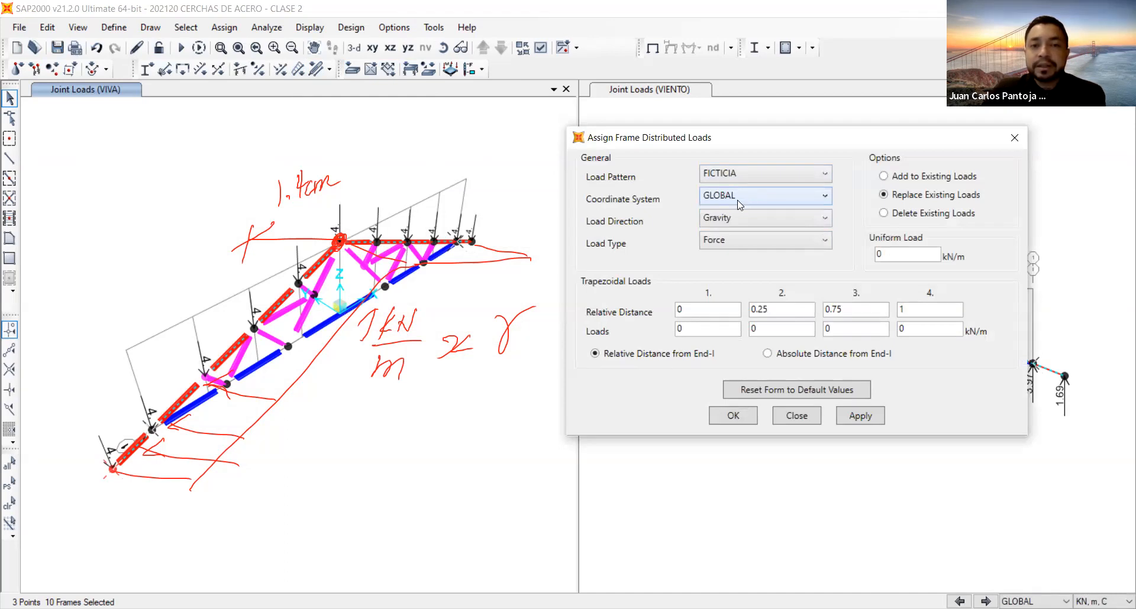
click(740, 223)
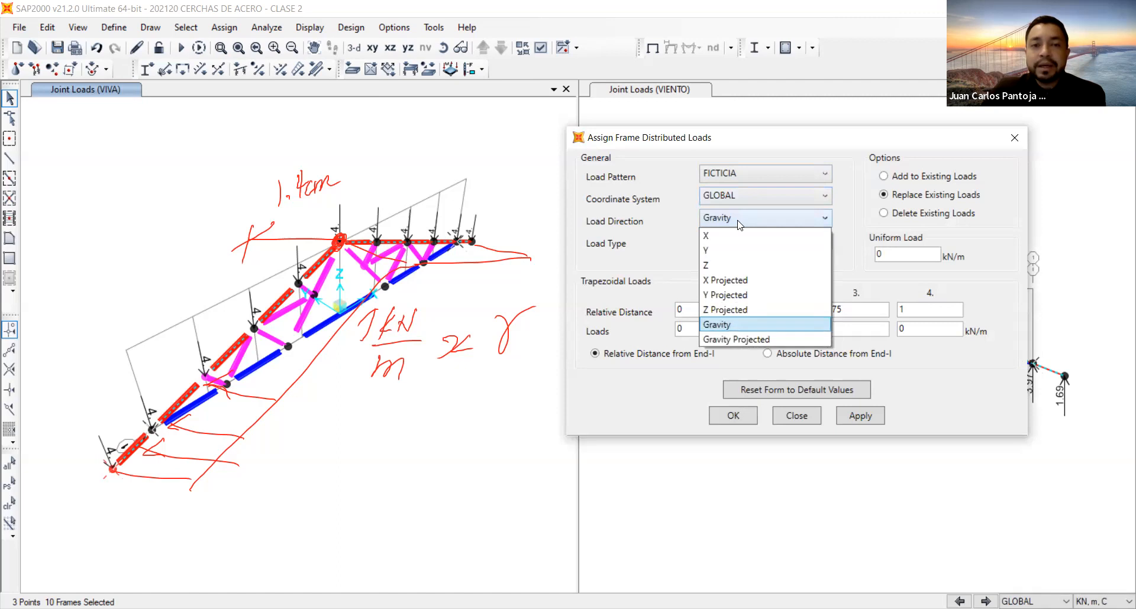
click(733, 251)
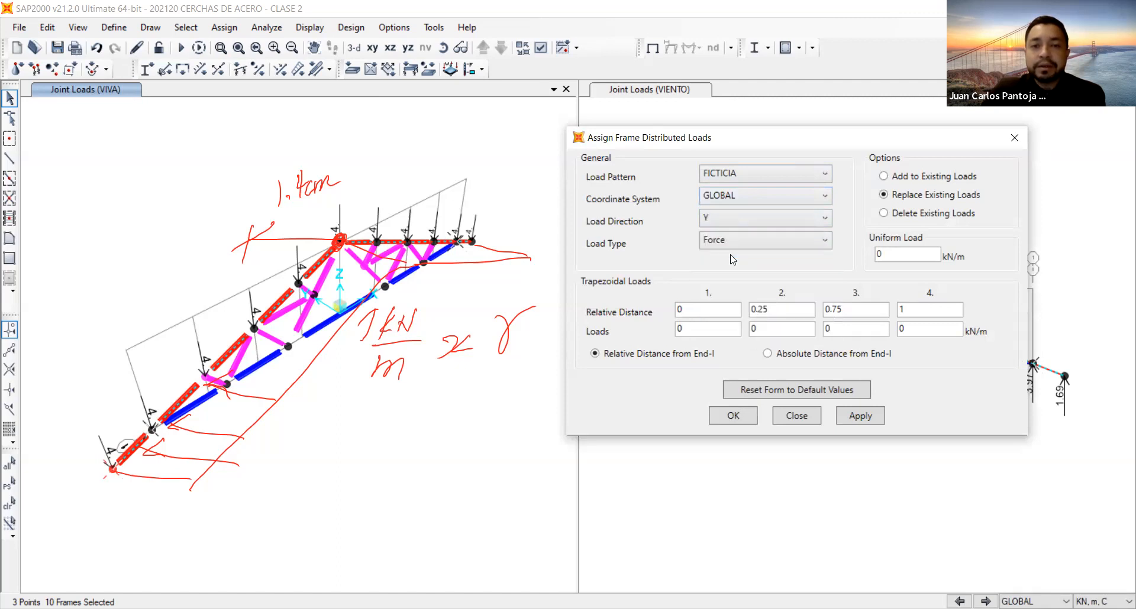
click(726, 245)
click(716, 255)
click(933, 256)
key(BackSpace)
text(1)
click(861, 416)
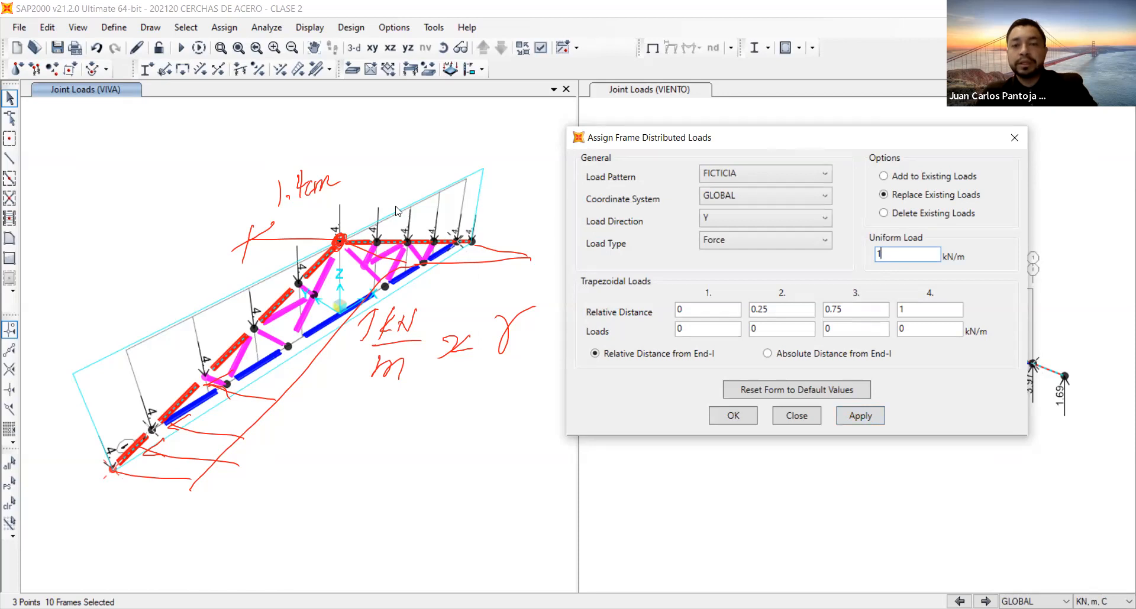
Exclude both overhang members from the selection and apply the FICTICIA distributed load to the remaining top-chord members.
click(644, 377)
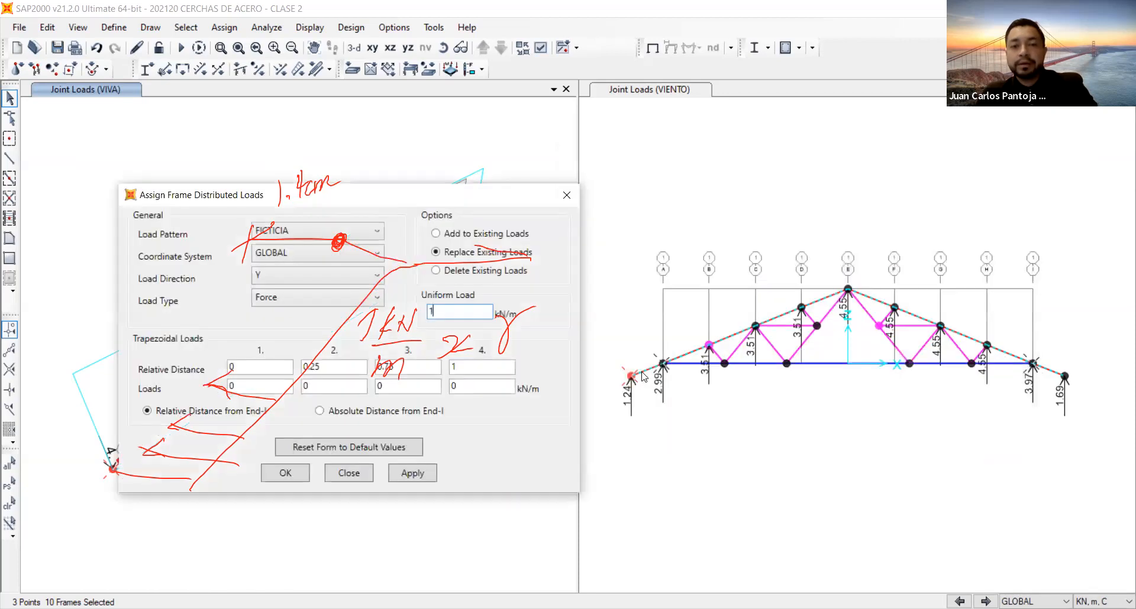
click(643, 375)
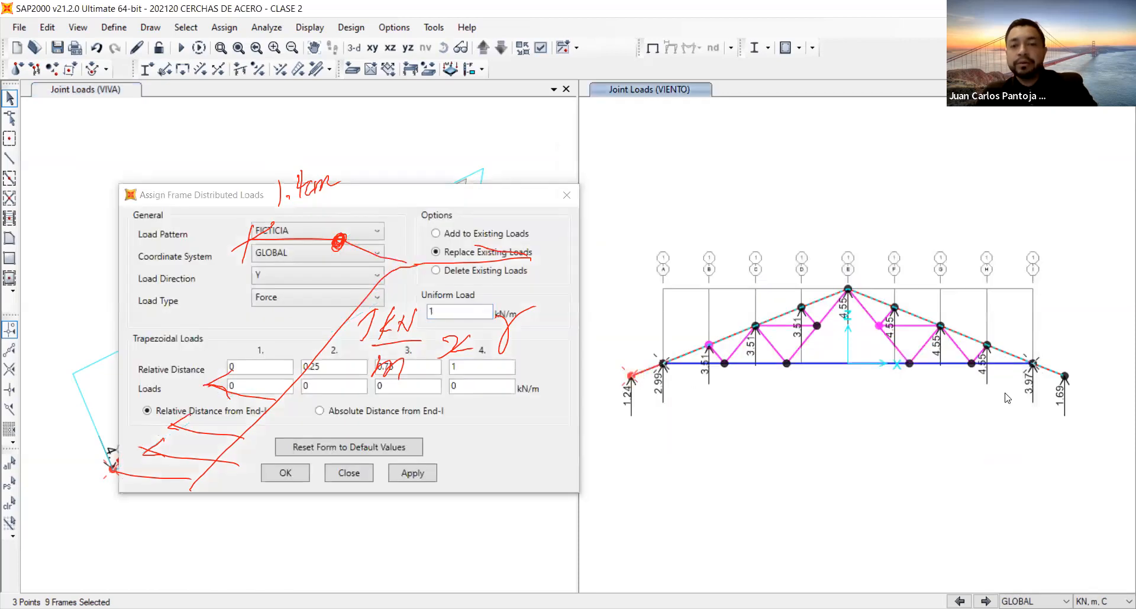
click(1046, 369)
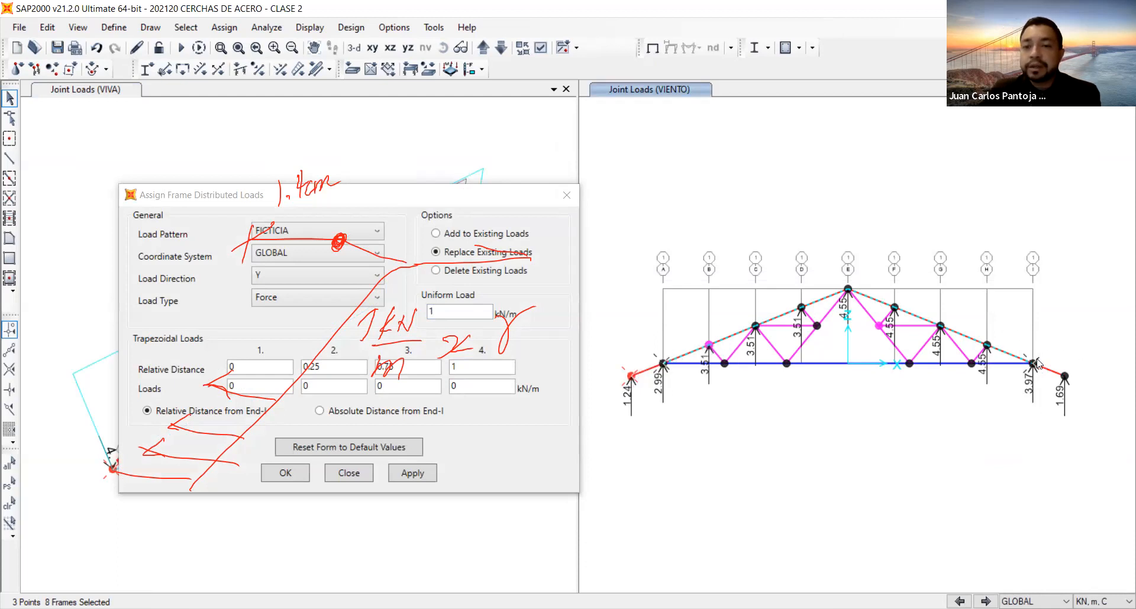
click(410, 475)
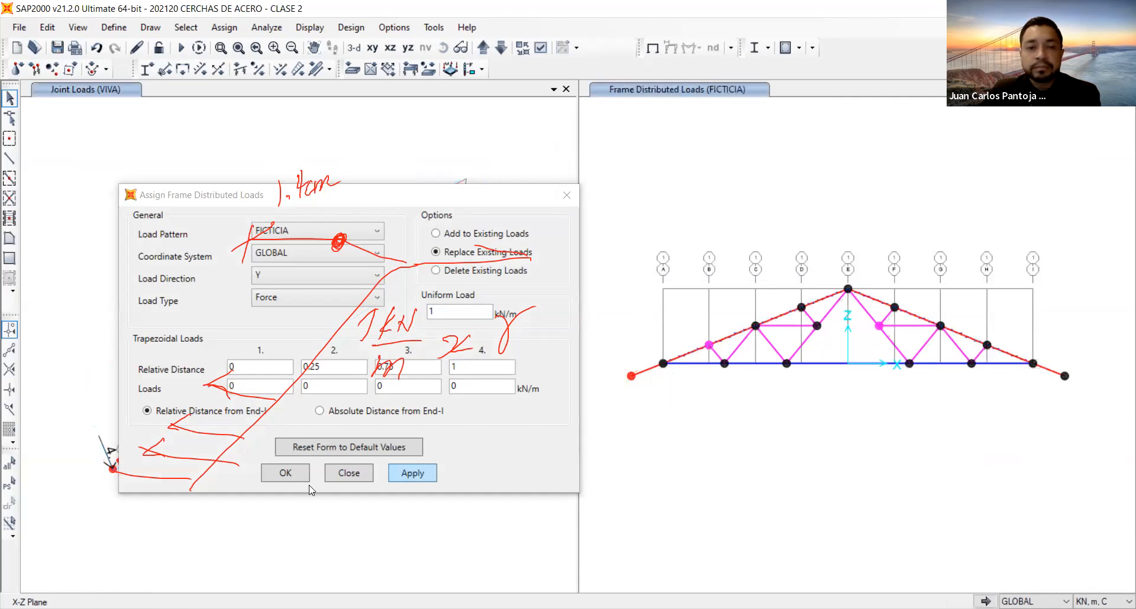
click(285, 473)
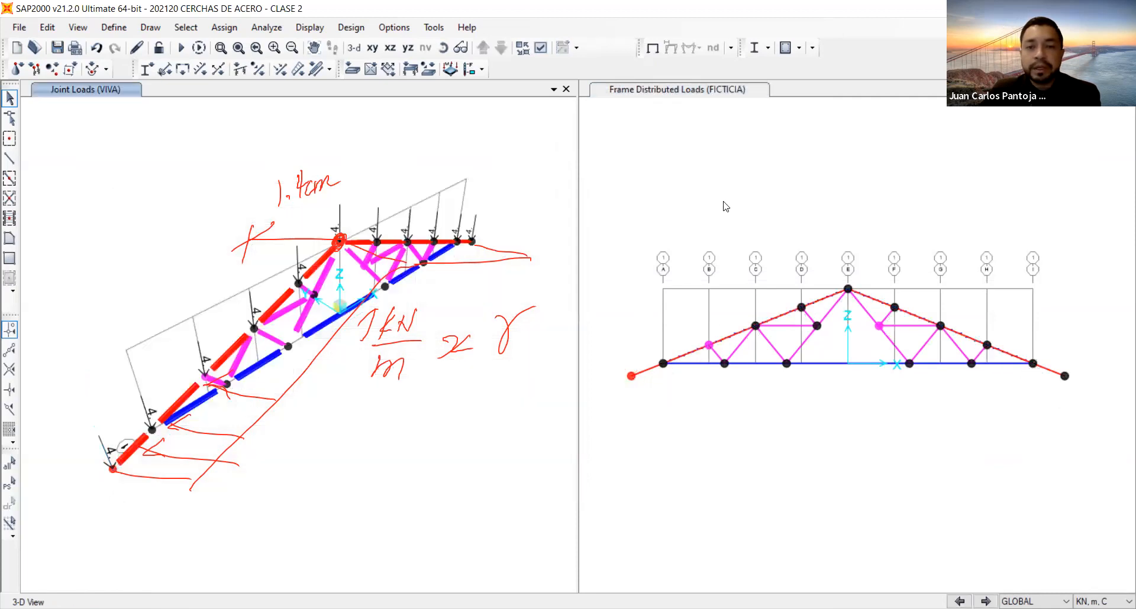
Display the FICTICIA frame span loads in 3D, including joint loads and span loading values.
click(354, 48)
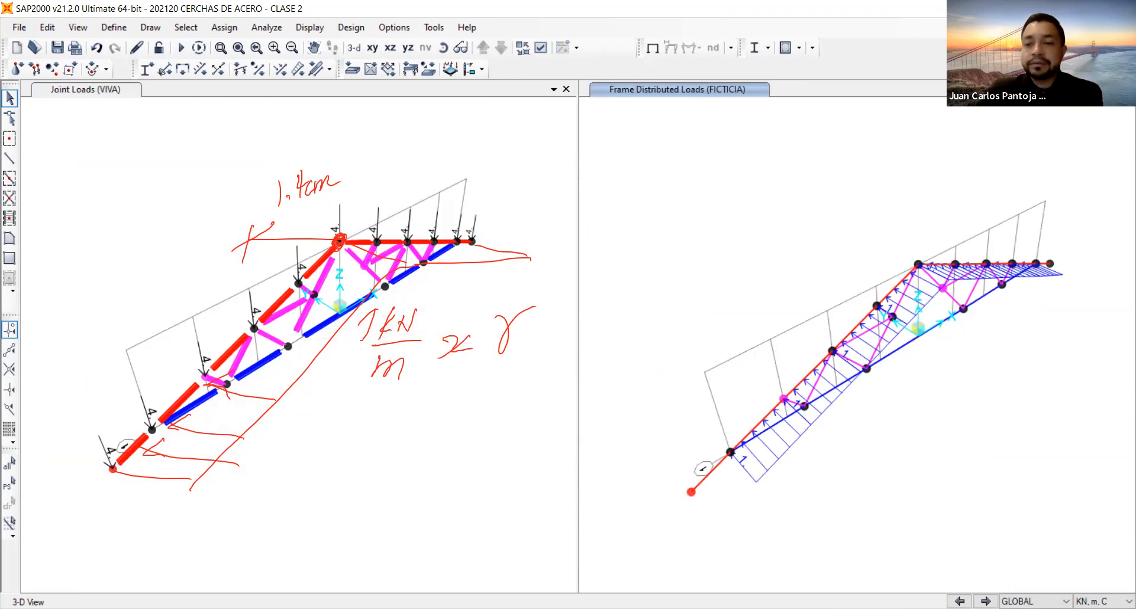
click(985, 601)
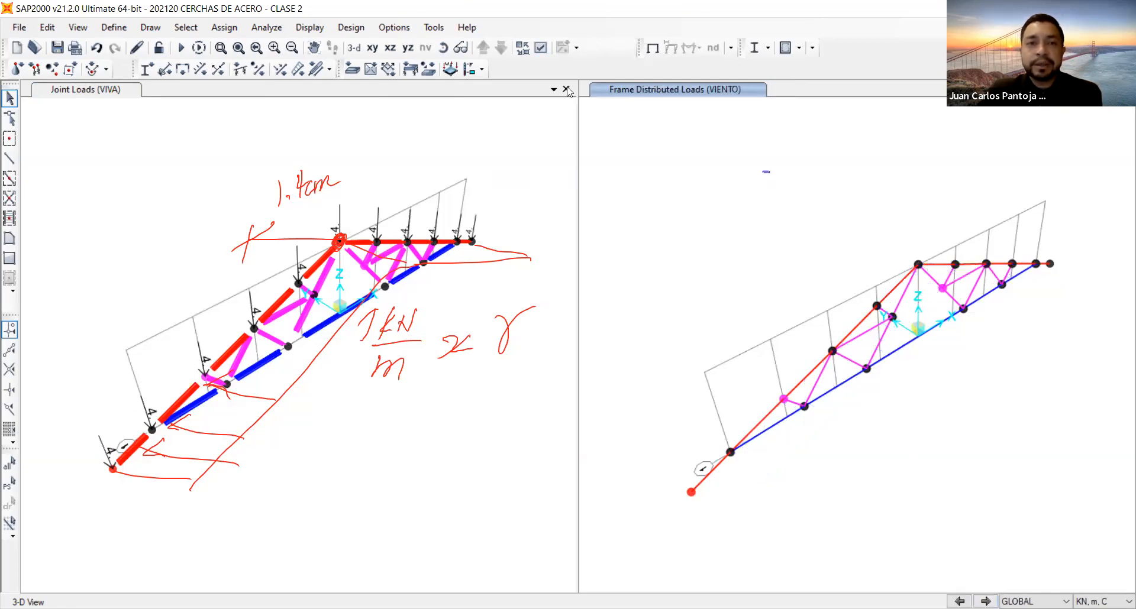
click(310, 27)
mouse_move(449, 104)
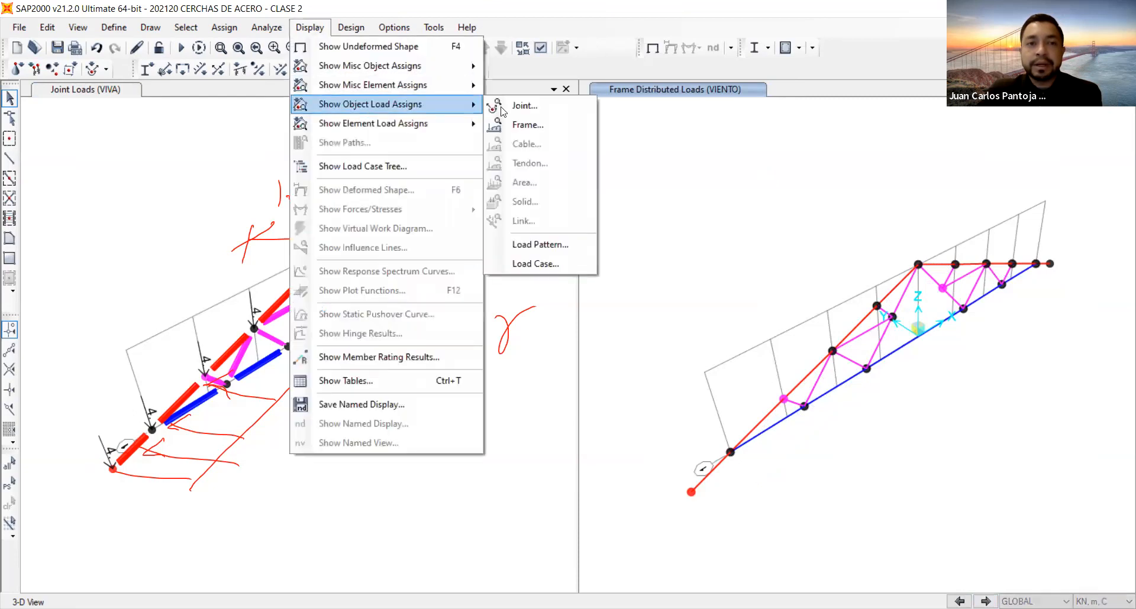
click(524, 126)
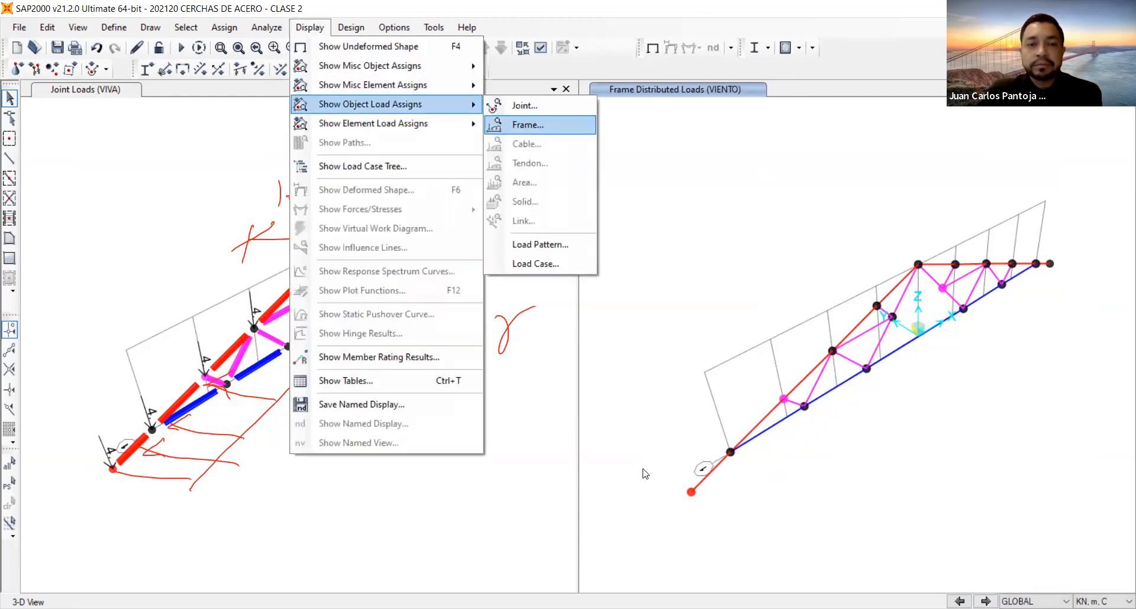
click(502, 477)
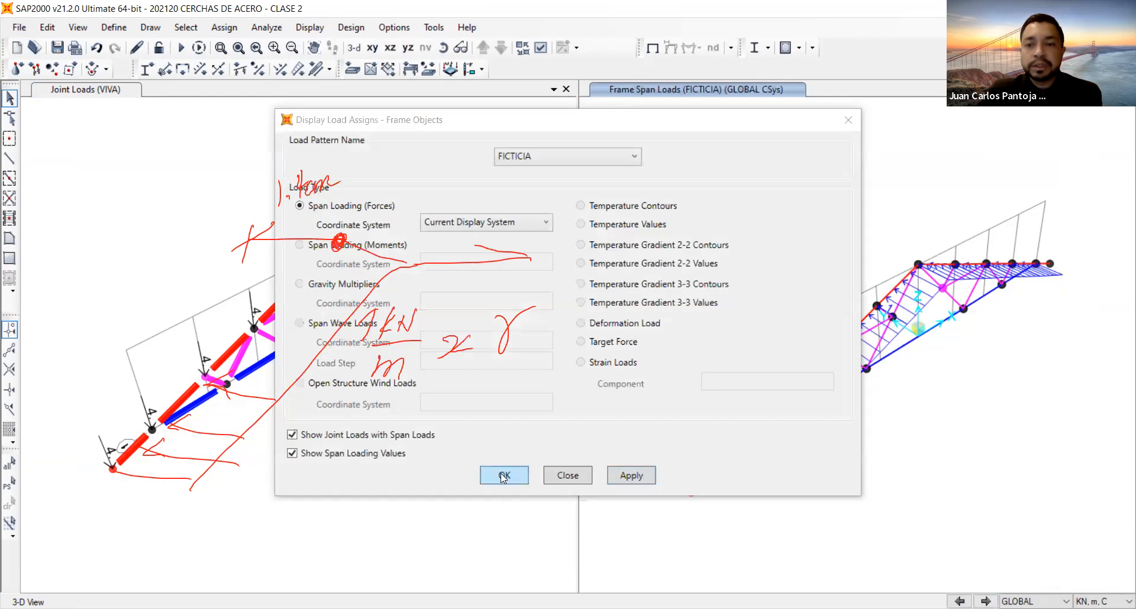
Review the VIENTO, MUERTA and VIVA loads in 3D and return to the XZ plane view.
click(986, 601)
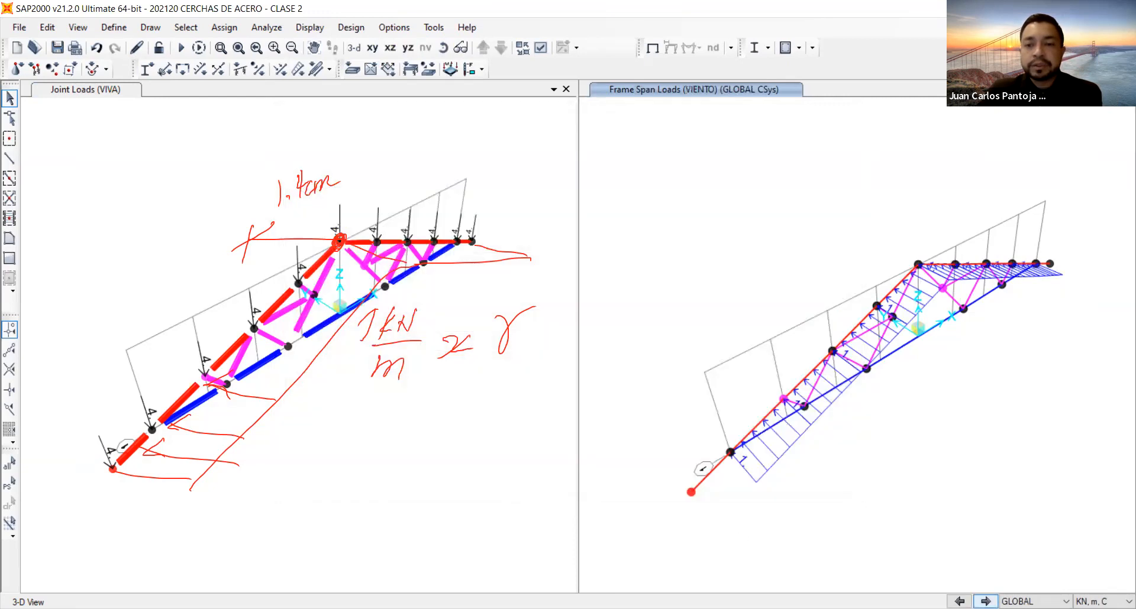
click(985, 601)
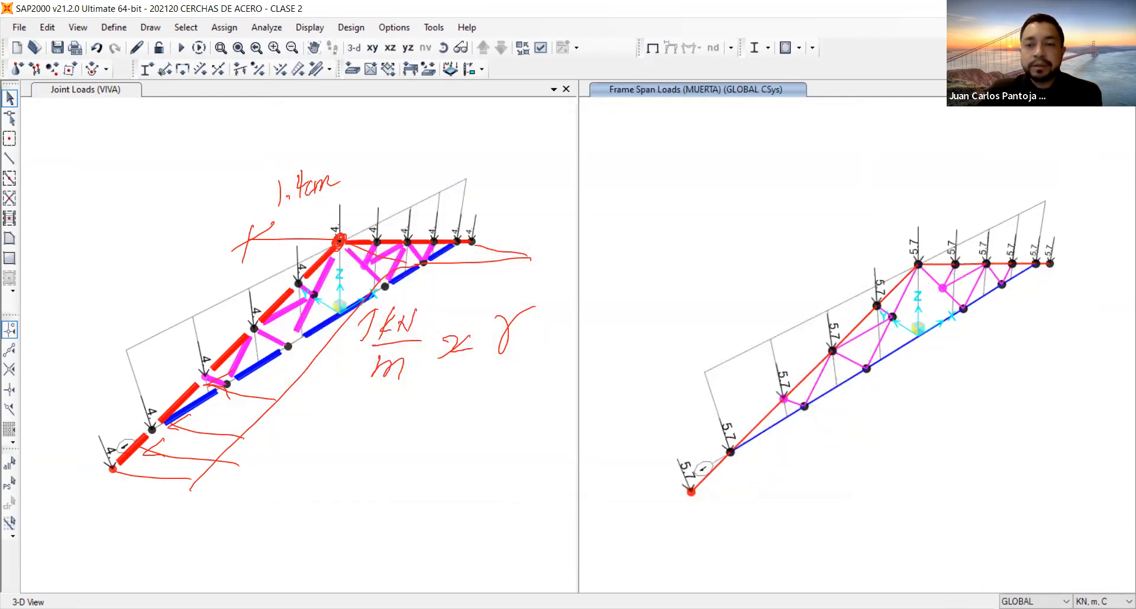
click(986, 601)
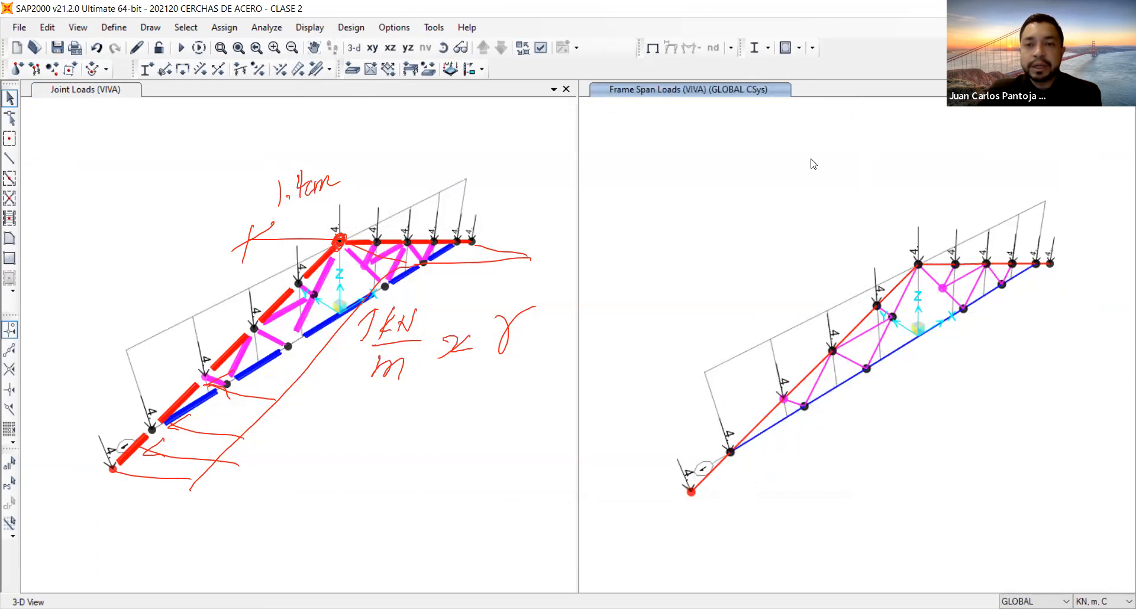
click(390, 48)
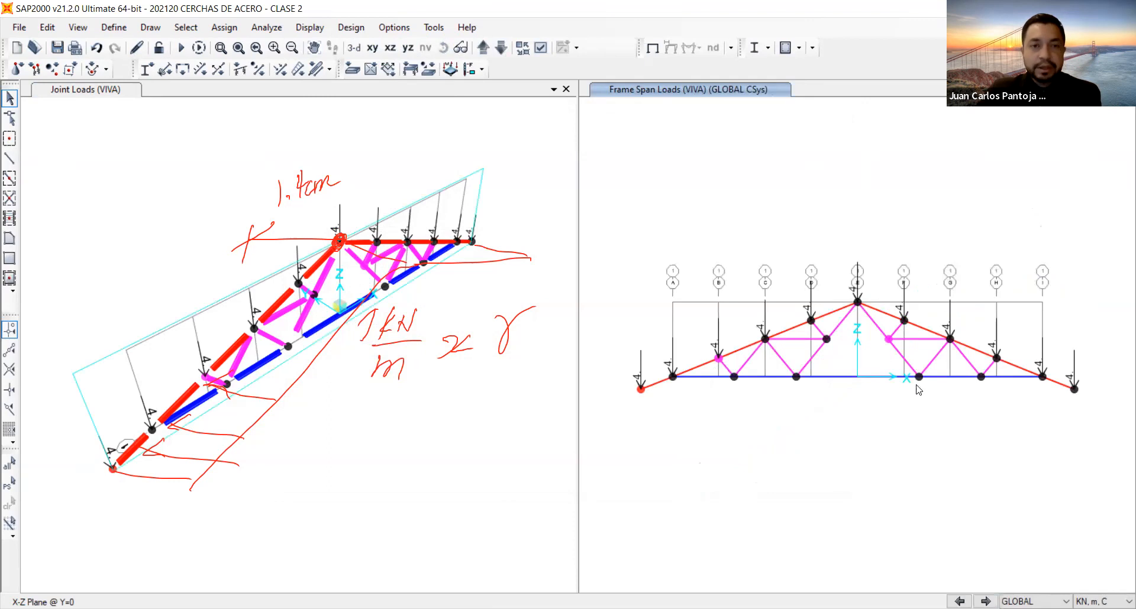
Delete the DEAD and MODAL load cases from the model's load case definitions.
click(119, 30)
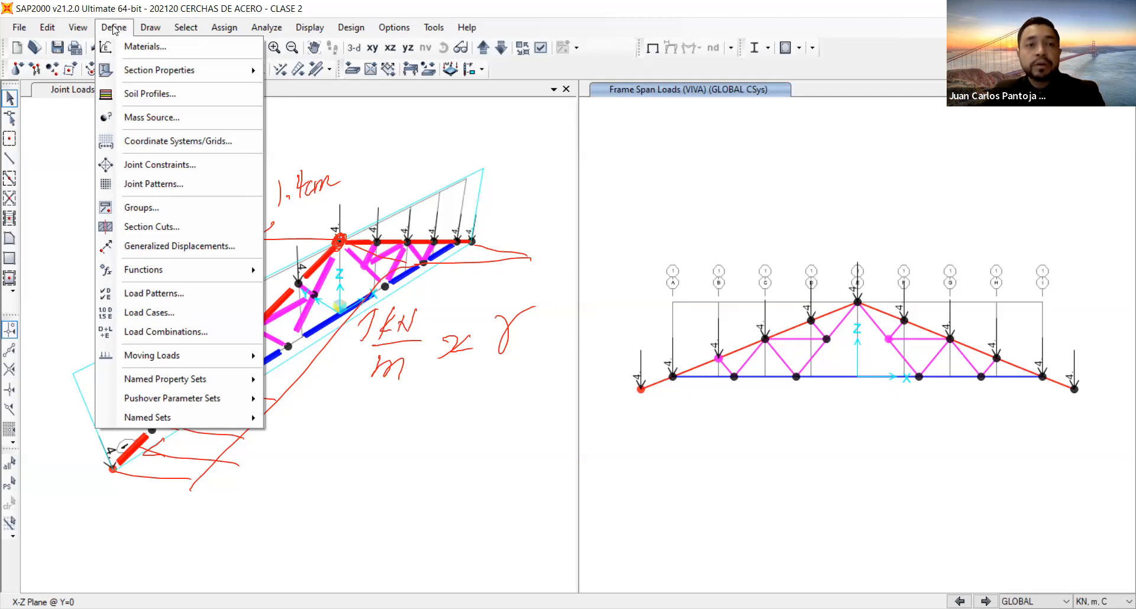
click(154, 320)
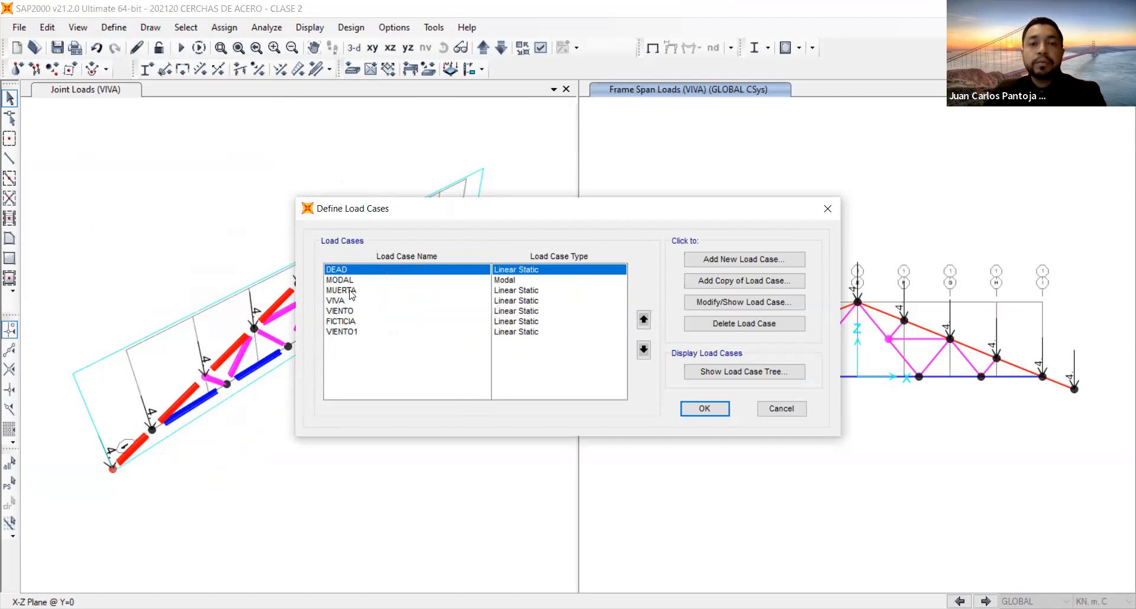
click(351, 290)
click(352, 280)
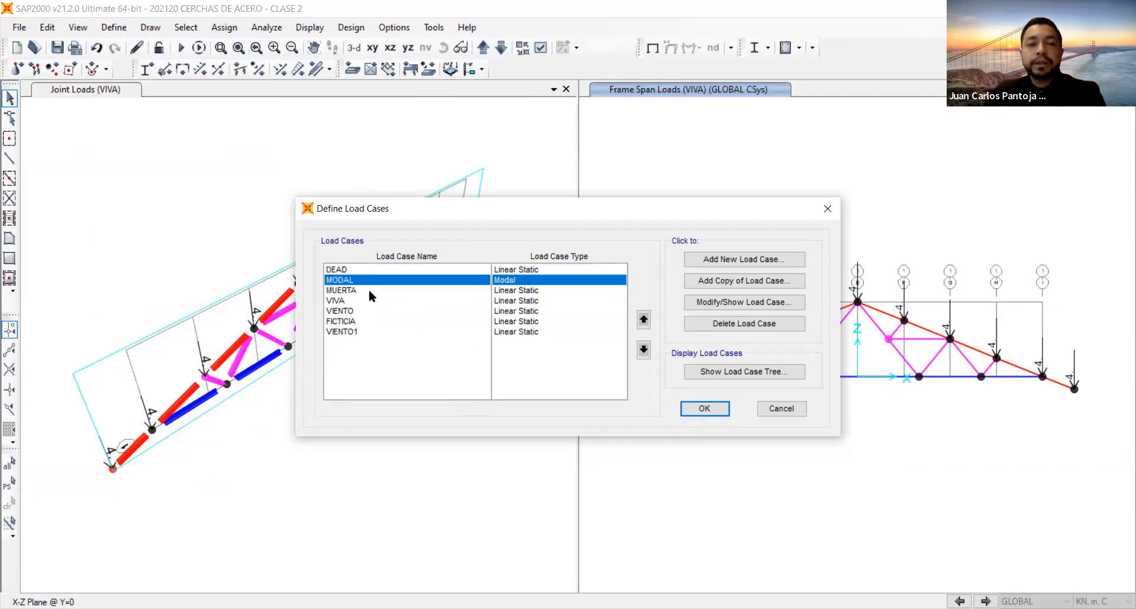
click(349, 273)
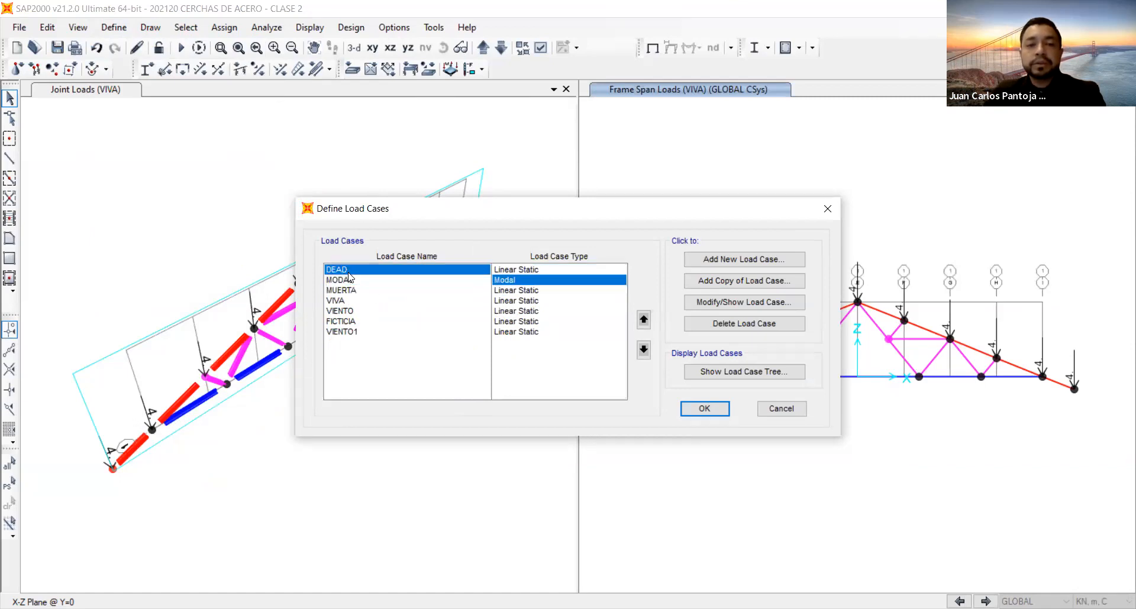
click(734, 321)
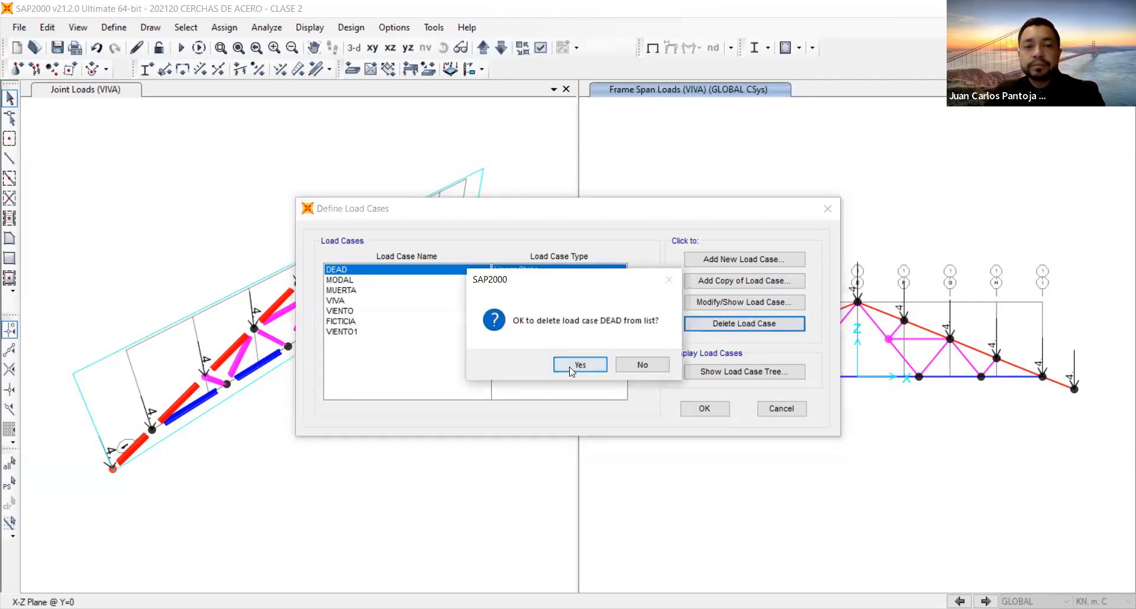
click(574, 365)
click(734, 327)
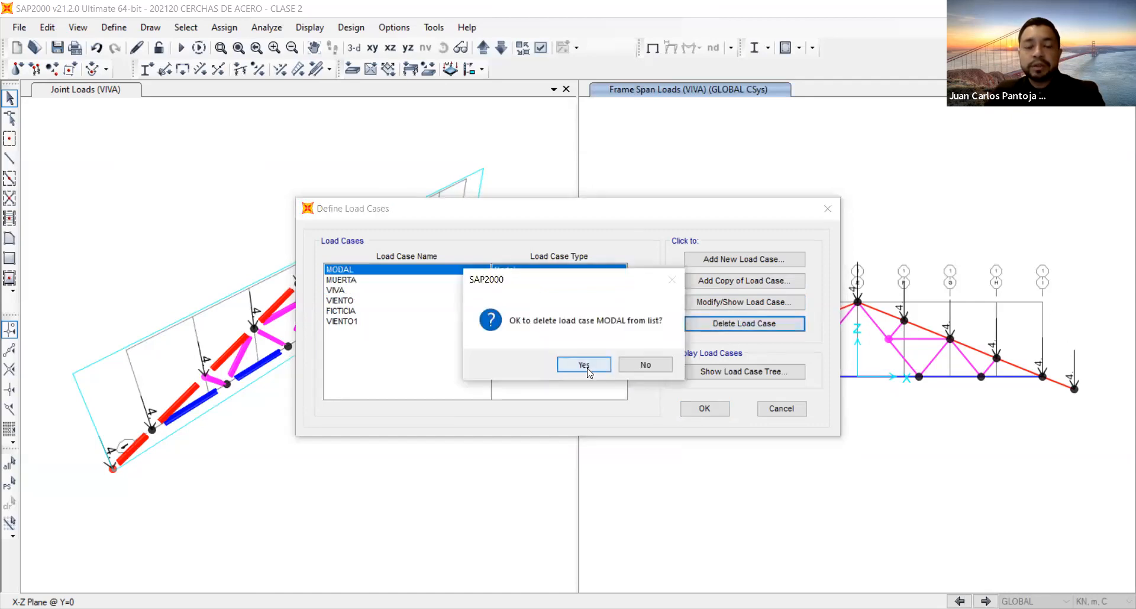
click(584, 365)
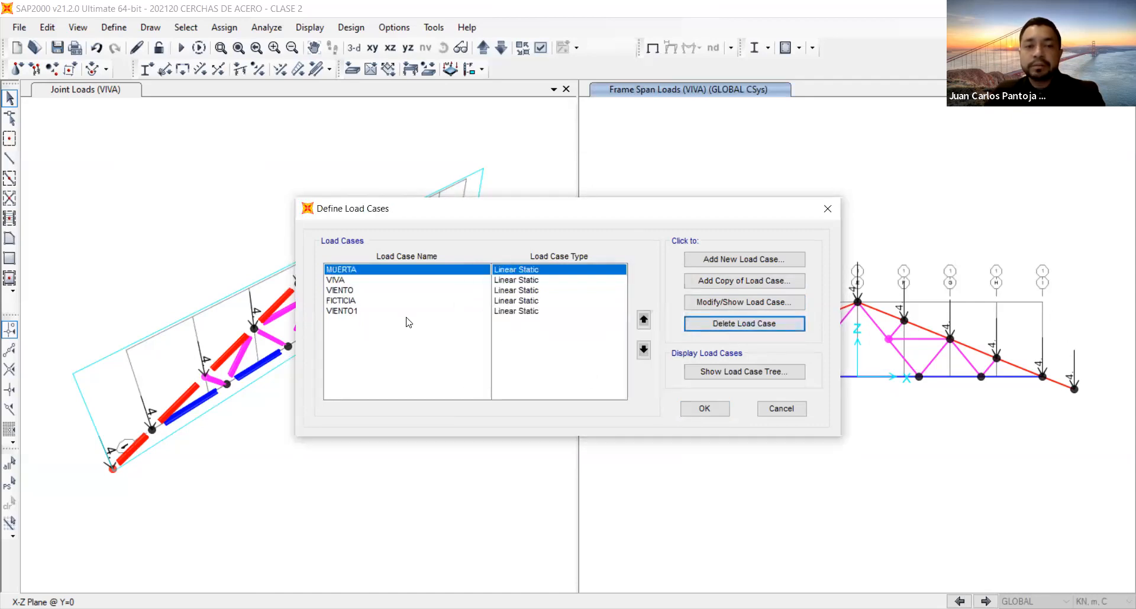
Check the loads applied in the VIENTO load case and delete that case.
click(363, 313)
click(354, 291)
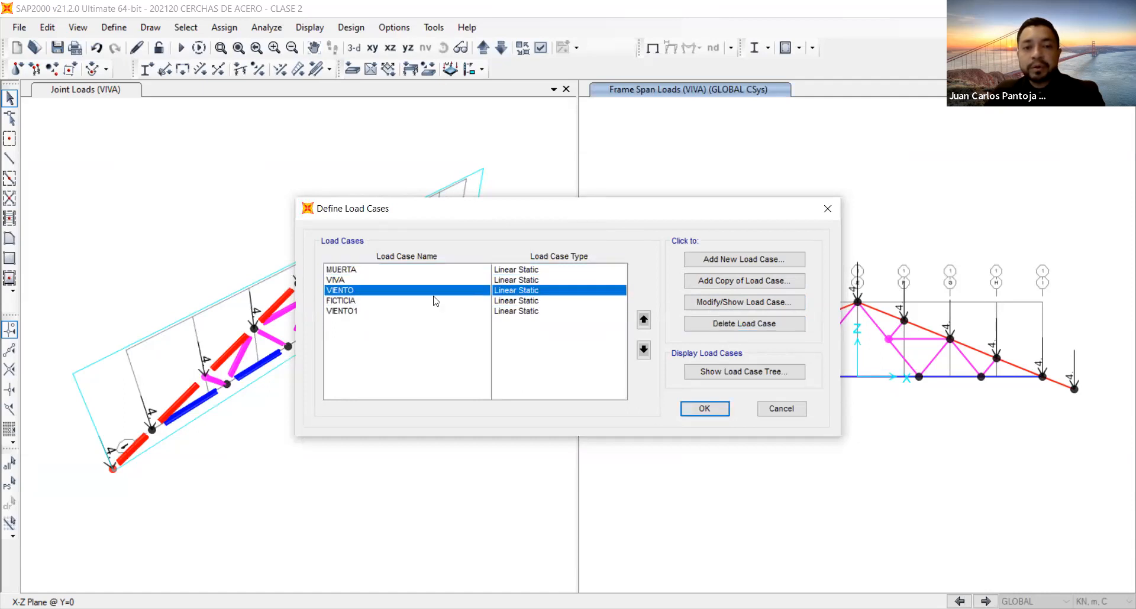
click(726, 304)
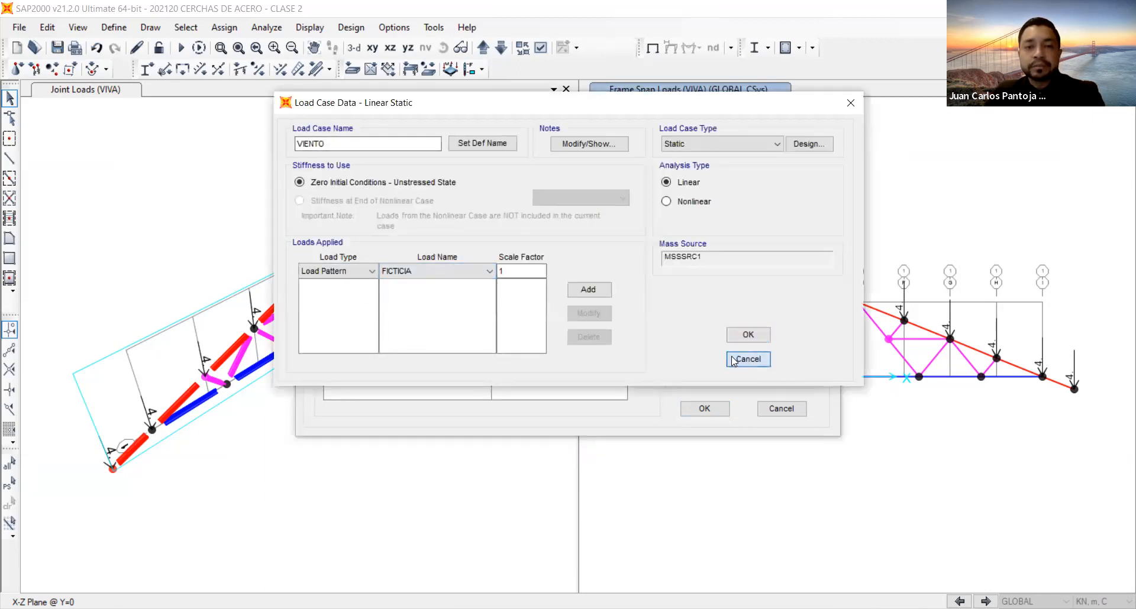
click(756, 359)
click(729, 326)
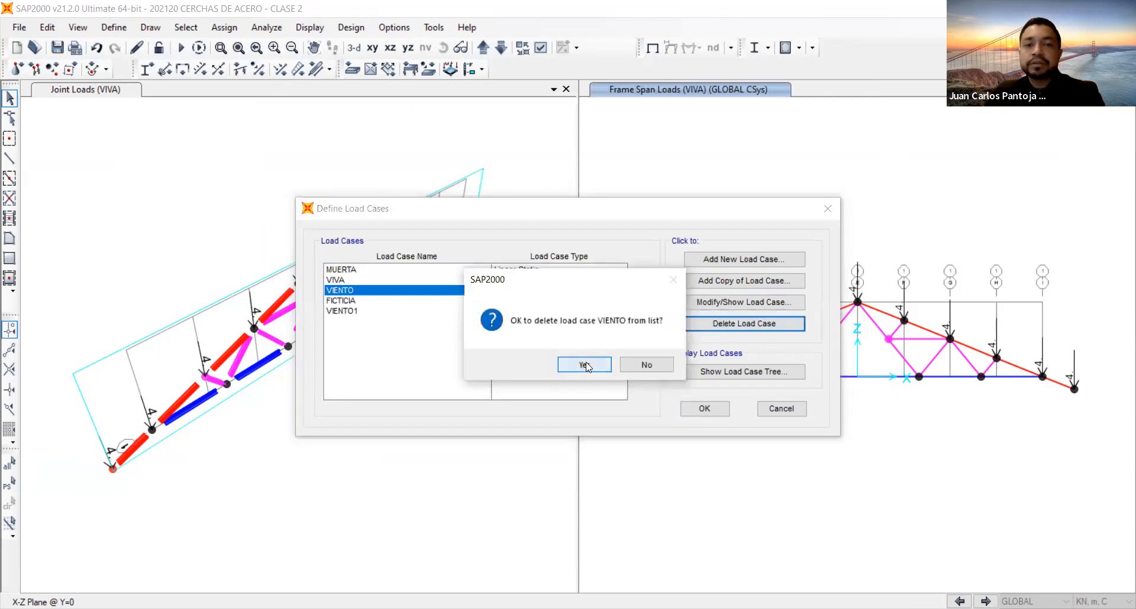
click(584, 364)
Rename the VIENTO1 load case as VIENTO.
click(358, 302)
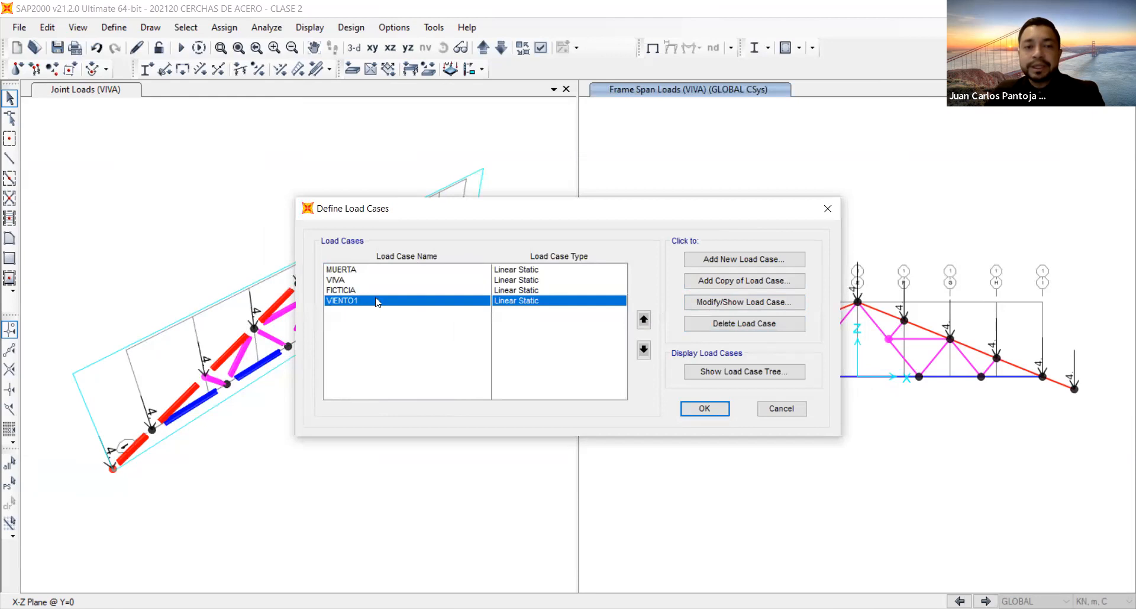
click(725, 302)
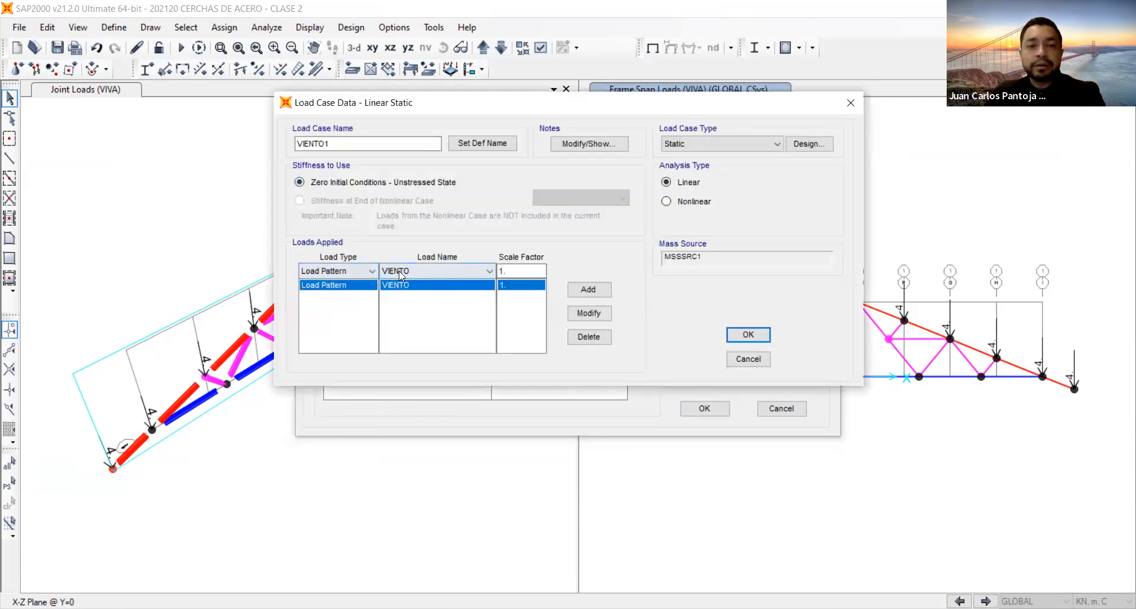
key(BackSpace)
key(Return)
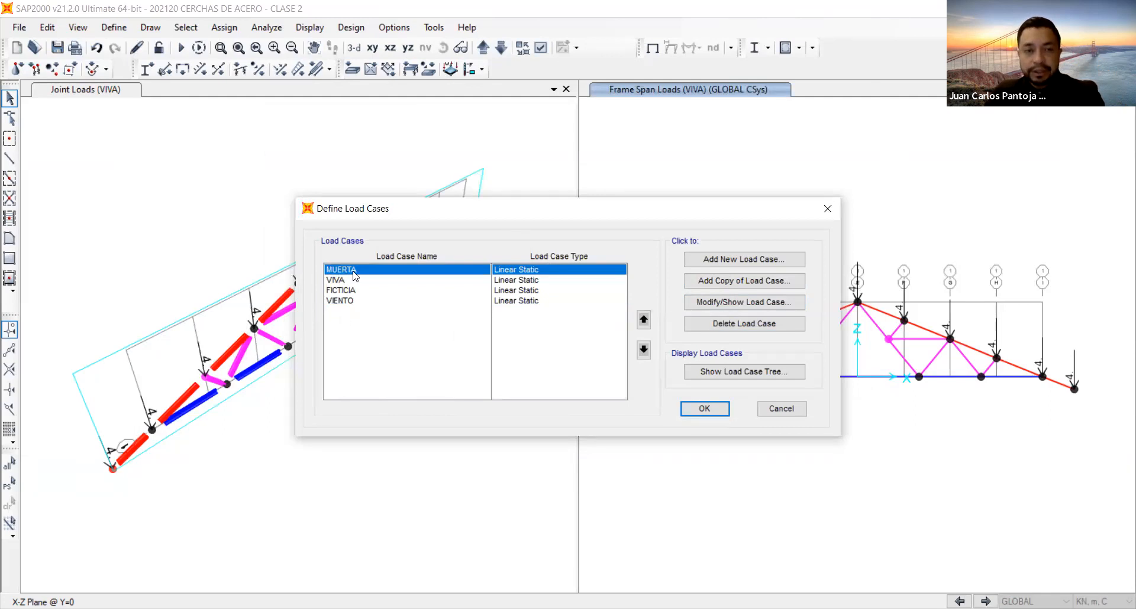
Review the load pattern and scale factor applied in the MUERTA, VIVA, FICTICIA and VIENTO load cases.
click(725, 307)
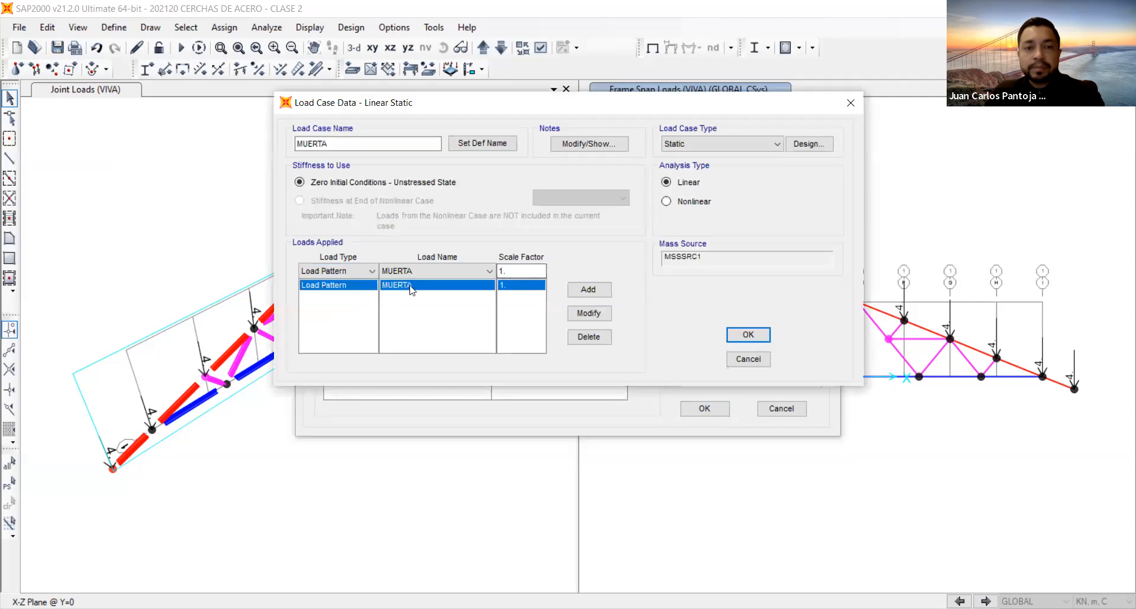
click(748, 334)
click(347, 280)
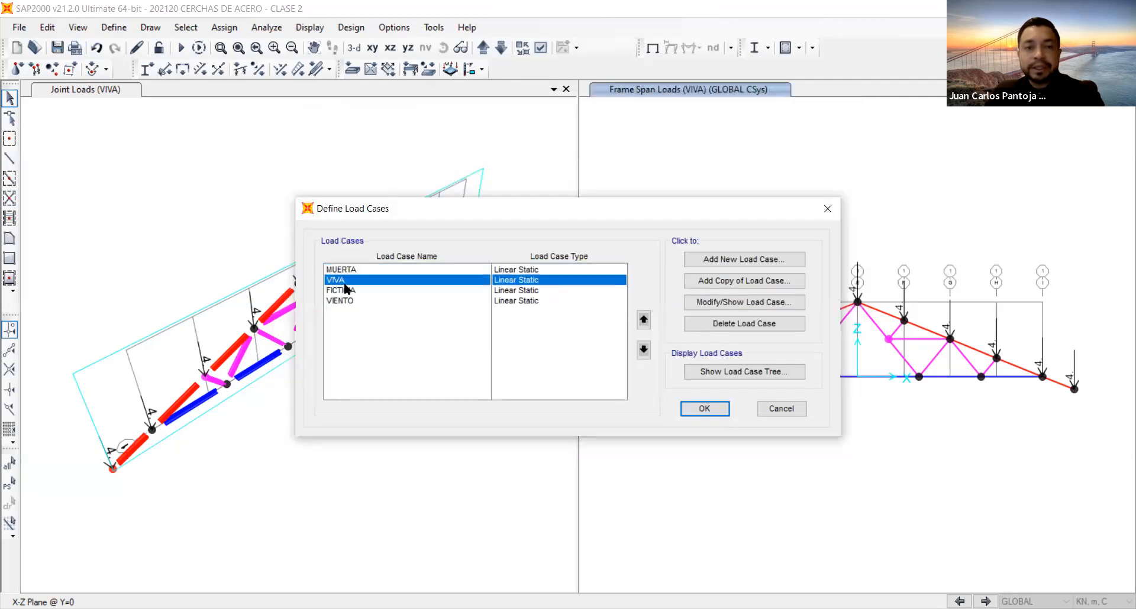
click(751, 303)
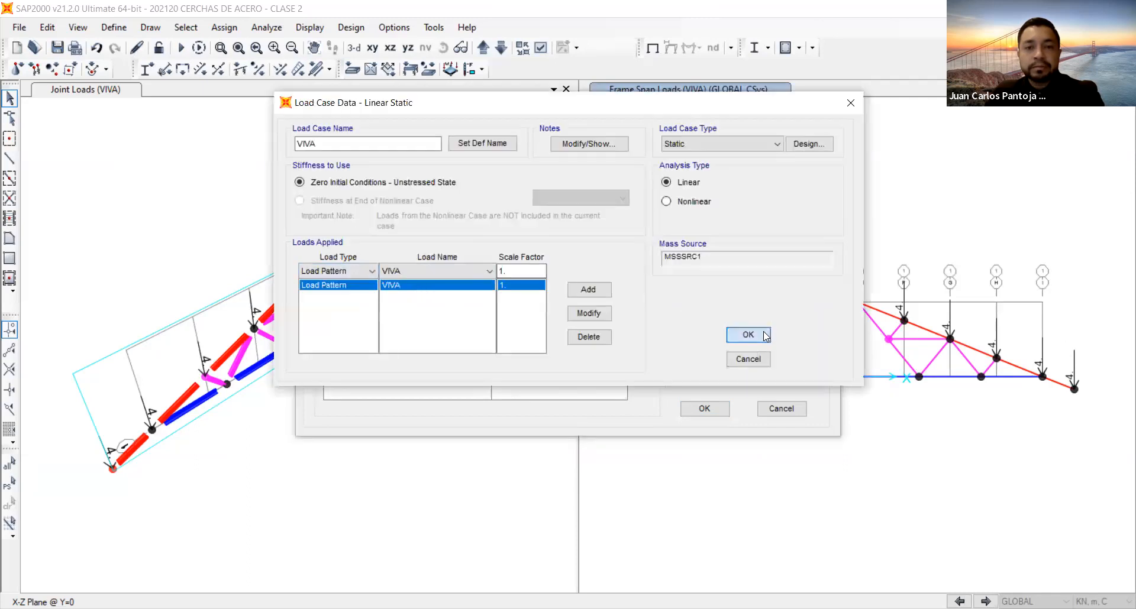
click(765, 336)
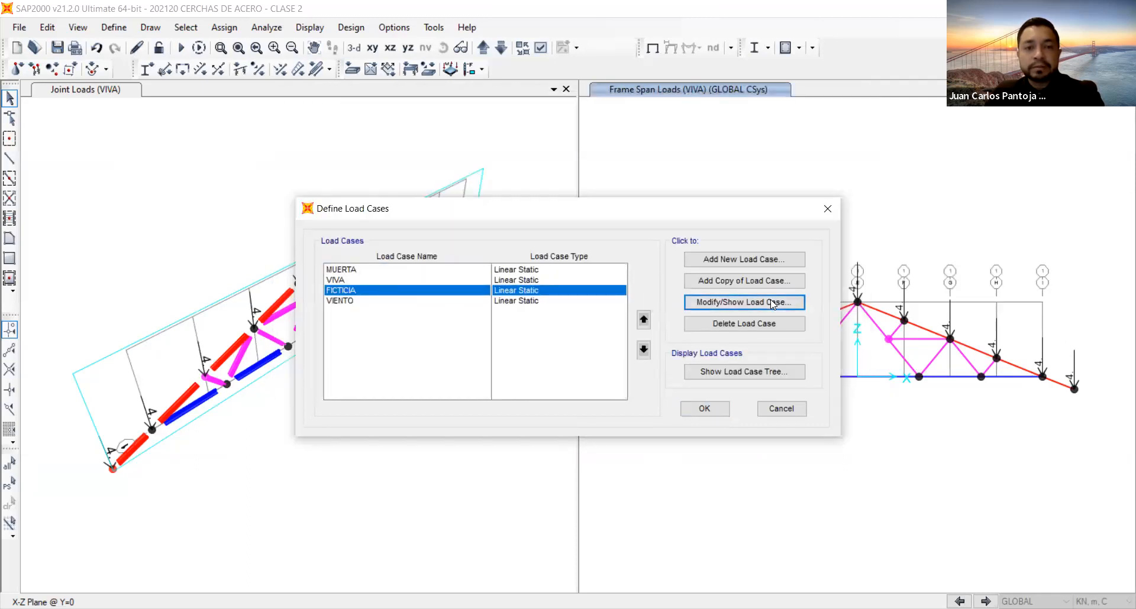
click(771, 300)
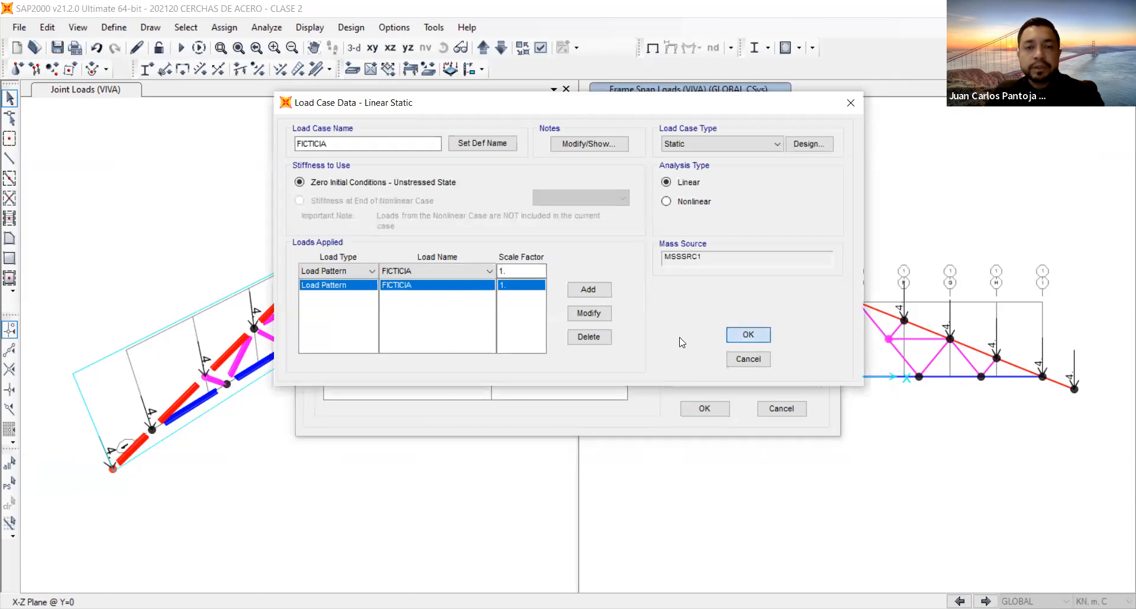
click(748, 335)
click(380, 302)
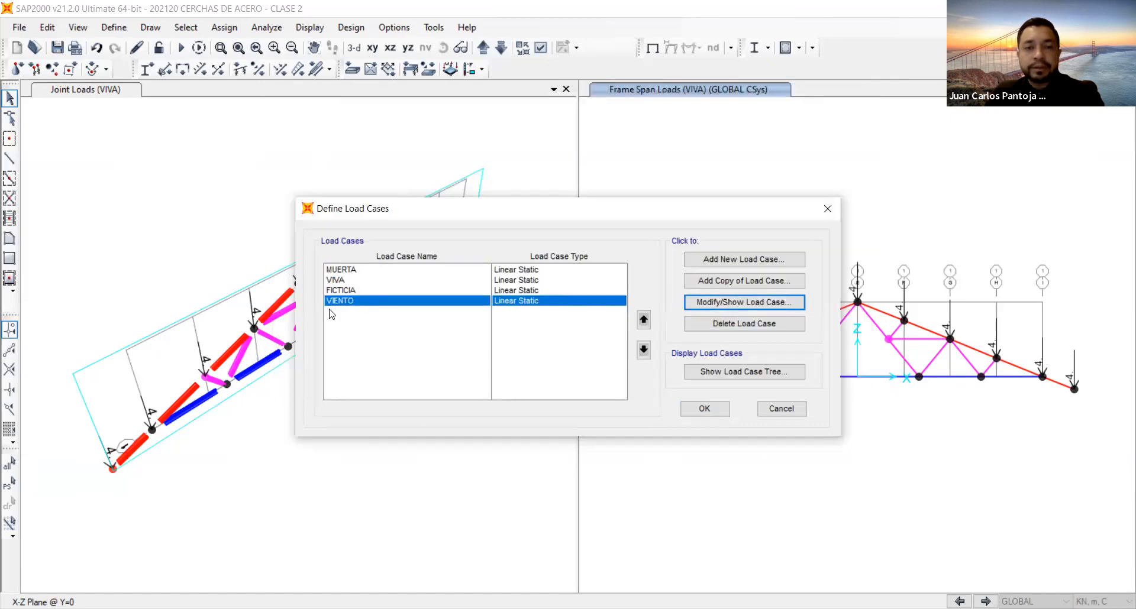
double_click(357, 301)
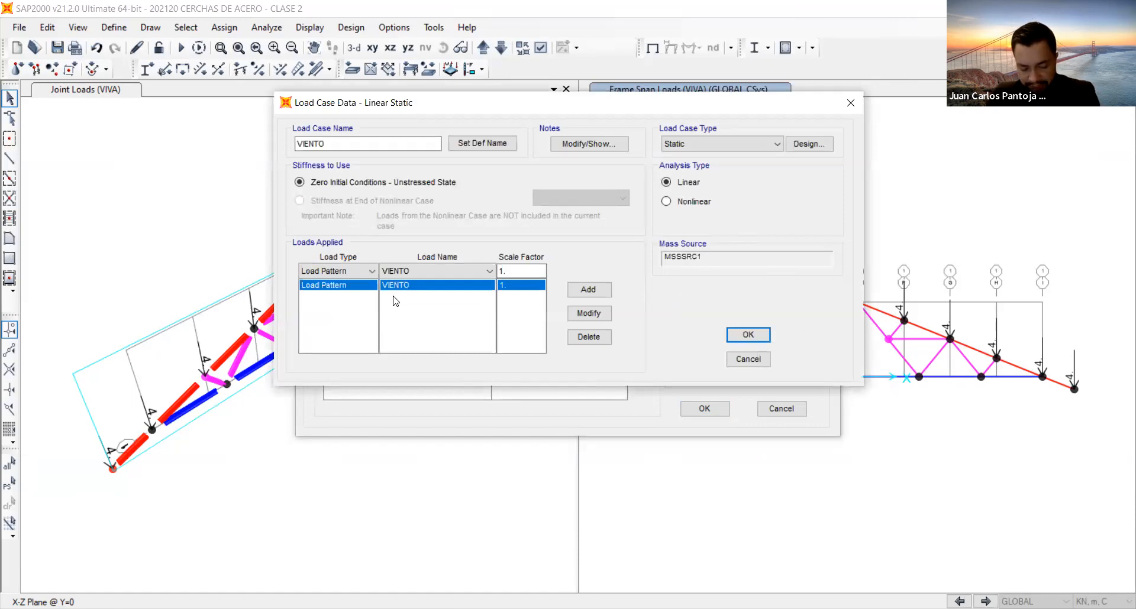
click(748, 335)
Rename the MUERTA load case as D and the VIVA load case as L.
click(344, 271)
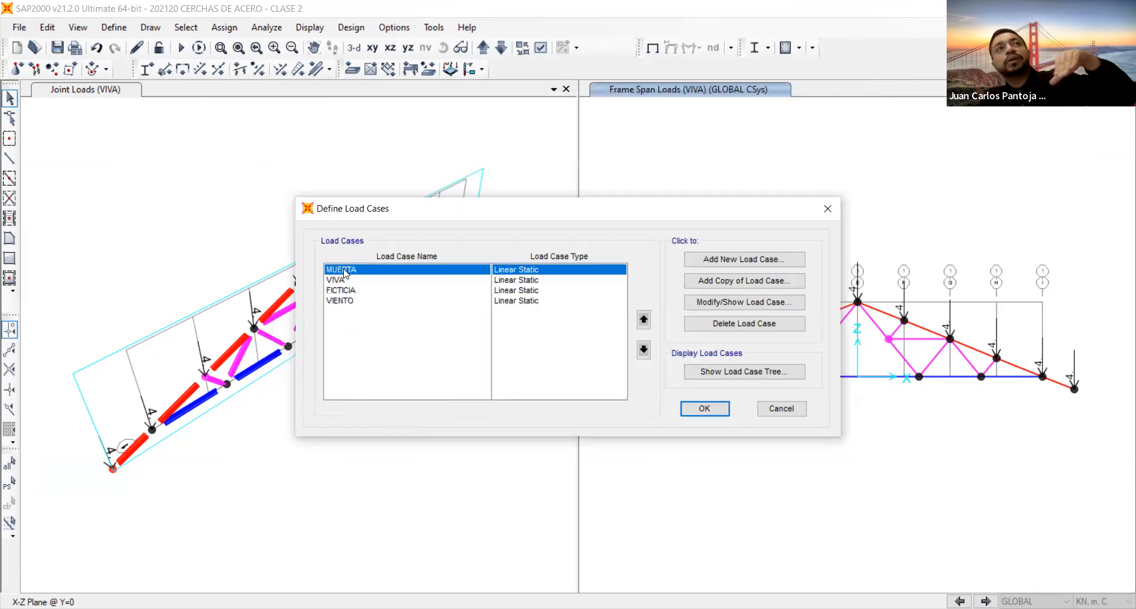
click(699, 305)
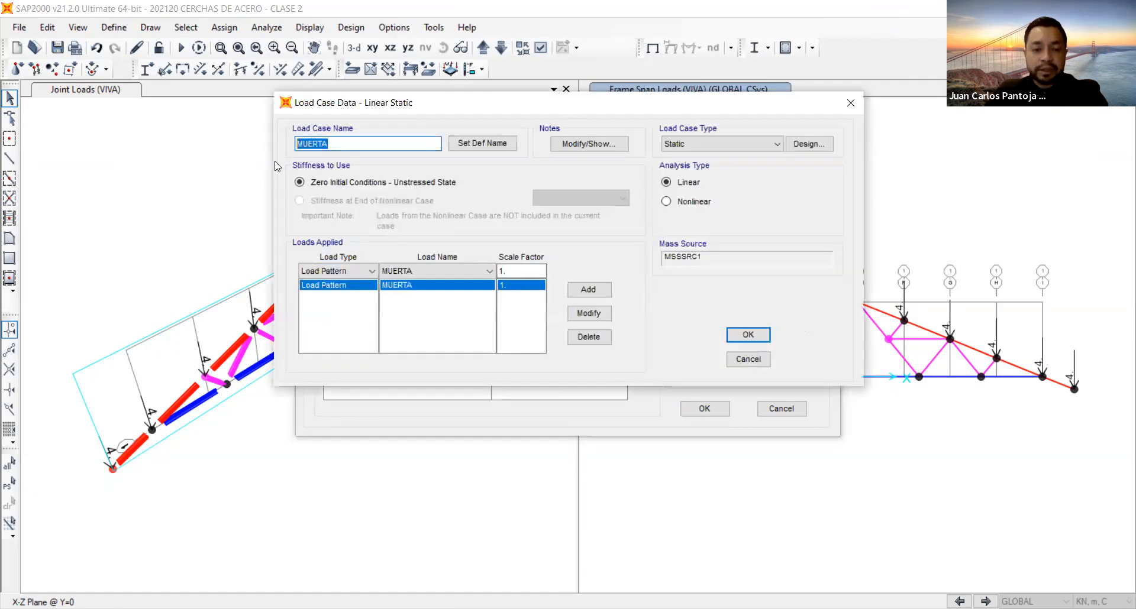
text(D)
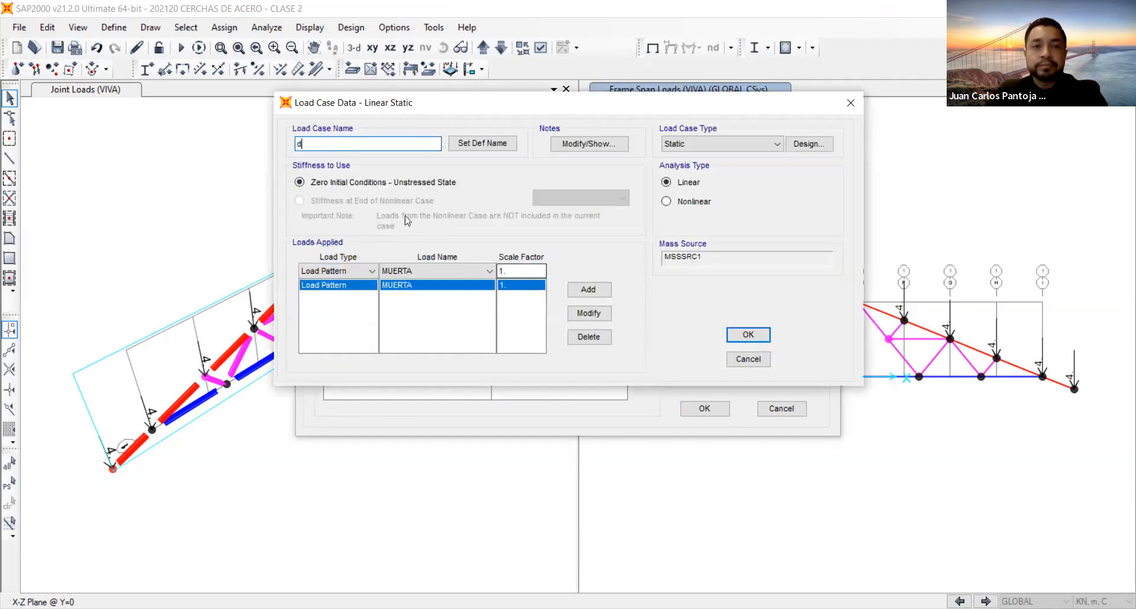
click(743, 336)
click(335, 280)
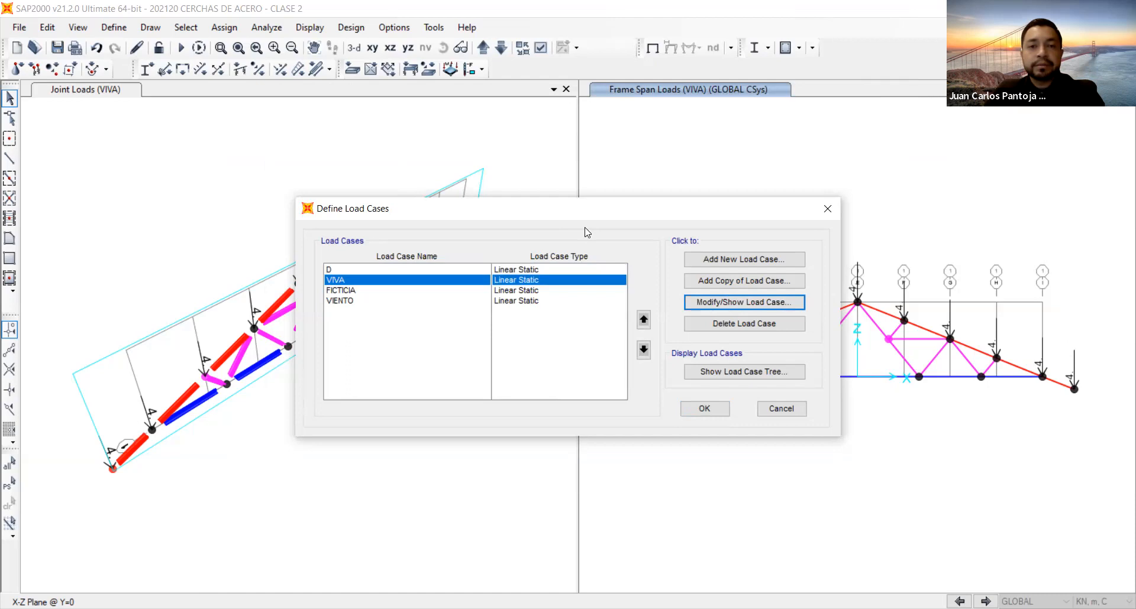
key(Return)
text(L)
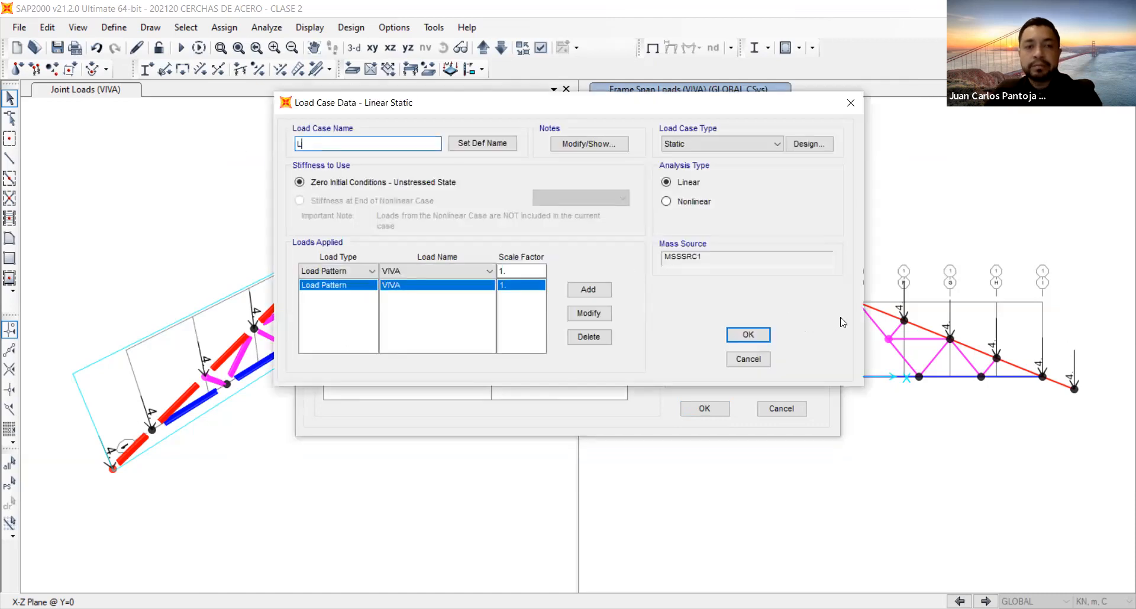
click(745, 334)
Rename the FICTICIA load case as N and the VIENTO load case as W.
click(364, 291)
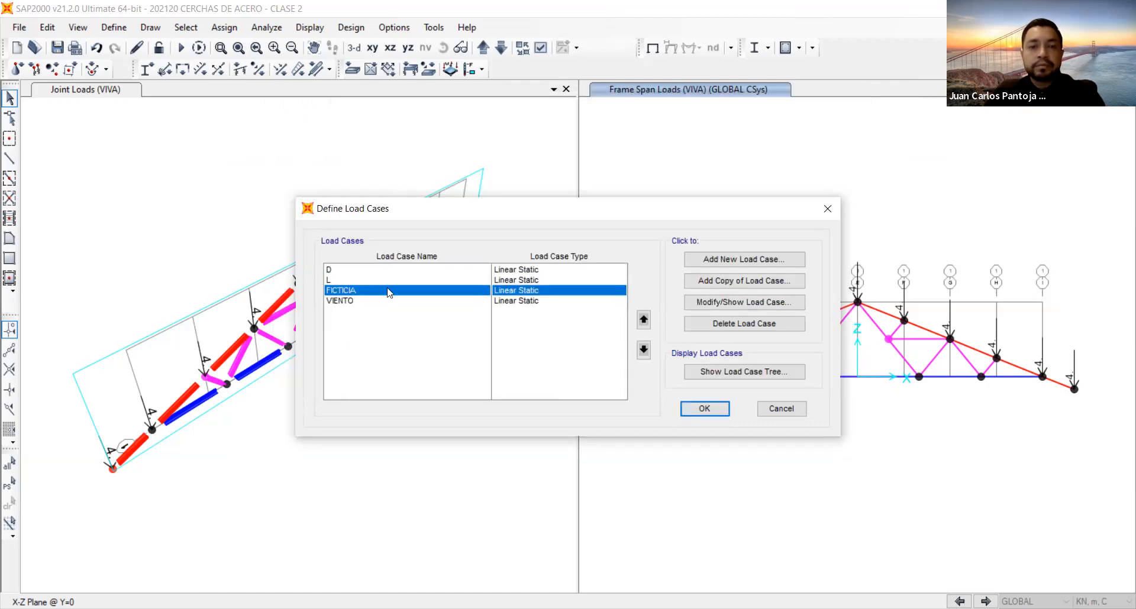
click(740, 302)
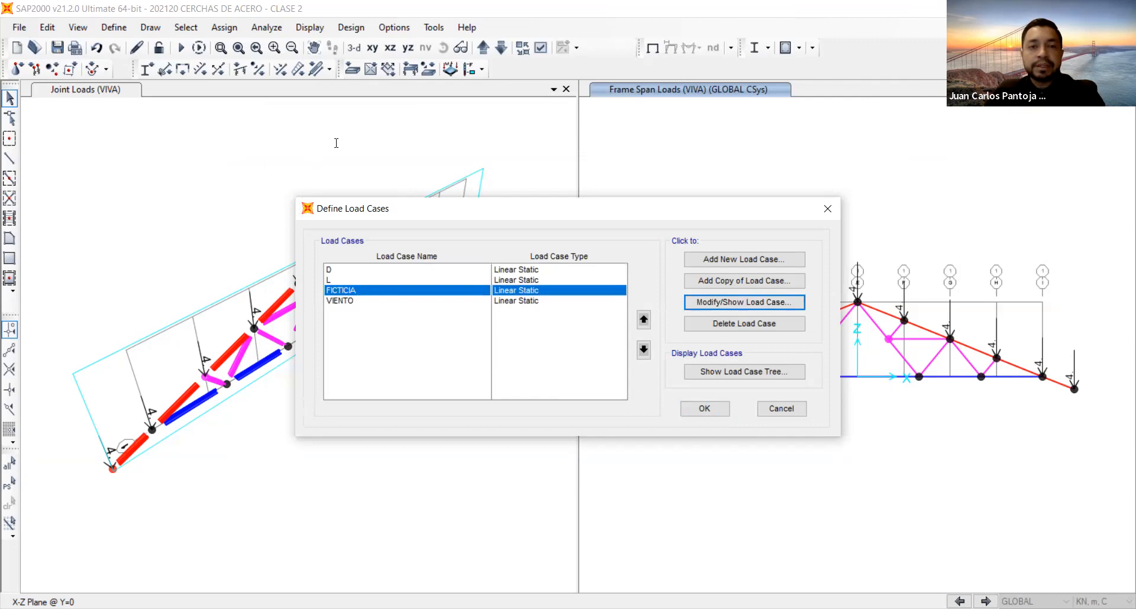
text(N)
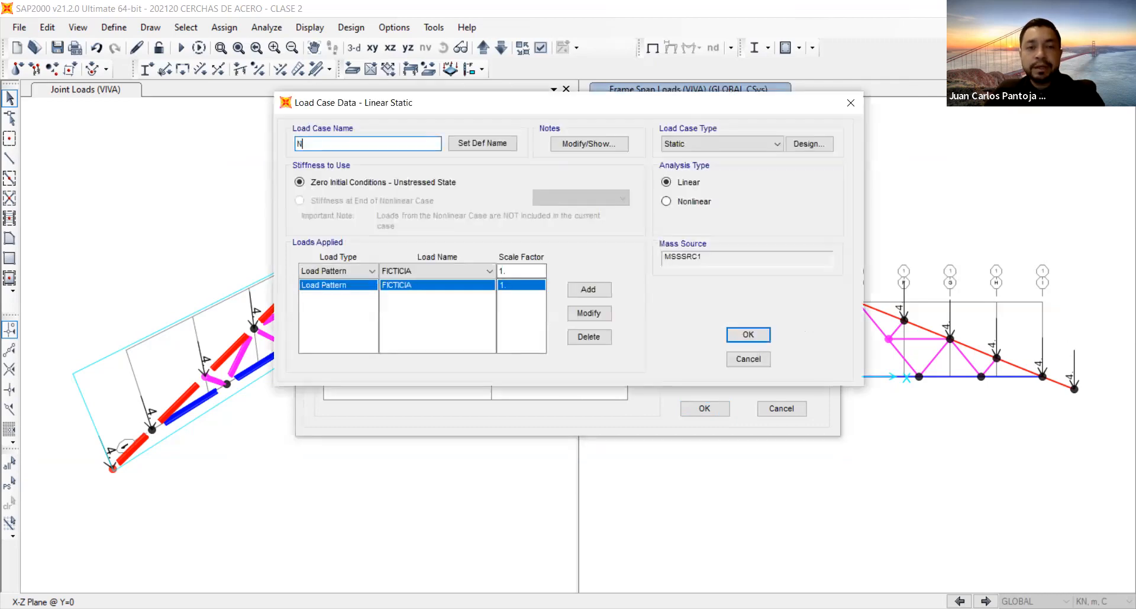
click(748, 335)
click(343, 300)
click(733, 303)
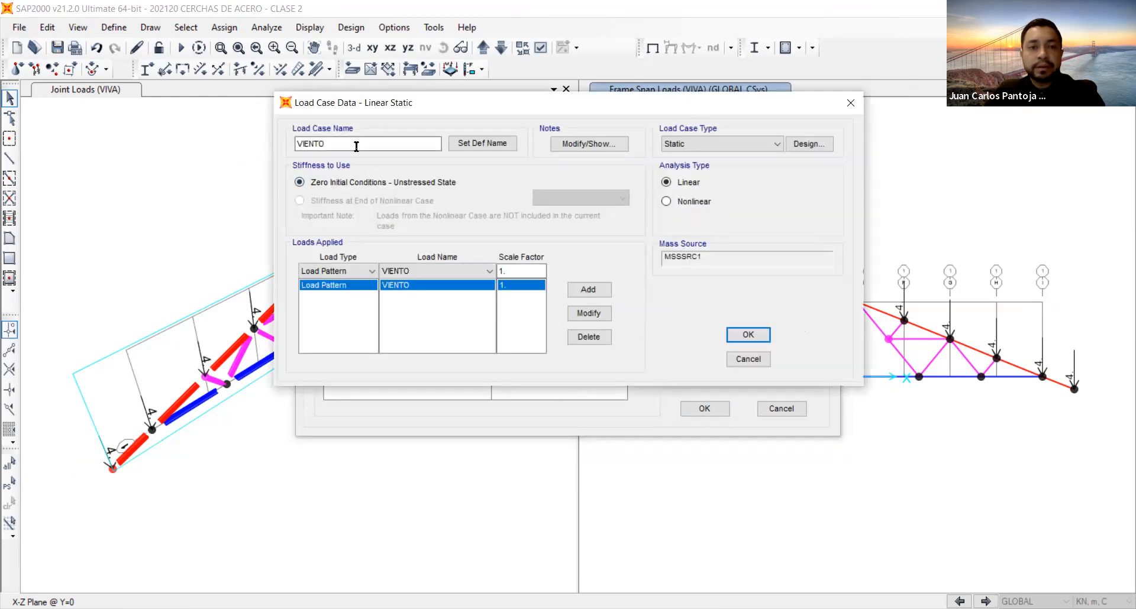
text(W)
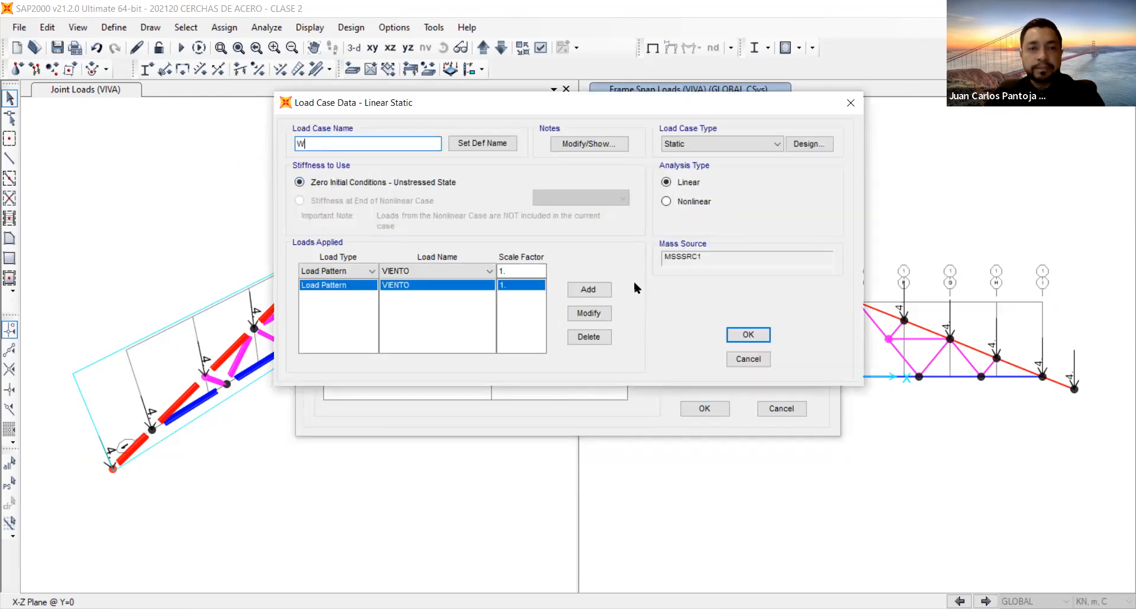
click(741, 334)
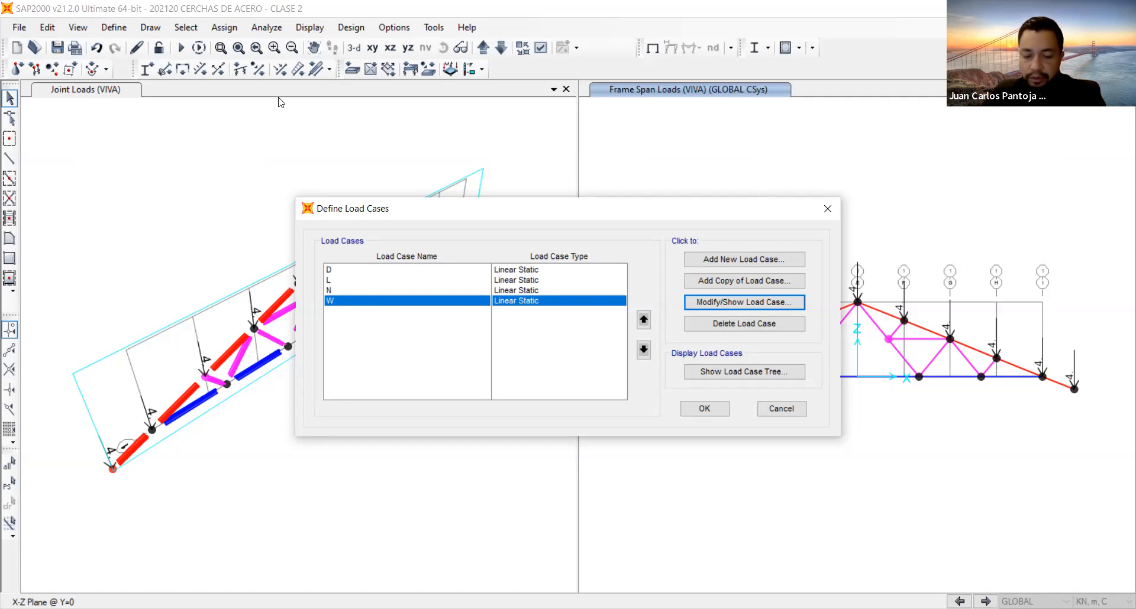
Start a new load case and name it IMPERFECCIONES.
click(722, 262)
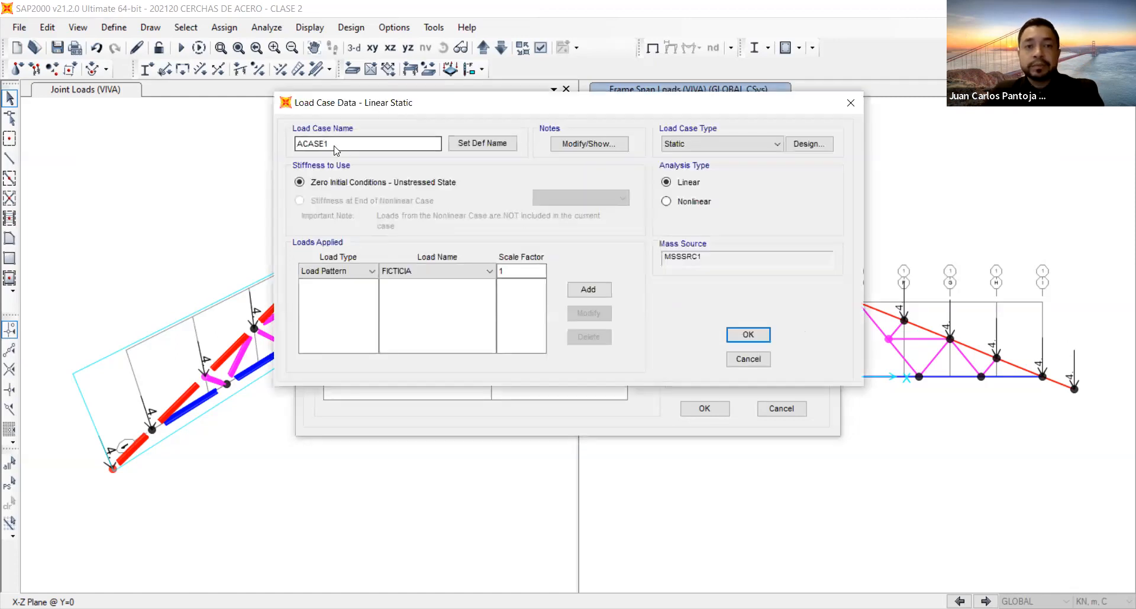
double_click(349, 145)
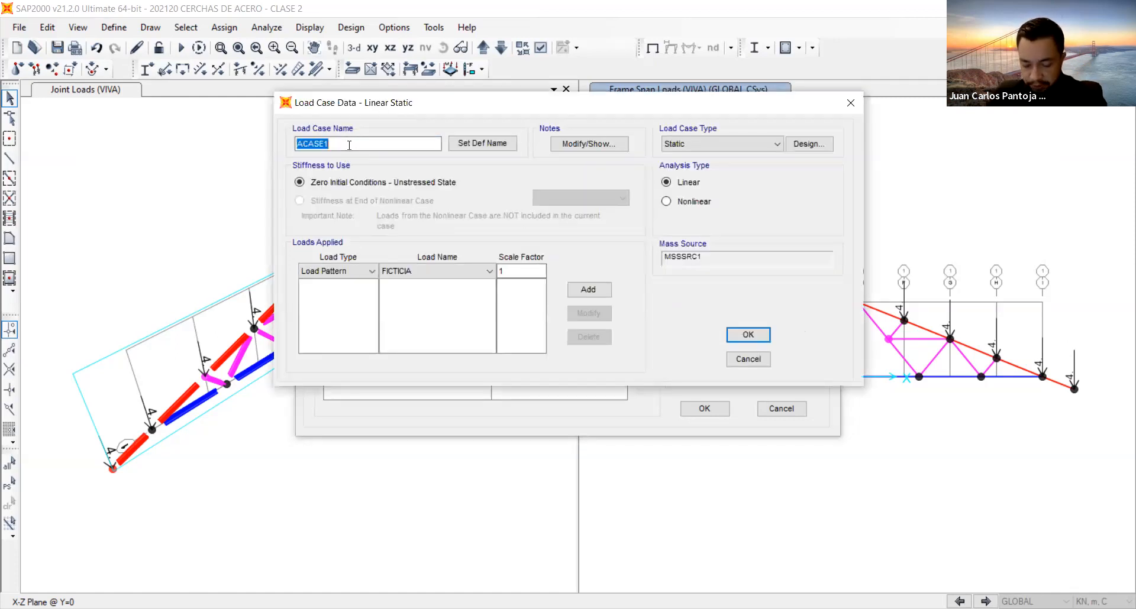
text(IMPERFECCIONES)
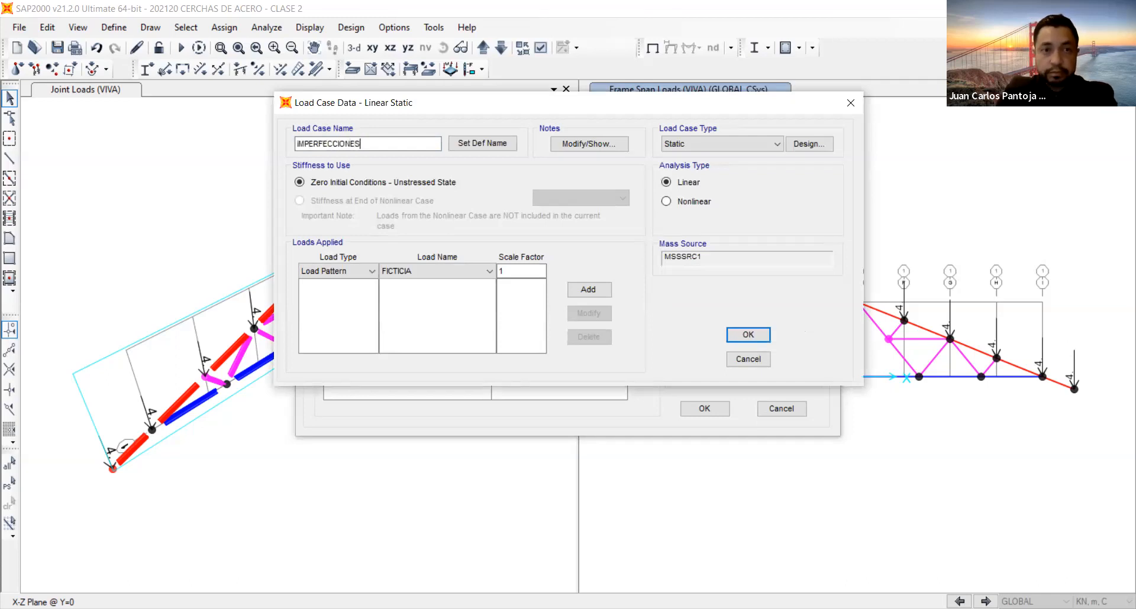
click(297, 143)
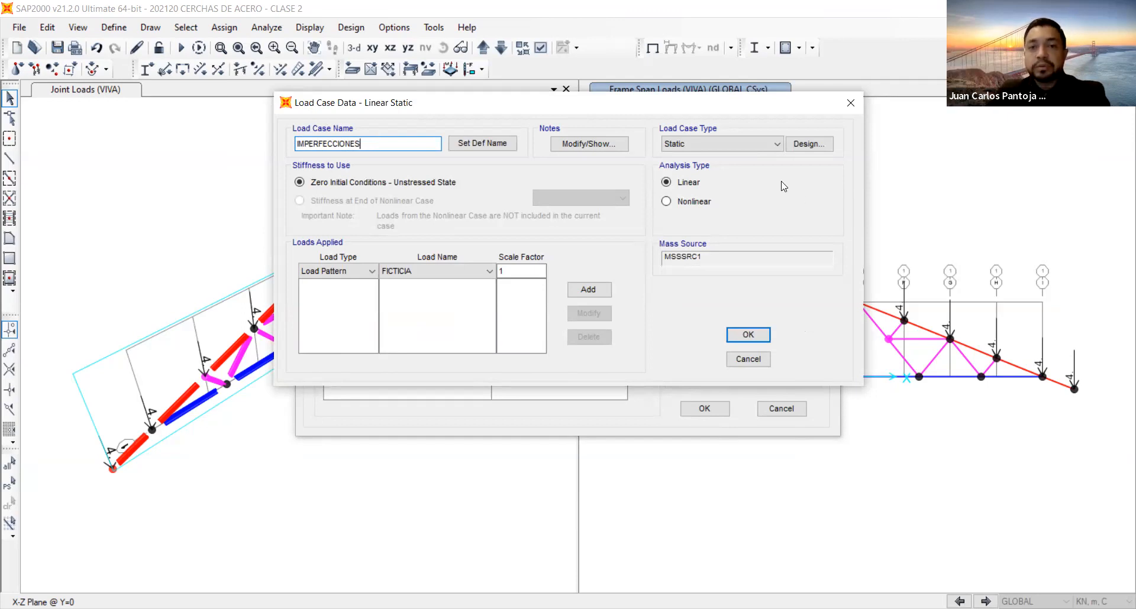
Make the IMPERFECCIONES load case a nonlinear static case with P-Delta geometric nonlinearity.
click(717, 143)
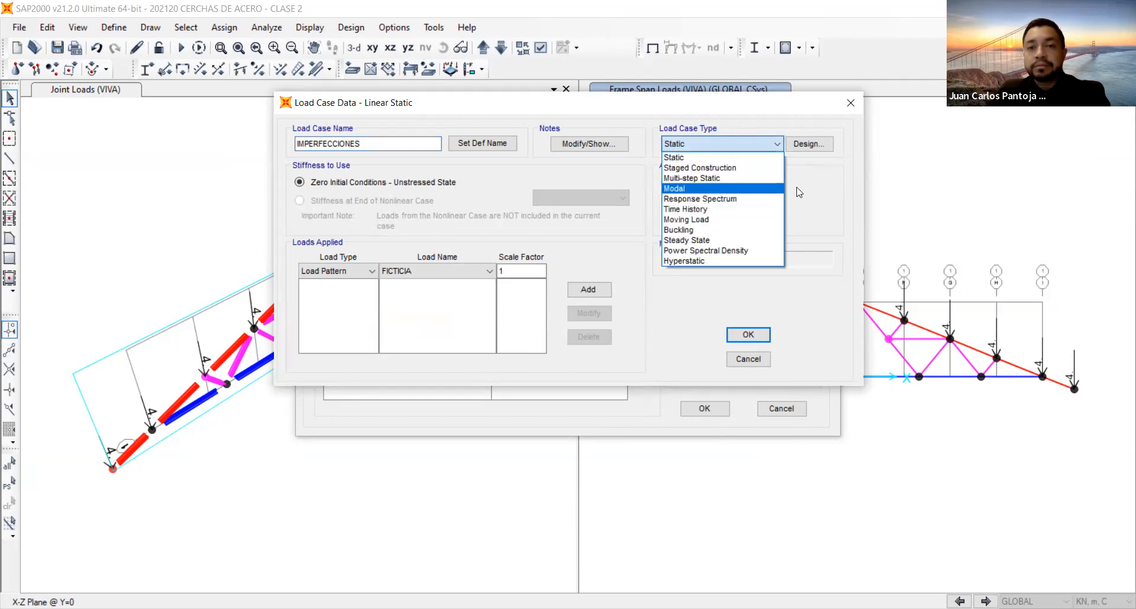
click(818, 188)
click(682, 204)
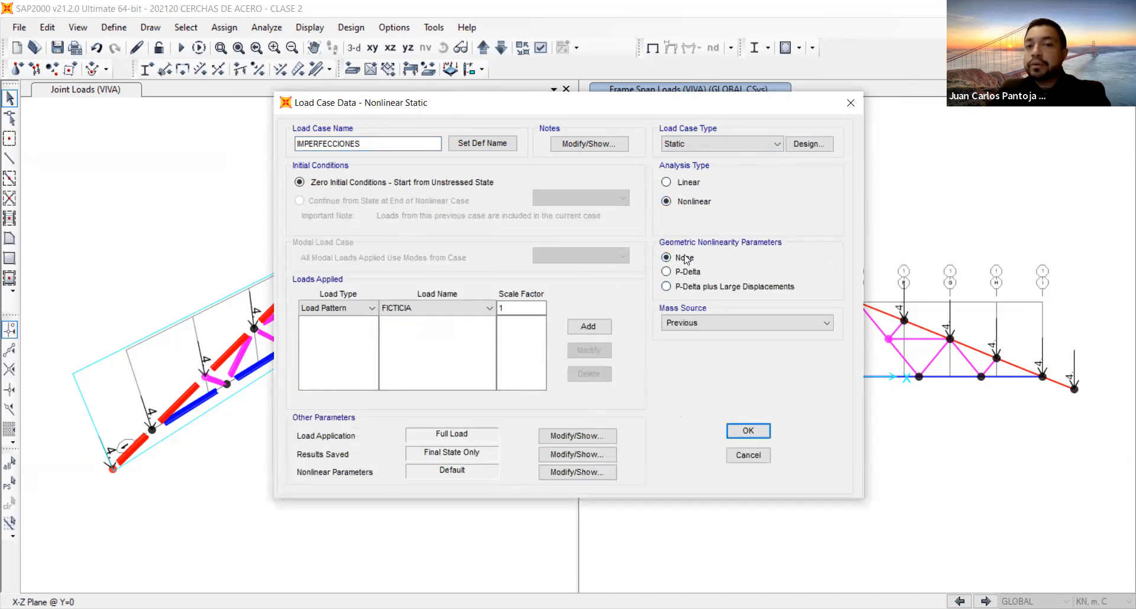
click(672, 274)
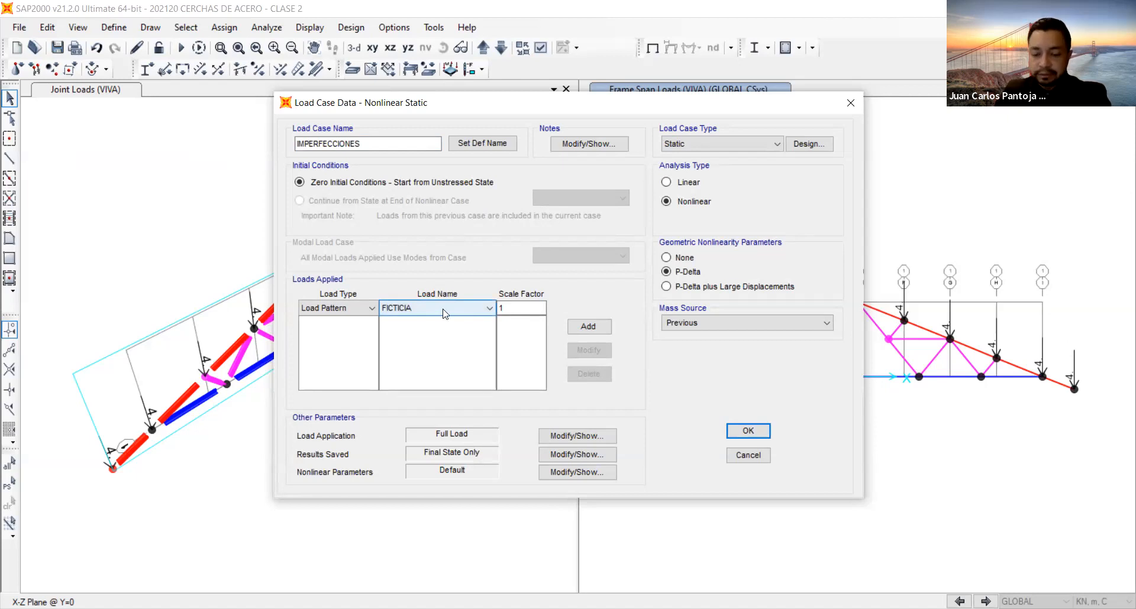
Apply the FICTICIA load pattern with scale factor 1 to the load case and review its nonlinear parameters.
click(423, 309)
click(422, 309)
click(531, 308)
click(587, 329)
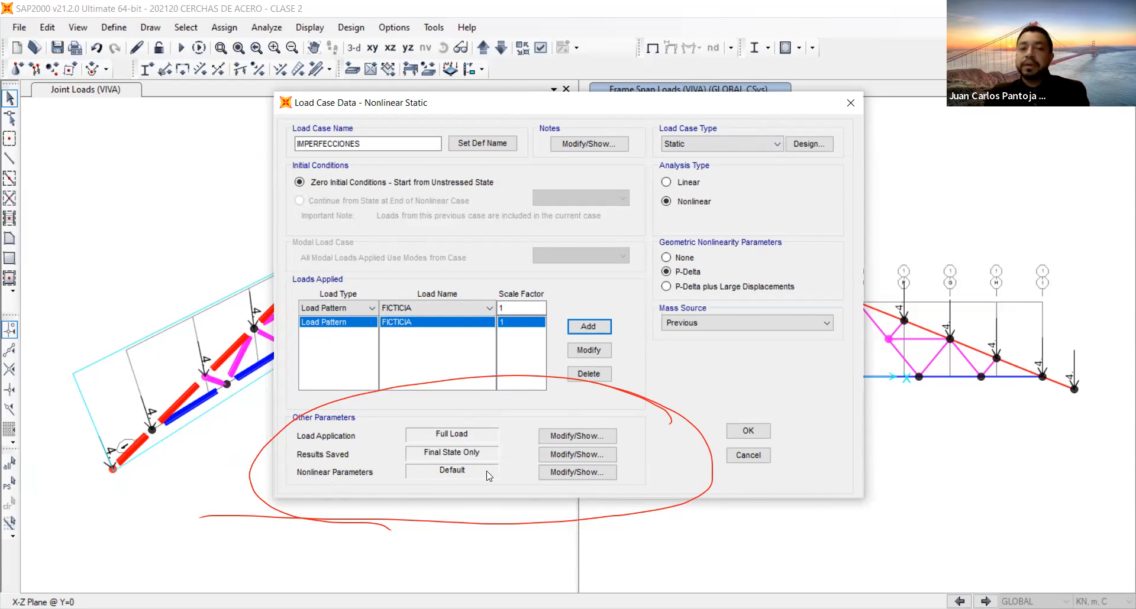
click(594, 473)
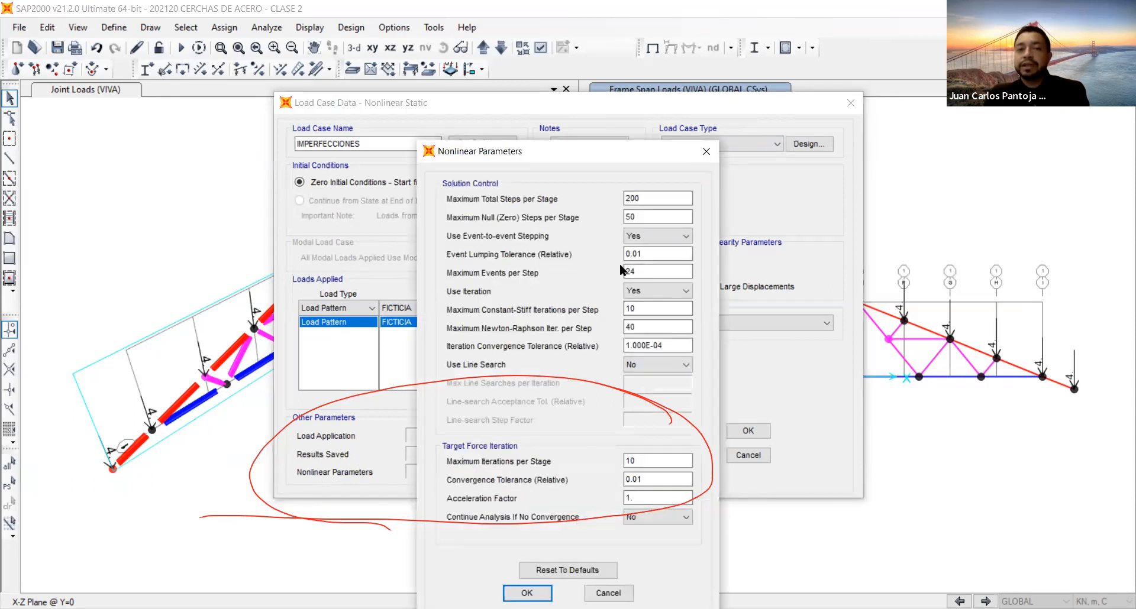
click(707, 152)
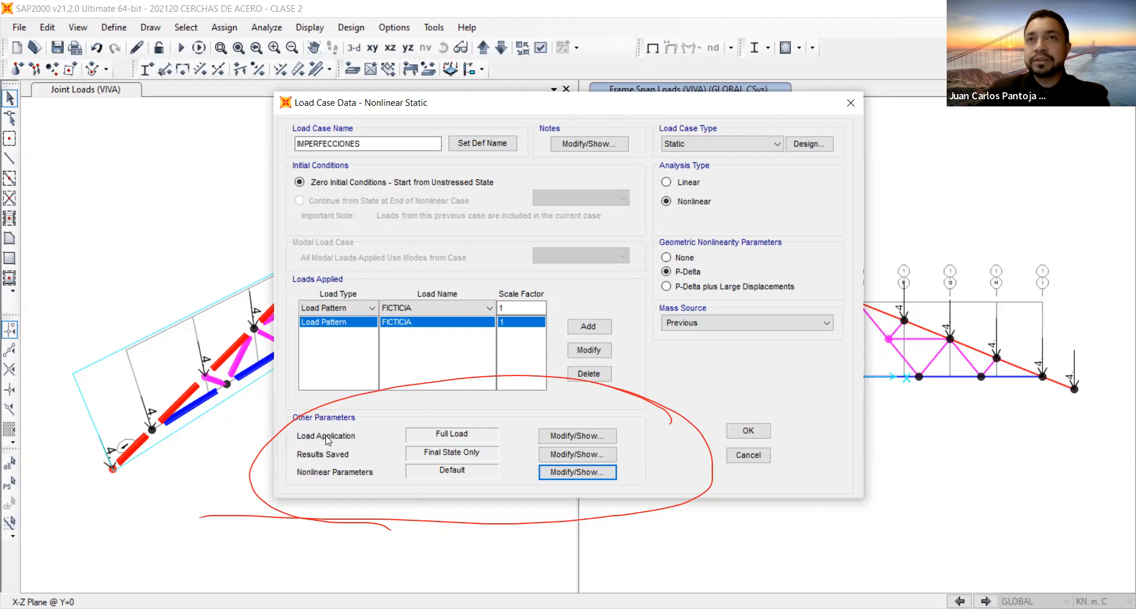
Set the load application to displacement control, using a monitored displacement with a magnitude of 0.014.
click(563, 439)
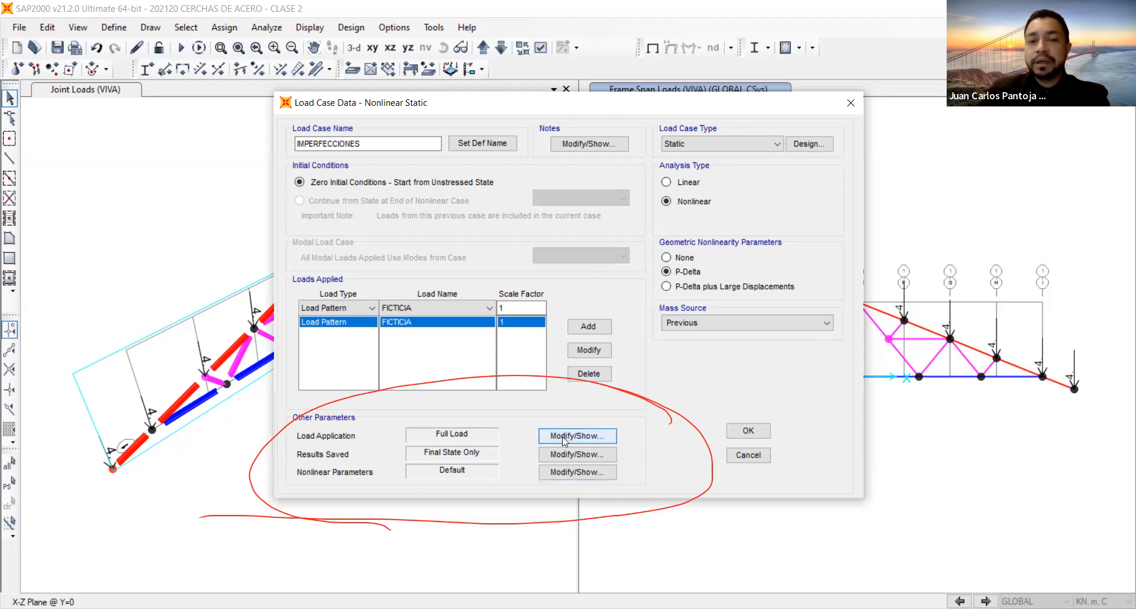
click(563, 439)
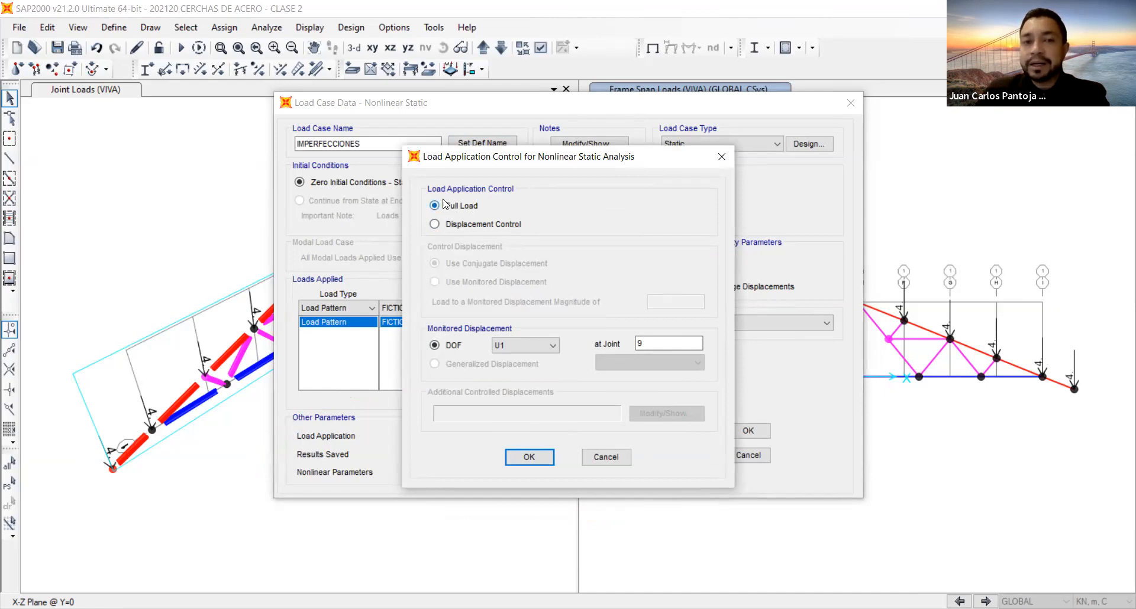
click(436, 226)
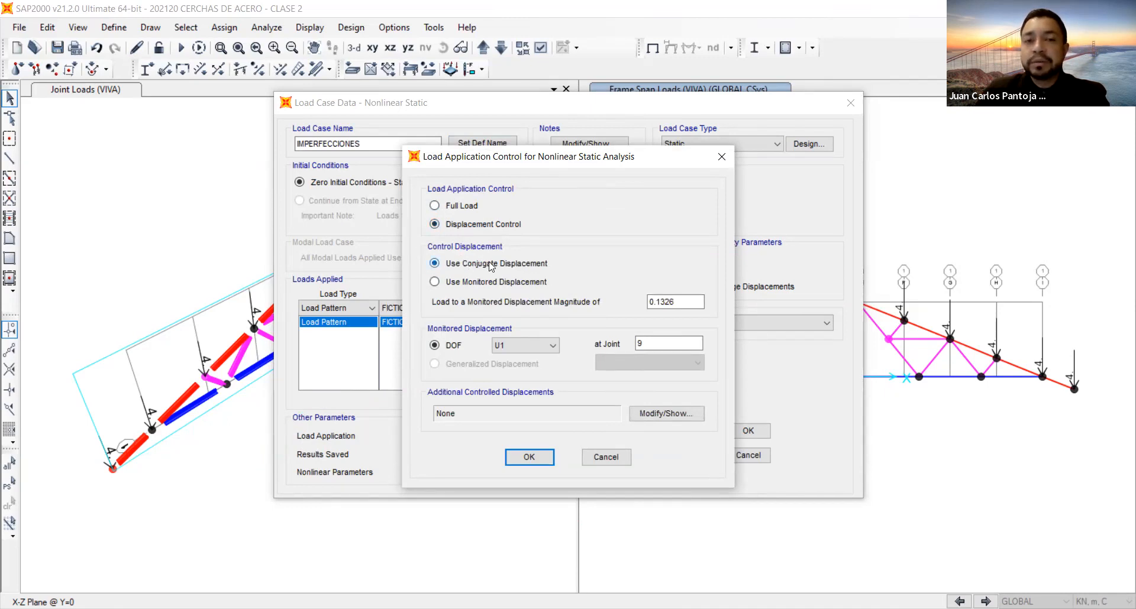
click(435, 282)
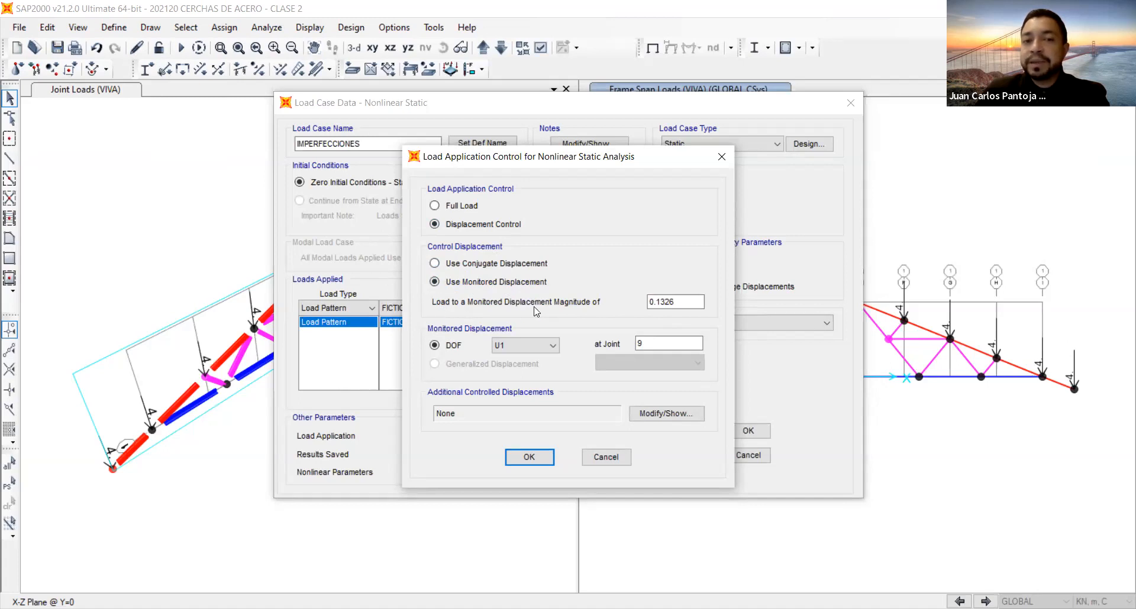
drag(698, 303, 616, 303)
text(0.014)
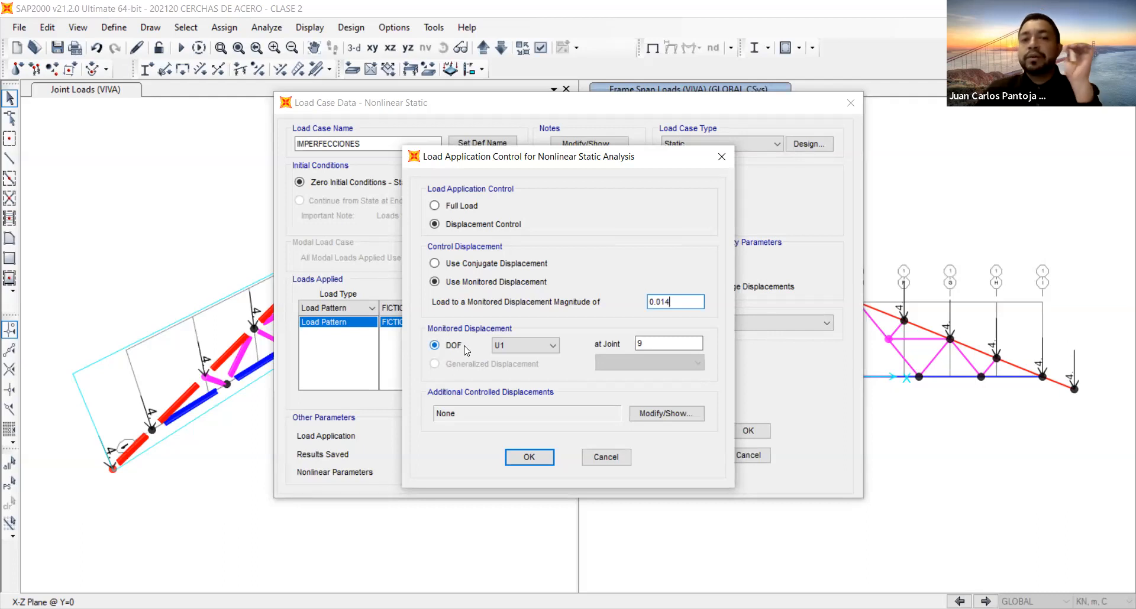
Monitor degree of freedom U2 at joint 9 and save the IMPERFECCIONES load case.
click(512, 344)
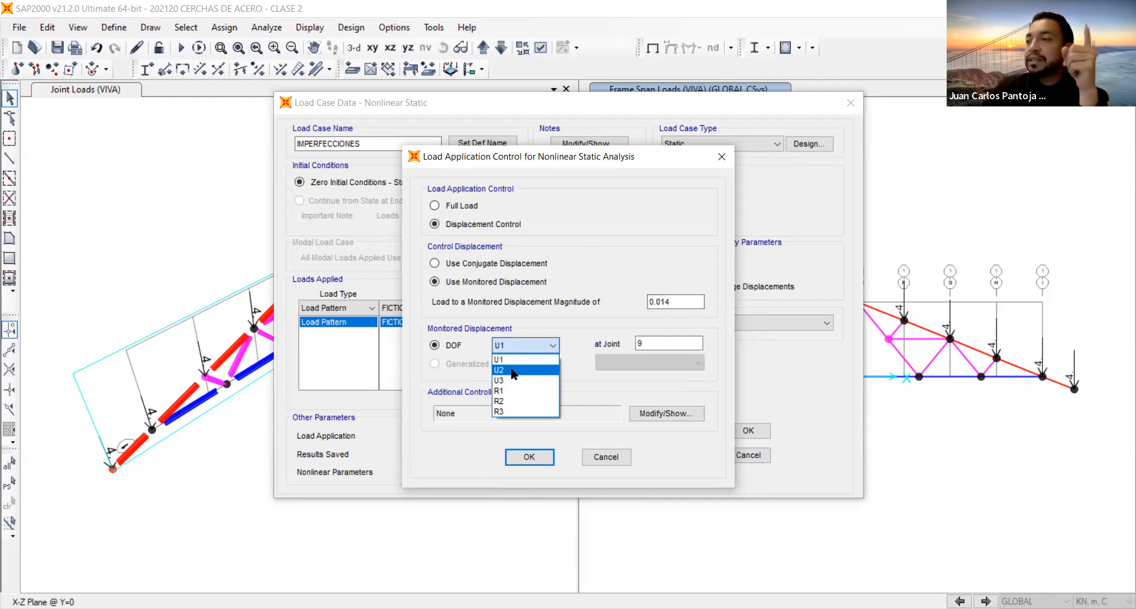
click(512, 371)
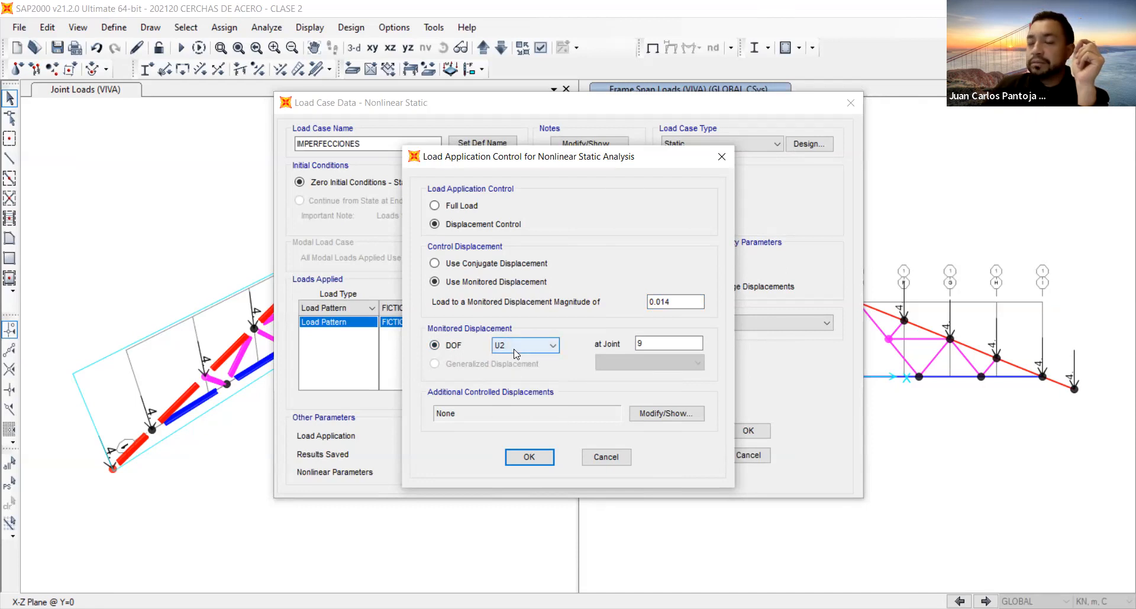
click(666, 345)
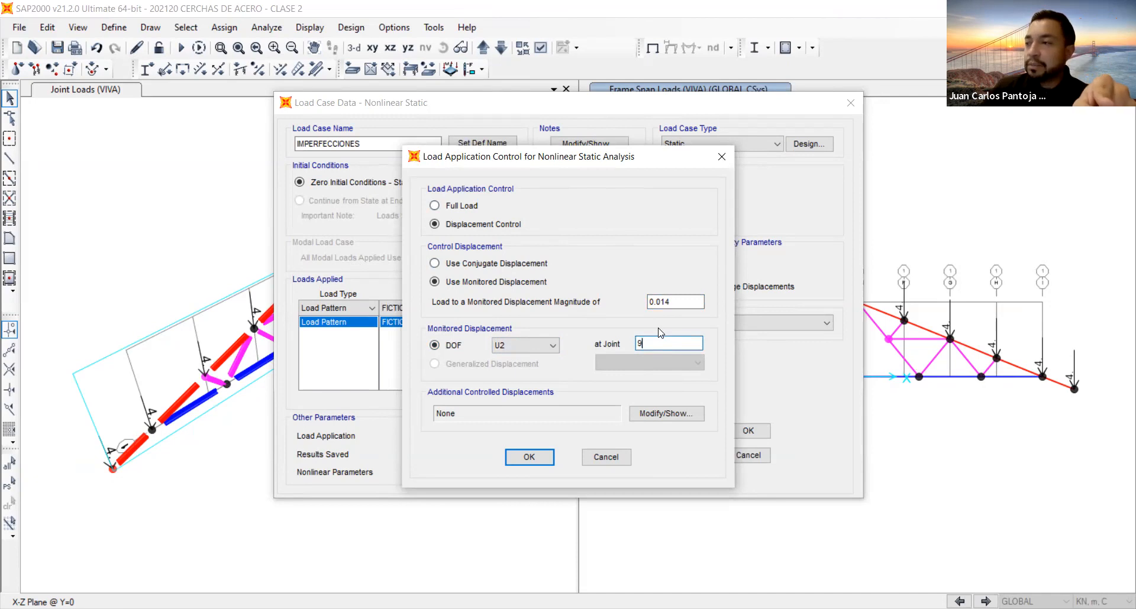
drag(661, 347, 625, 351)
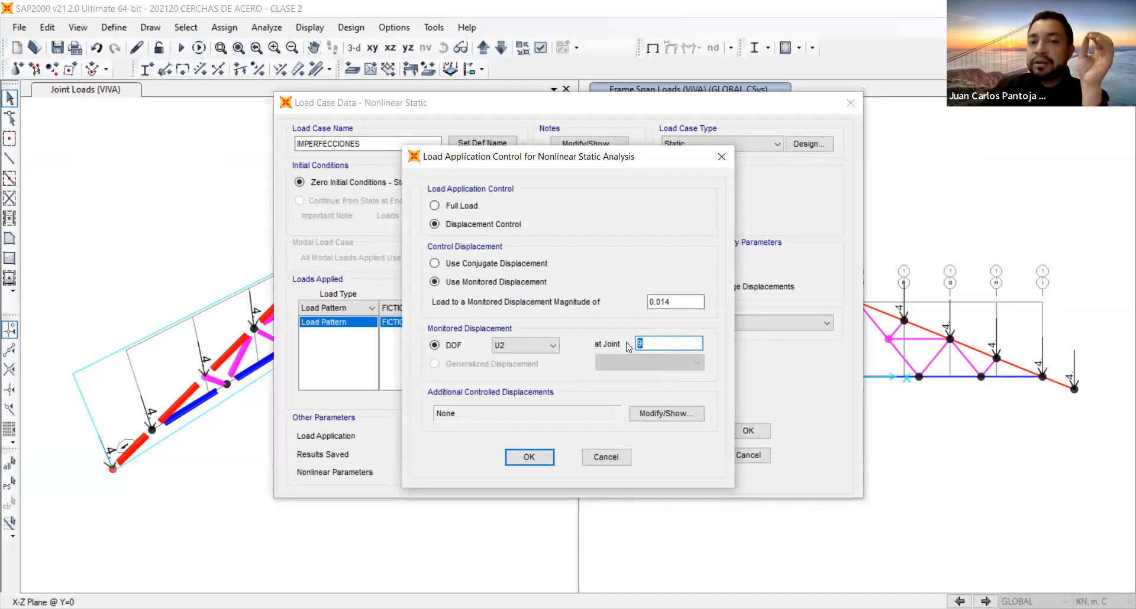
click(666, 302)
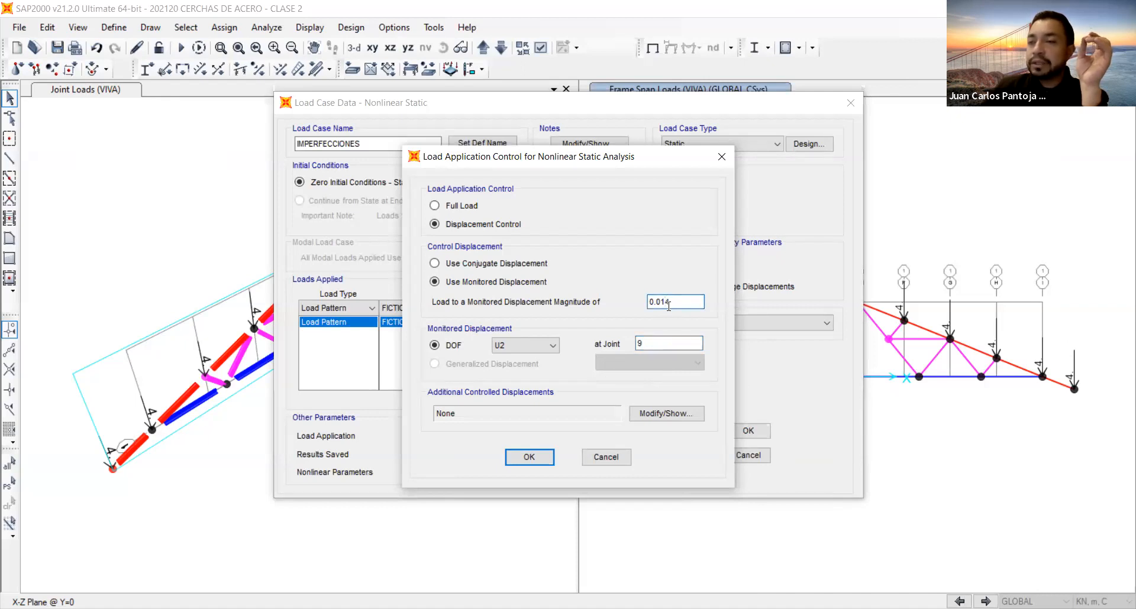
click(526, 459)
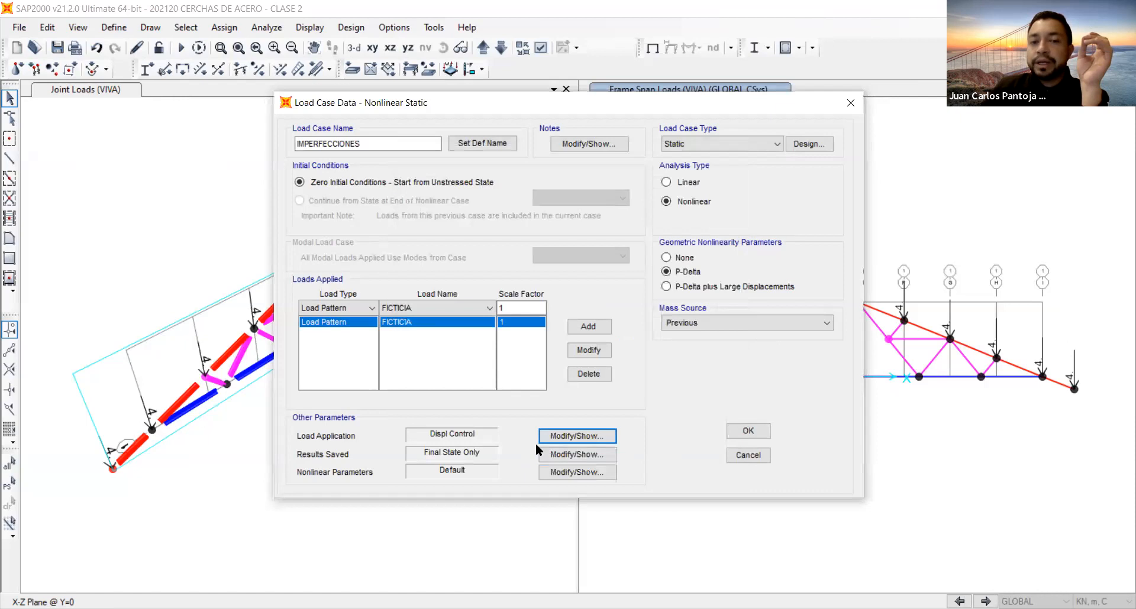
click(748, 431)
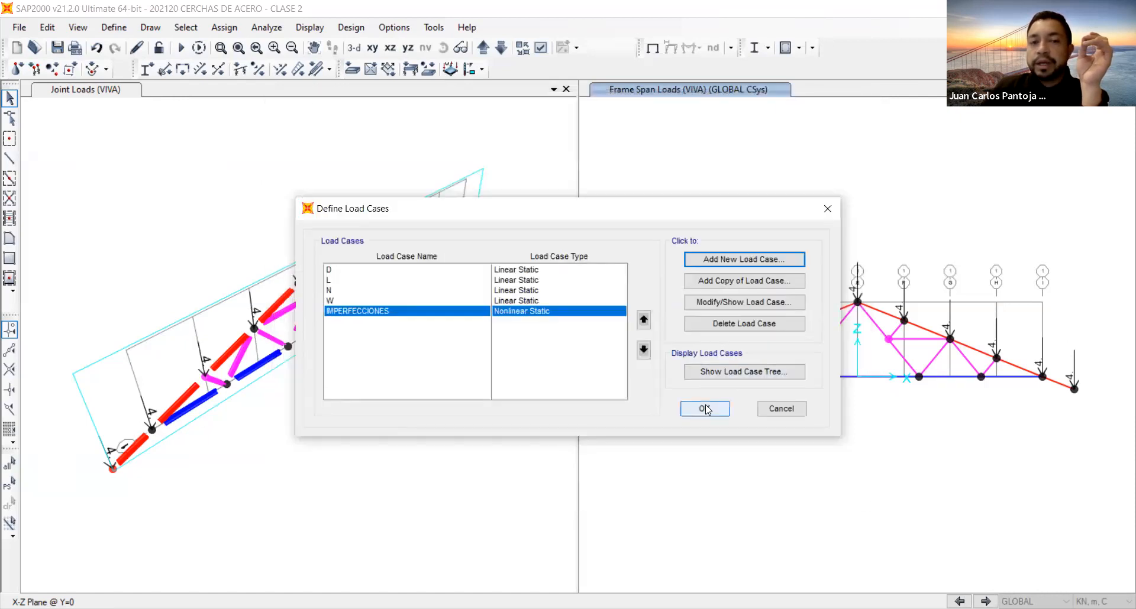
click(705, 409)
Hide the load display in the X-Z view at Y=0 and show the joint labels there.
click(653, 48)
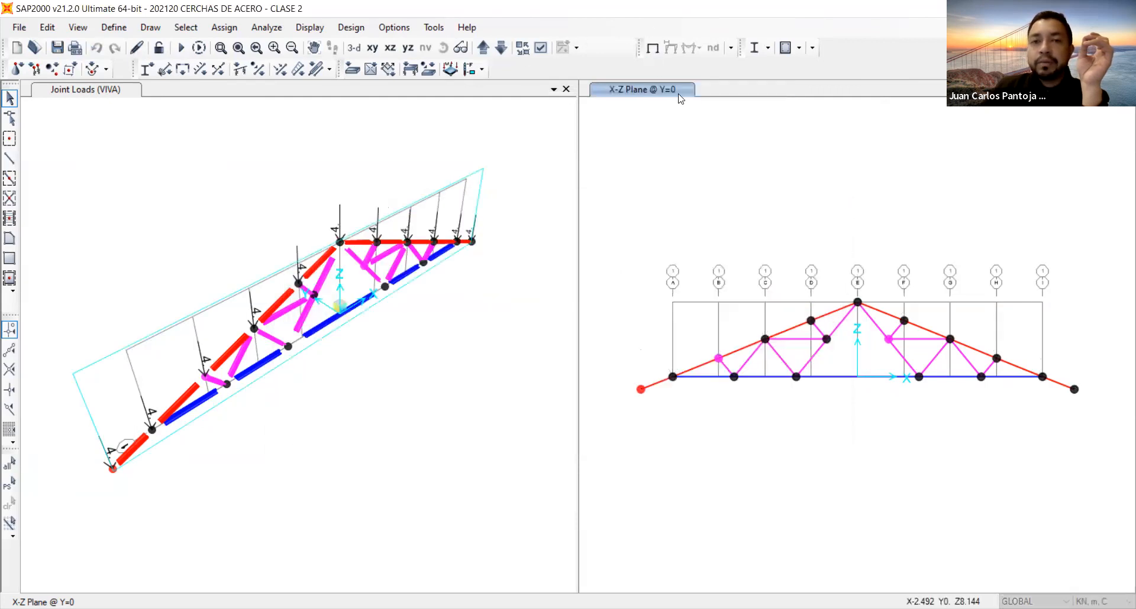
click(542, 49)
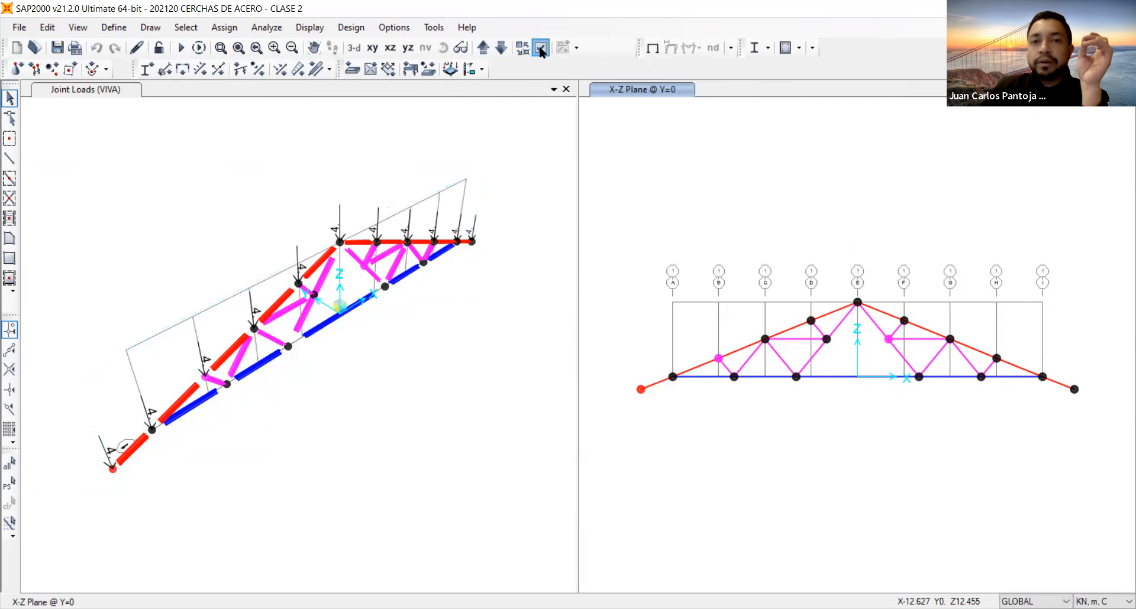
click(422, 152)
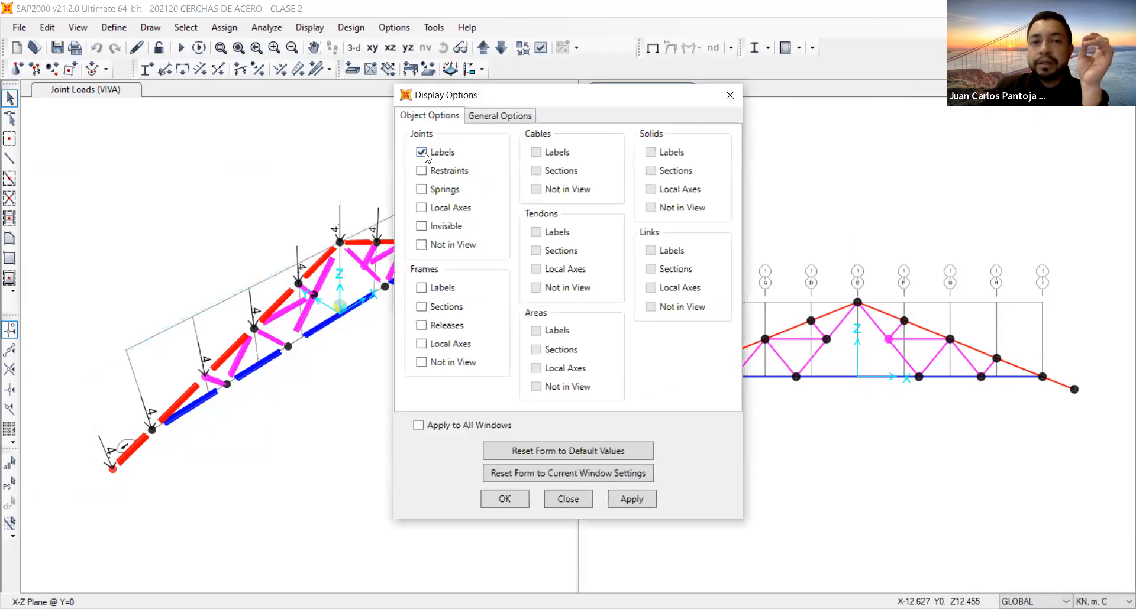
click(637, 501)
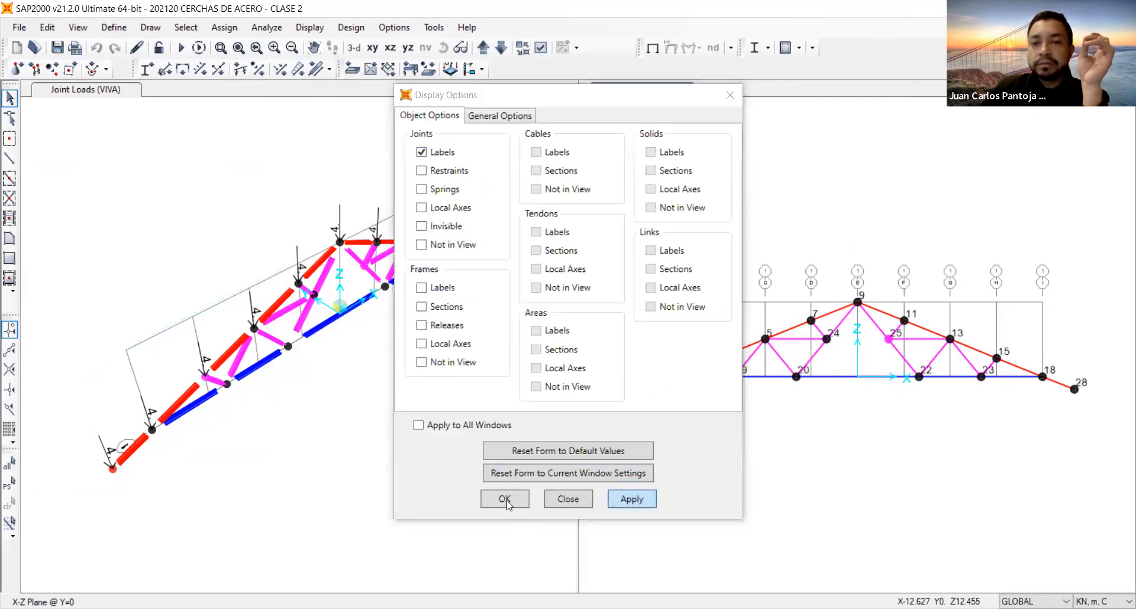
click(505, 500)
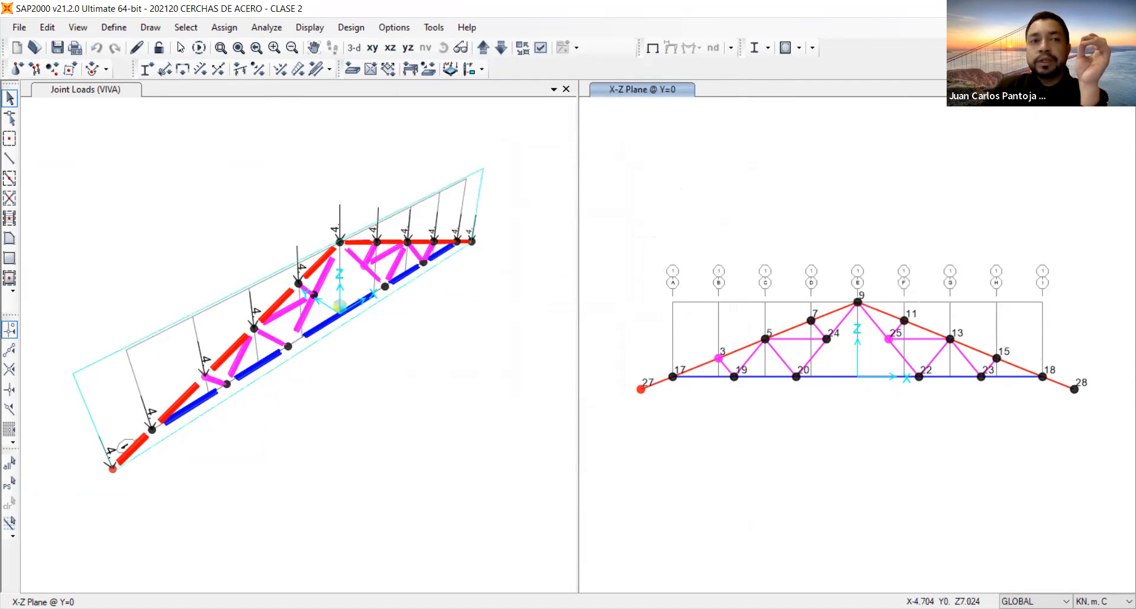
Check the monitored joint and displacement settings in the load application of the IMPERFECCIONES load case.
click(114, 27)
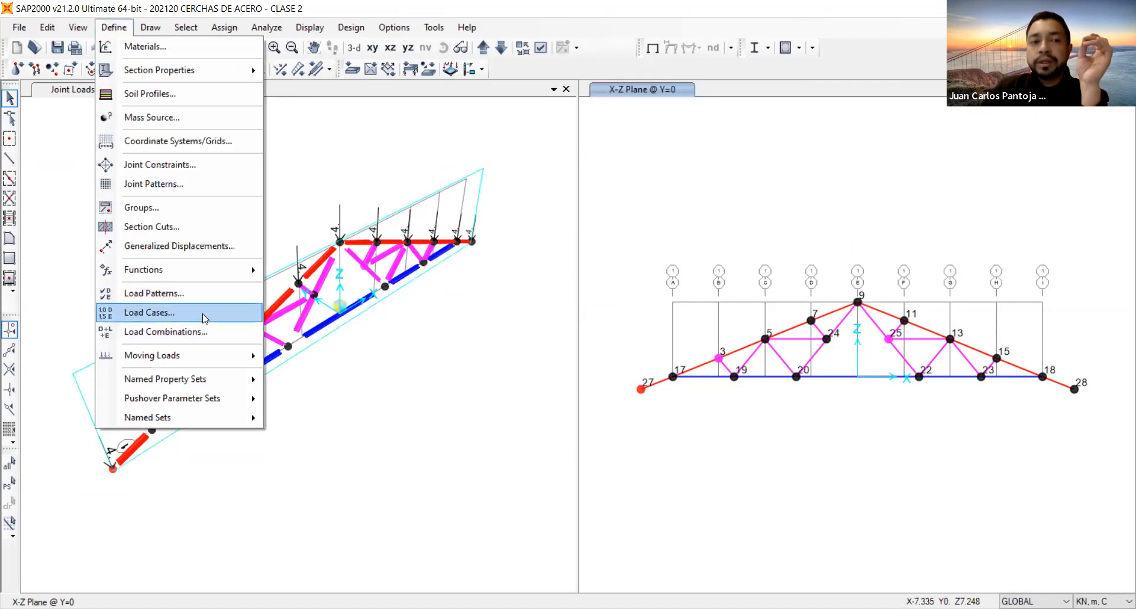
click(203, 313)
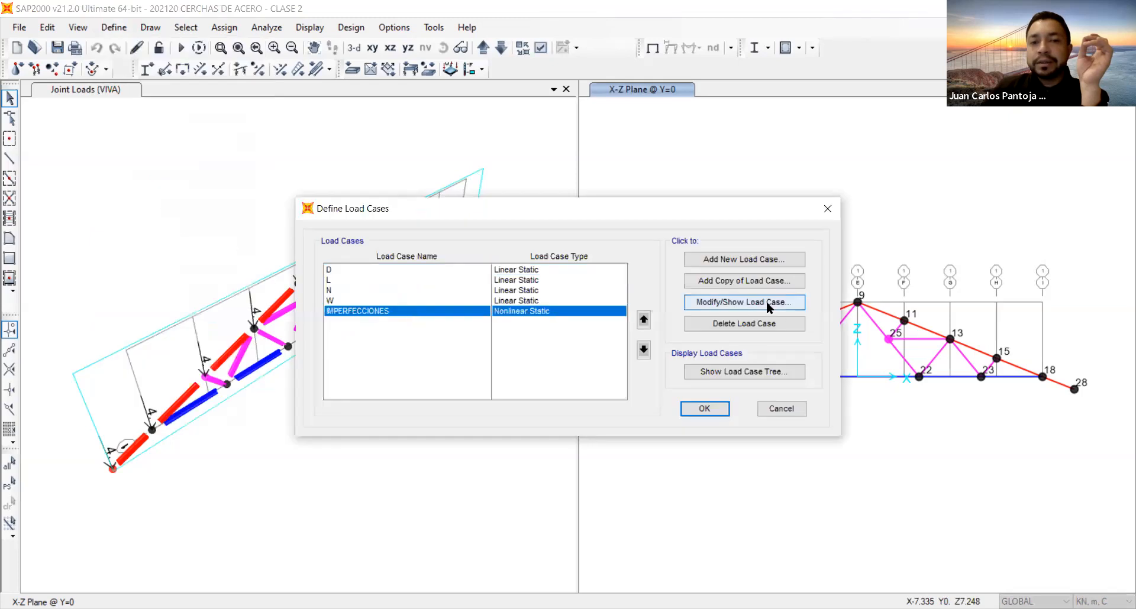
click(767, 303)
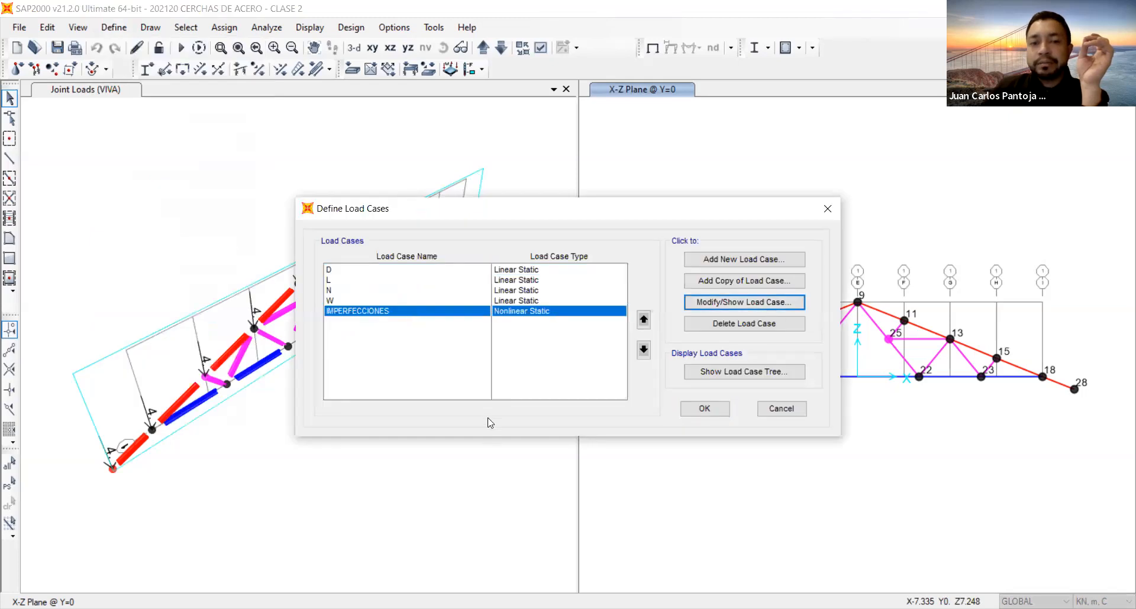
click(588, 435)
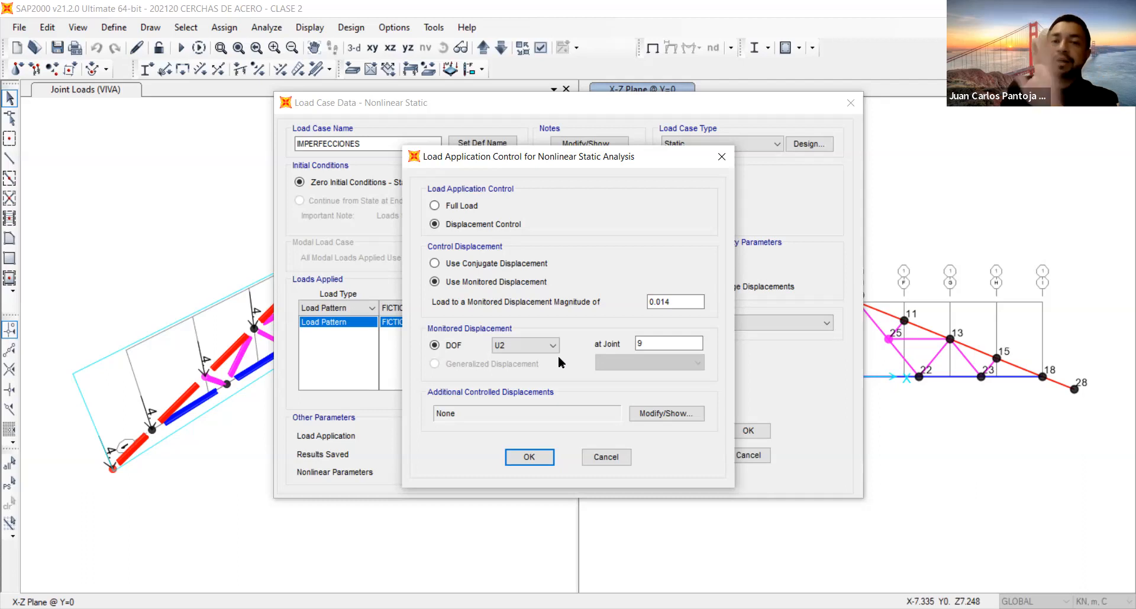
click(545, 455)
click(752, 434)
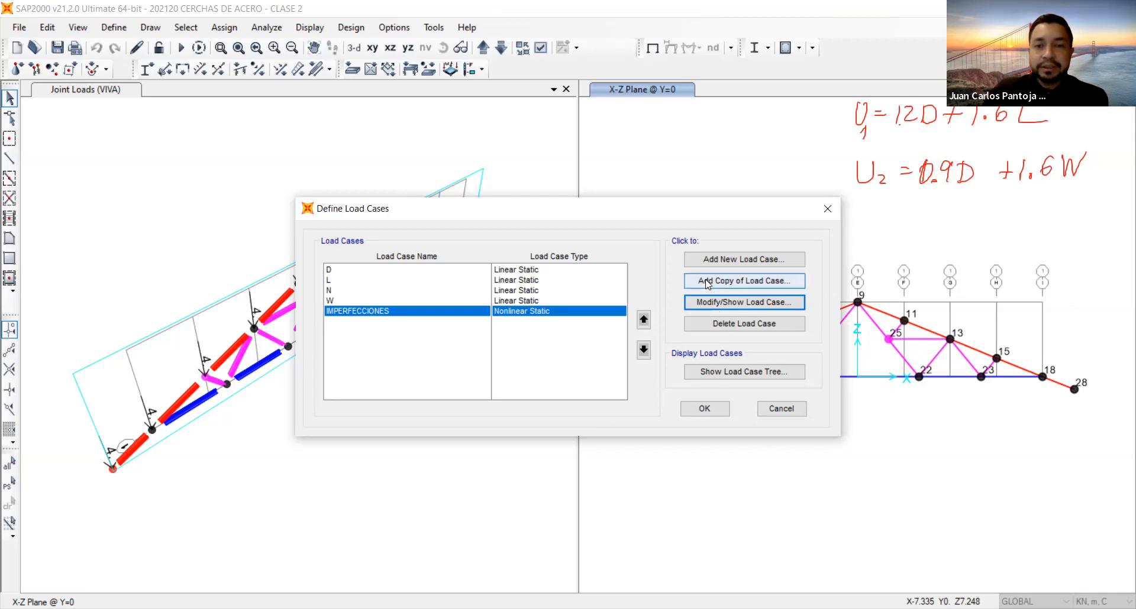
Start a new load case named 1.2D+1.6L NL that uses the stiffness at the end of the IMPERFECCIONES nonlinear case.
click(718, 257)
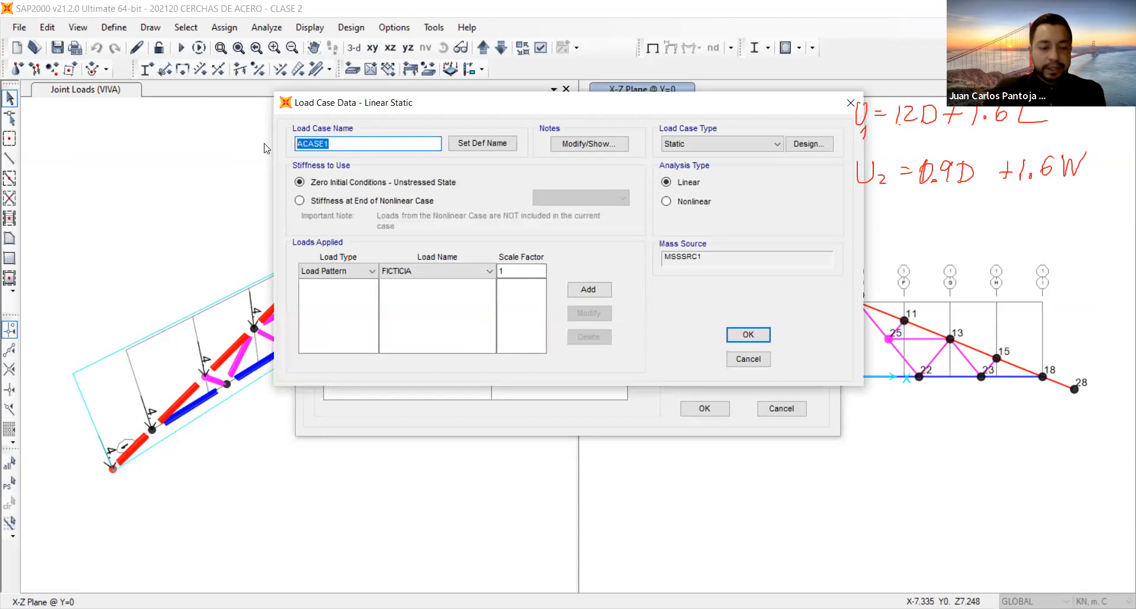
text(1.2d)
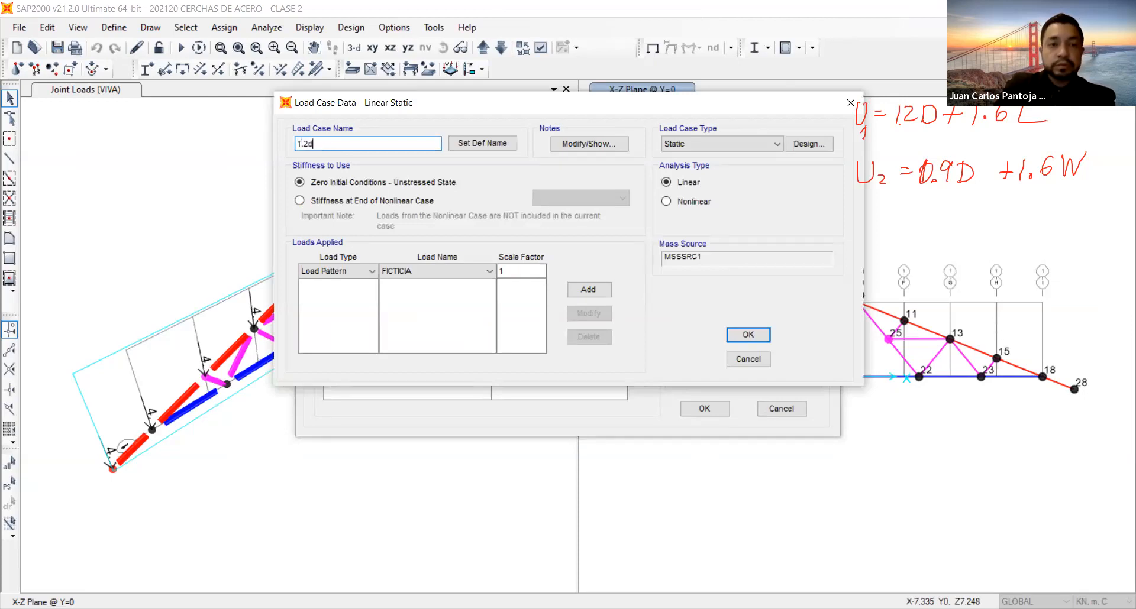
key(BackSpace)
text(D)
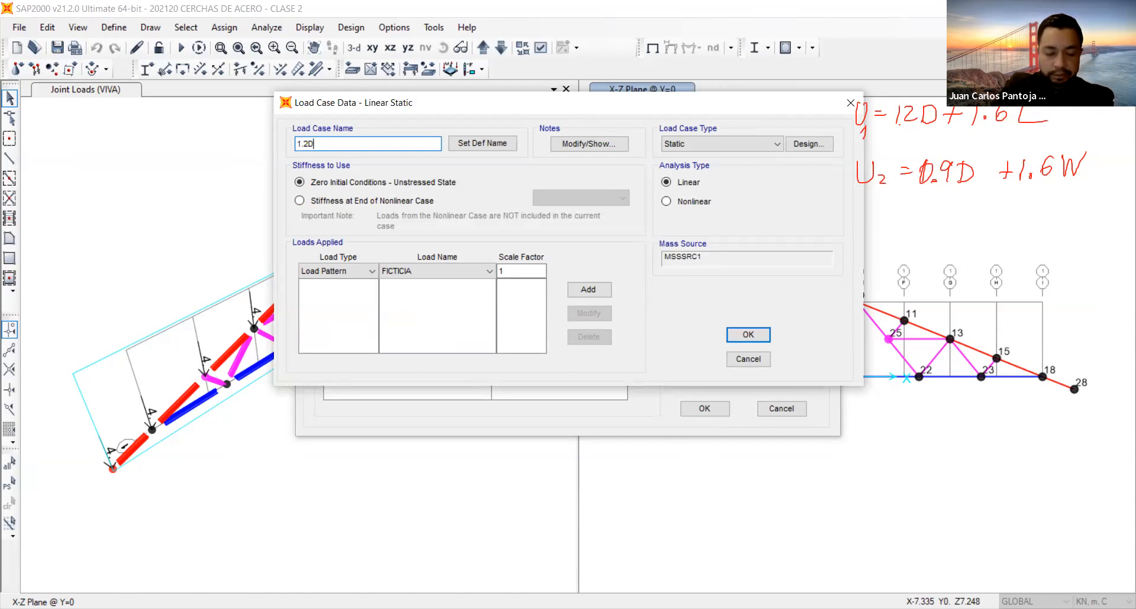
text(+1.)
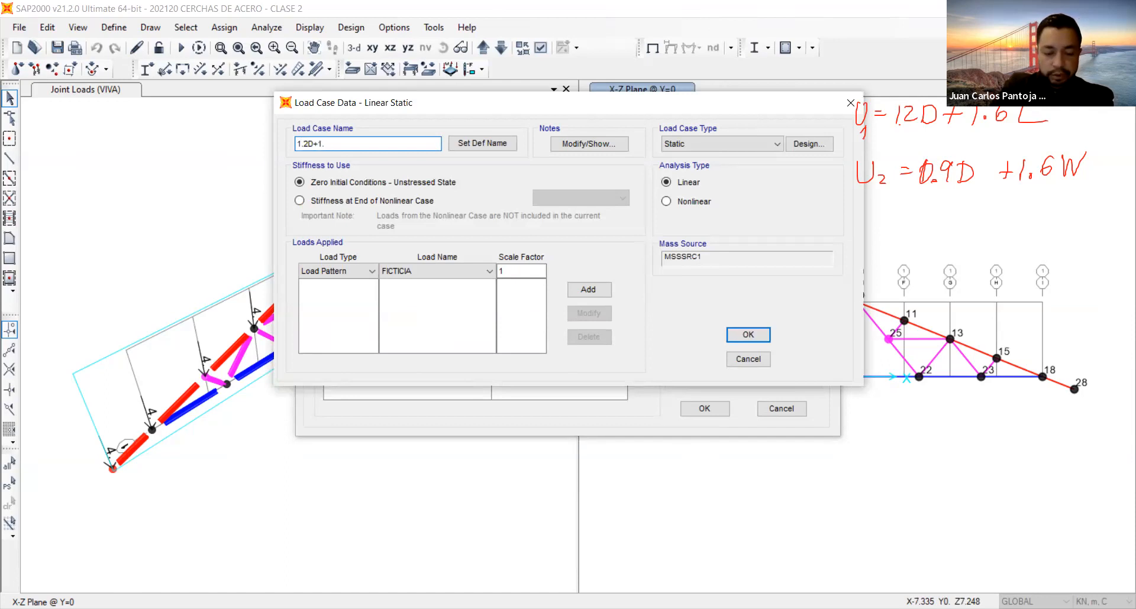
text(6L NL)
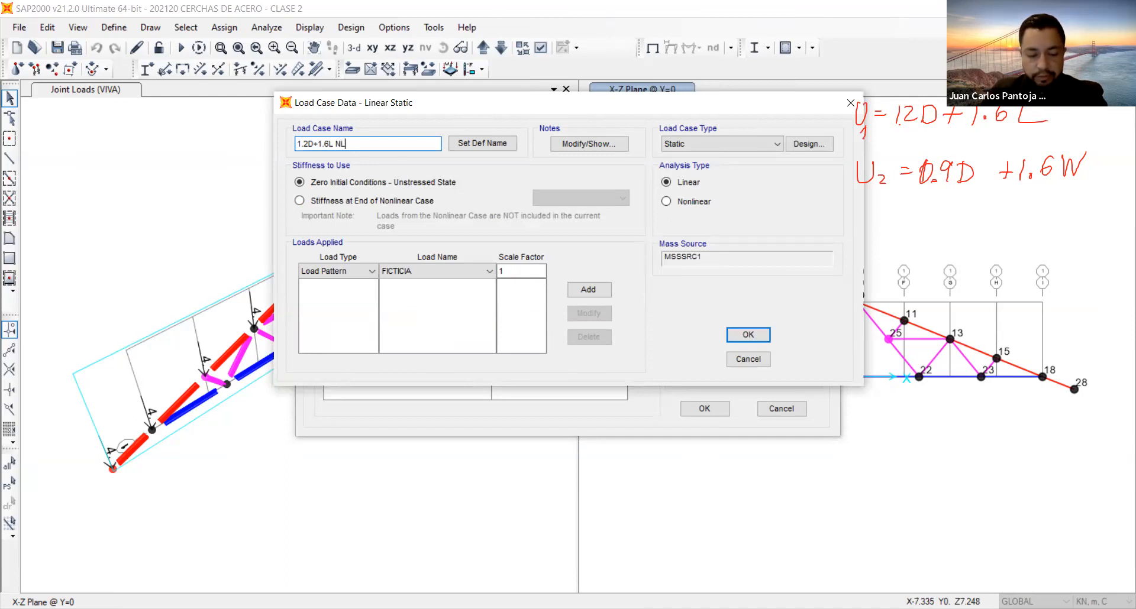
click(325, 202)
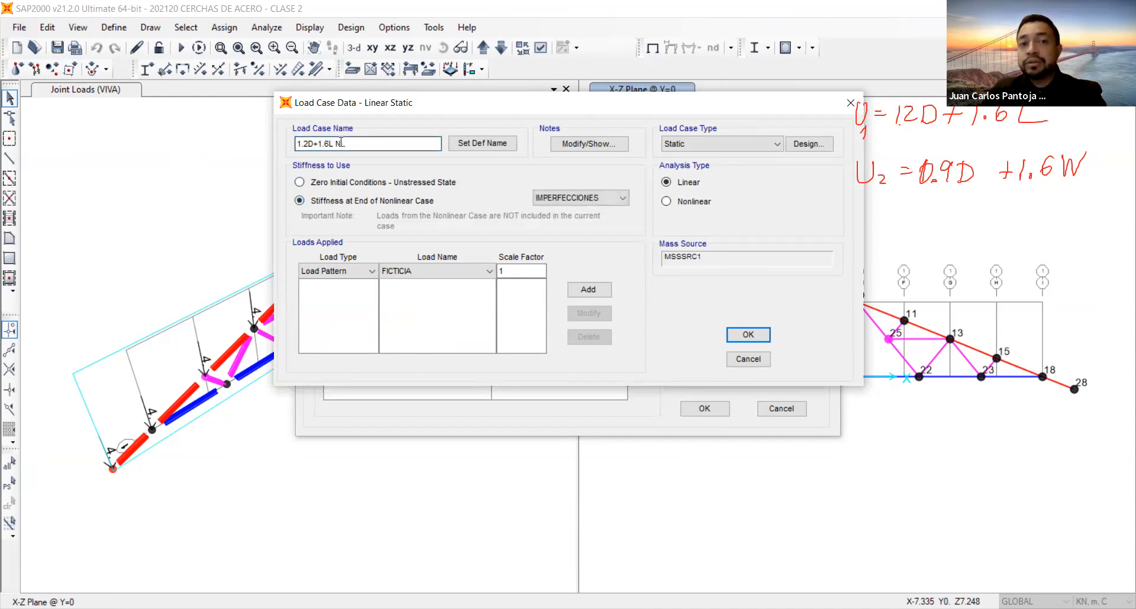
drag(354, 141, 294, 144)
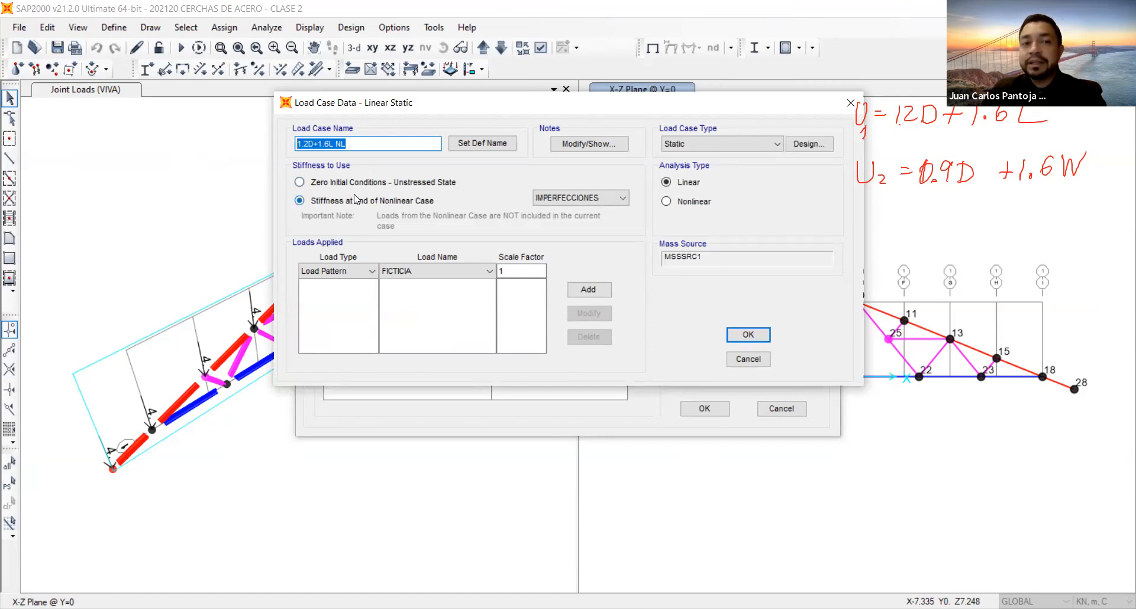
Make the 1.2D+1.6L NL case a nonlinear analysis with P-Delta effects, continuing from the IMPERFECCIONES case.
click(590, 200)
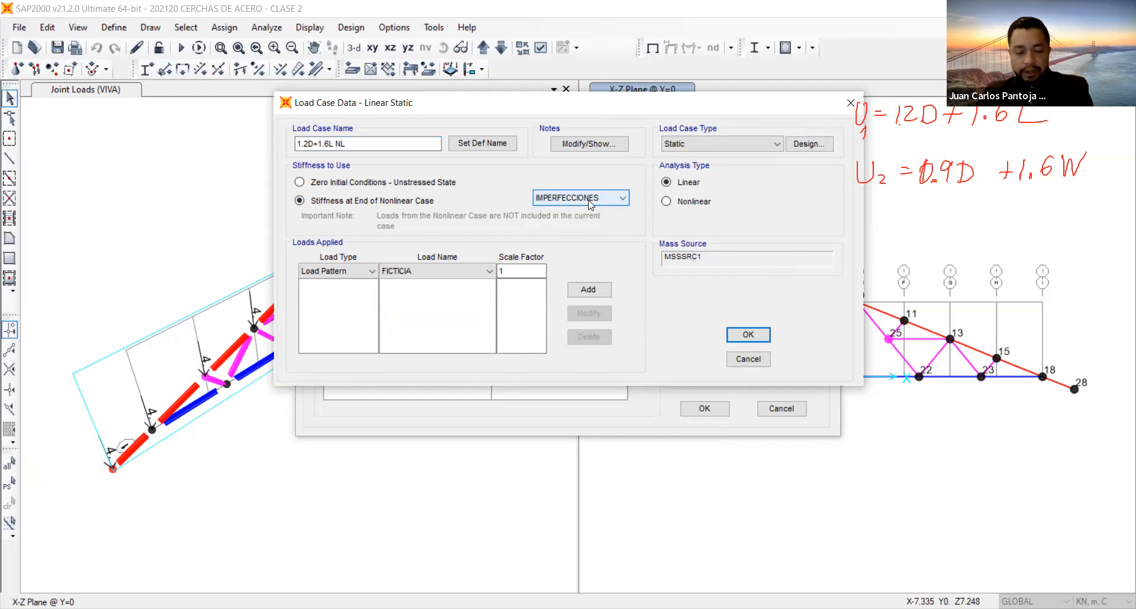
click(666, 201)
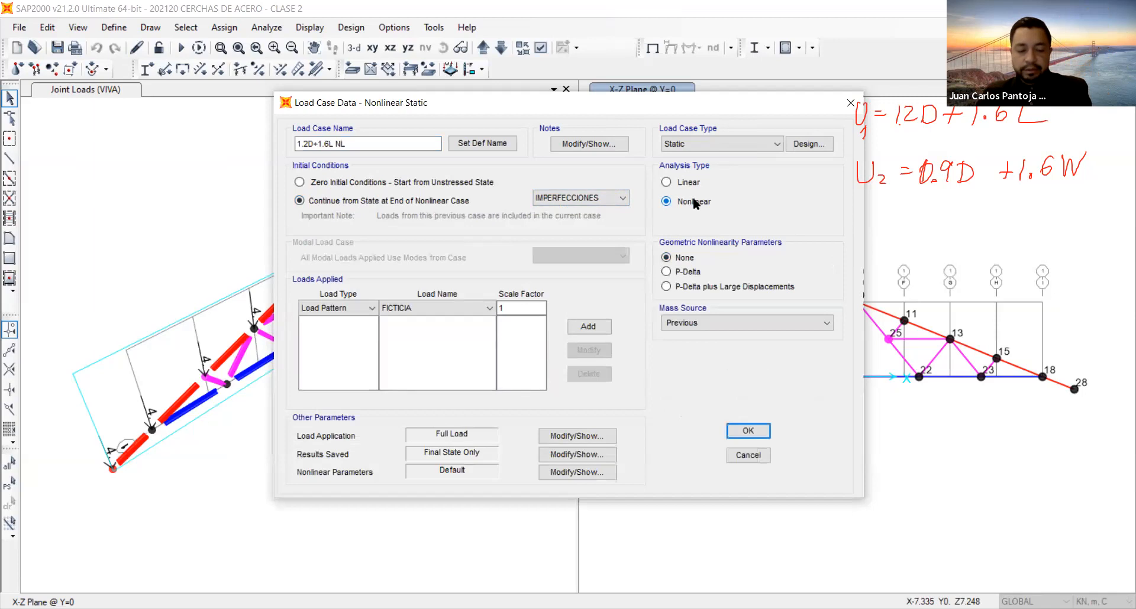
click(666, 272)
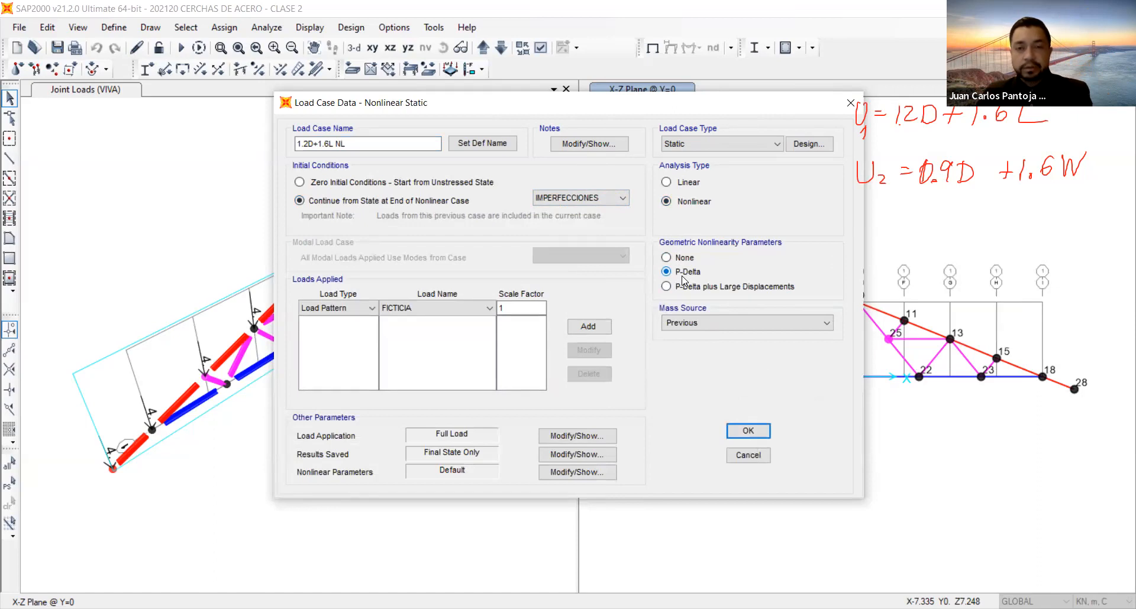
Add the MUERTA load pattern with a scale factor of 1.2 to the 1.2D+1.6L NL case.
click(415, 308)
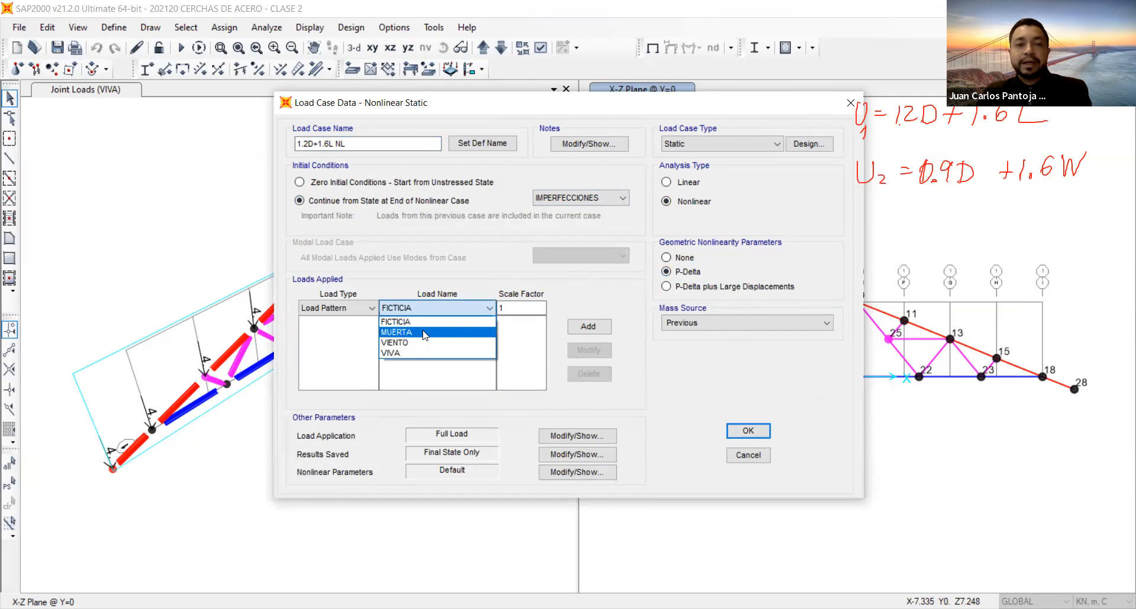
click(425, 335)
click(524, 307)
text(.2)
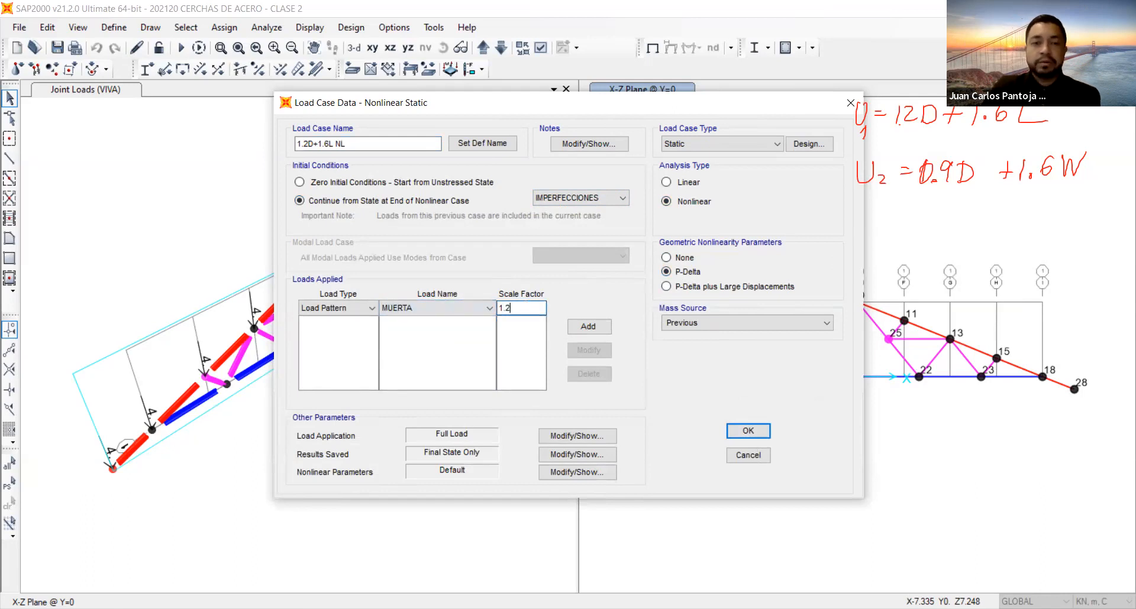
click(596, 328)
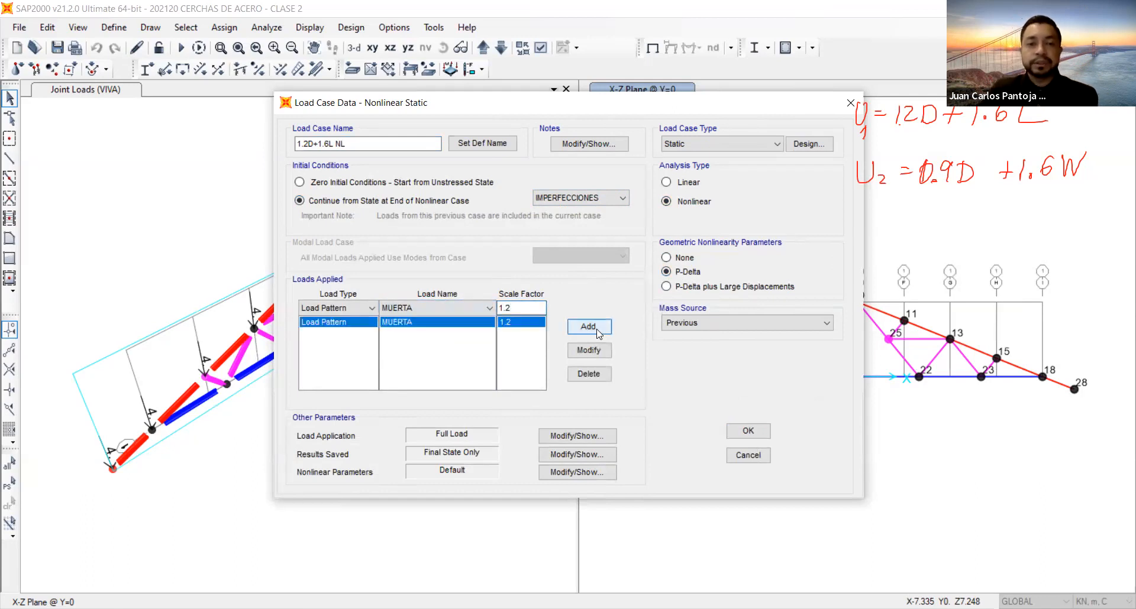
Add the VIVA load pattern with a scale factor of 1.6 and save the 1.2D+1.6L NL case.
click(417, 311)
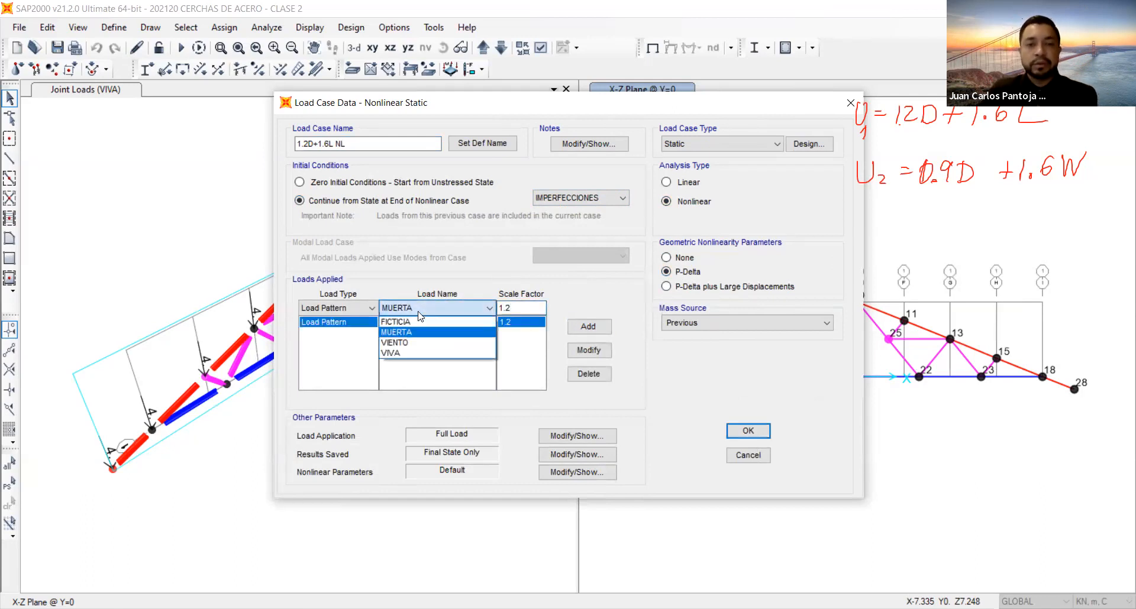
click(414, 353)
click(533, 308)
key(BackSpace)
text(6)
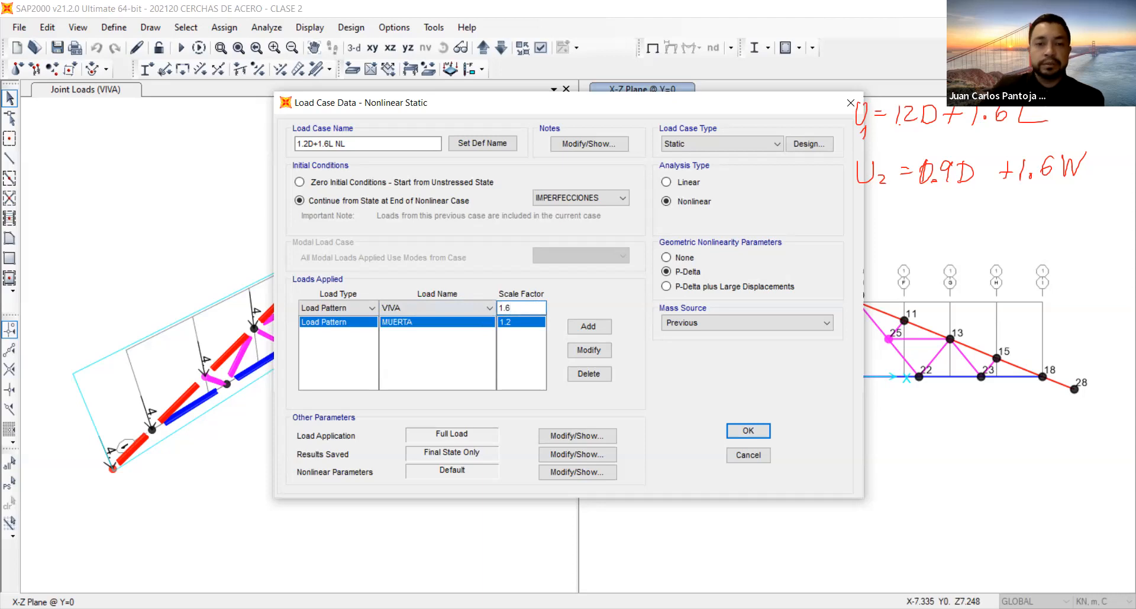
click(604, 327)
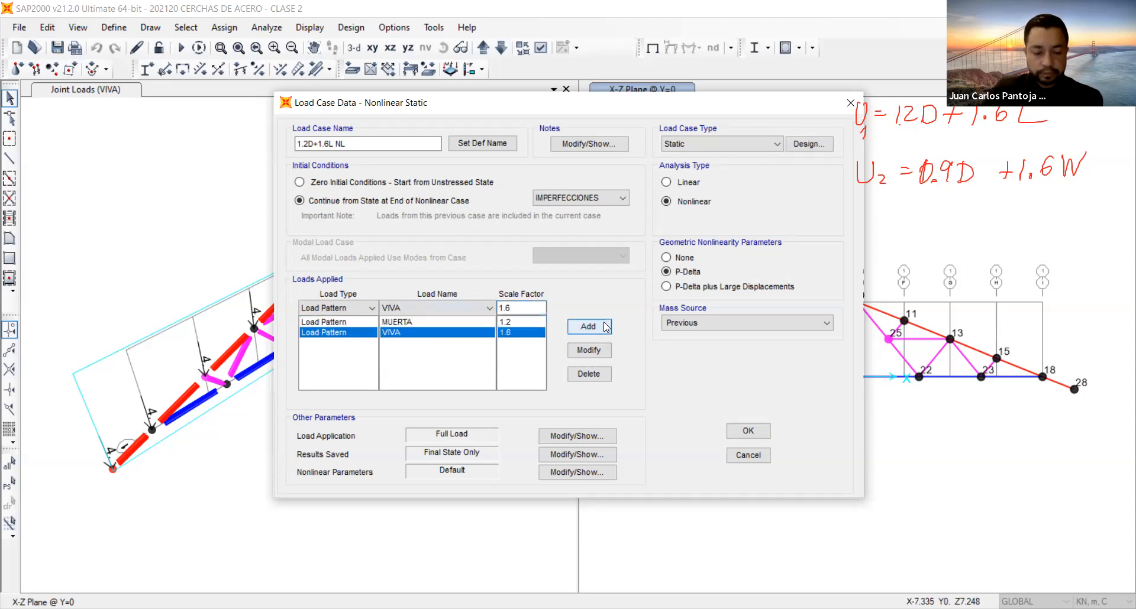
click(749, 431)
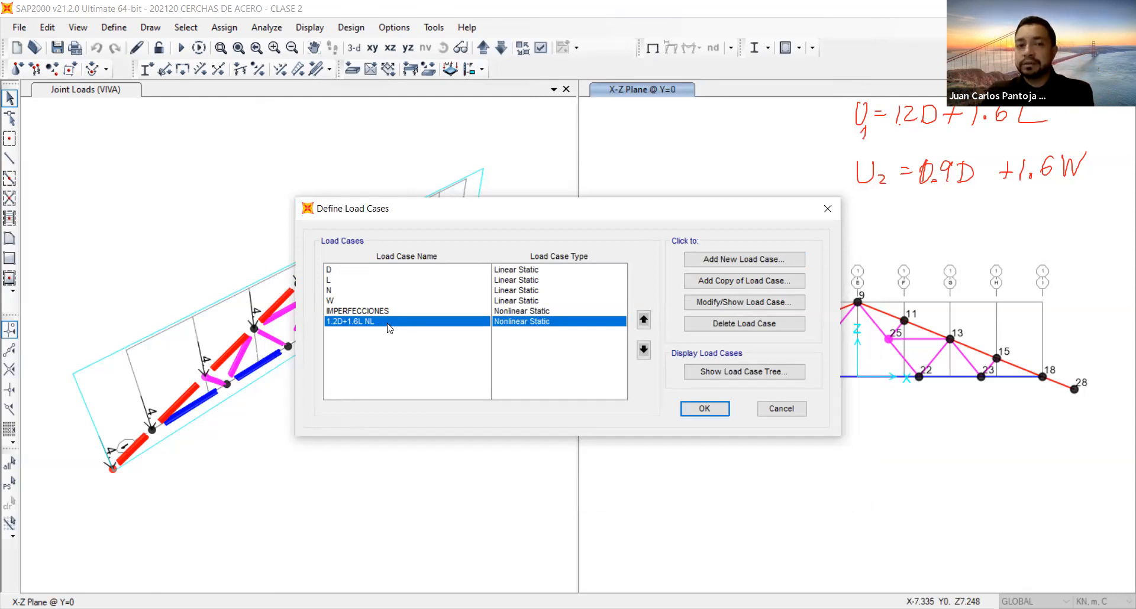
Start a new load case named 0.9D+1.6W NL.
click(719, 262)
double_click(314, 144)
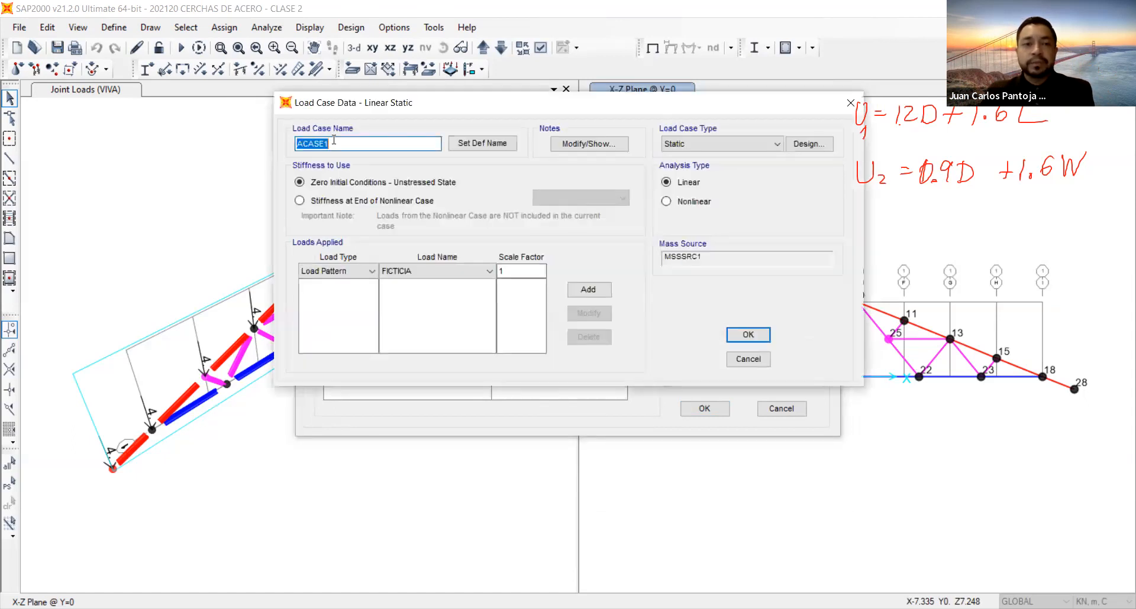
text(1.)
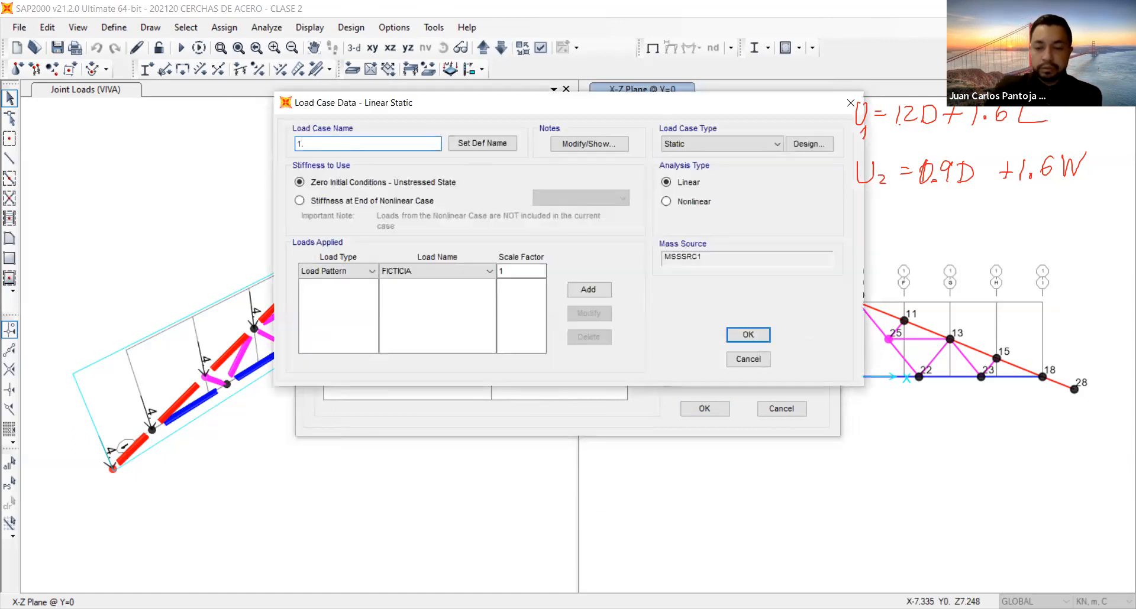
key(BackSpace)
key(BackSpace)
text(0)
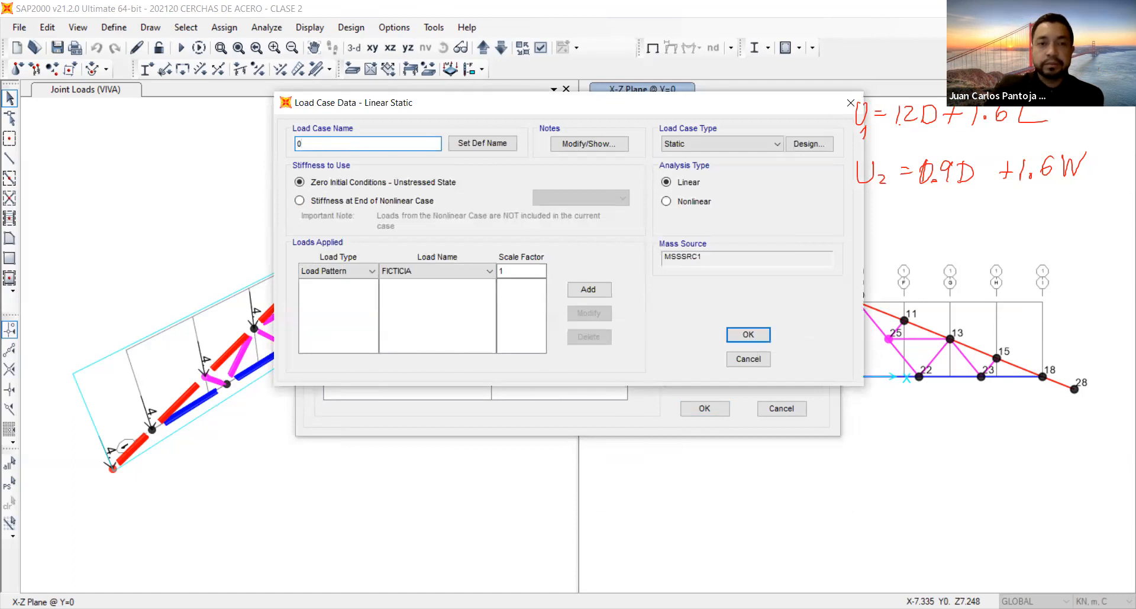
text(.9D)
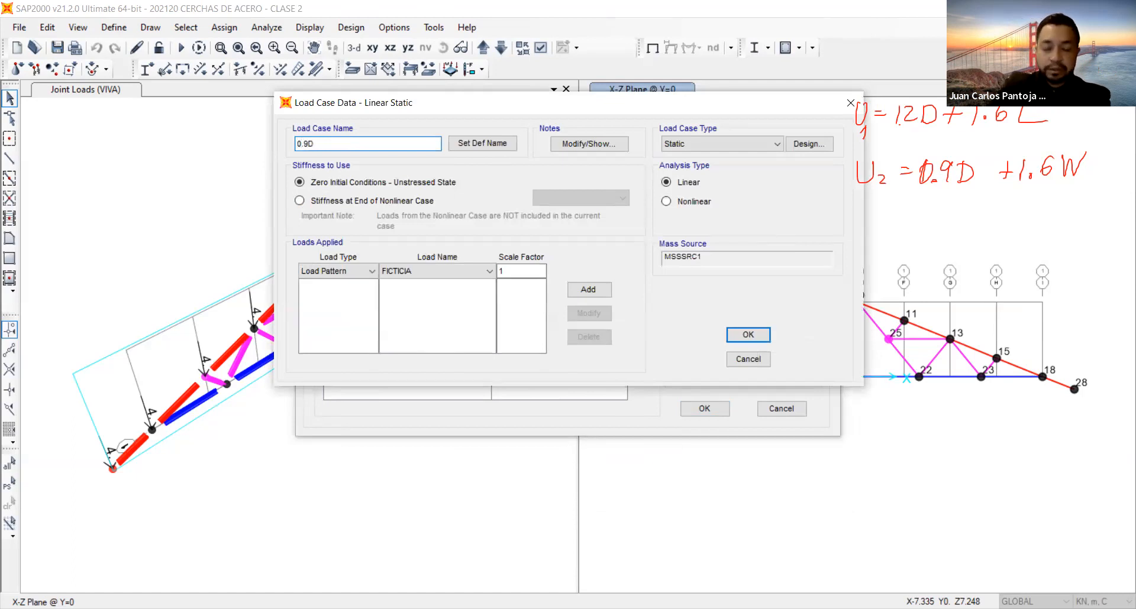
text(+1.6)
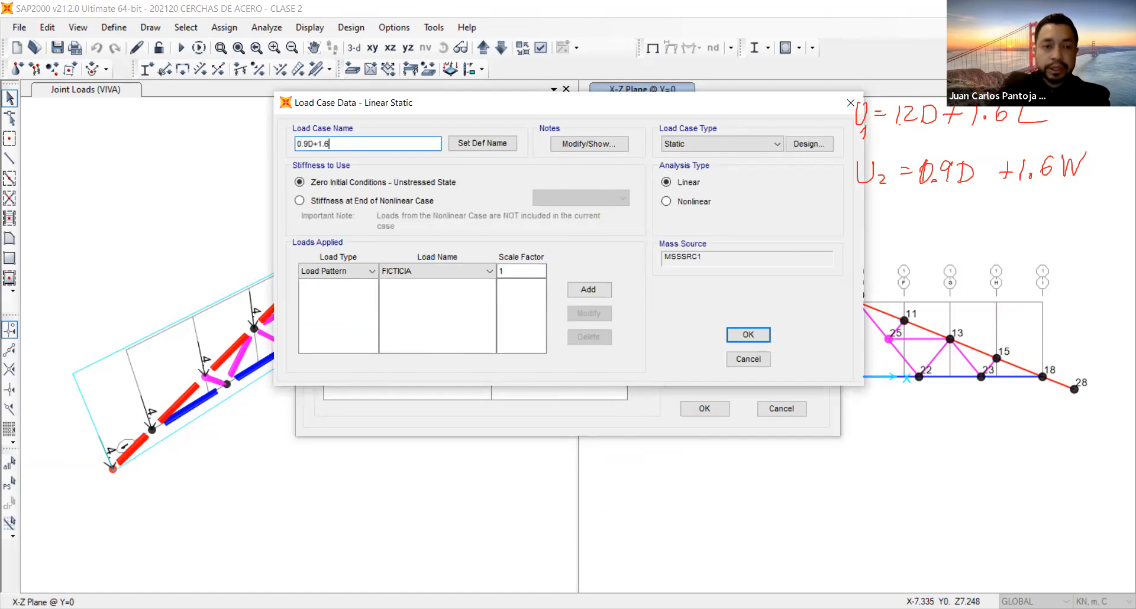
text(W NL)
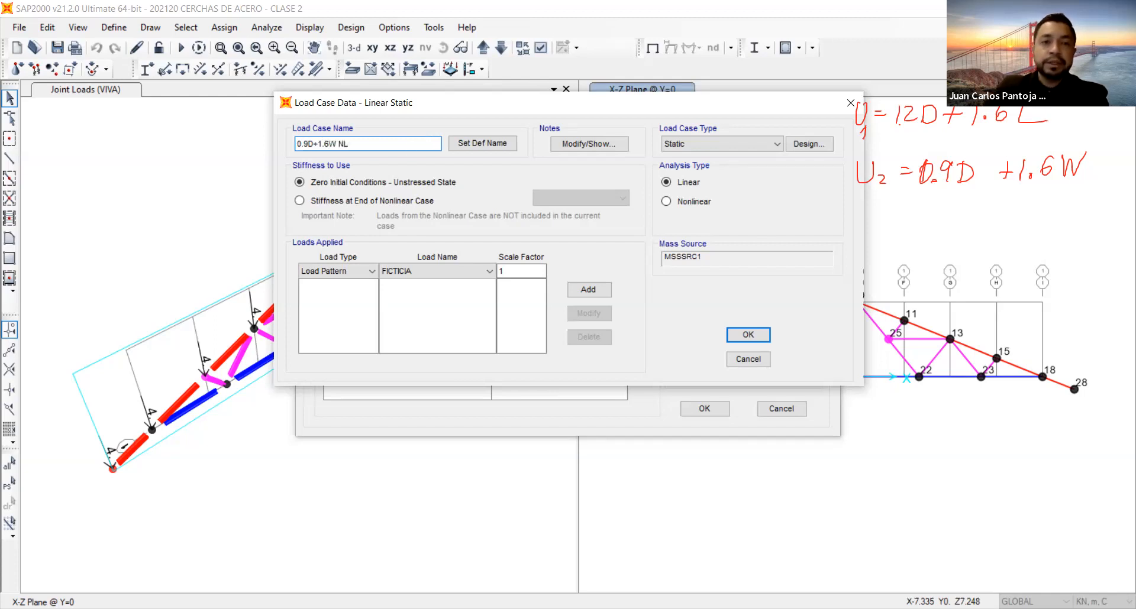
Make the 0.9D+1.6W NL case nonlinear with P-Delta effects, continuing from the end of the IMPERFECCIONES case.
click(389, 200)
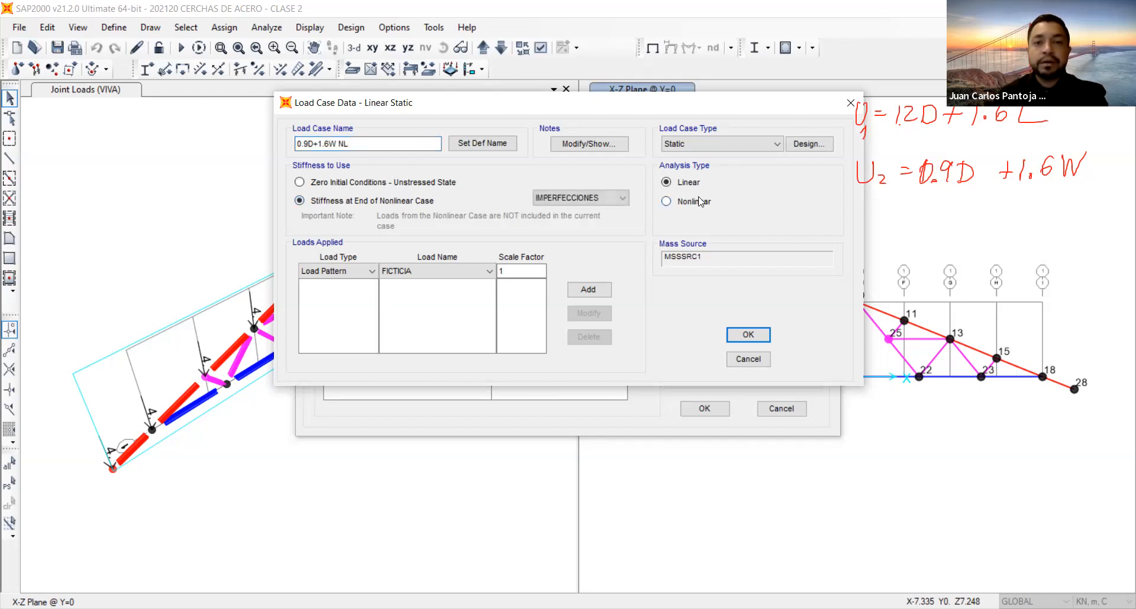
click(681, 206)
click(679, 272)
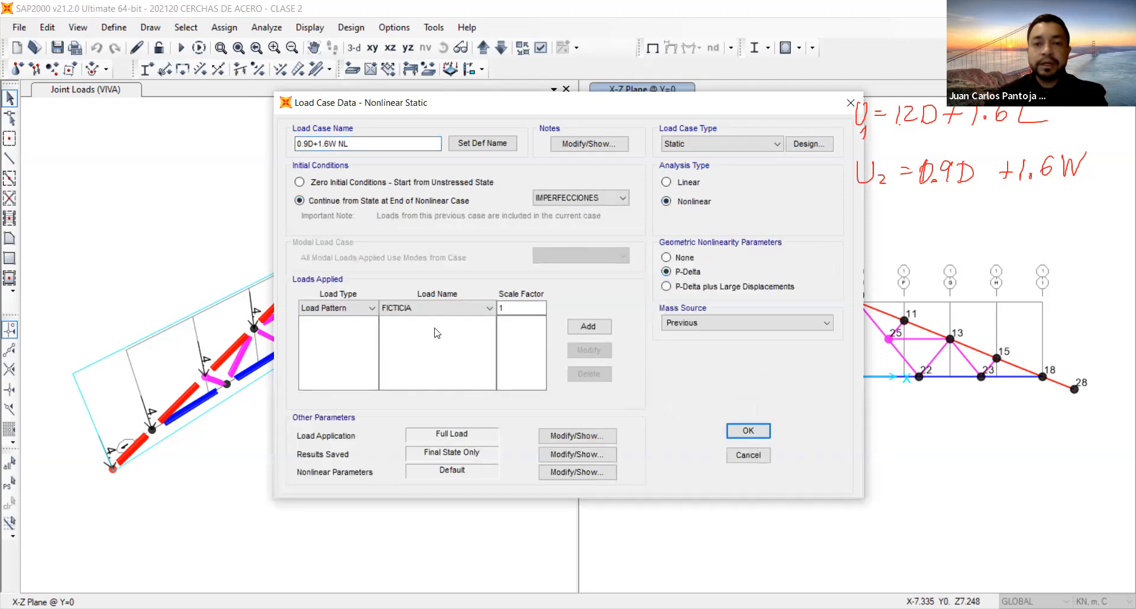
Add the MUERTA load pattern with a scale factor of 0.9 to the 0.9D+1.6W NL case.
click(416, 308)
click(416, 332)
double_click(521, 307)
text(0.9)
click(588, 327)
Add the VIENTO load pattern with a scale factor of 1.6 and save the 0.9D+1.6W NL case.
click(455, 309)
click(396, 343)
double_click(520, 307)
text(1.6)
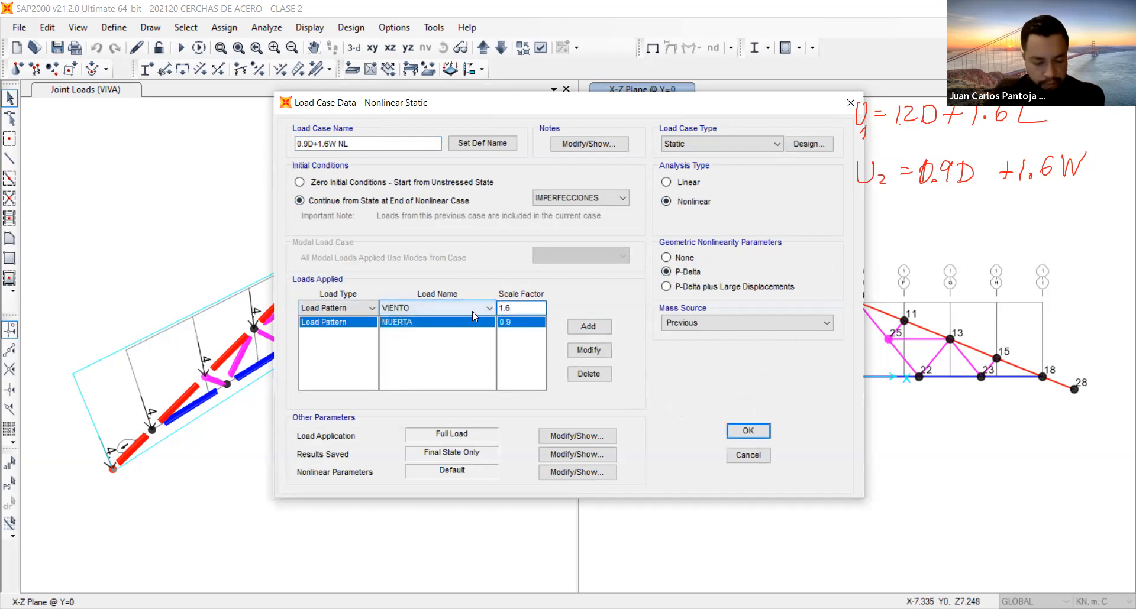
click(588, 327)
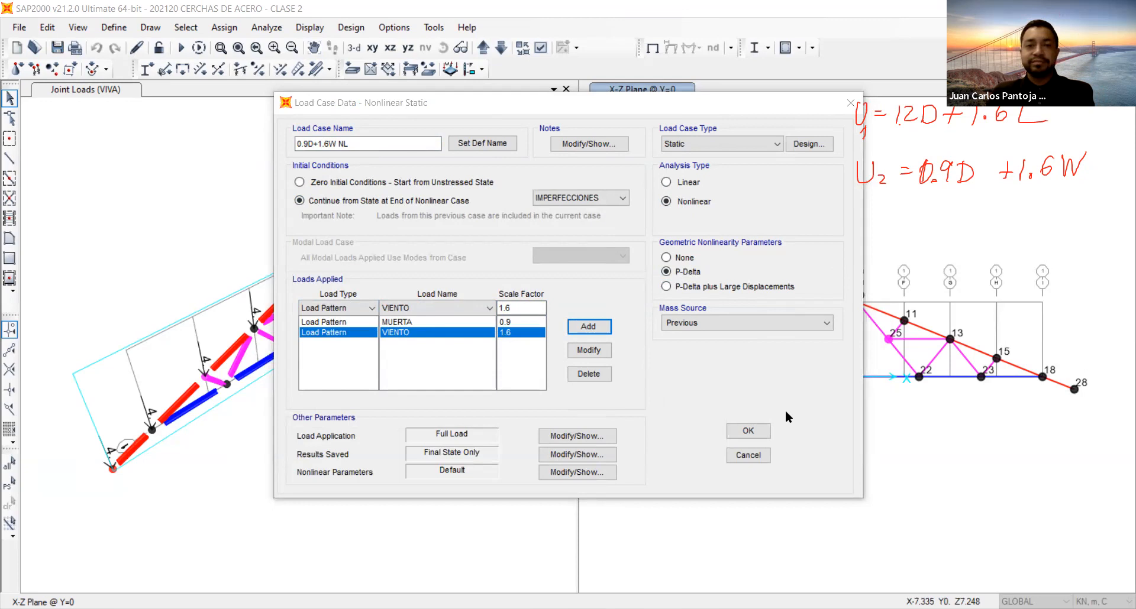
click(746, 436)
click(383, 333)
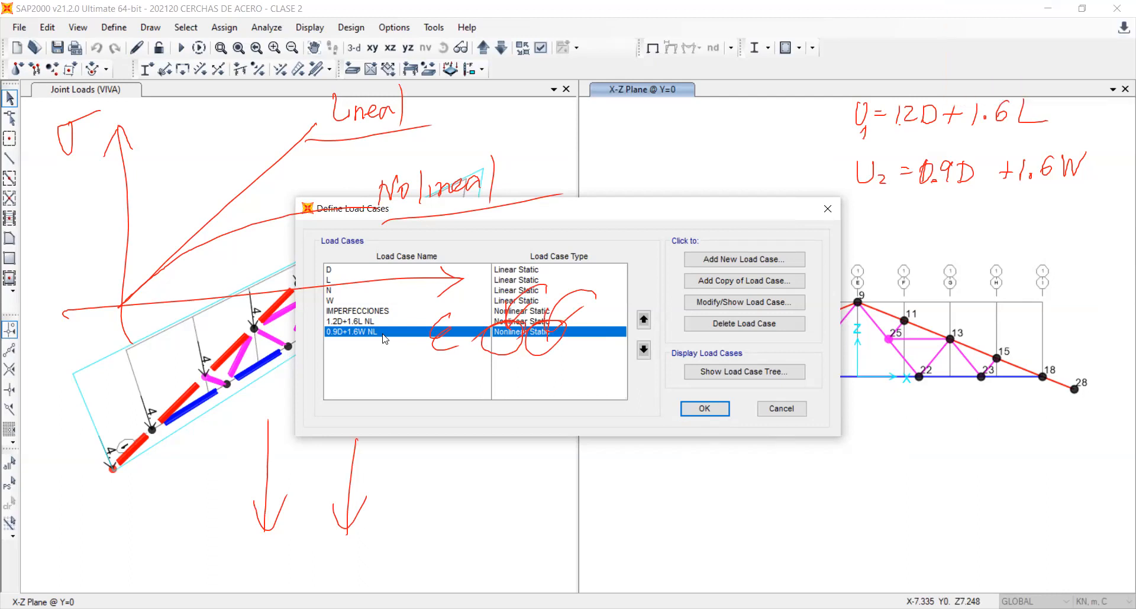
key(Escape)
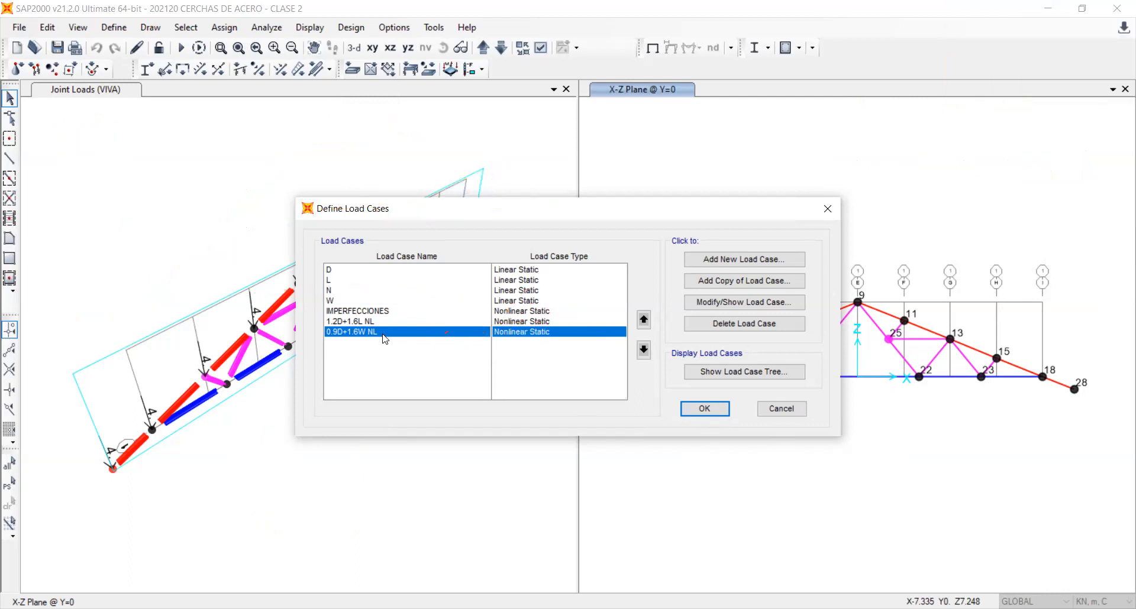
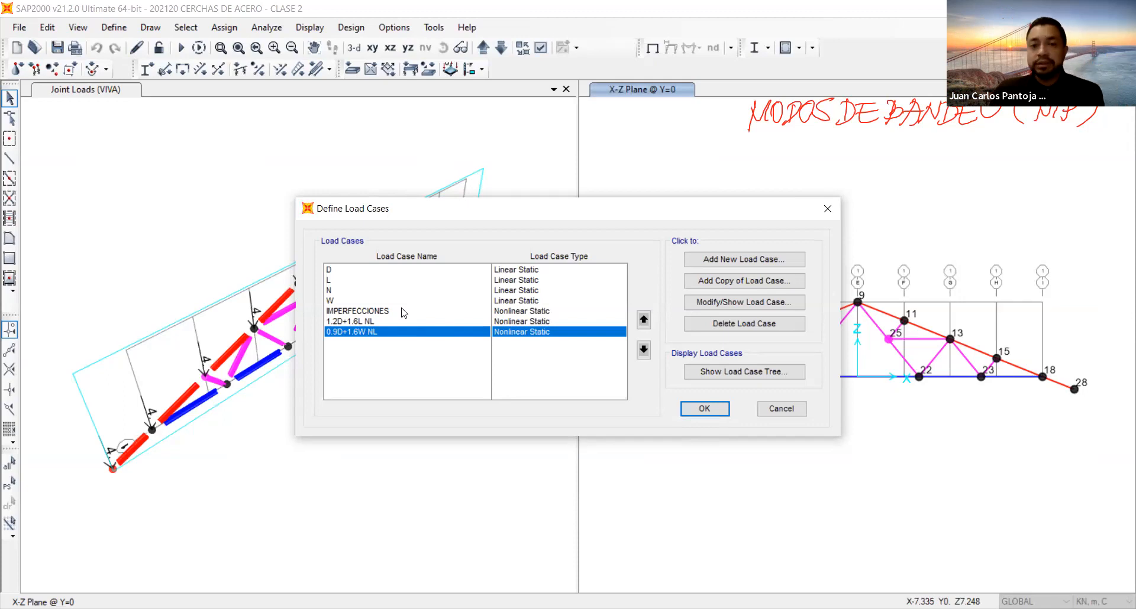
Start a new load case named 1.2D+1.6L MP.
click(376, 322)
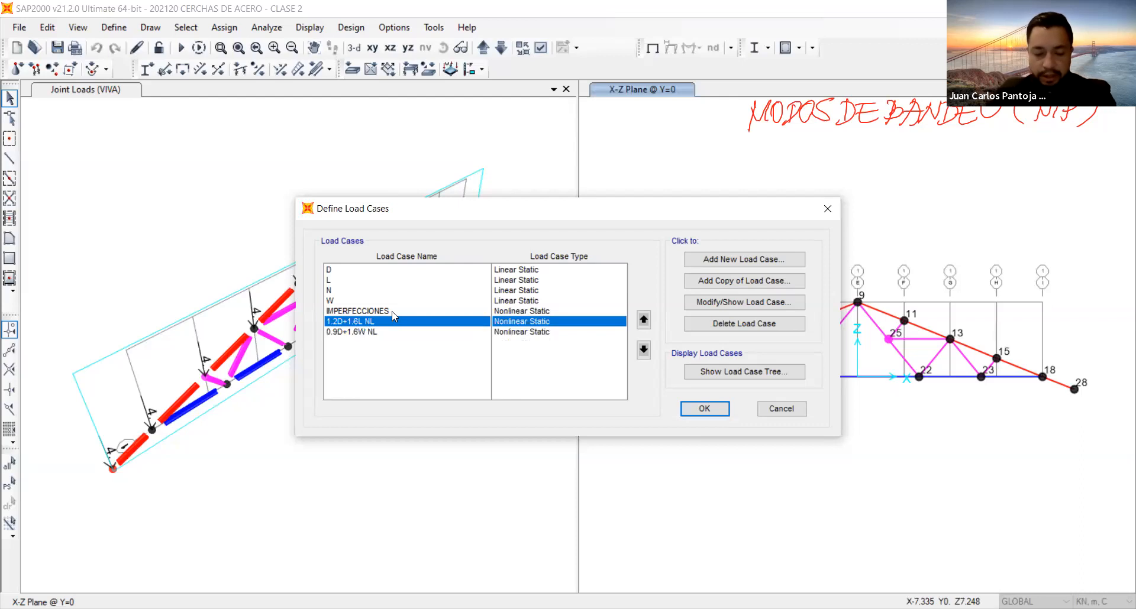
click(732, 259)
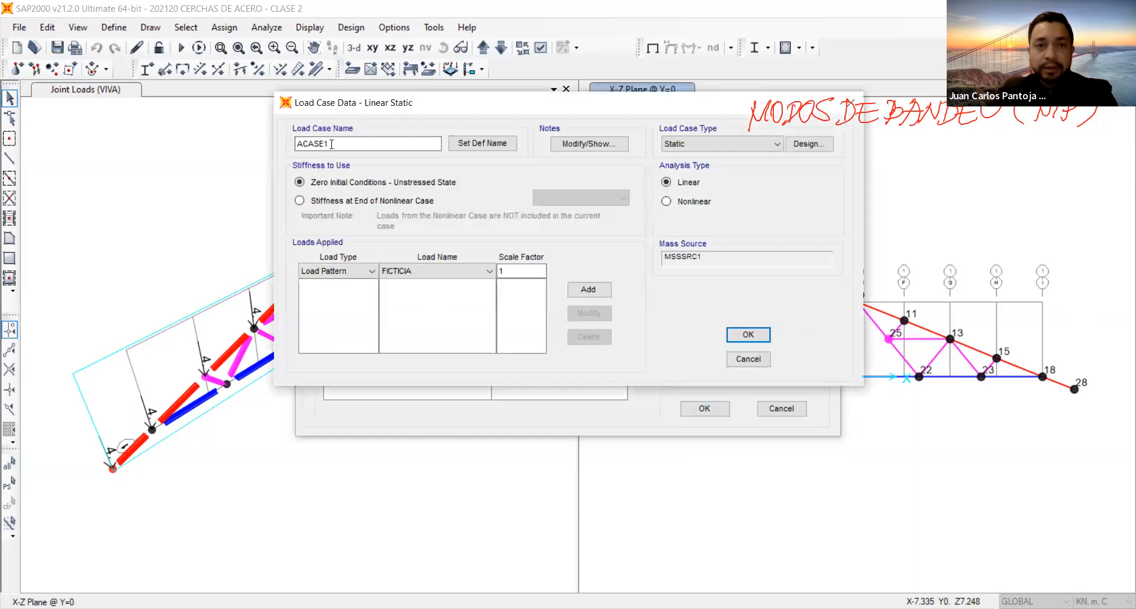
double_click(331, 144)
text(1.2)
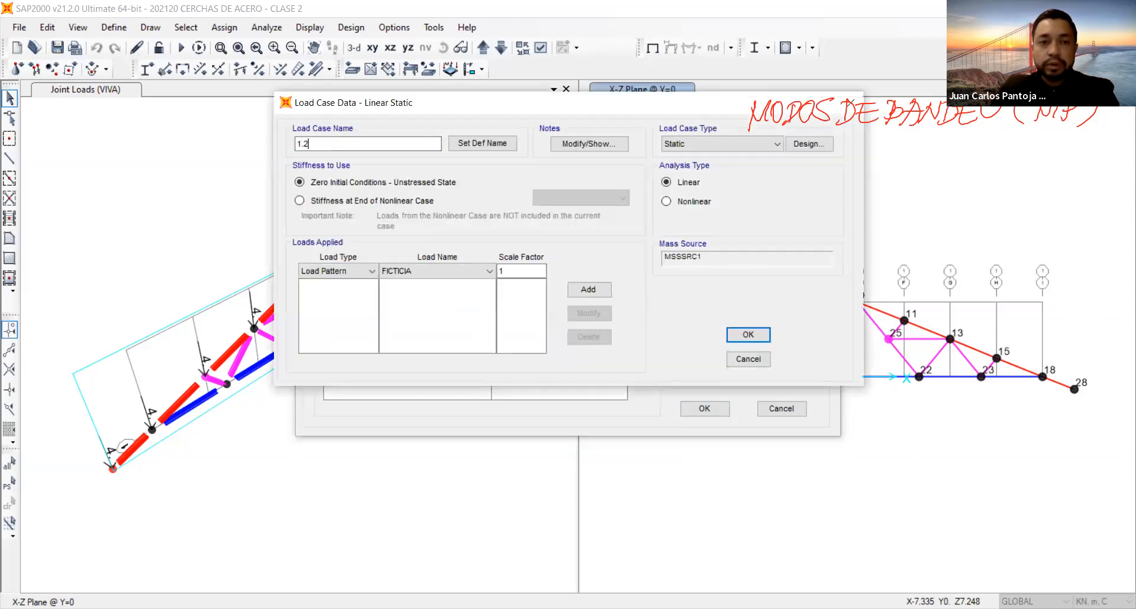
text(D+1)
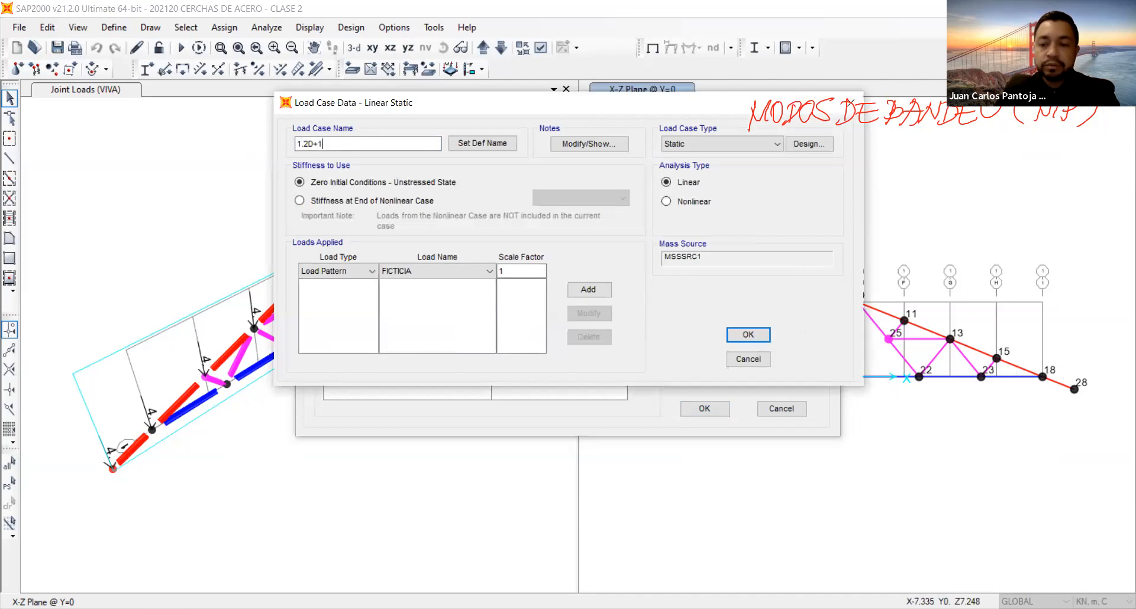
text(.6L)
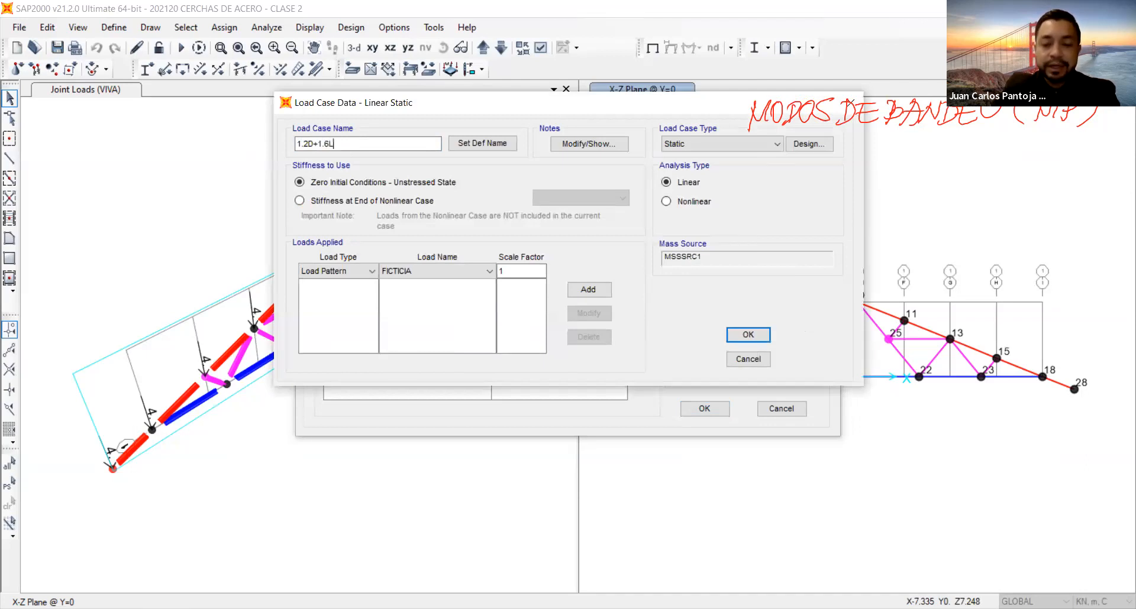
text( MP)
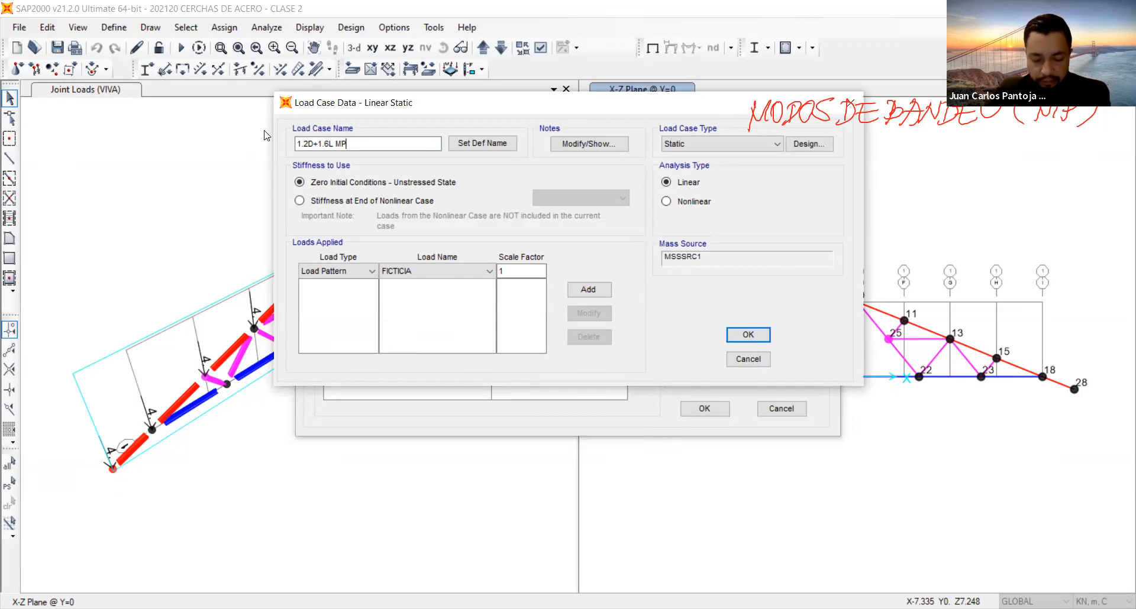
Make 1.2D+1.6L MP a Buckling case that uses the stiffness at the end of the IMPERFECCIONES case.
click(357, 200)
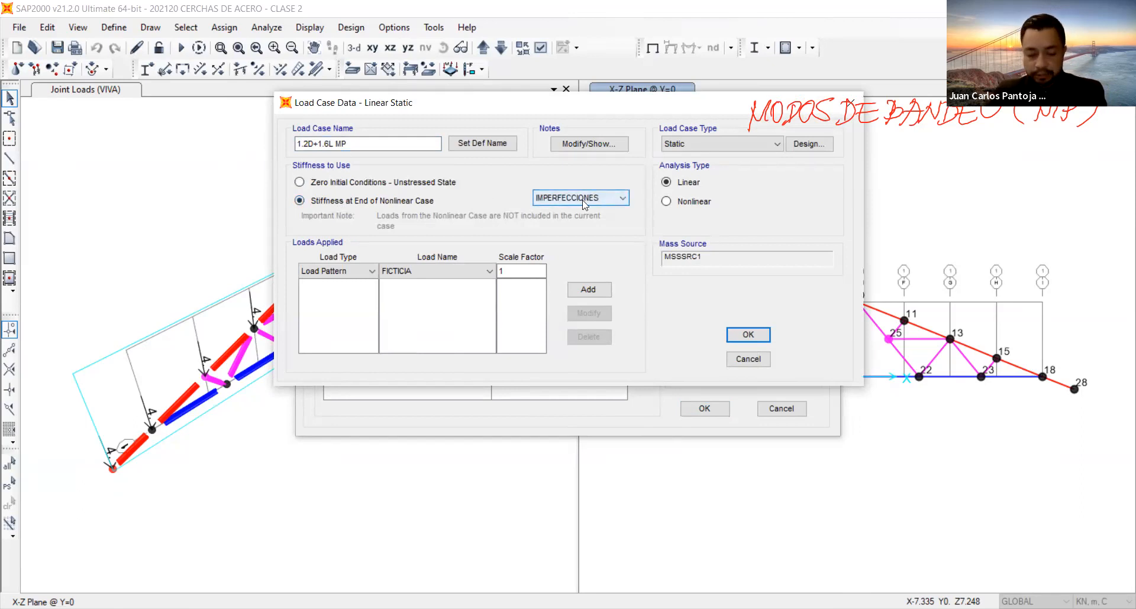
click(666, 202)
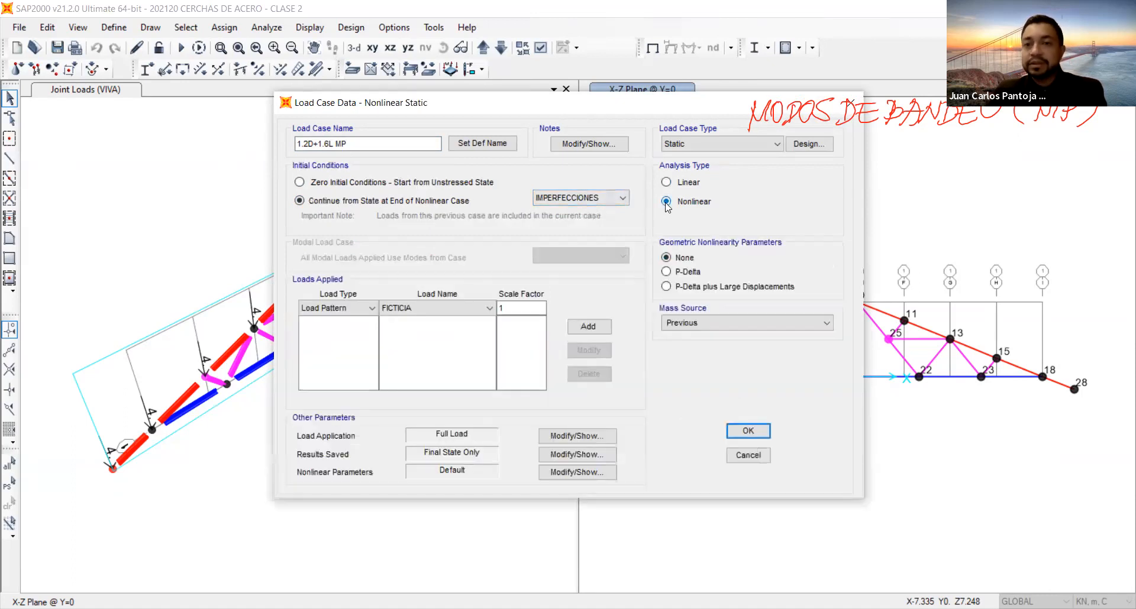
click(667, 272)
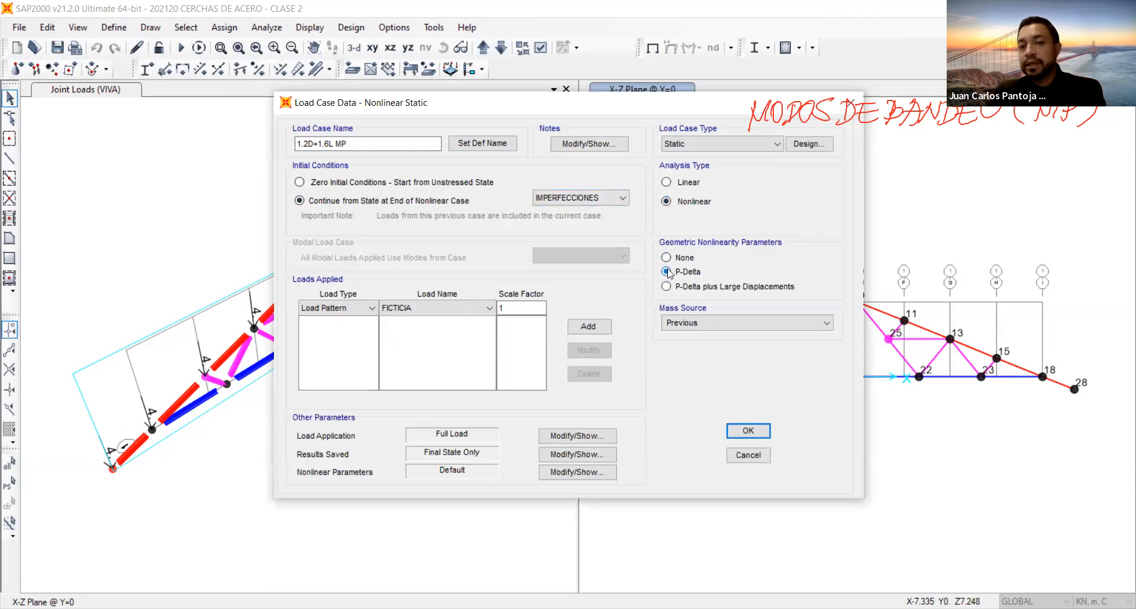
click(704, 146)
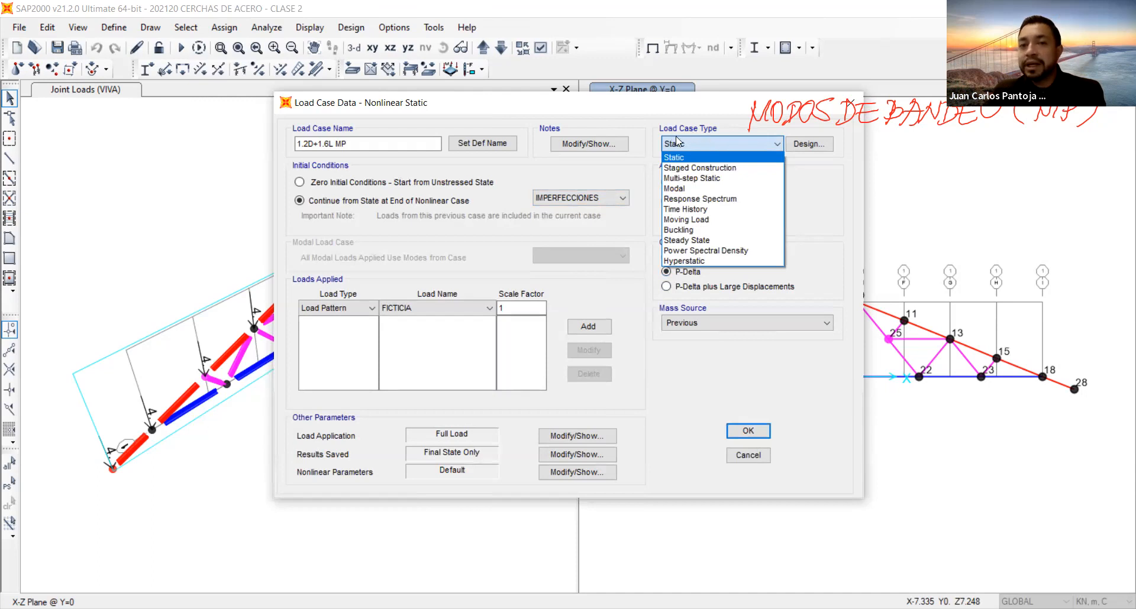
click(690, 232)
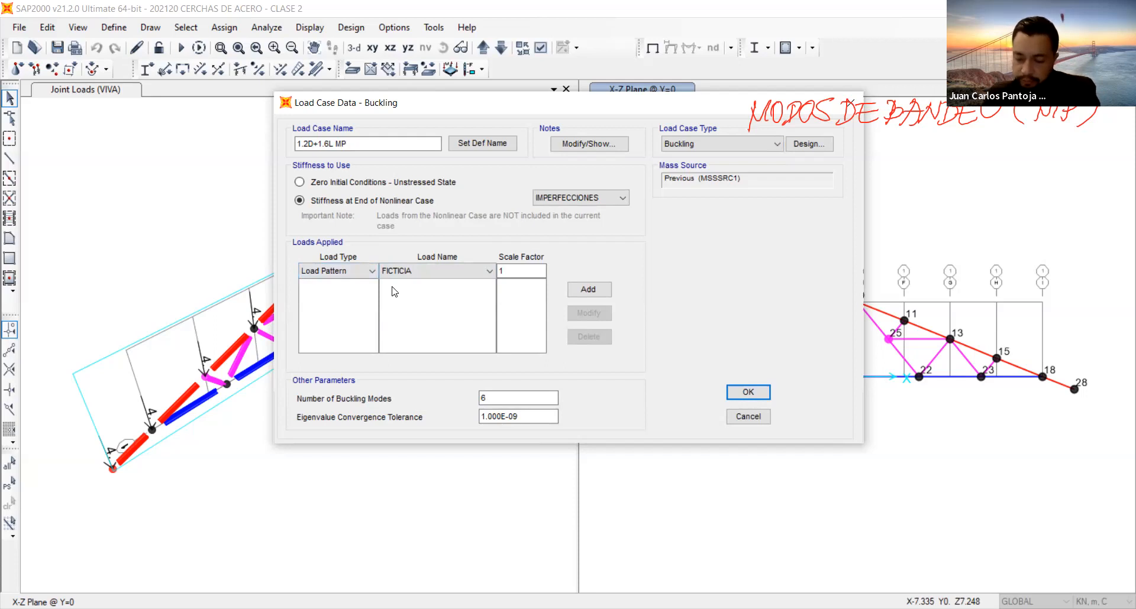
Add the MUERTA load pattern with a scale factor of 1.2 to the 1.2D+1.6L MP case.
click(406, 270)
click(420, 293)
click(527, 270)
text(.2)
click(588, 289)
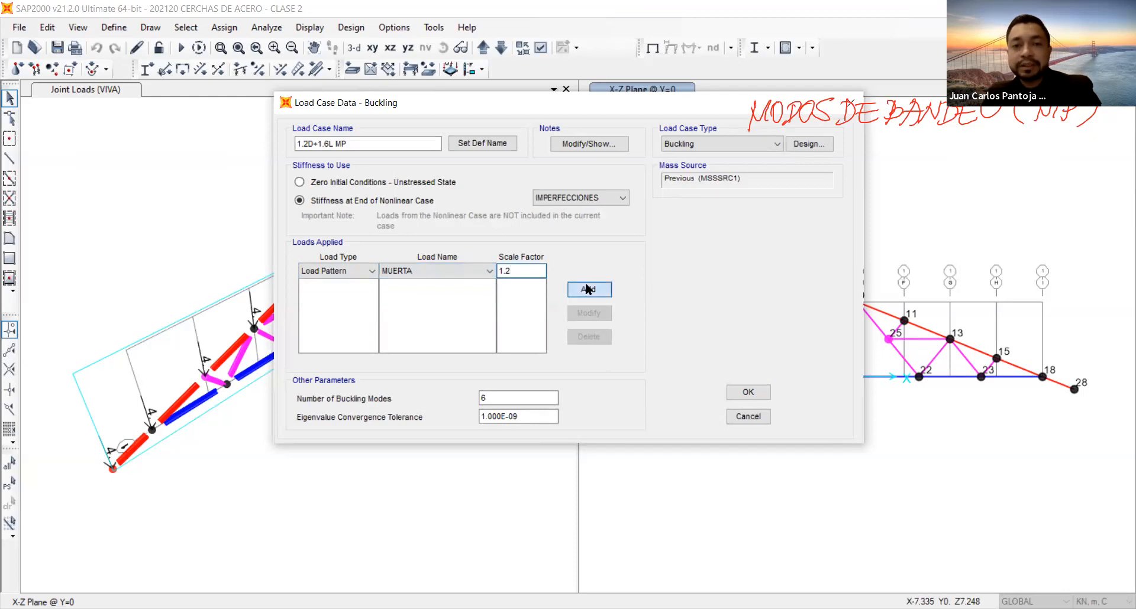
Add the VIVA load pattern with a scale factor of 1.6 to the 1.2D+1.6L MP case.
click(433, 275)
click(437, 300)
double_click(529, 272)
text(1.6)
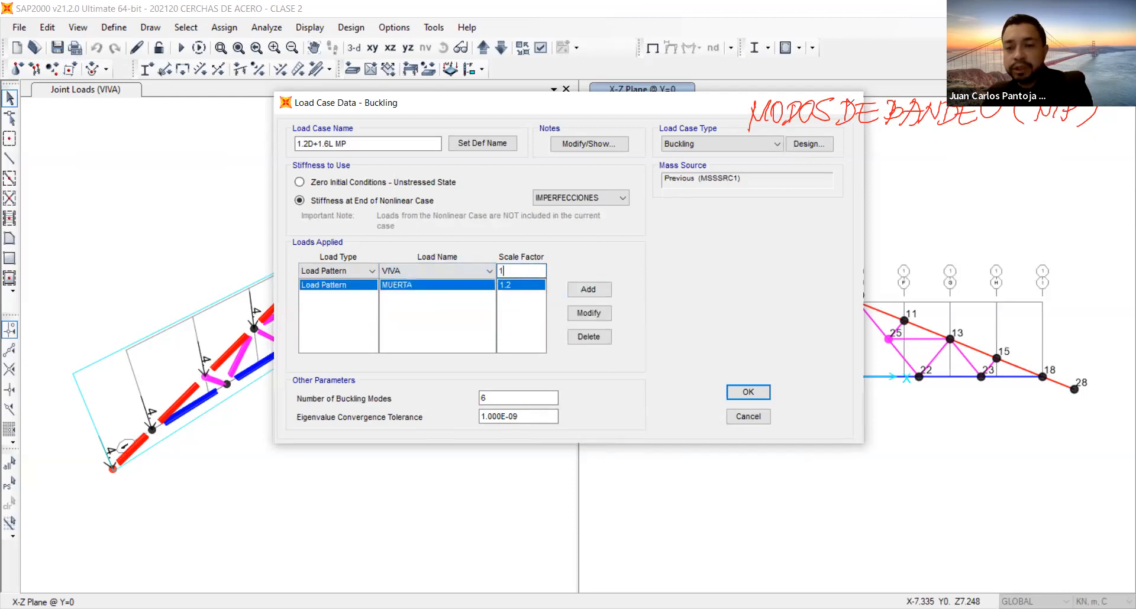
click(583, 290)
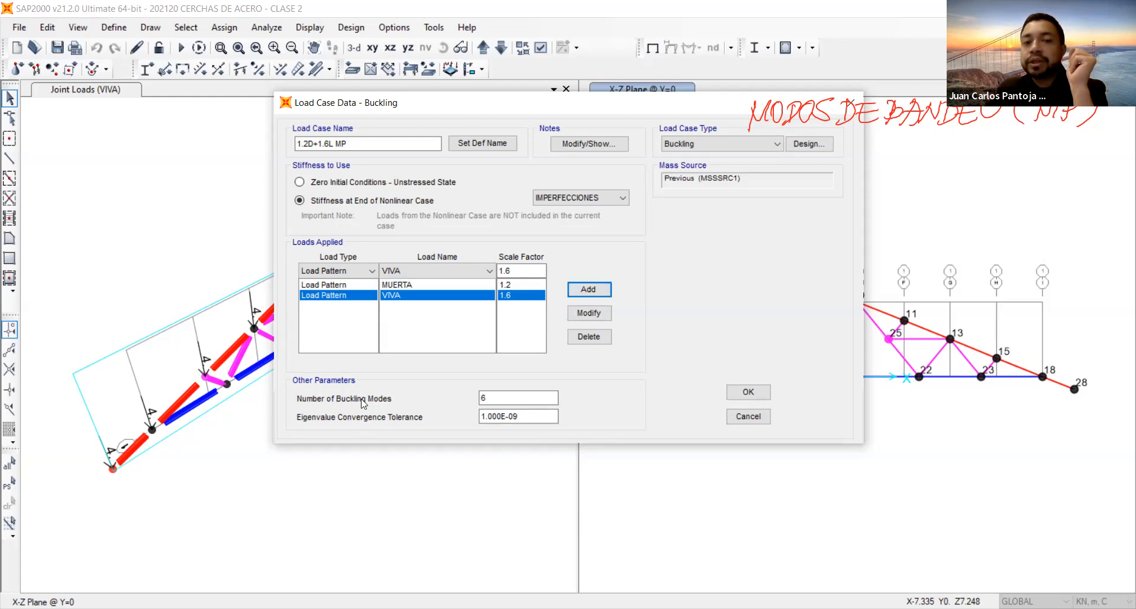
Set the number of buckling modes to 30 and save the 1.2D+1.6L MP case.
double_click(494, 396)
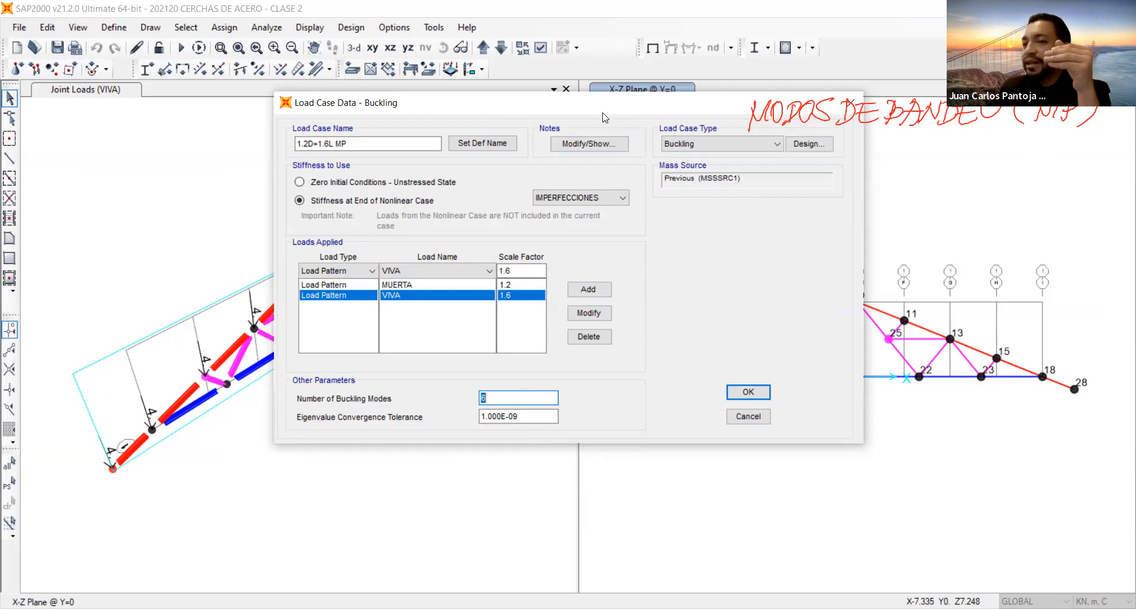
drag(607, 110, 605, 117)
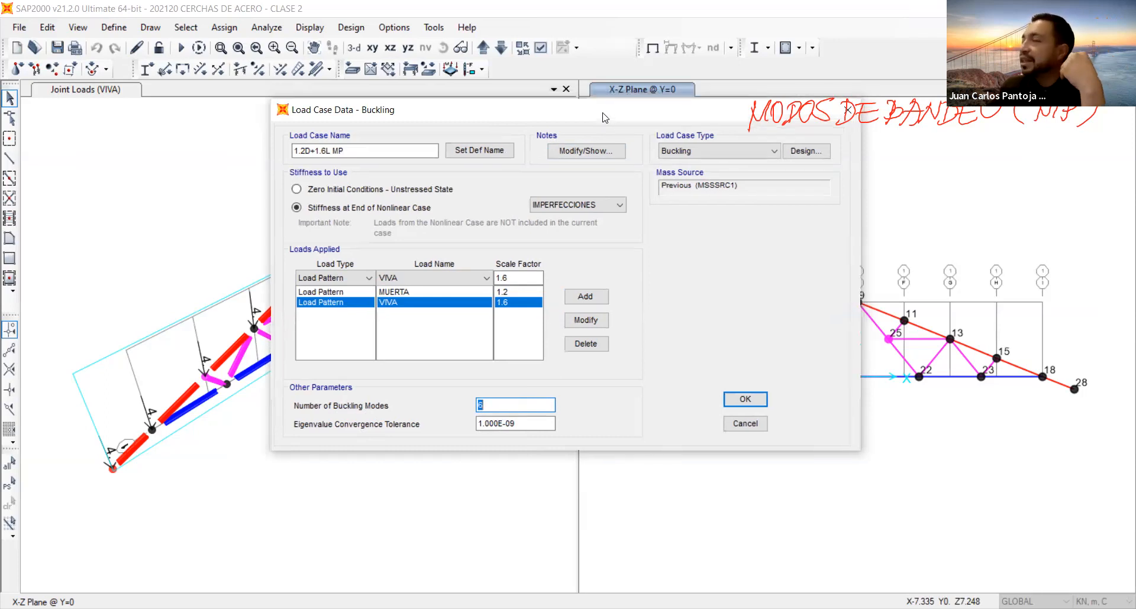
text(30)
click(533, 419)
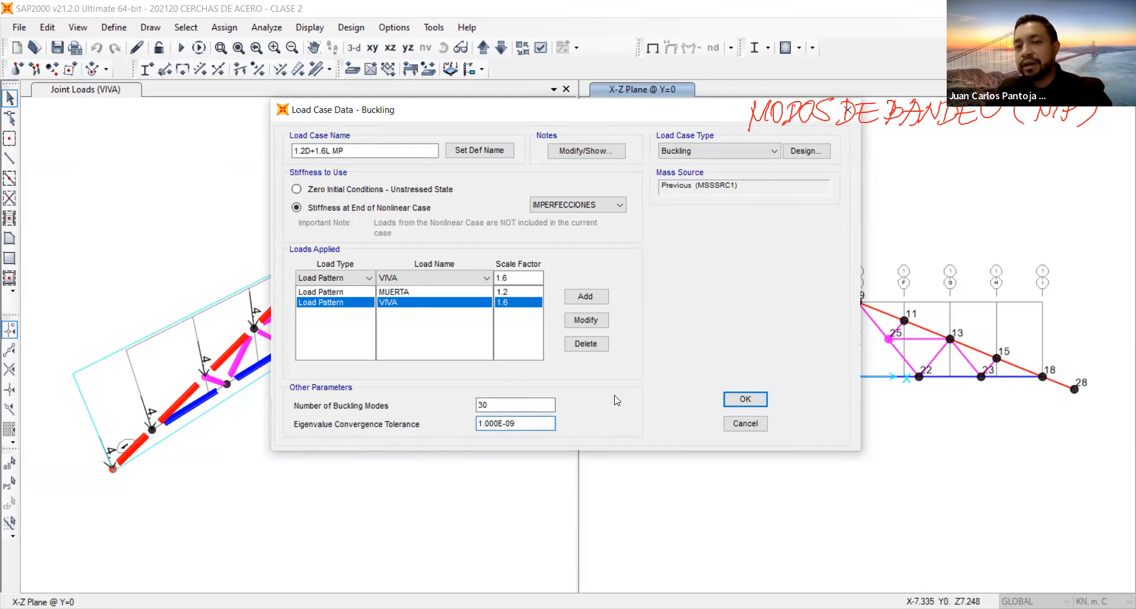
click(741, 399)
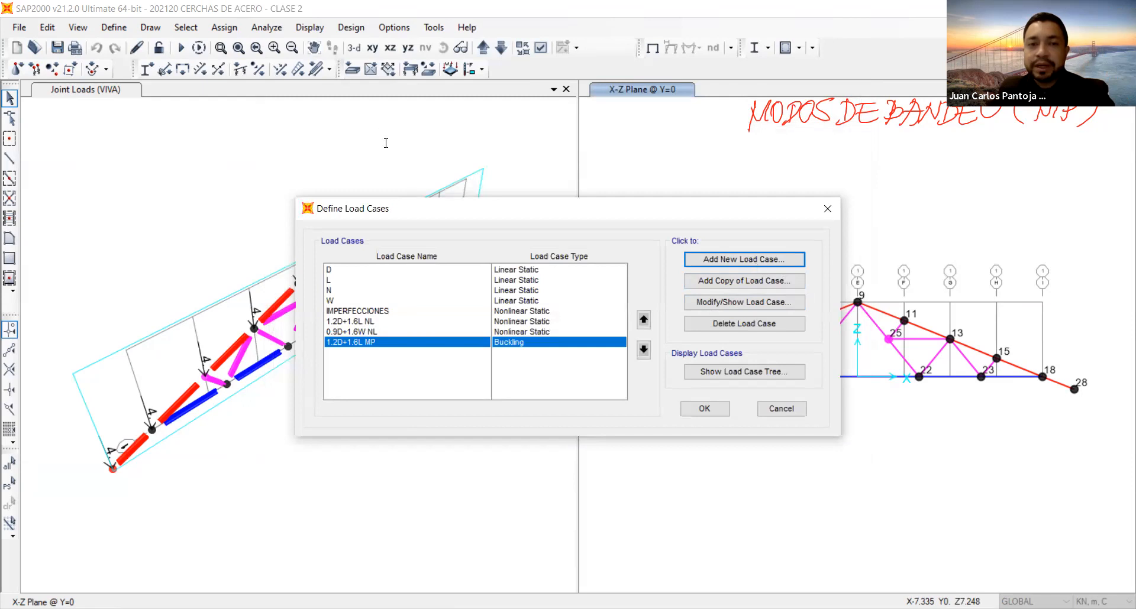
Start a new load case named 0.9D+1.6W MP.
click(755, 265)
text(0.9D+1.6W)
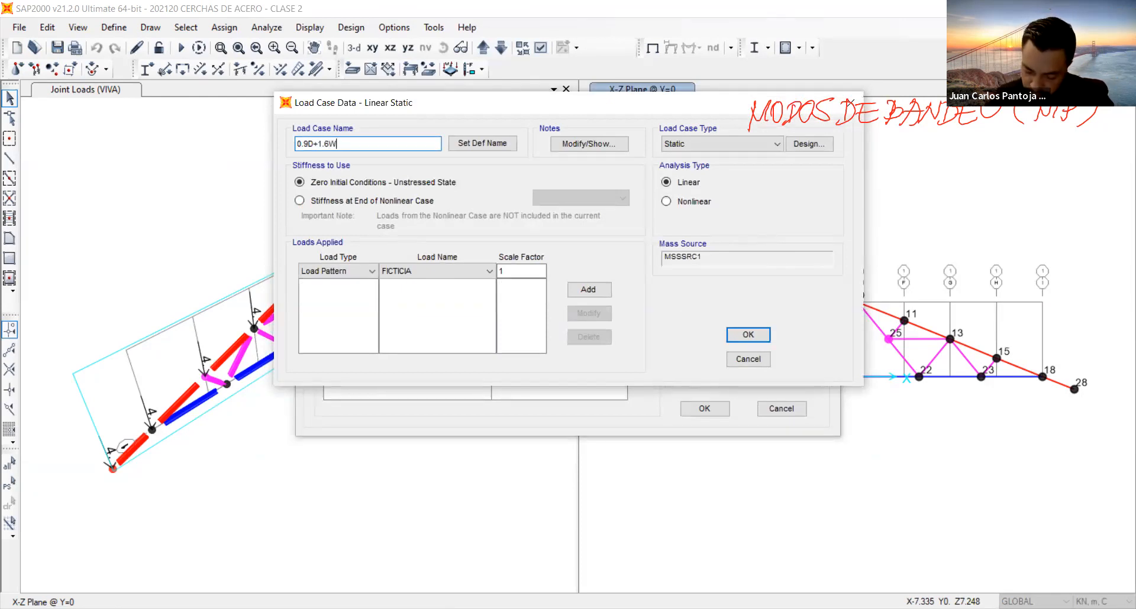
text( MP)
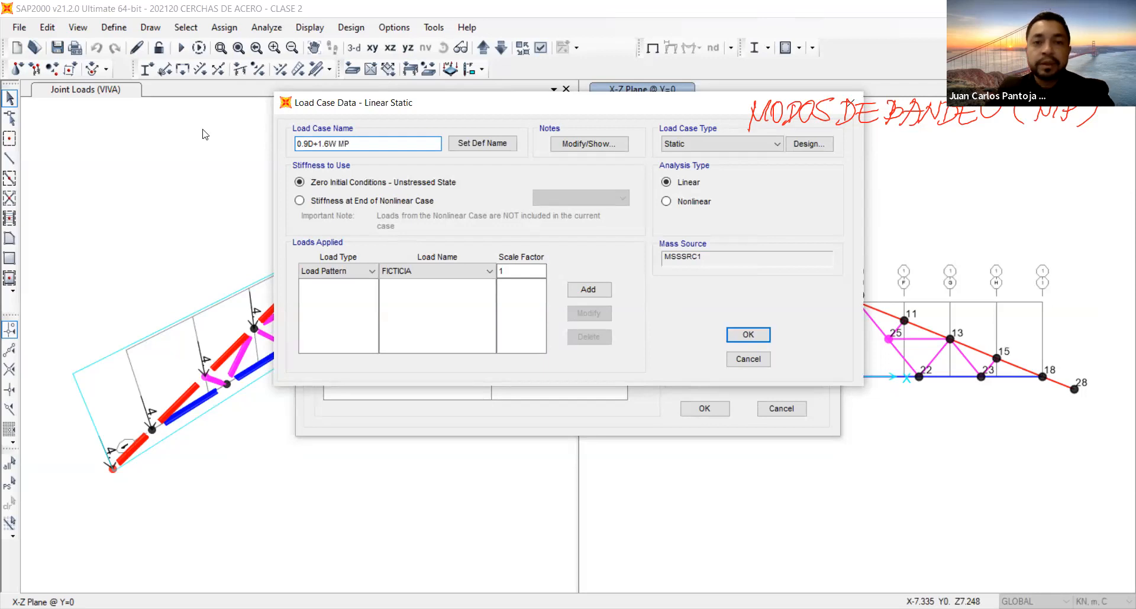
Make 0.9D+1.6W MP a Buckling case that uses the stiffness at the end of the IMPERFECCIONES case.
click(397, 202)
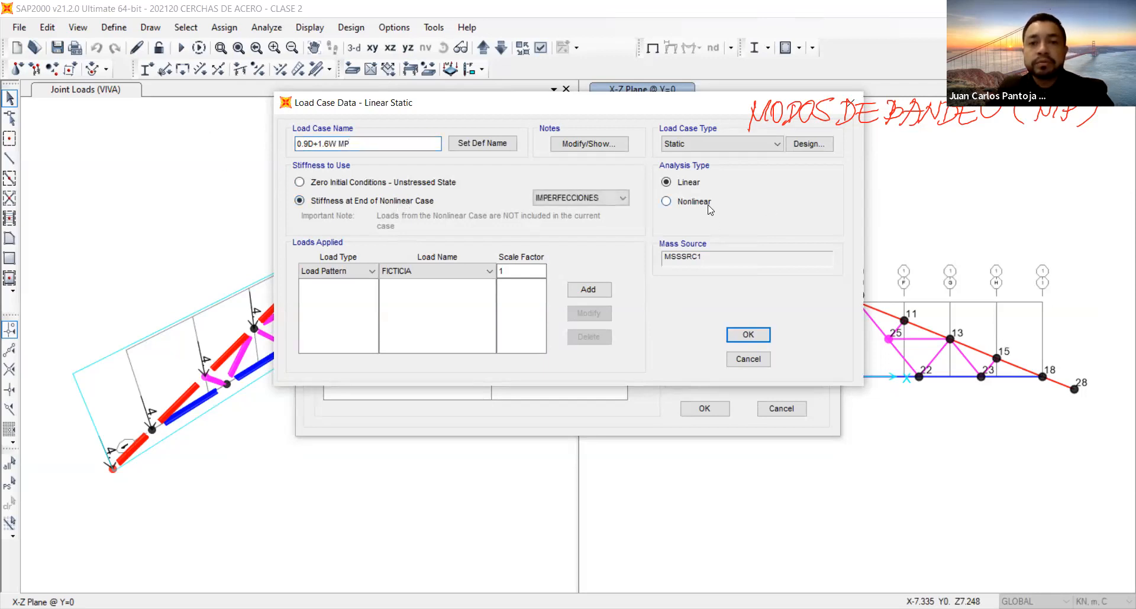
click(715, 148)
click(711, 230)
Add the MUERTA load pattern with a scale factor of 0.9 to the 0.9D+1.6W MP case.
click(426, 272)
click(426, 303)
key(Tab)
text(0.9)
click(587, 289)
Add the VIENTO load pattern with a scale factor of 1.6 to the 0.9D+1.6W MP case.
click(434, 271)
click(432, 307)
key(Tab)
text(1.6)
click(601, 294)
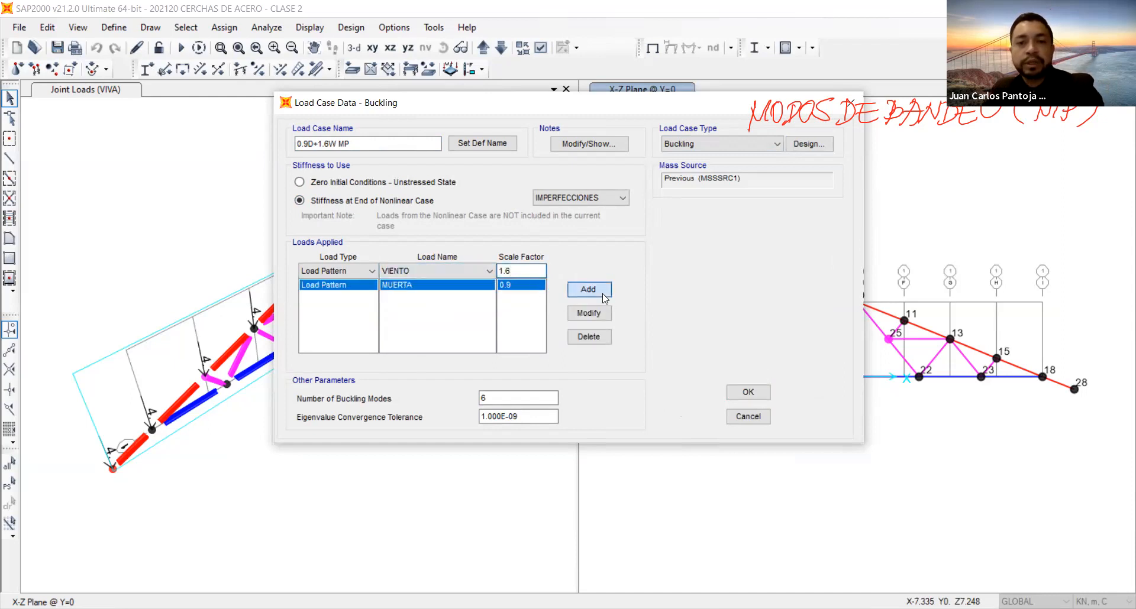
Set the number of buckling modes to 30 and save the 0.9D+1.6W MP case.
double_click(481, 397)
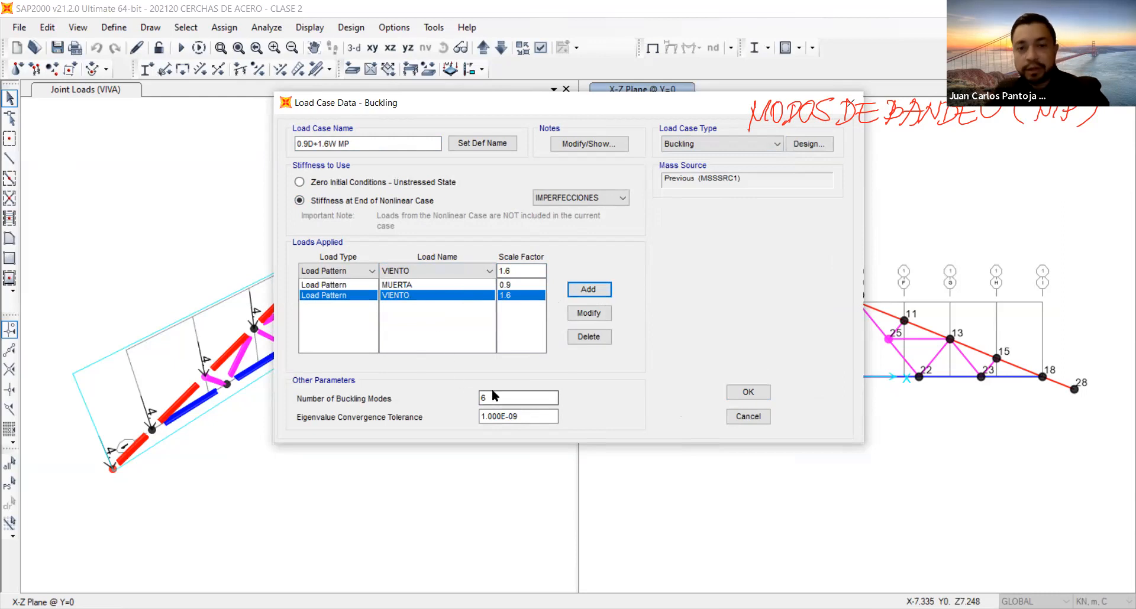
text(30)
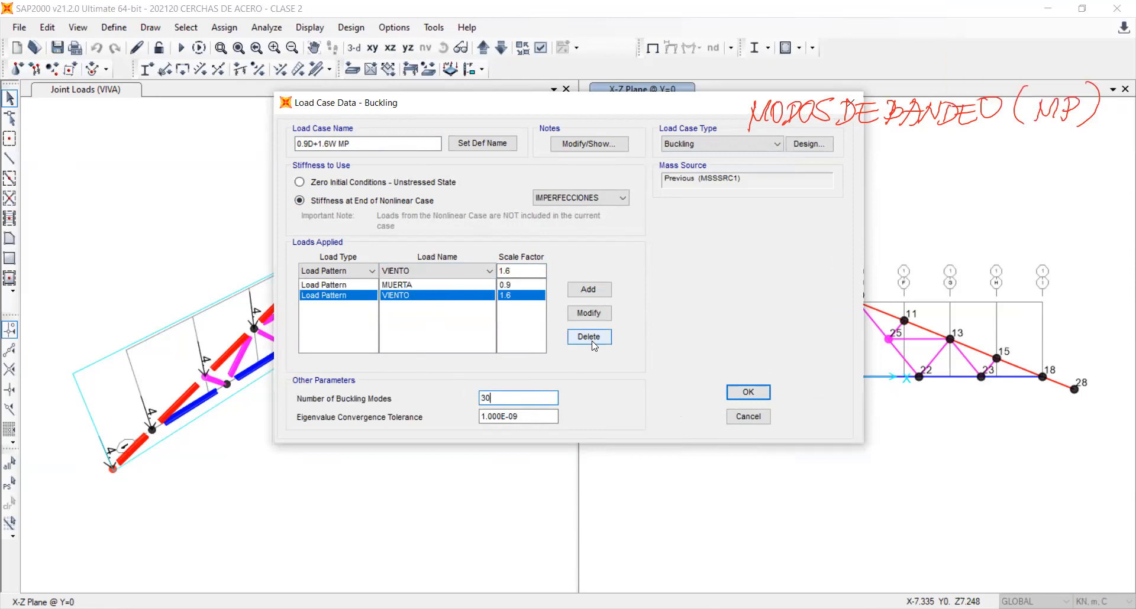
click(747, 394)
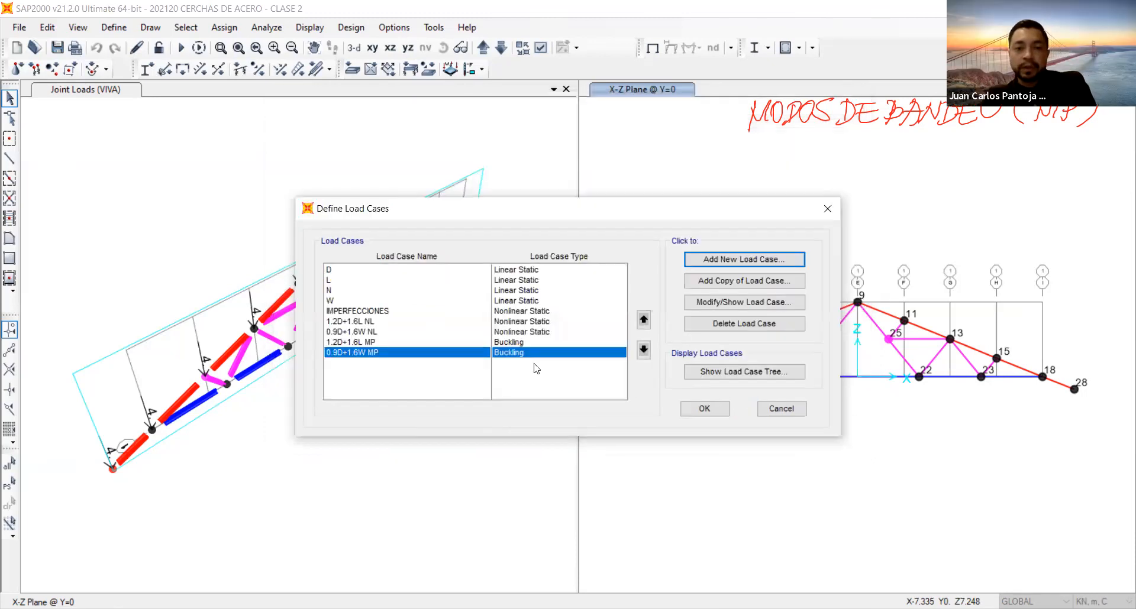
Go over the nonlinear and buckling versions of both combinations in the load case list and accept the load case definitions.
click(368, 322)
click(364, 332)
click(360, 322)
click(362, 332)
click(359, 322)
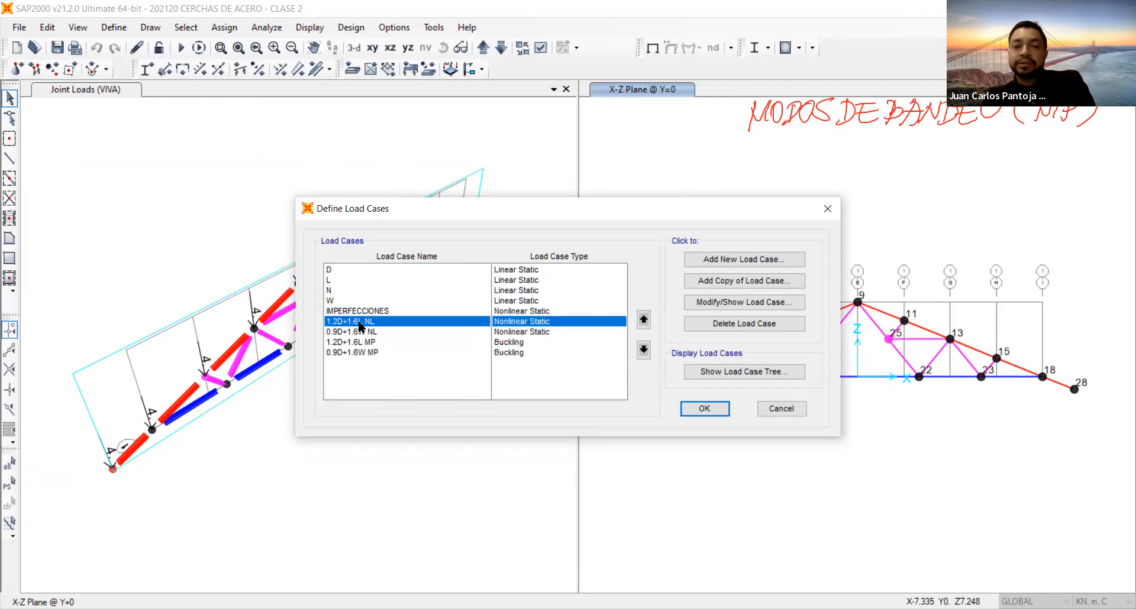
click(361, 332)
click(357, 322)
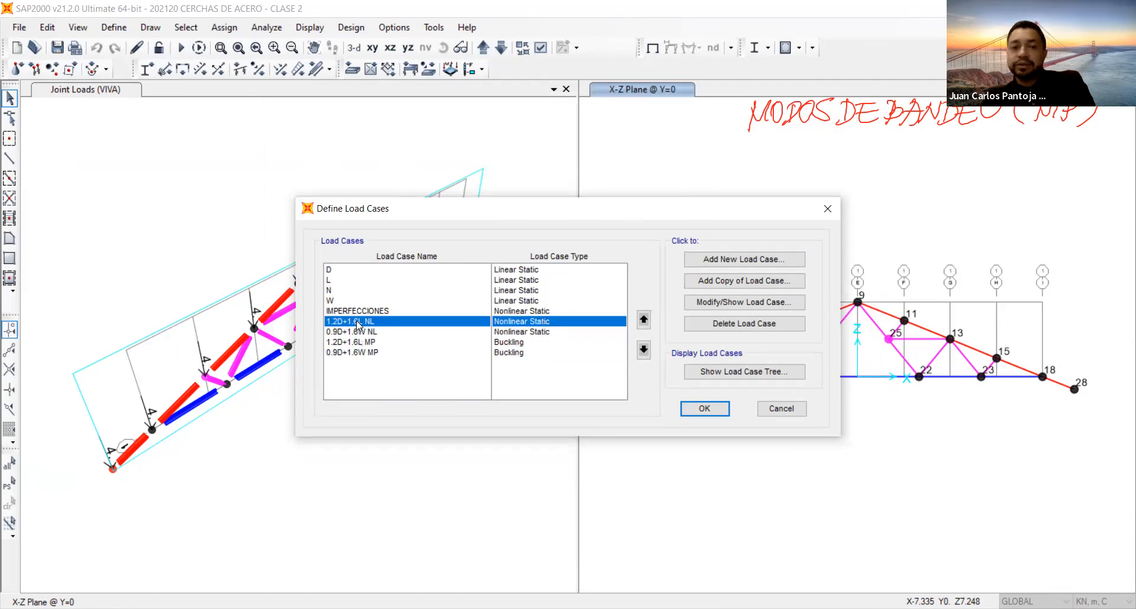
click(360, 332)
click(359, 323)
click(358, 332)
click(358, 343)
click(357, 352)
click(355, 344)
click(355, 353)
click(357, 343)
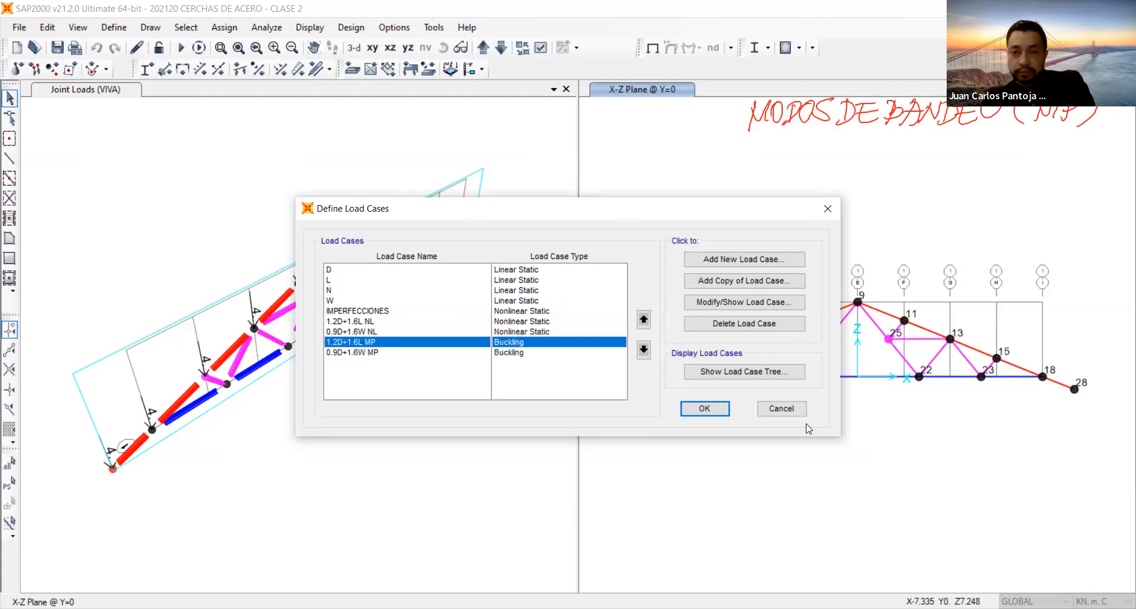
click(704, 409)
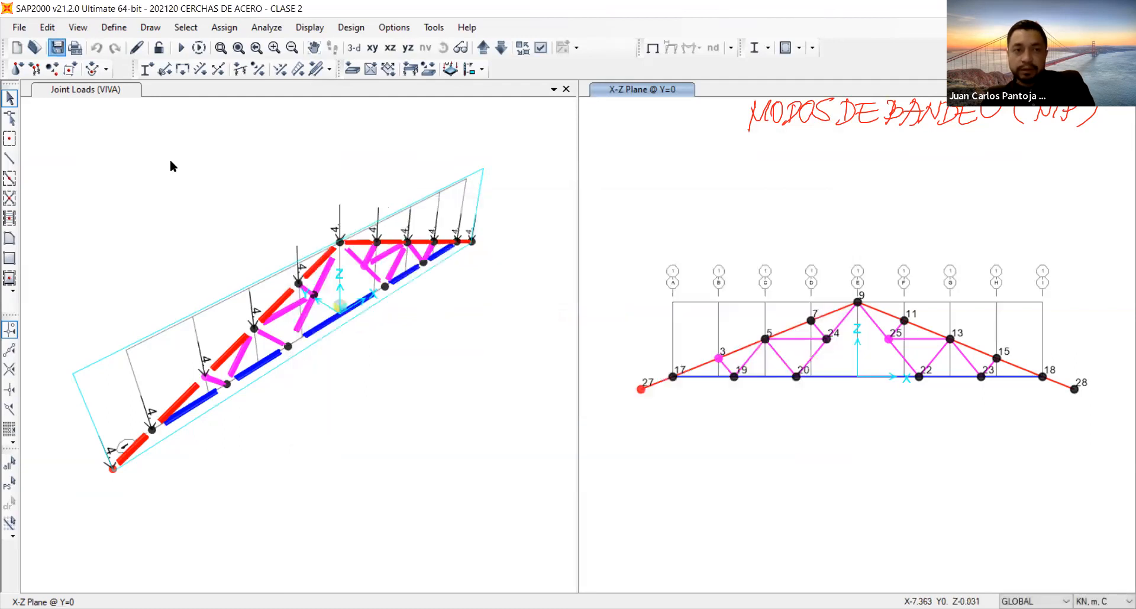
Create a new linear-add load combination named 1.2D+1.6L LINEAL.
click(382, 285)
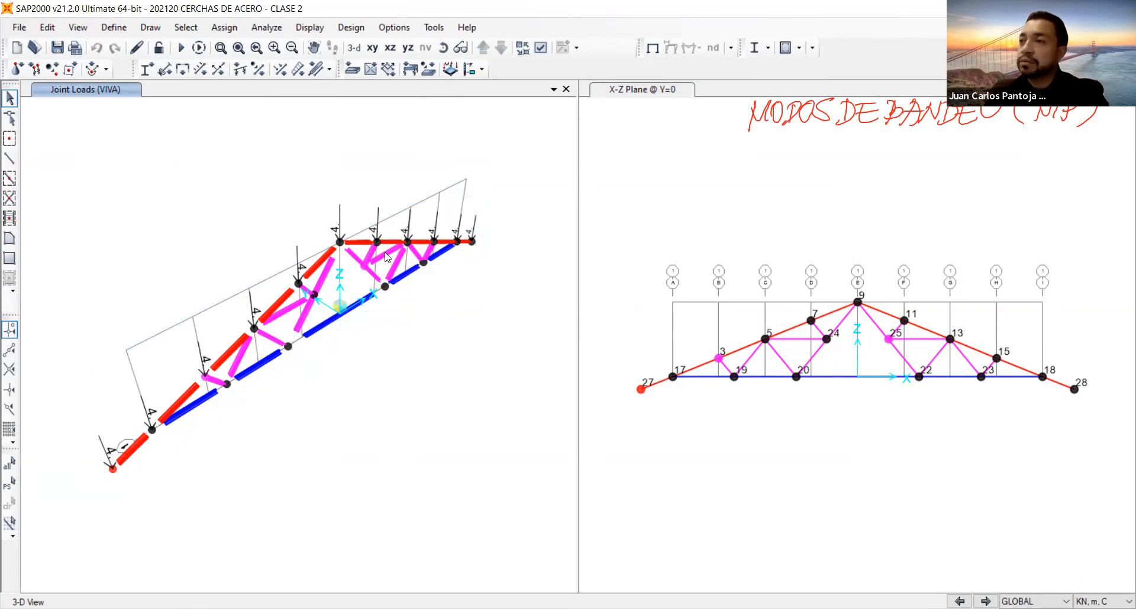
click(111, 30)
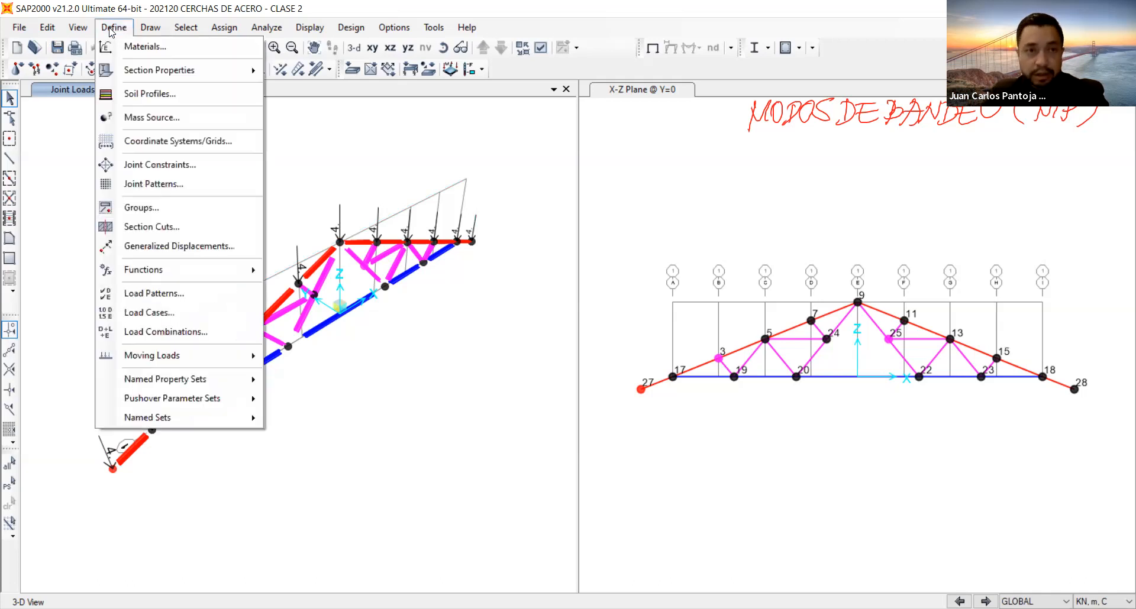
click(218, 329)
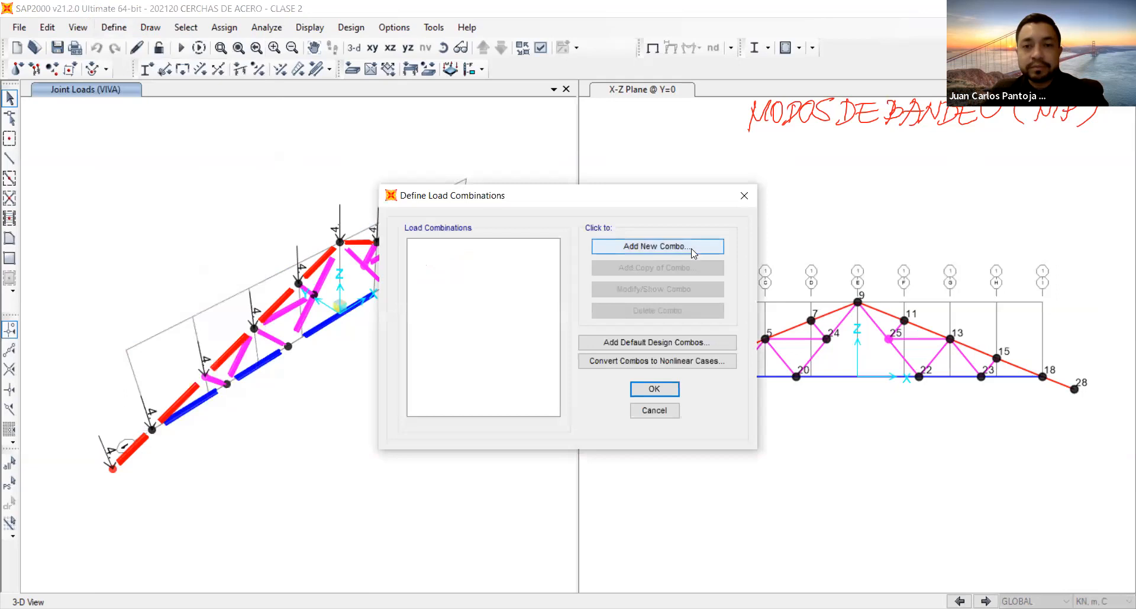
click(691, 246)
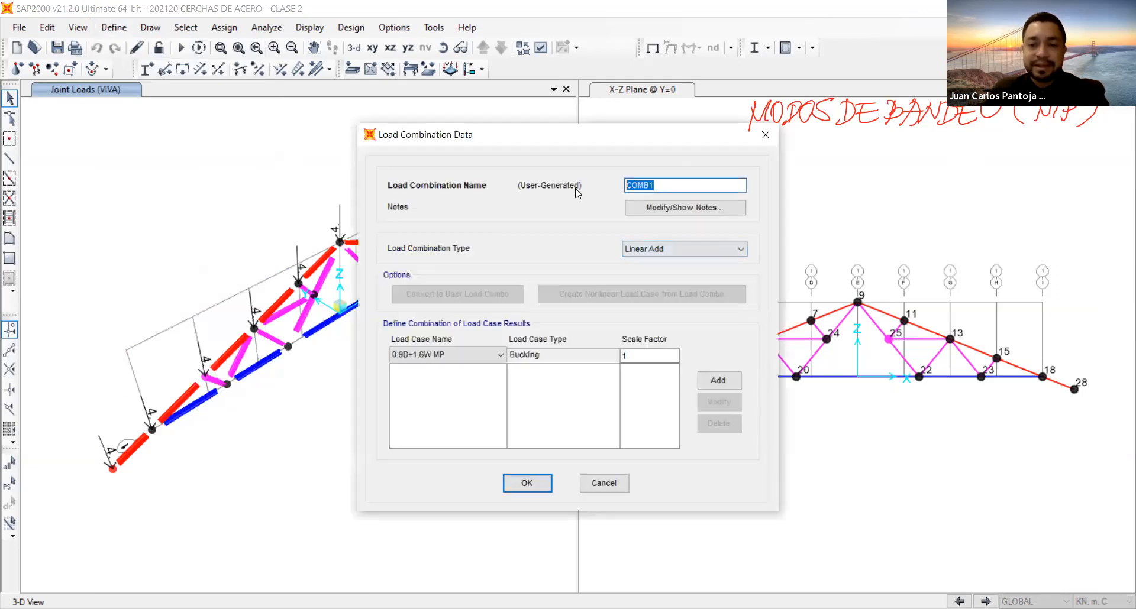
text(1.2)
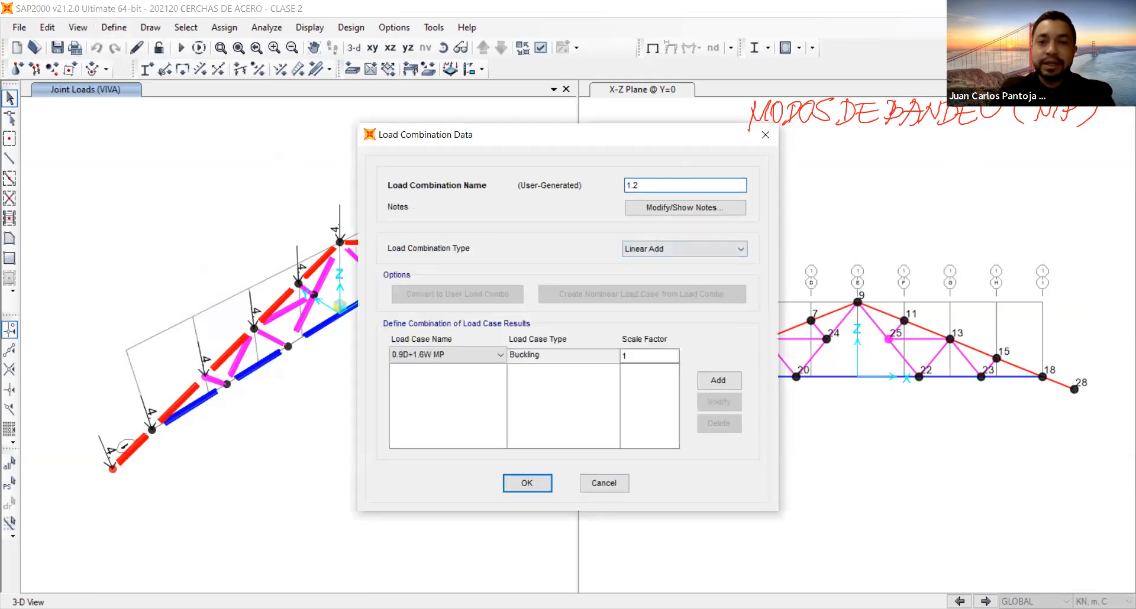
text(D+1.6)
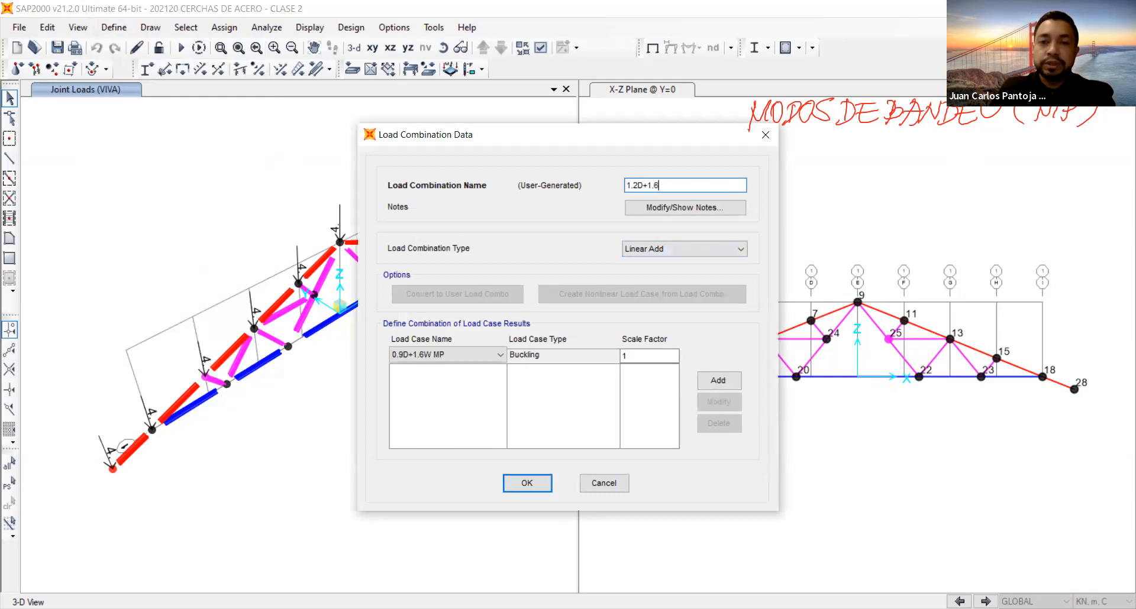
text(L L)
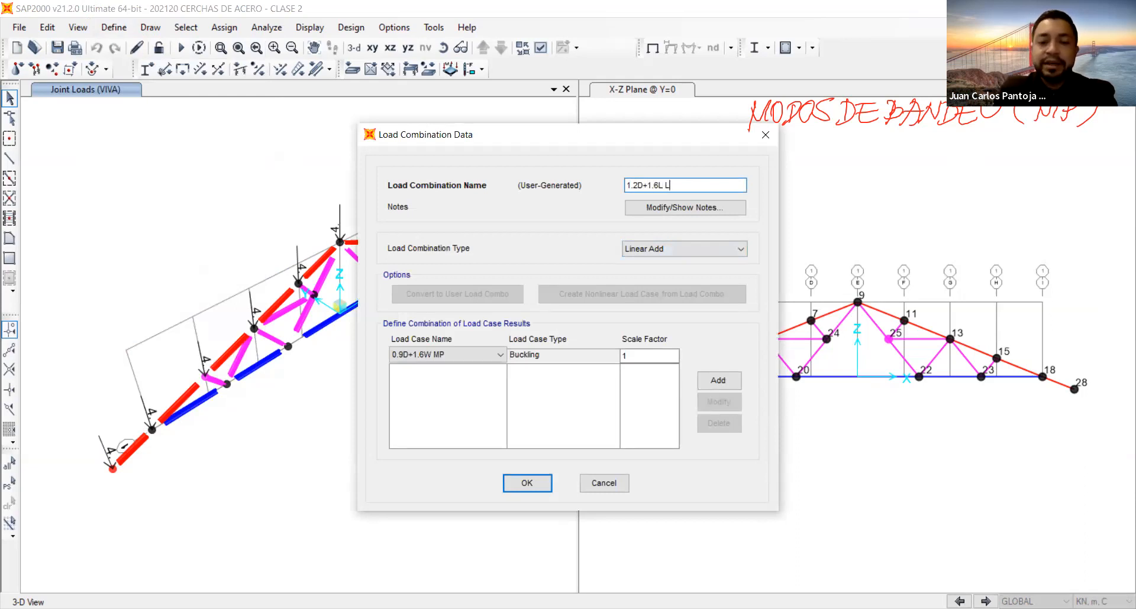
text(INEAL)
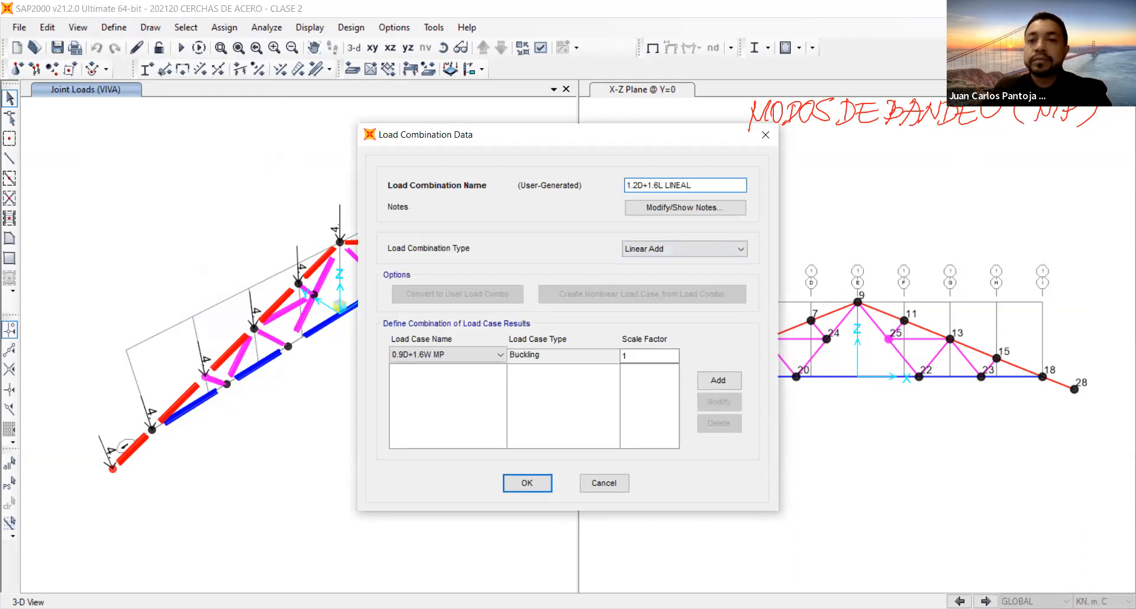
double_click(686, 185)
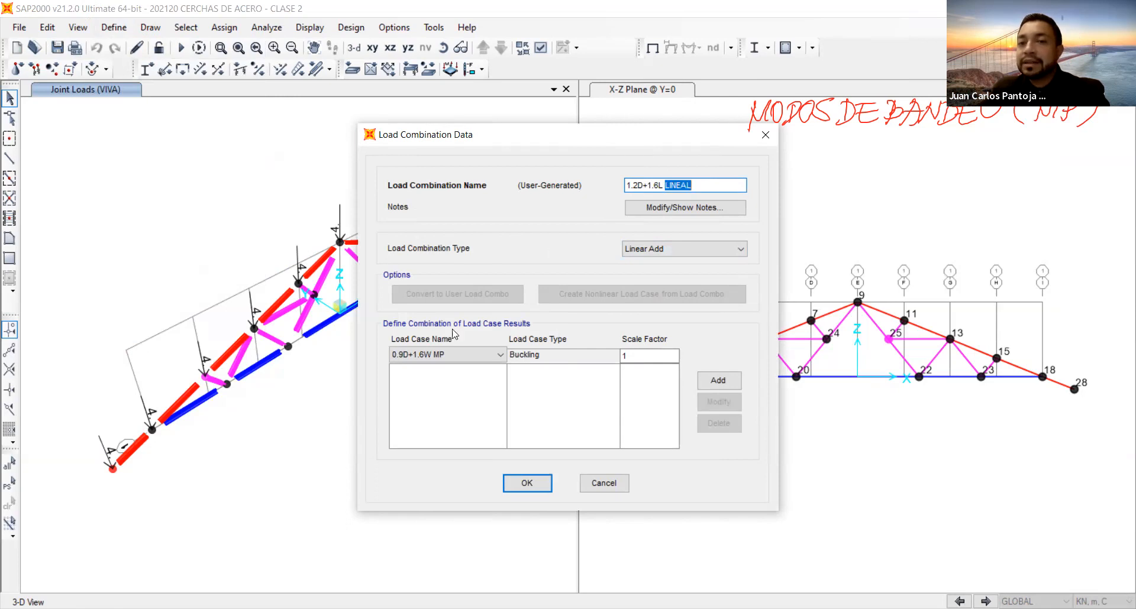
Add load case D with a scale factor of 1.2 to the 1.2D+1.6L LINEAL combination.
click(471, 355)
click(449, 416)
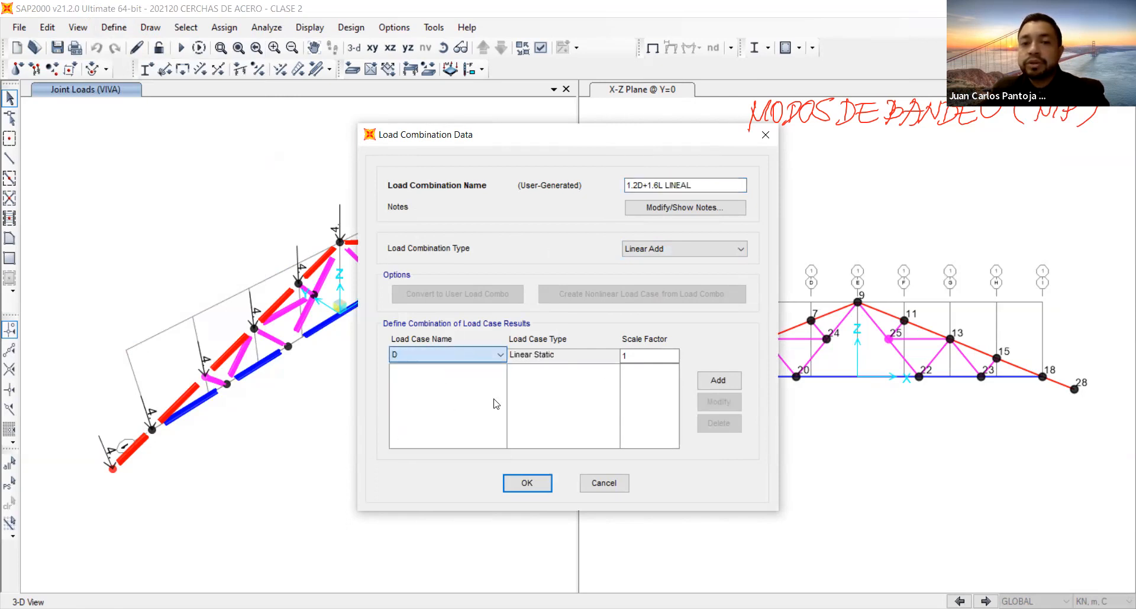
double_click(651, 355)
text(1.2)
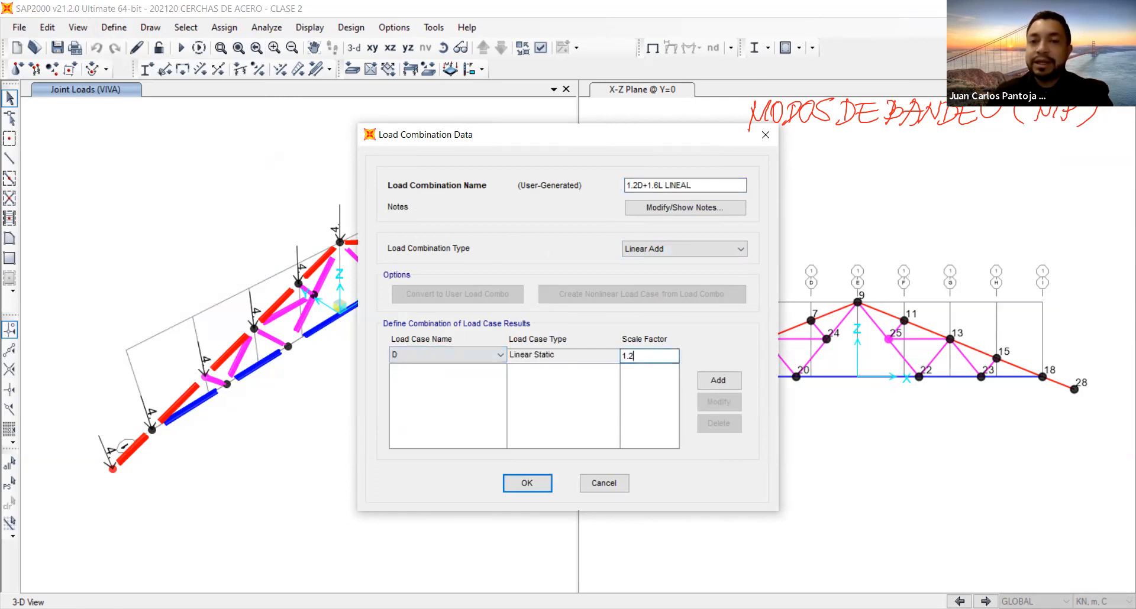
click(718, 381)
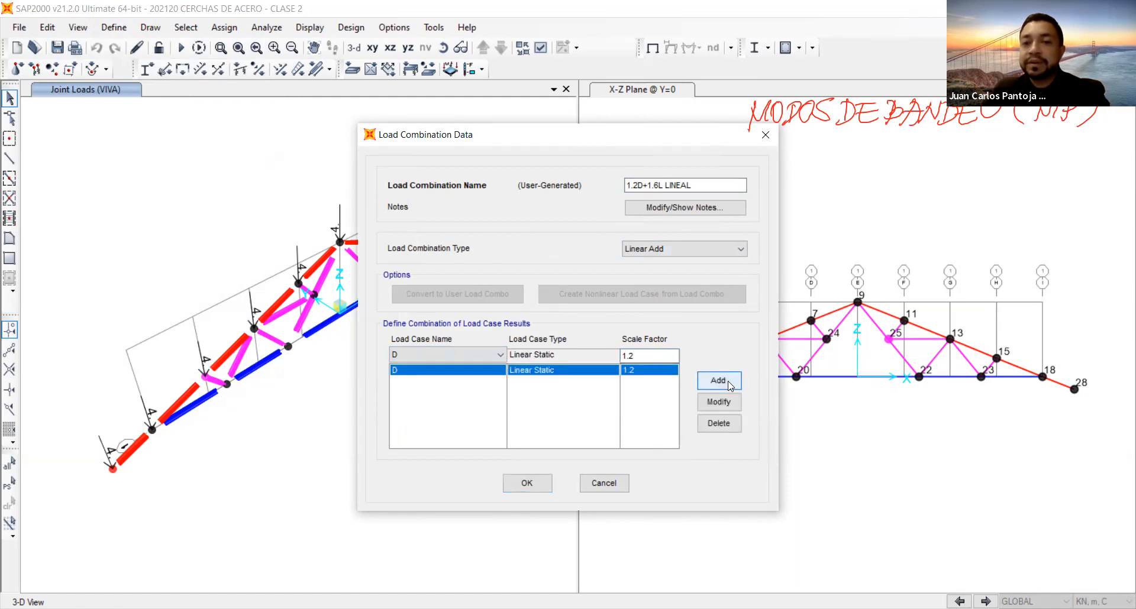
Add load case L with a scale factor of 1.6 to the 1.2D+1.6L LINEAL combination and save it.
click(460, 355)
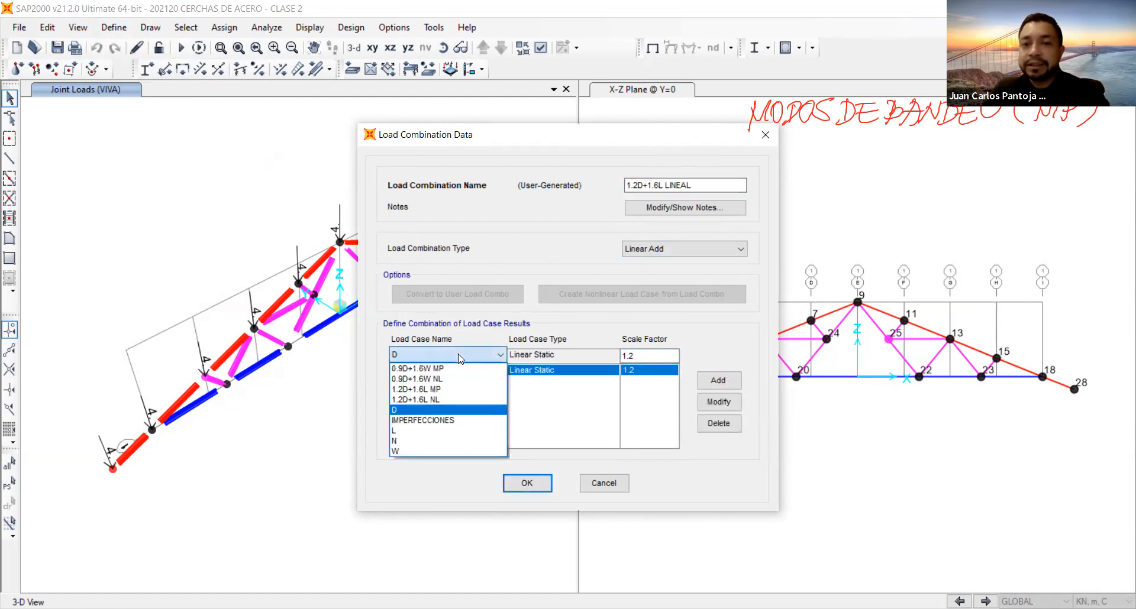
click(441, 431)
click(645, 357)
double_click(650, 354)
text(1.6)
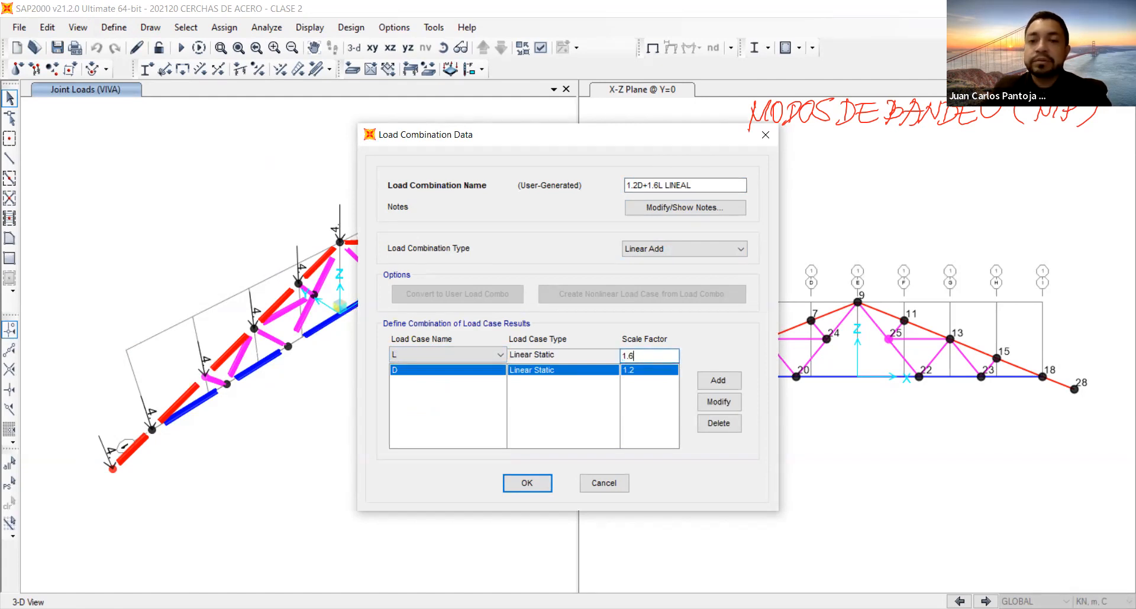
click(708, 377)
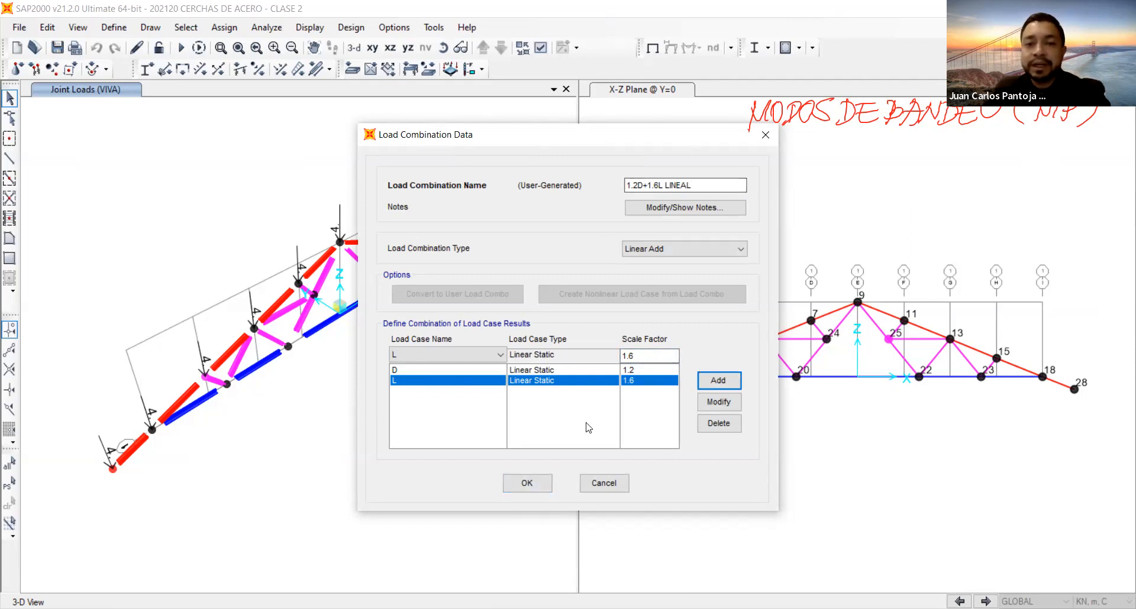
click(525, 491)
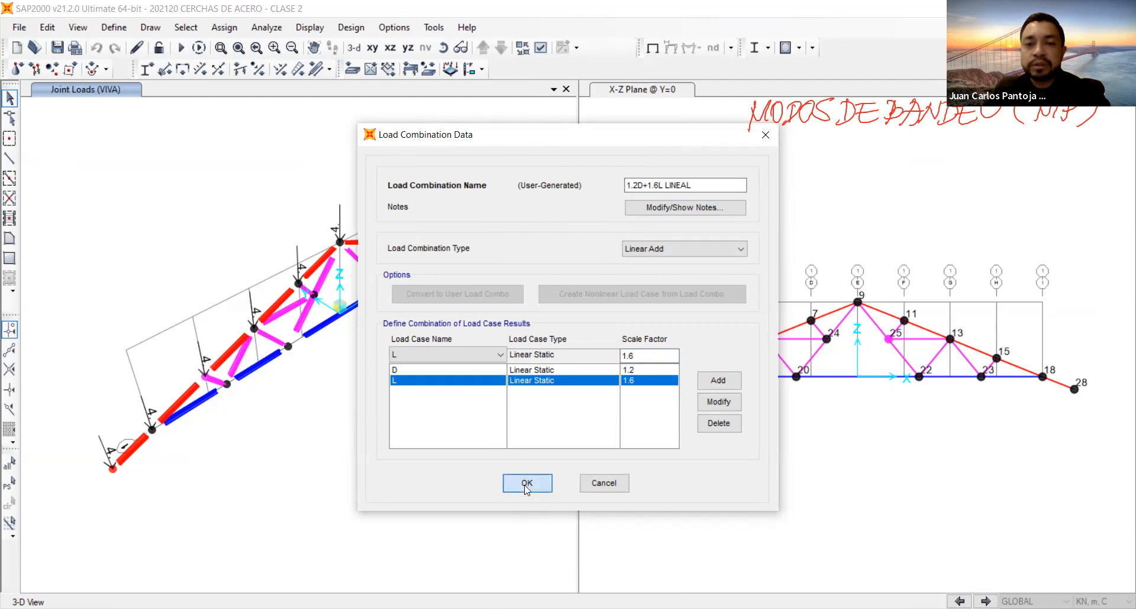
Create another linear-add load combination named 0.9D+1.6W.
click(642, 256)
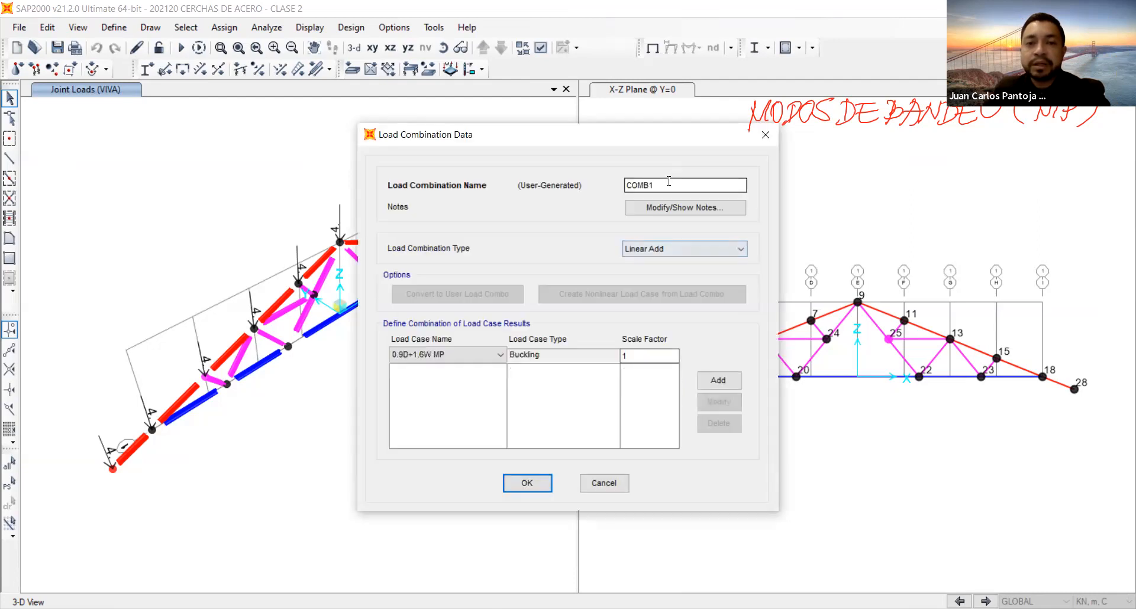
text(1.)
key(BackSpace)
key(BackSpace)
text(0.9D+1.6W)
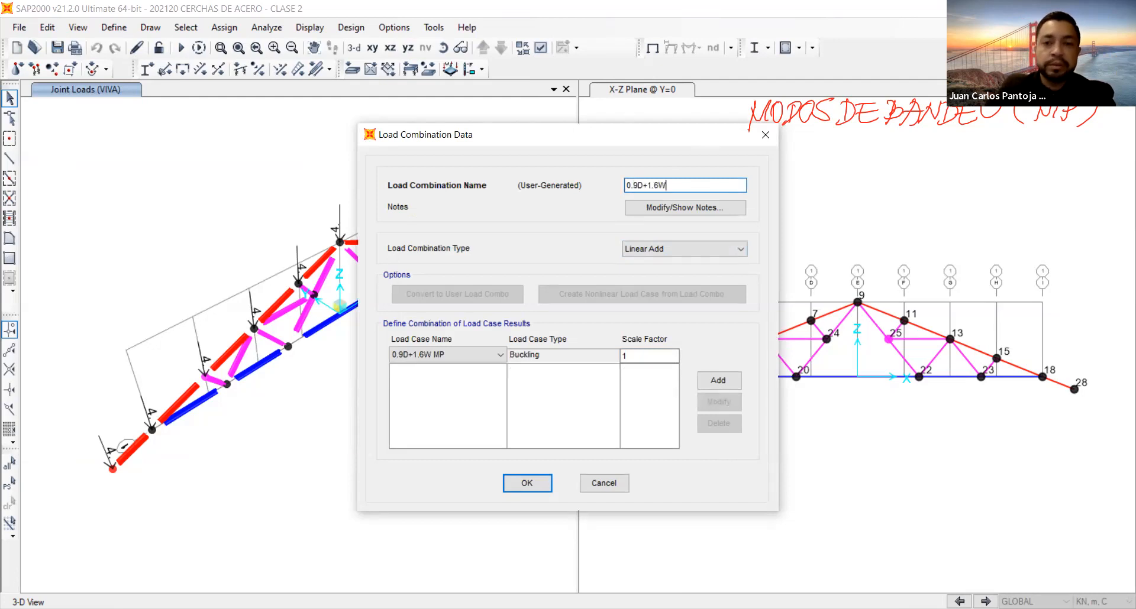
Add load case D with a scale factor of 0.9 to the 0.9D+1.6W combination.
click(443, 356)
click(441, 421)
double_click(642, 355)
text(0.9)
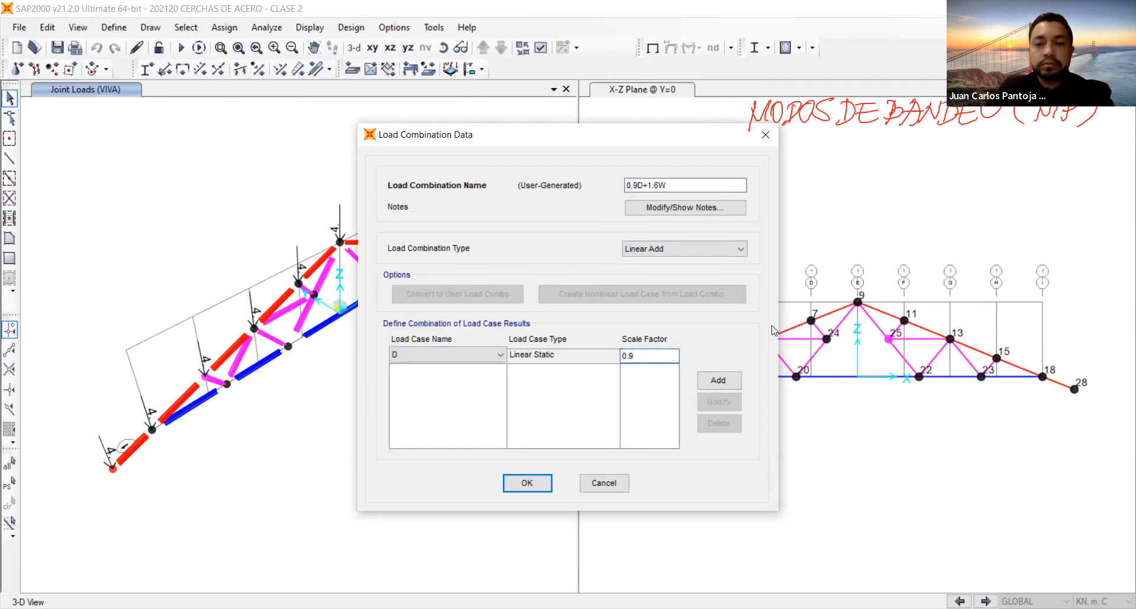
click(718, 381)
Add load case W with a scale factor of 1.6 to the 0.9D+1.6W combination and save it.
click(414, 355)
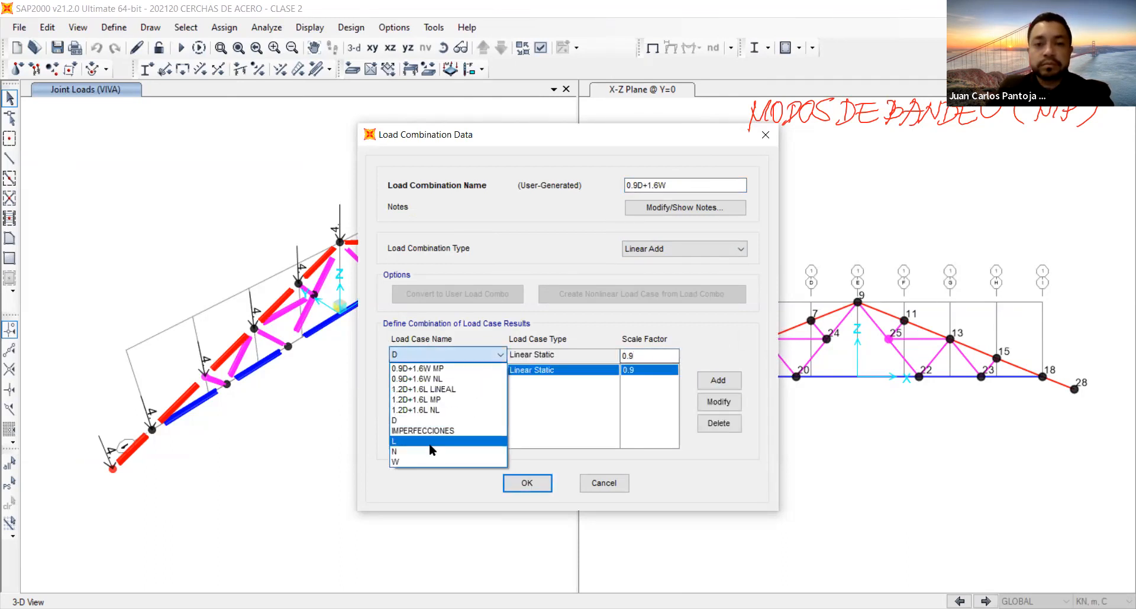
click(428, 461)
double_click(645, 357)
text(1.6)
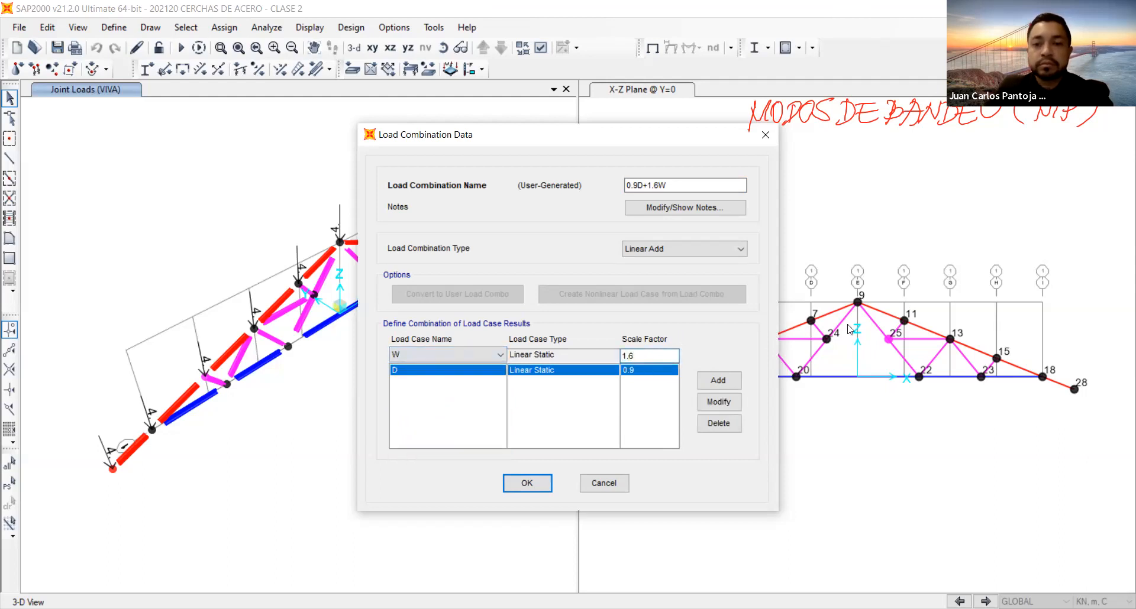
click(718, 380)
click(526, 483)
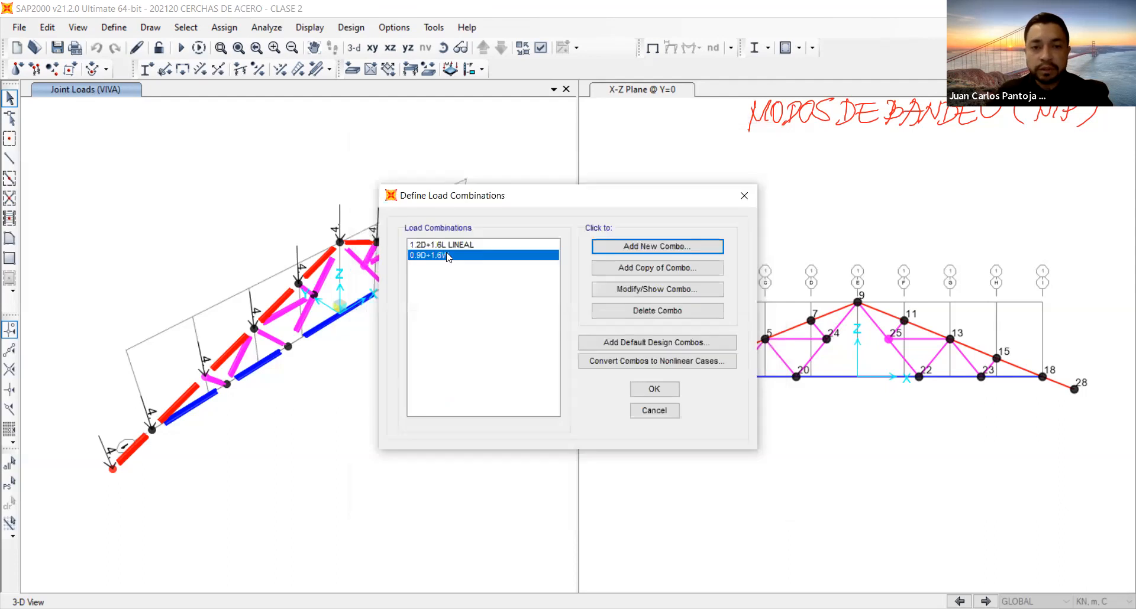
Rename the 0.9D+1.6W load combination as 0.9D+1.6W LINEAL.
click(651, 289)
click(681, 186)
text(LINEAL)
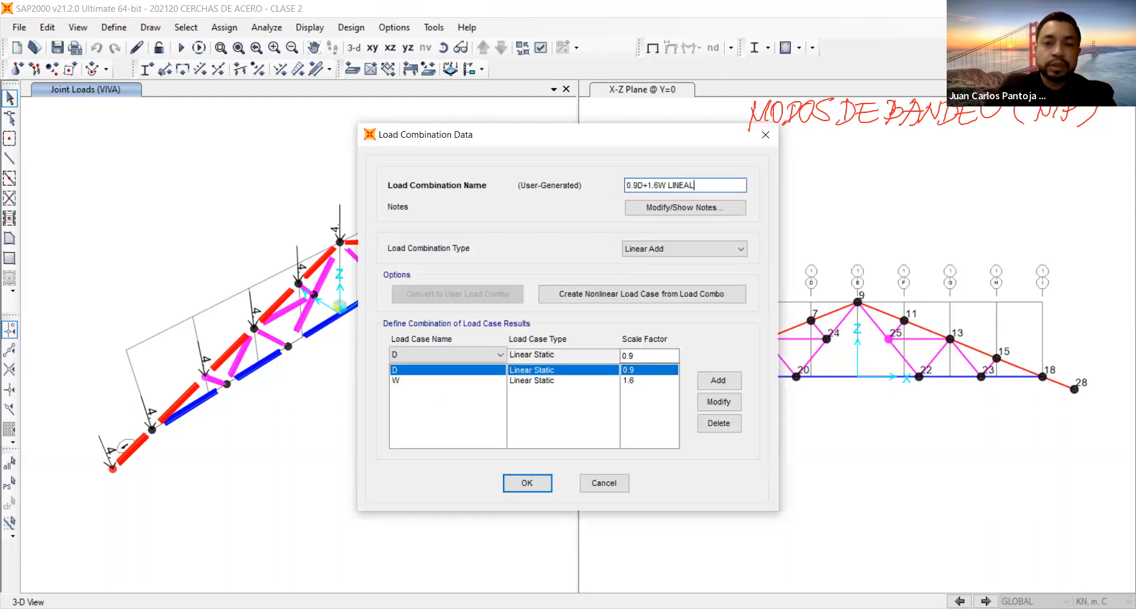
click(523, 483)
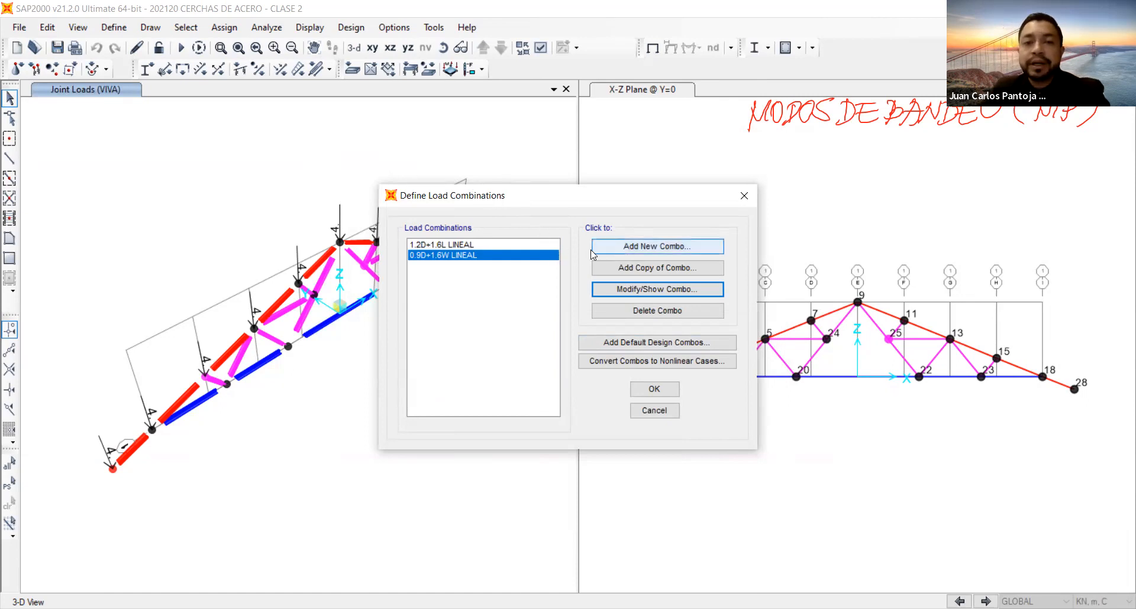
click(489, 245)
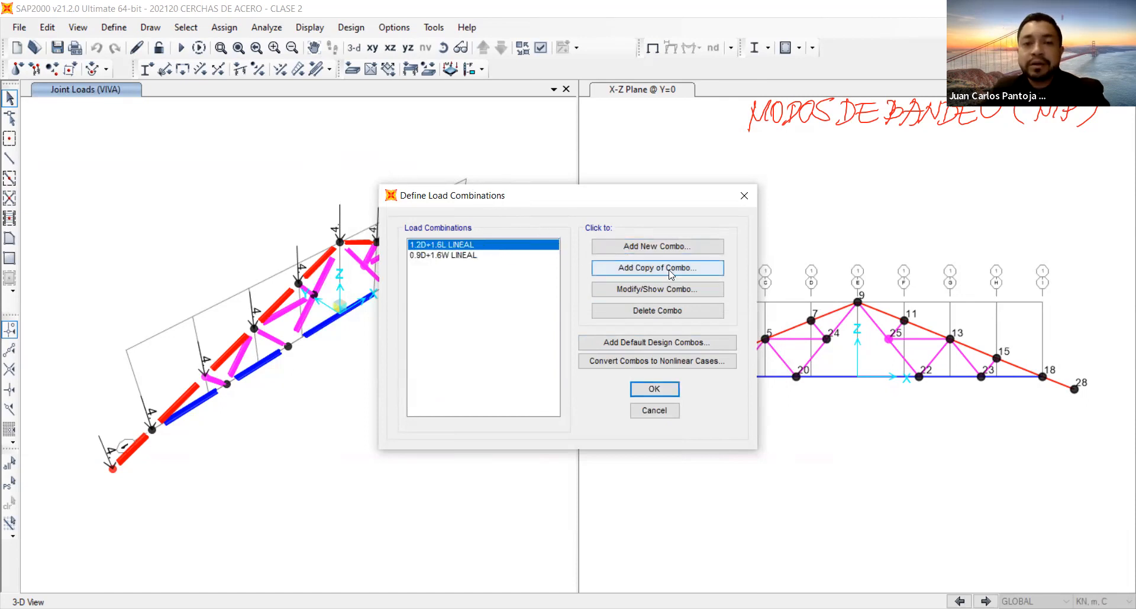
click(670, 274)
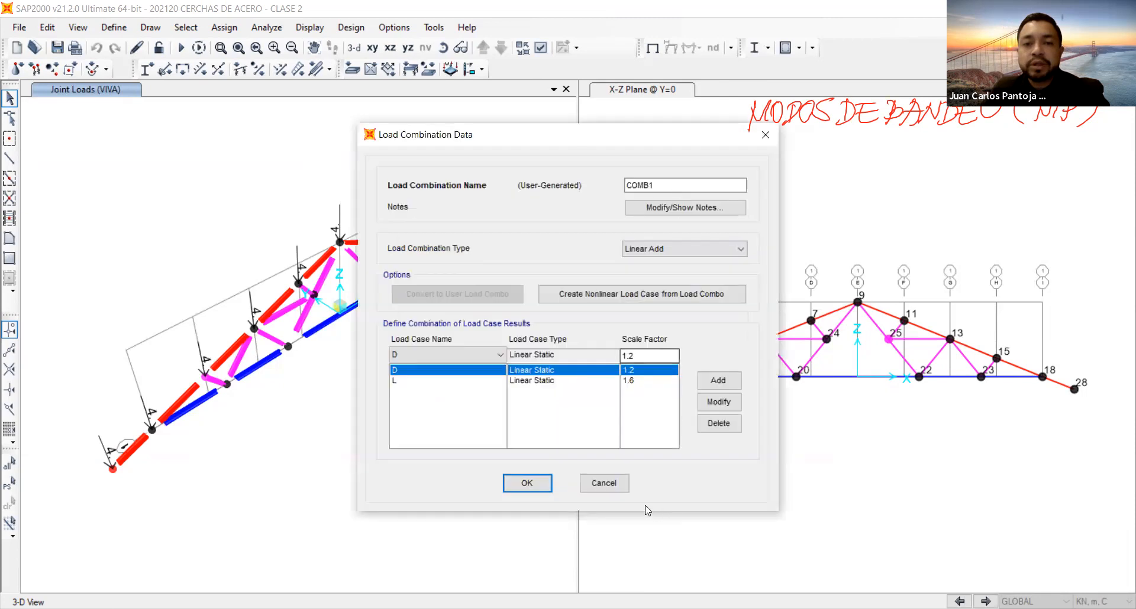
click(621, 483)
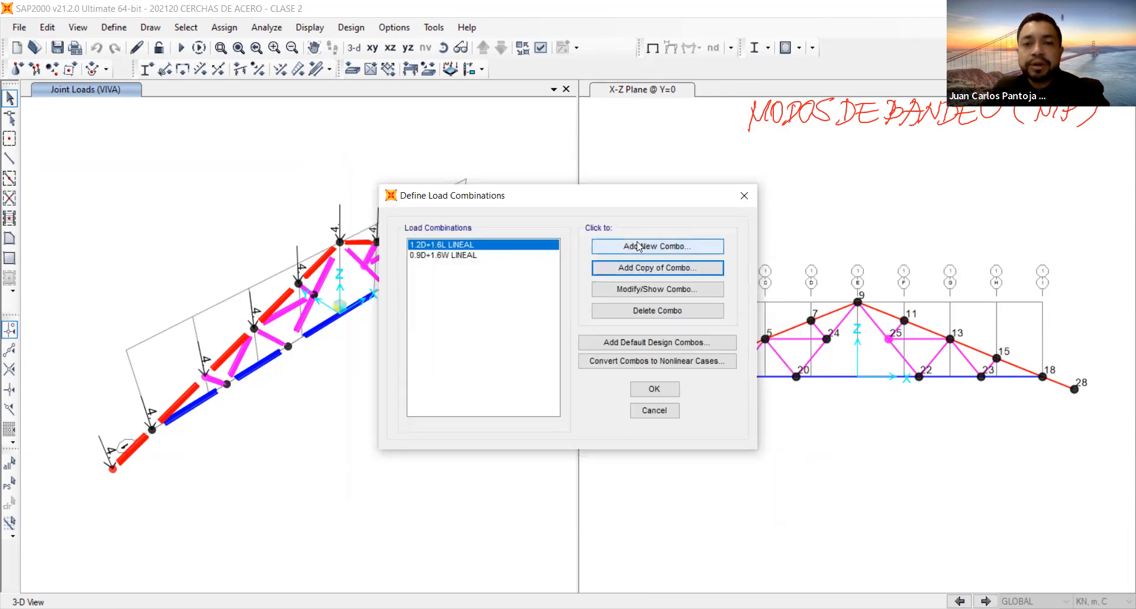
Create a new linear-add load combination named 1.2D+1.6L NO LINEAL.
click(639, 246)
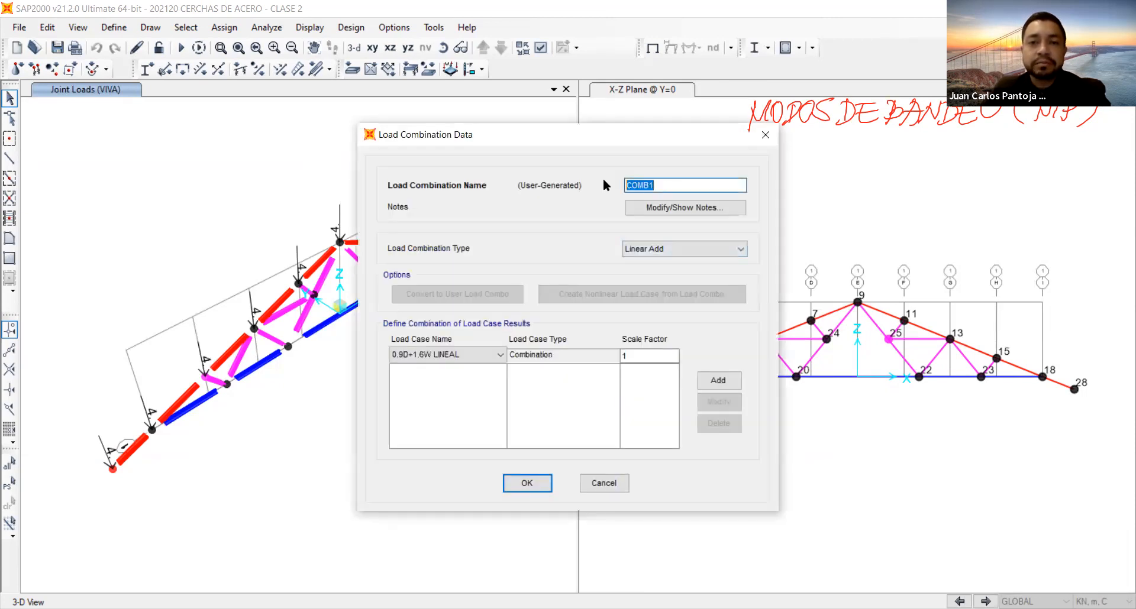
text(1.2D+1.6L)
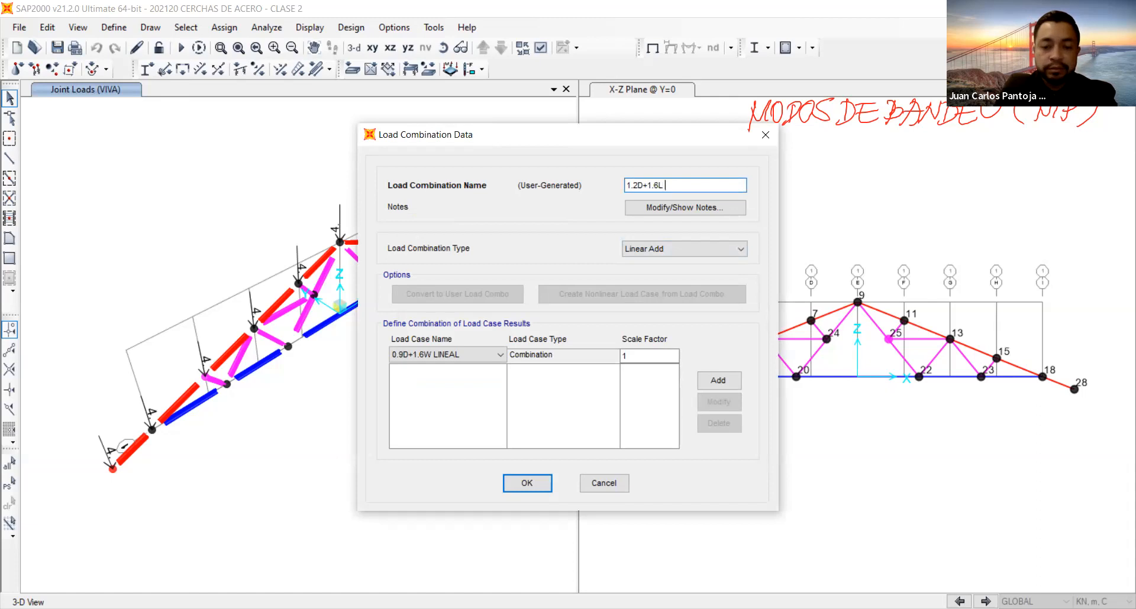
text(NO)
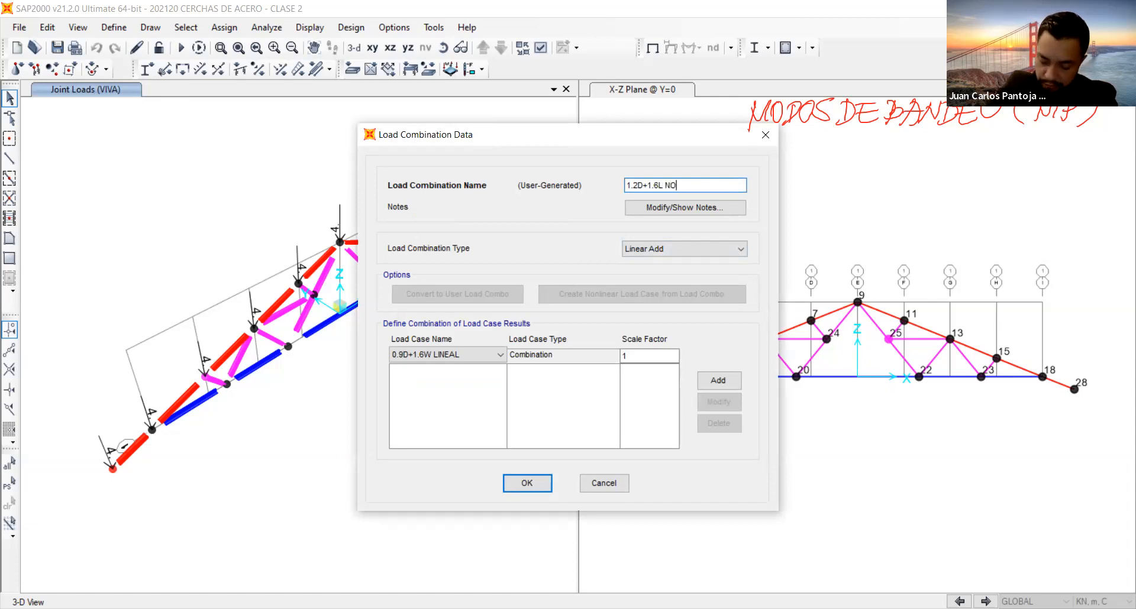
text( LINEAL)
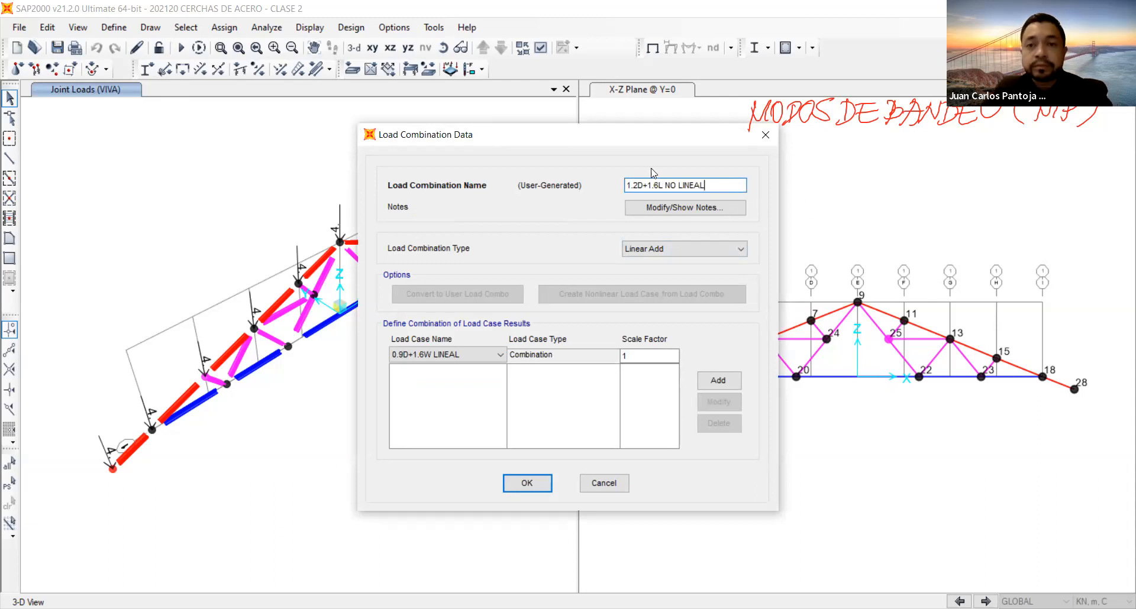
Add the nonlinear case 1.2D+1.6L NL with scale factor 1 to the 1.2D+1.6L NO LINEAL combination and save it.
click(474, 355)
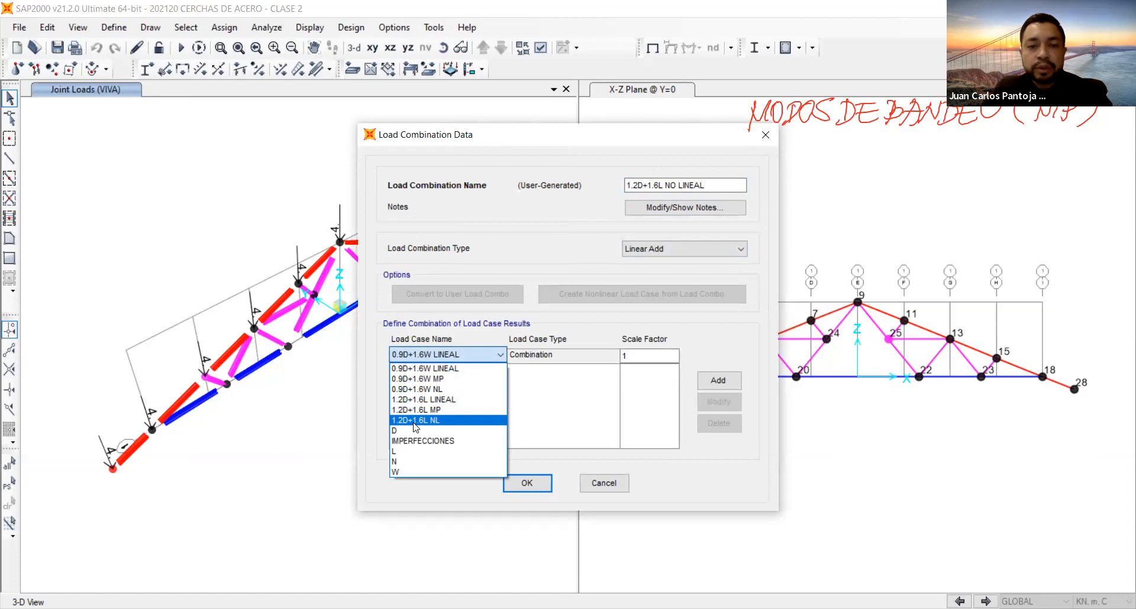
click(433, 420)
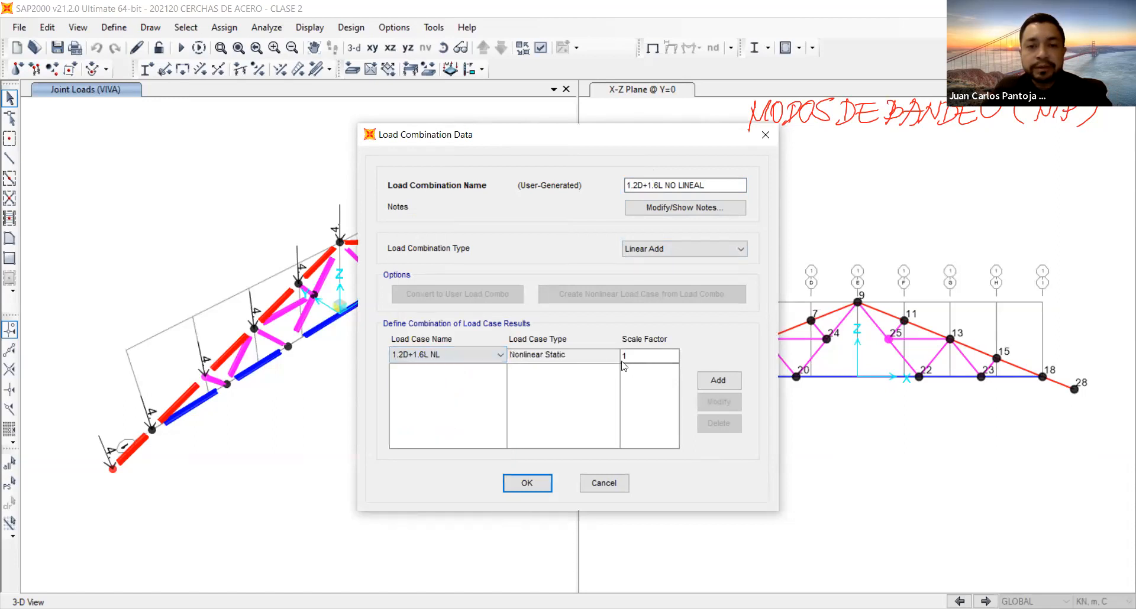
click(707, 382)
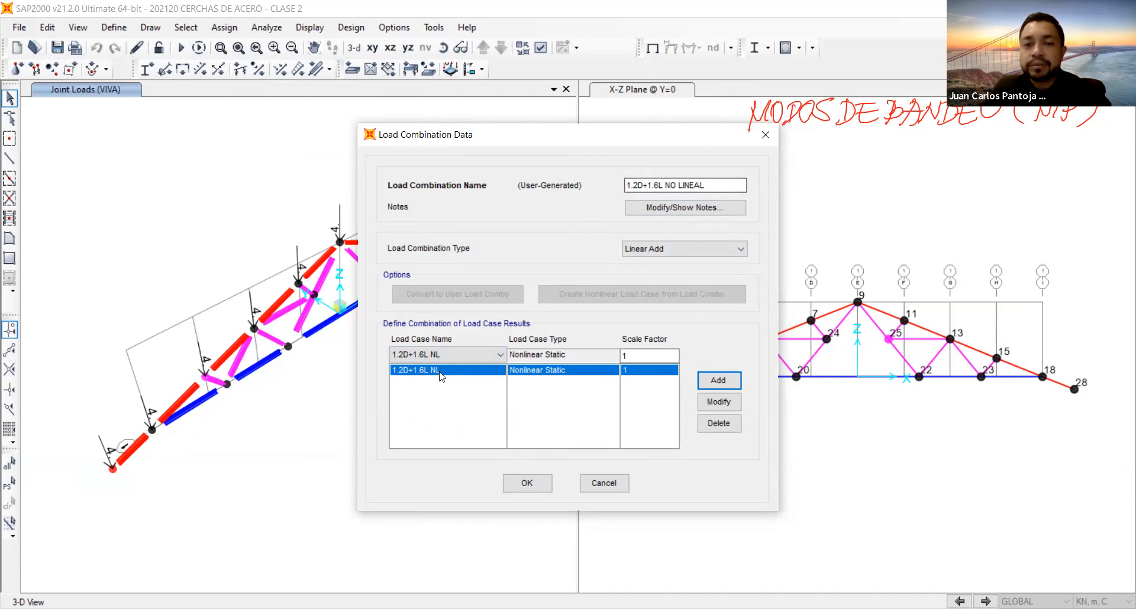
click(528, 495)
Create a new linear-add load combination named 0.9D+1.6W NO LINEAL.
click(640, 252)
text(0.9D+1.6W )
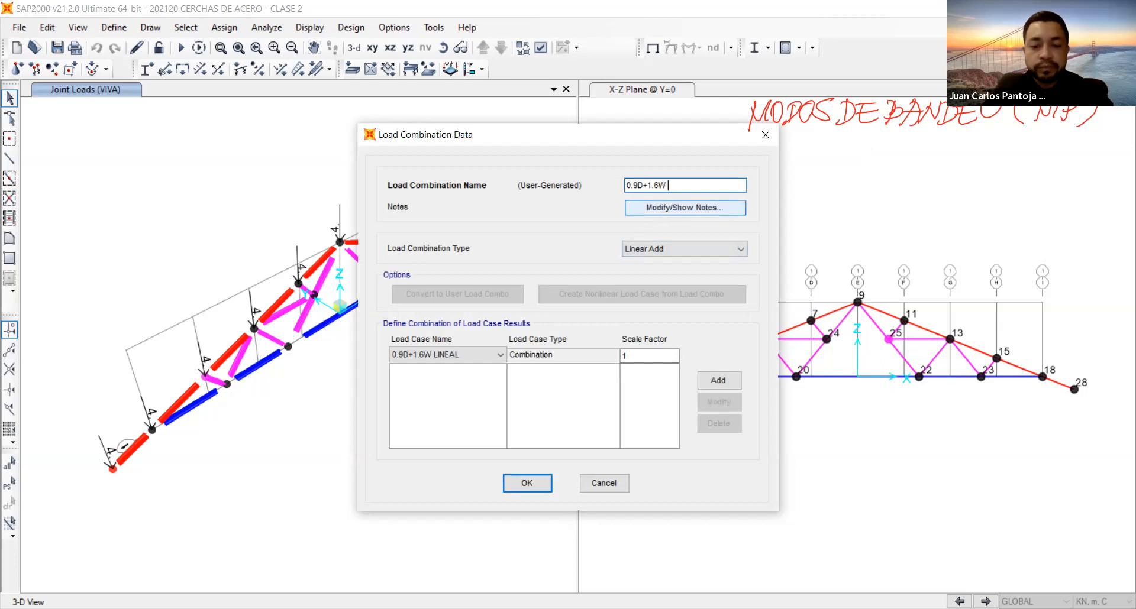
text(NO LINEAL)
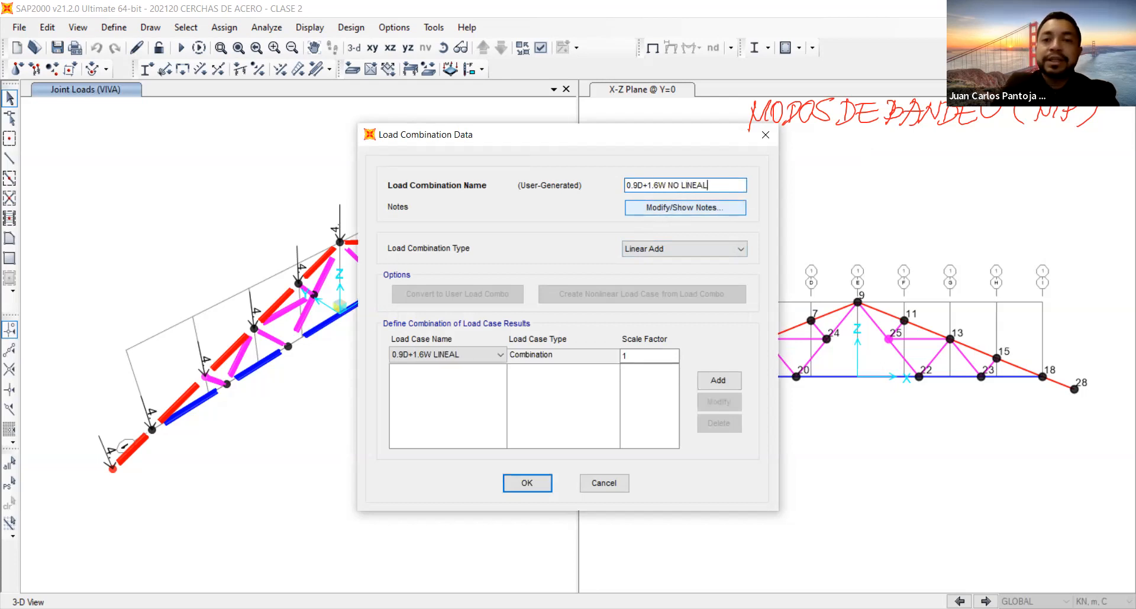
Add the nonlinear case 0.9D+1.6W NL with scale factor 1 to the 0.9D+1.6W NO LINEAL combination and save the combinations.
click(469, 354)
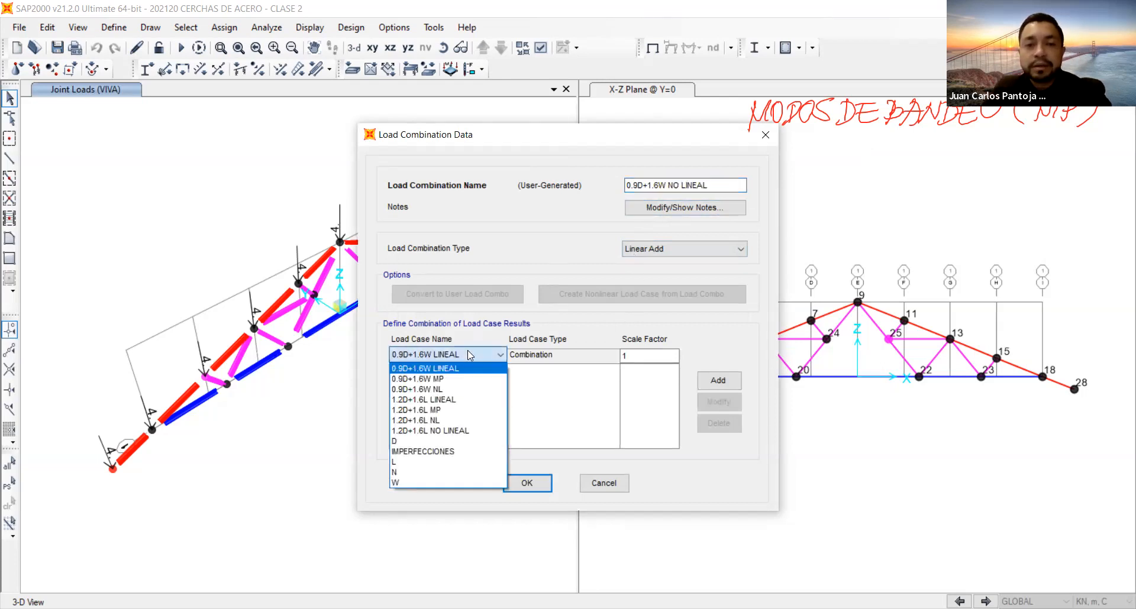
click(456, 390)
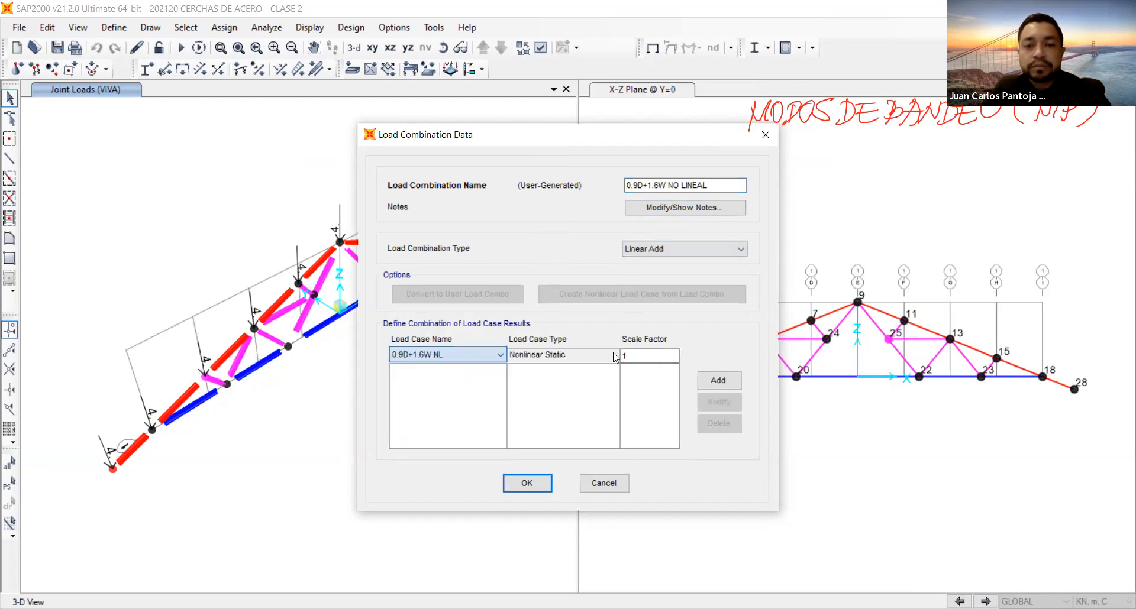
click(716, 381)
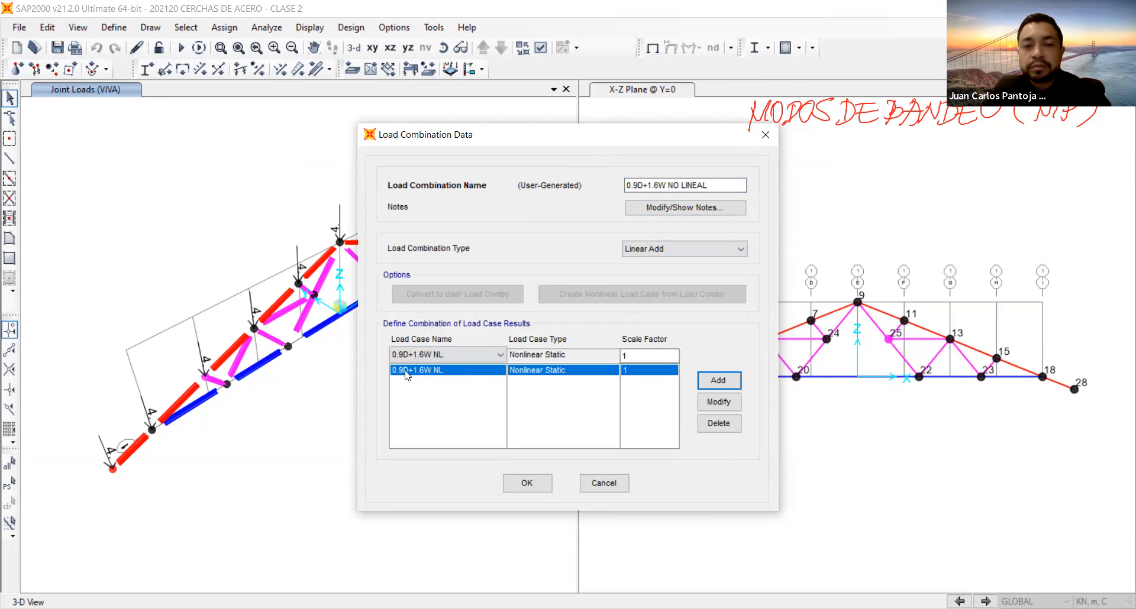
click(534, 482)
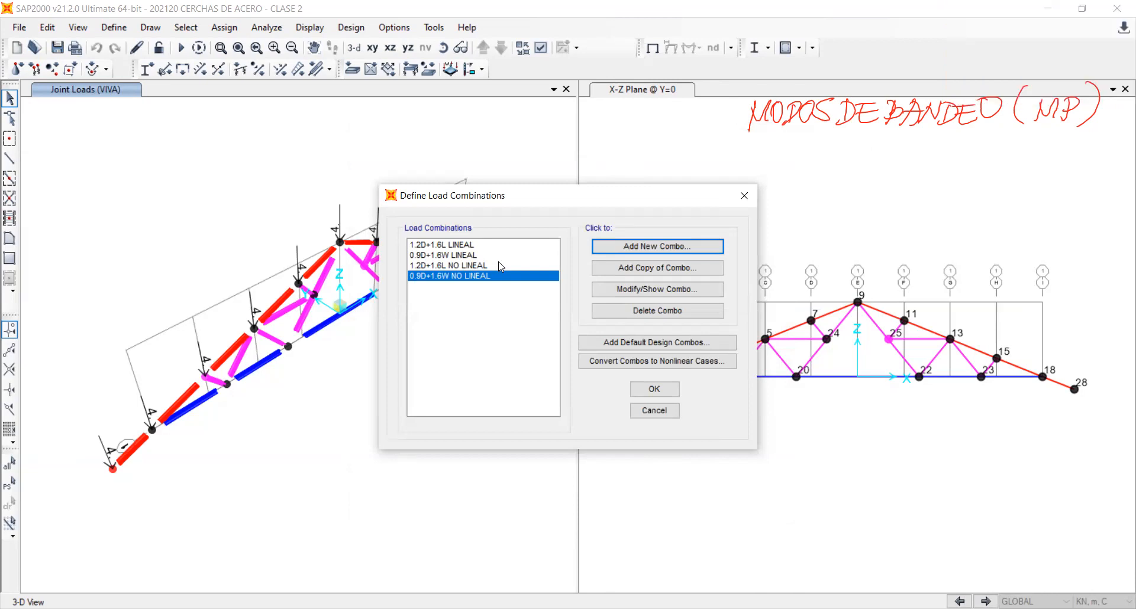
click(633, 391)
Save the model, run the analysis for all load cases, and review the analysis messages to the end.
click(55, 46)
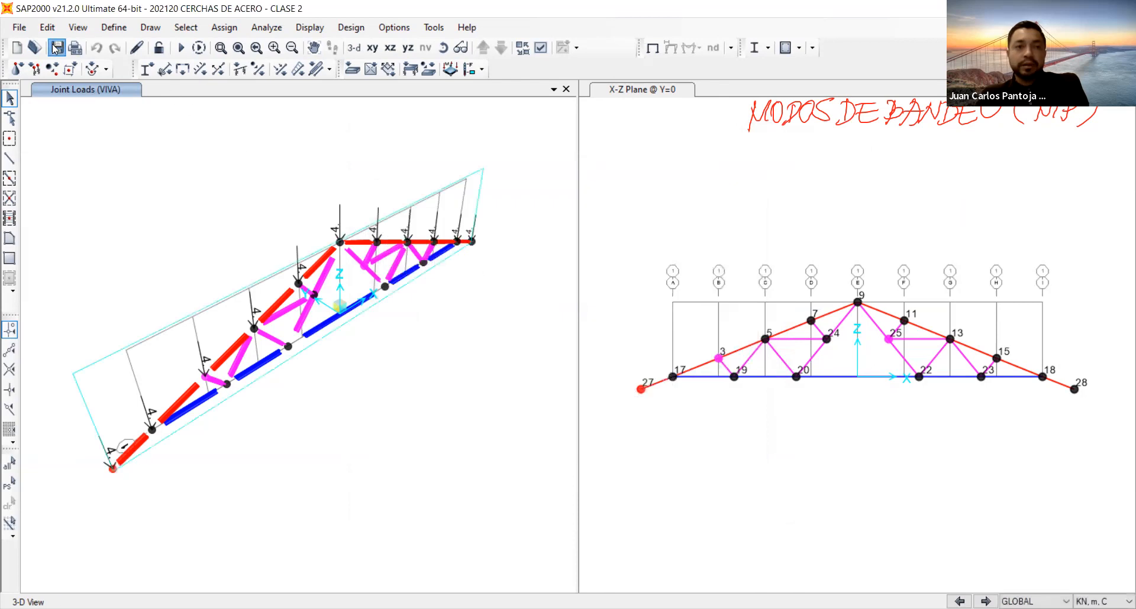
click(176, 52)
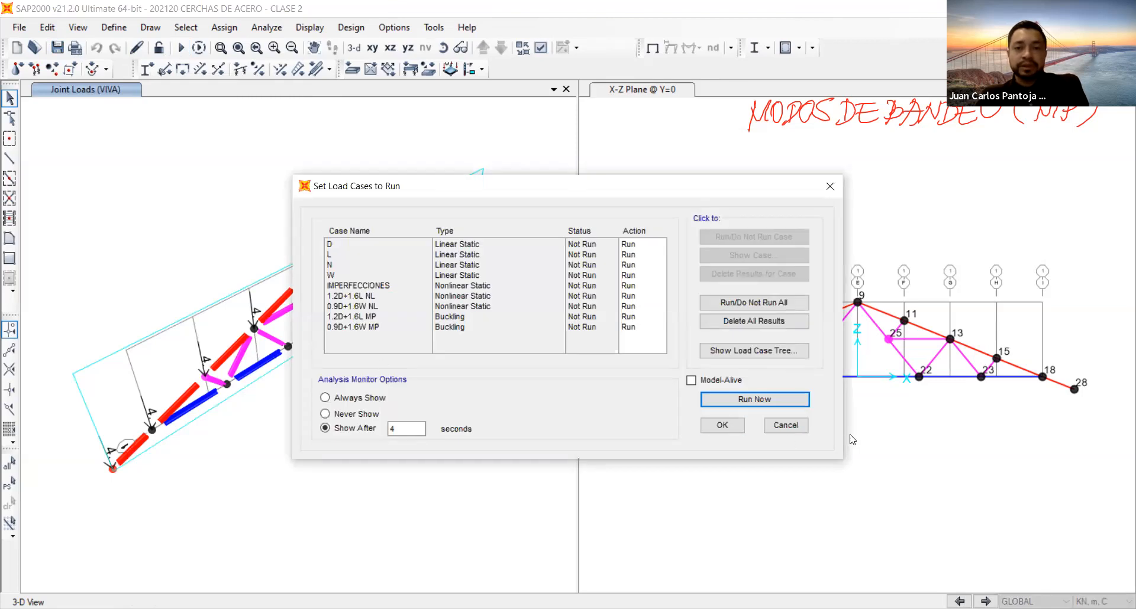
click(755, 400)
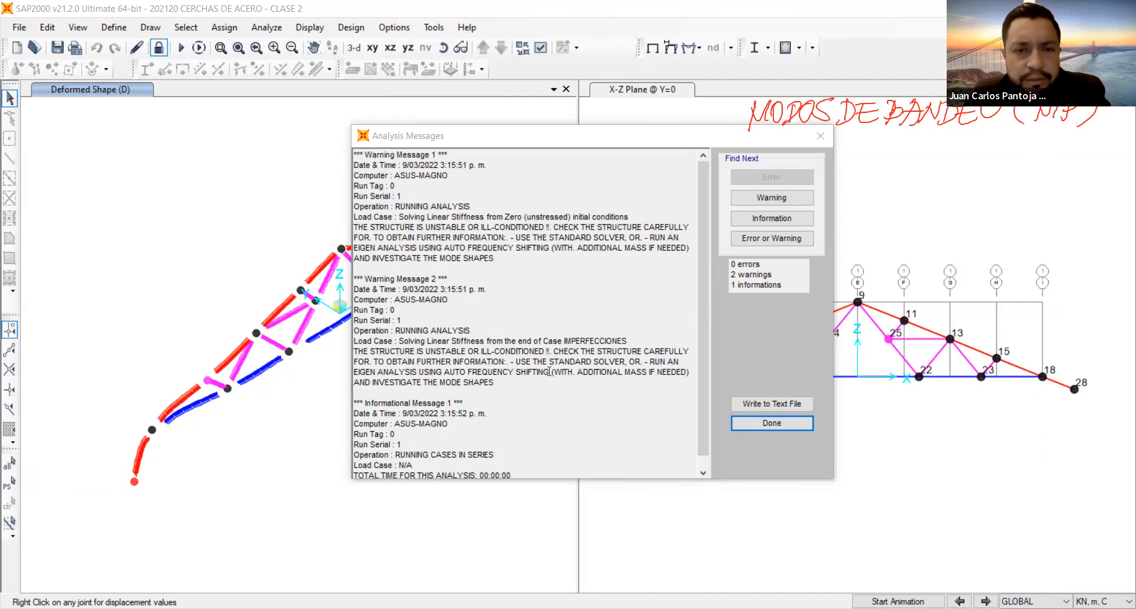
scroll(549, 371, down, 1)
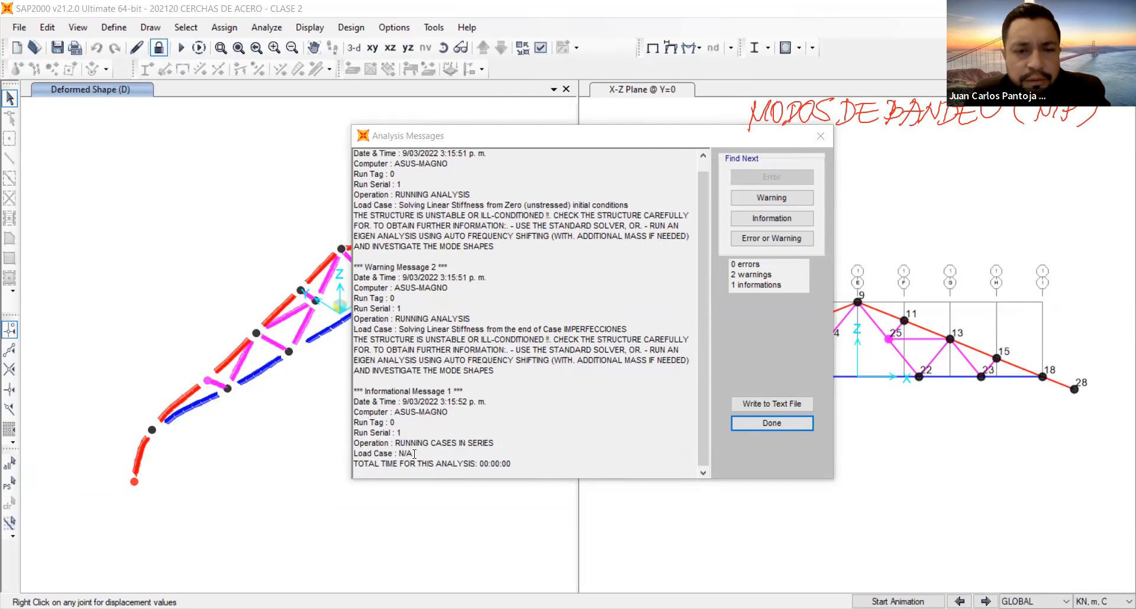
click(762, 423)
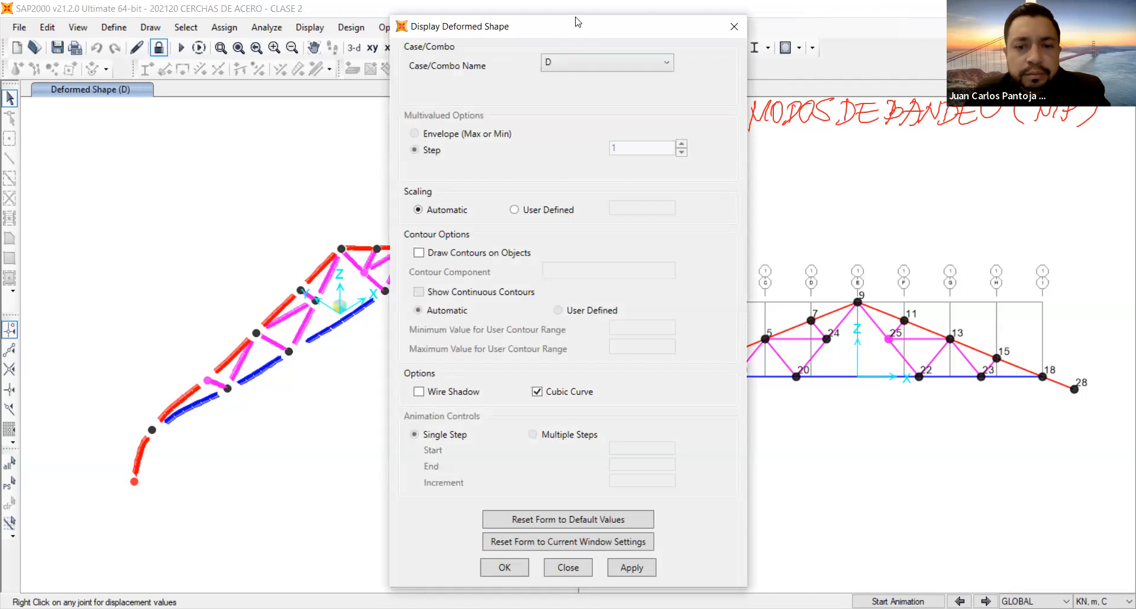
Display the deformed shape for load case D in the X-Z view with the wire shadow turned on.
drag(577, 21, 581, 7)
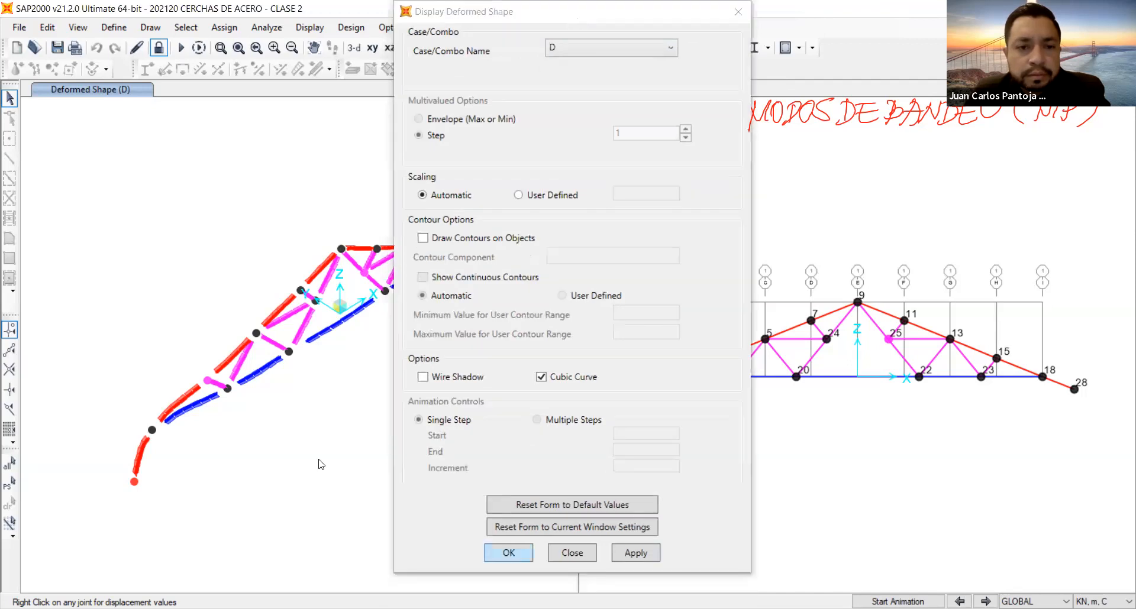
click(915, 199)
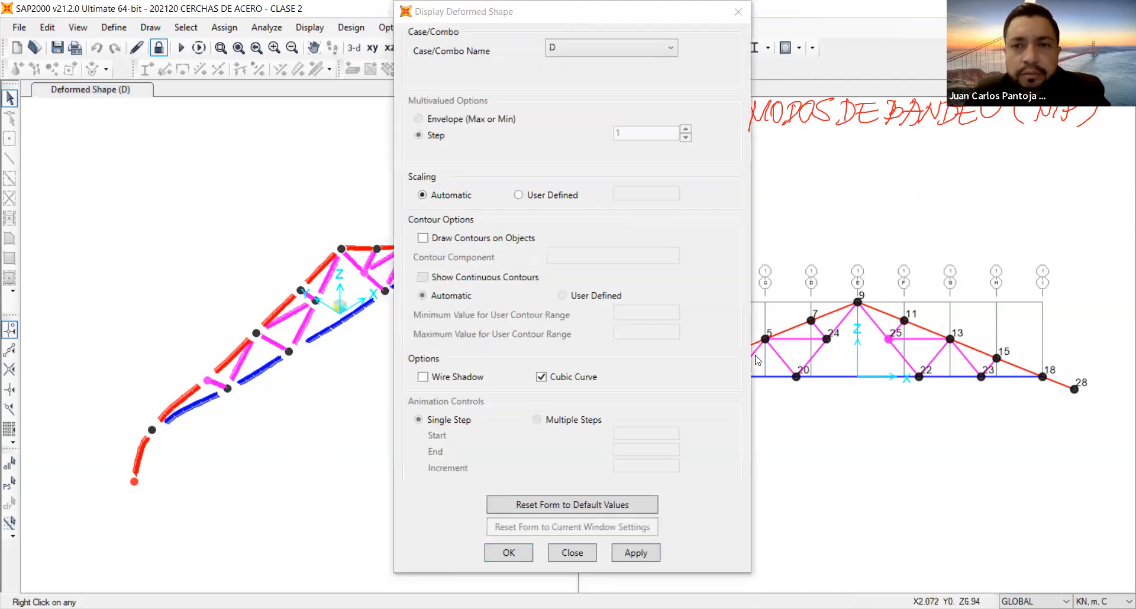
click(632, 544)
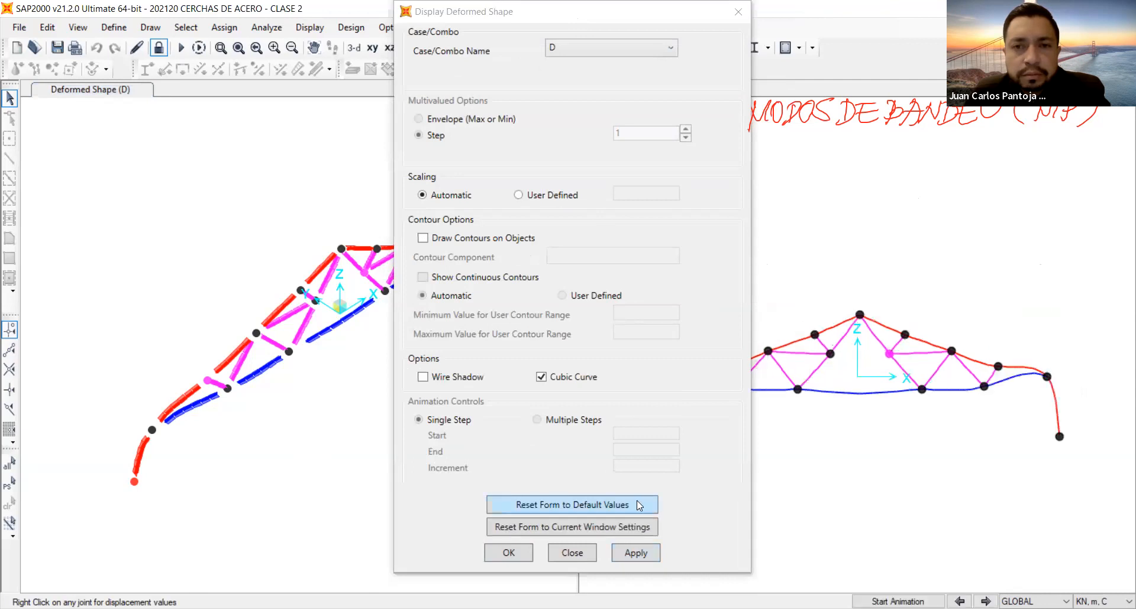
click(424, 377)
click(635, 553)
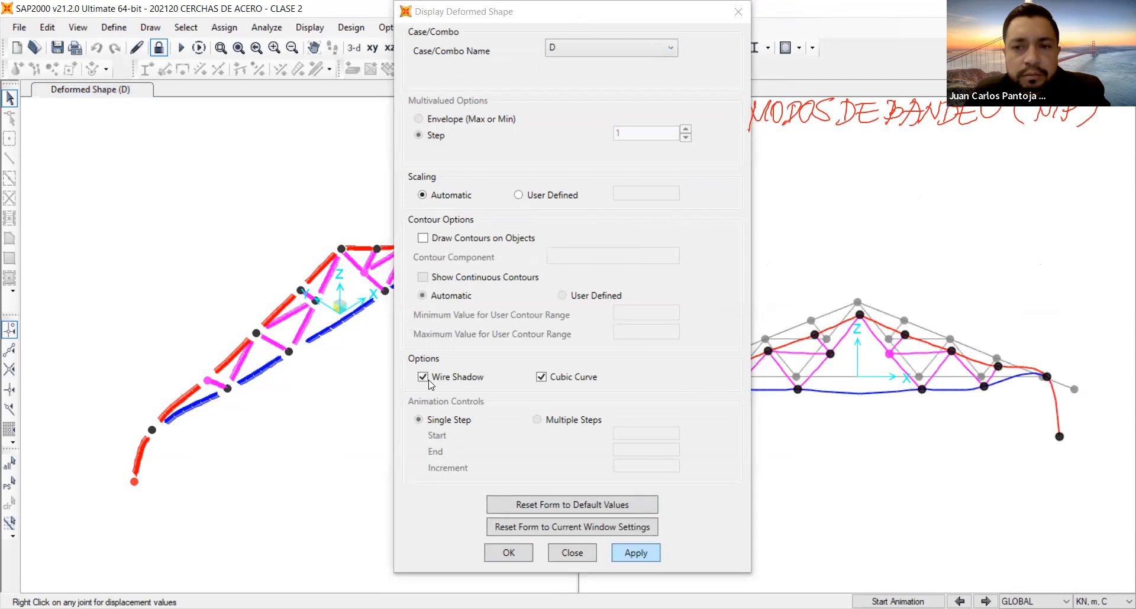
Step through the deformed shapes of load cases L, N and W in the X-Z view, and return to case D.
click(985, 602)
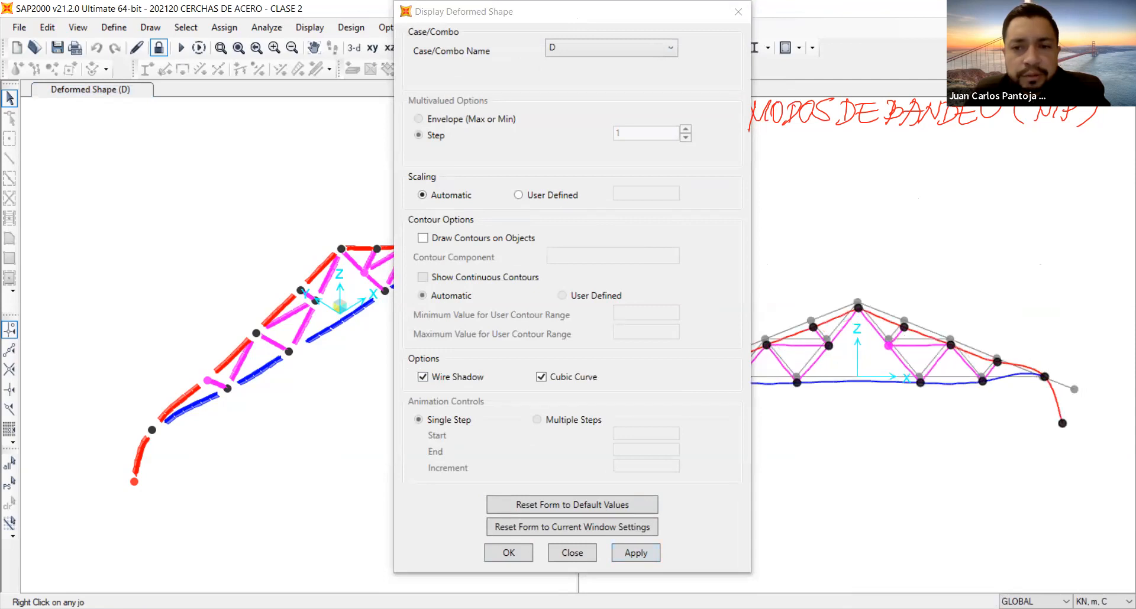
click(986, 602)
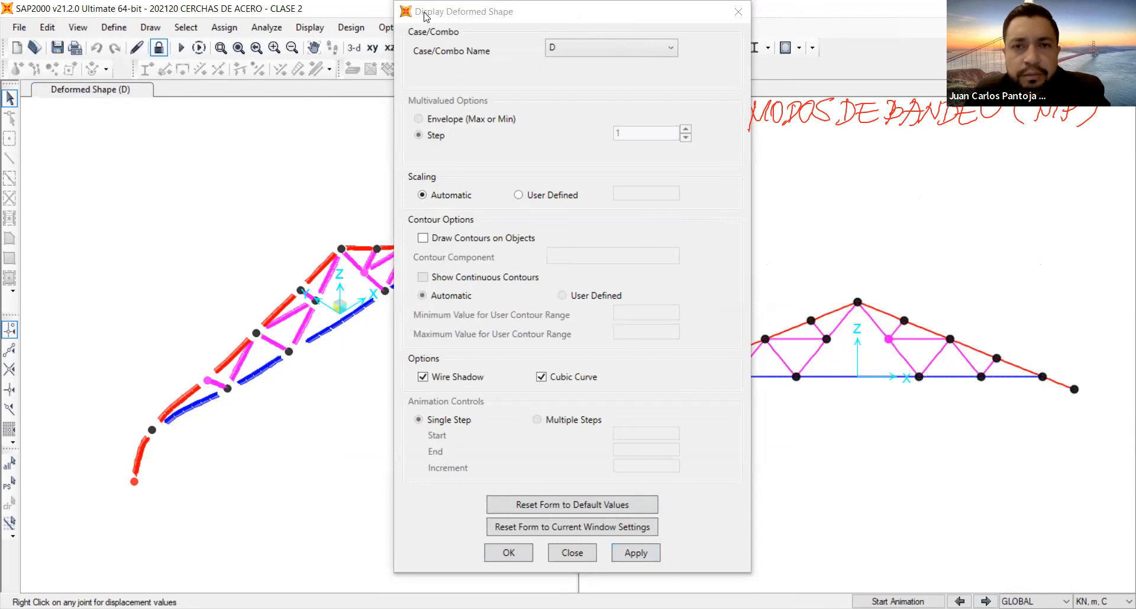
drag(425, 16, 148, 21)
click(747, 198)
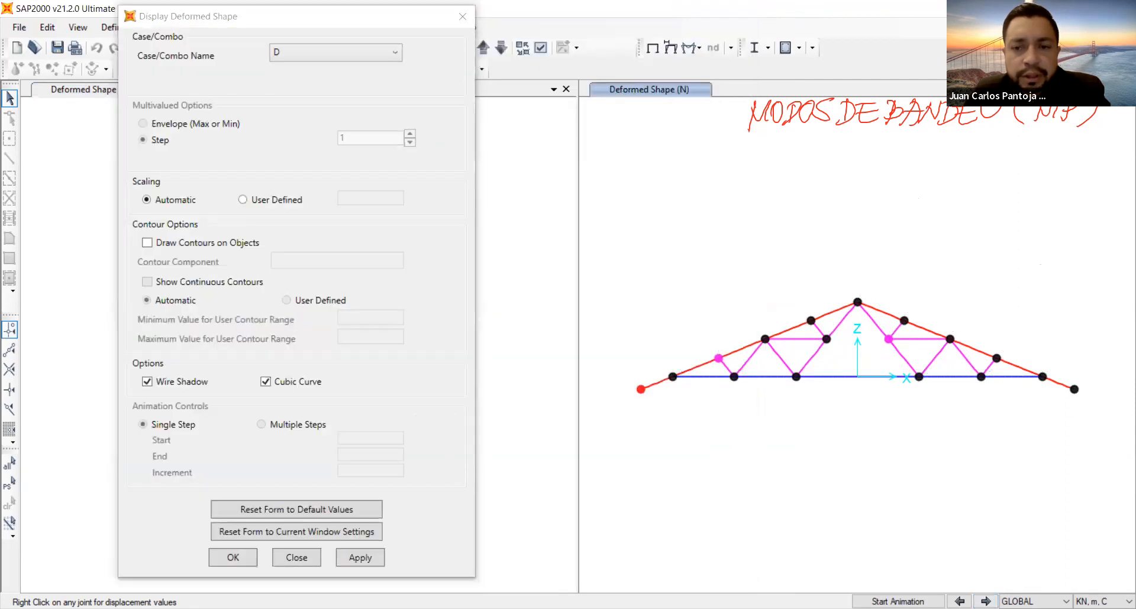
click(985, 602)
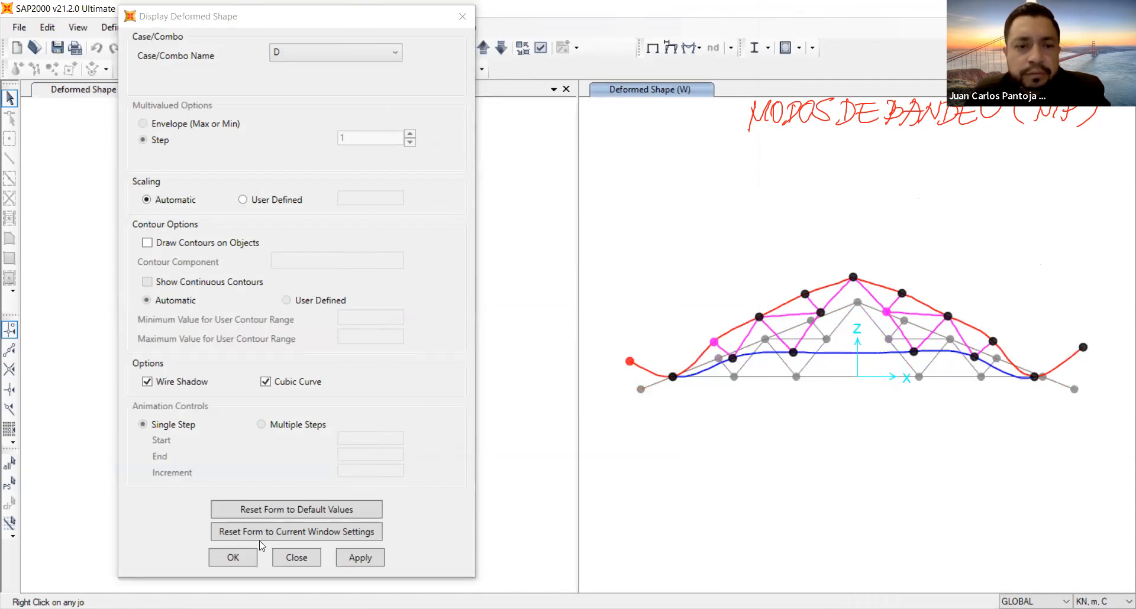
click(718, 61)
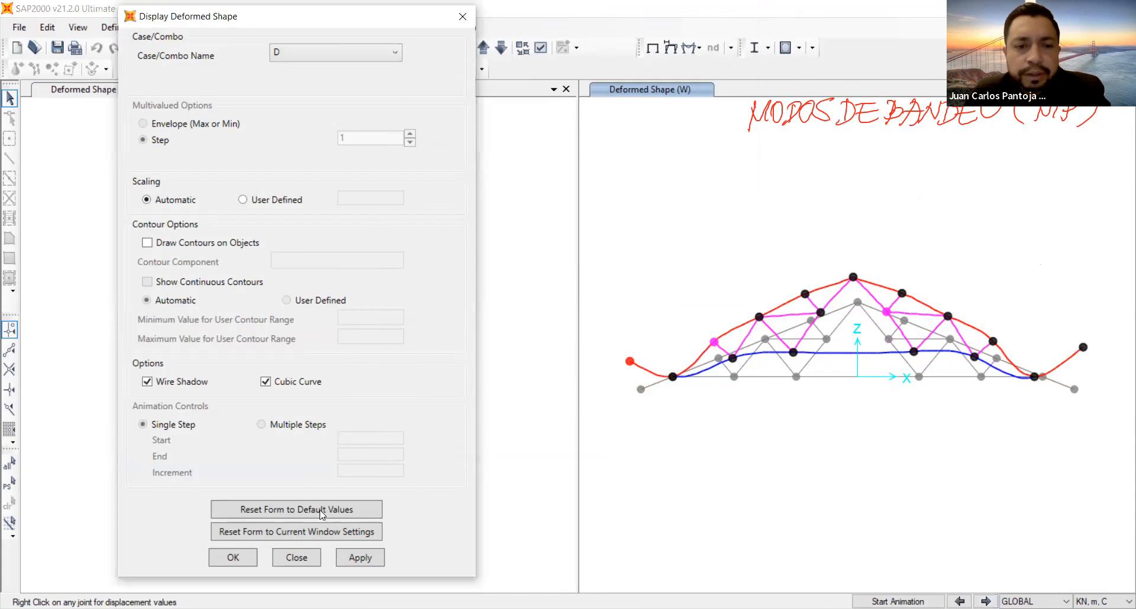
click(240, 550)
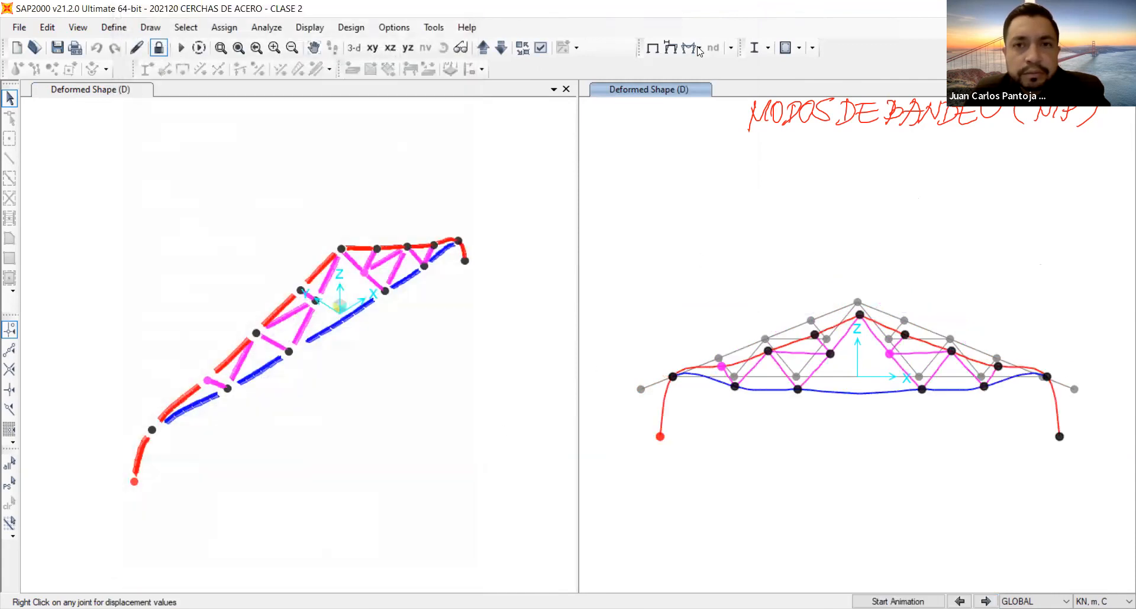
Display the deformed shape of the nonlinear case 1.2D+1.6L NL in the X-Z view.
click(699, 48)
click(670, 51)
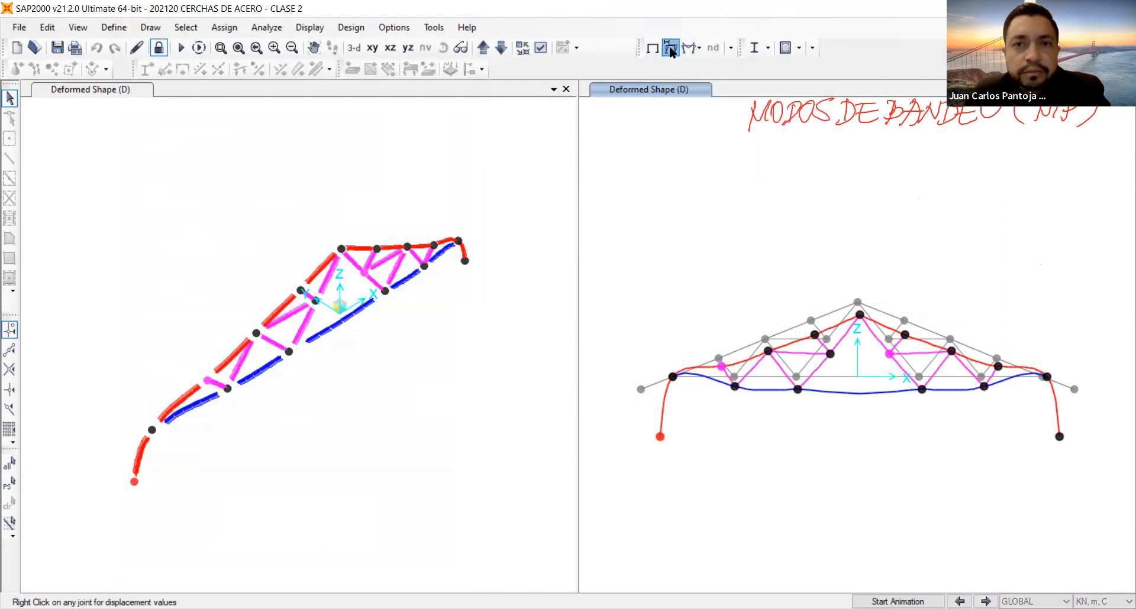
click(670, 50)
click(606, 62)
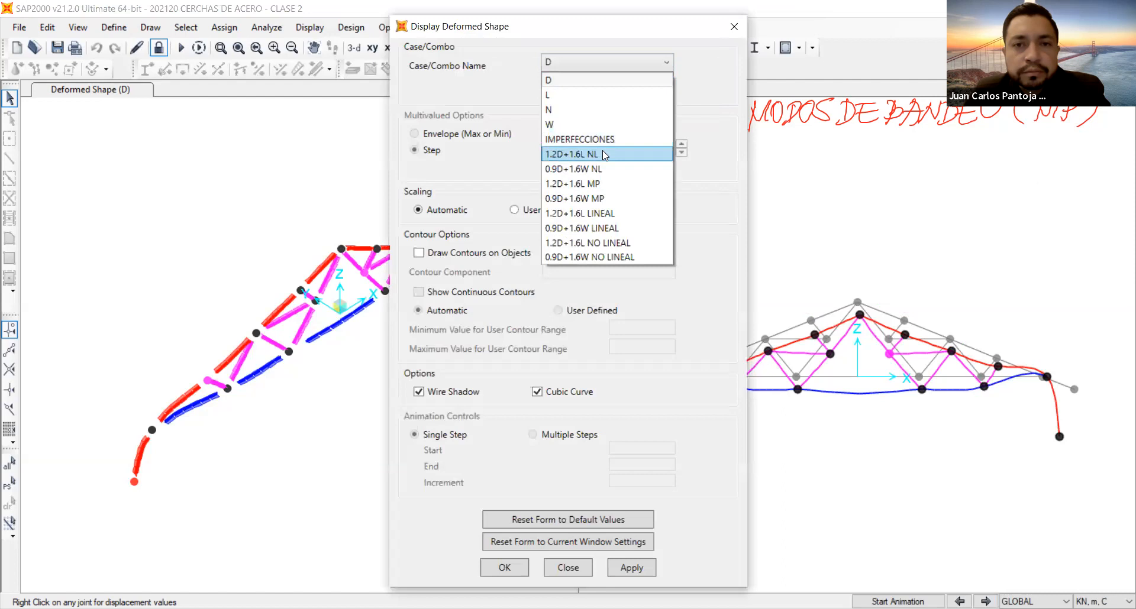
click(602, 153)
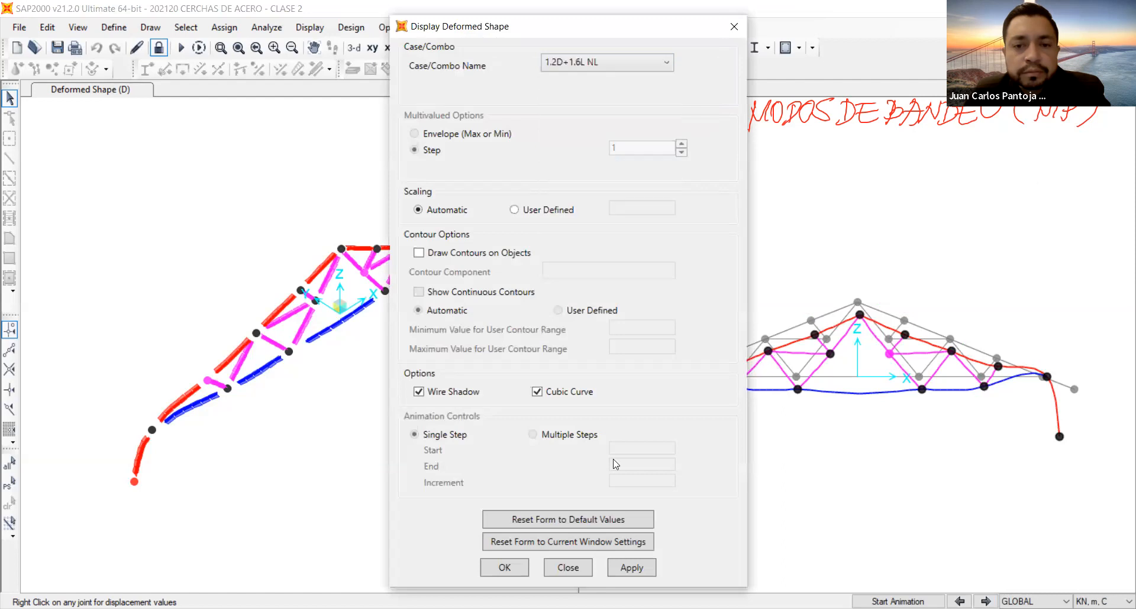
click(635, 564)
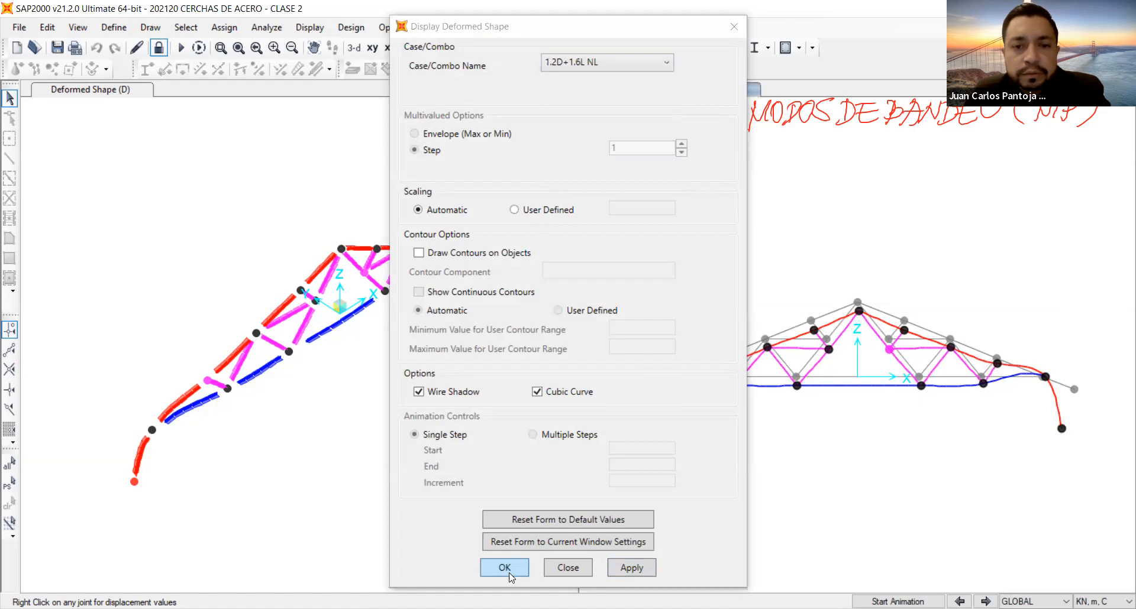
click(508, 572)
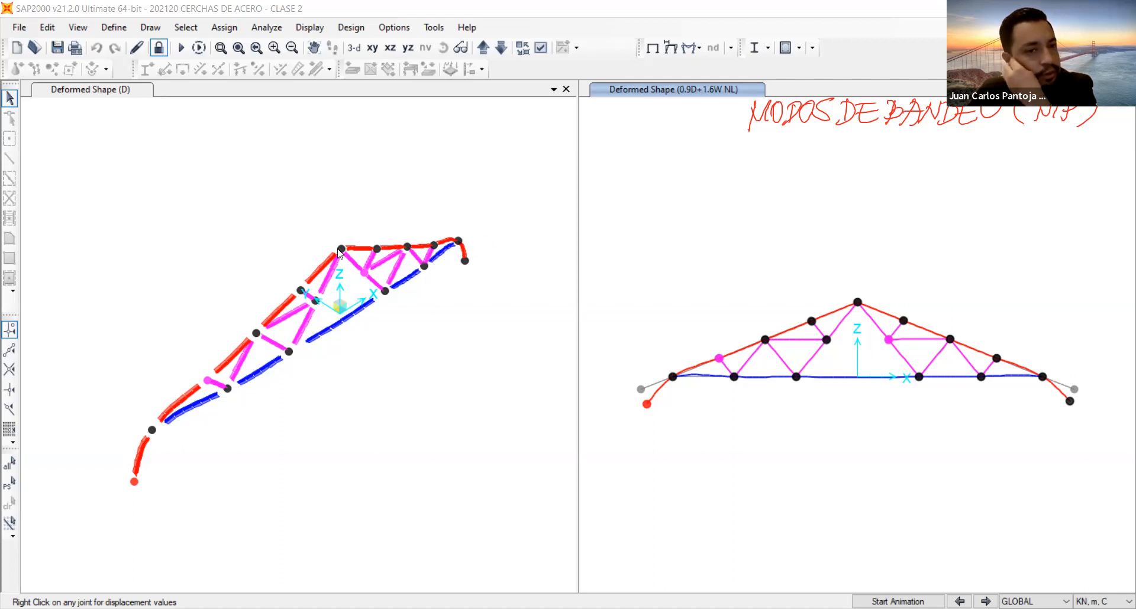
Unlock the model, discarding its analysis results, and assign pinned restraints to the truss's support joints 17 and 18.
click(159, 47)
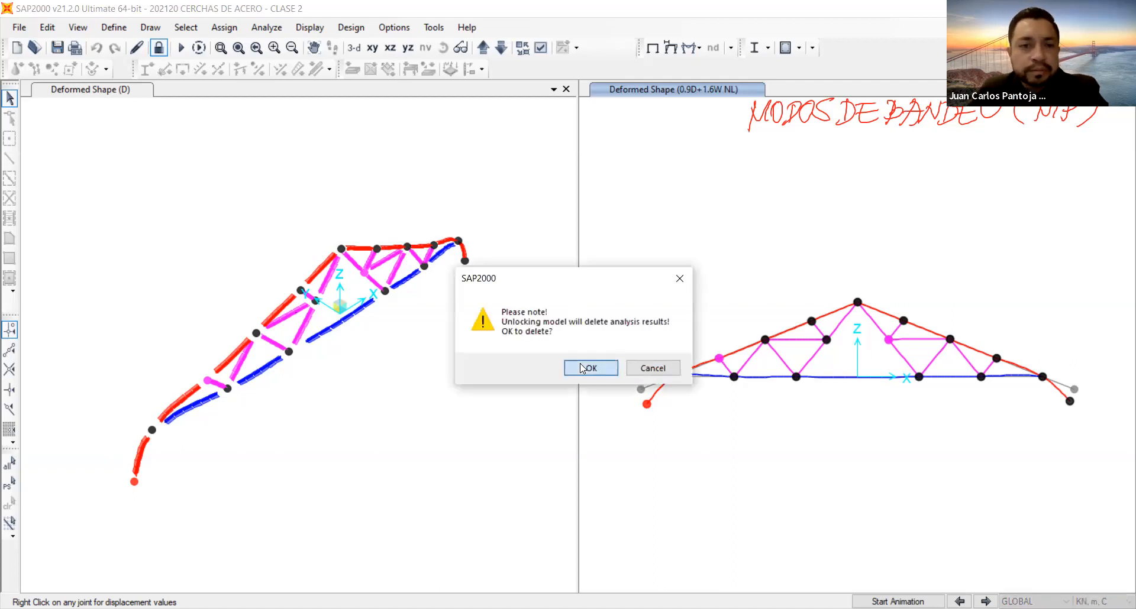
click(580, 364)
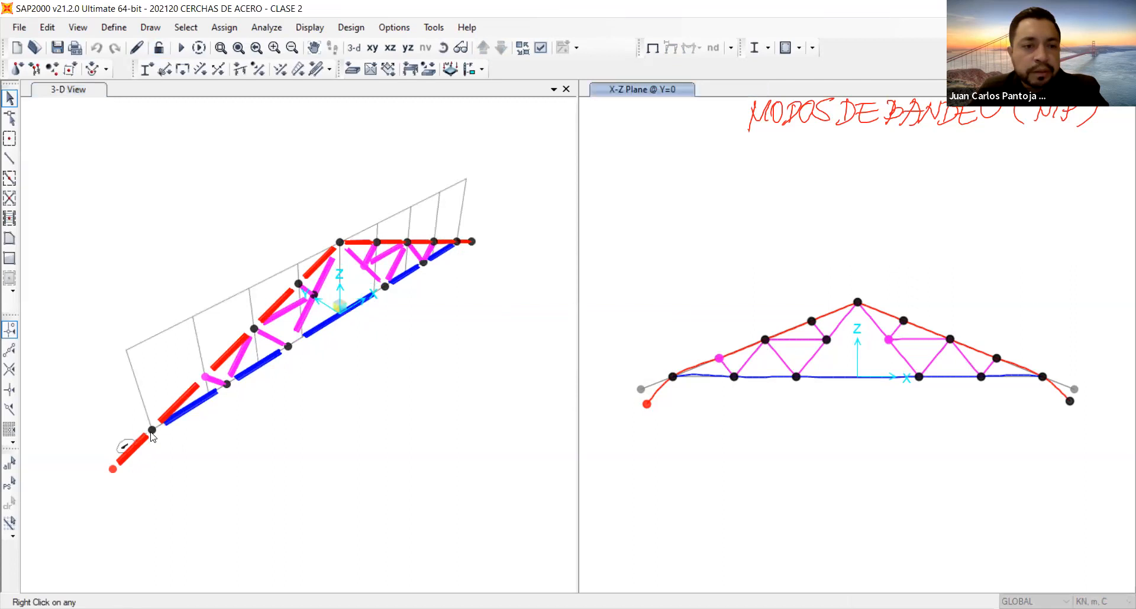
click(679, 379)
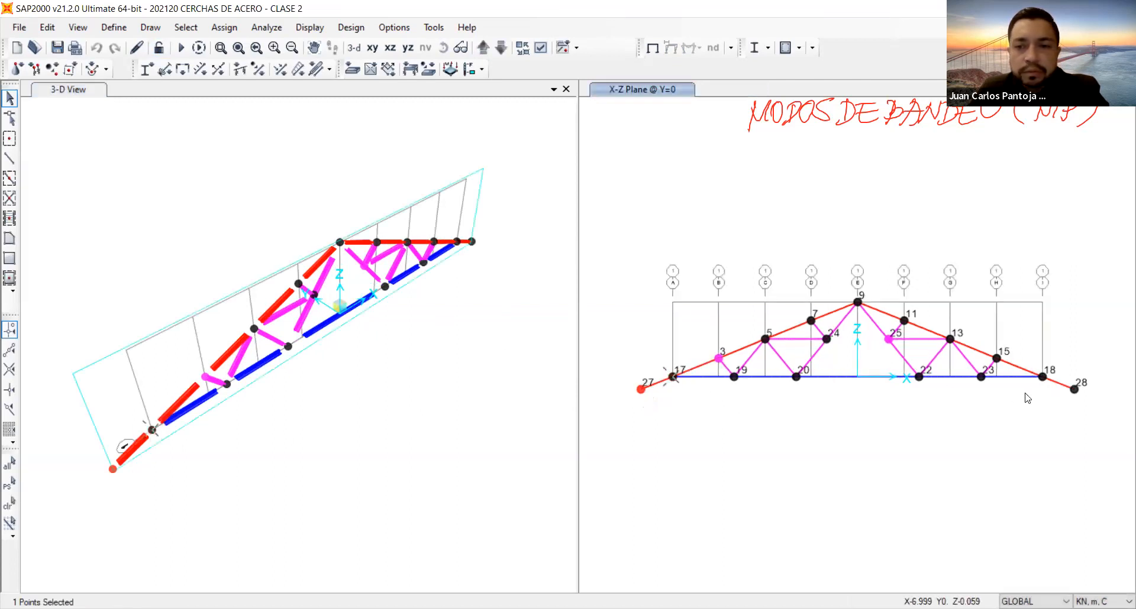
click(1043, 378)
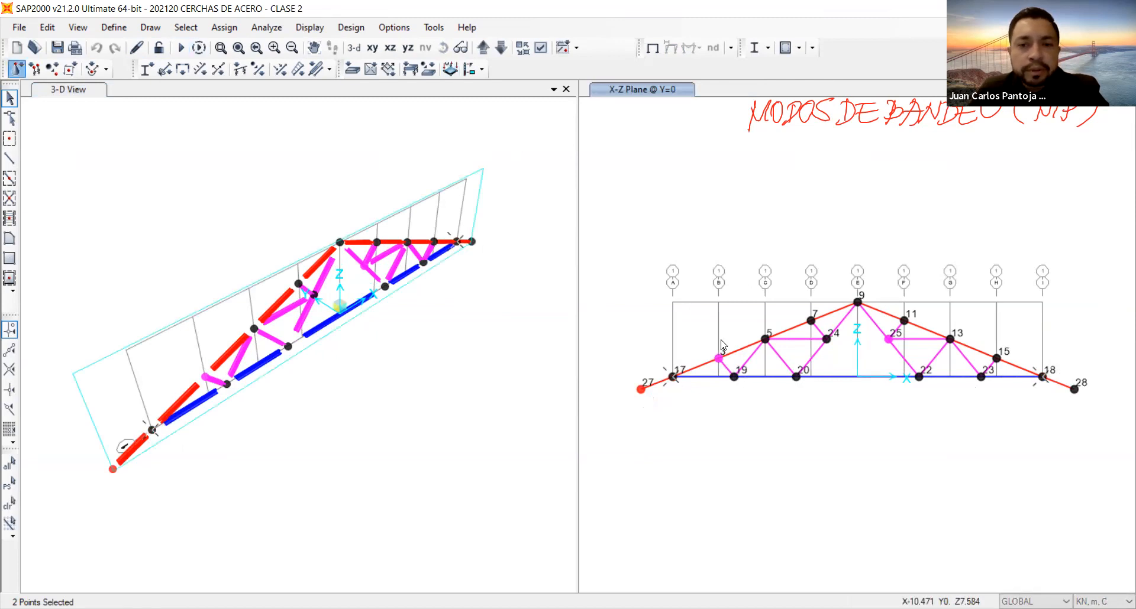
click(625, 383)
click(243, 93)
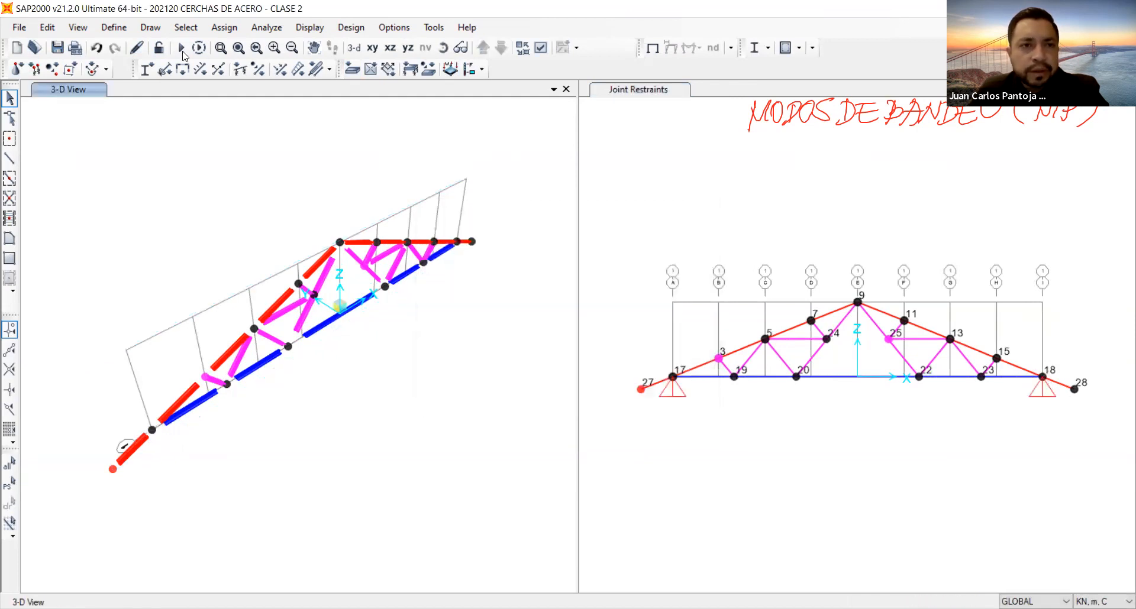
Rerun the analysis of all load cases with the new restraints and review the analysis messages.
click(180, 49)
click(752, 400)
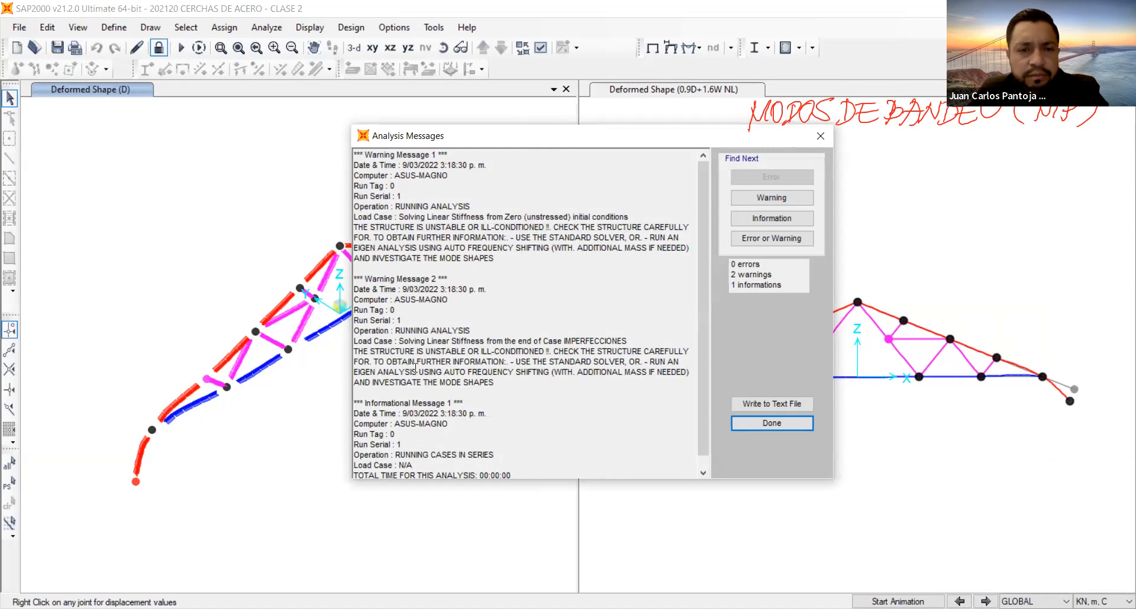
scroll(517, 452, down, 1)
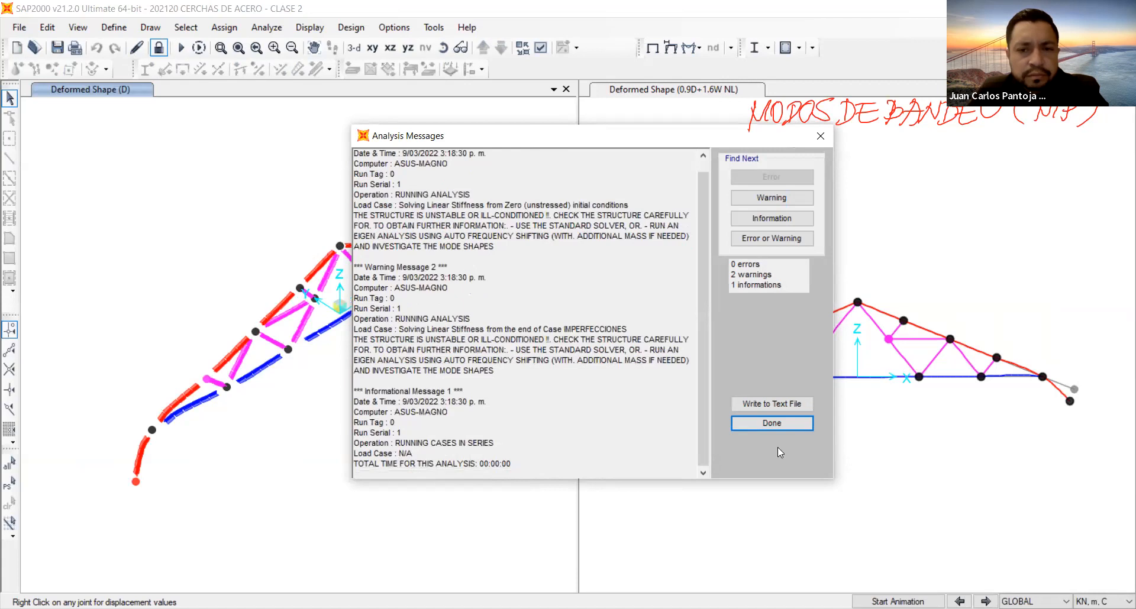
click(779, 425)
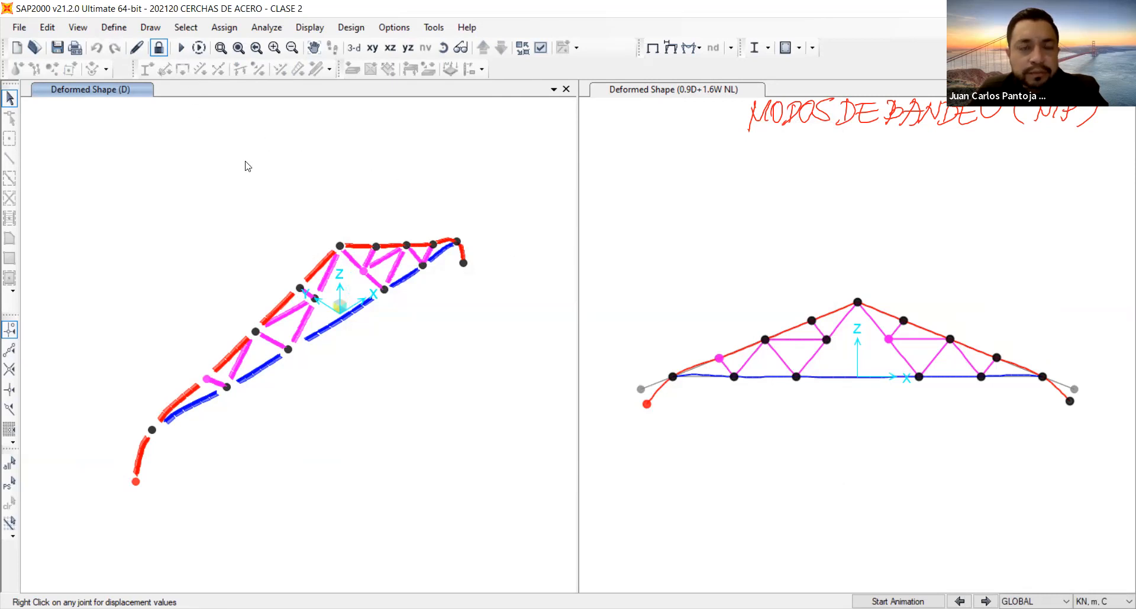
Unlock the model and define mass source MSSSRC1 from specified load patterns only, adding MUERTA with a multiplier of 1.
click(159, 48)
click(159, 48)
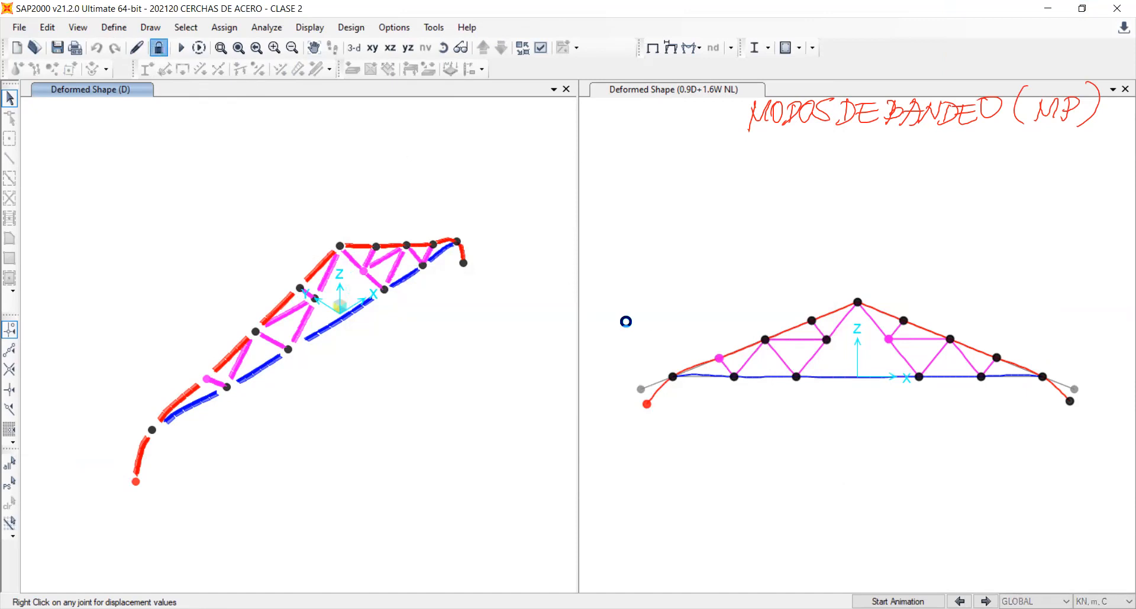
click(590, 368)
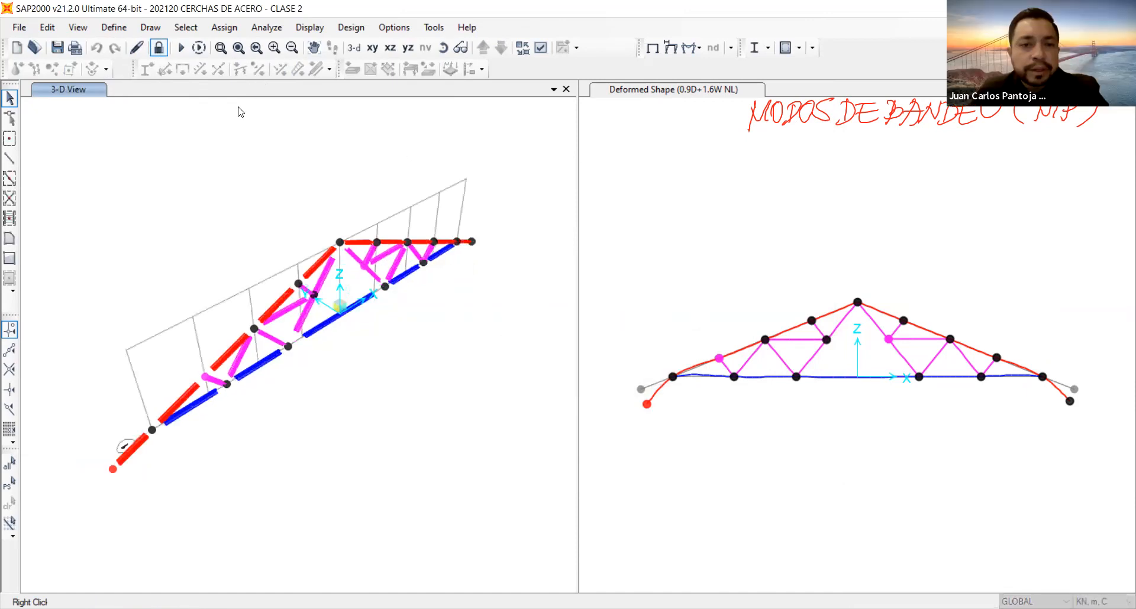
click(115, 28)
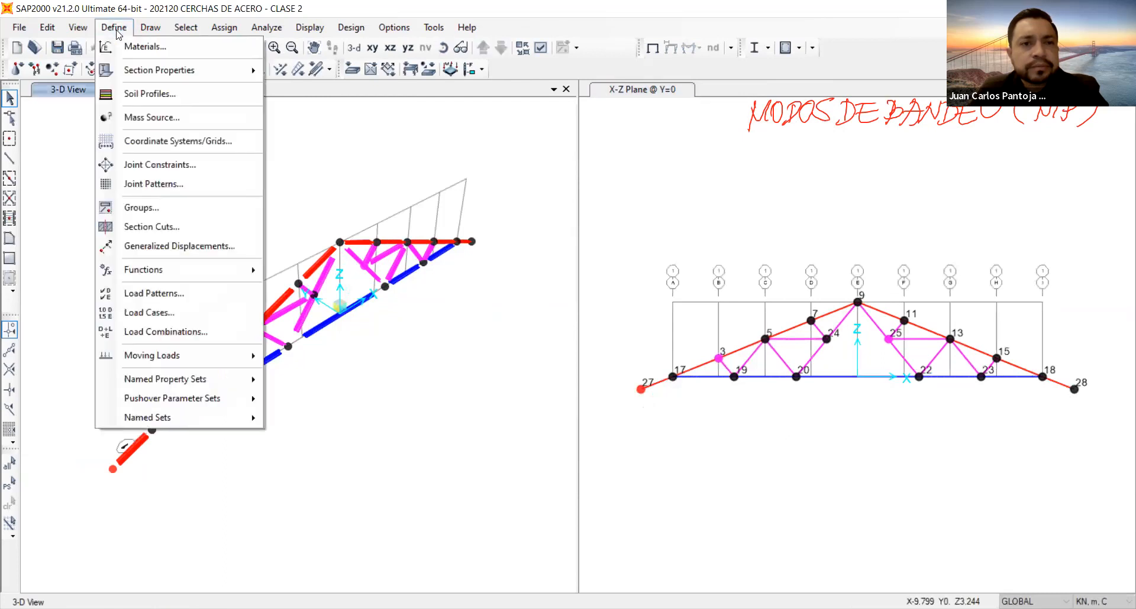
click(152, 117)
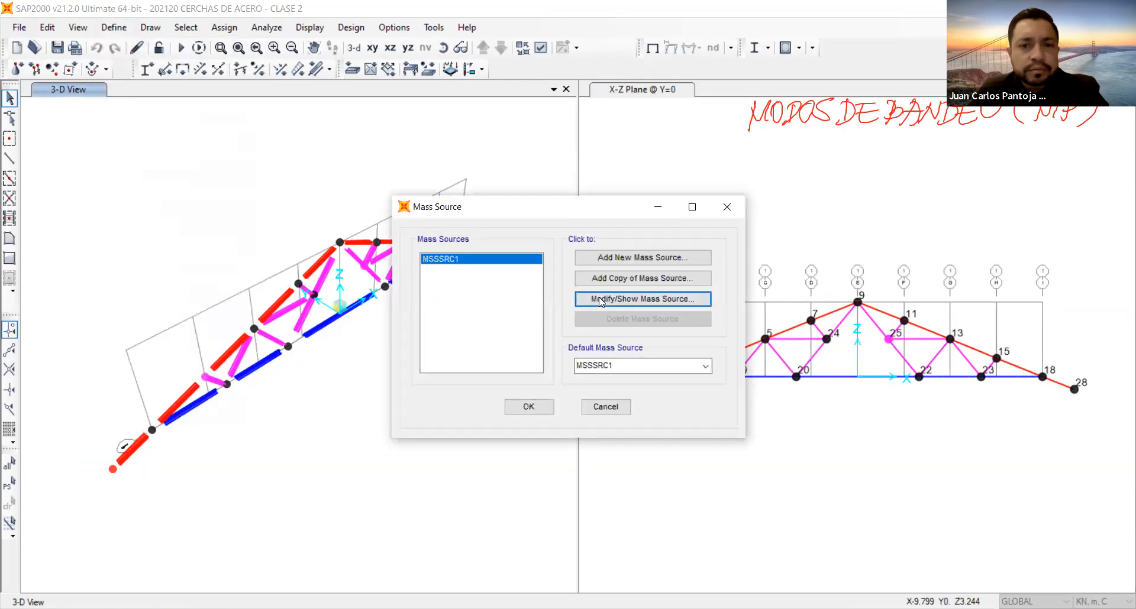
click(580, 299)
click(500, 261)
click(521, 335)
click(523, 335)
click(664, 357)
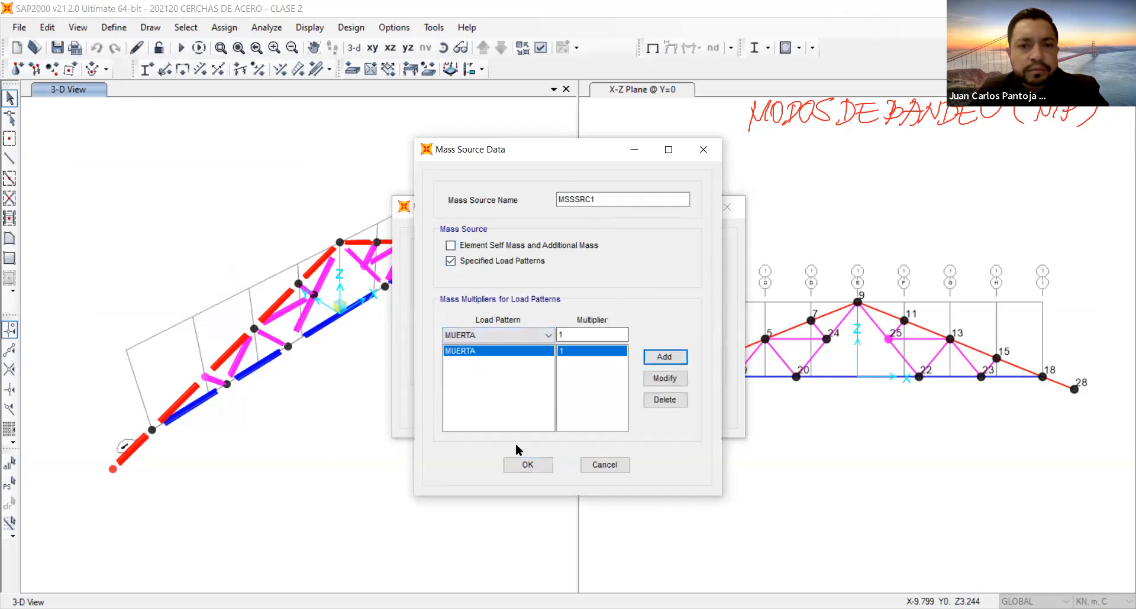
click(528, 466)
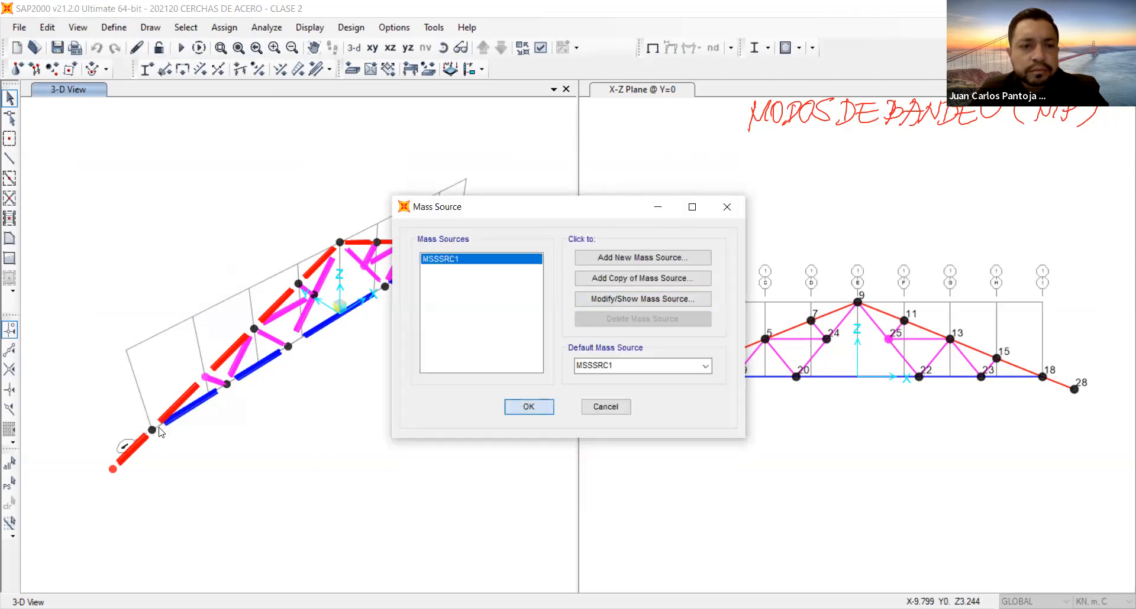
click(523, 406)
Assign fixed restraints to the truss's support joints 17 and 18.
click(152, 430)
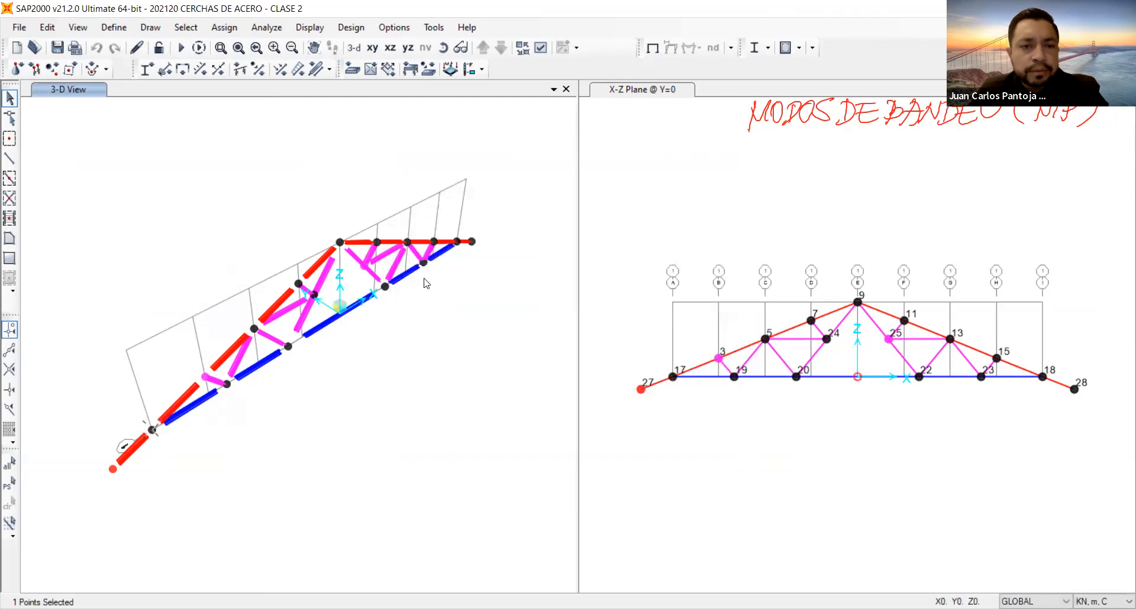
click(1044, 377)
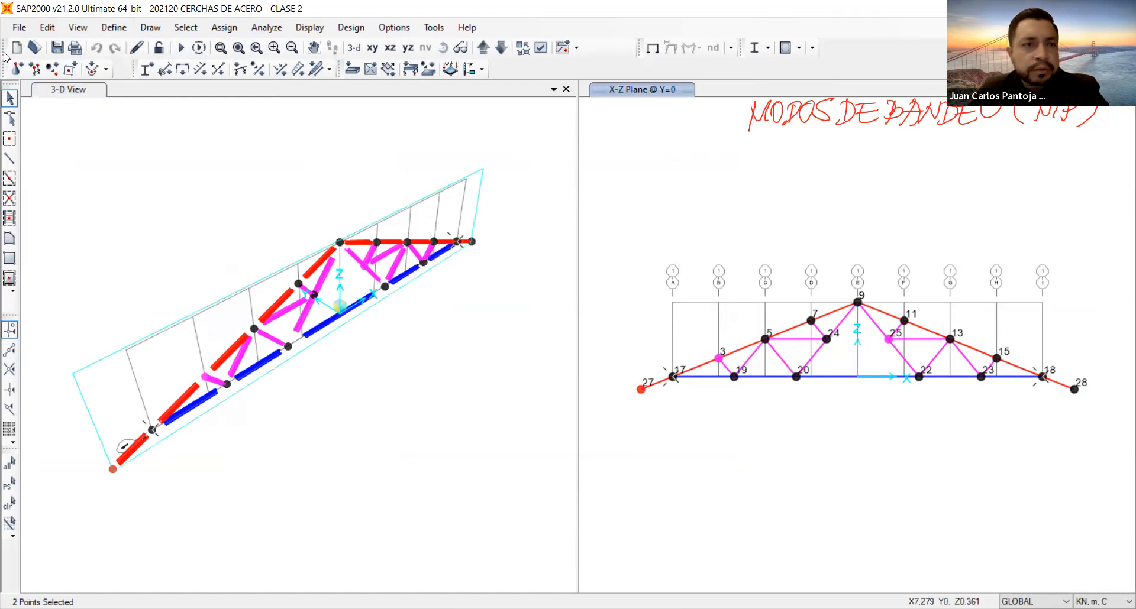
click(16, 69)
click(627, 384)
click(502, 384)
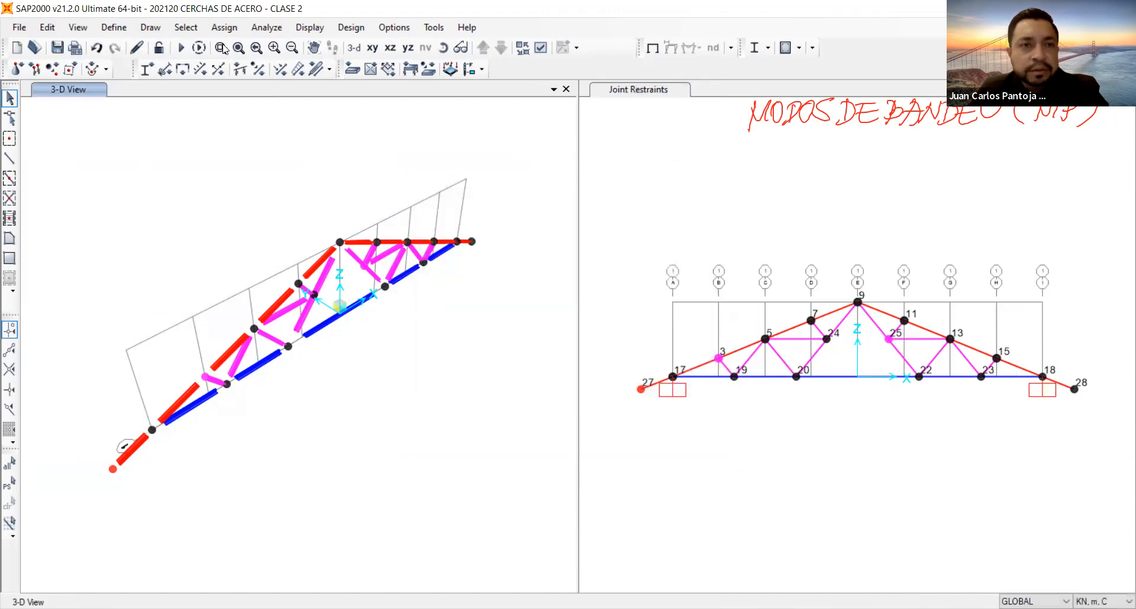
Rerun the analysis with the fixed supports and MUERTA mass source, and read through the analysis messages.
key(F5)
key(Return)
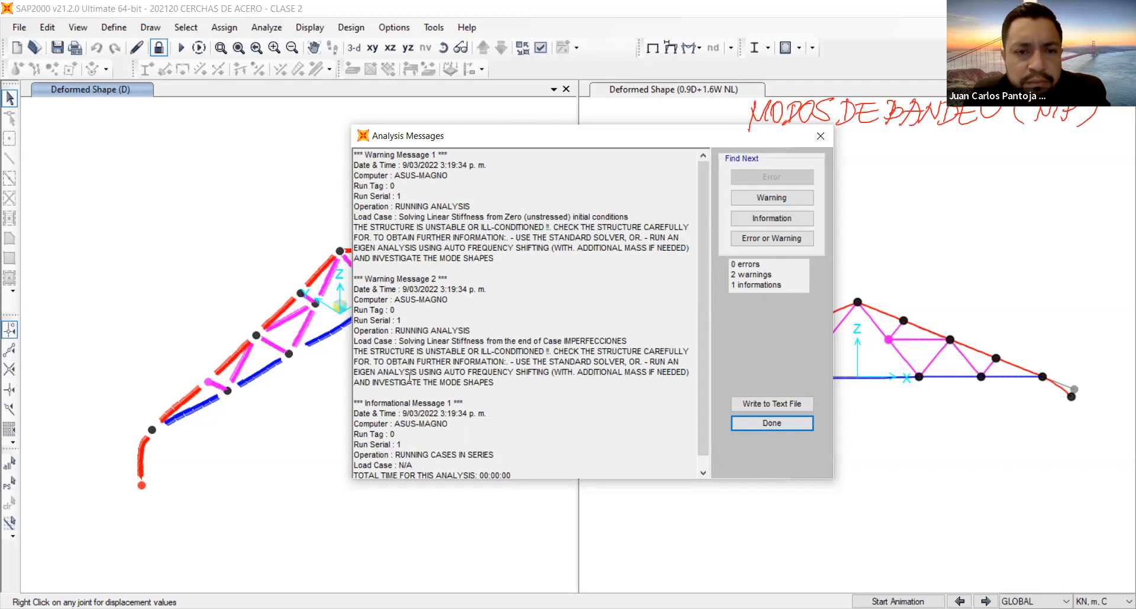
scroll(502, 374, down, 1)
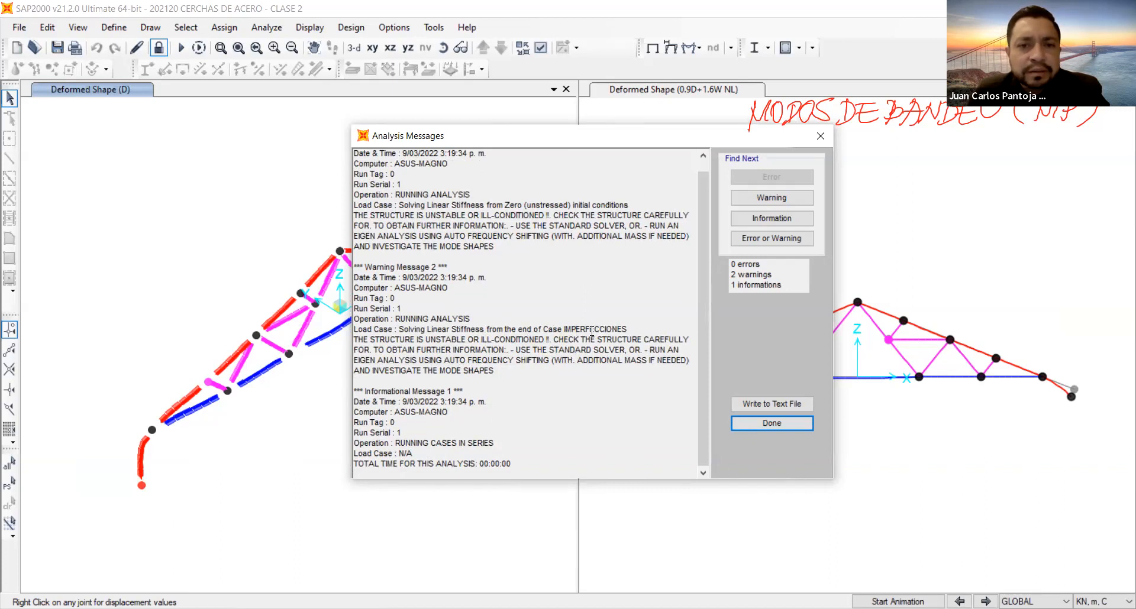
click(809, 423)
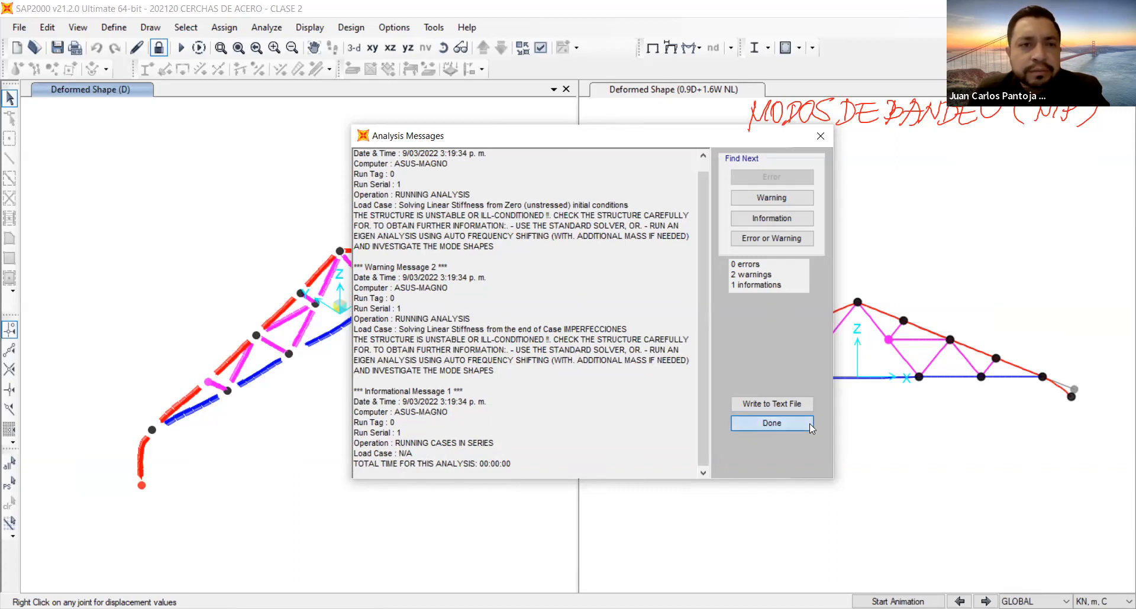
Unlock the model, discarding its analysis results, and assign a pinned restraint to support joint 17.
click(114, 27)
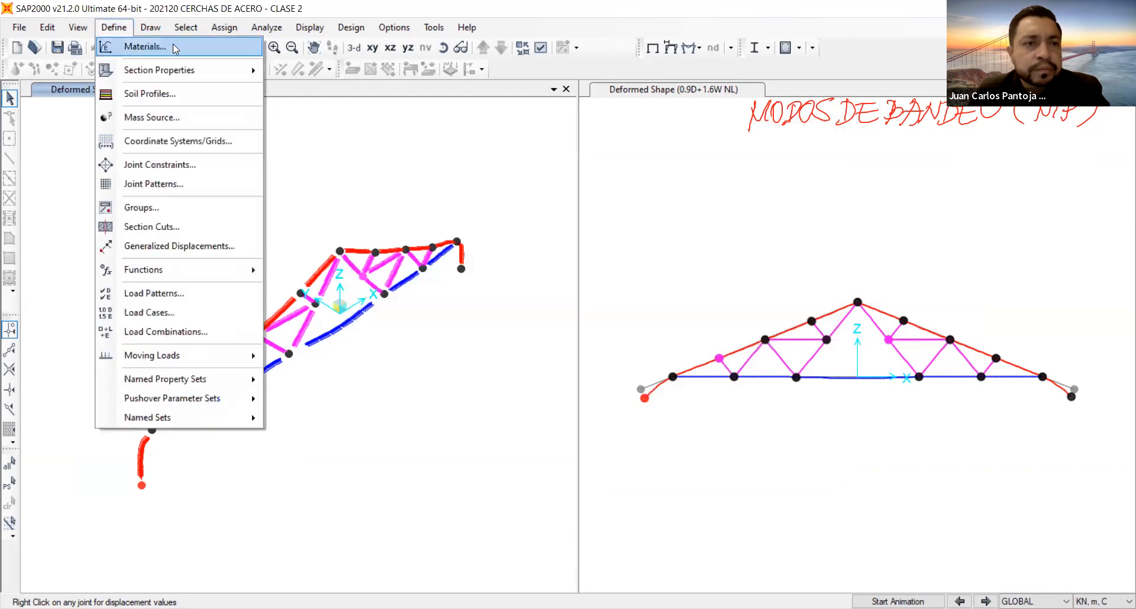
click(495, 224)
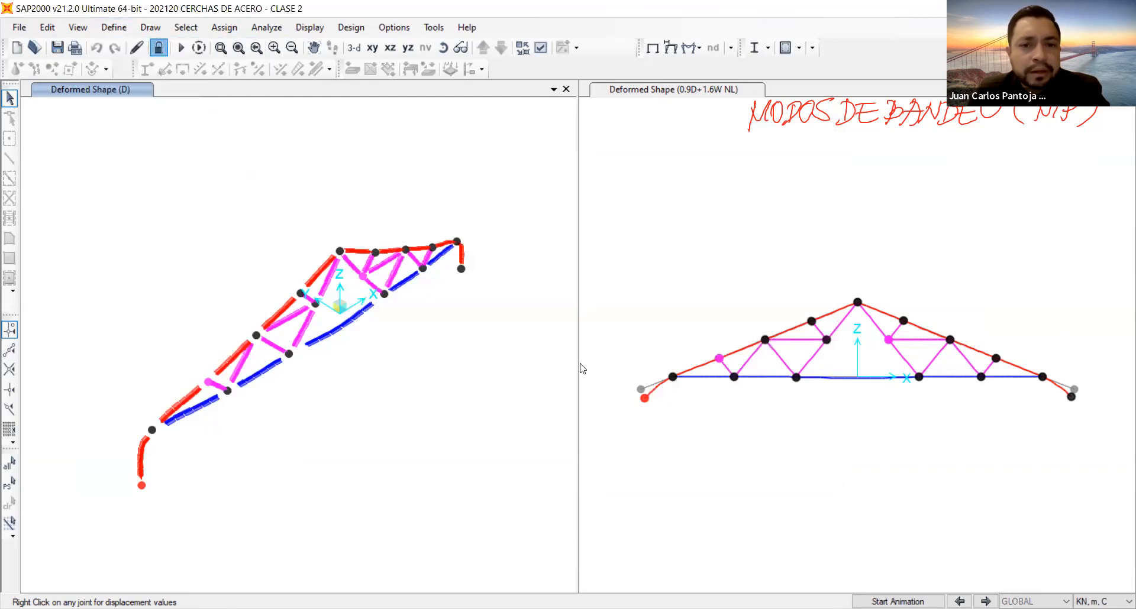
click(597, 370)
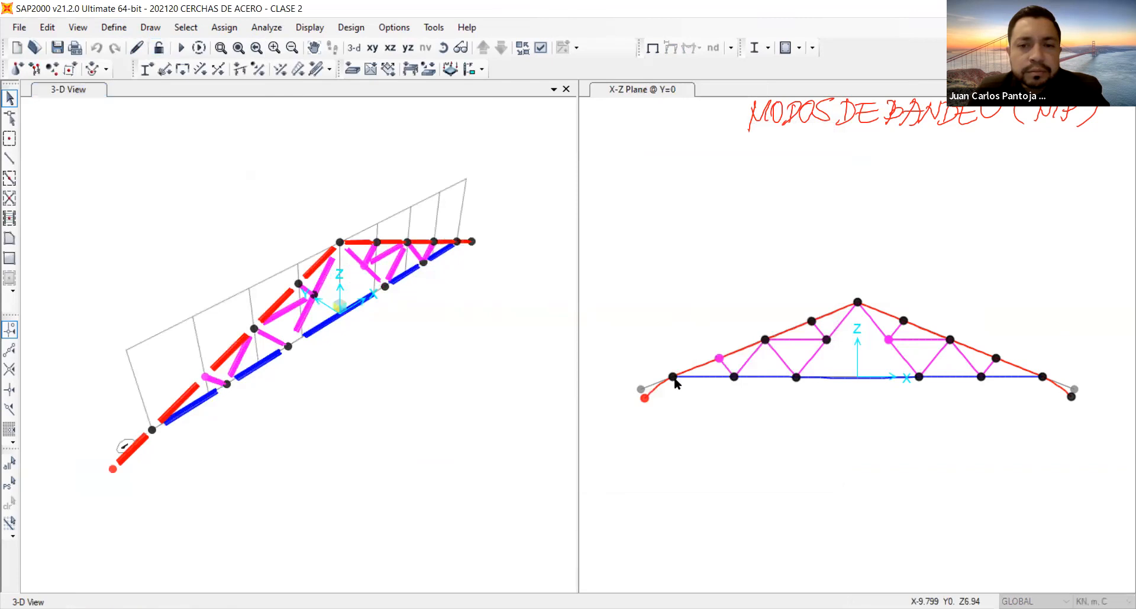
click(16, 69)
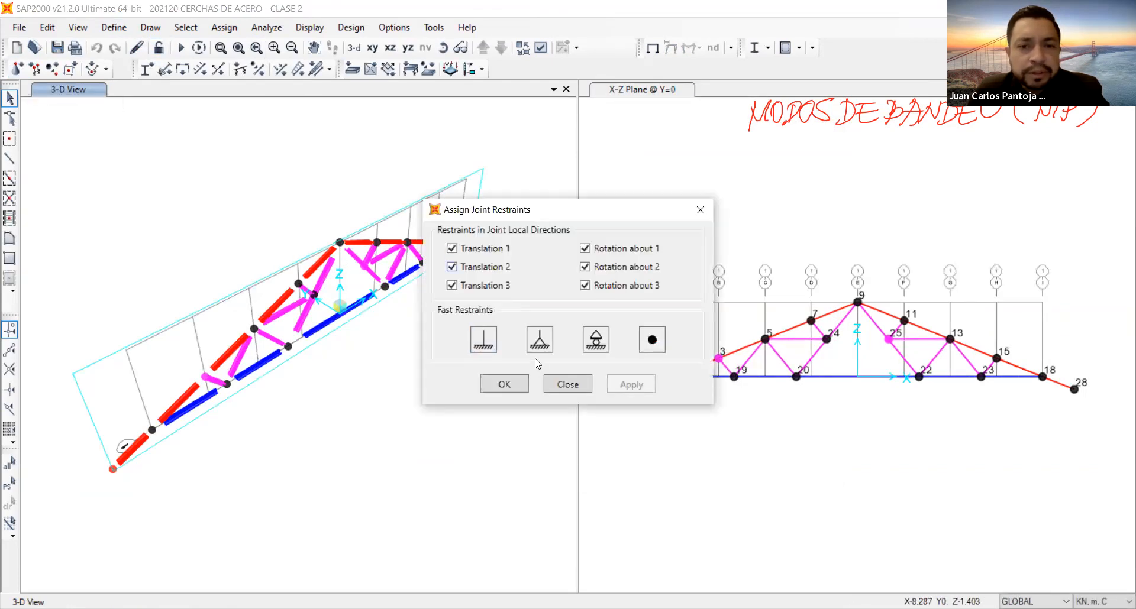
click(539, 340)
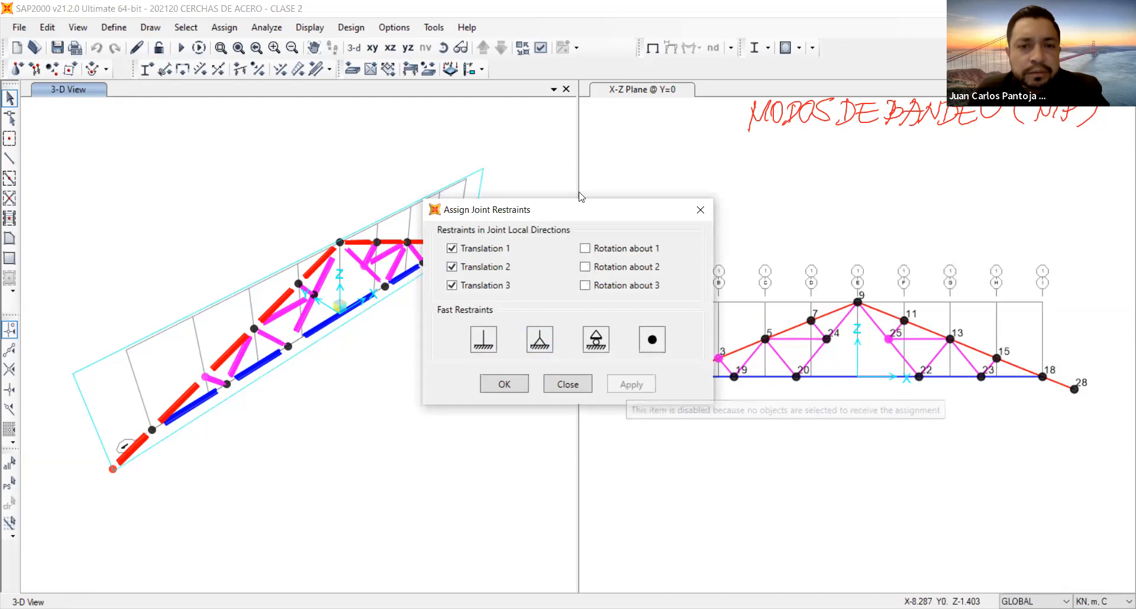
drag(476, 211, 387, 208)
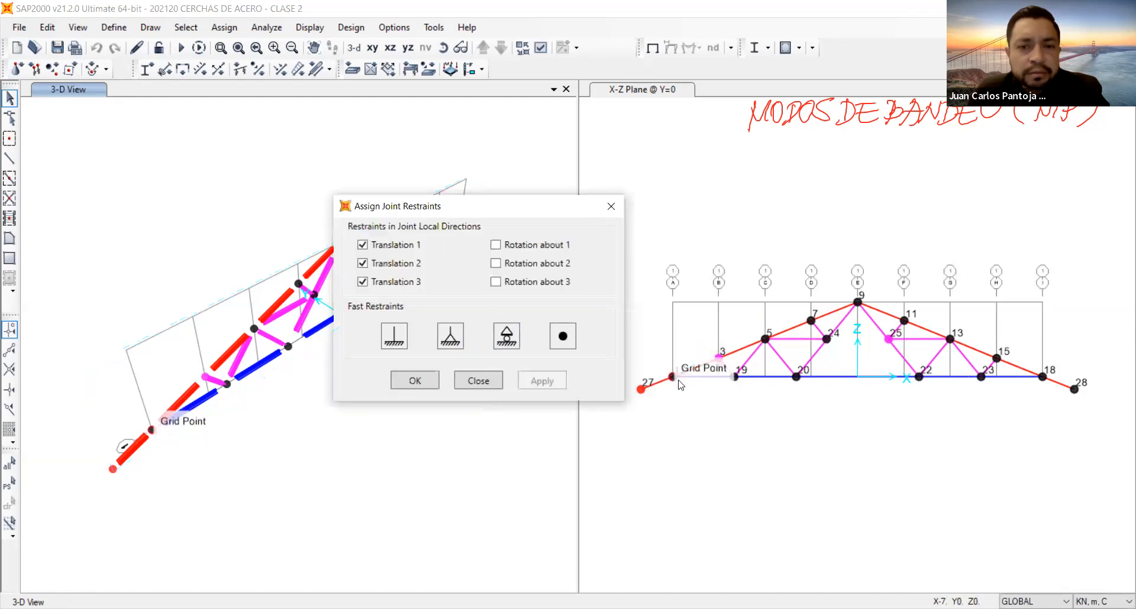
click(152, 430)
click(531, 382)
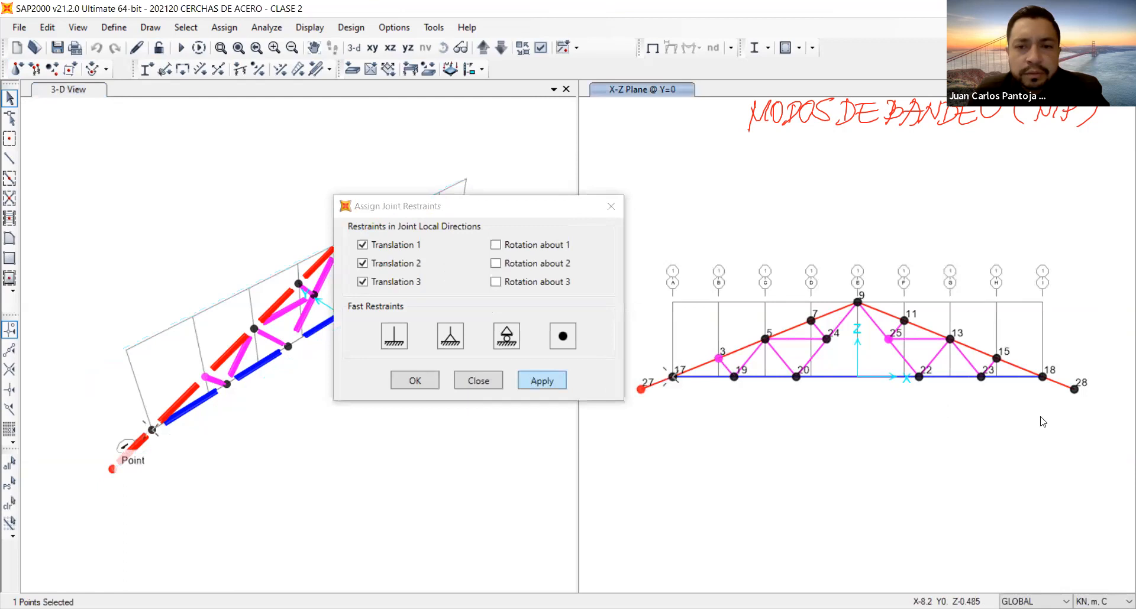
Restrain support joint 18 in translations 2 and 3 only, leaving translation 1 and all rotations free.
click(1043, 391)
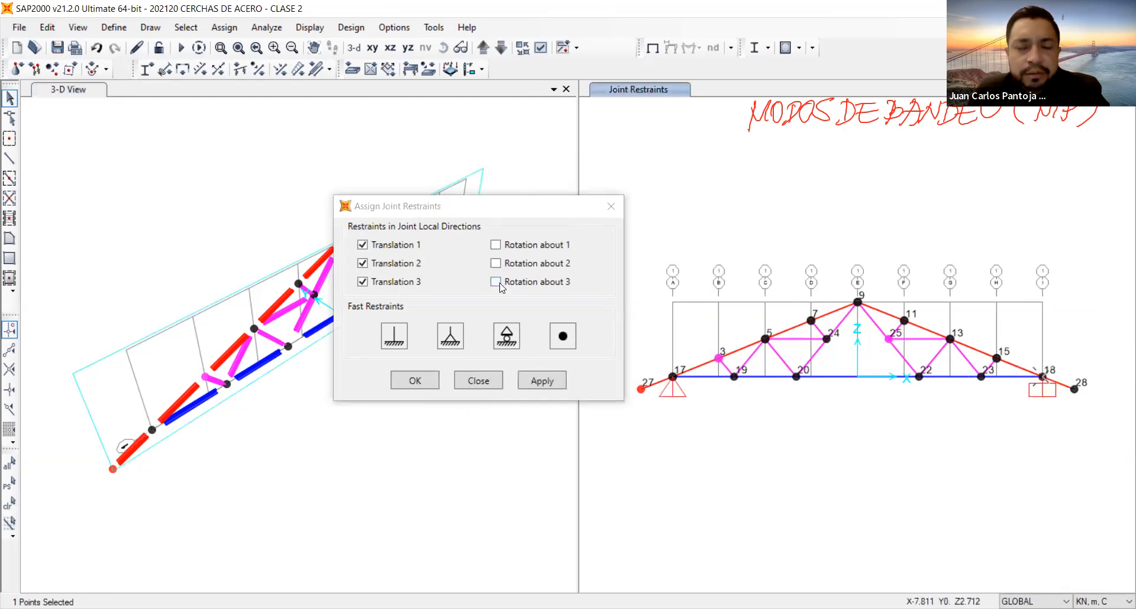
click(362, 244)
click(542, 381)
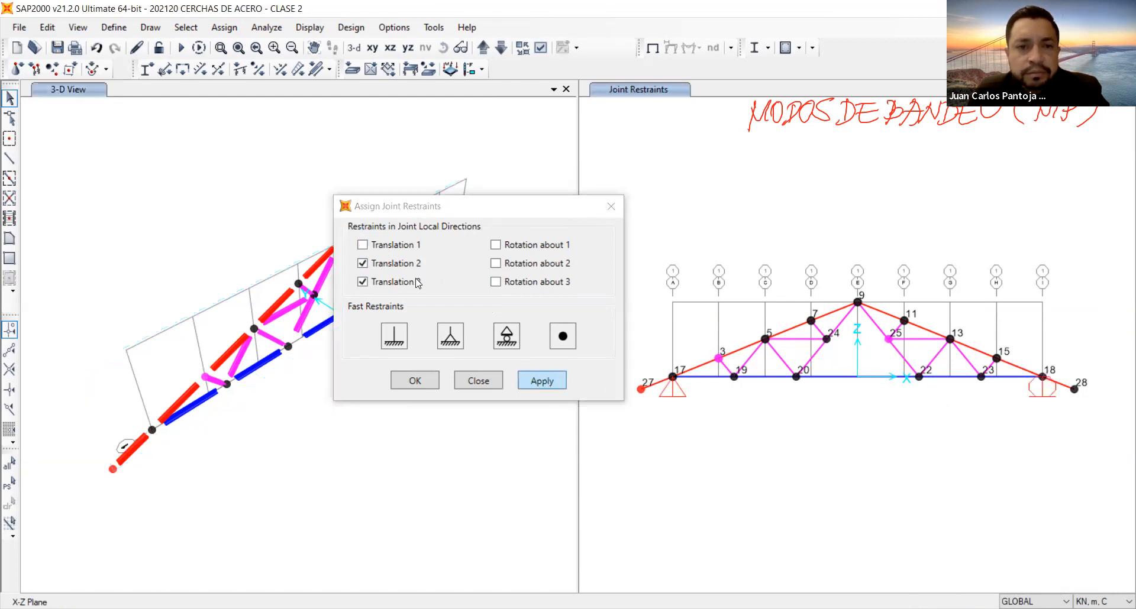
click(415, 380)
click(114, 27)
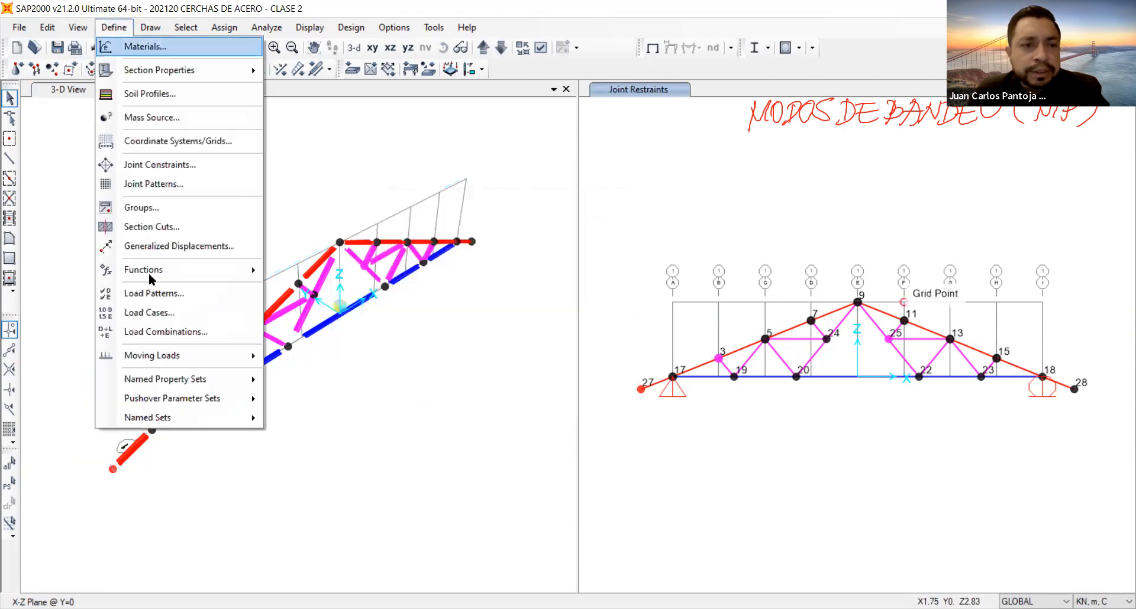
click(190, 330)
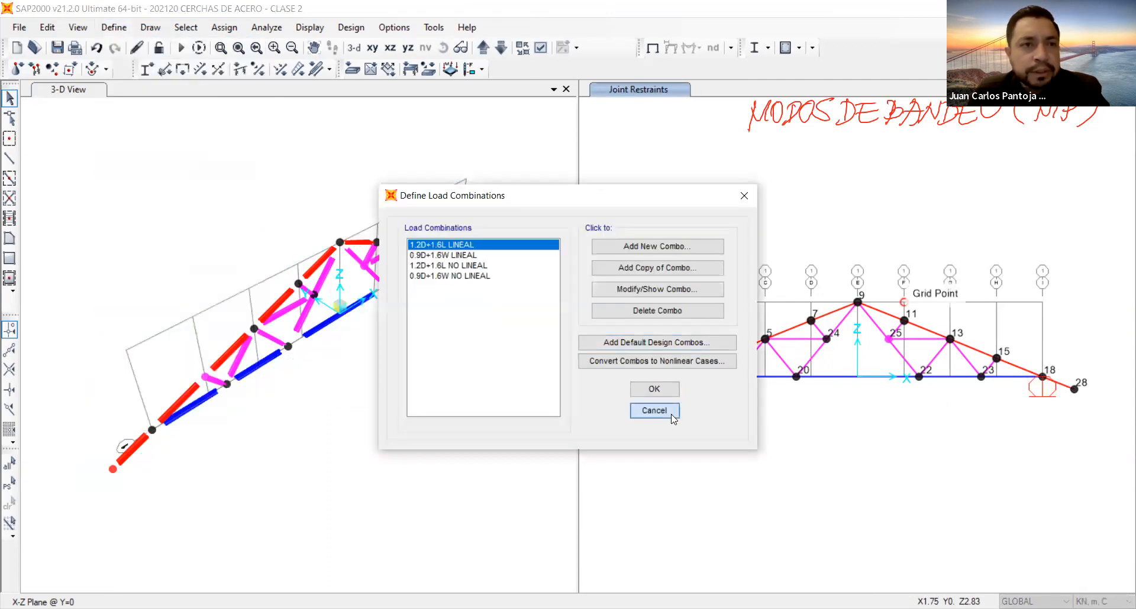
click(672, 416)
Review the load application control of nonlinear load case IMPERFECCIONES and set its geometric nonlinearity to None.
click(114, 27)
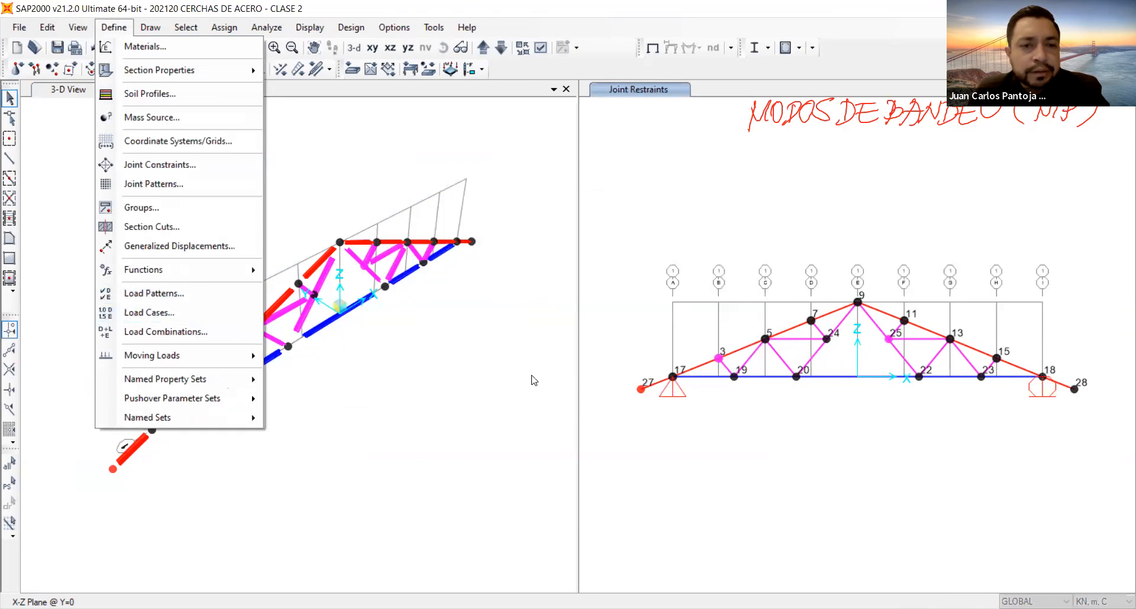
click(149, 312)
click(356, 311)
click(749, 306)
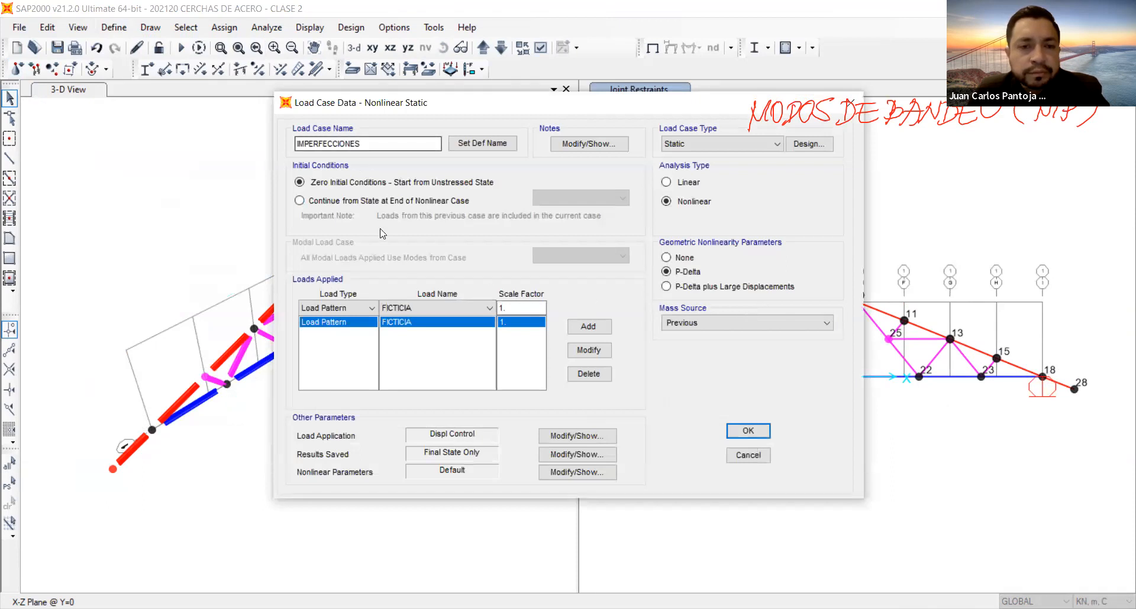
click(601, 436)
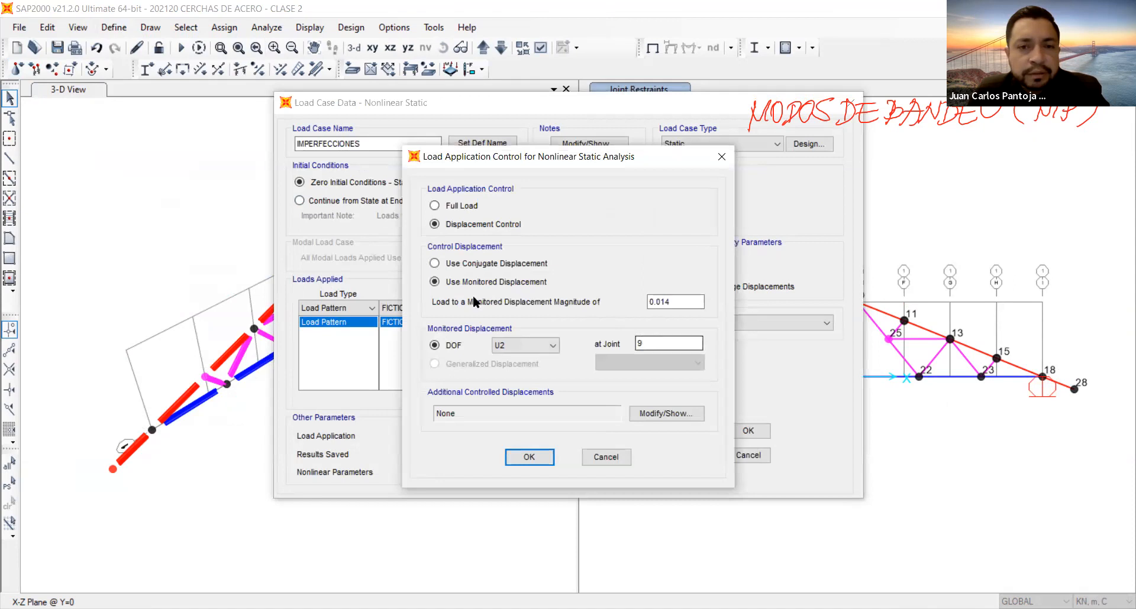
click(615, 456)
click(557, 456)
click(609, 396)
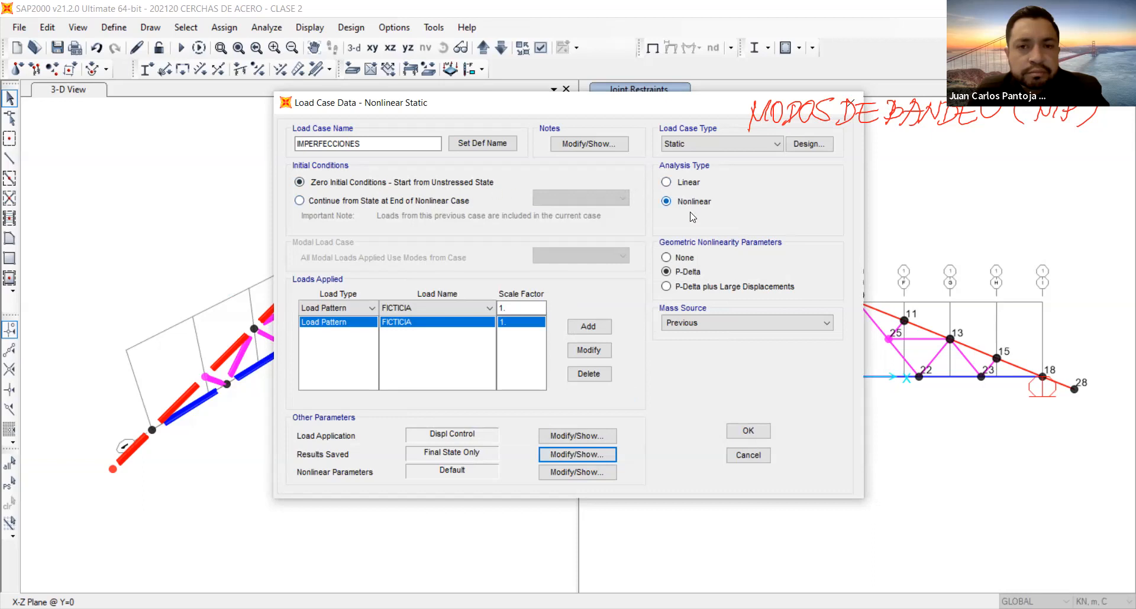
click(689, 258)
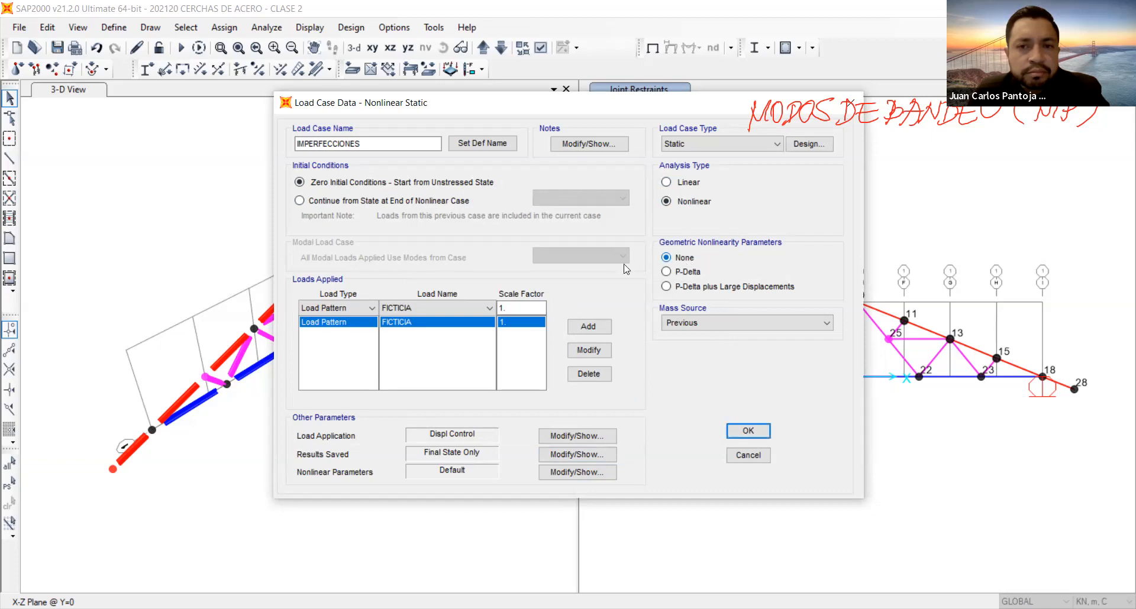
click(749, 434)
click(706, 409)
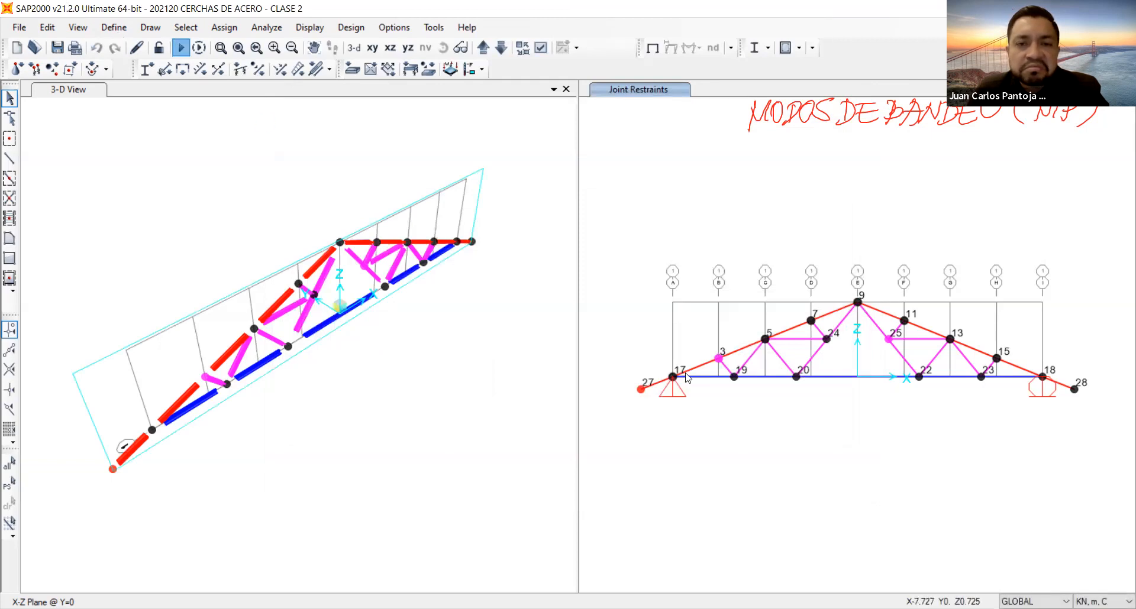
Run the analysis with the changed supports and IMPERFECCIONES case, and examine the warnings in the analysis messages.
key(F5)
click(747, 401)
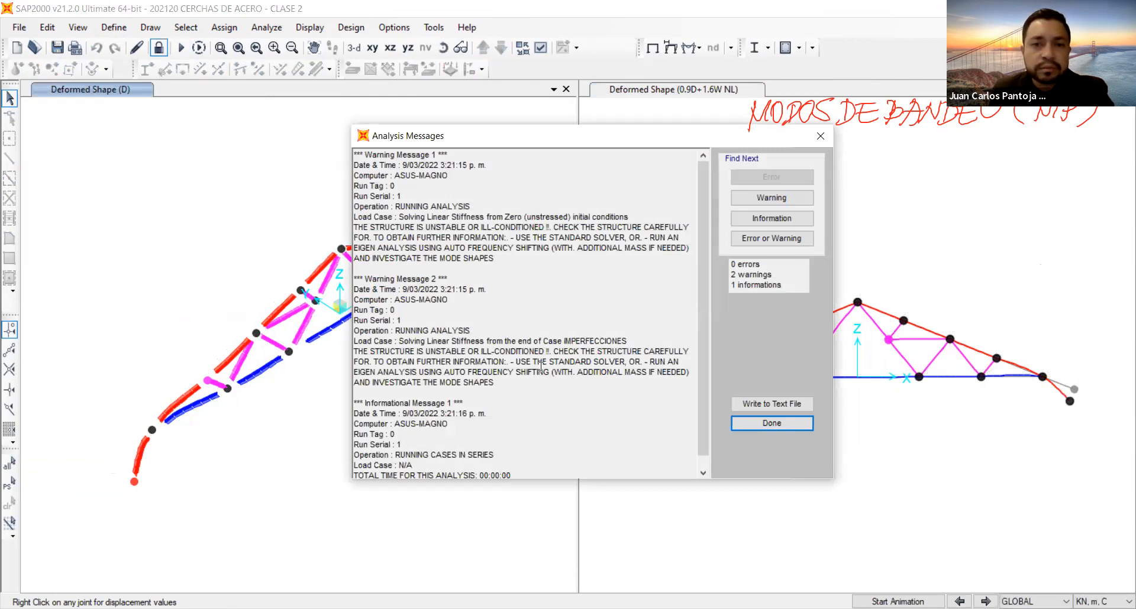
drag(555, 372, 673, 376)
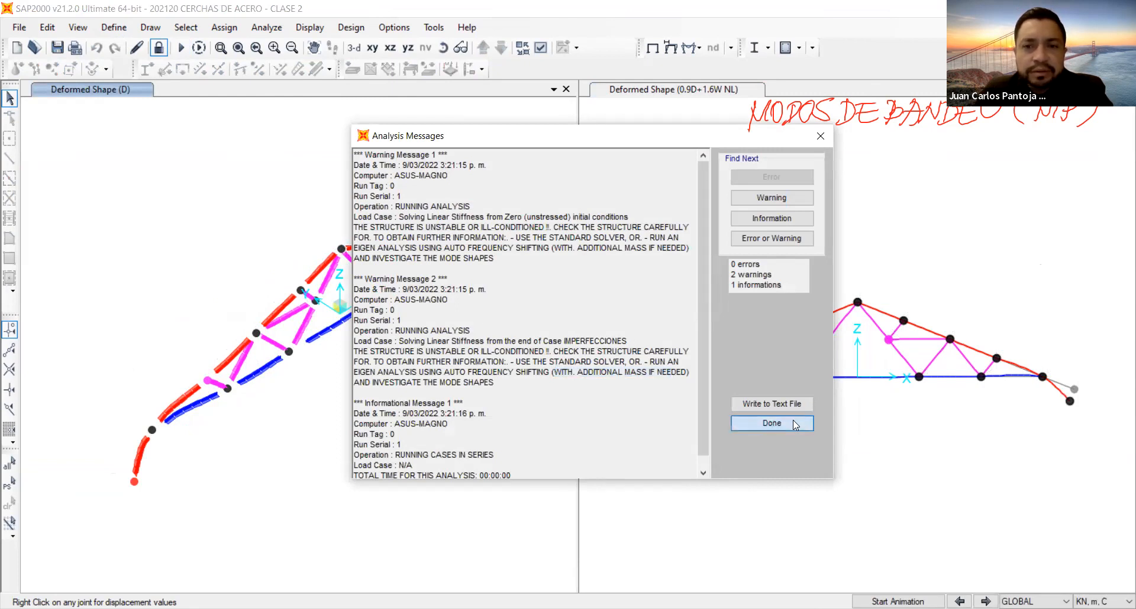
click(772, 423)
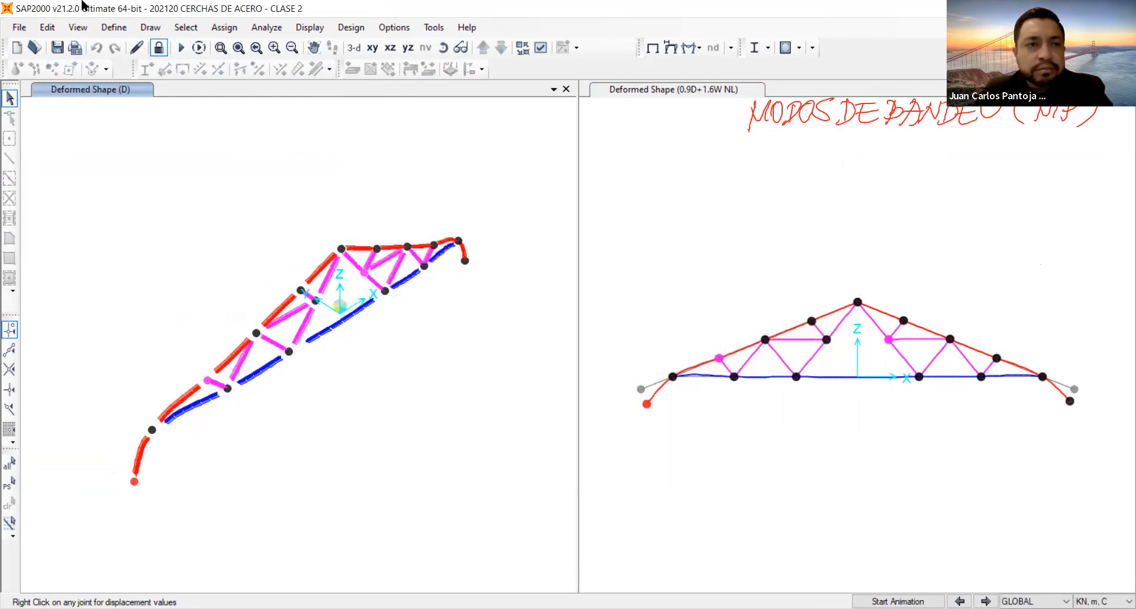
Unlock the model, review load case IMPERFECCIONES' displacement control settings, and set its geometric nonlinearity to P-Delta.
click(602, 369)
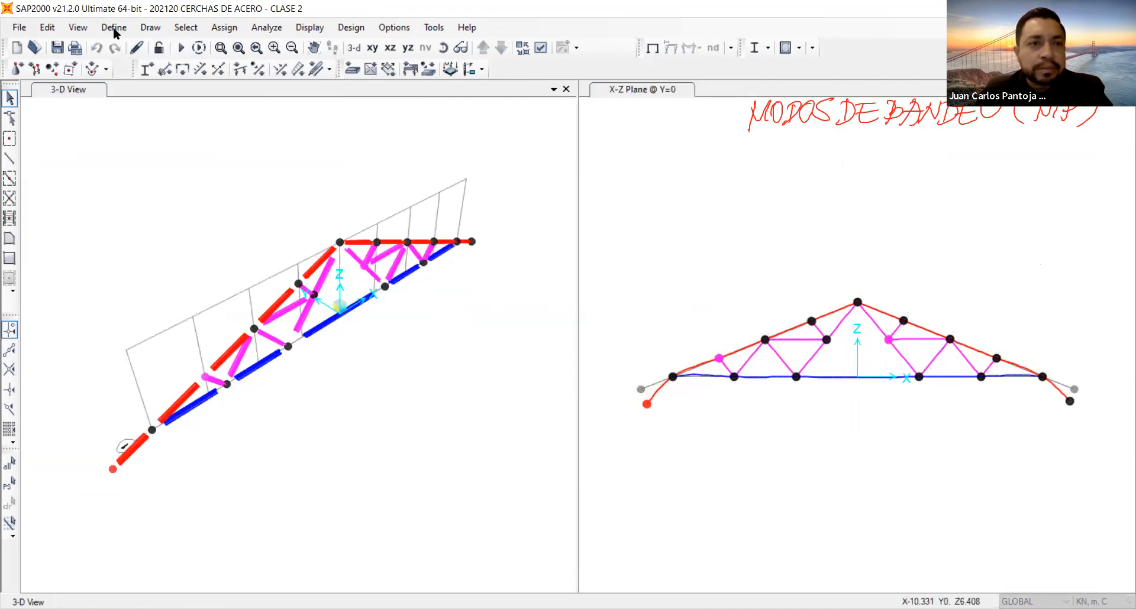
click(114, 28)
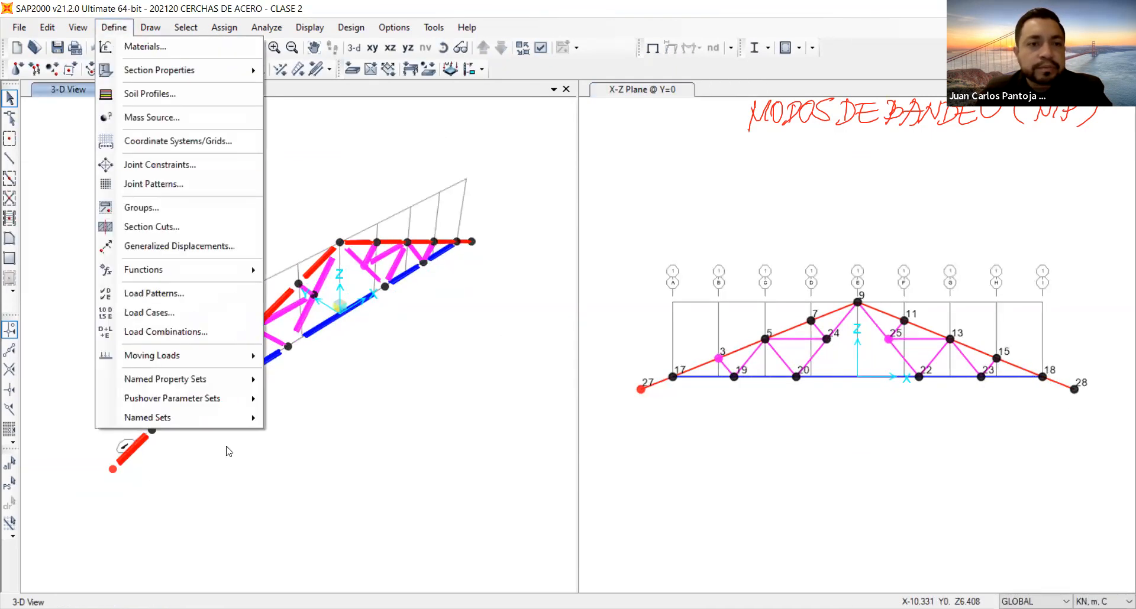
click(230, 313)
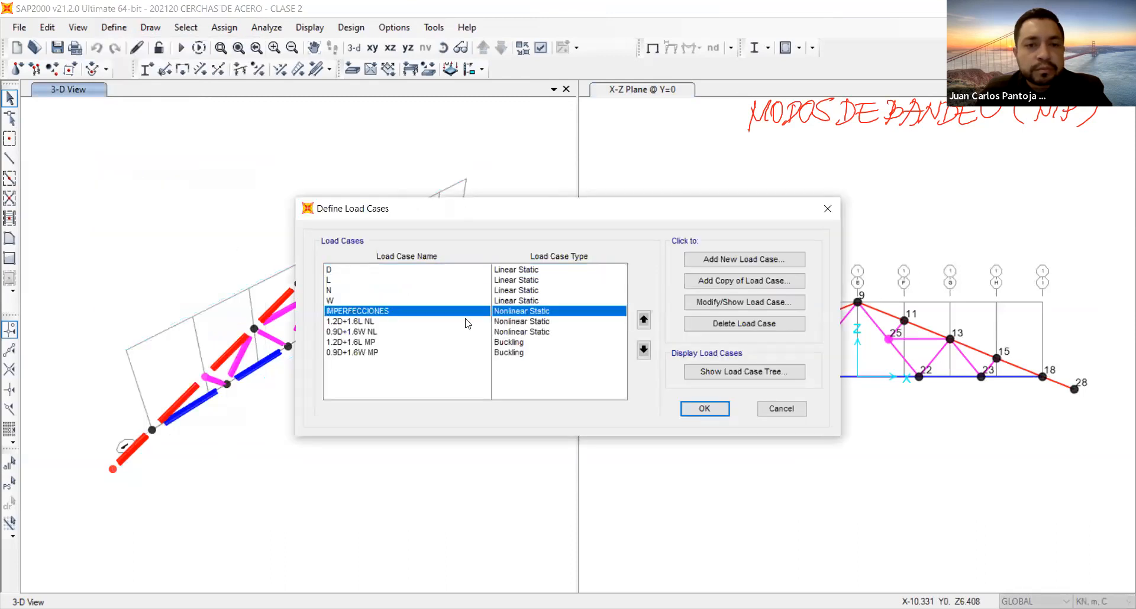
click(713, 305)
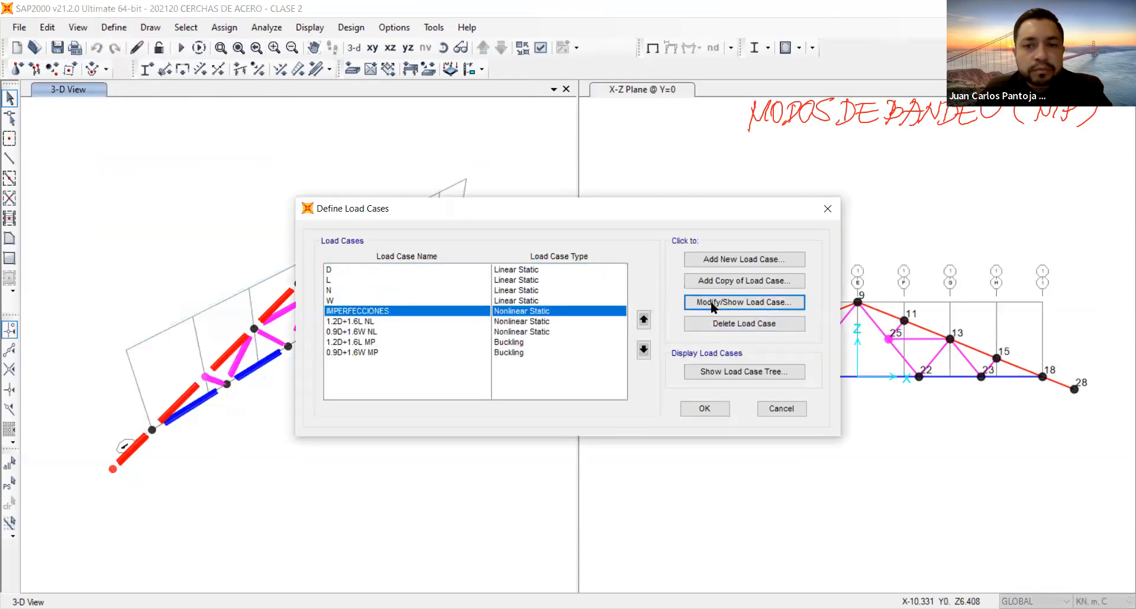
click(573, 436)
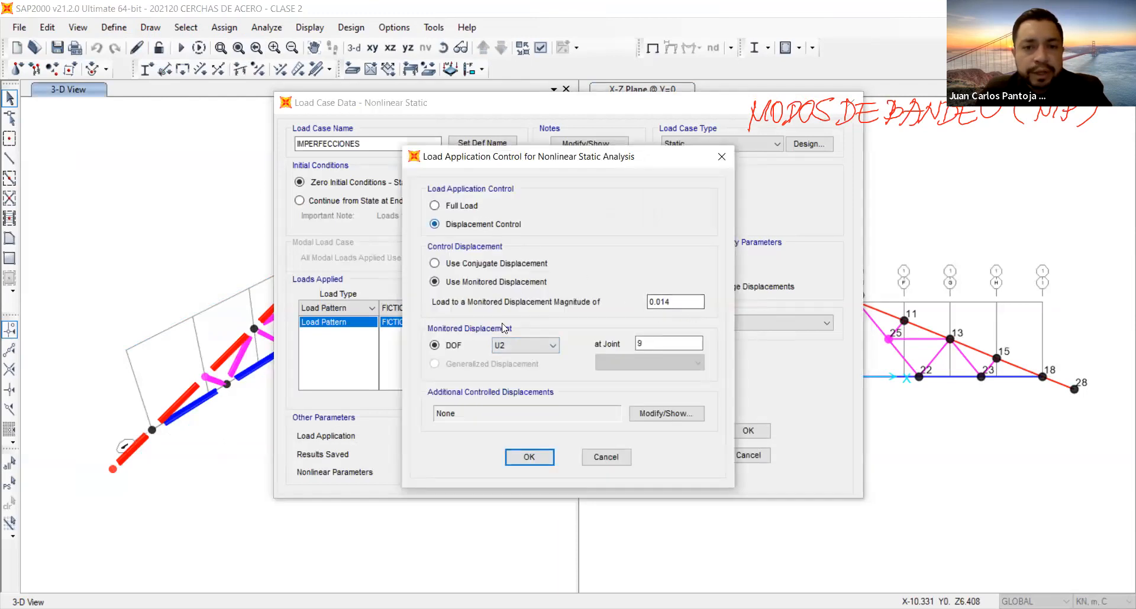
click(533, 461)
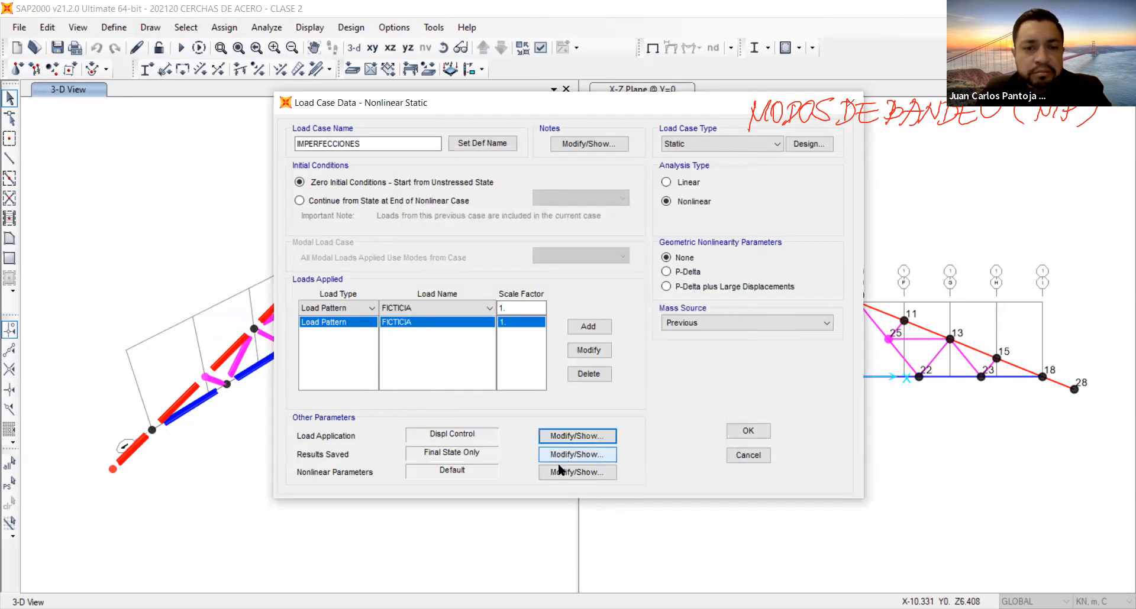
click(672, 272)
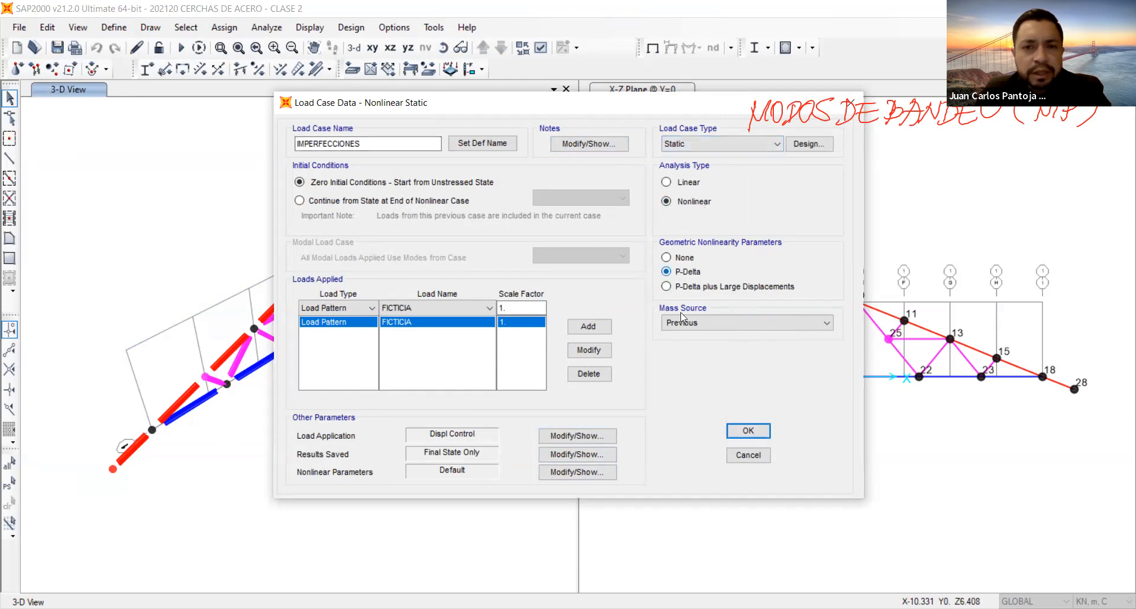
click(749, 432)
click(707, 413)
Run all load cases with IMPERFECCIONES set to P-Delta, review the analysis messages and dismiss them.
click(180, 48)
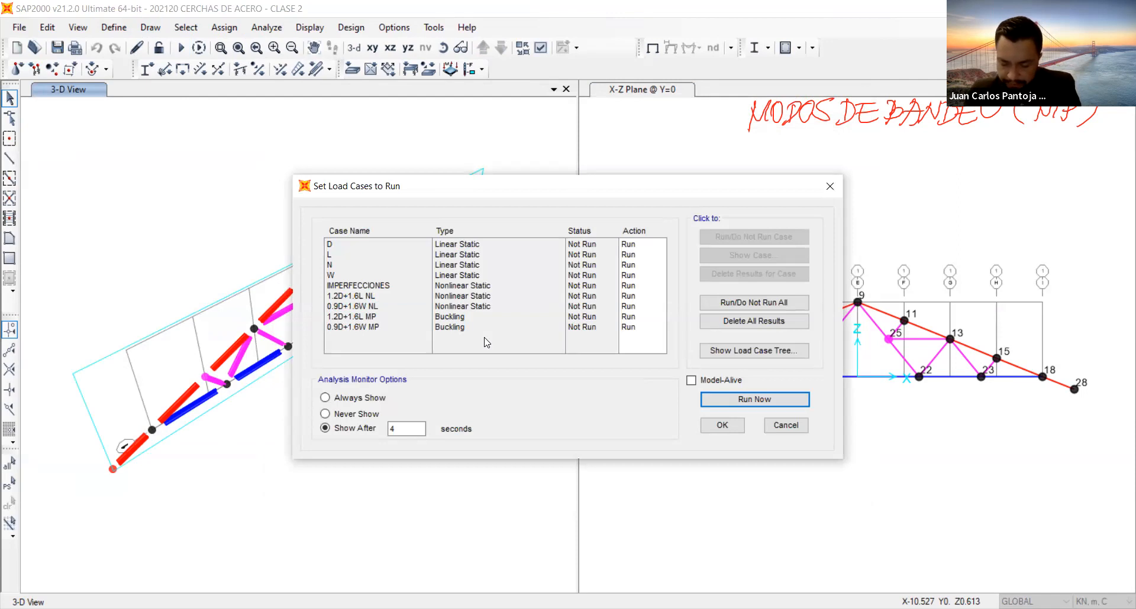
click(729, 400)
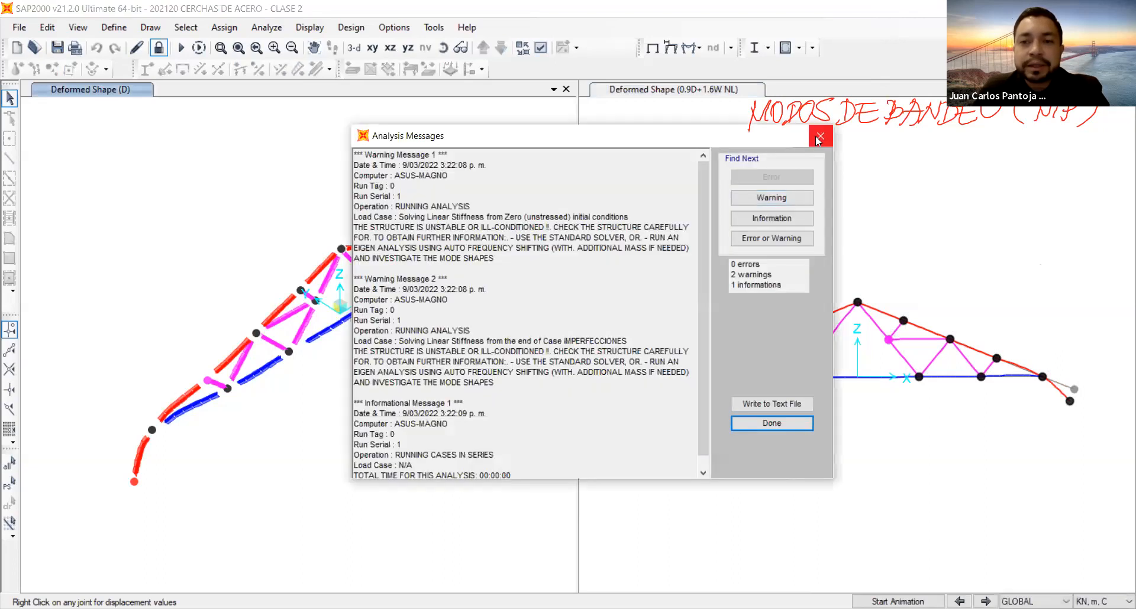
click(818, 138)
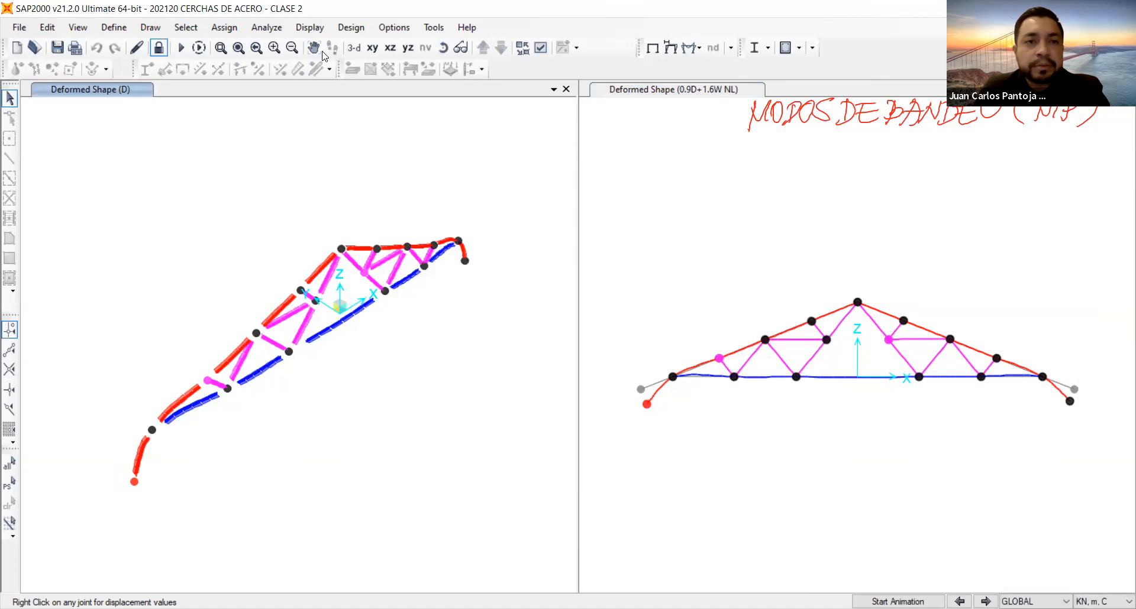
Show the truss in the XZ plane with the axial force diagram and values for combination 1.2D+1.6L LINEAL.
click(390, 50)
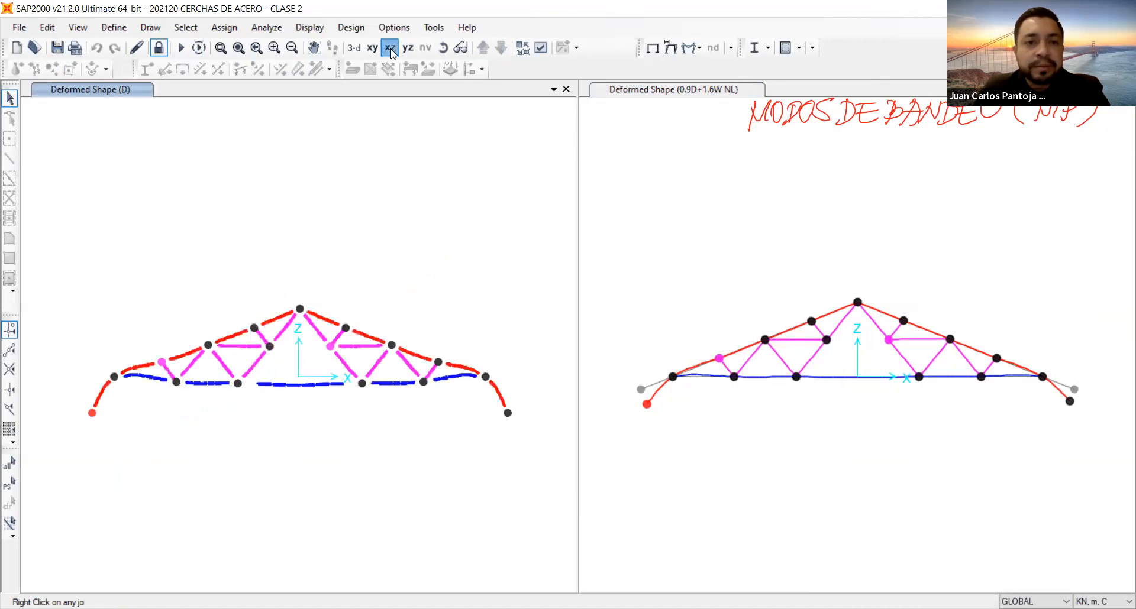
click(698, 53)
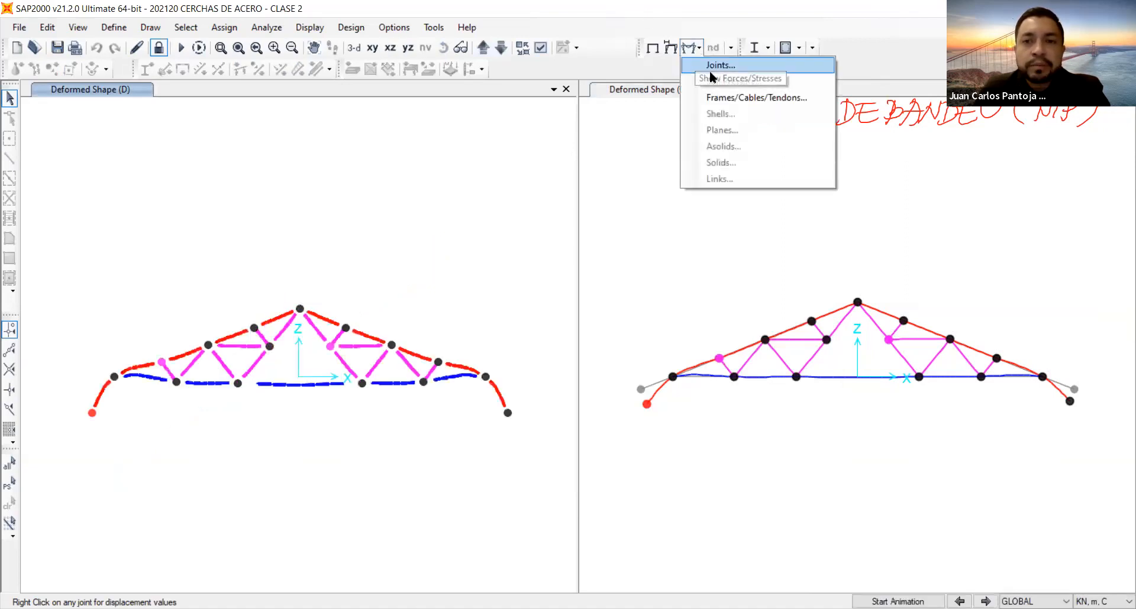
click(725, 100)
click(567, 109)
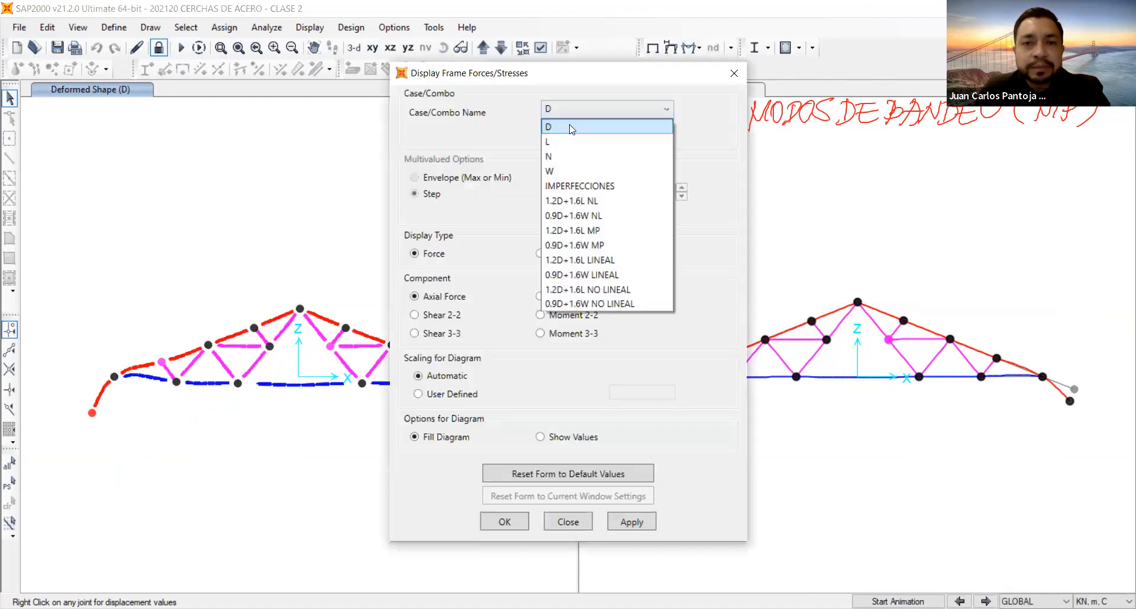
click(598, 260)
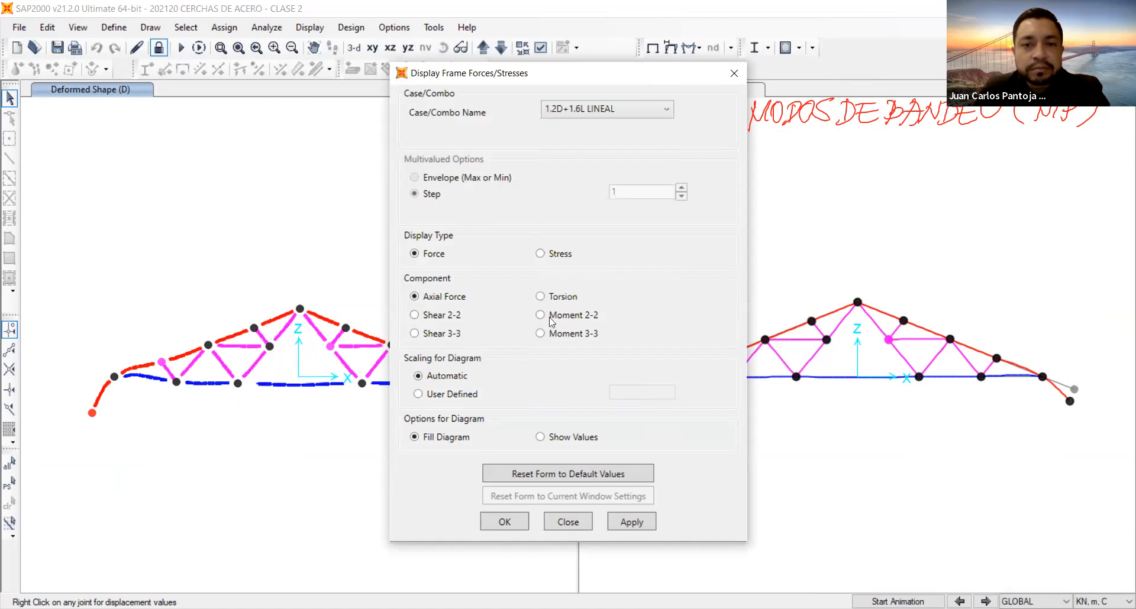
click(637, 523)
click(548, 437)
click(639, 522)
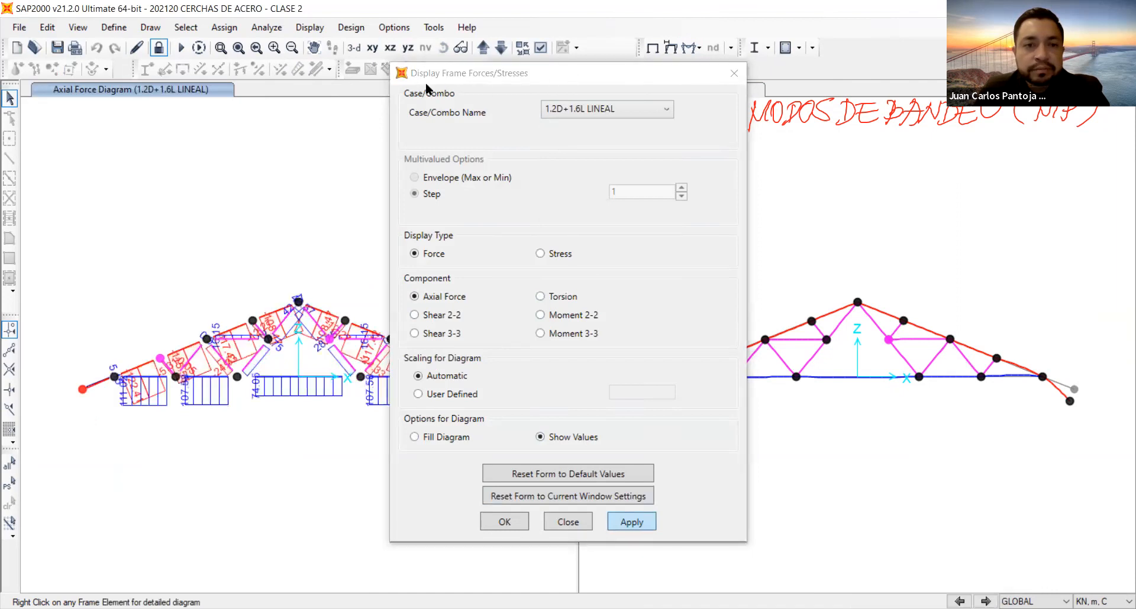
Display the axial force diagram with values for combination 1.2D+1.6L NO LINEAL in the second model view.
drag(426, 74, 213, 120)
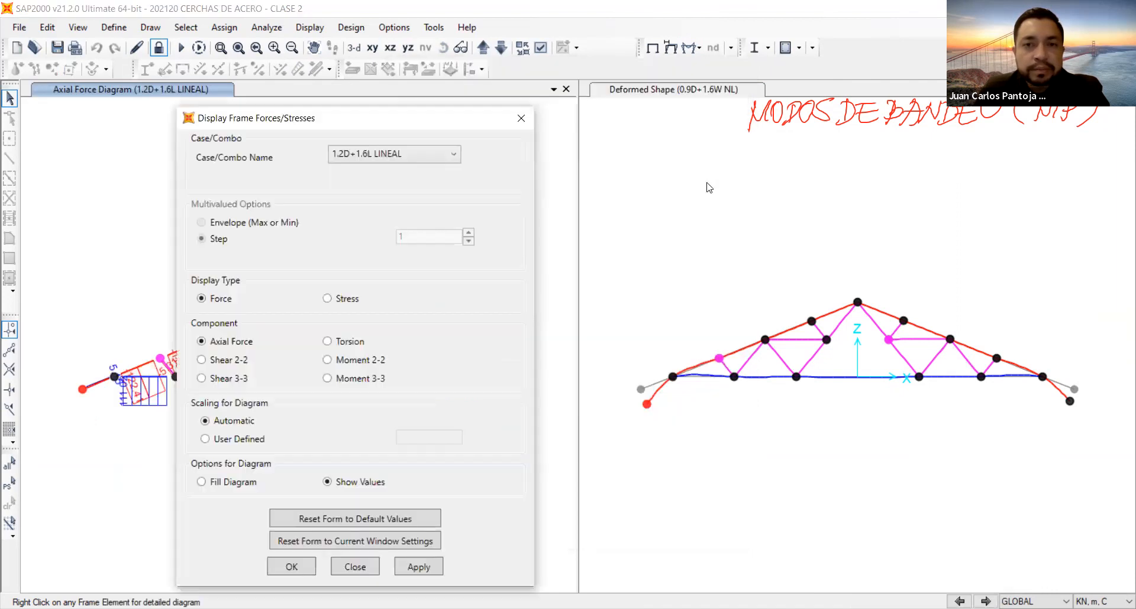
click(391, 155)
click(378, 340)
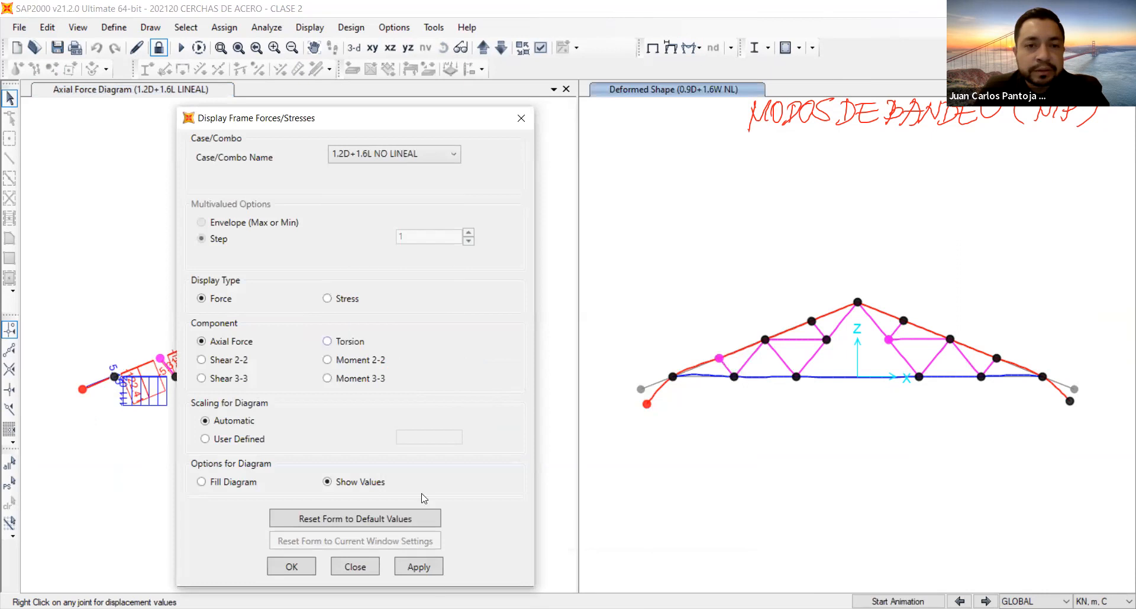
click(426, 566)
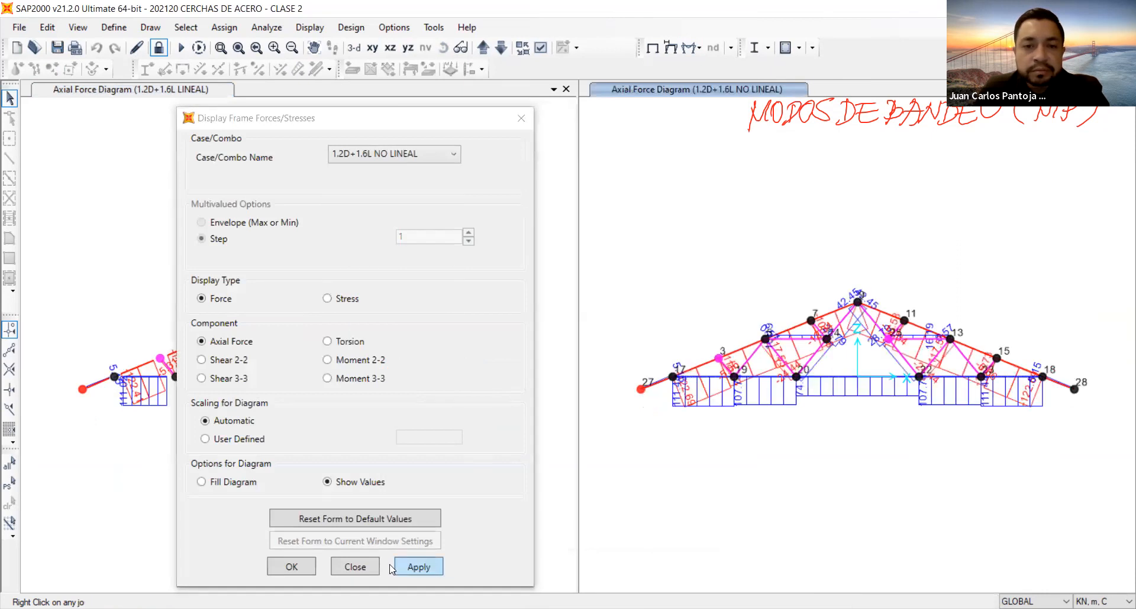
click(290, 567)
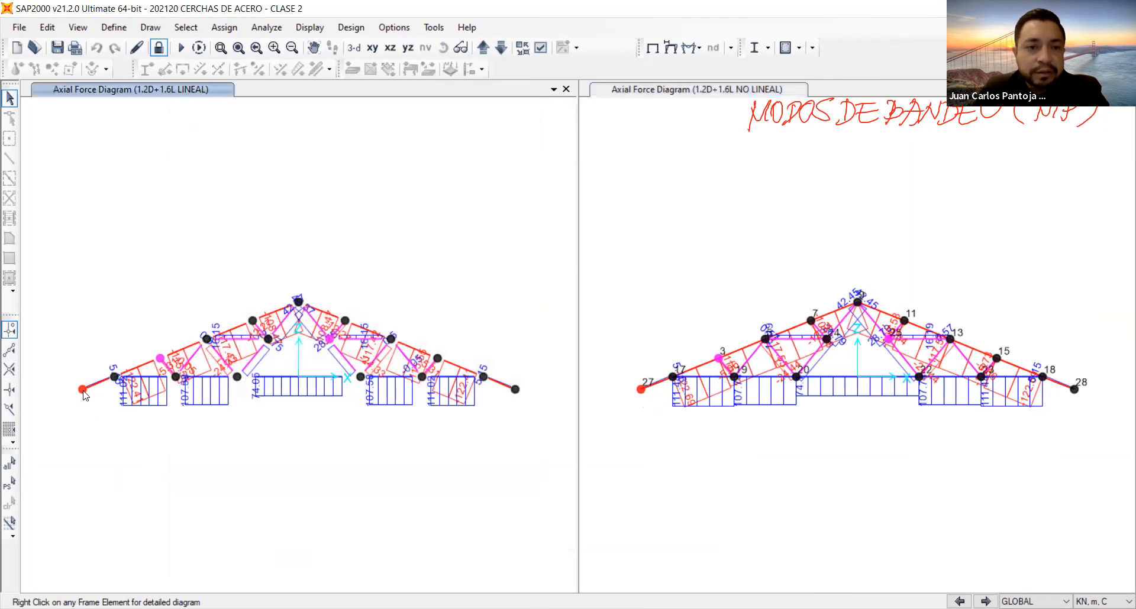
Compare member axial forces between the linear and nonlinear 1.2D+1.6L diagrams around the truss's left half.
scroll(83, 394, up, 3)
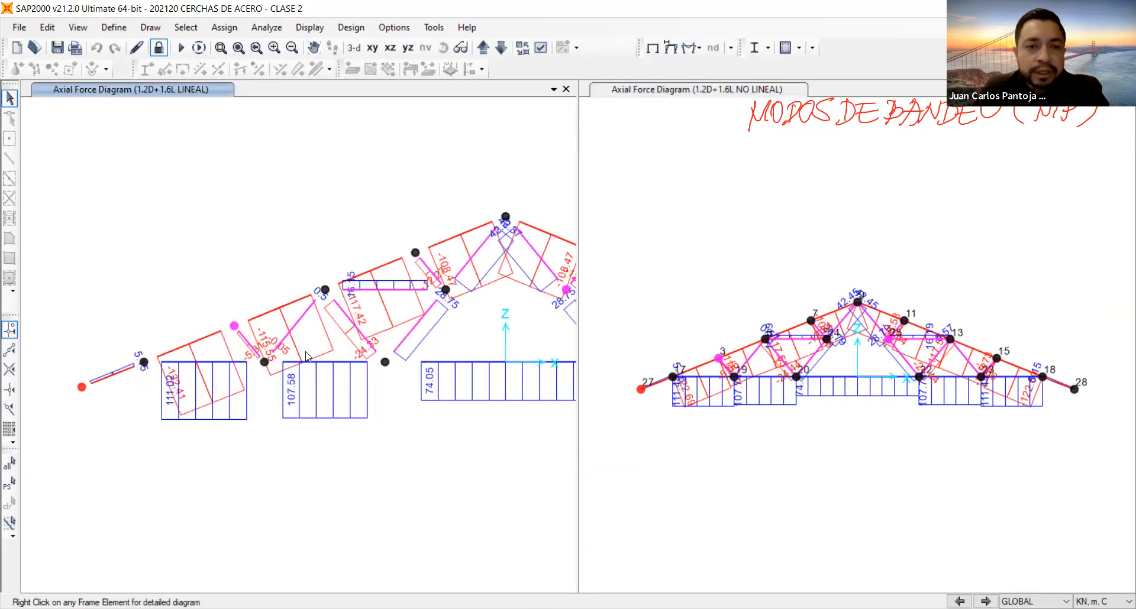
scroll(307, 357, up, 2)
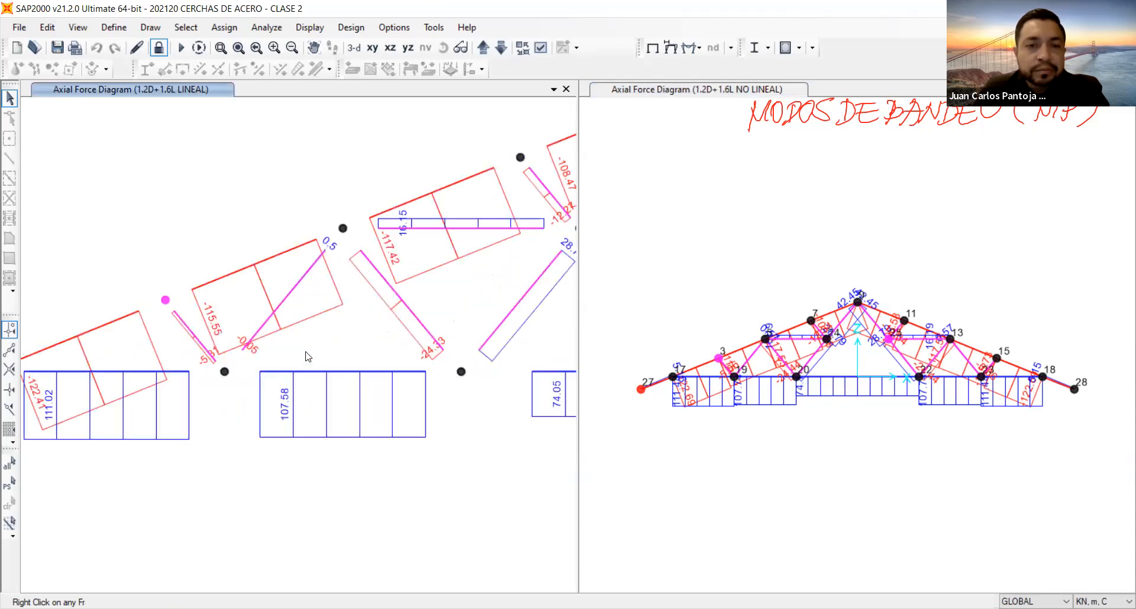
click(726, 352)
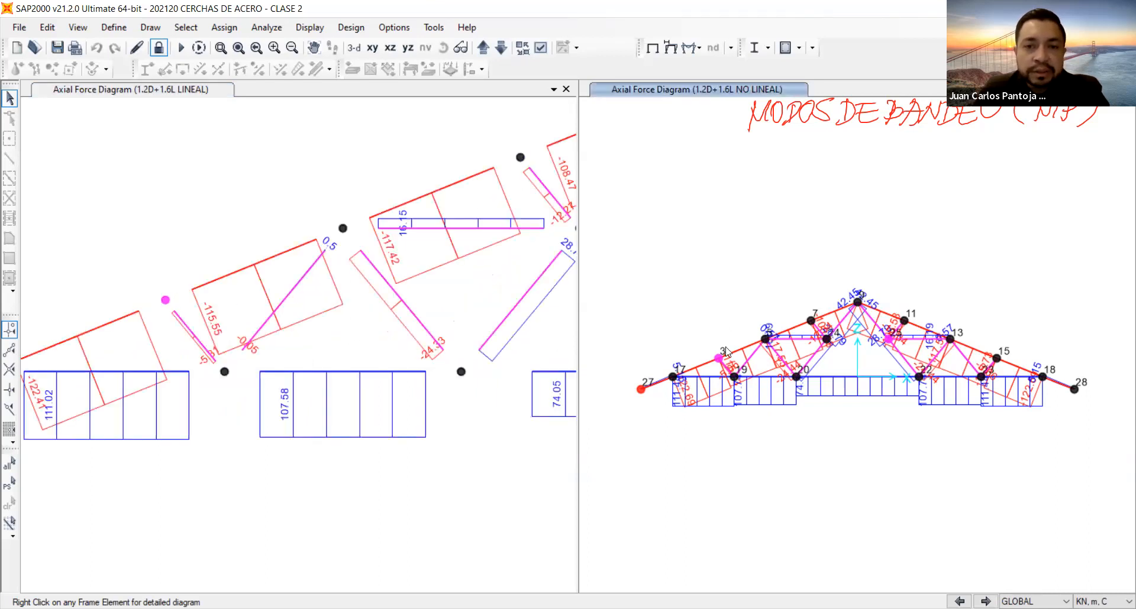
scroll(726, 351, up, 2)
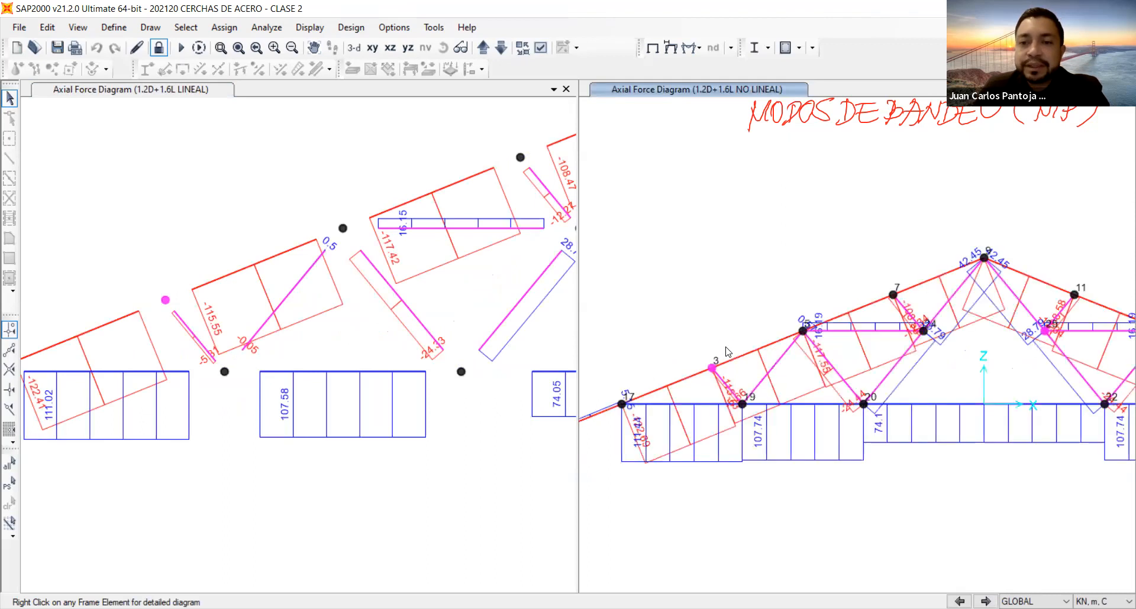
scroll(727, 351, up, 2)
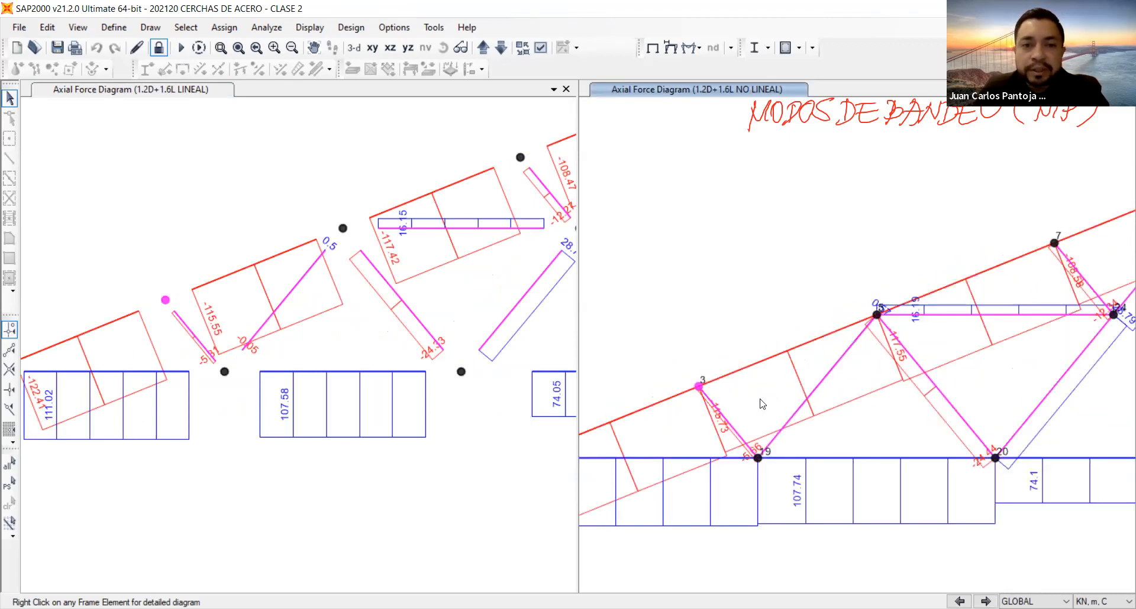
click(349, 145)
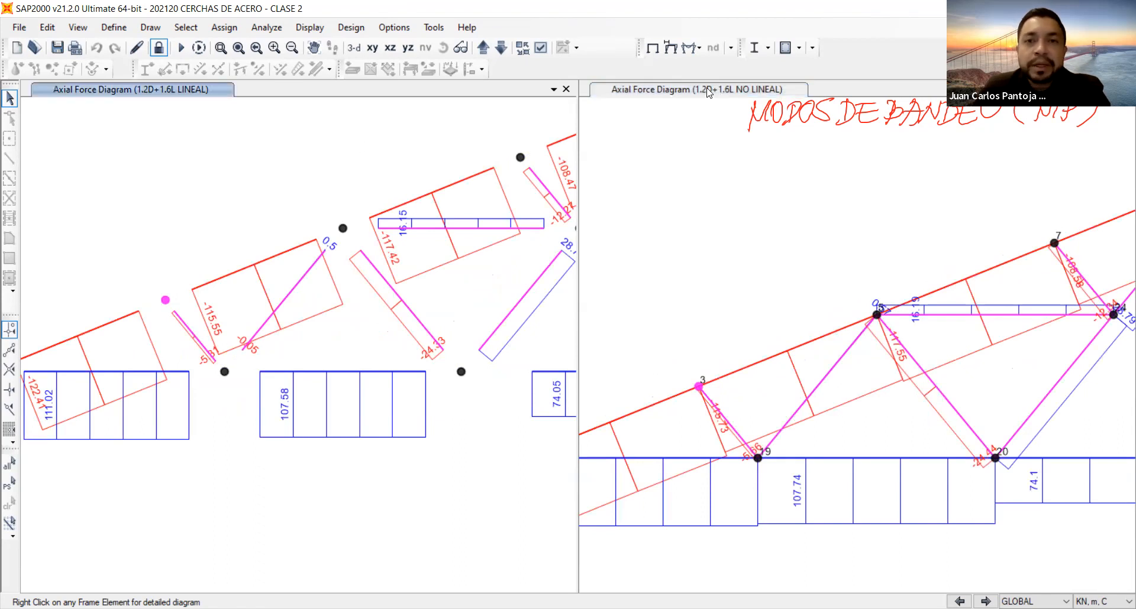
click(732, 183)
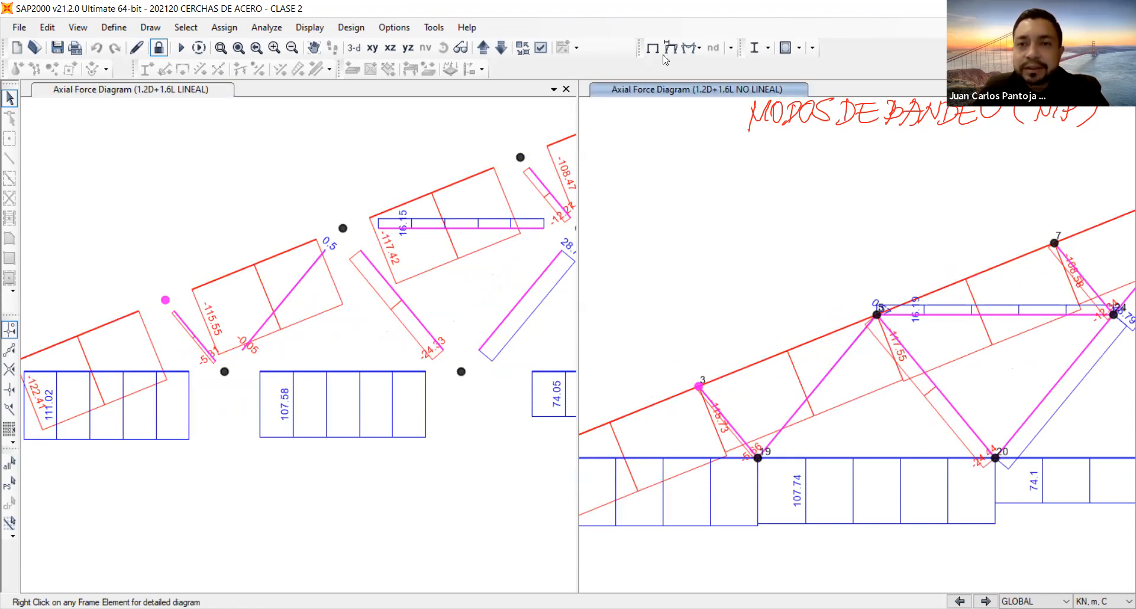
Display the Moment 2-2 diagram with values for 1.2D+1.6L NO LINEAL and inspect the moment in the central bottom chord.
click(690, 47)
click(729, 95)
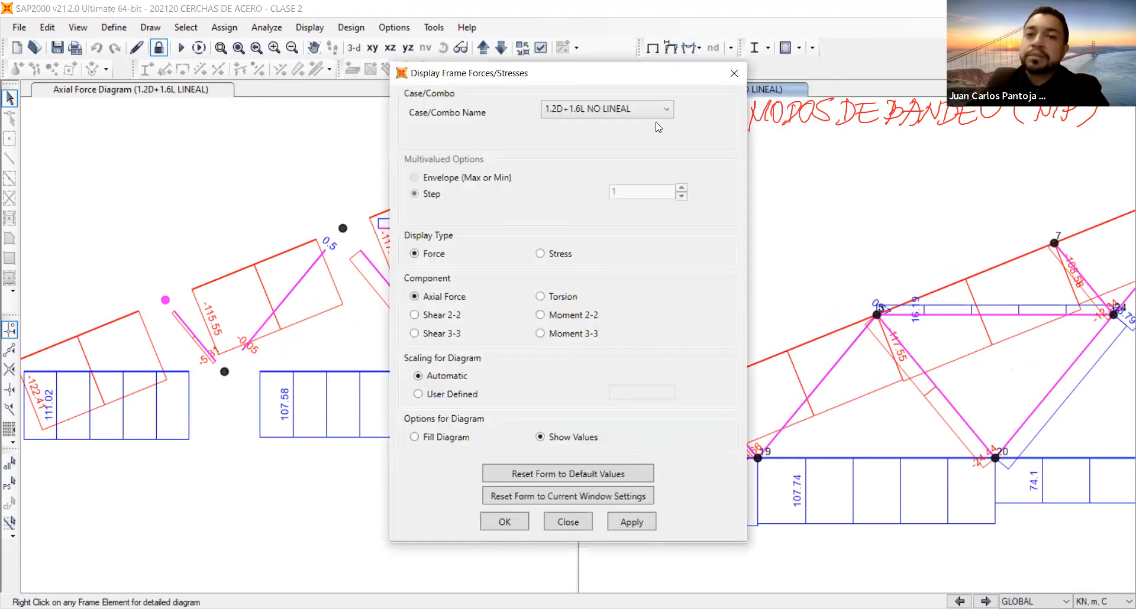
click(649, 112)
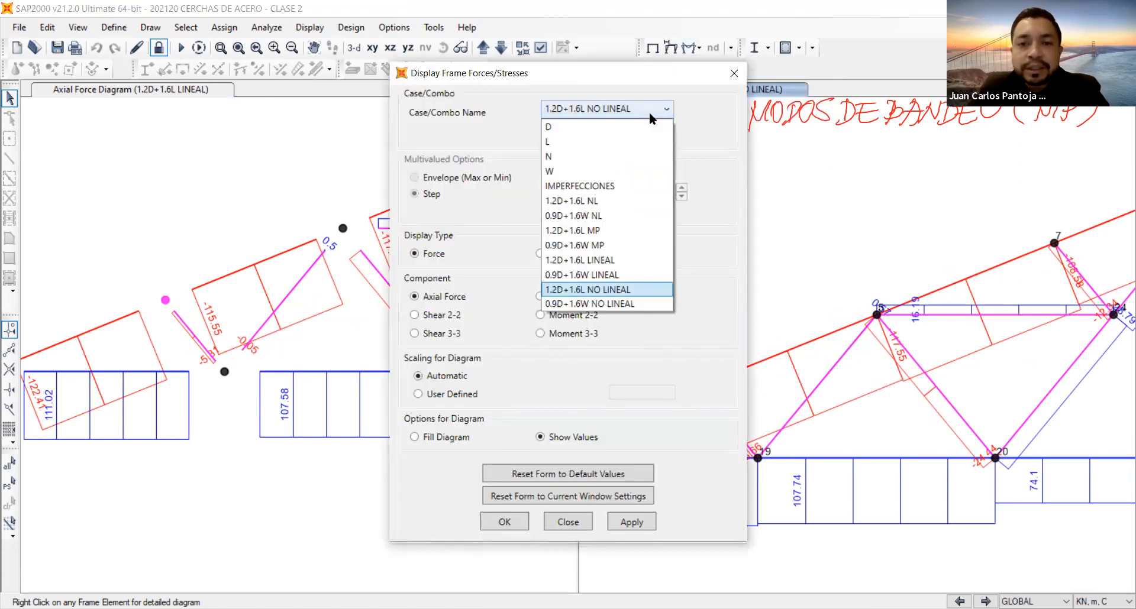
click(649, 112)
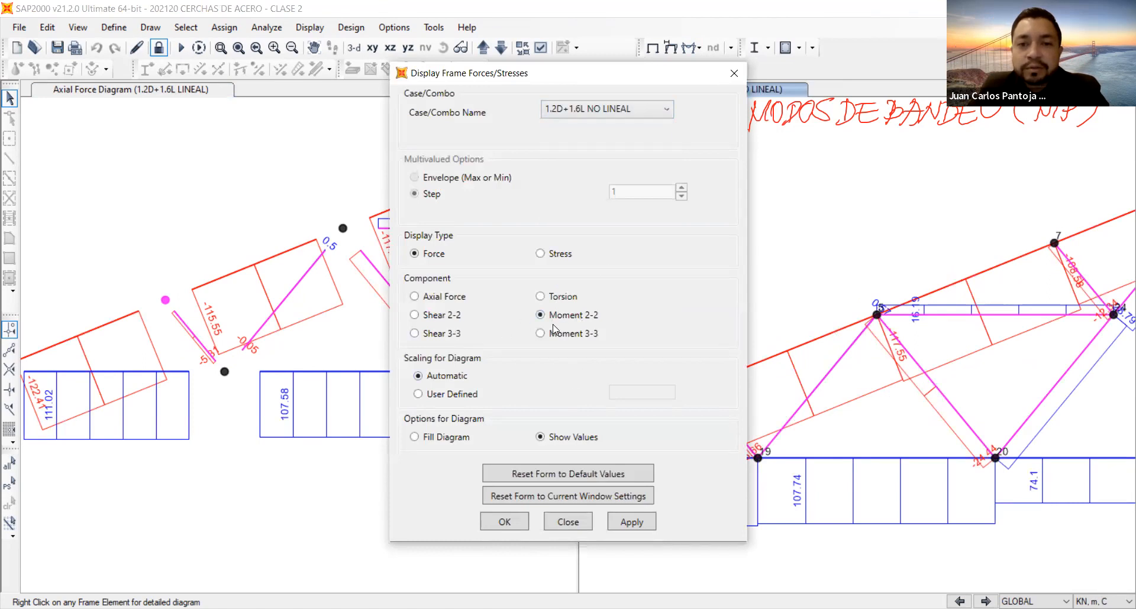
click(632, 522)
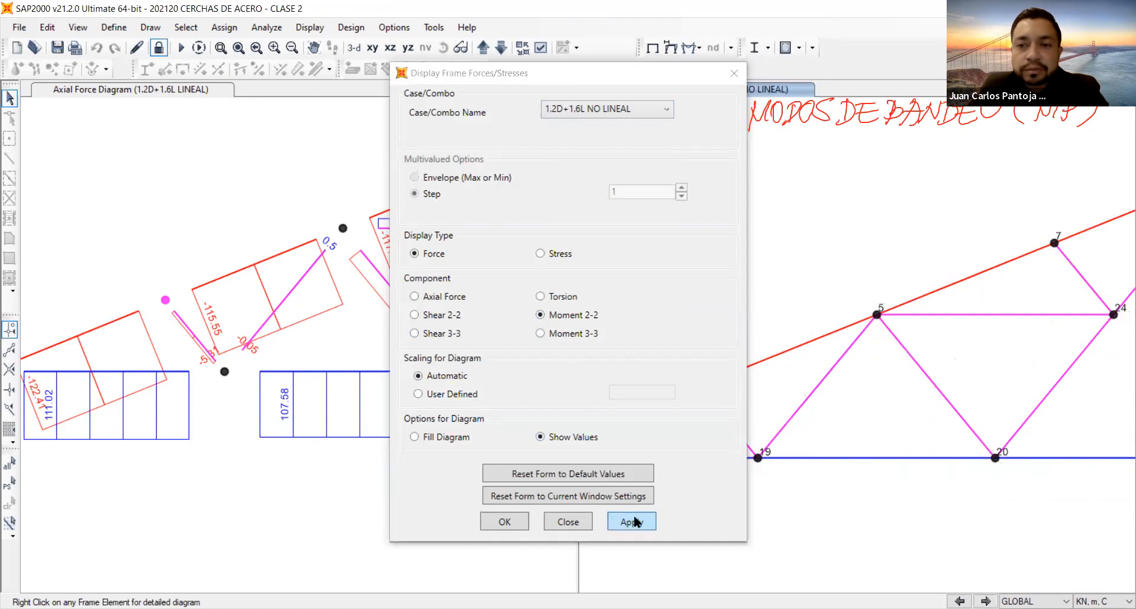
scroll(954, 228, down, 4)
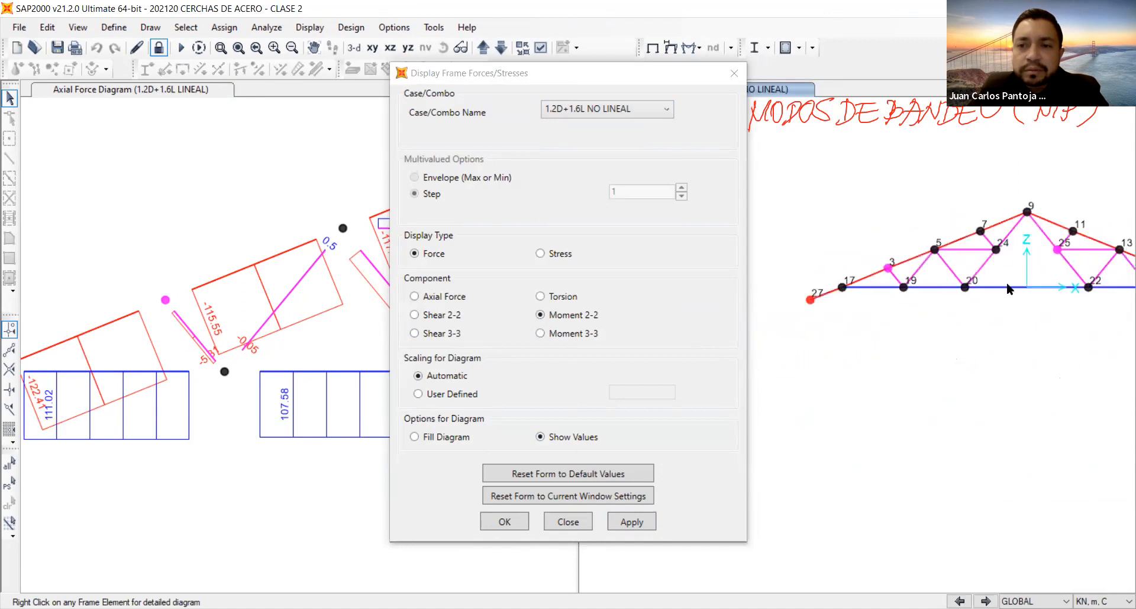
middle_drag(1007, 284, 1009, 288)
mouse_move(950, 288)
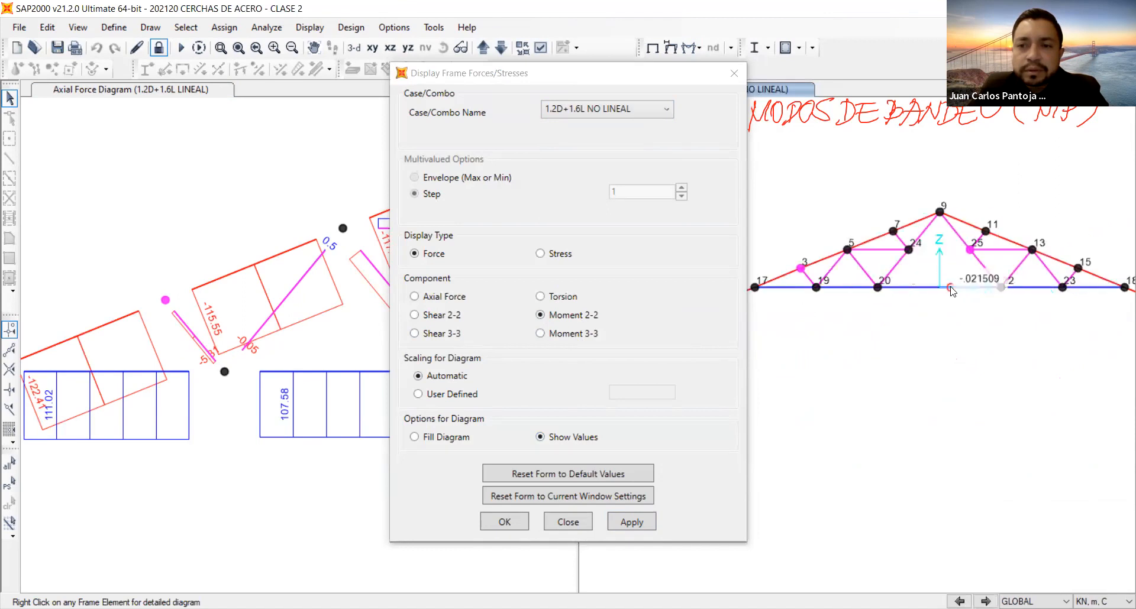
Leave the frame force settings without applying Moment 3-3 and show the nonlinear Moment 2-2 diagram in a 3-D view.
click(556, 334)
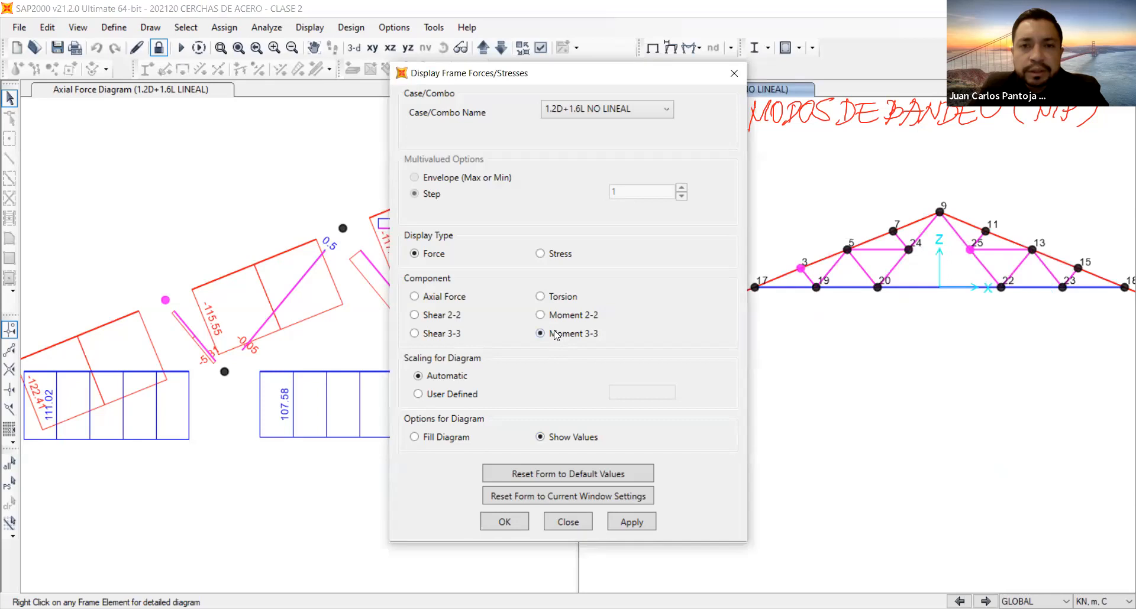
click(568, 522)
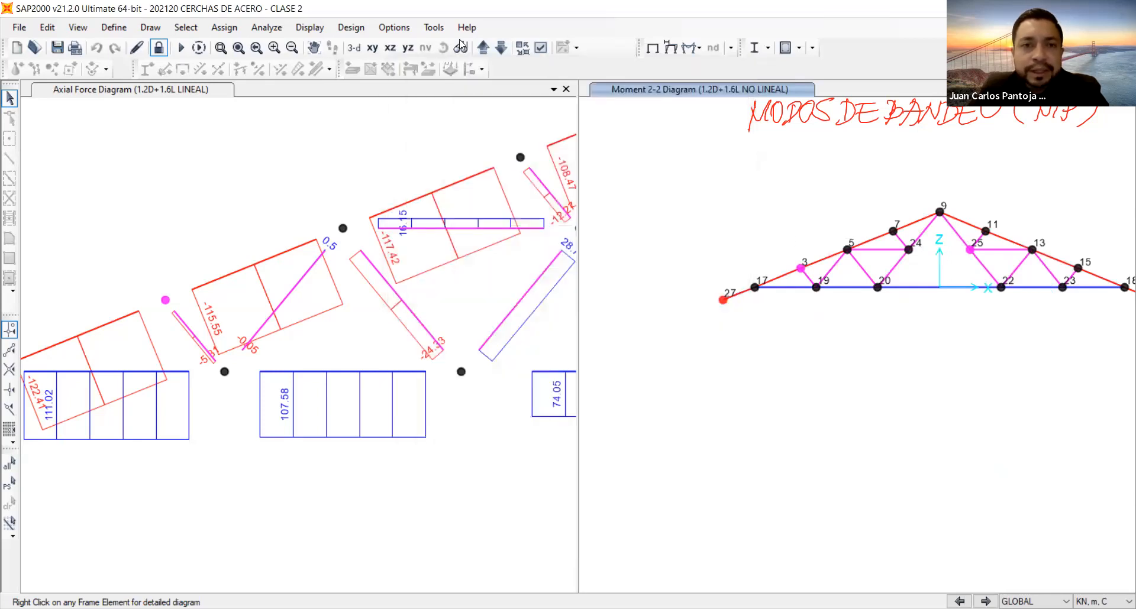
click(354, 49)
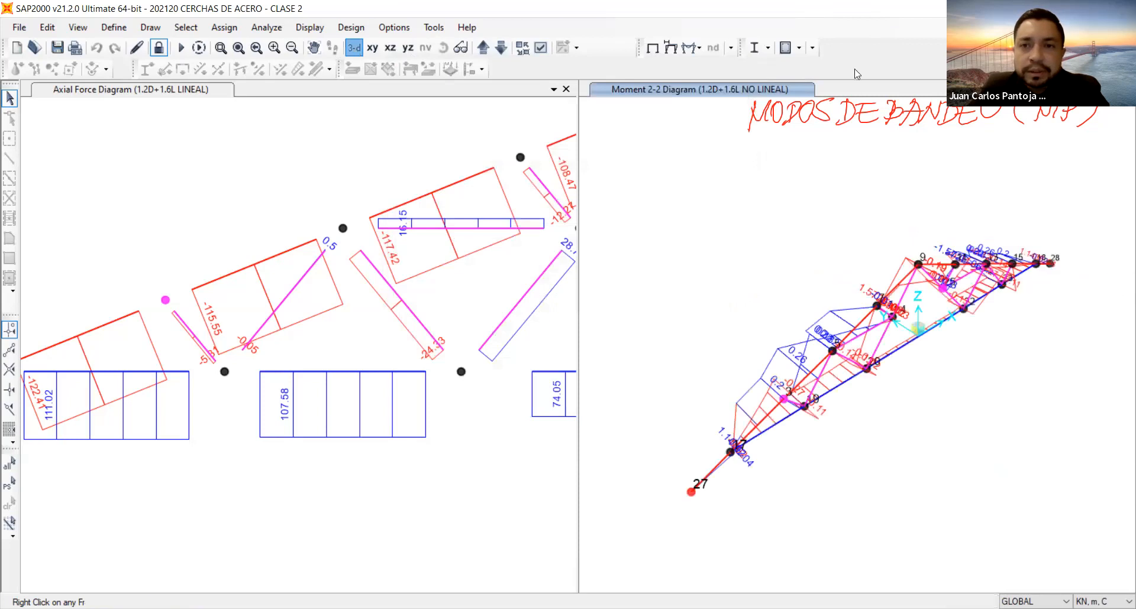
Display the deformed shape for the IMPERFECCIONES case in the second model view with automatic scaling.
click(698, 46)
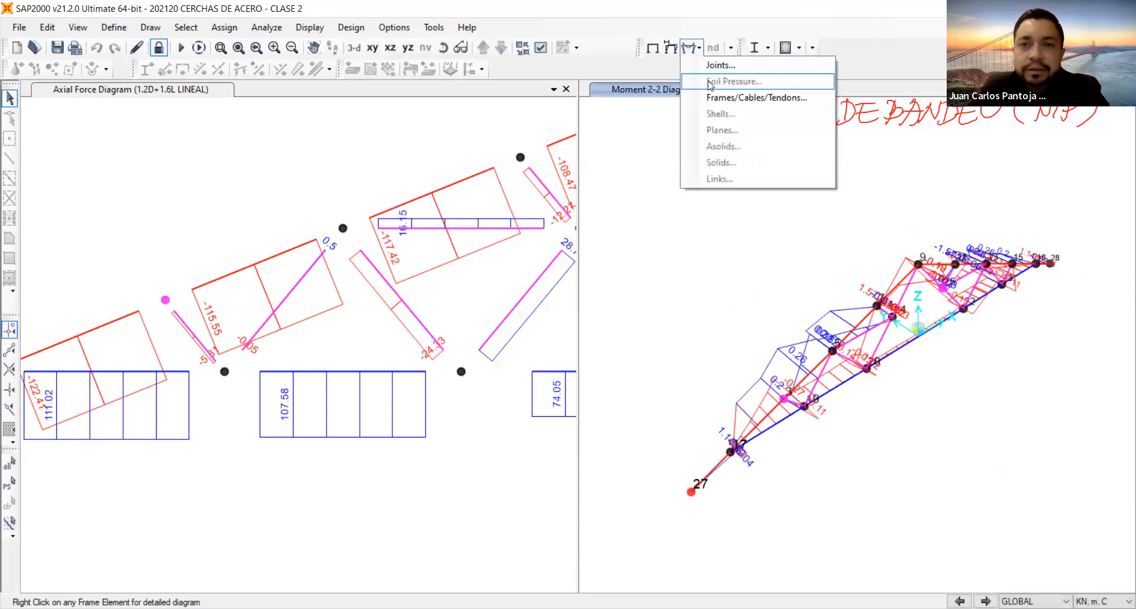
click(671, 49)
key(F6)
click(666, 62)
scroll(650, 151, up, 1)
click(609, 140)
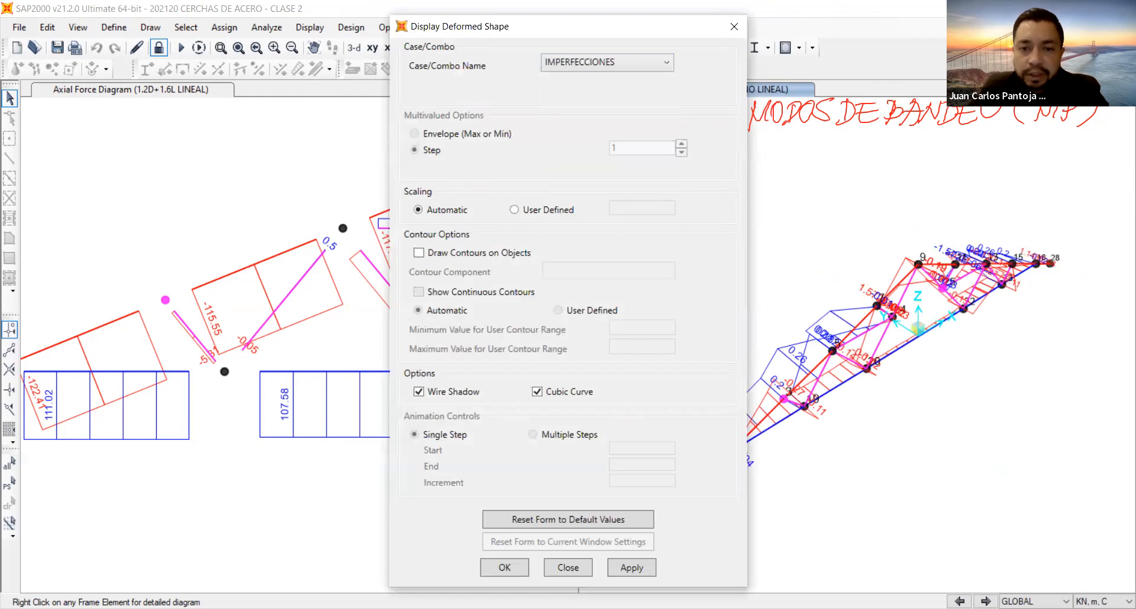
click(628, 568)
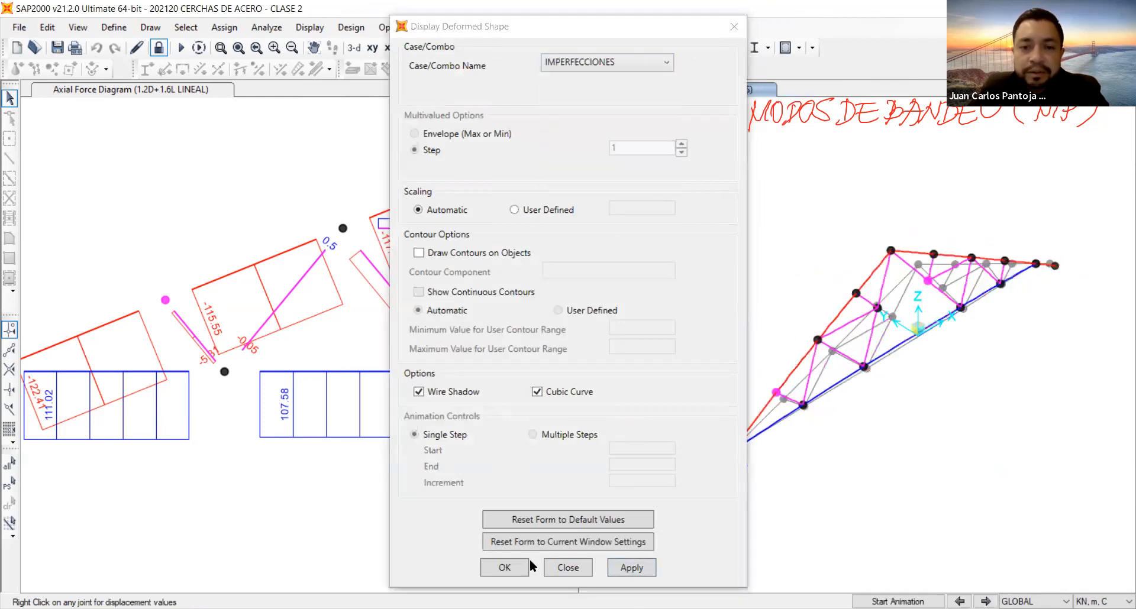
click(505, 568)
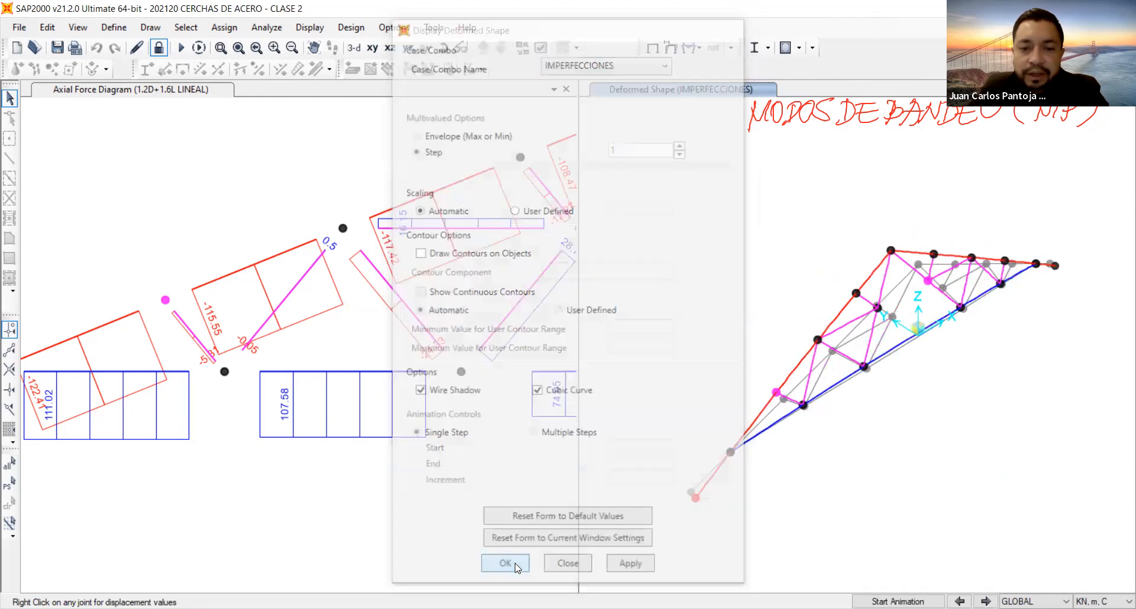
Inspect the displacements of the truss's apex joint and animate the IMPERFECCIONES deformed shape.
right_click(892, 251)
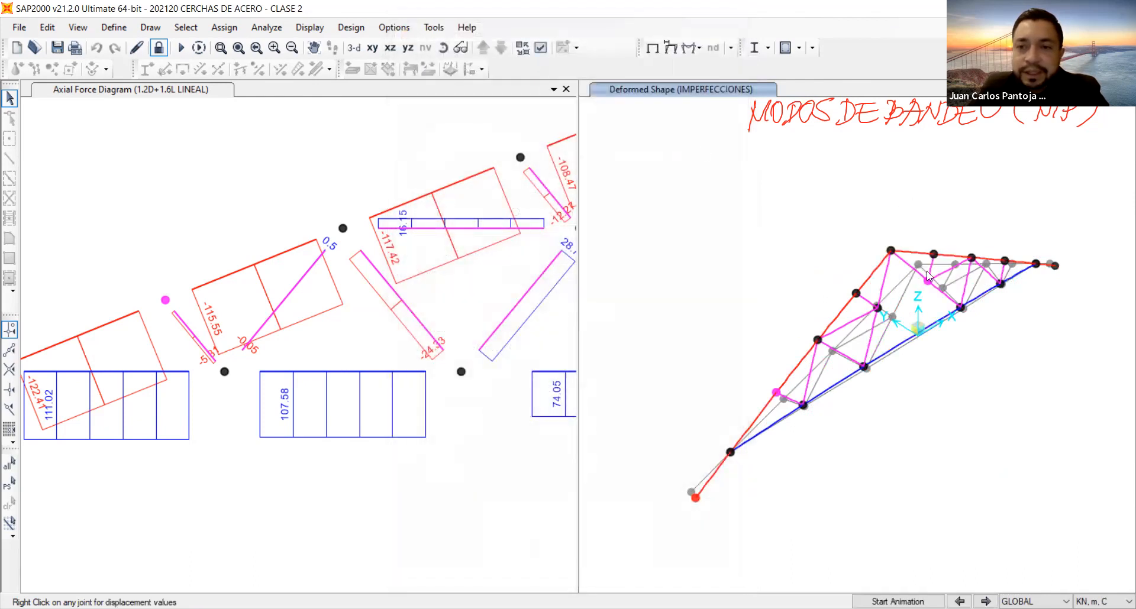
right_click(891, 251)
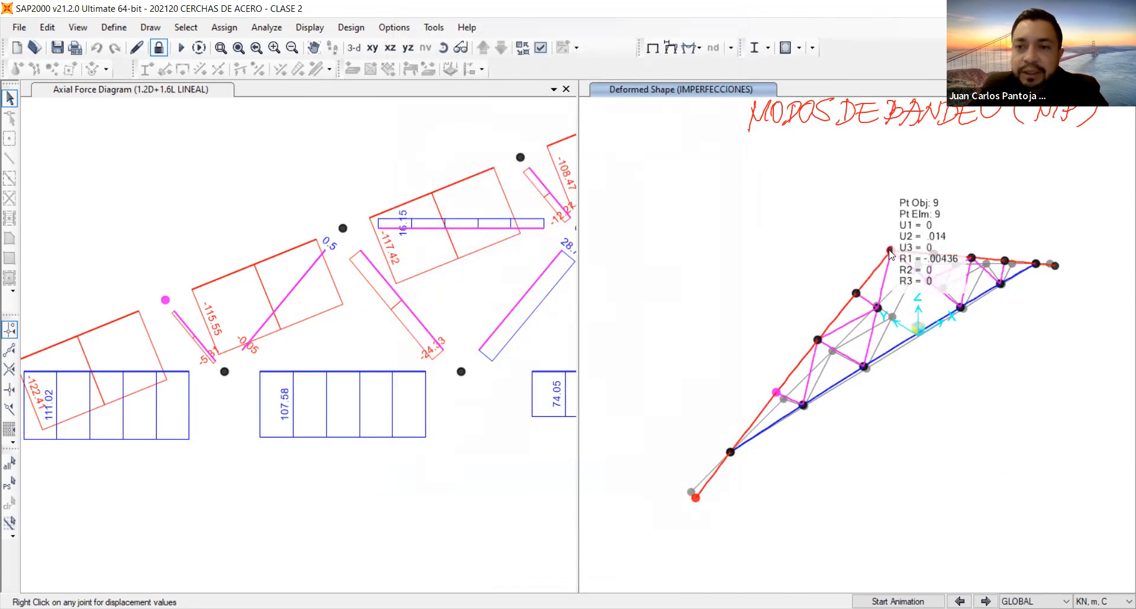
click(891, 251)
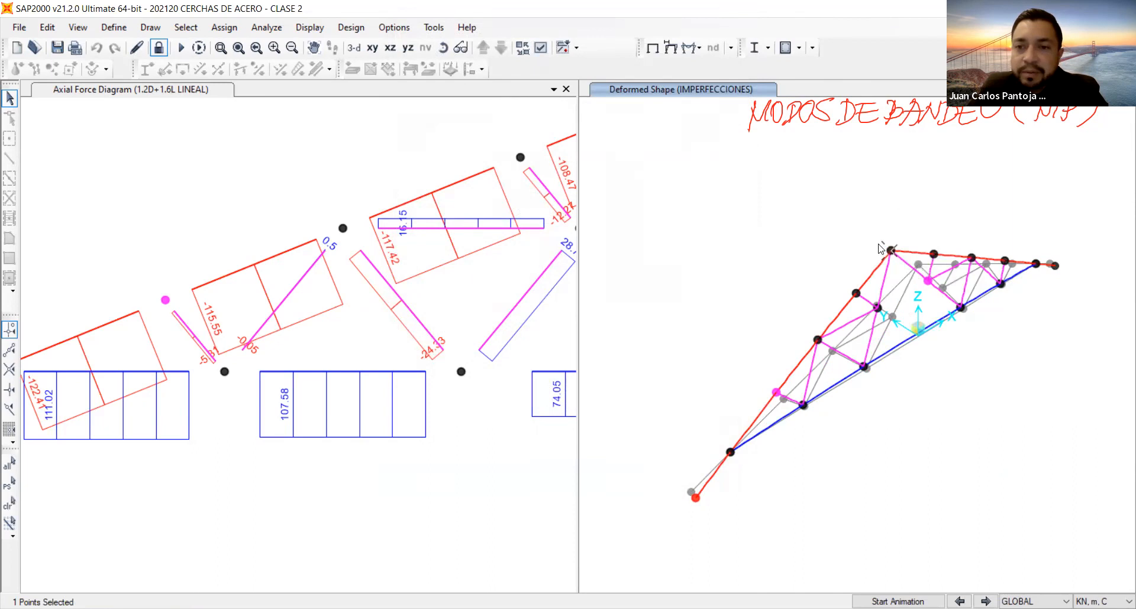
click(898, 602)
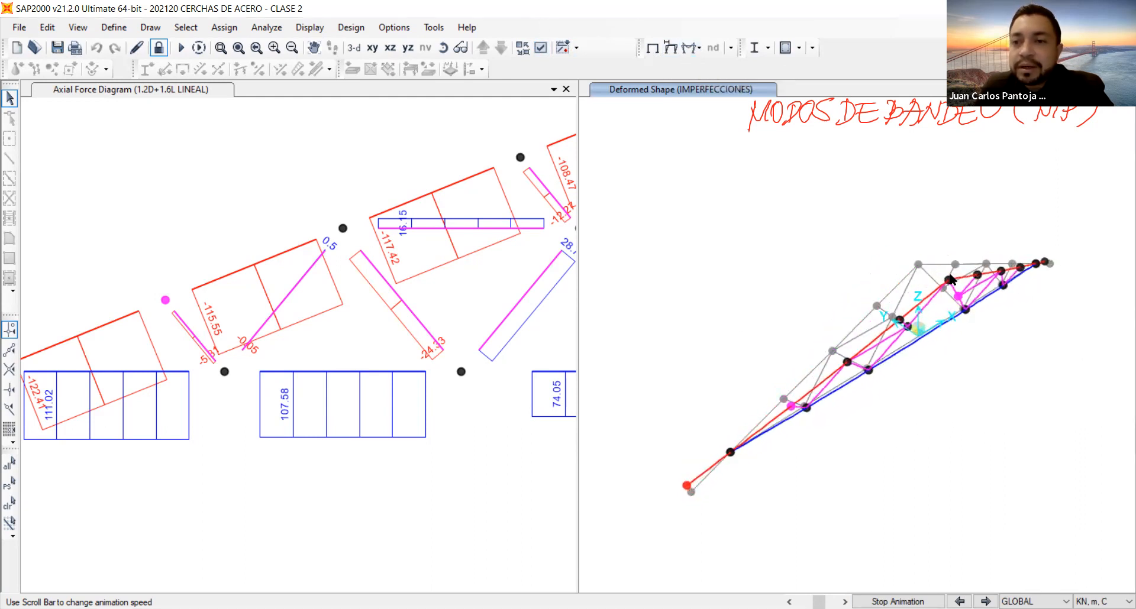
Display the Shear 2-2 diagram with values for combination 1.2D+1.6L NO LINEAL in the second model view.
click(693, 48)
click(734, 97)
click(606, 109)
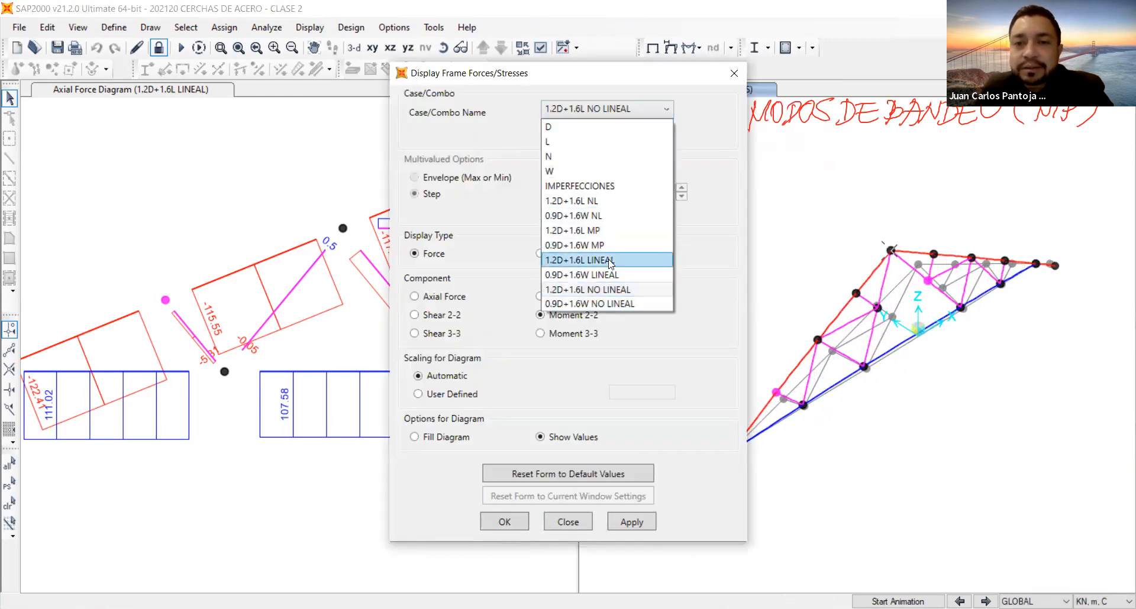
click(610, 289)
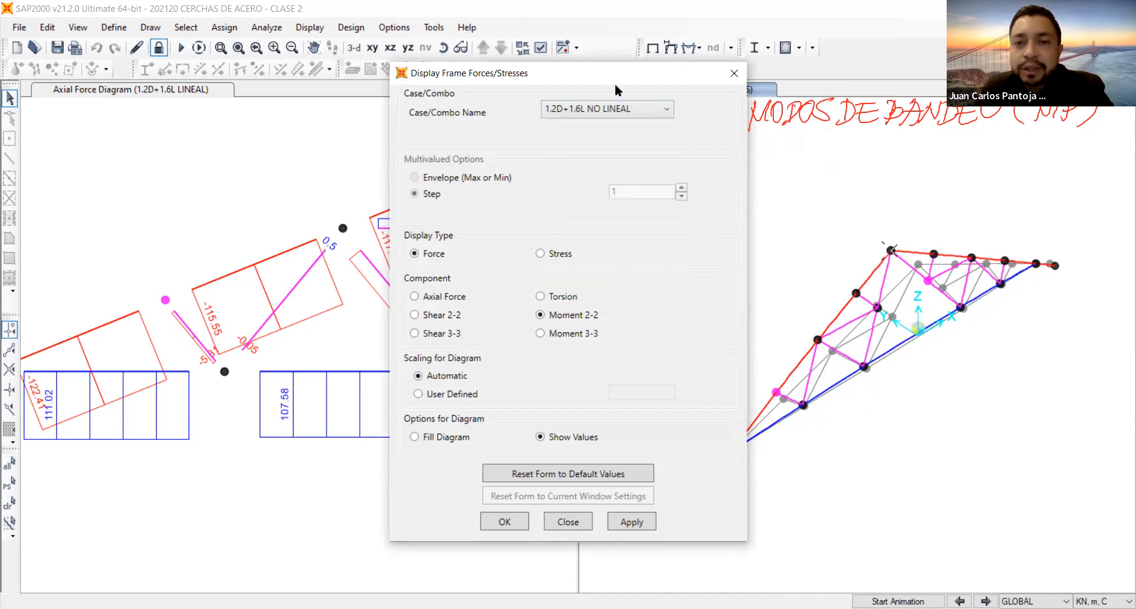
click(616, 109)
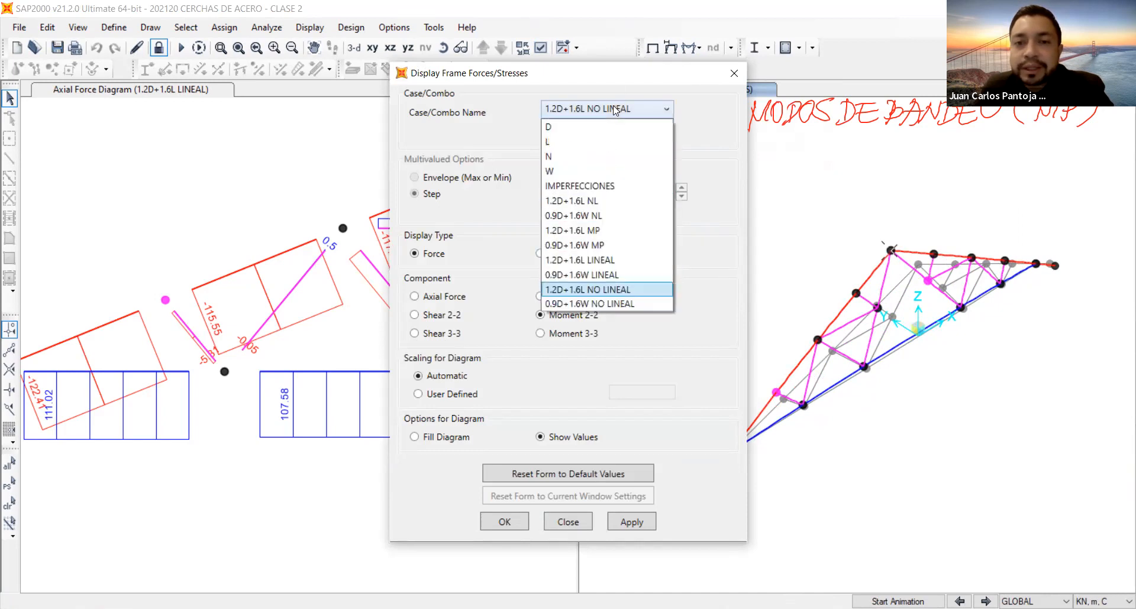
click(610, 290)
click(556, 331)
click(445, 288)
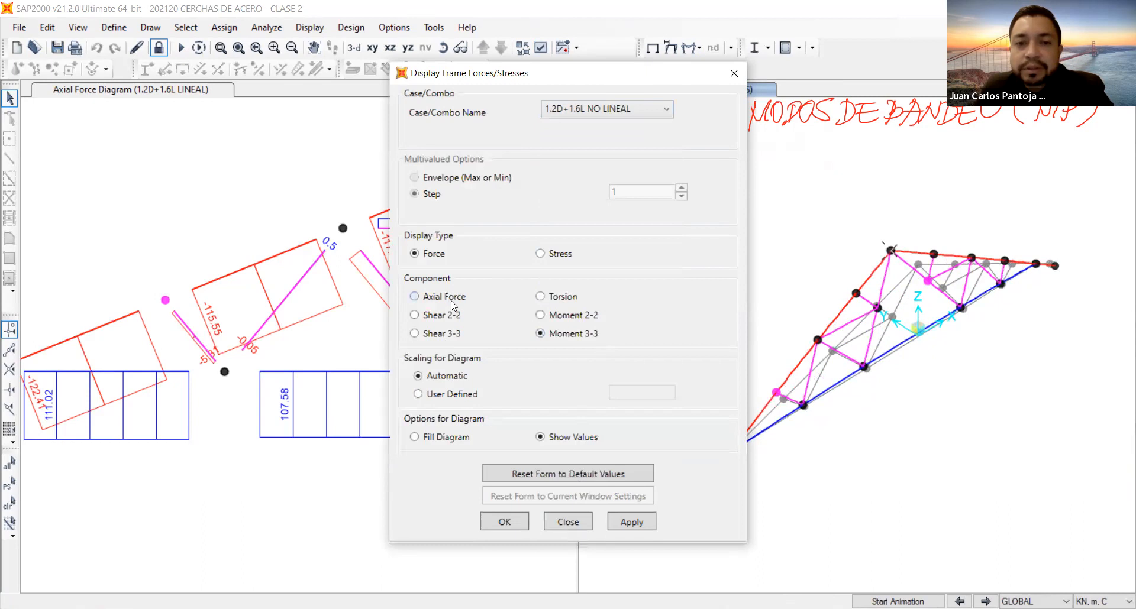
click(444, 318)
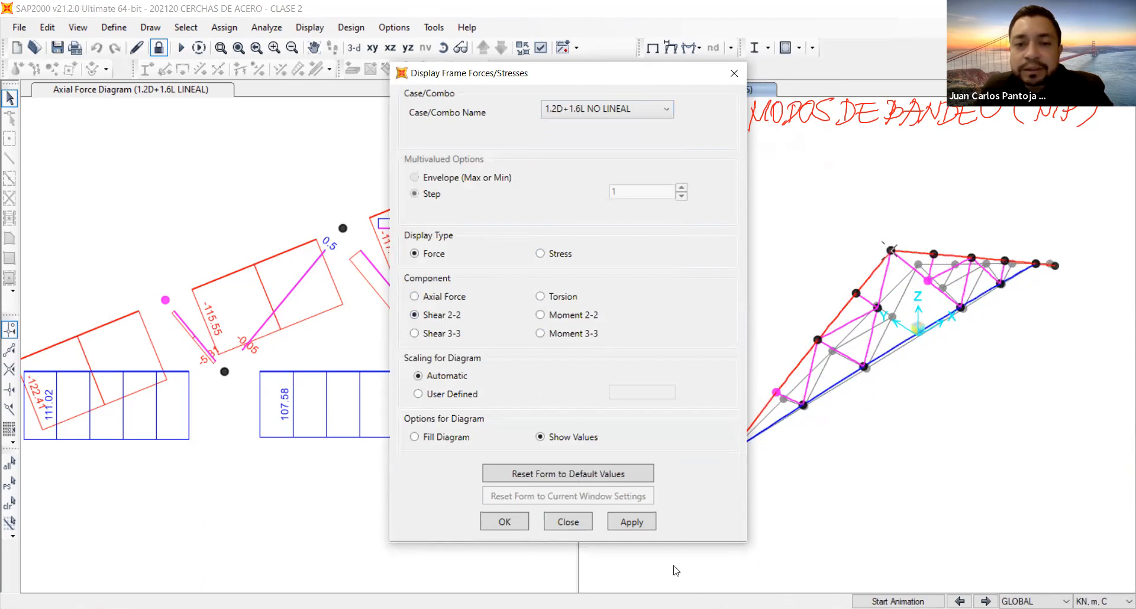
click(644, 526)
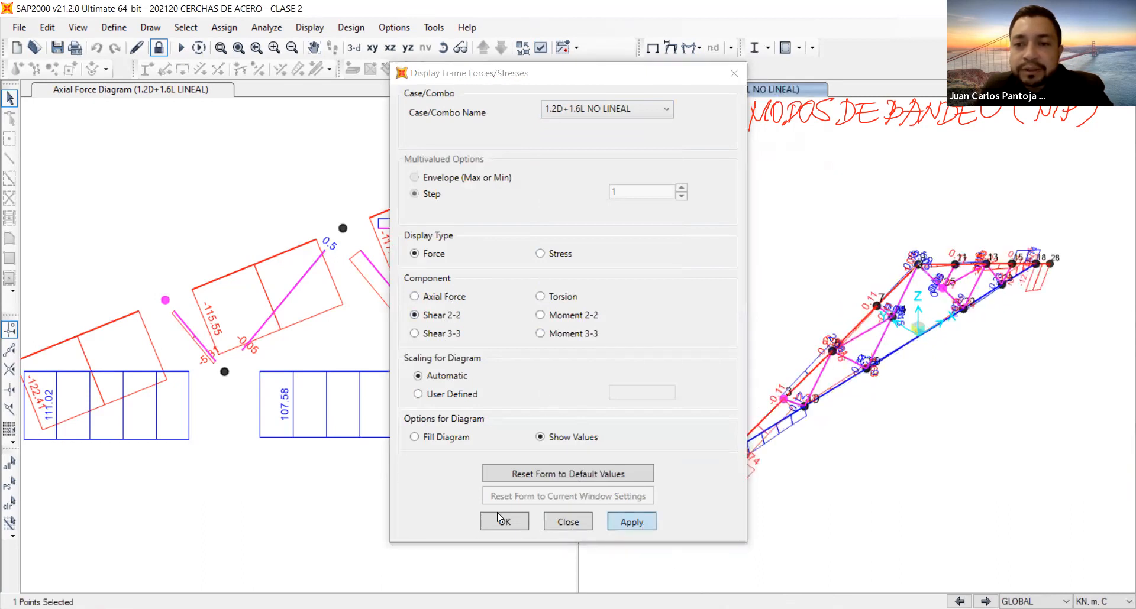
click(500, 520)
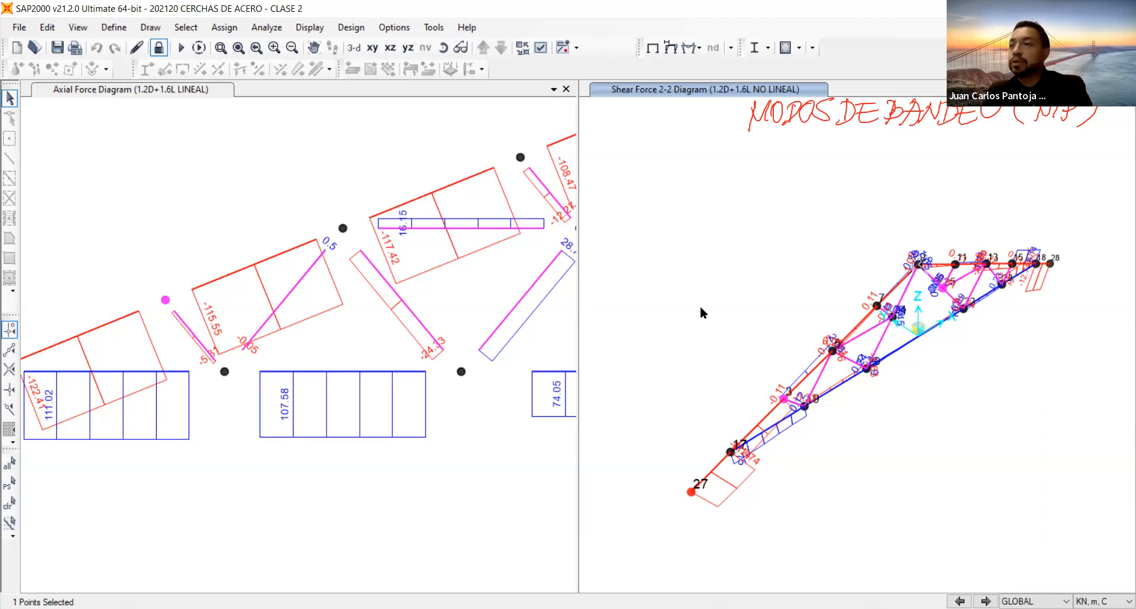
Display the deformed shape of buckling case 1.2D+1.6L MP for mode 1 in the first model view.
click(272, 151)
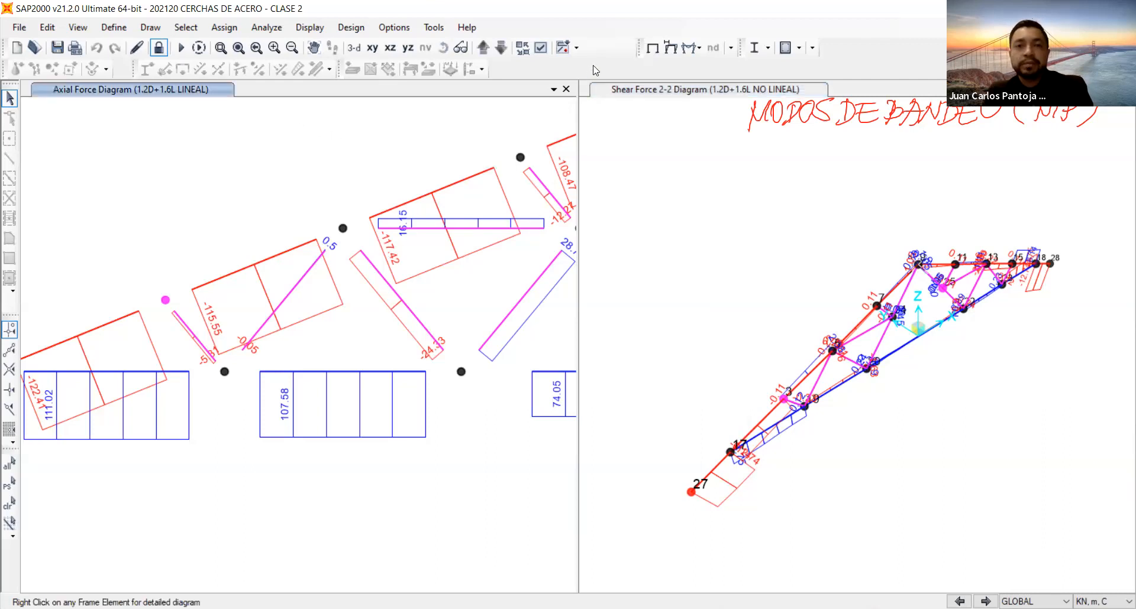
click(686, 49)
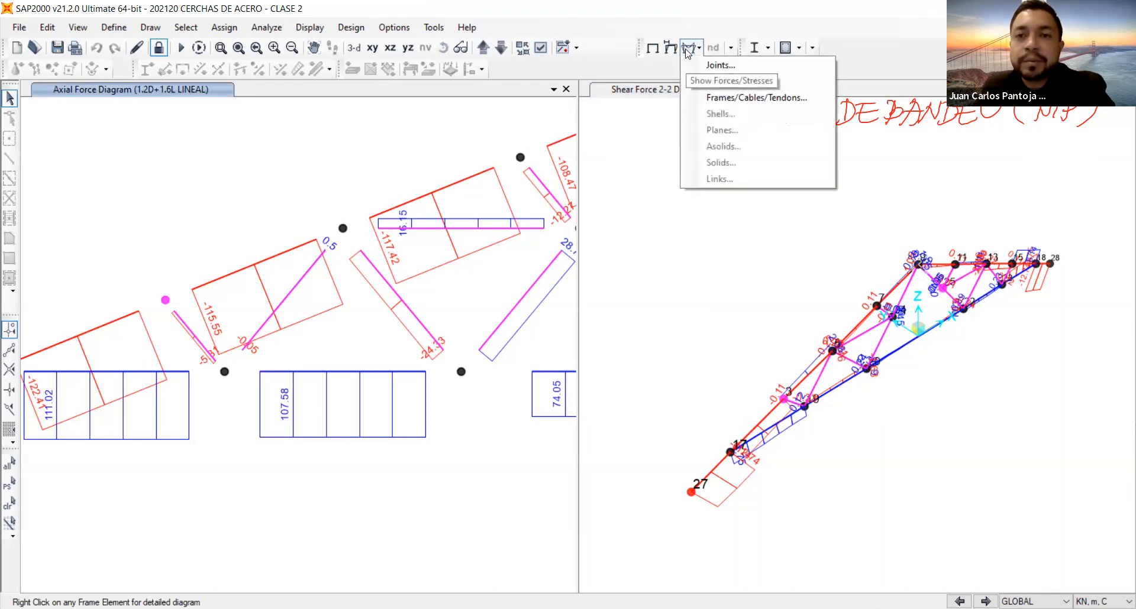
click(673, 54)
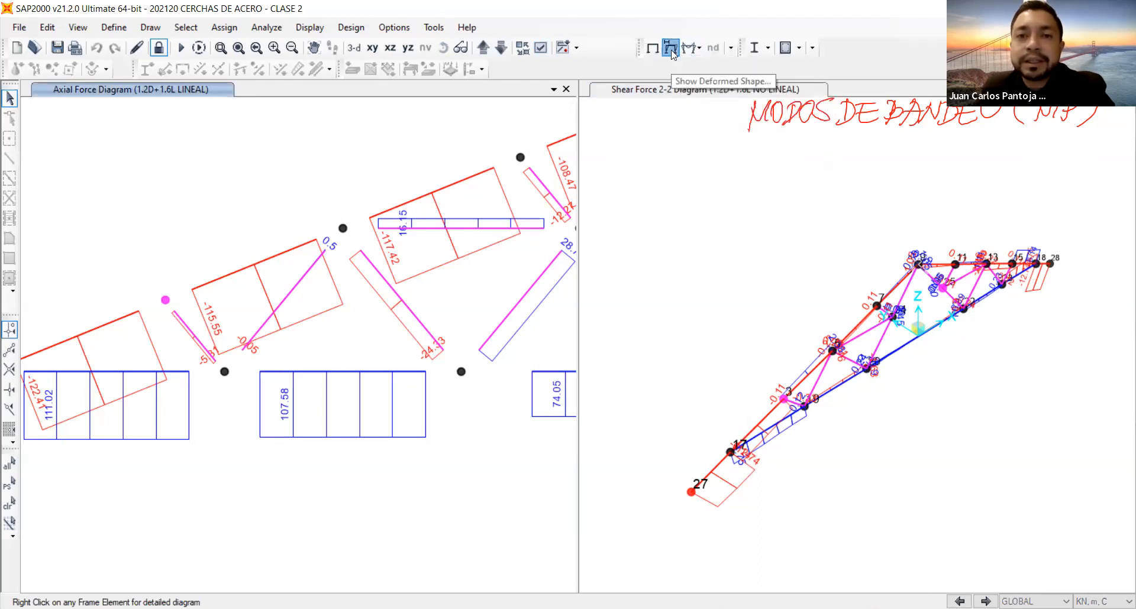
click(628, 62)
click(644, 28)
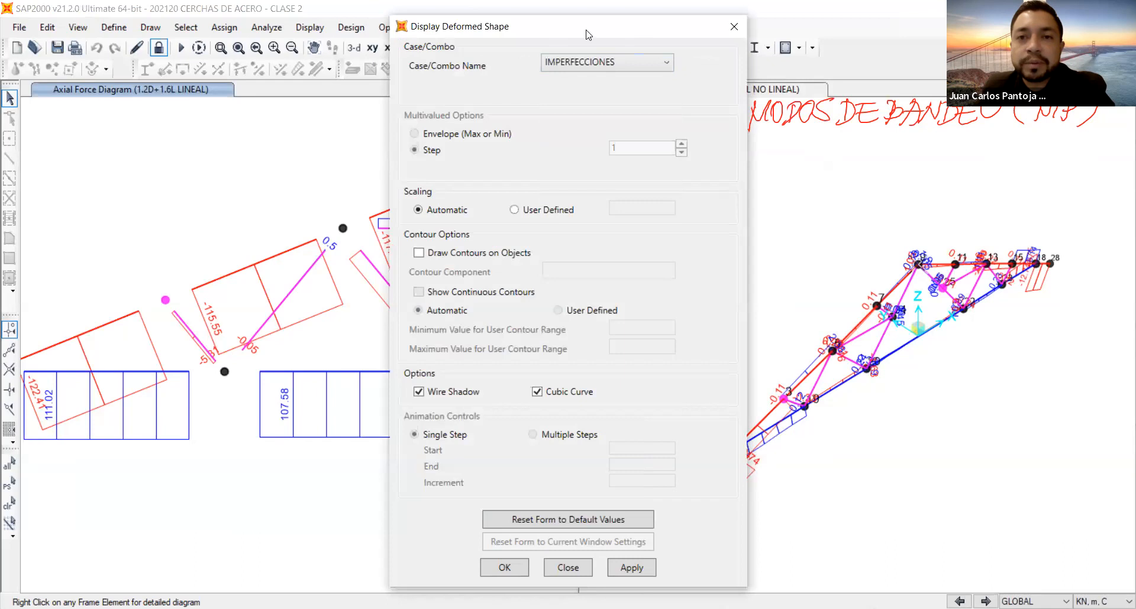
drag(577, 29, 444, 30)
click(532, 62)
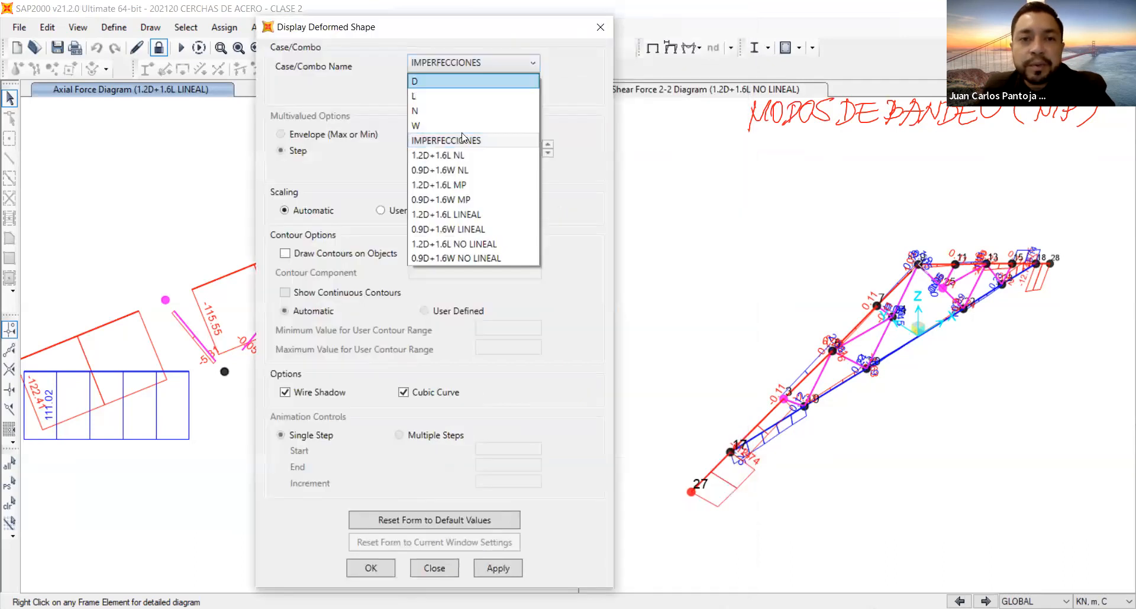
click(449, 185)
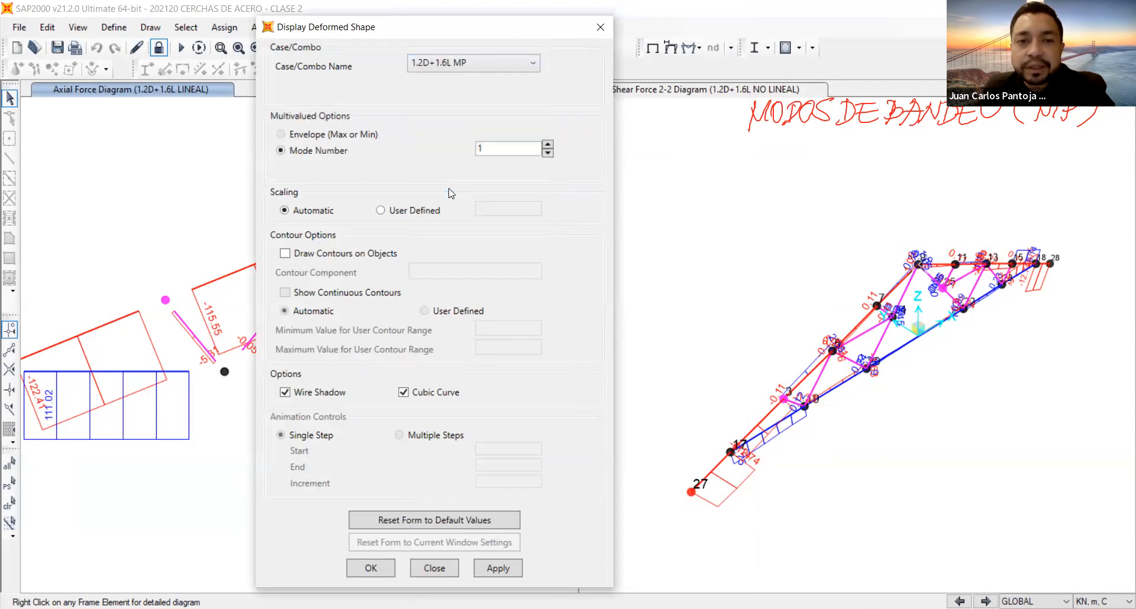
click(467, 66)
click(457, 67)
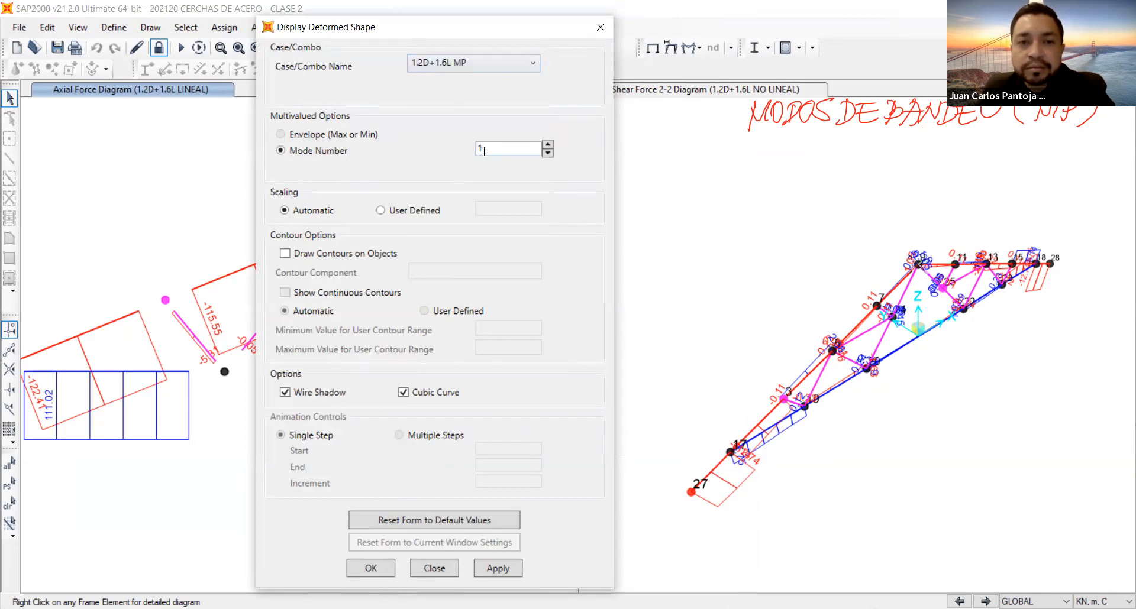
click(495, 567)
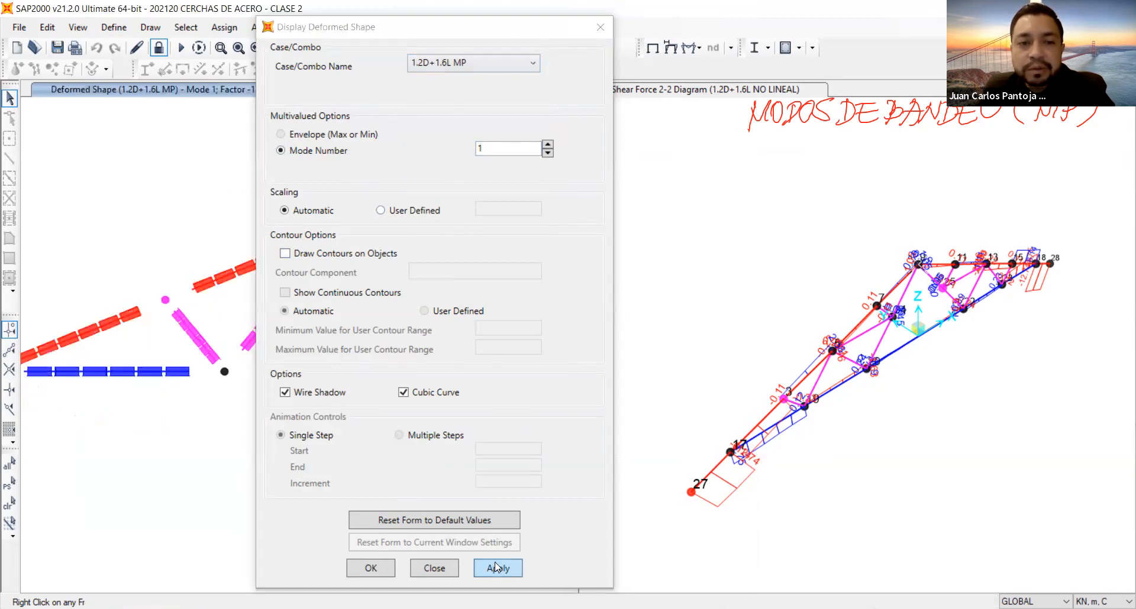
click(368, 568)
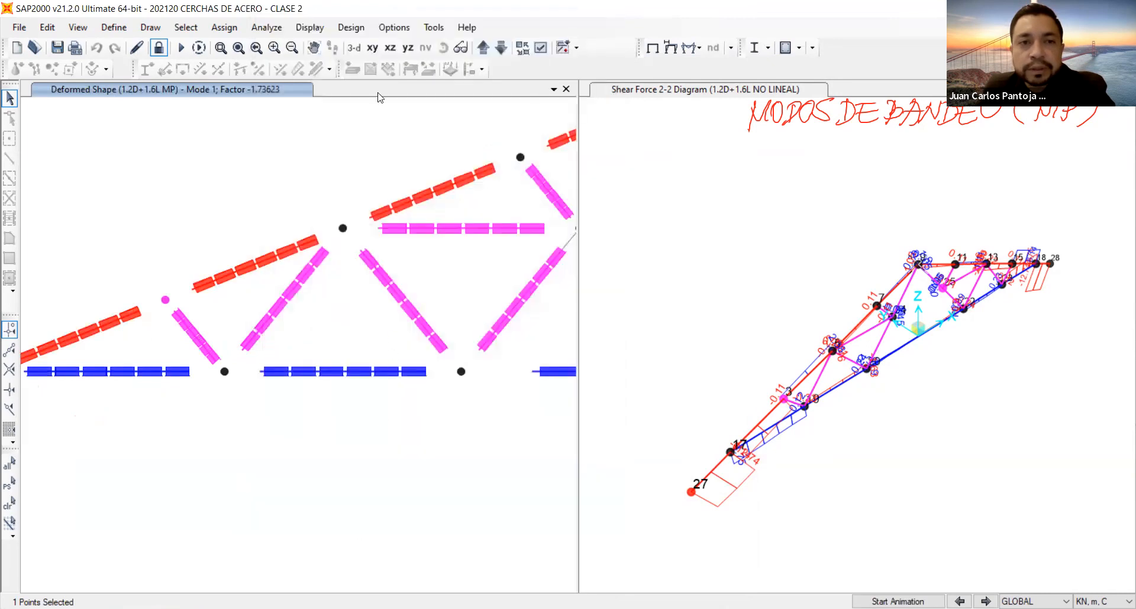
Show the mode 1 buckling shape in the default 3-D view, clear the joint selection and animate it.
click(355, 48)
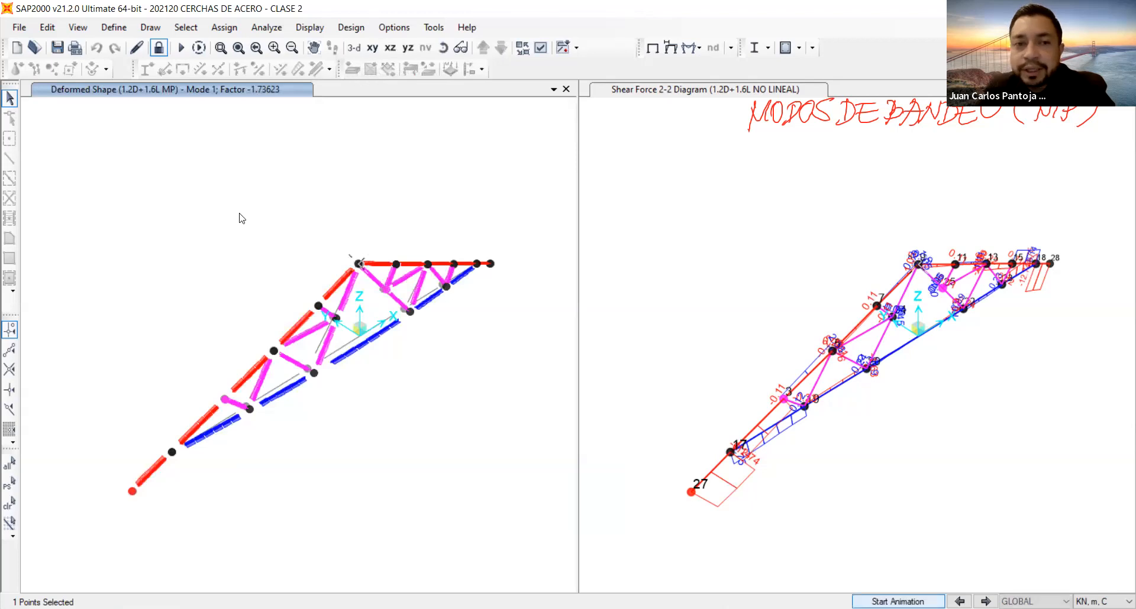
click(10, 504)
click(898, 602)
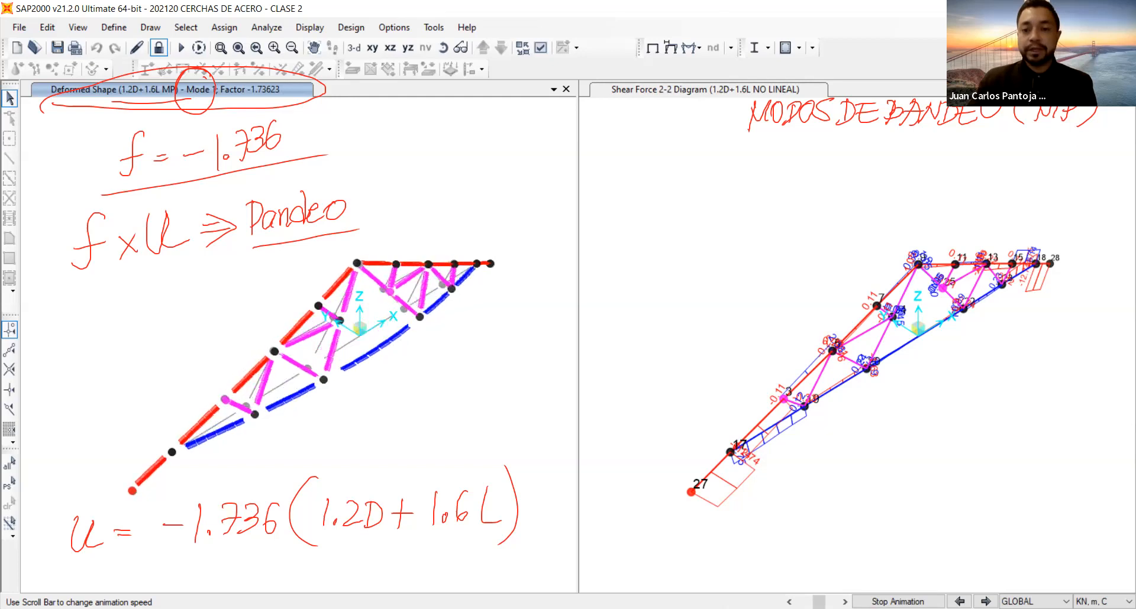
Show buckling mode 2 of 1.2D+1.6L MP and note by hand the factors f1 = -1.74 and f2 = 5.43.
click(985, 602)
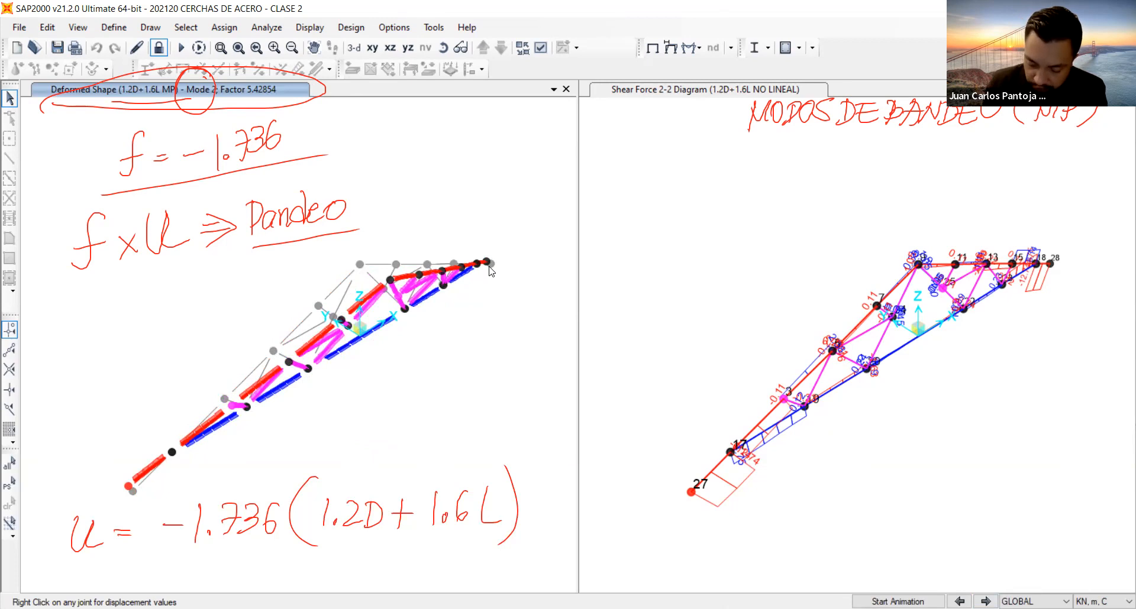
drag(143, 172, 143, 185)
drag(300, 145, 302, 155)
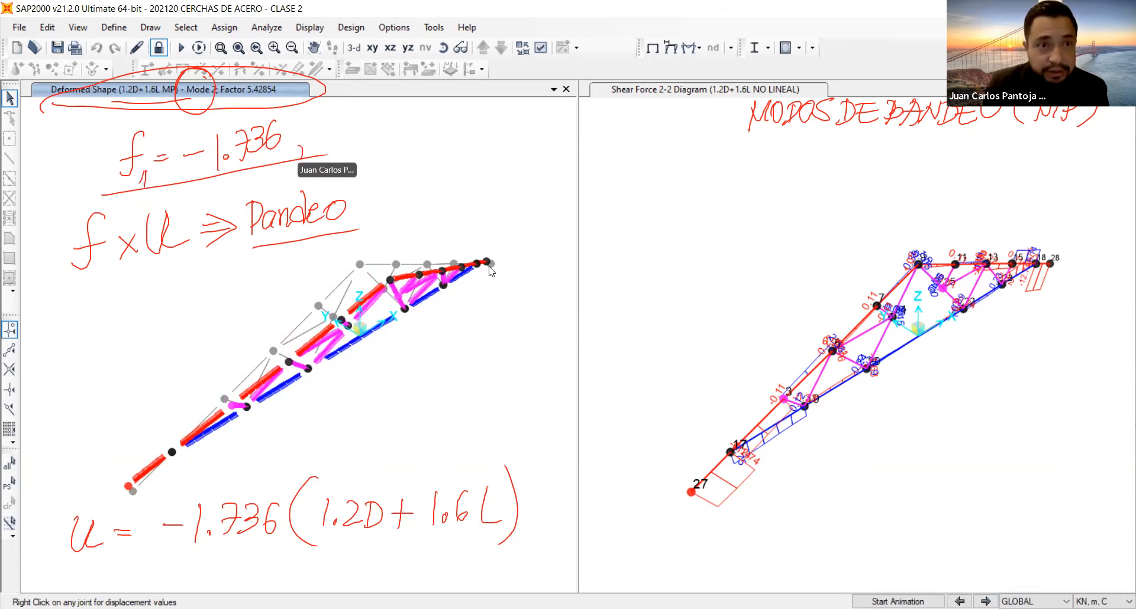
drag(325, 122, 322, 142)
mouse_move(324, 123)
mouse_down()
mouse_move(342, 121)
mouse_move(342, 141)
mouse_move(371, 129)
mouse_up()
mouse_move(363, 116)
mouse_down()
mouse_move(362, 142)
mouse_move(387, 140)
mouse_up()
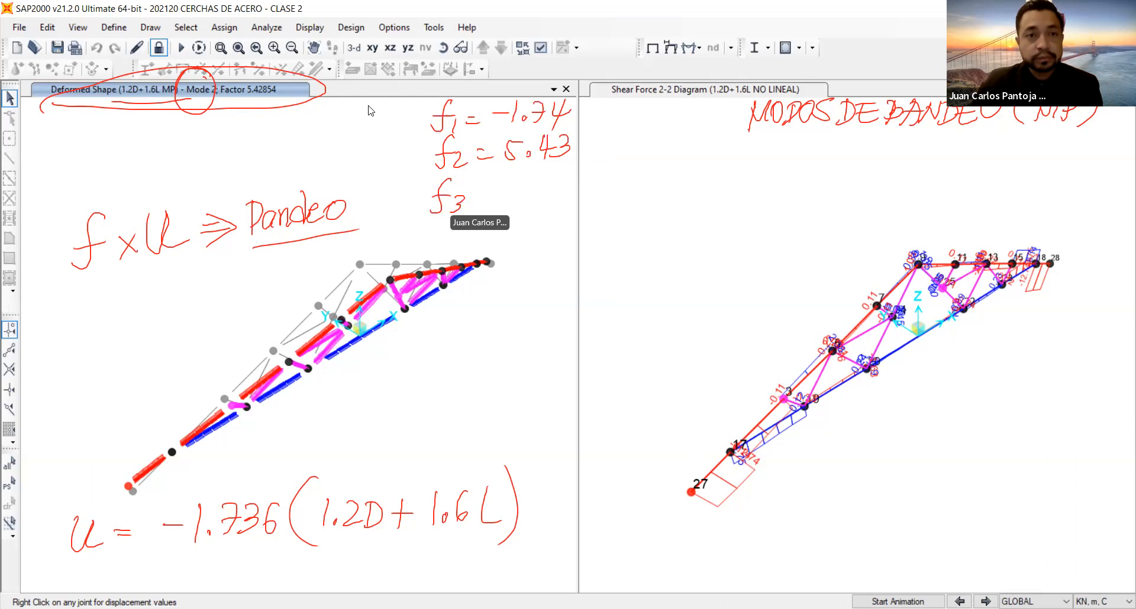
Show and animate buckling mode 3 of 1.2D+1.6L MP and note by hand the factor f3 = 6.79.
click(985, 602)
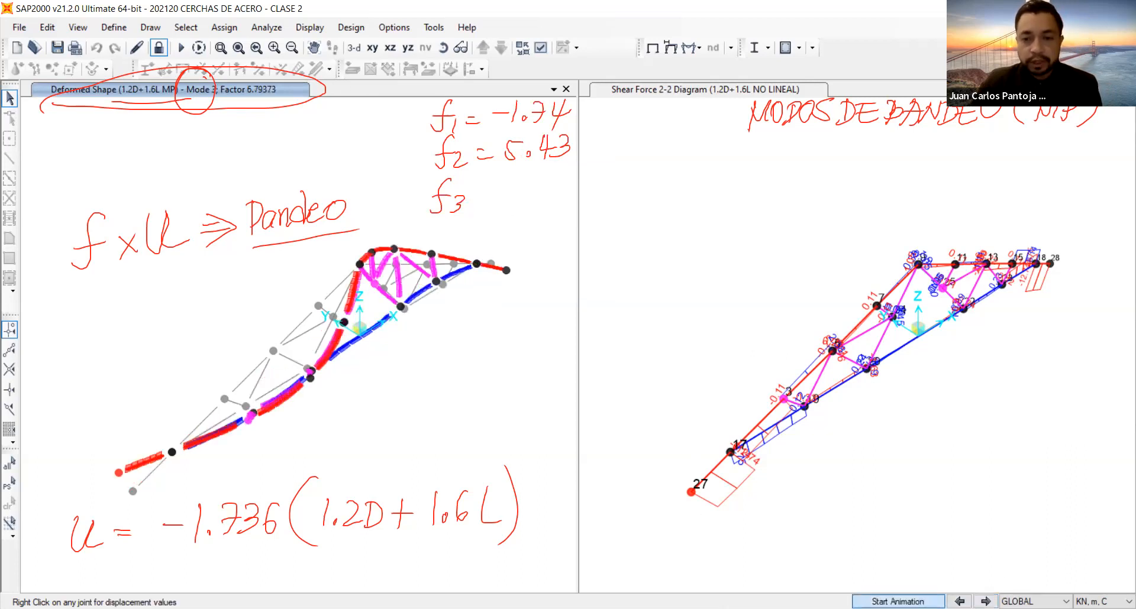
click(897, 602)
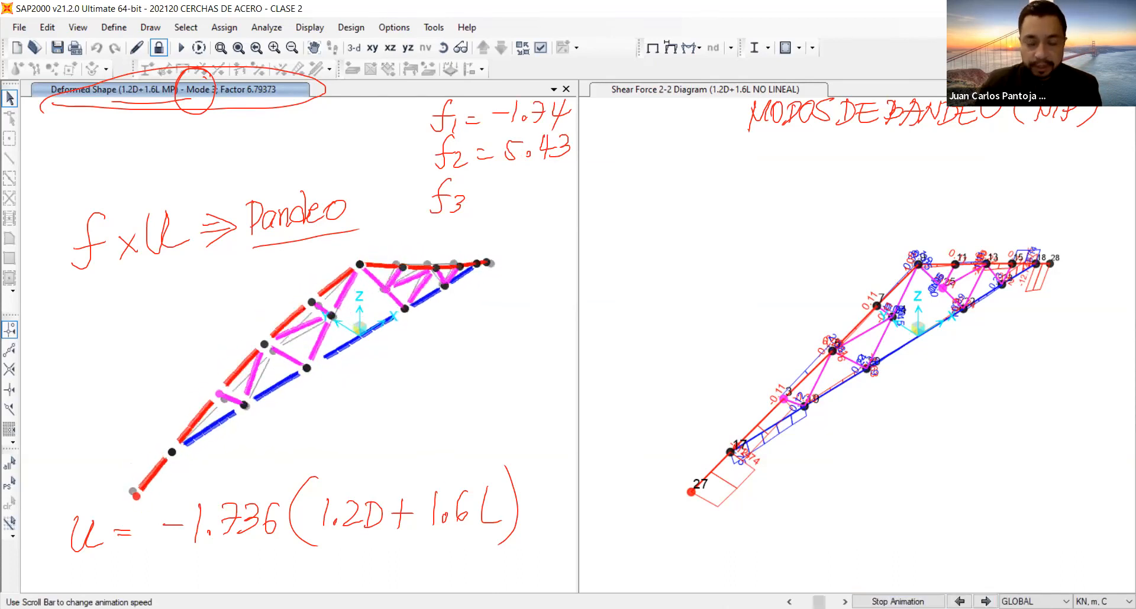
drag(476, 193, 488, 191)
mouse_move(476, 200)
mouse_down()
mouse_move(528, 193)
mouse_move(543, 204)
mouse_up()
click(510, 199)
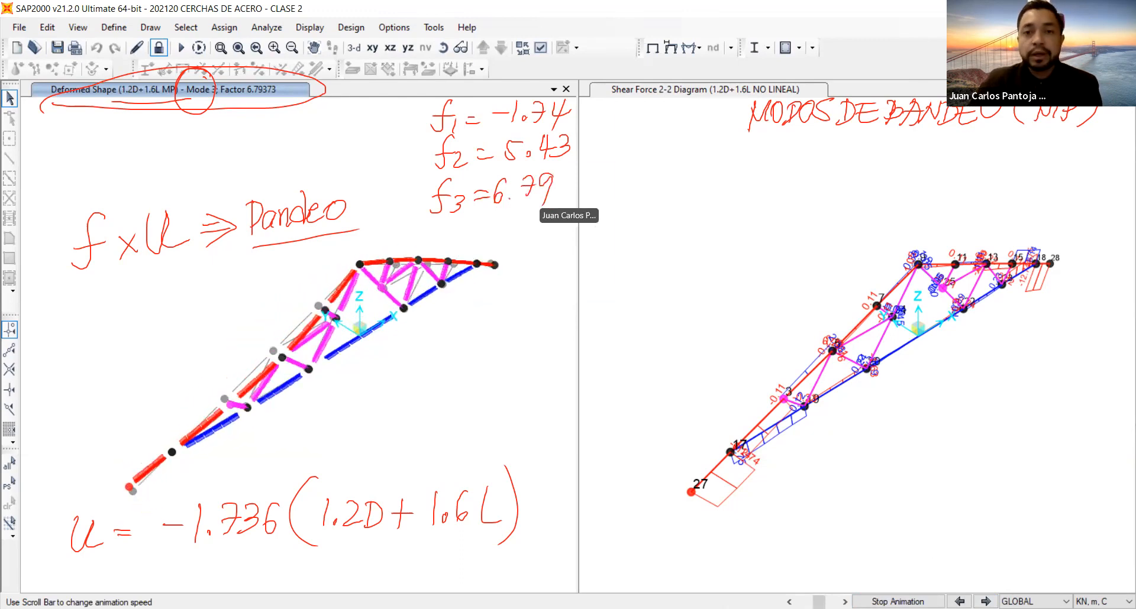
Display the deformed shape of buckling case 0.9D+1.6W MP for mode 1 in the second model view.
click(689, 321)
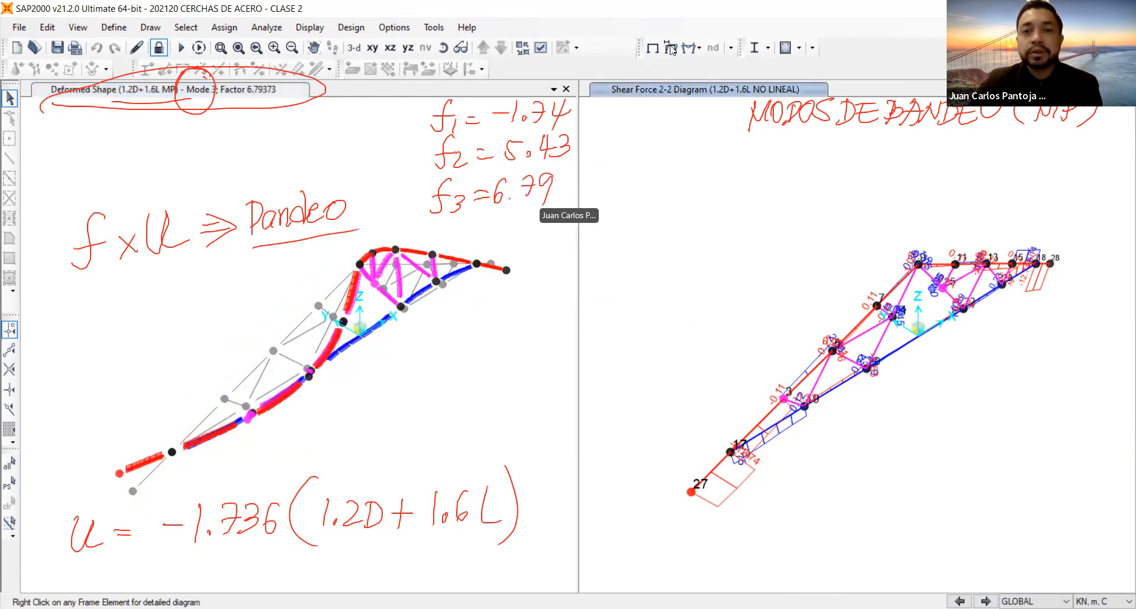
click(671, 49)
click(666, 61)
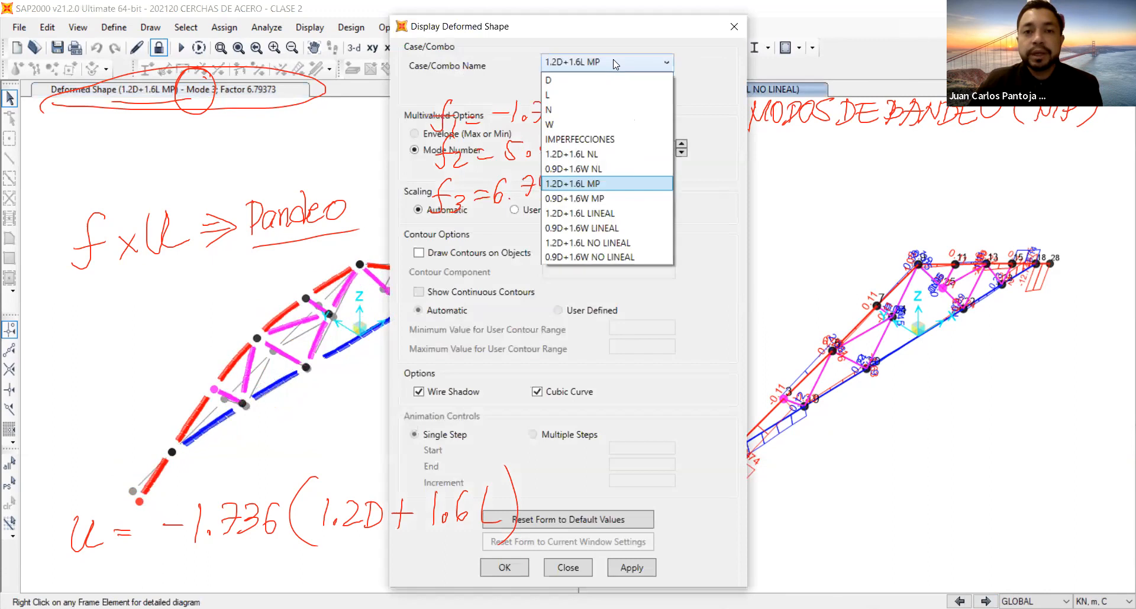
click(598, 204)
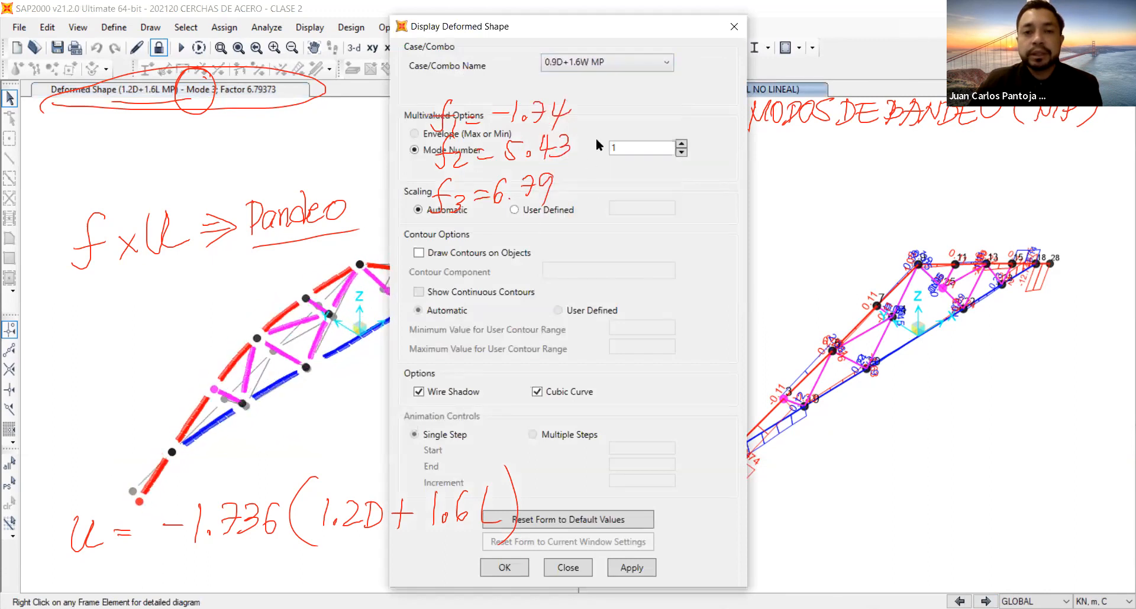
click(628, 568)
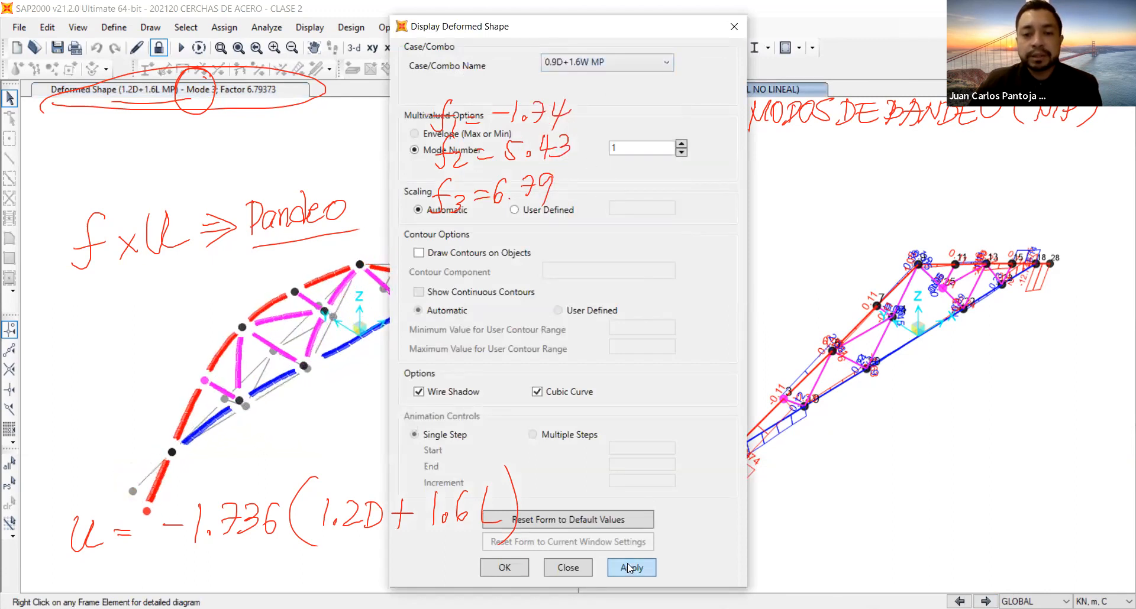
click(505, 568)
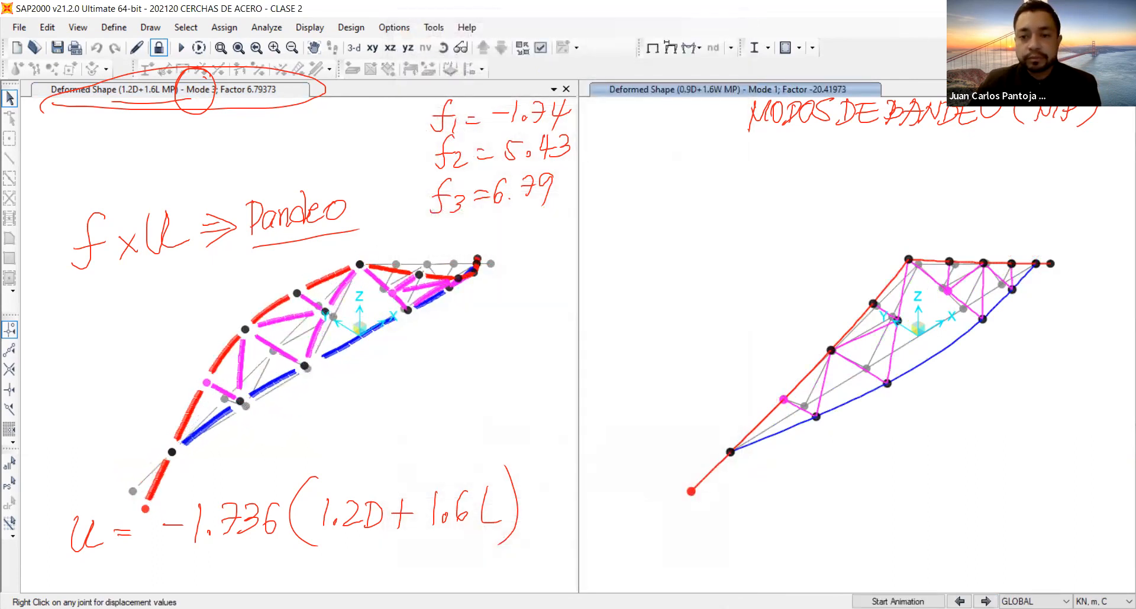
Animate buckling modes 1 to 3 of 0.9D+1.6W MP and note by hand the factors f1 = -20, f2 = -188 and f3 = 227.
click(898, 602)
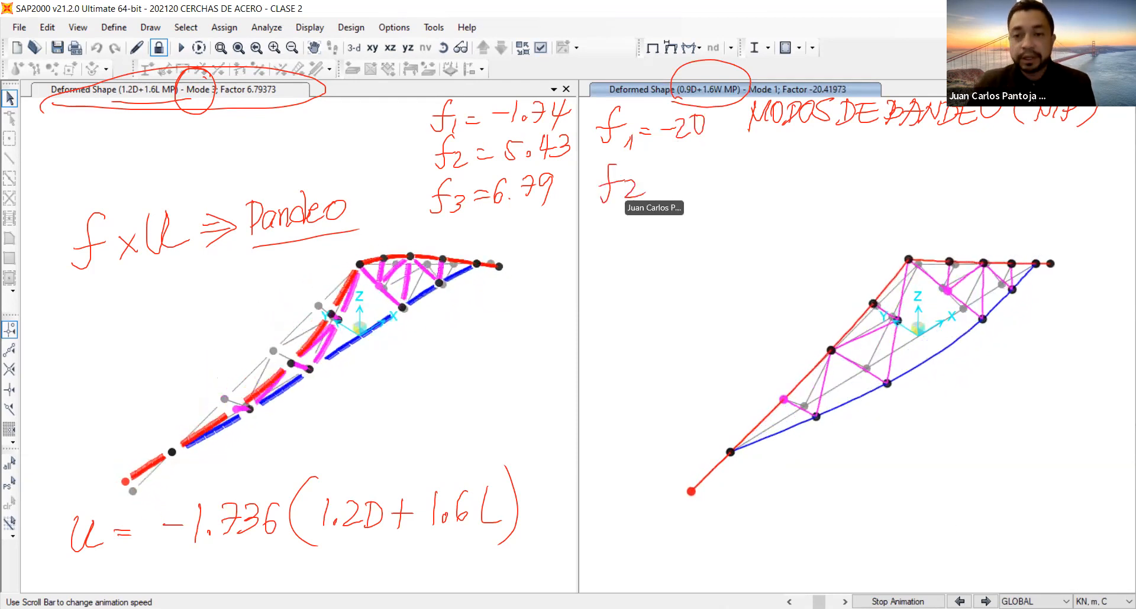
click(985, 602)
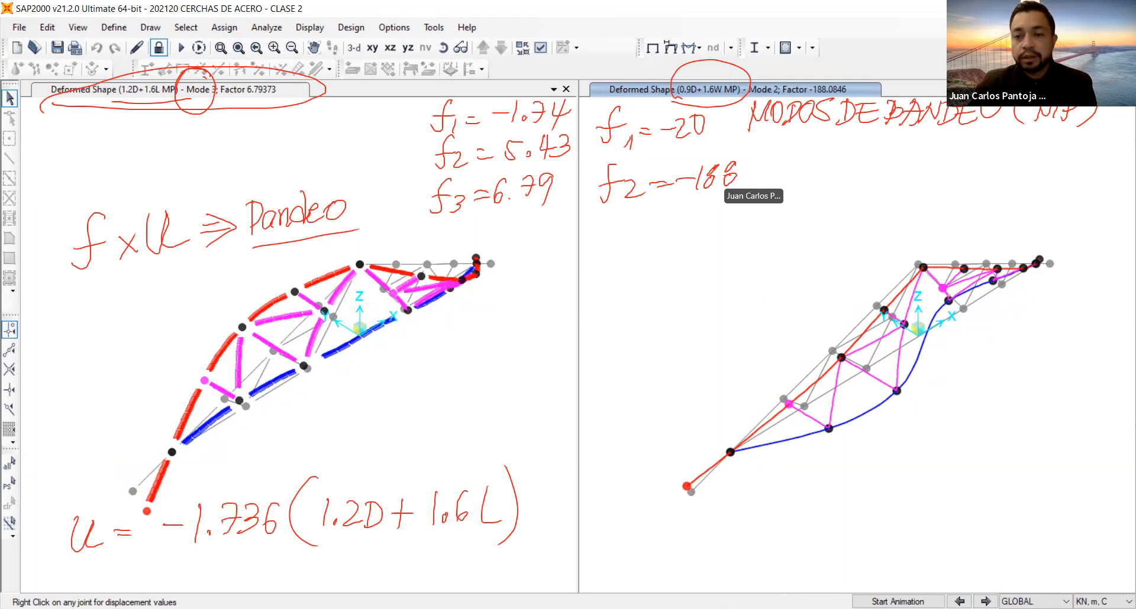
click(985, 601)
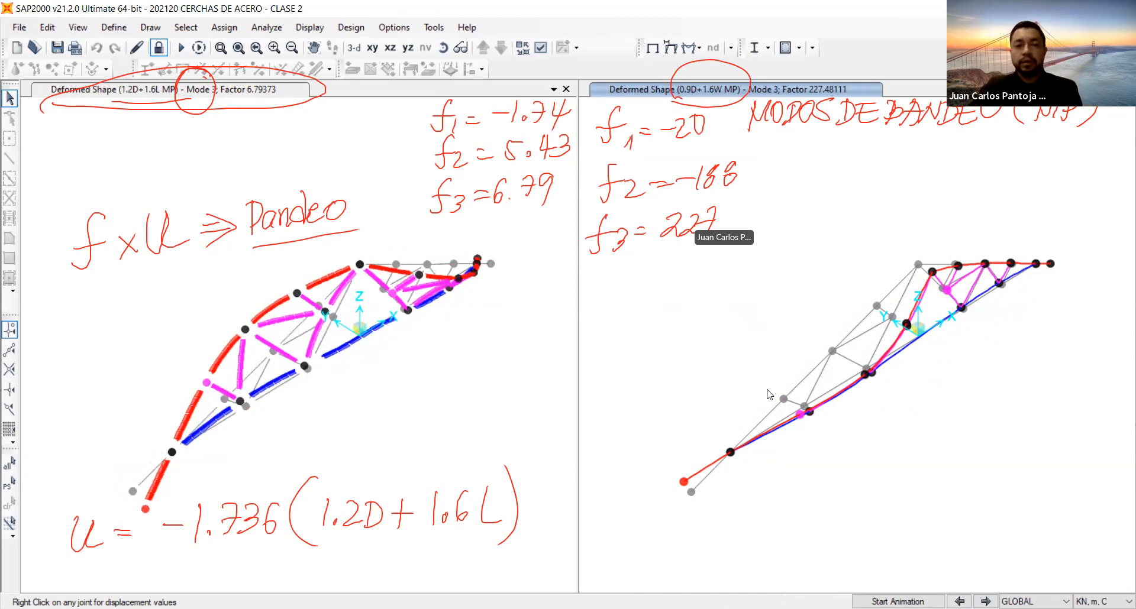
click(897, 602)
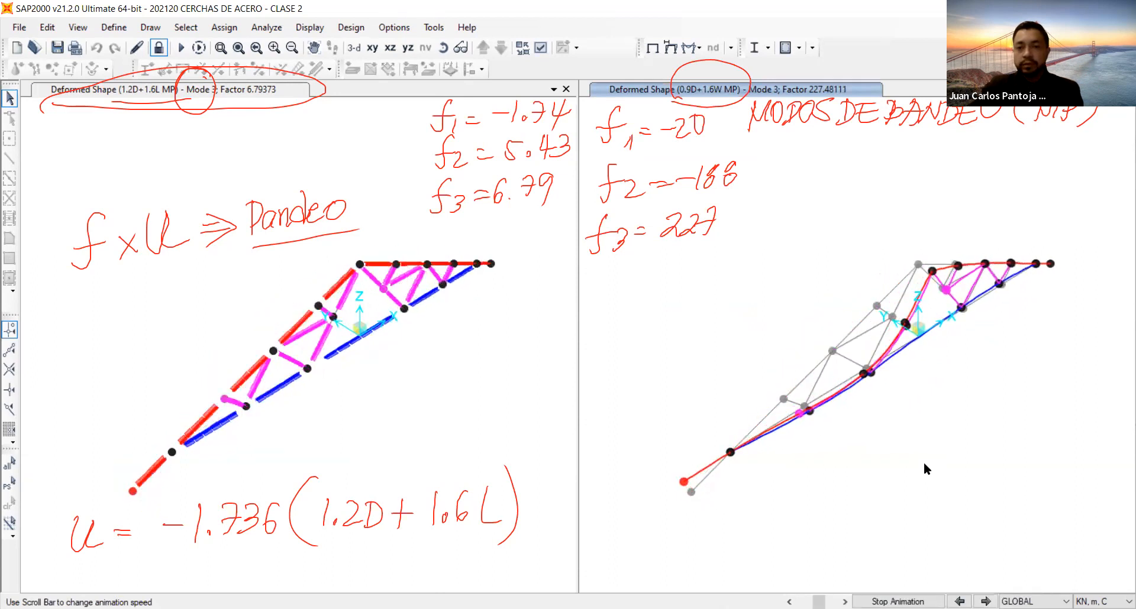
Return the 1.2D+1.6L MP and 0.9D+1.6W MP views from buckling mode 3 to mode 1.
click(352, 349)
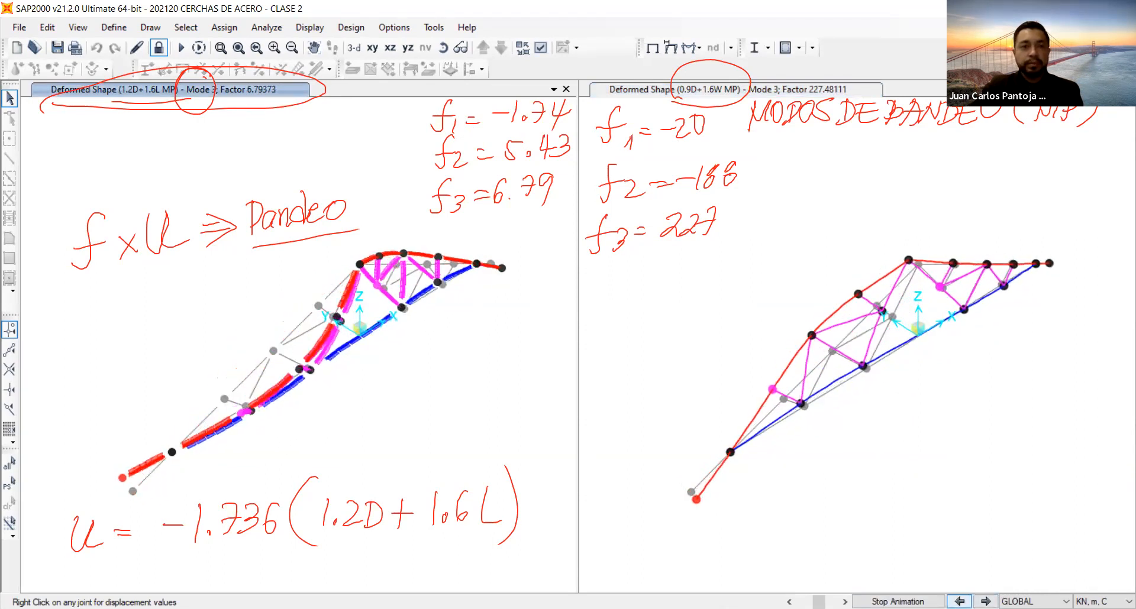
click(960, 601)
click(959, 601)
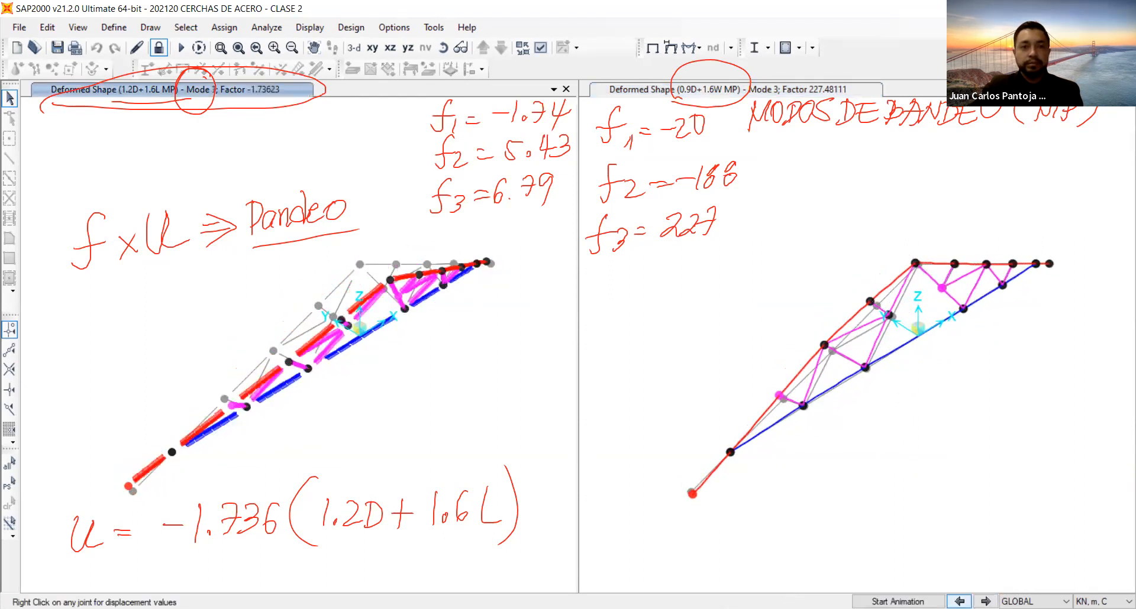
click(979, 441)
click(960, 601)
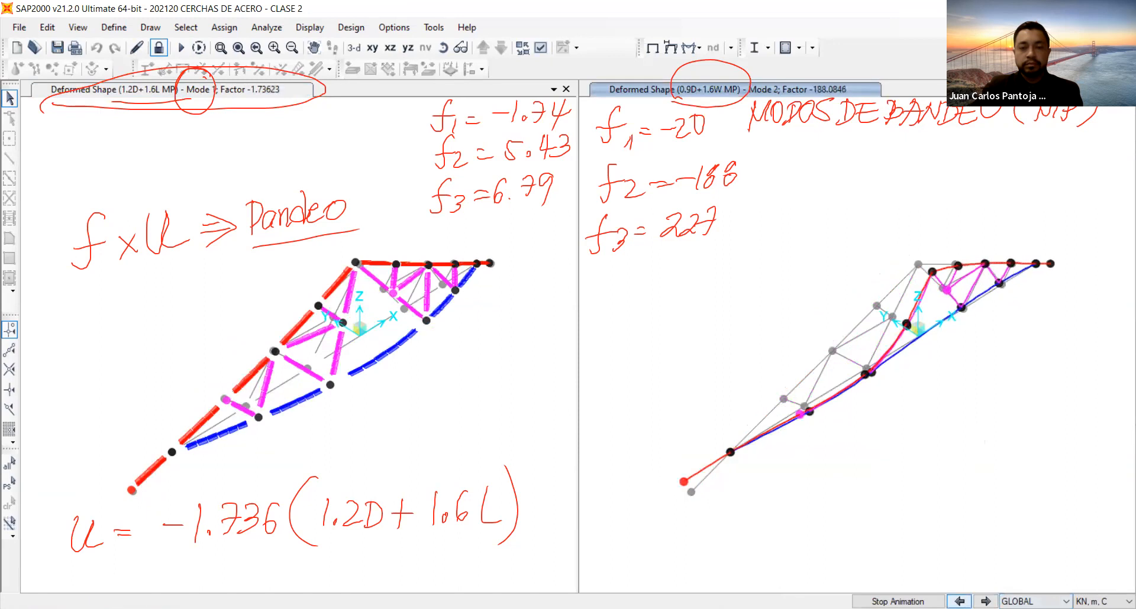
click(960, 602)
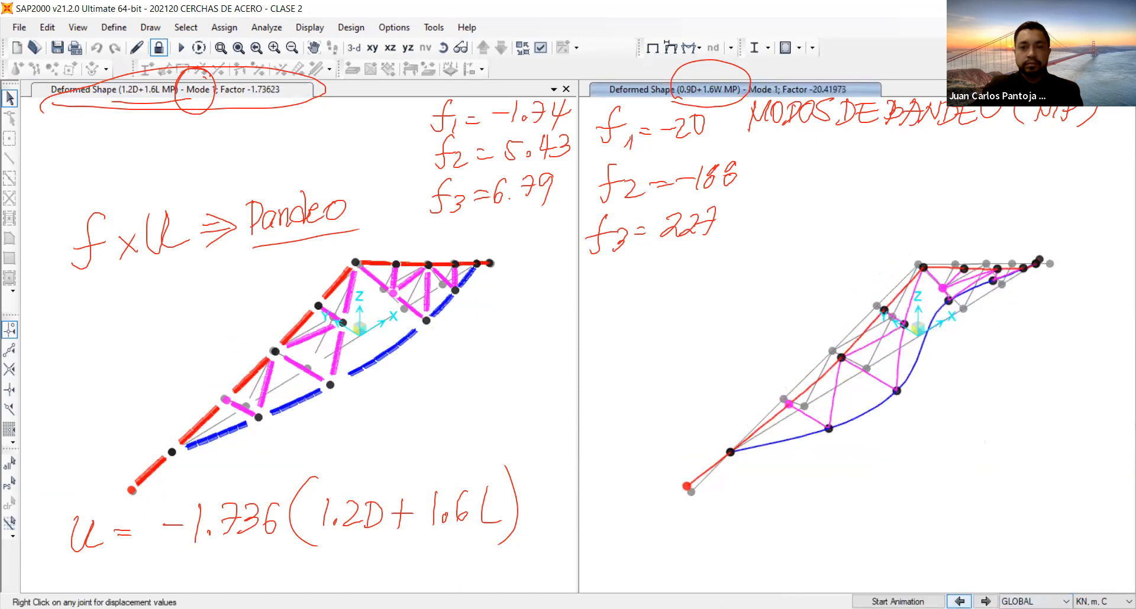
Animate buckling mode 1 of both MP cases side by side, and stop both animations.
click(897, 601)
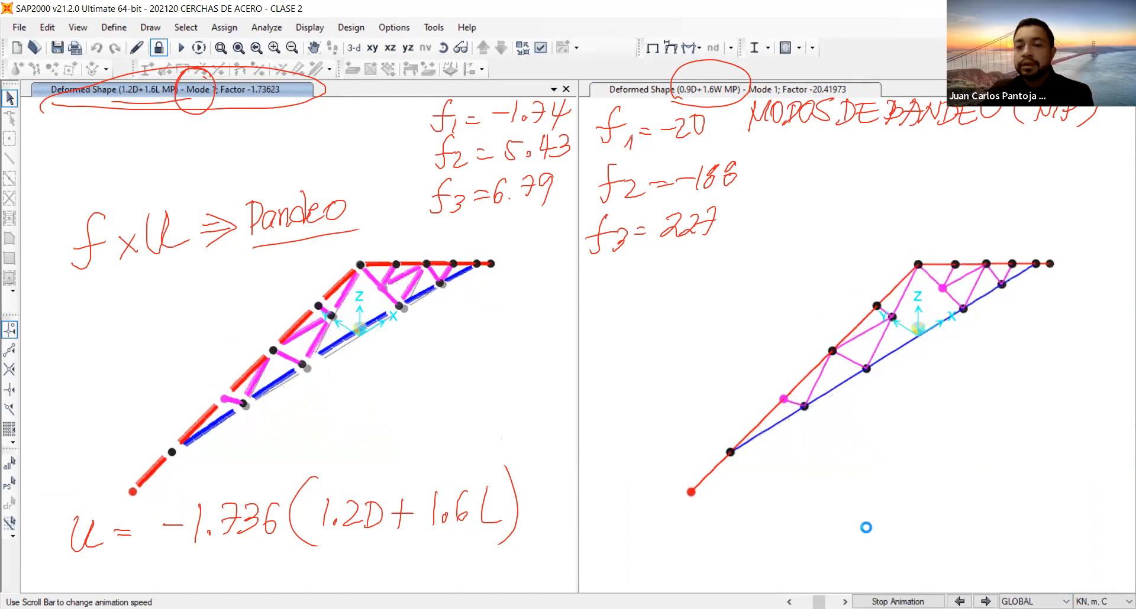
click(898, 602)
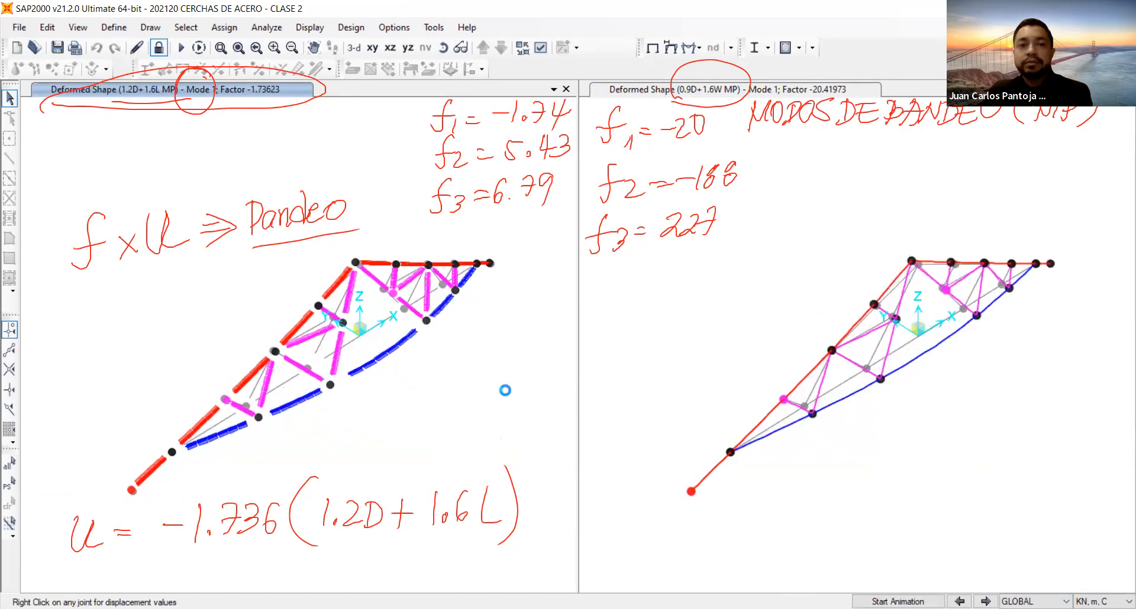
click(904, 506)
click(898, 602)
click(898, 602)
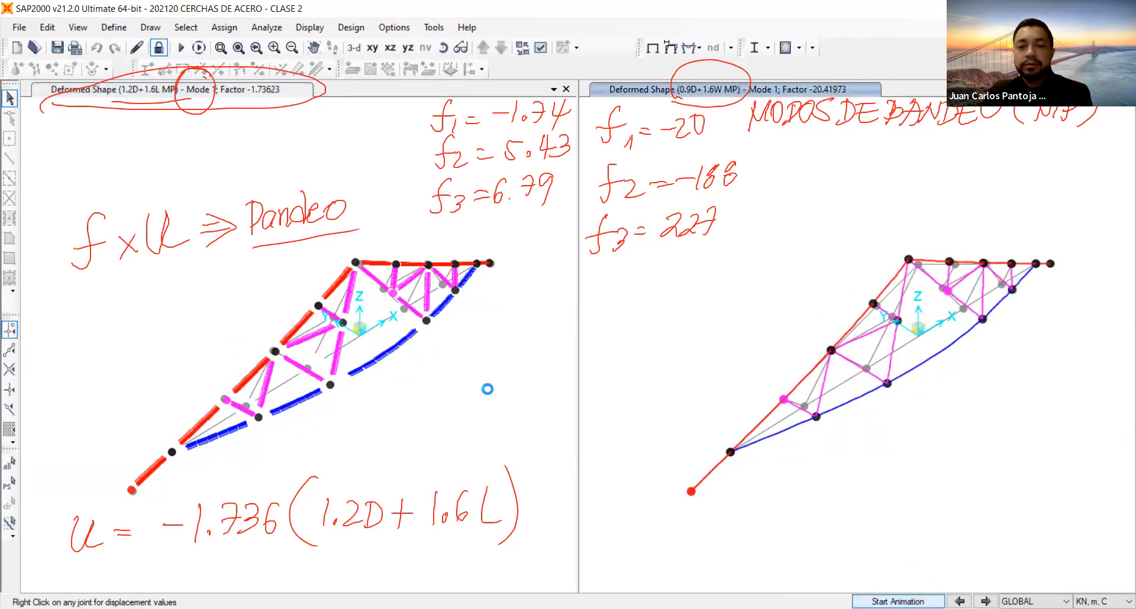
click(520, 401)
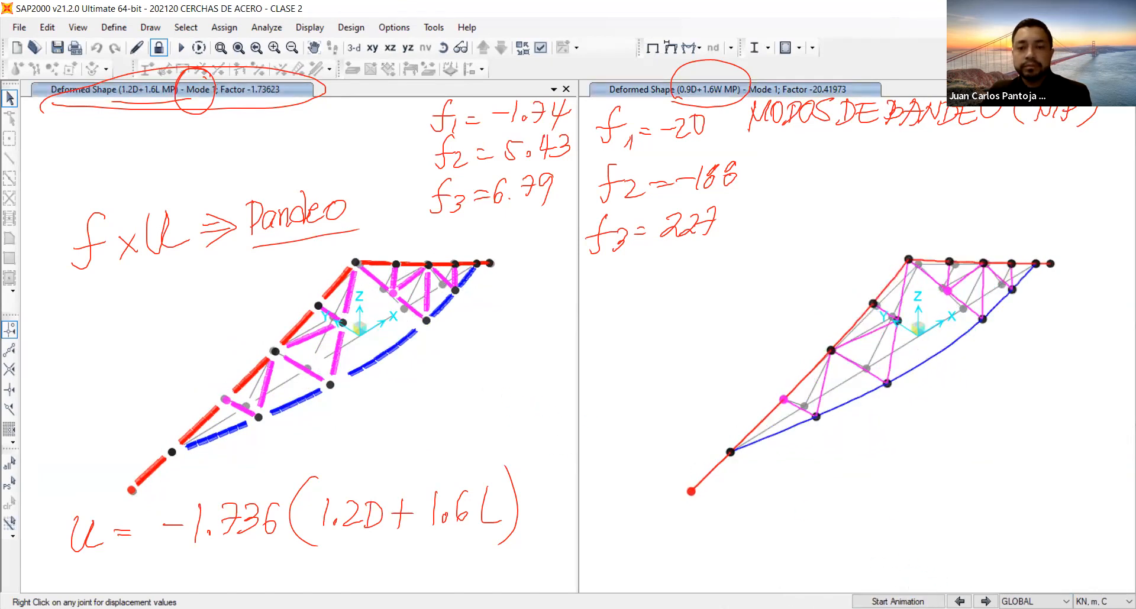
Compare buckling modes 1 and 2 of 1.2D+1.6L MP, animate mode 2 and note by hand f4 = 0.7.
click(985, 602)
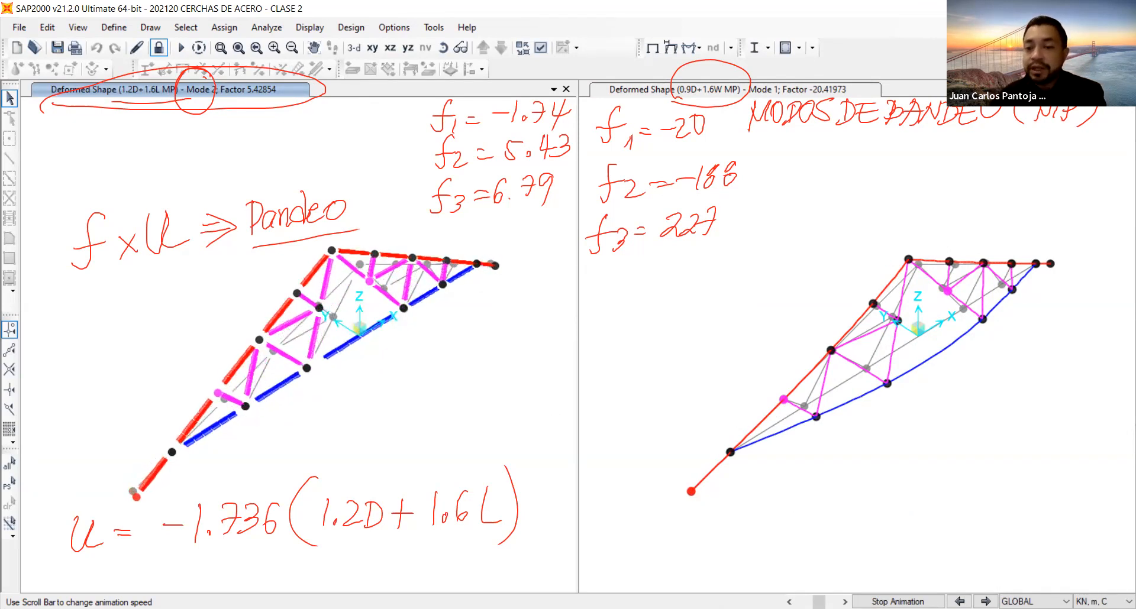
click(959, 601)
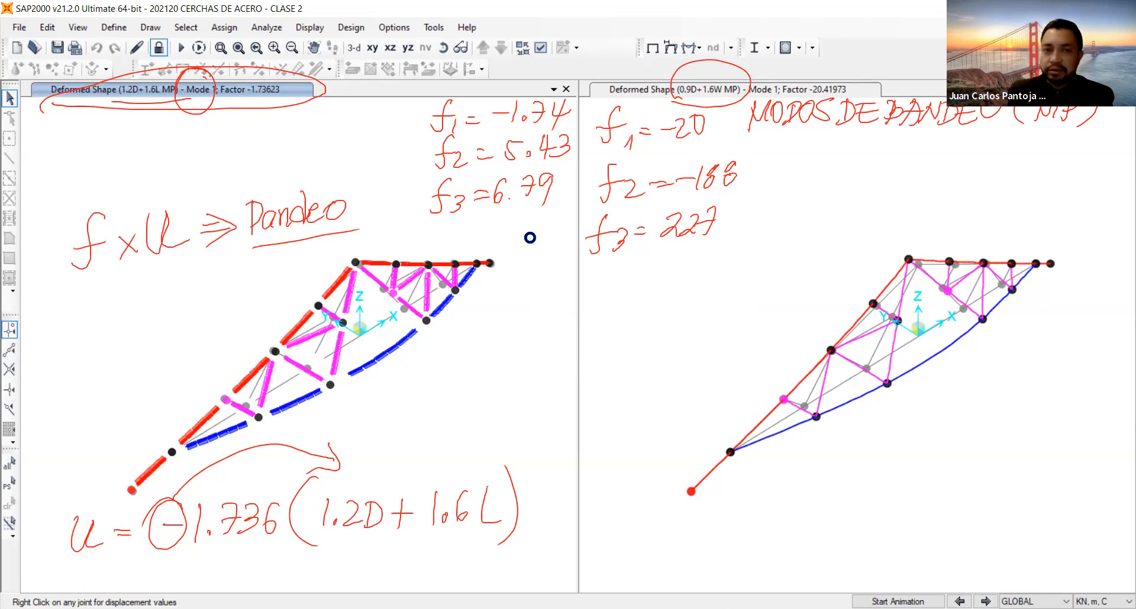
click(985, 601)
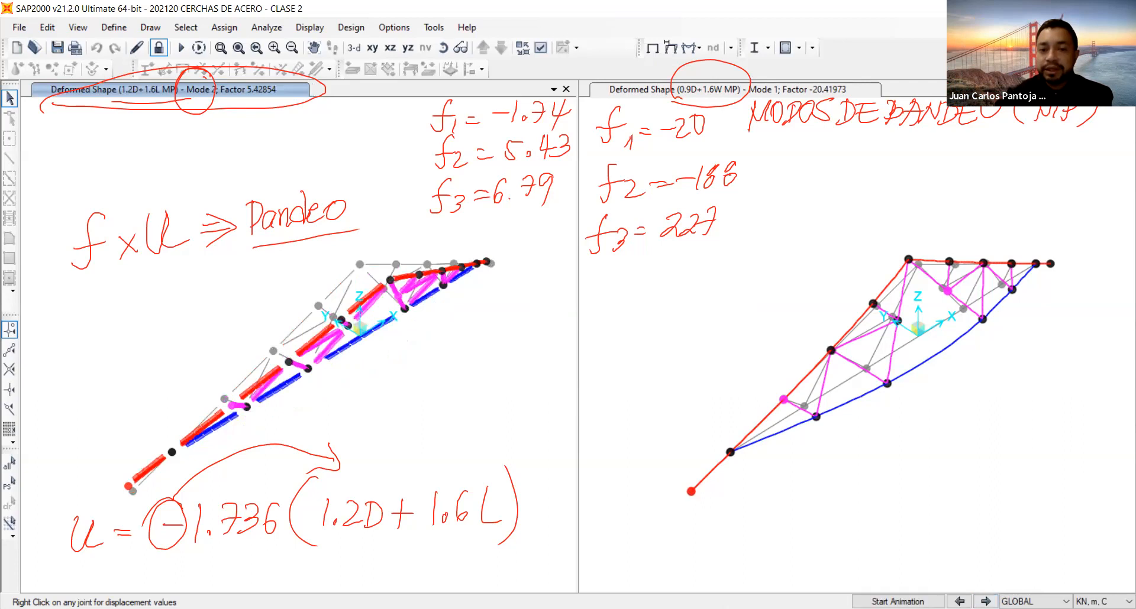
click(898, 602)
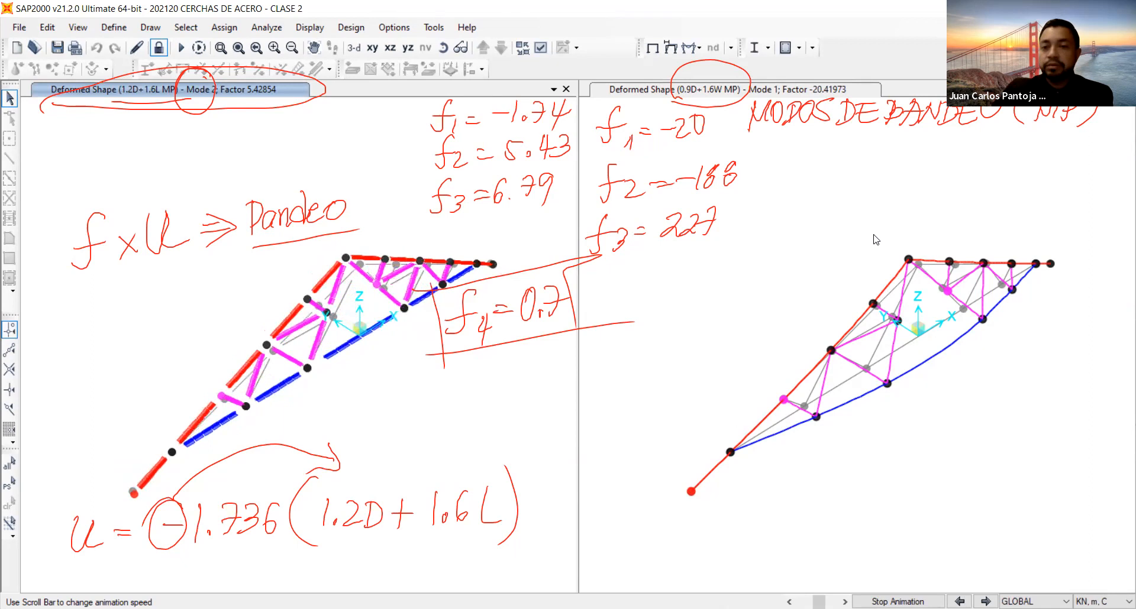
Activate the 0.9D+1.6W MP view, clear the handwritten notes, start a note reading f < 0 and inspect the displacements of joint 28.
click(868, 205)
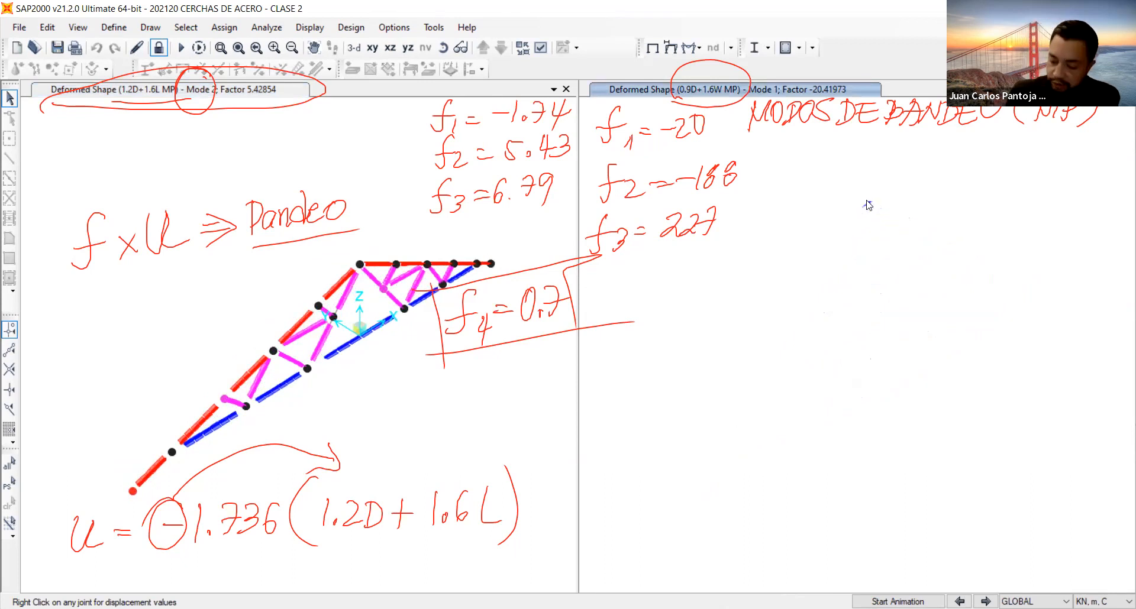
key(Escape)
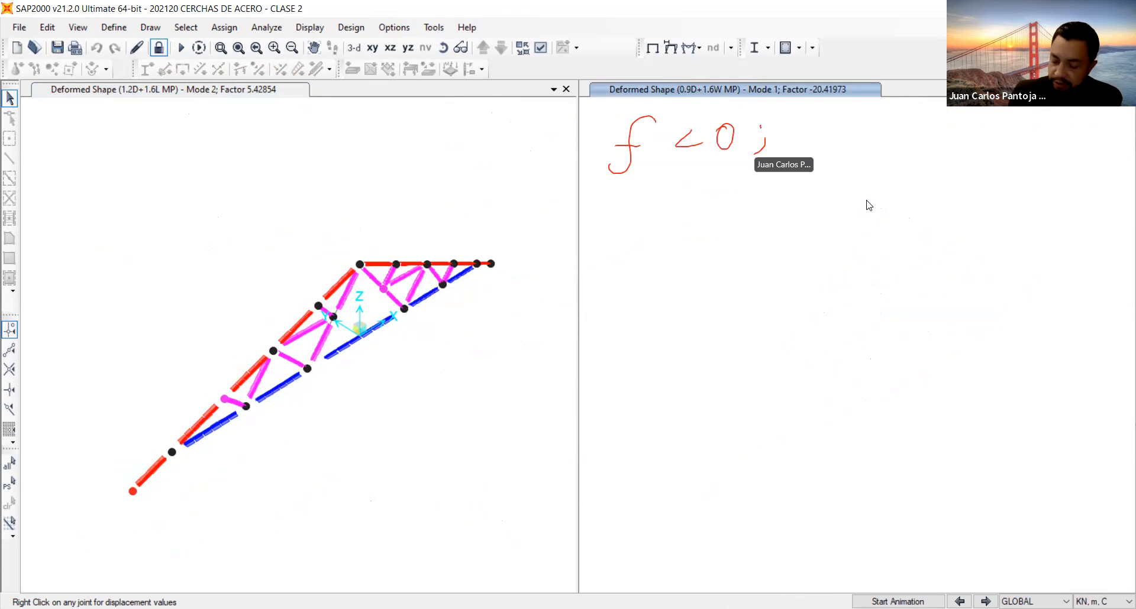
scroll(868, 205, down, 3)
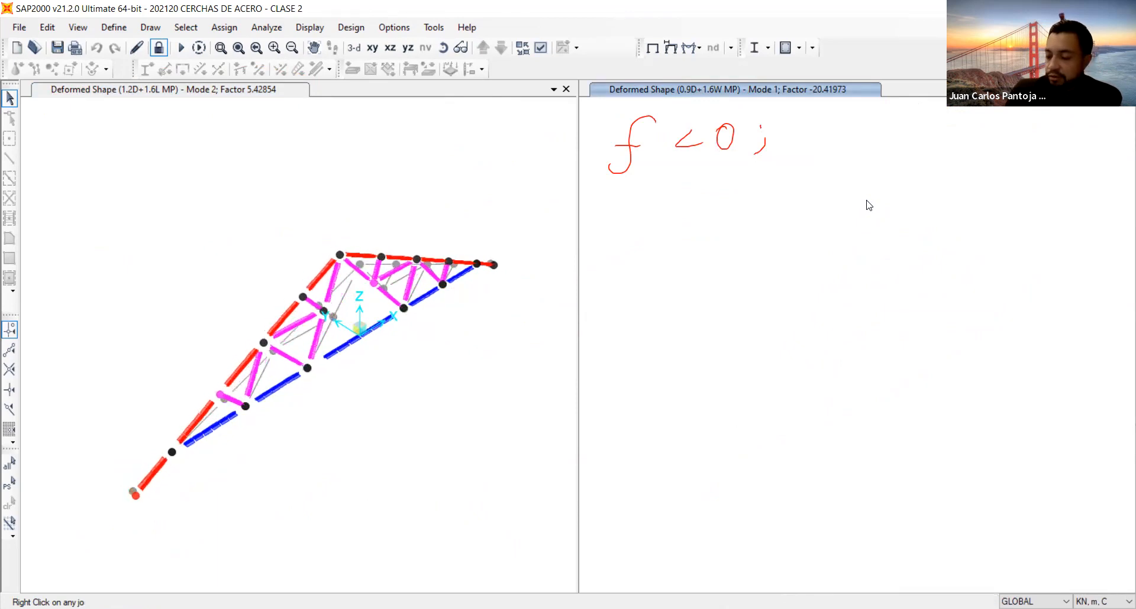
right_click(868, 202)
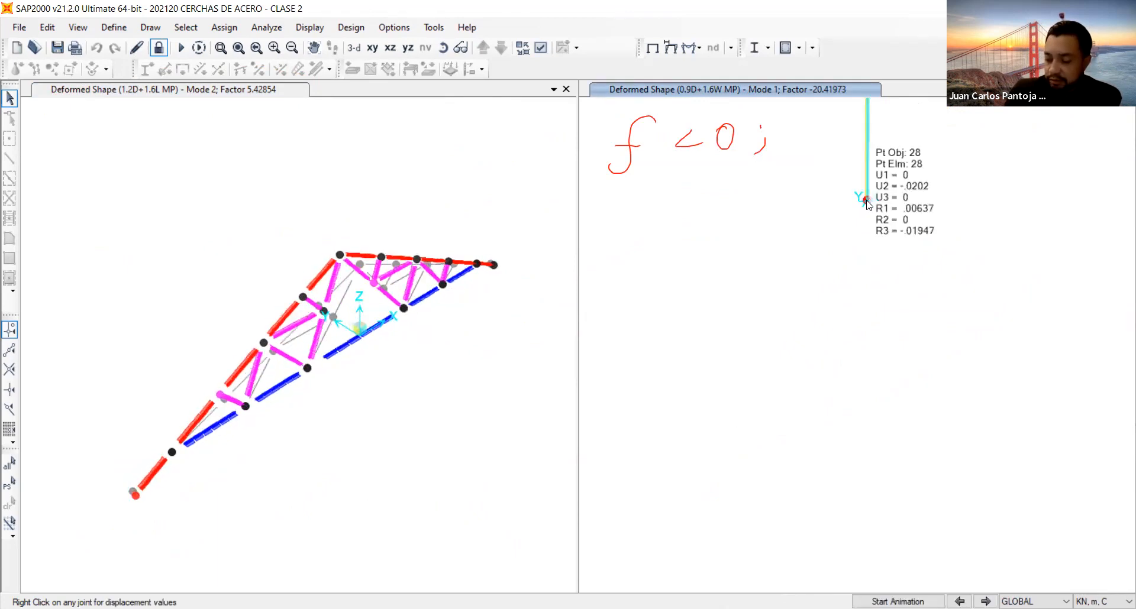
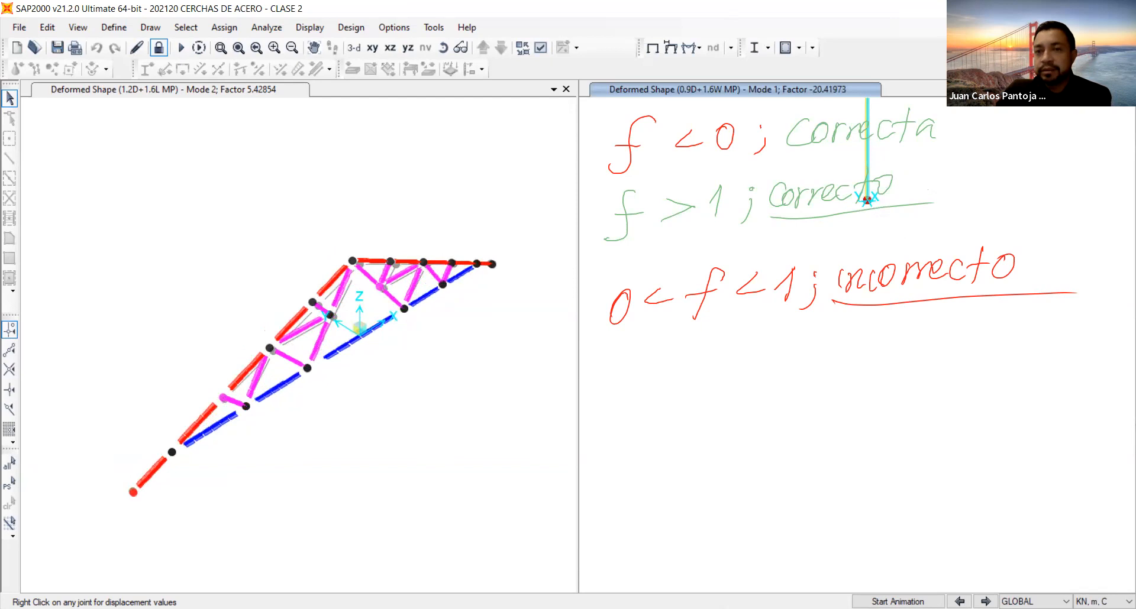
Advance the 0.9D+1.6W MP view to buckling mode 3, and reactivate the 1.2D+1.6L MP view.
click(986, 601)
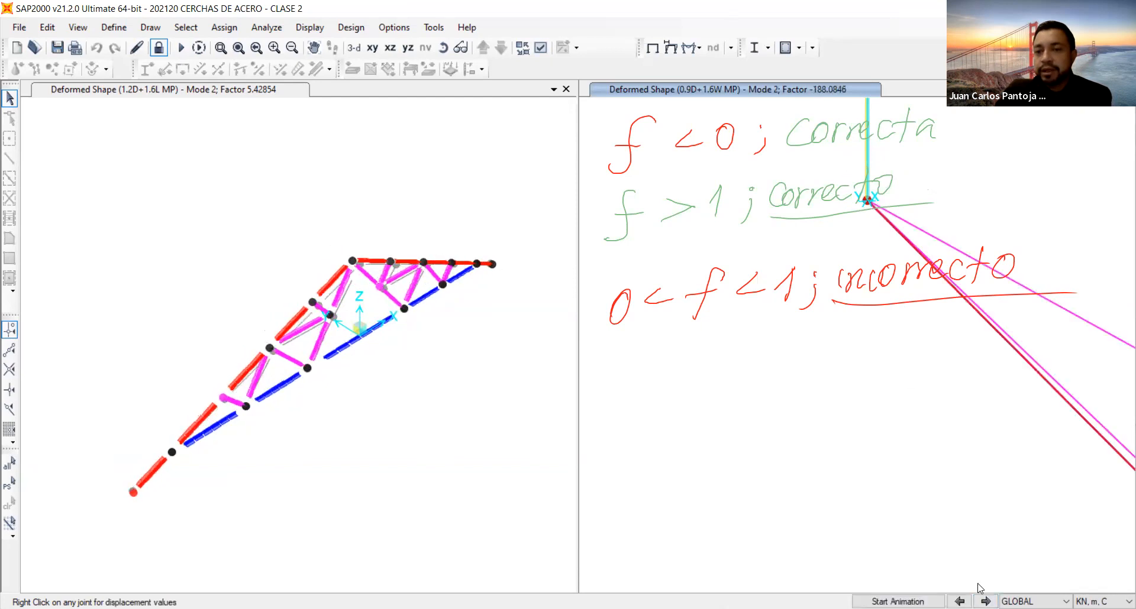
click(986, 602)
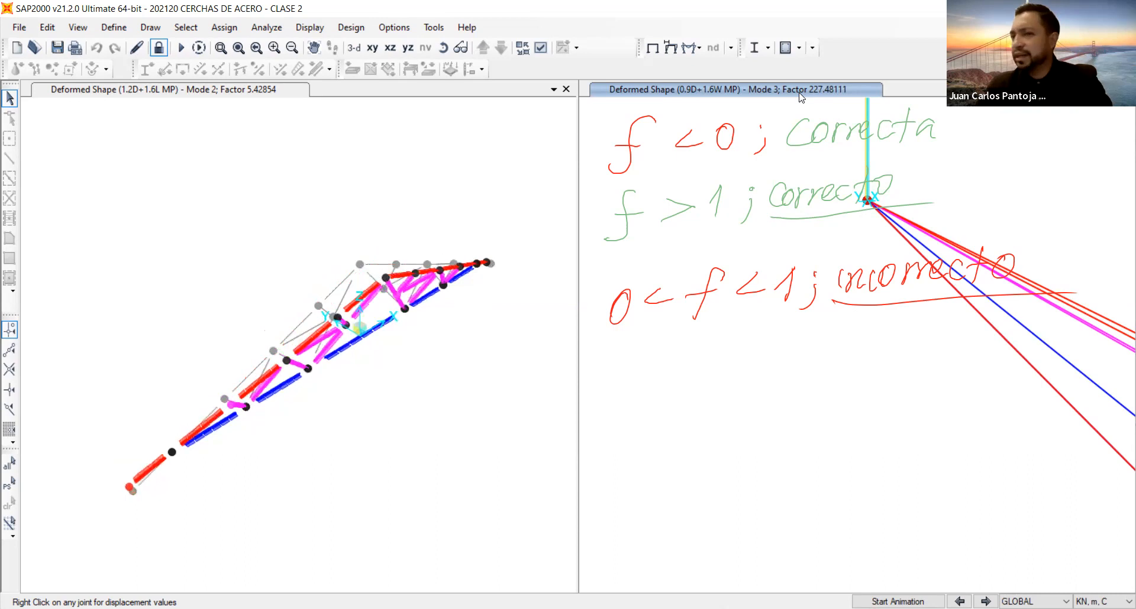
click(266, 90)
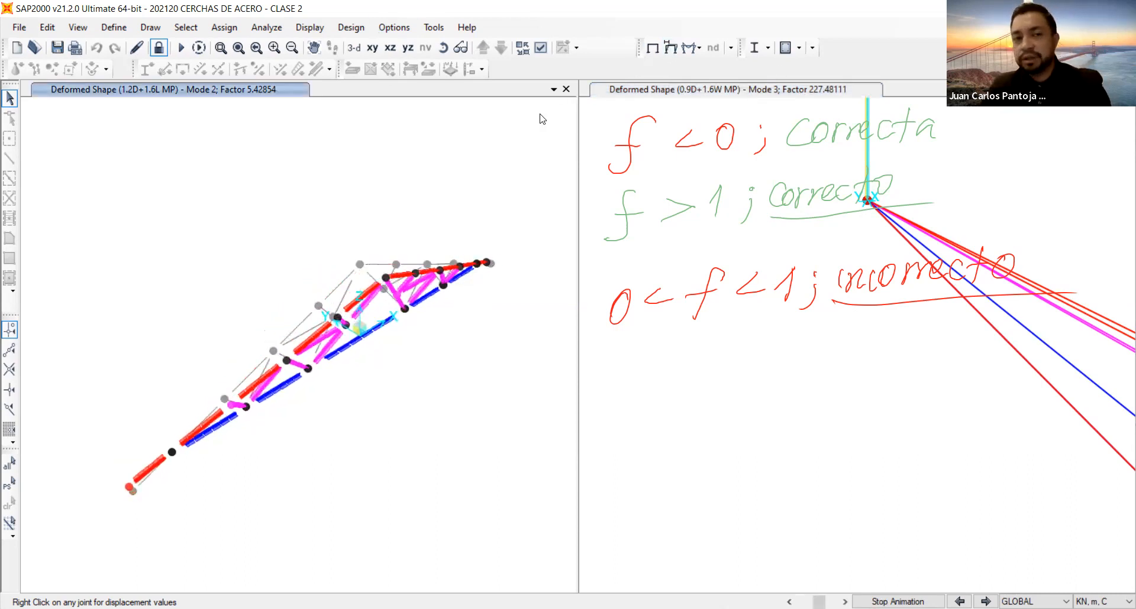
Save the model under the new name 202120 CERCHAS DE ACERO - CLASE 2 - MÉTODO DIRECTO.sdb in the same folder.
click(20, 28)
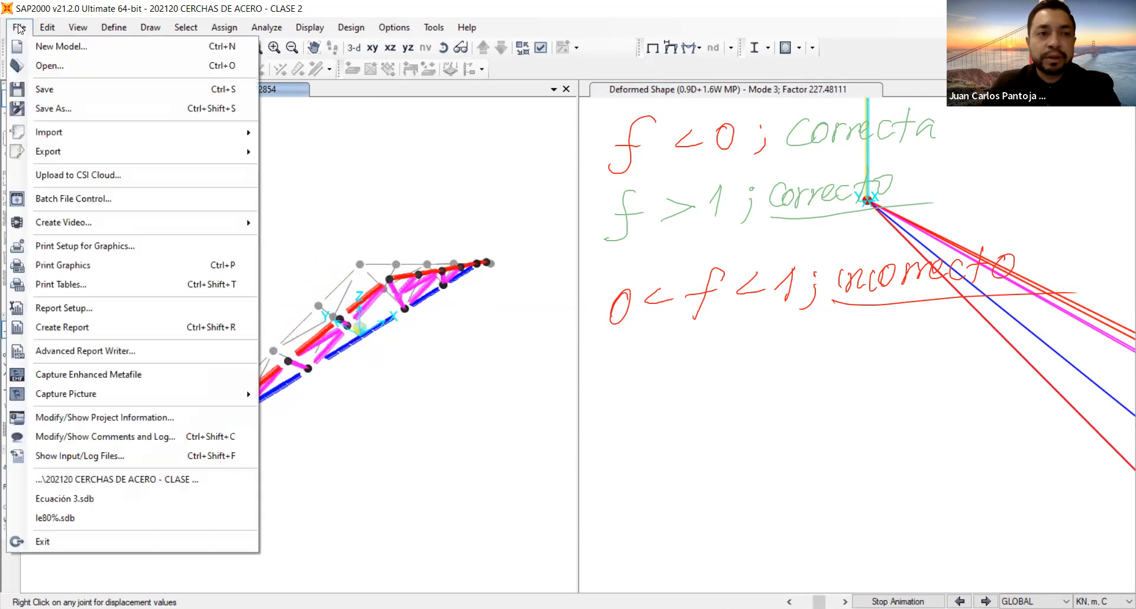
click(68, 110)
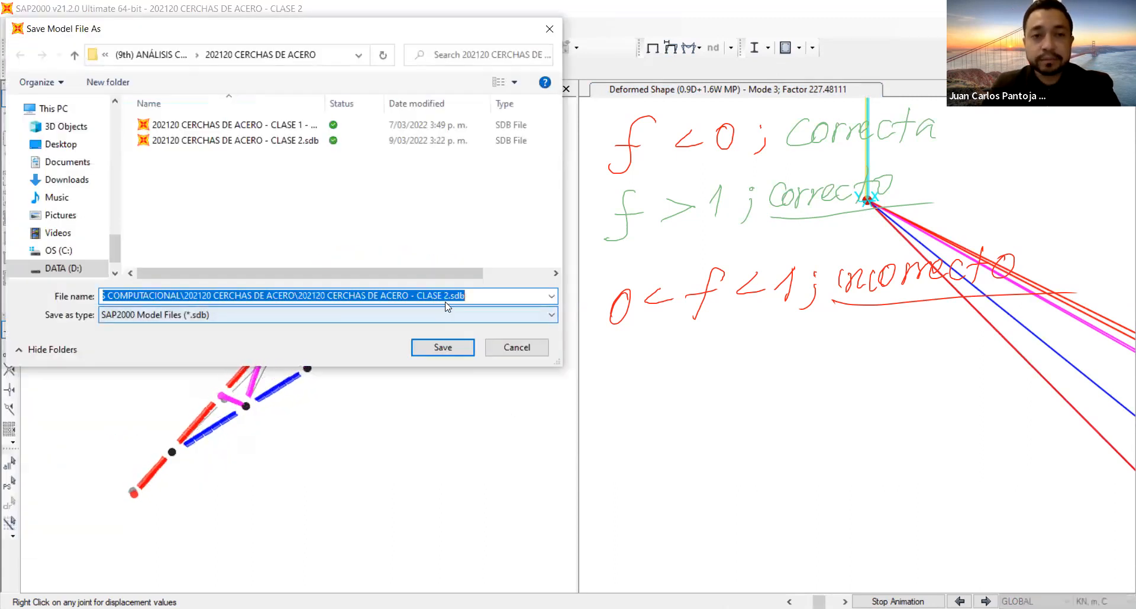
drag(449, 297, 451, 298)
click(526, 296)
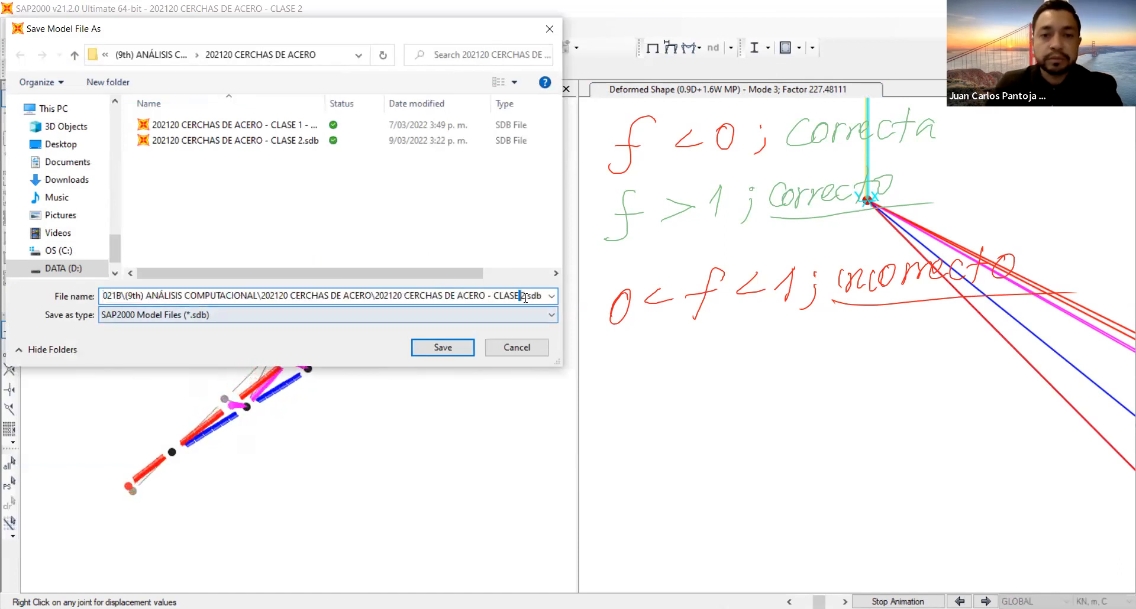
text(- )
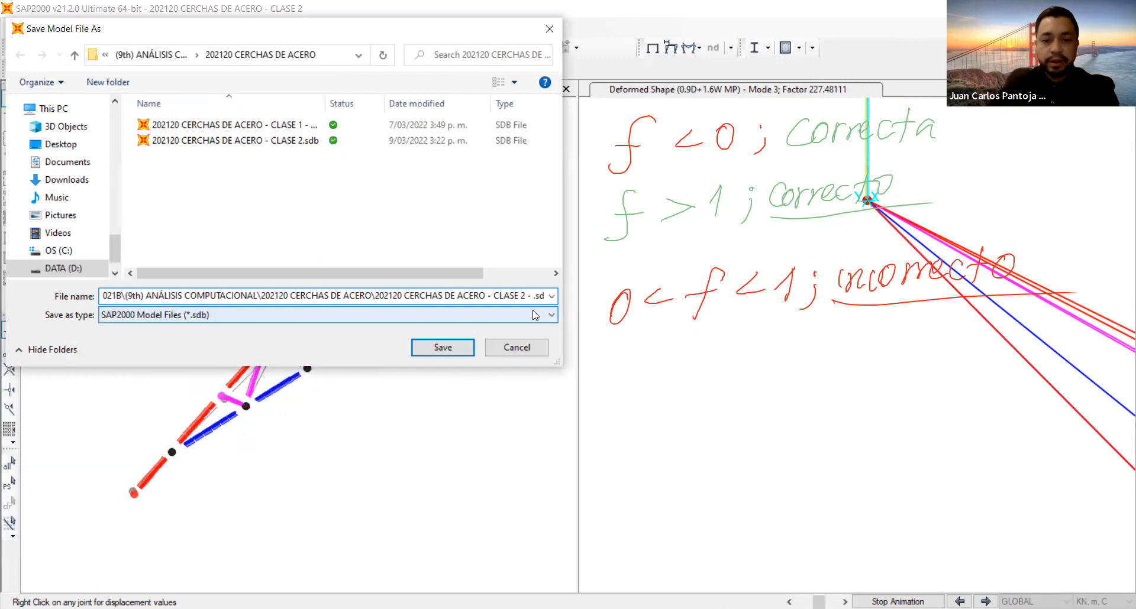
text(ME)
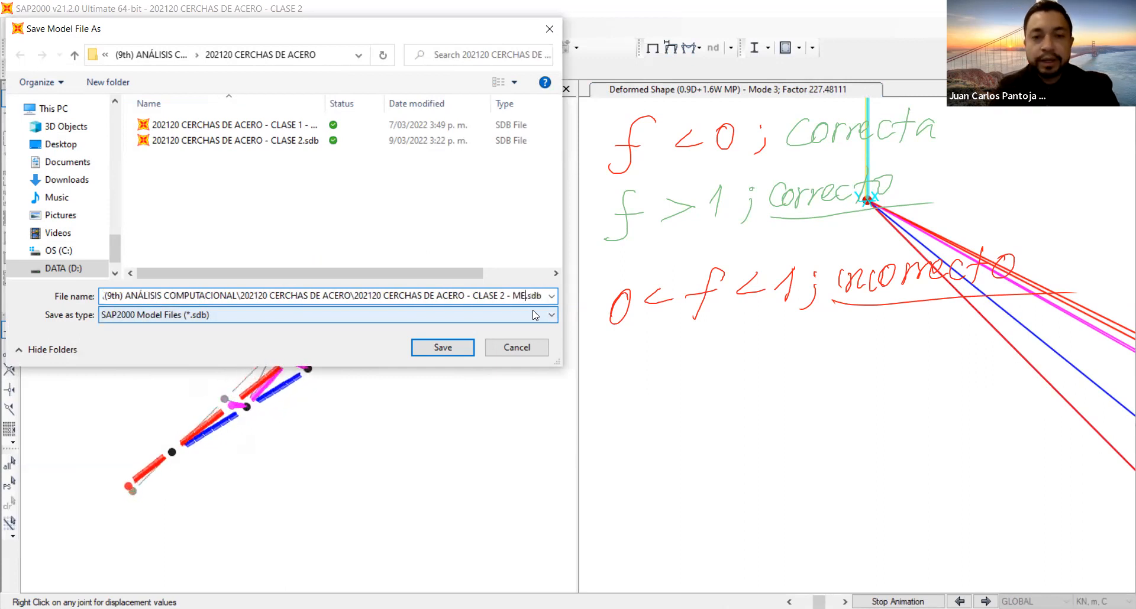
text(TOD)
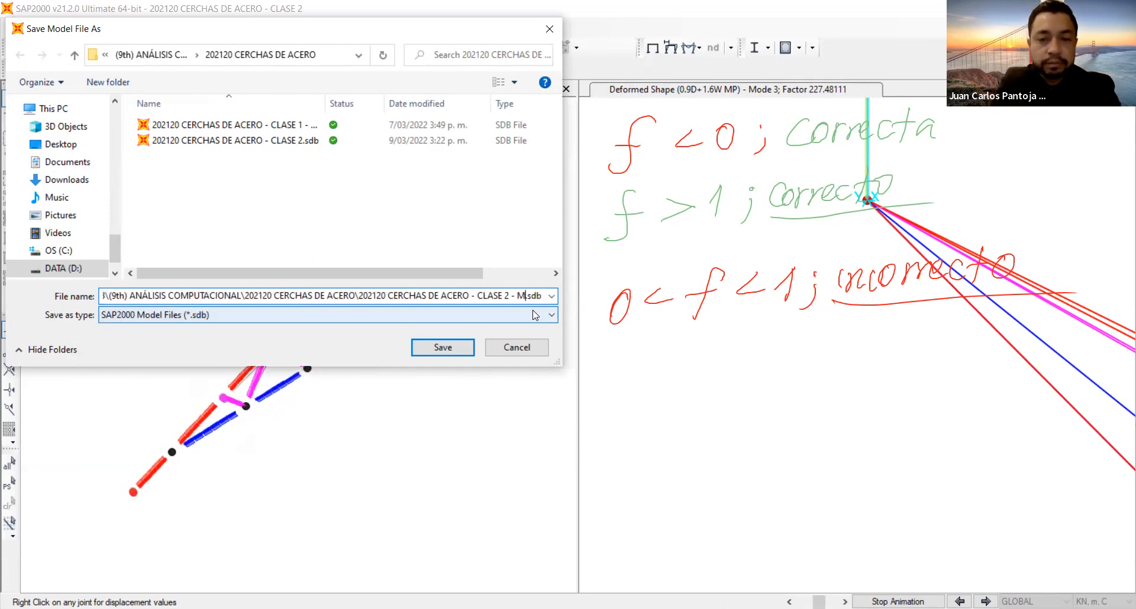
text(O DIRECTO)
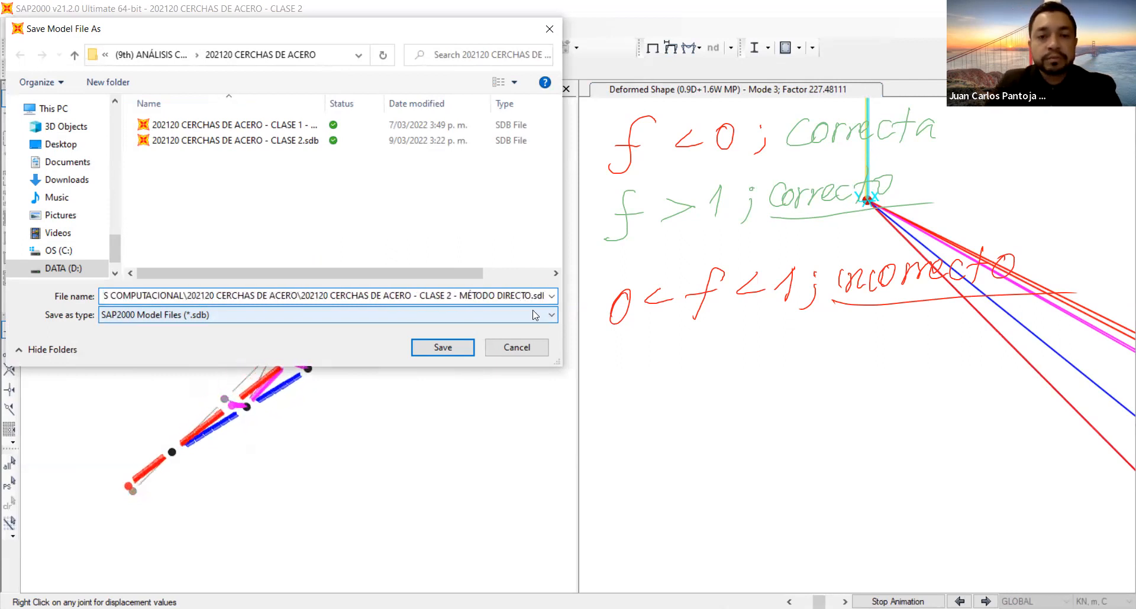
click(457, 350)
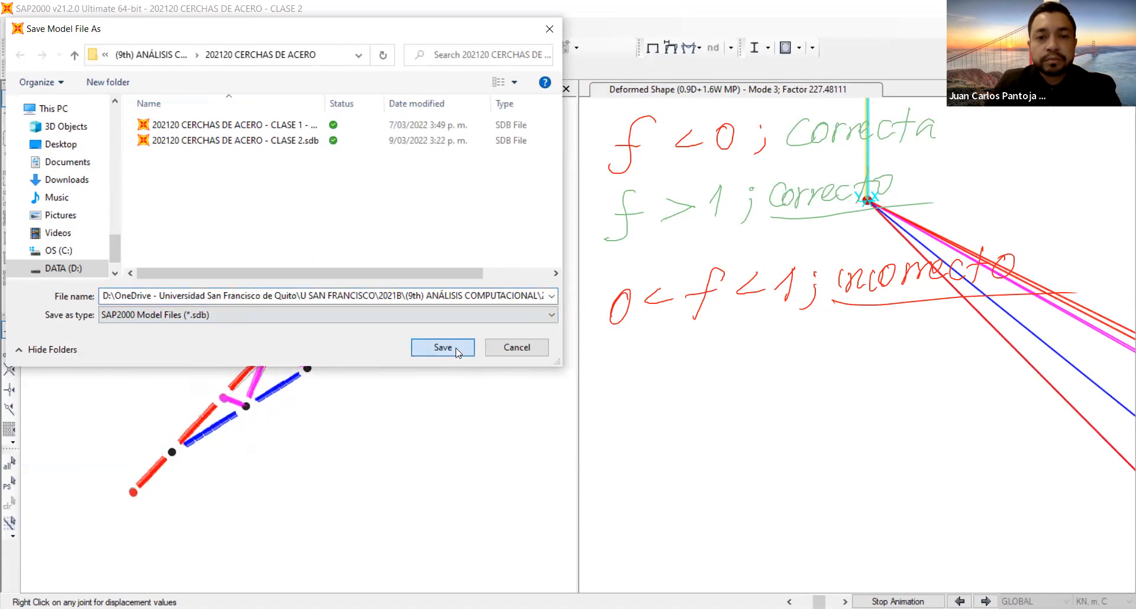
click(444, 348)
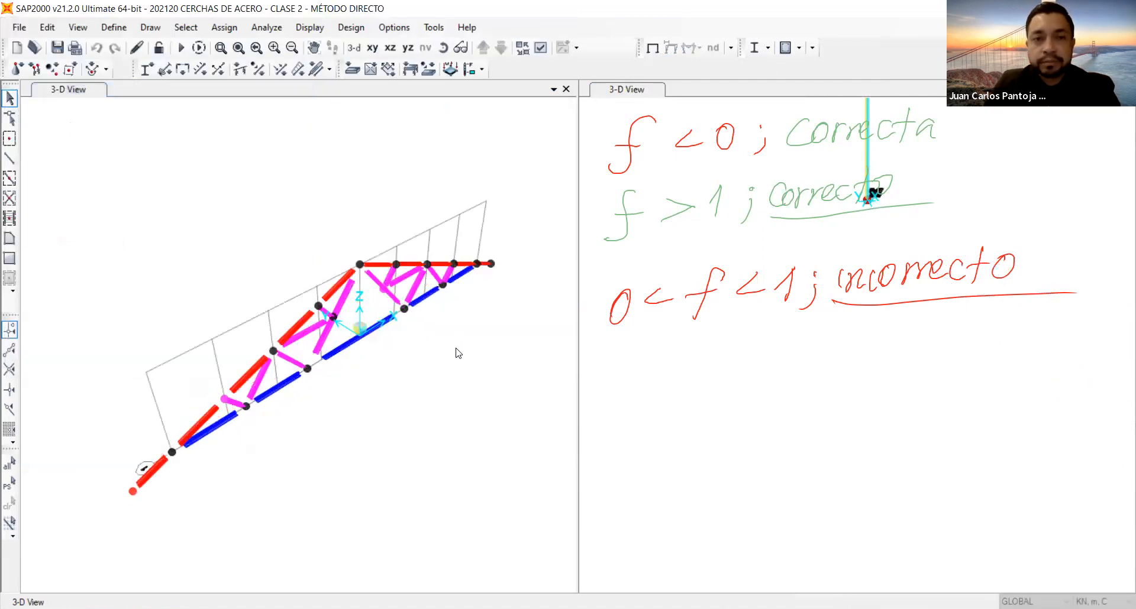
Save another copy of the model as 202120 CERCHAS DE ACERO - CLASE 2 - LONGITUD EFECTIVA.sdb.
click(22, 29)
click(53, 105)
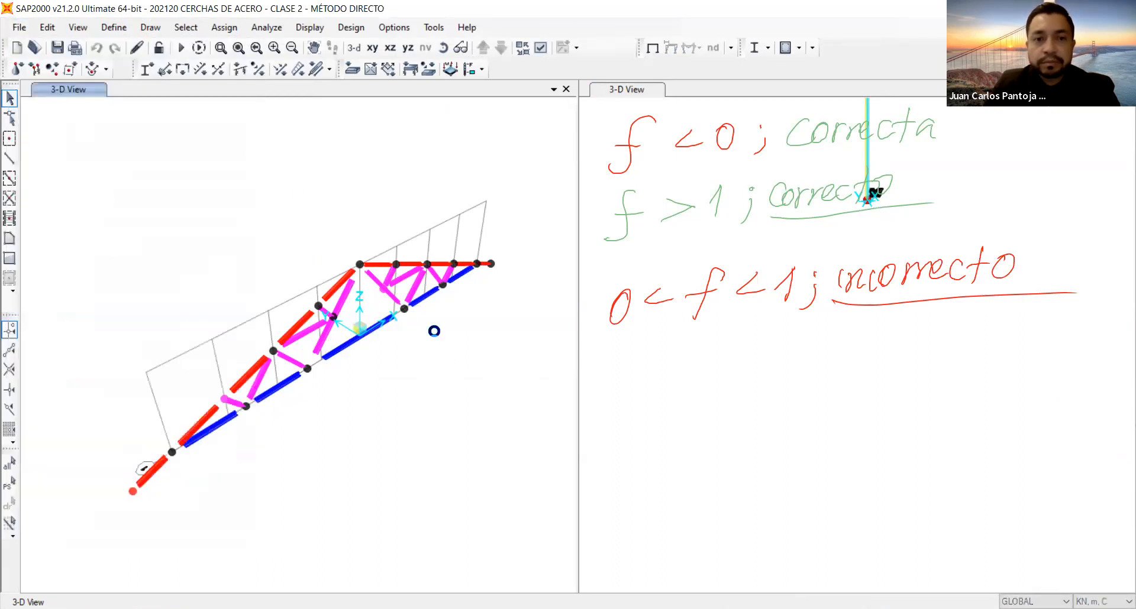
drag(378, 295, 525, 295)
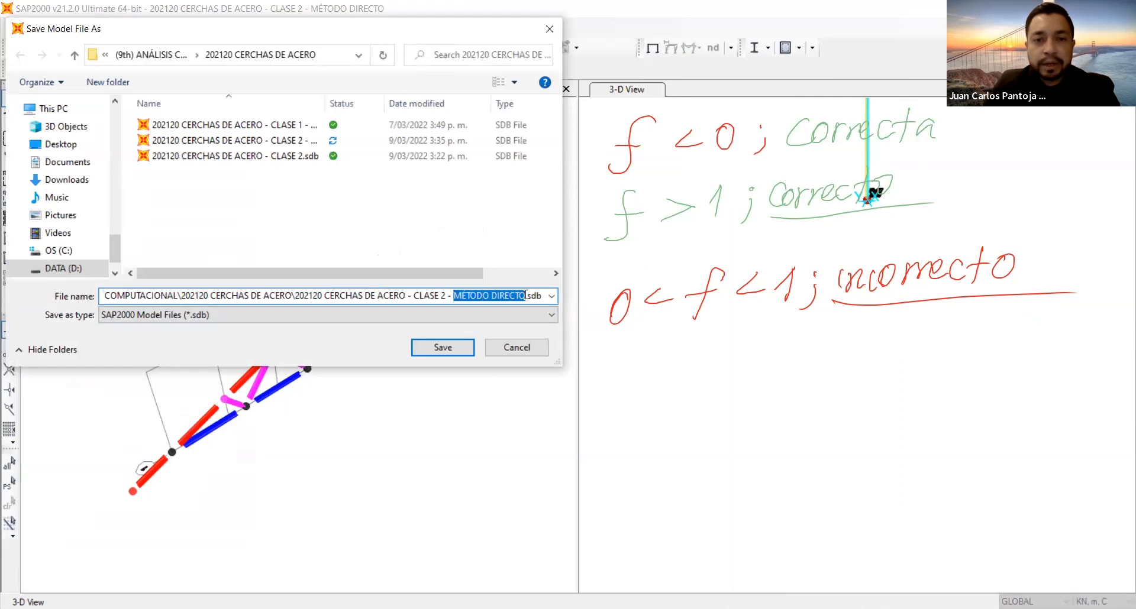
text(LONGITUD EFECTIVA)
click(460, 349)
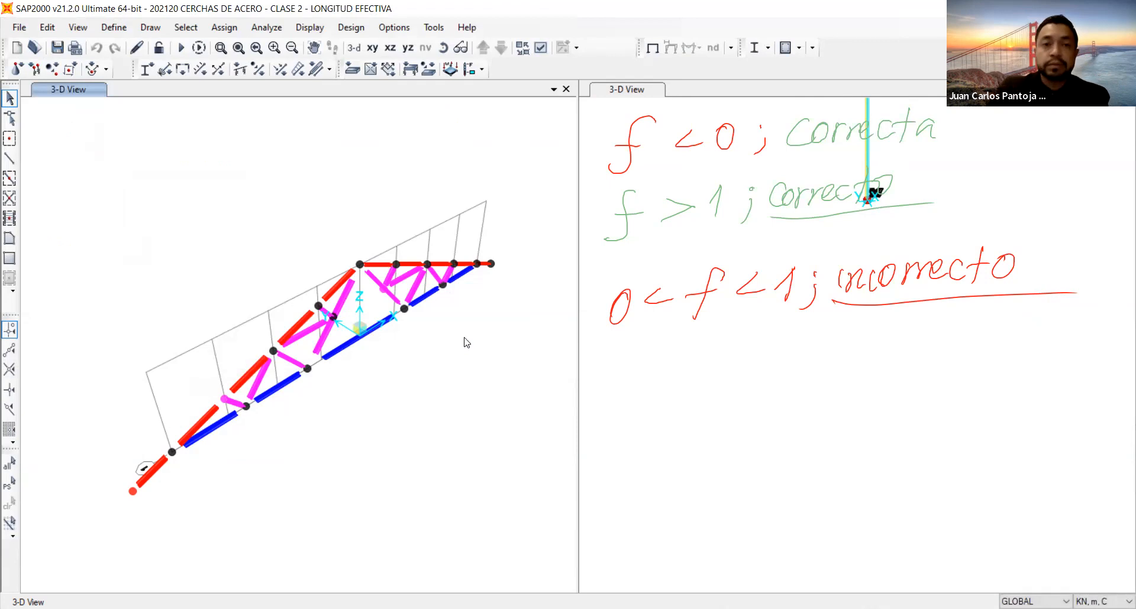
Restore the full view of the truss in the second window and switch it to the X-Z plane.
click(698, 164)
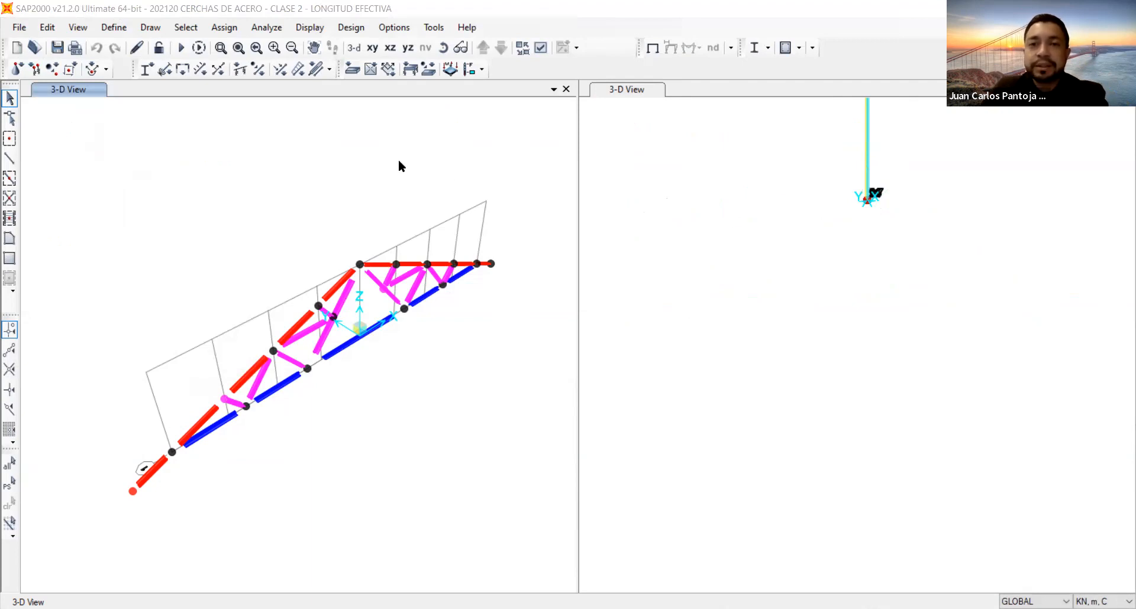
click(247, 48)
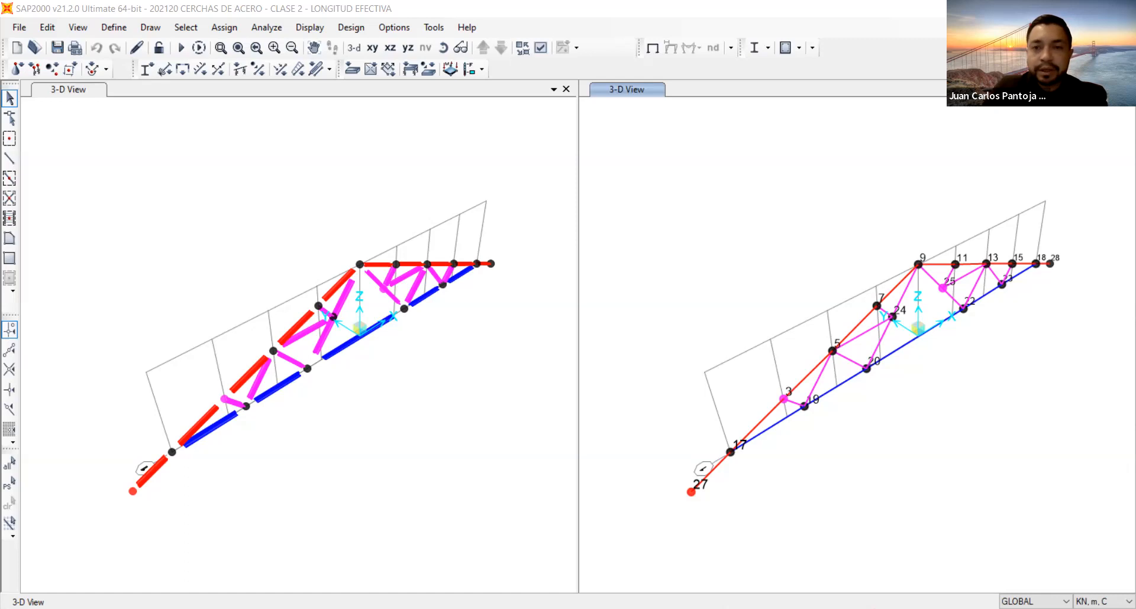
click(390, 49)
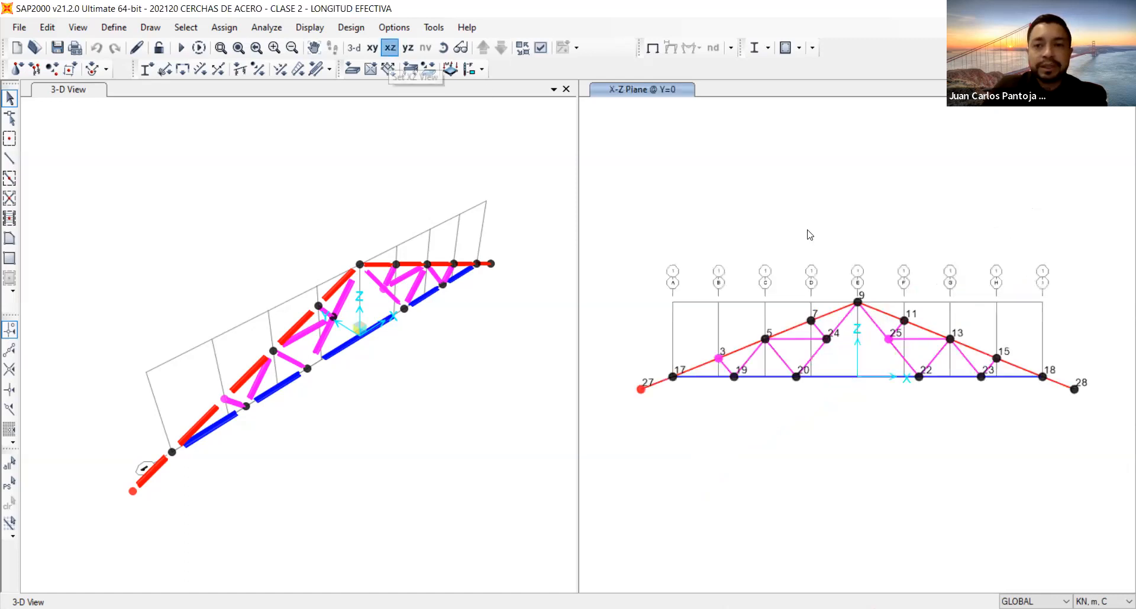
Display the frame section names in the X-Z view, leaving the frame labels off.
right_click(787, 228)
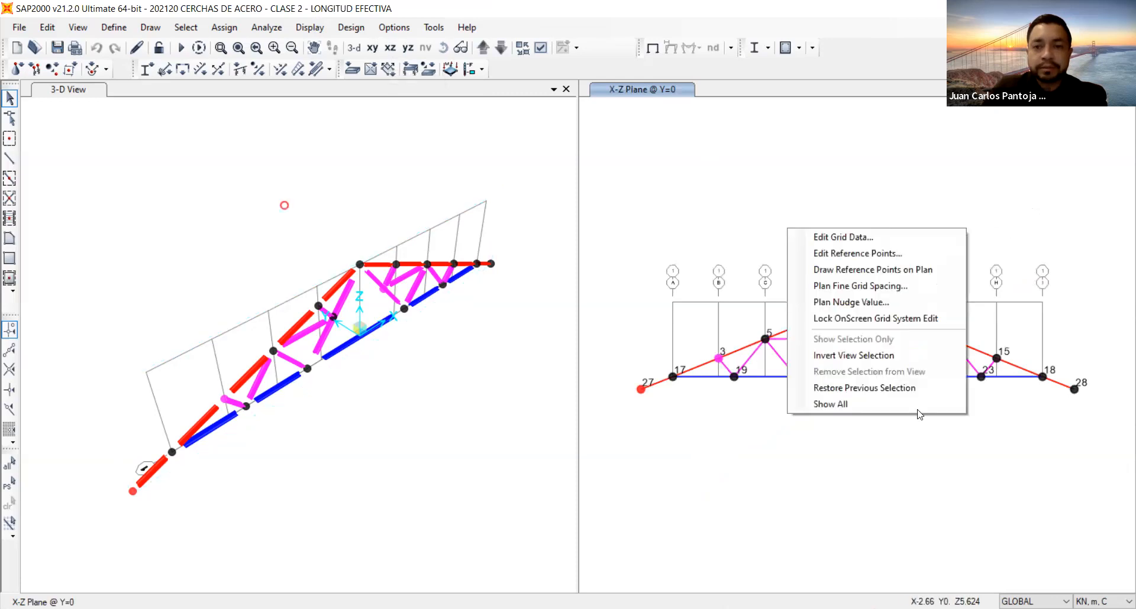
click(536, 51)
click(536, 51)
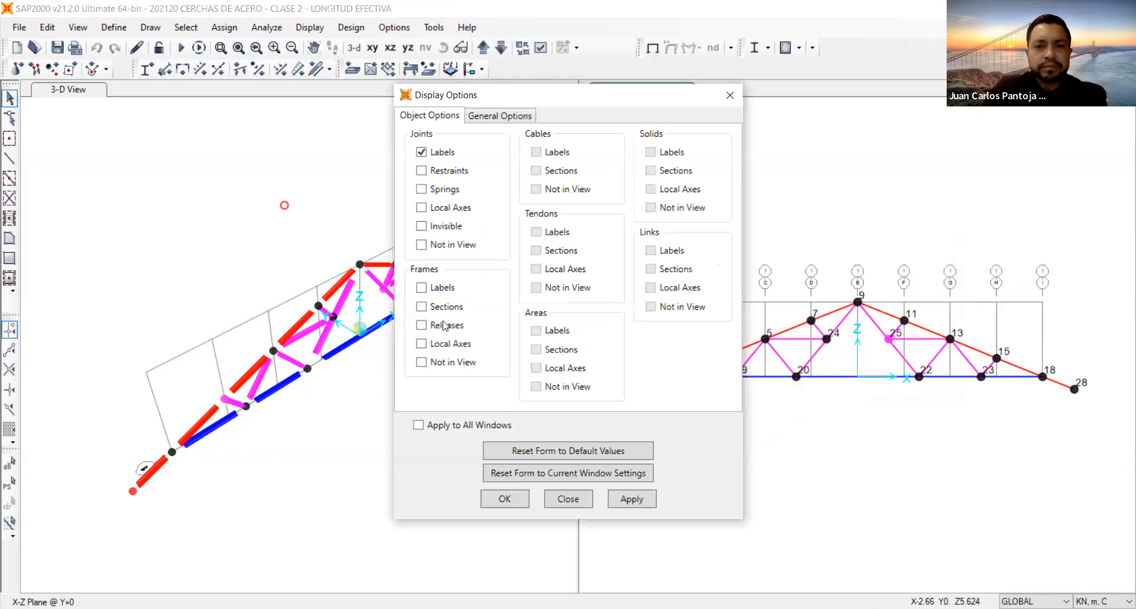
click(432, 288)
click(437, 308)
click(423, 289)
click(634, 493)
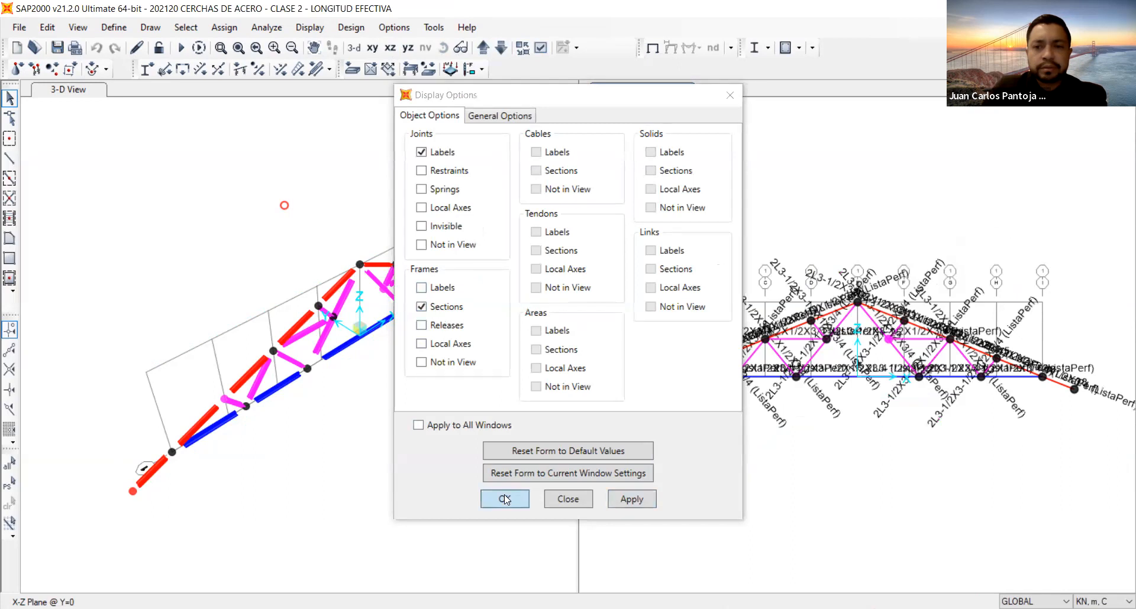
click(505, 499)
scroll(787, 384, up, 5)
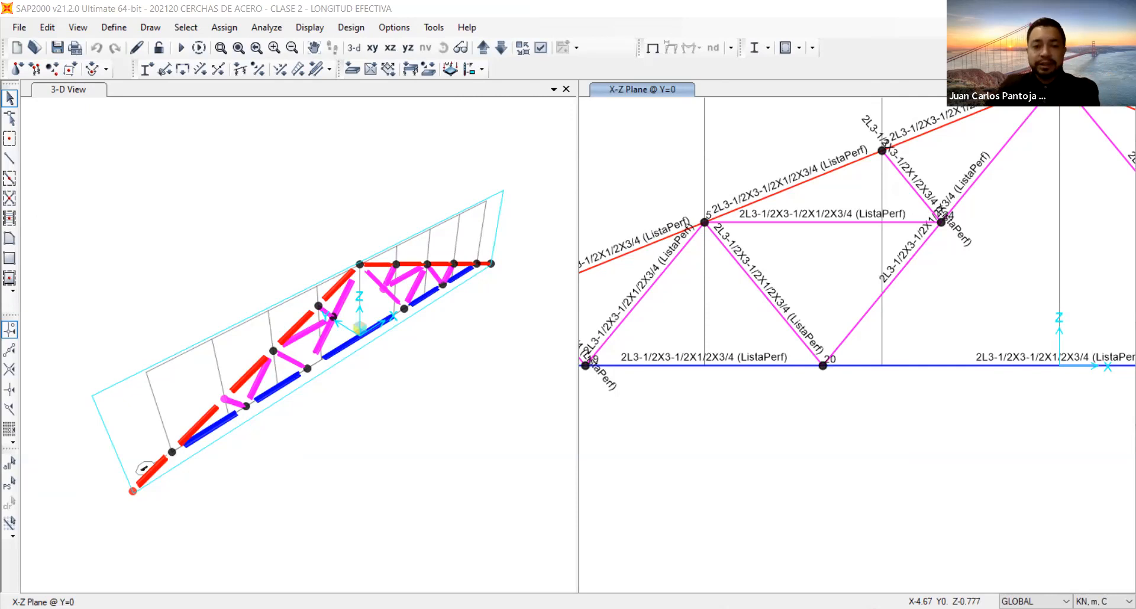
Open the steel frame design preferences from the 3-D view and set the design code to AISC 360-16.
click(357, 164)
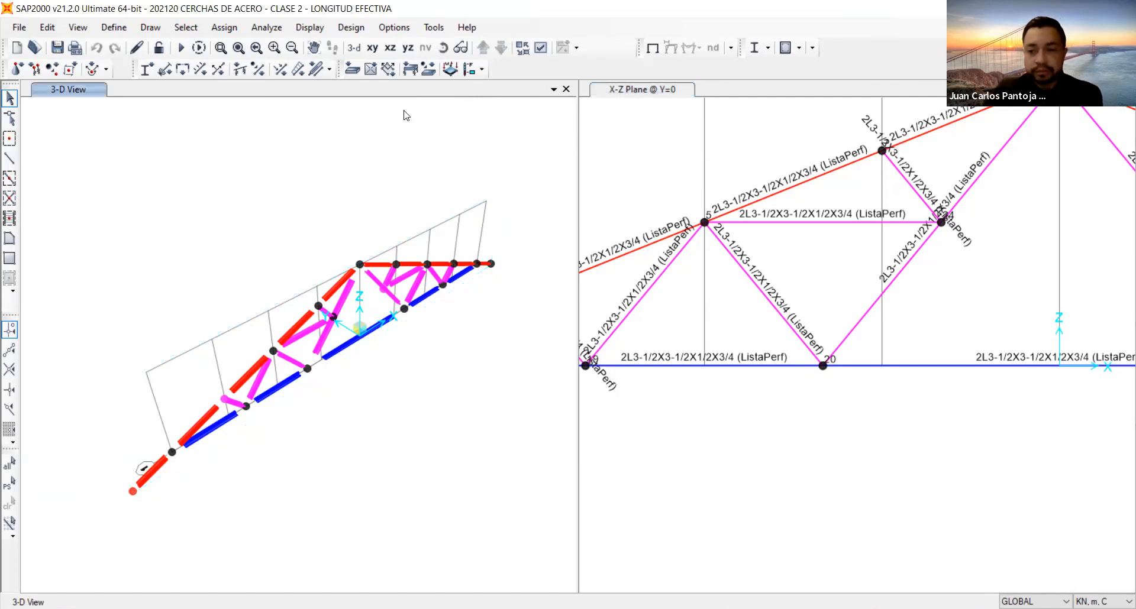
click(597, 118)
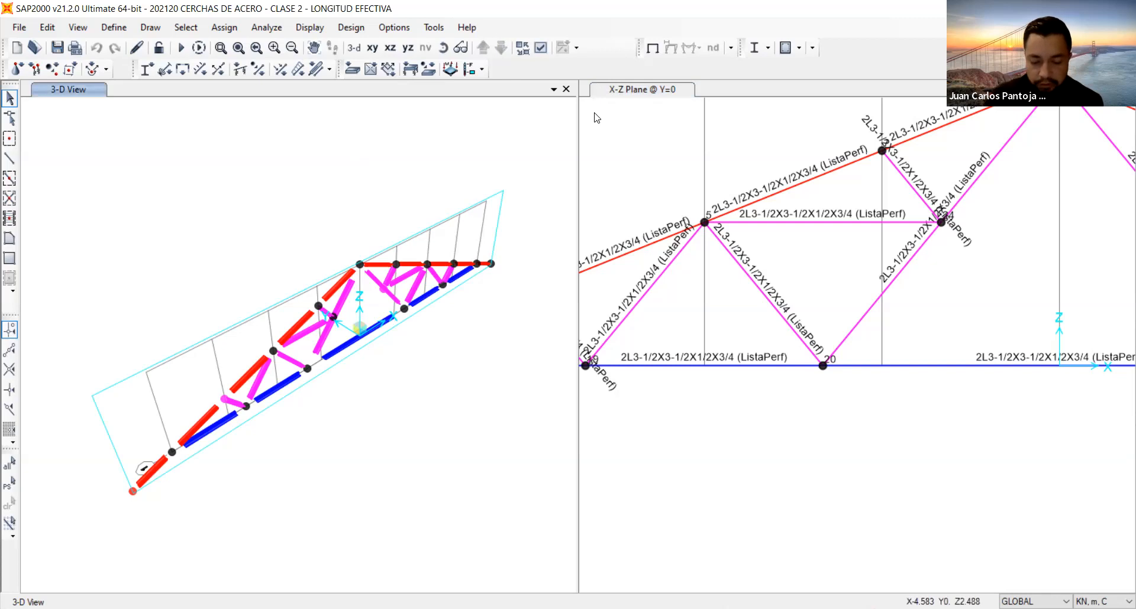
click(351, 28)
click(352, 28)
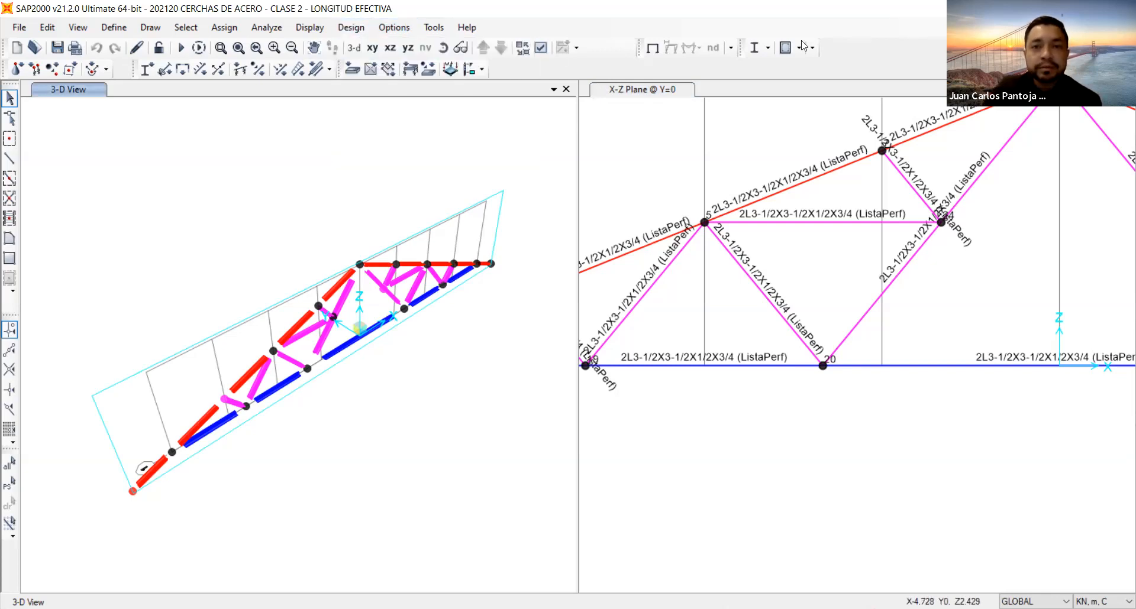
click(770, 48)
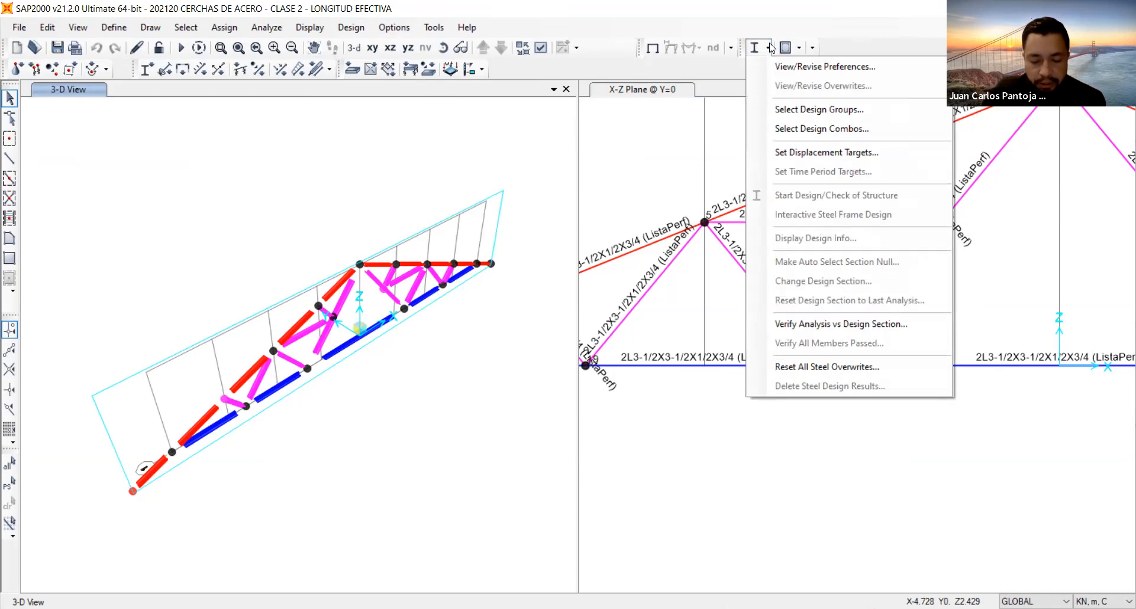
click(772, 59)
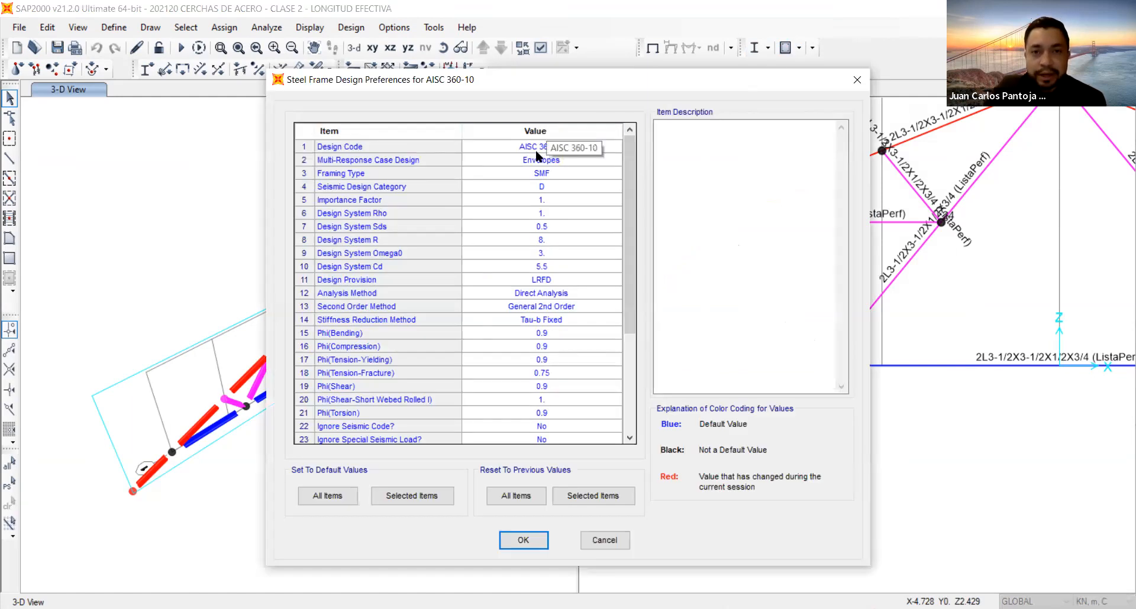
click(540, 149)
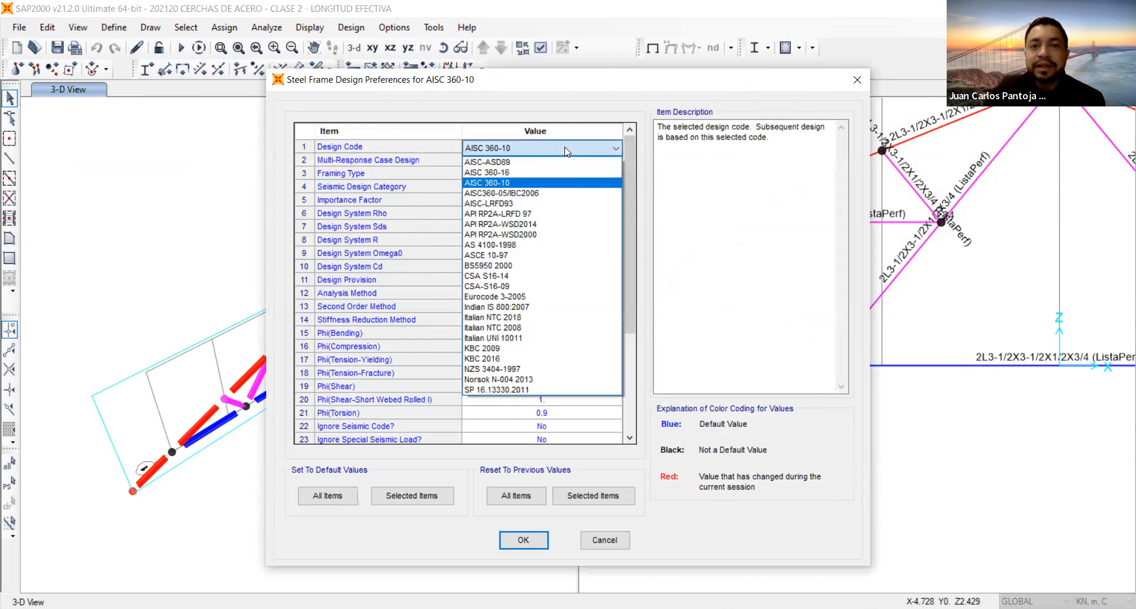
click(528, 173)
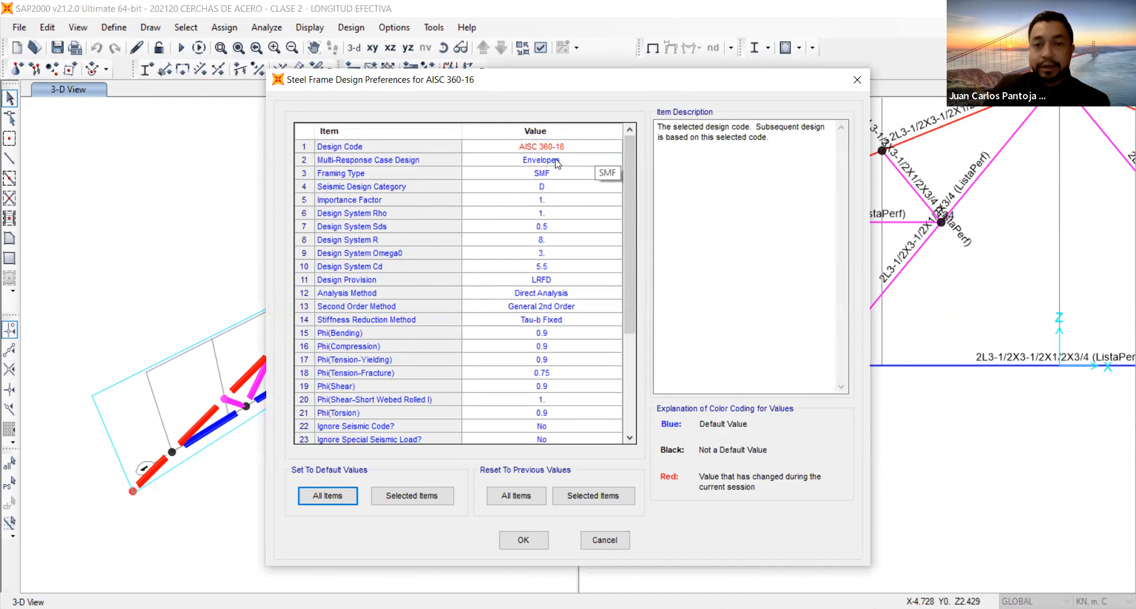
Set the framing type to OCBF and the seismic design category to A in the steel design preferences.
click(546, 174)
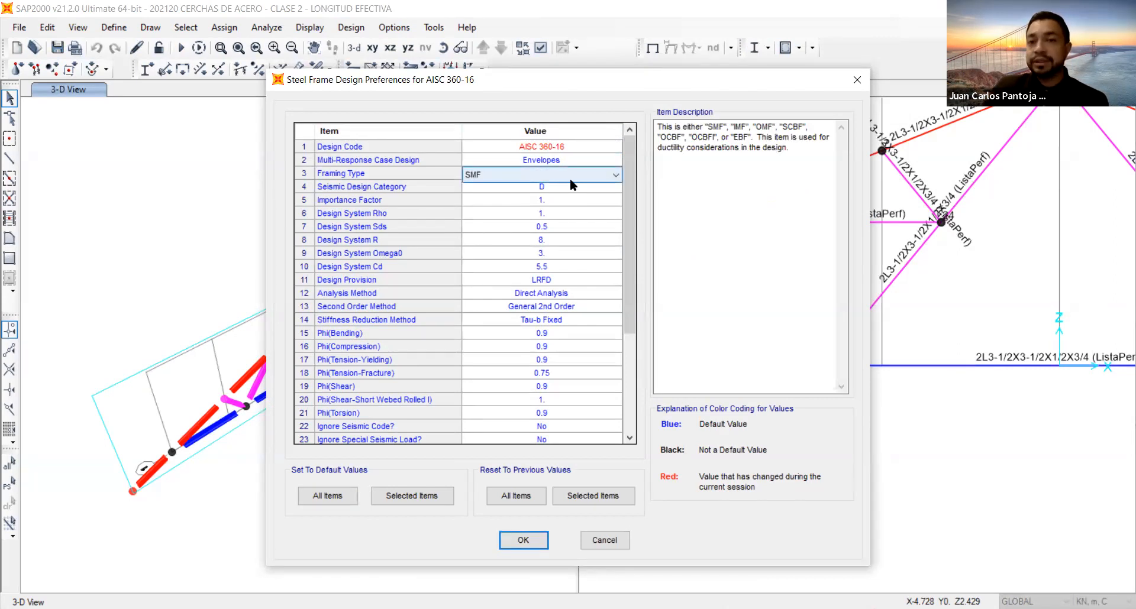
click(568, 176)
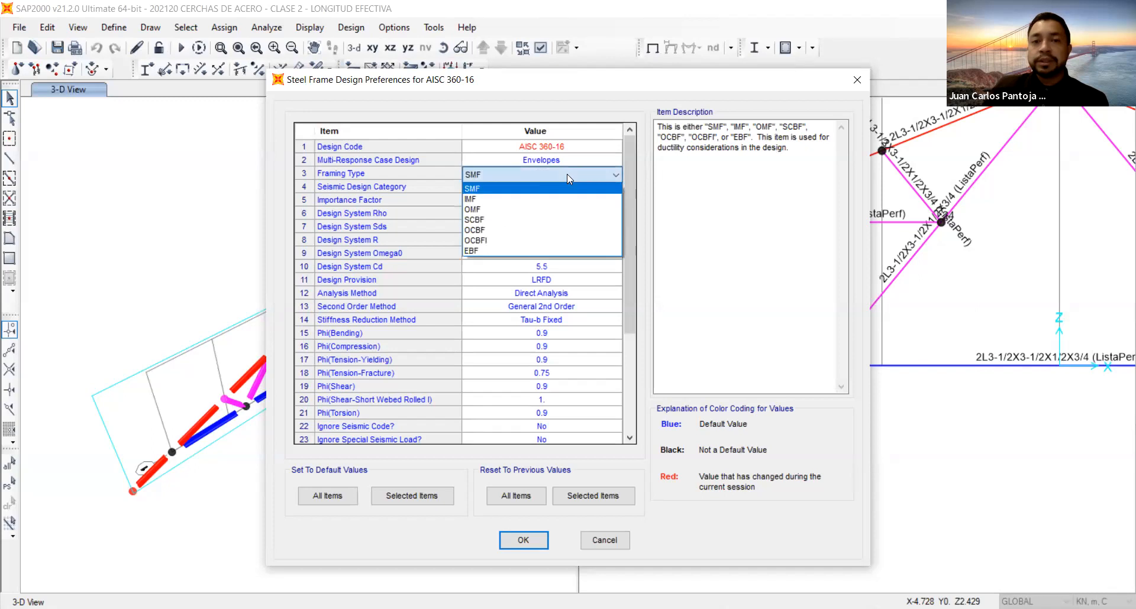
click(486, 233)
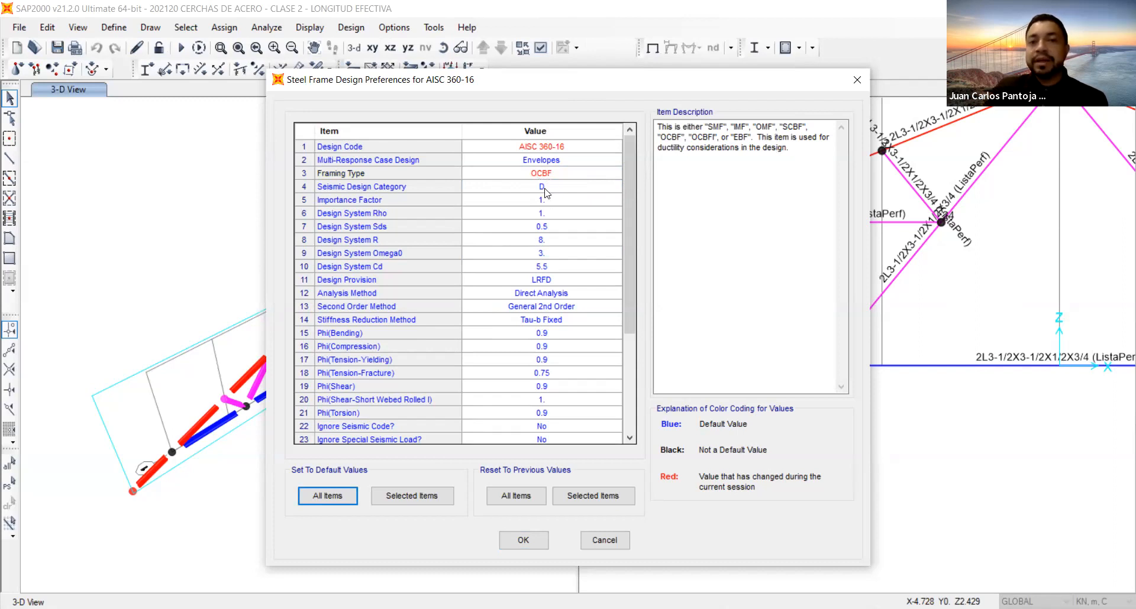
click(545, 190)
click(547, 189)
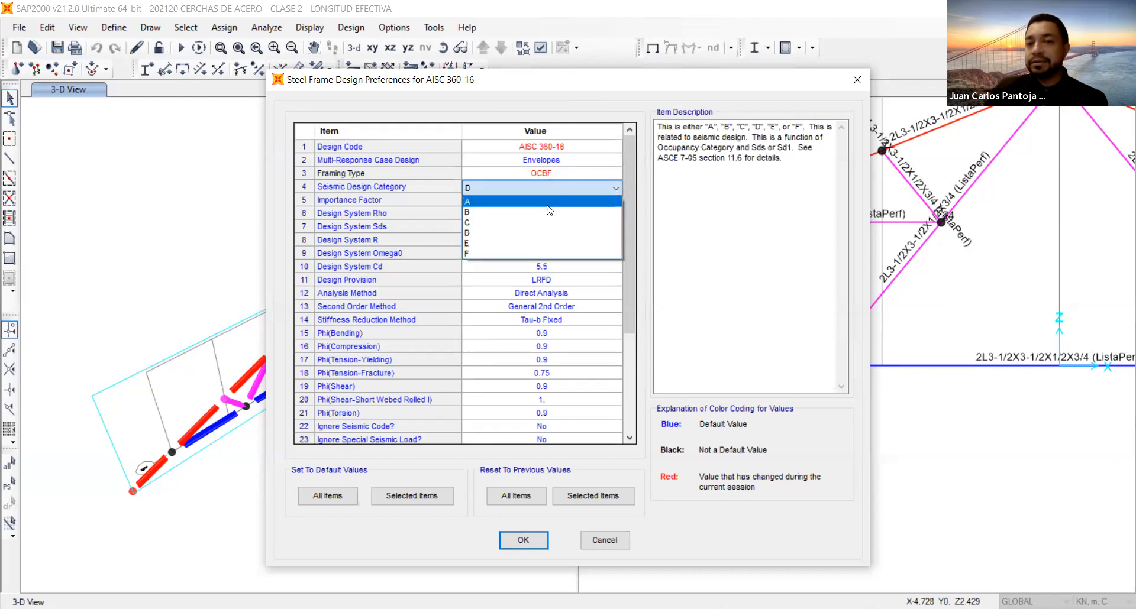
click(547, 205)
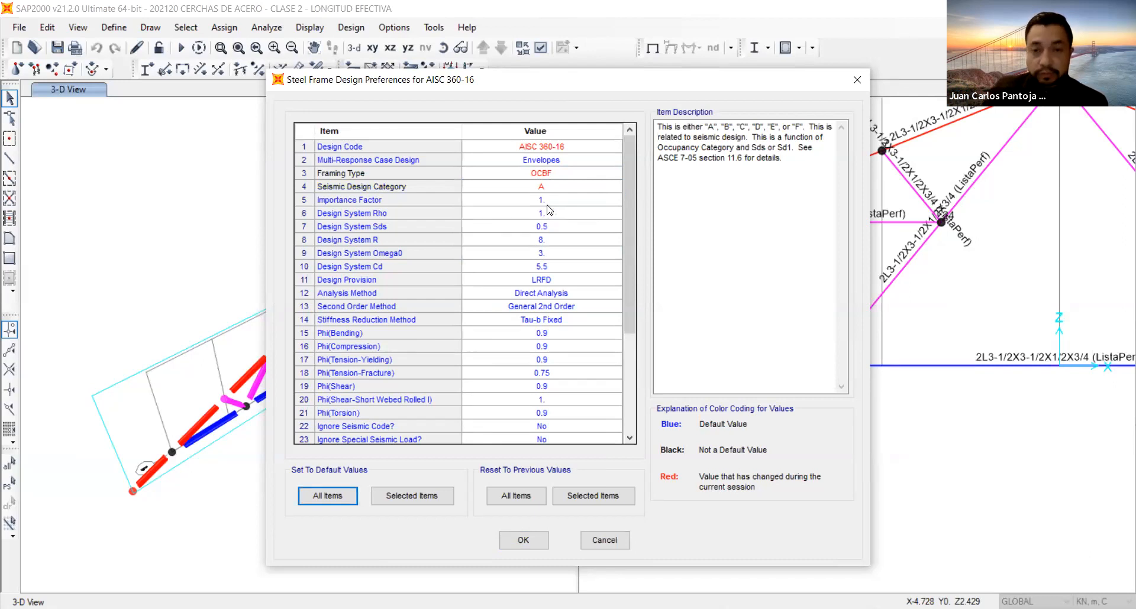
click(557, 296)
click(556, 296)
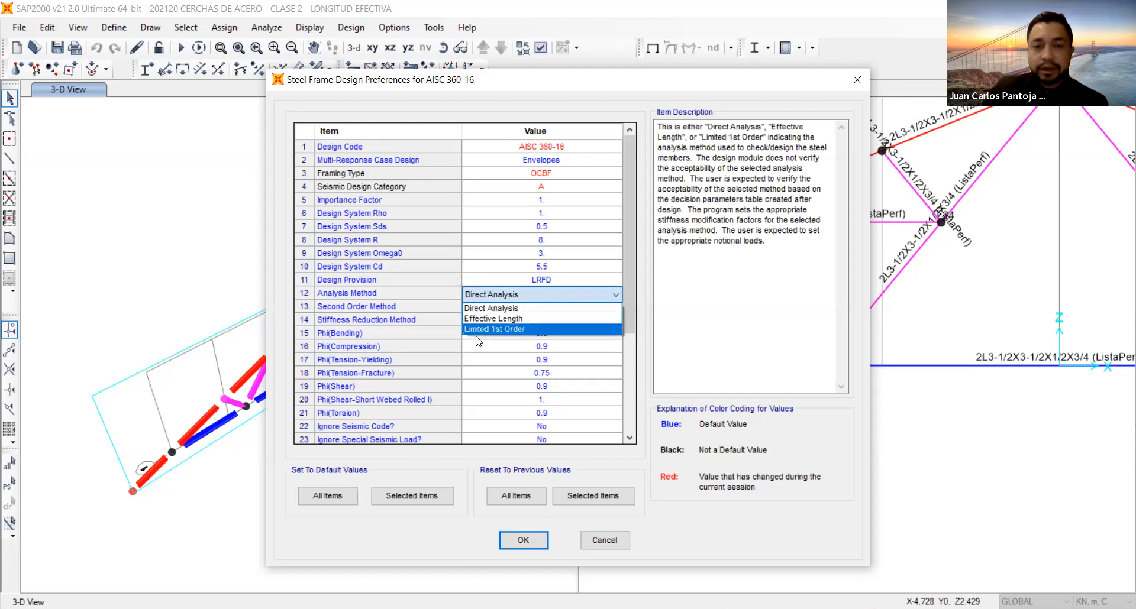
click(533, 308)
click(538, 307)
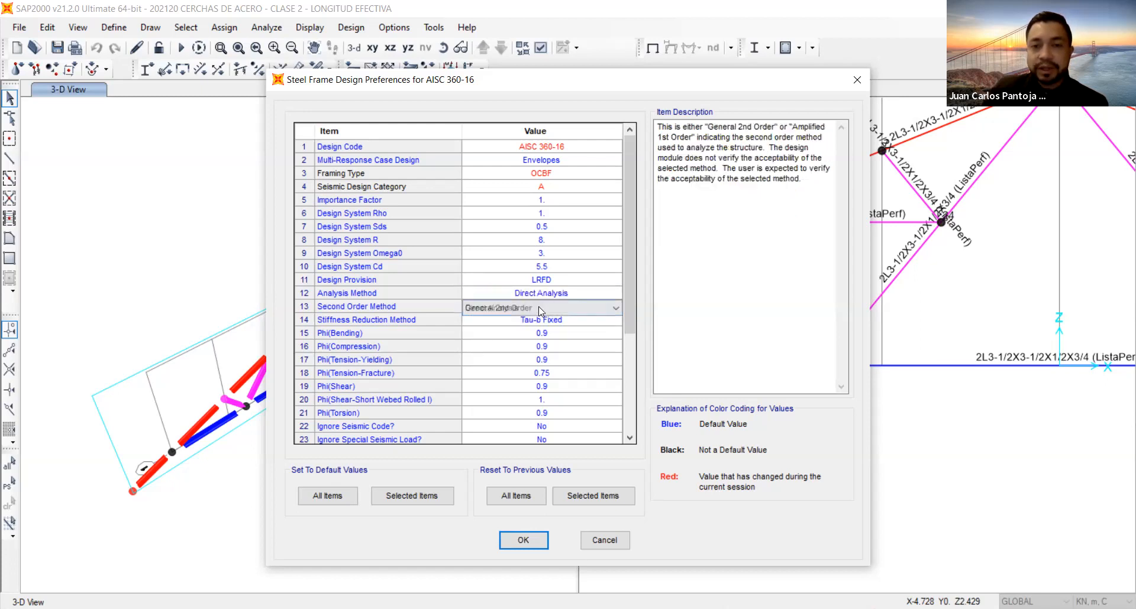
click(538, 308)
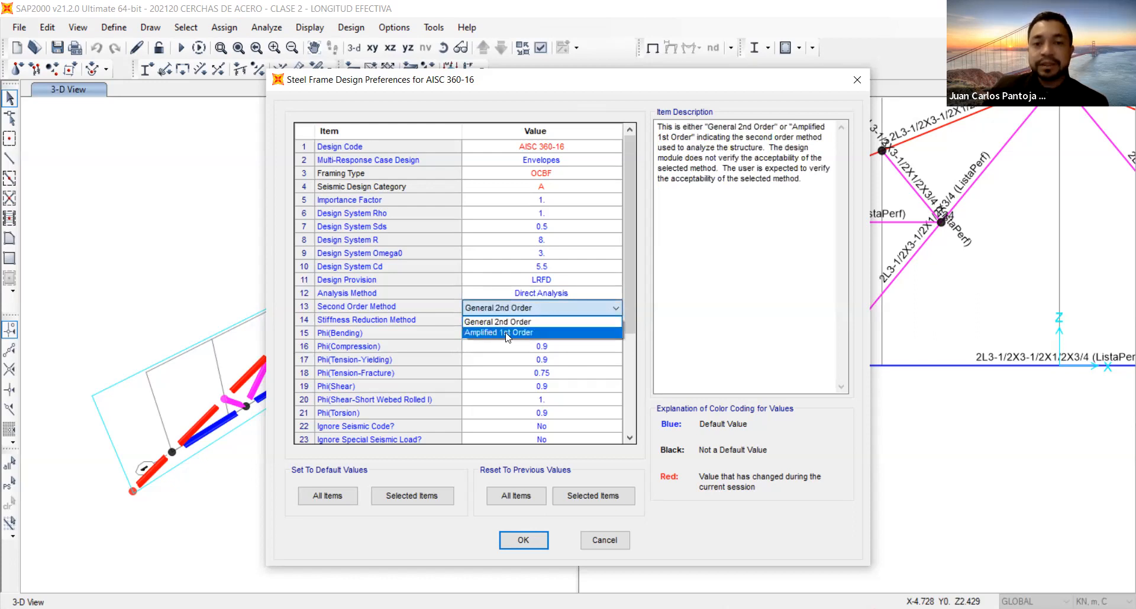
click(473, 334)
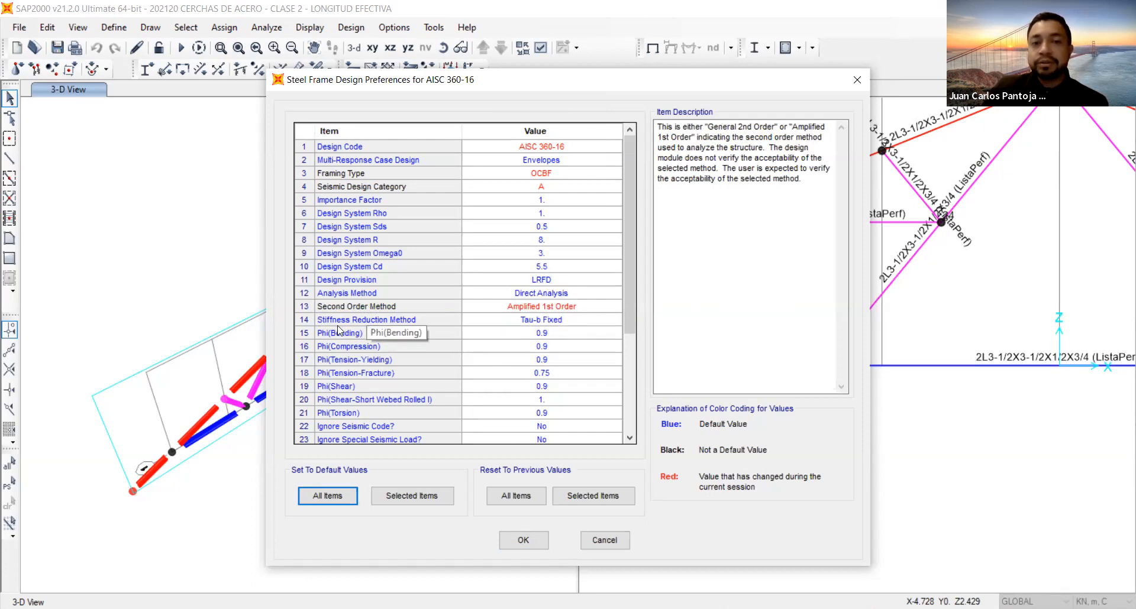
click(536, 322)
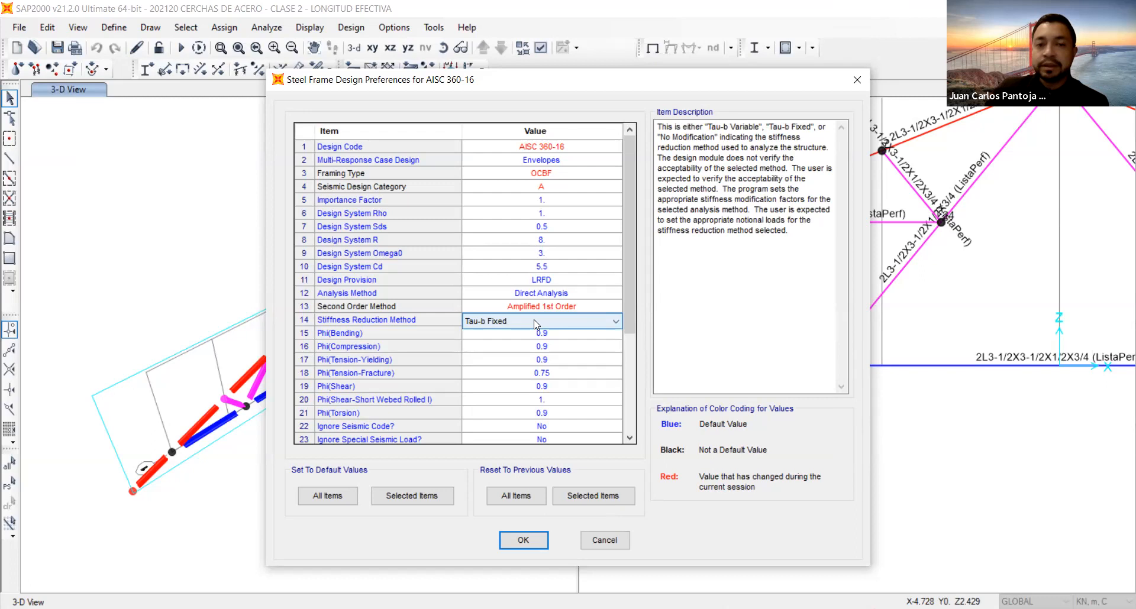
click(535, 323)
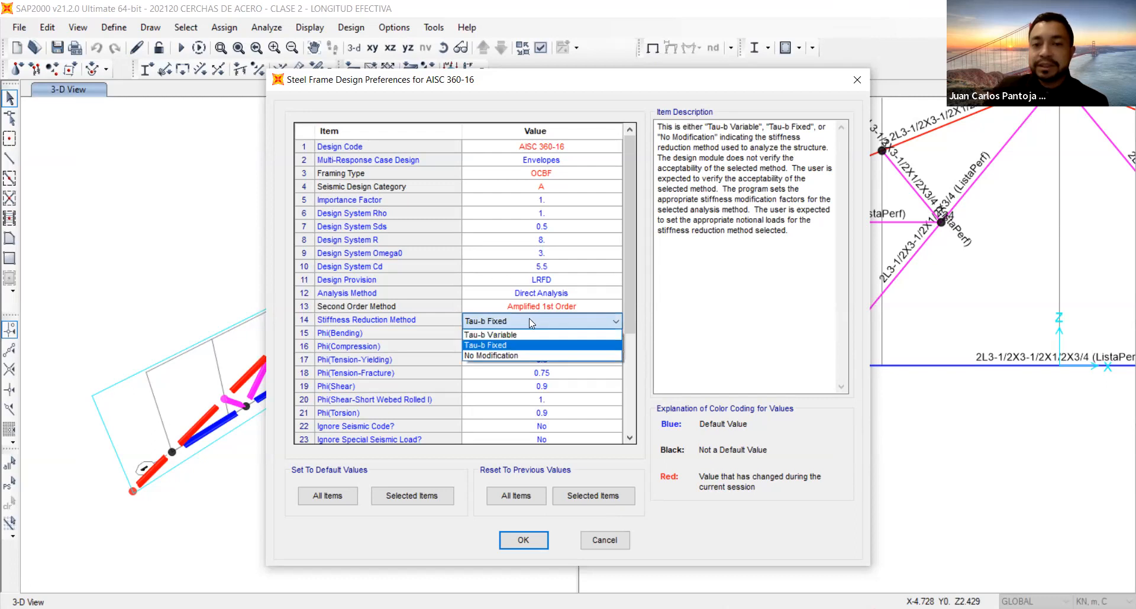
click(502, 356)
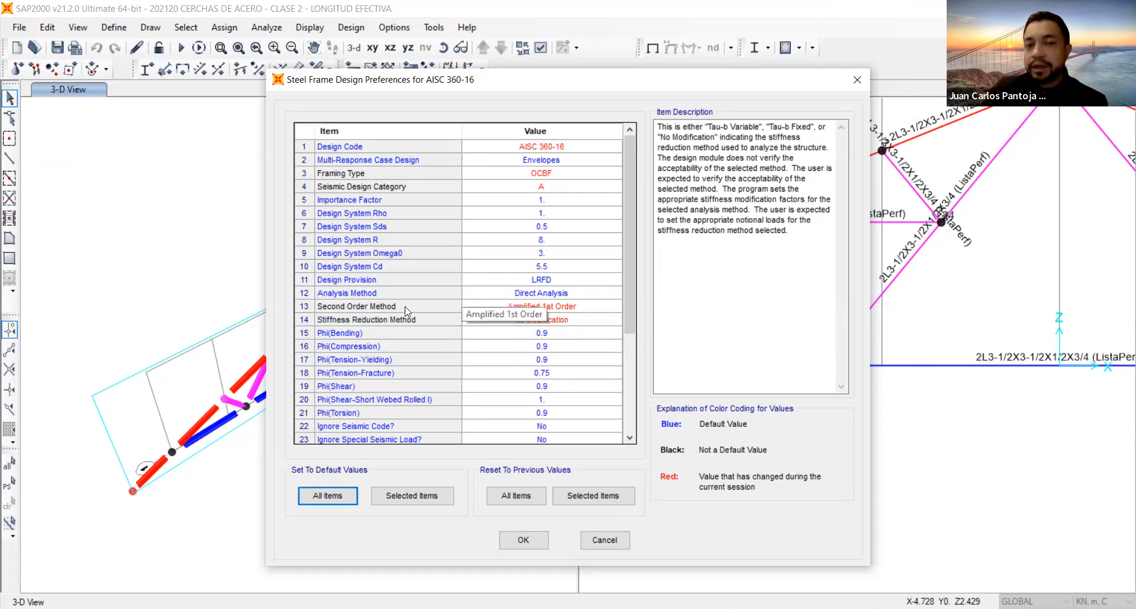
click(565, 294)
click(580, 303)
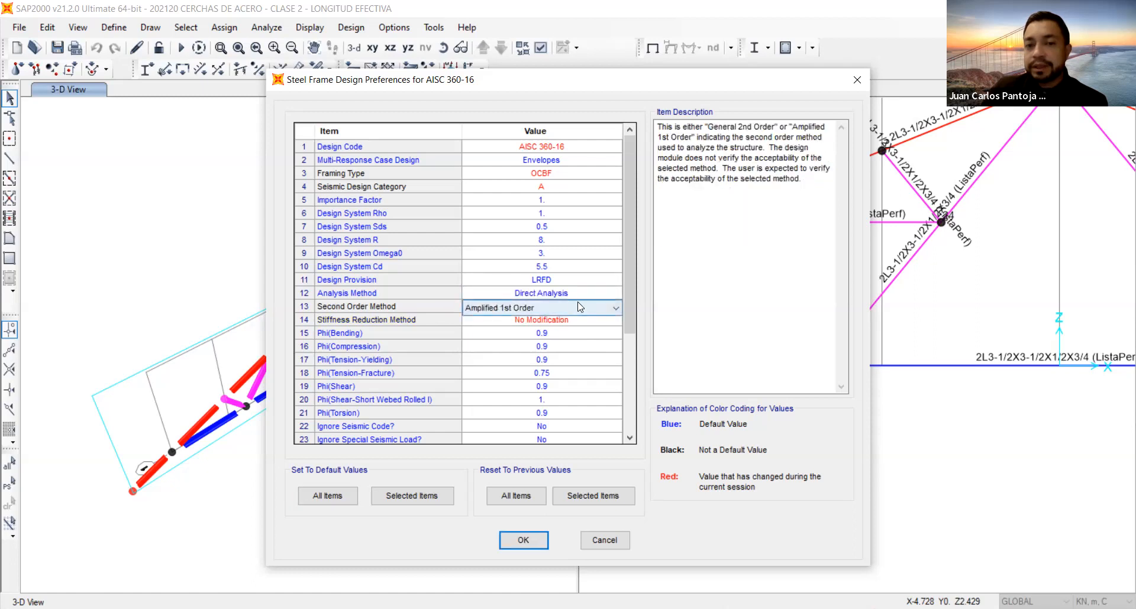
click(567, 292)
click(567, 293)
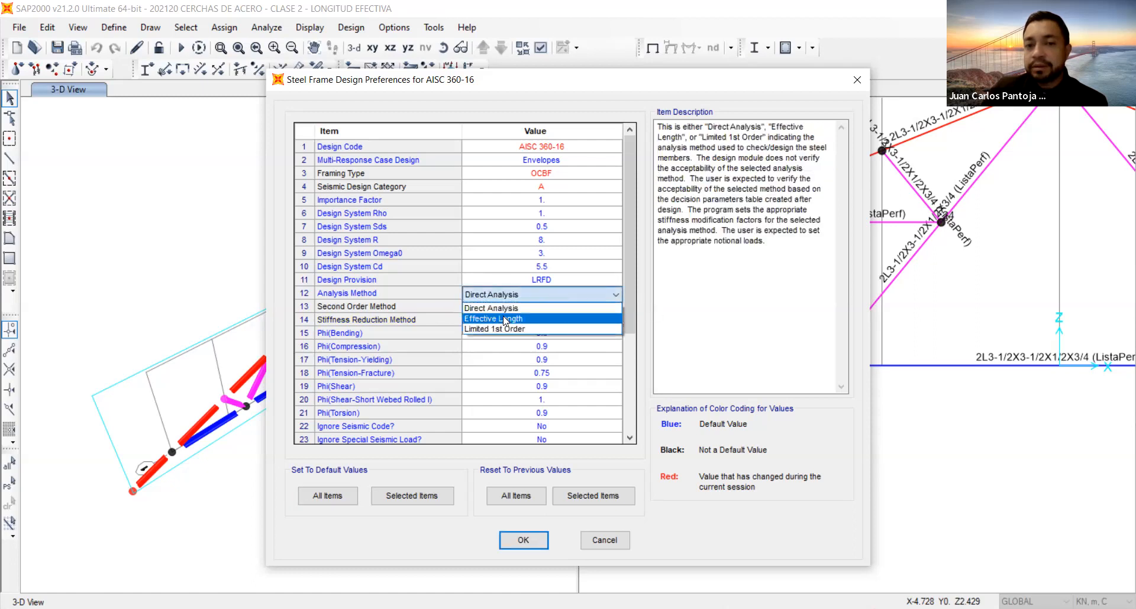
click(504, 319)
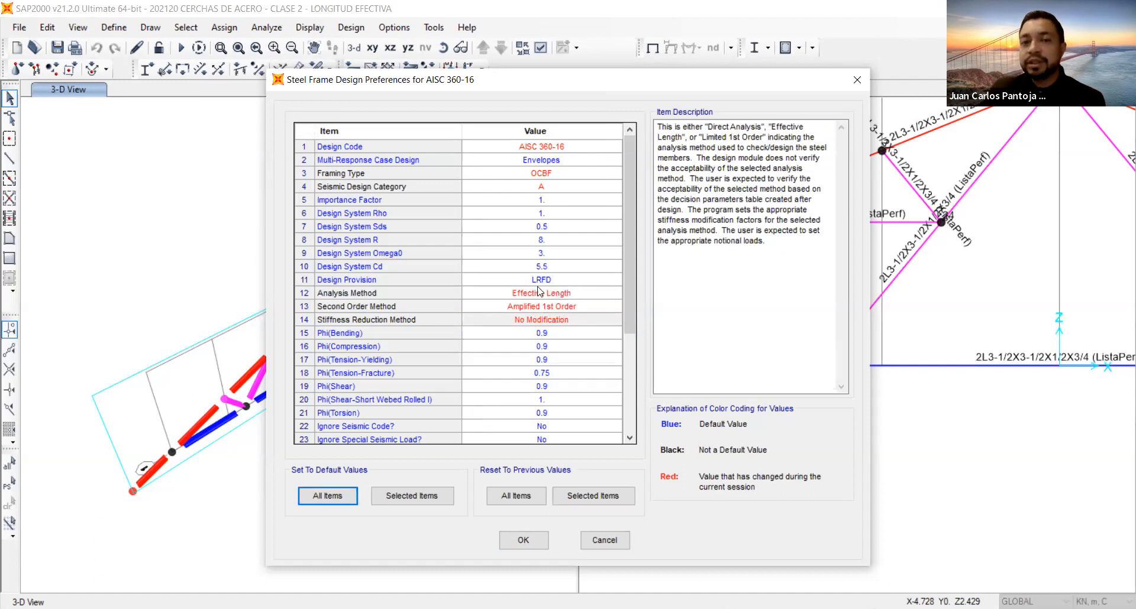
click(529, 294)
click(531, 295)
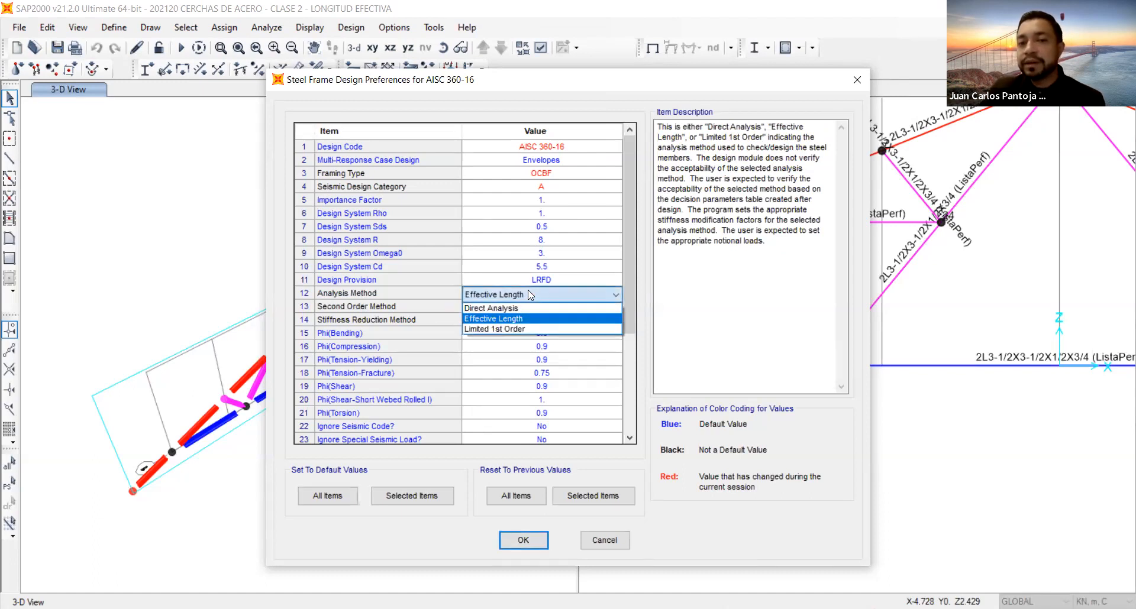
click(533, 294)
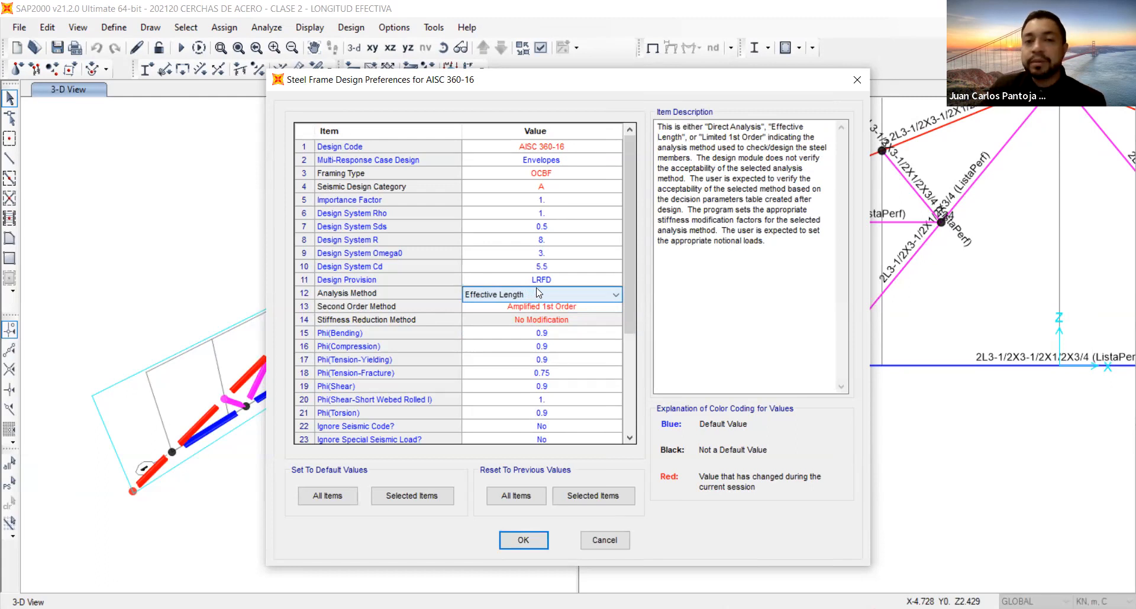
click(536, 295)
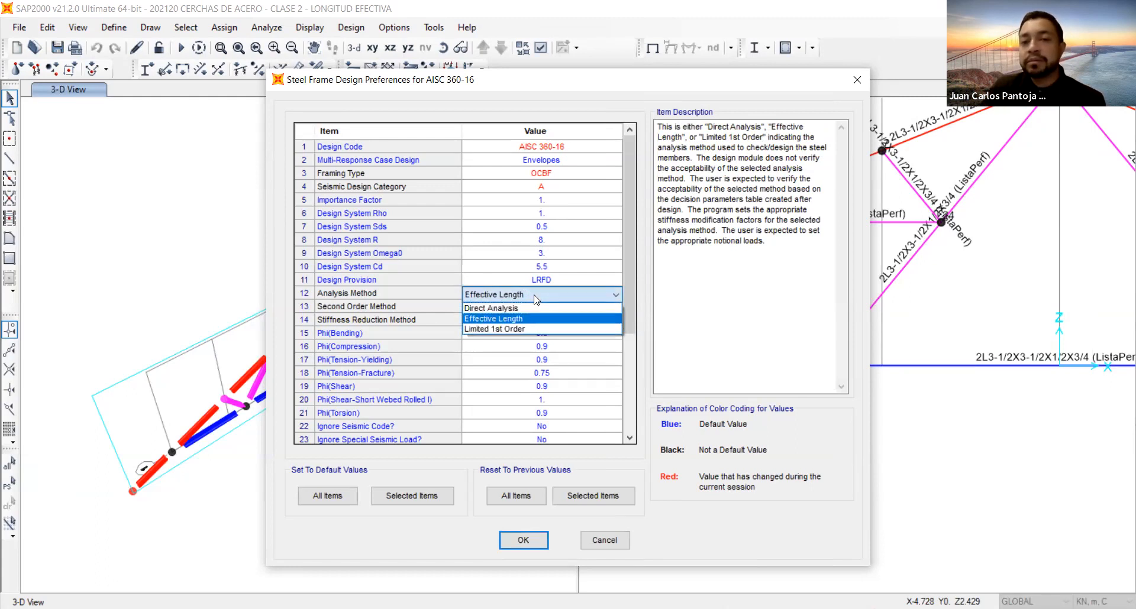
click(536, 296)
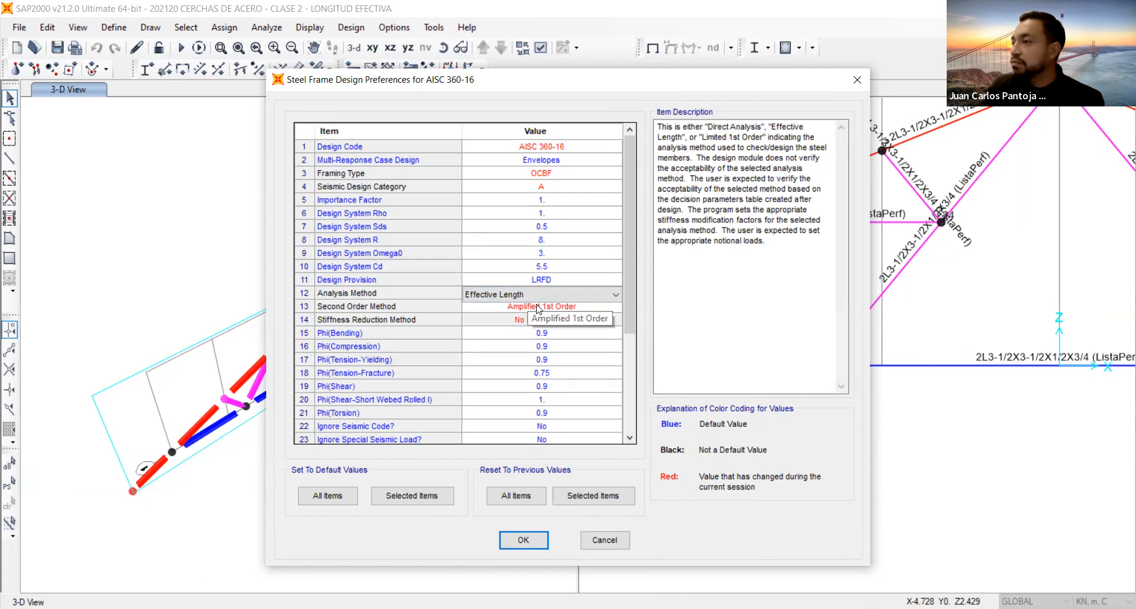
click(605, 541)
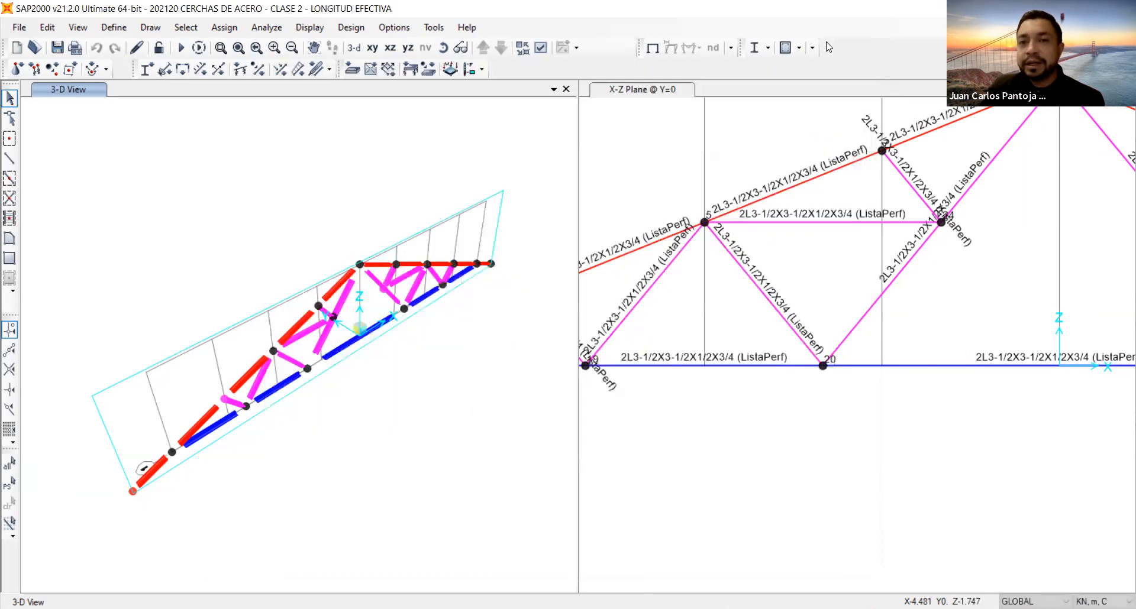
Reopen the steel frame design preferences and set the design code to AISC 360-16.
click(768, 49)
click(793, 66)
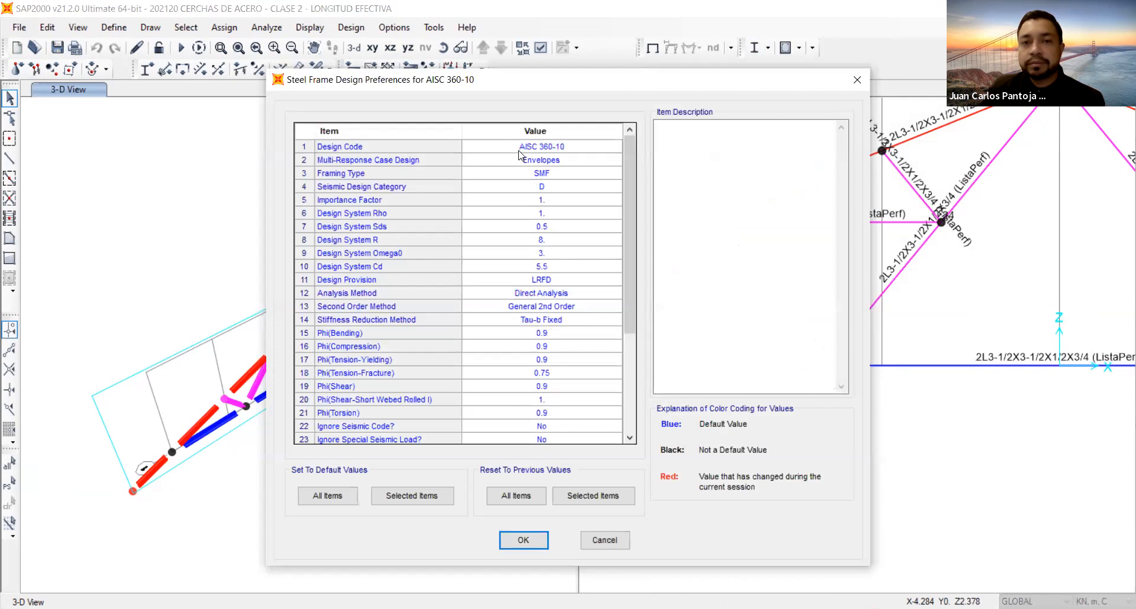
click(526, 150)
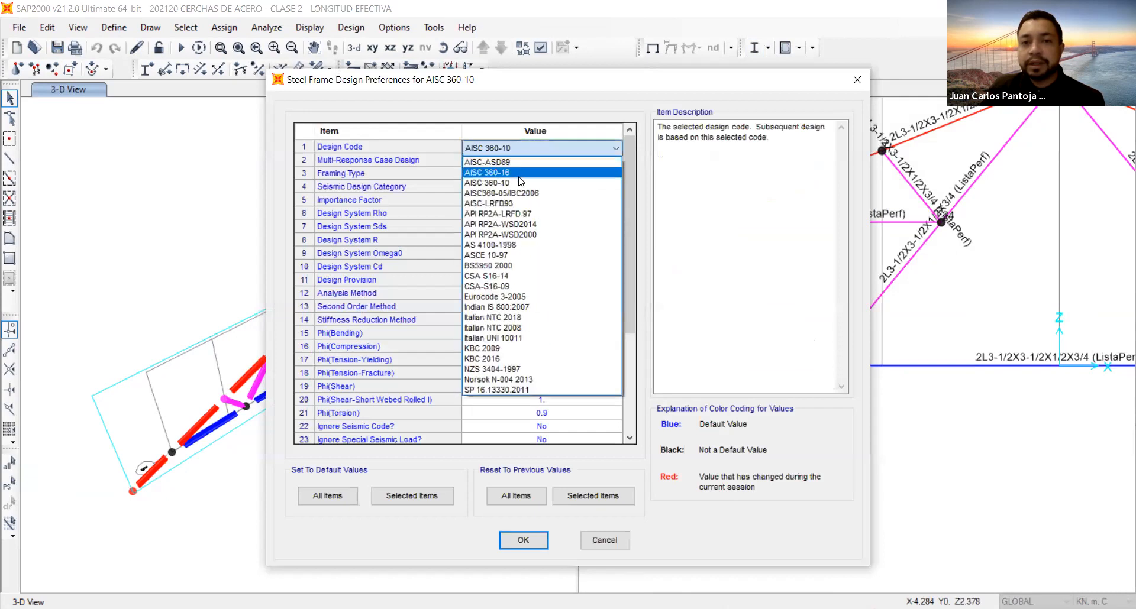
click(519, 174)
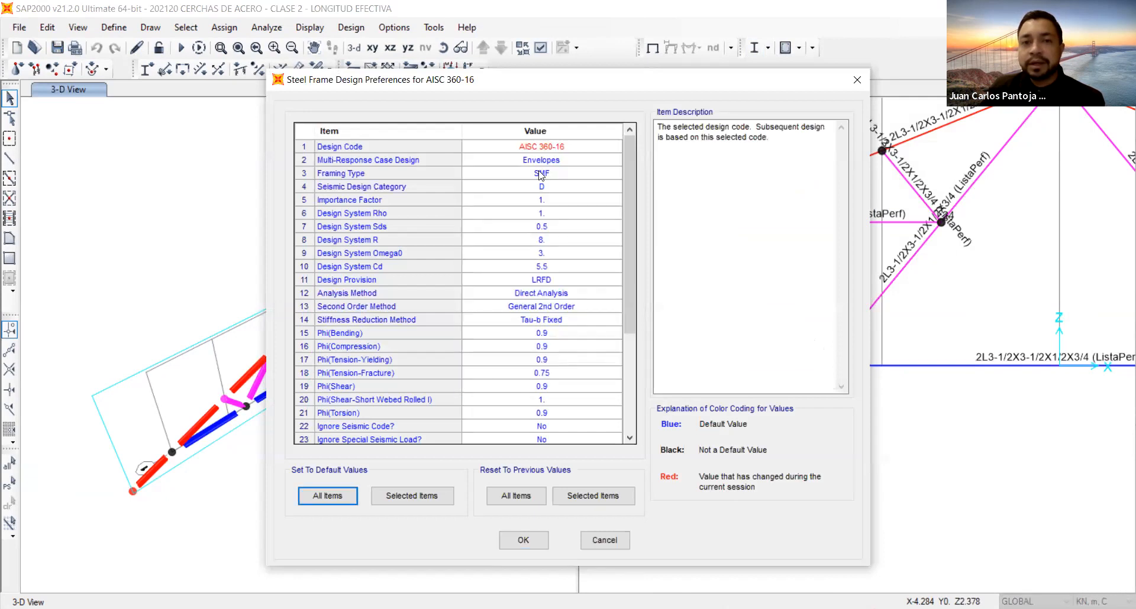
Set the framing type to OCBF and the seismic design category to A.
click(540, 175)
click(542, 230)
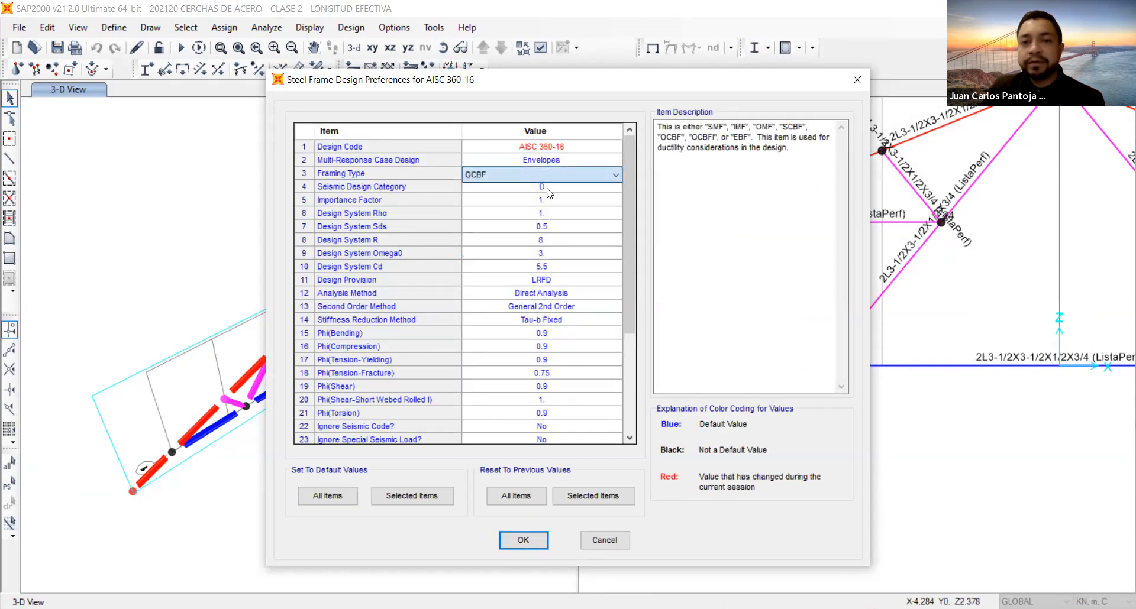
click(549, 193)
click(547, 203)
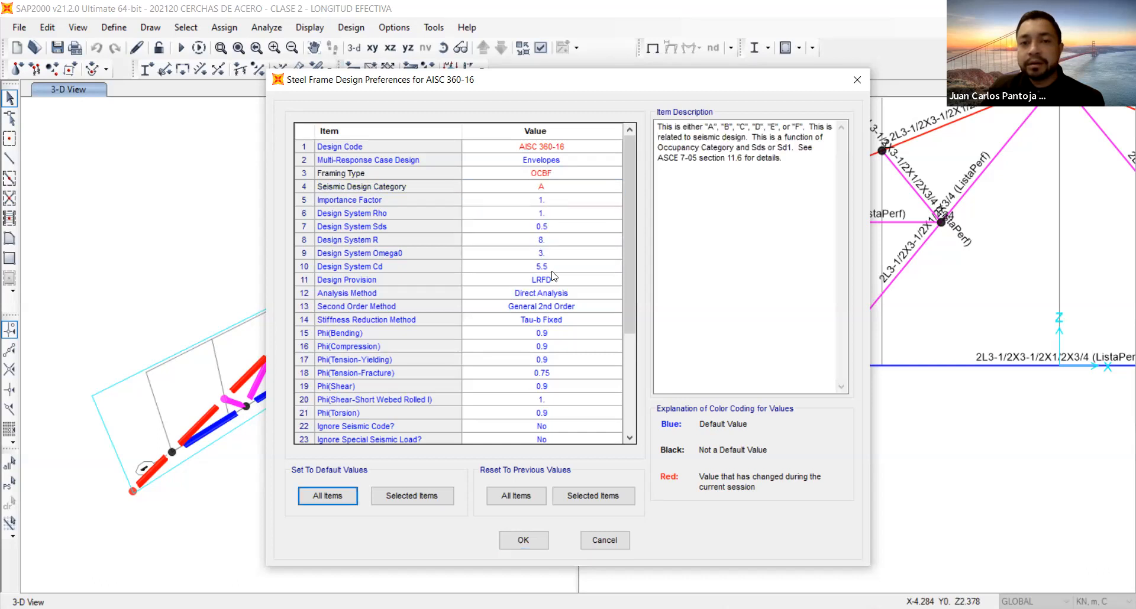
Set the analysis method to Effective Length and the second order method to Amplified 1st Order.
click(554, 293)
click(558, 296)
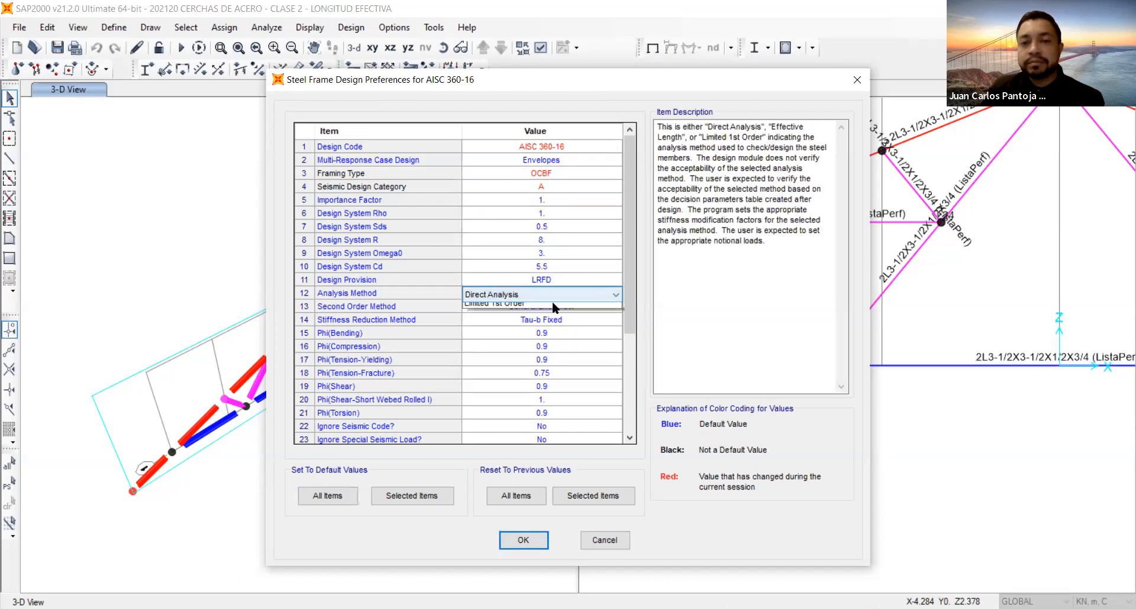
click(551, 319)
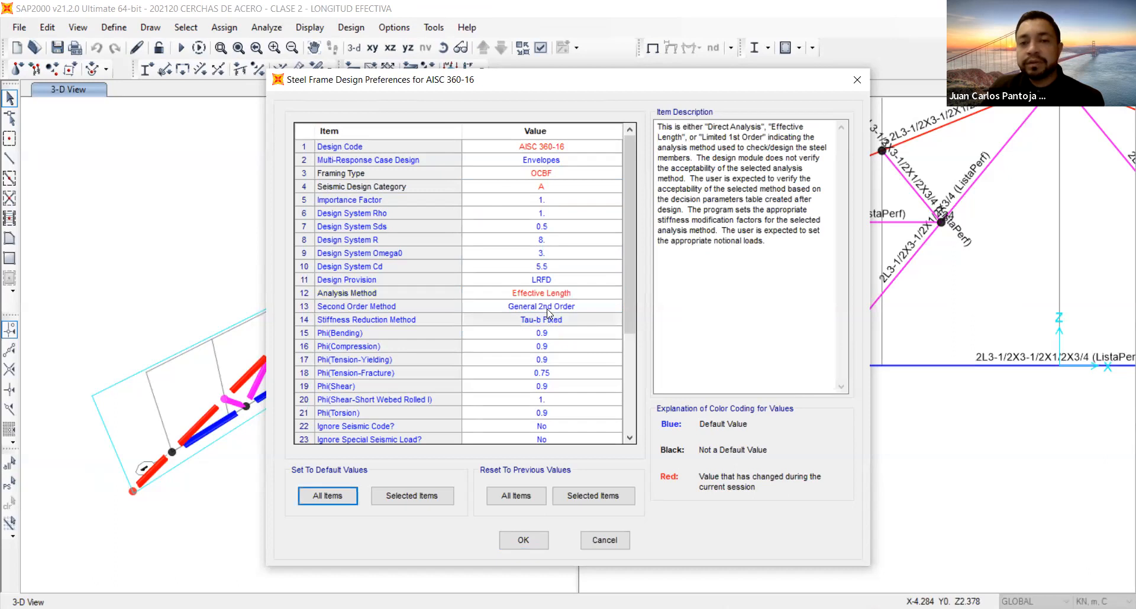
click(548, 309)
click(549, 308)
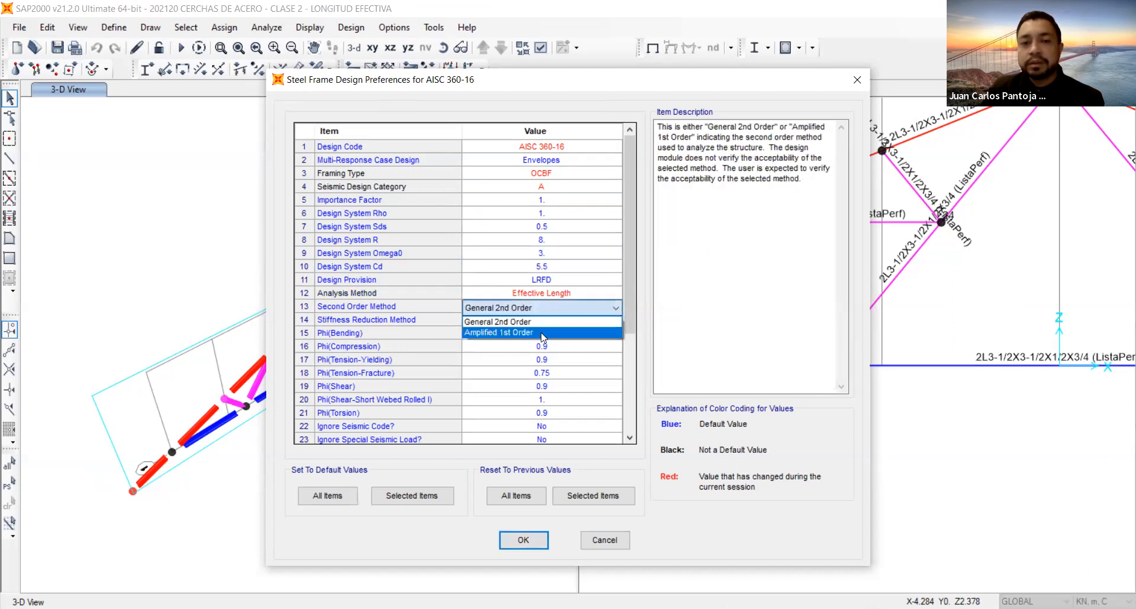
click(542, 334)
Switch the analysis method to Direct Analysis and set the stiffness reduction method to No Modification.
click(546, 320)
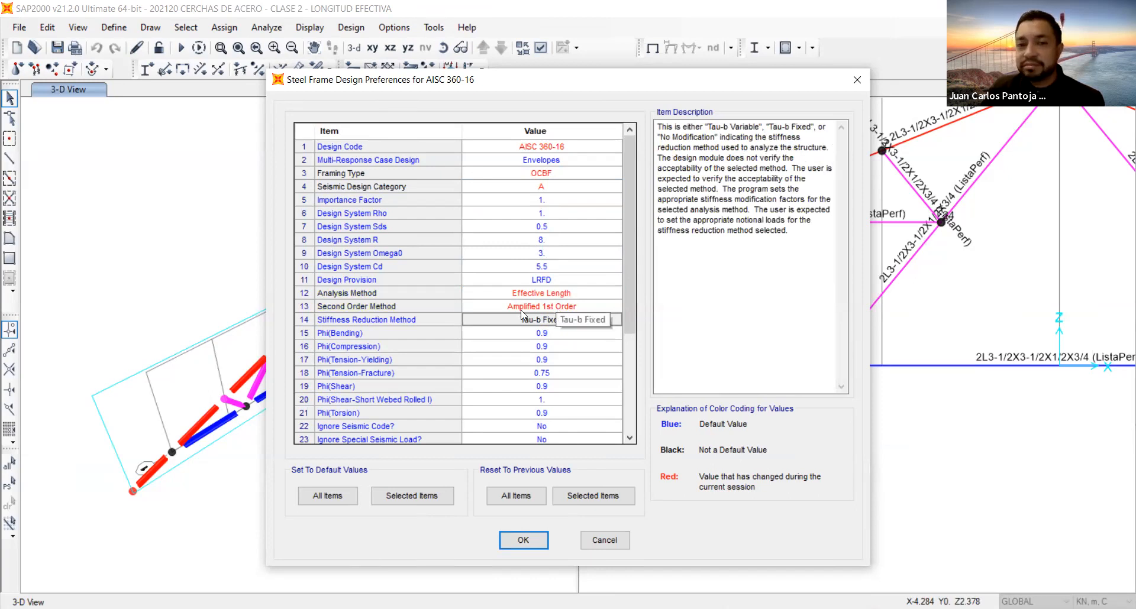
click(574, 296)
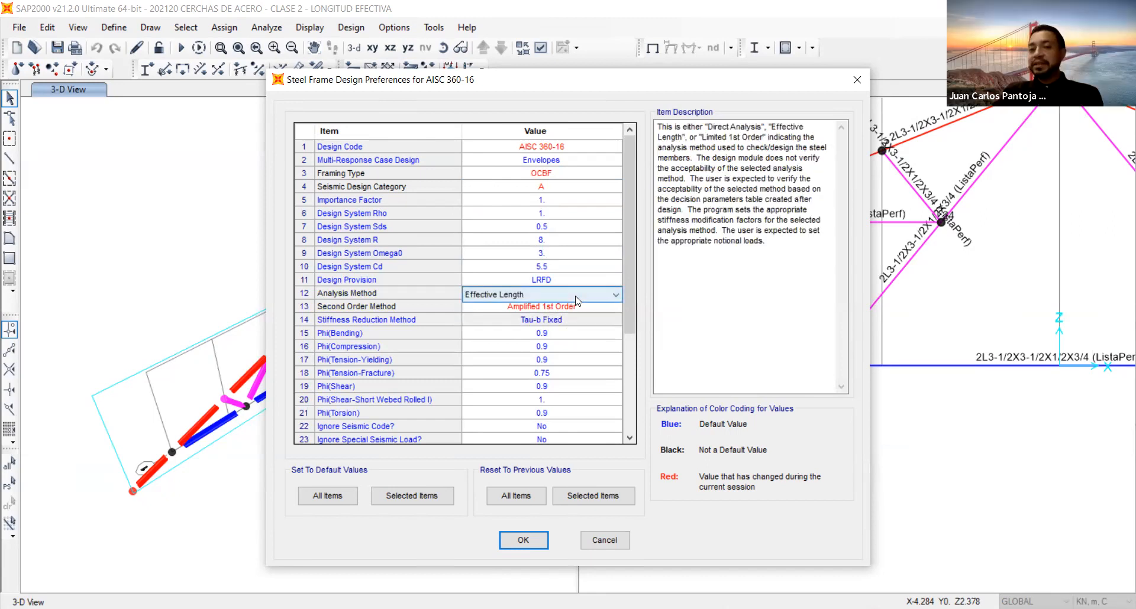
click(577, 299)
click(571, 313)
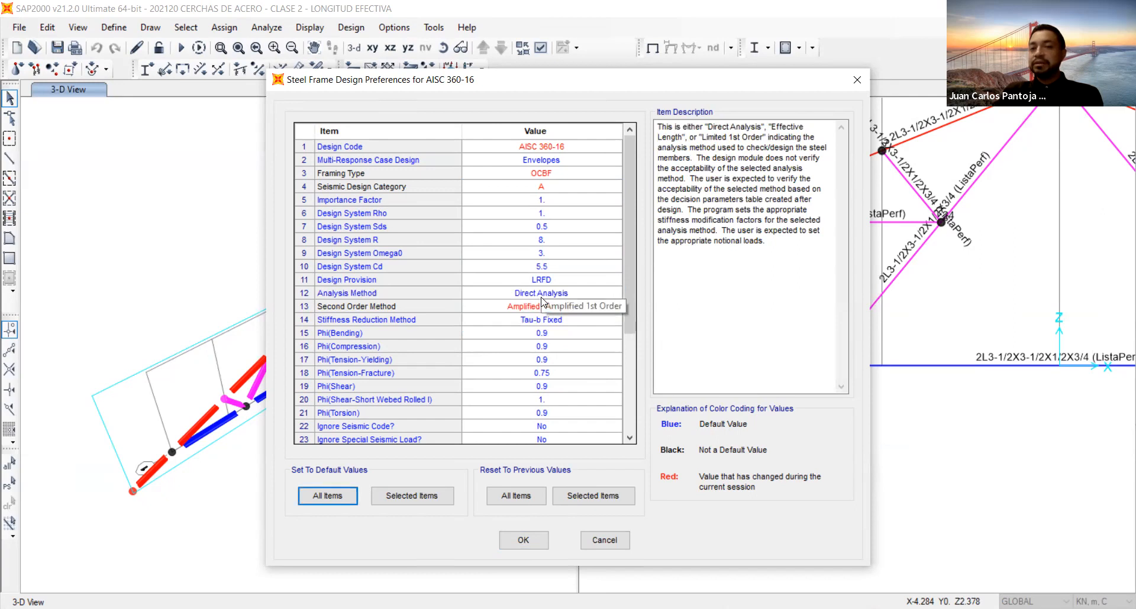
click(560, 321)
click(569, 325)
click(555, 357)
Return the analysis method to Effective Length.
click(567, 296)
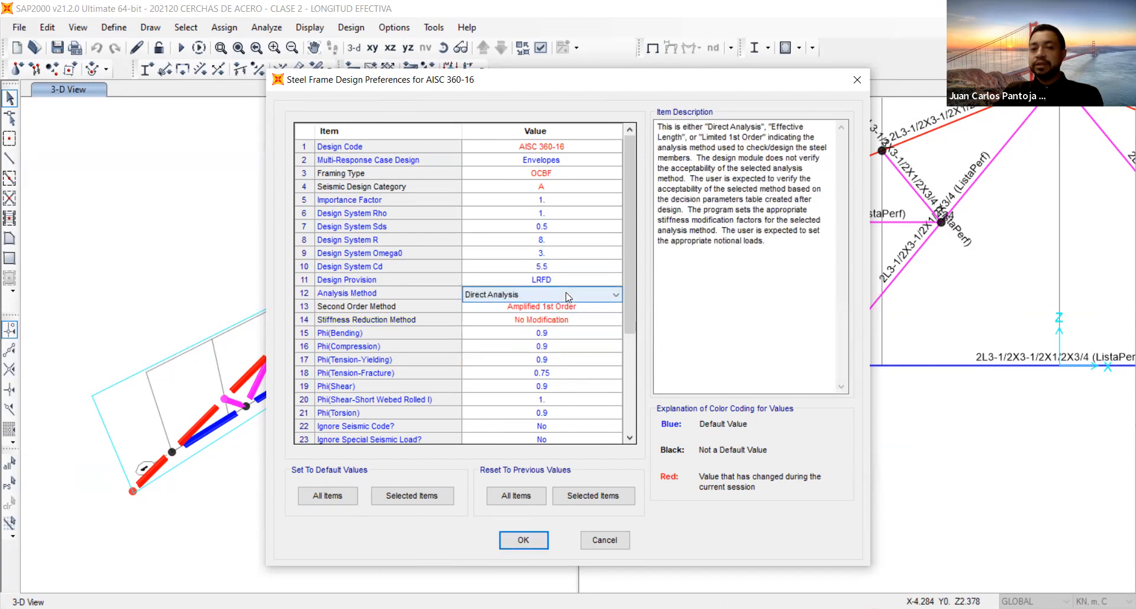
click(567, 296)
click(557, 312)
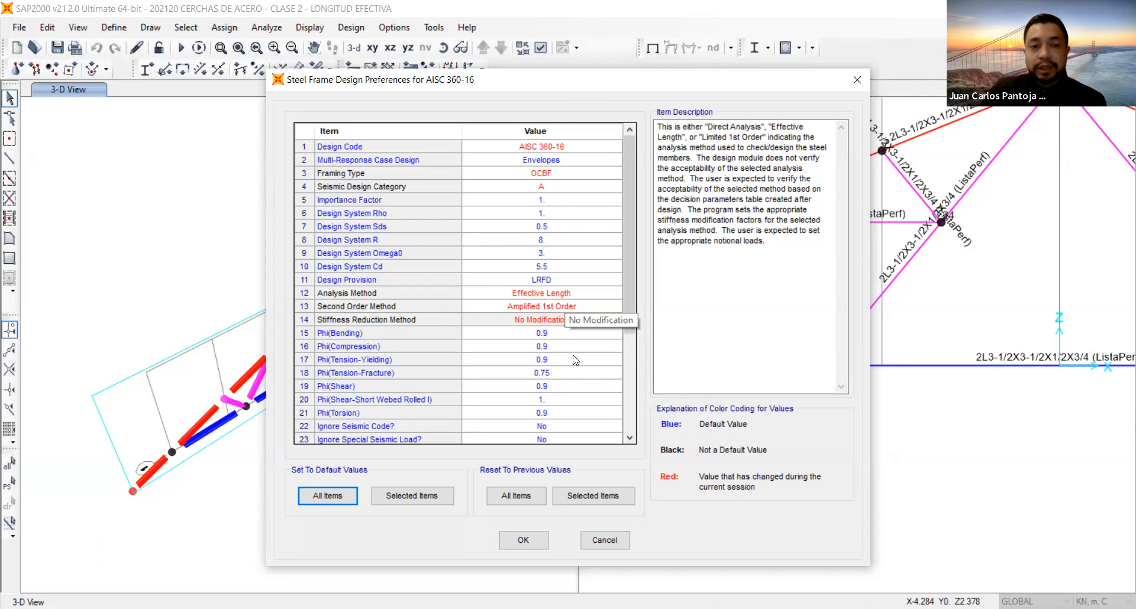
Set both Ignore Seismic Code and Ignore Special Seismic Load to Yes in the design preferences.
click(334, 346)
scroll(349, 401, down, 1)
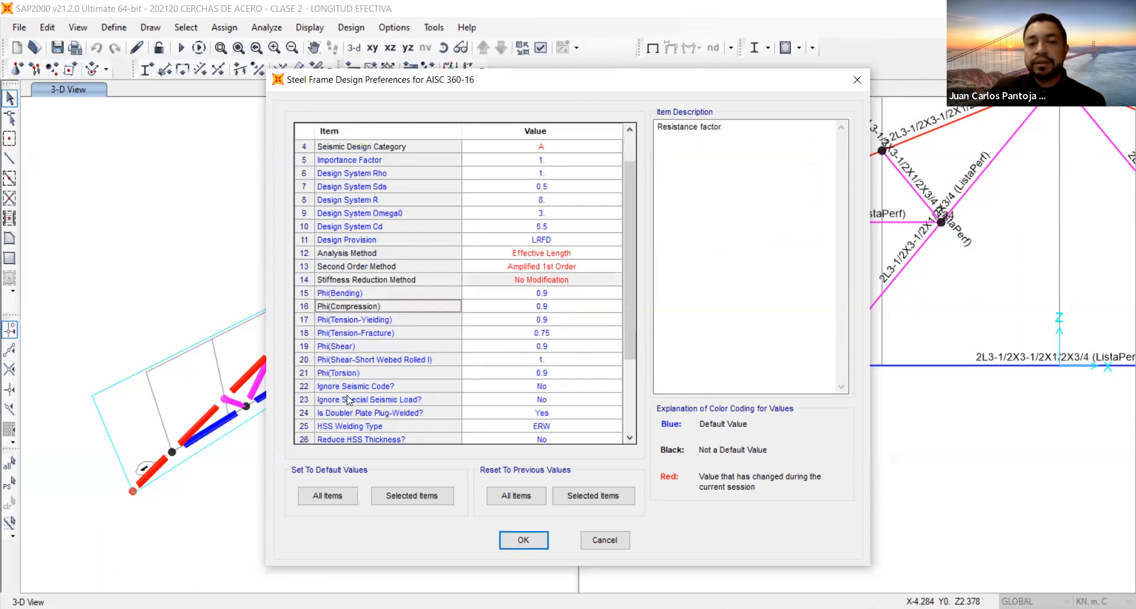
click(340, 387)
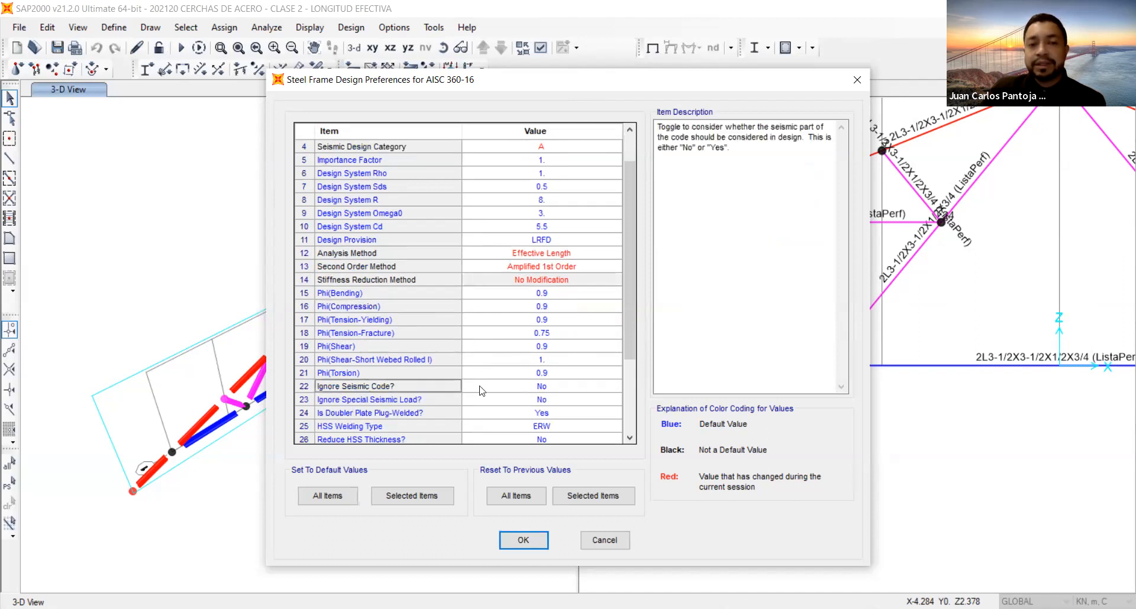
click(571, 386)
click(556, 388)
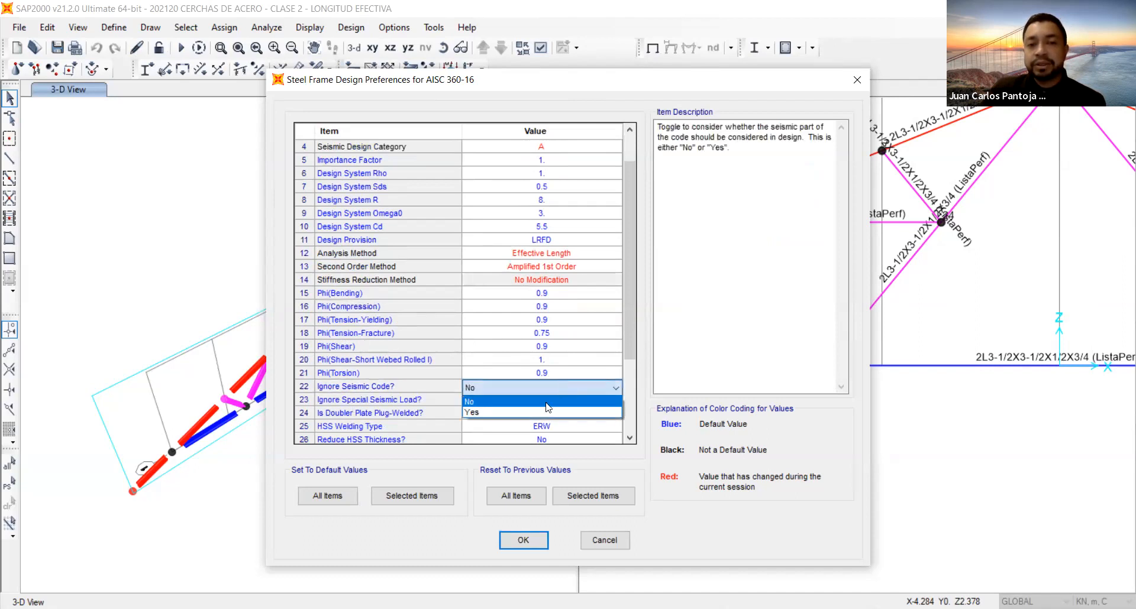
click(548, 412)
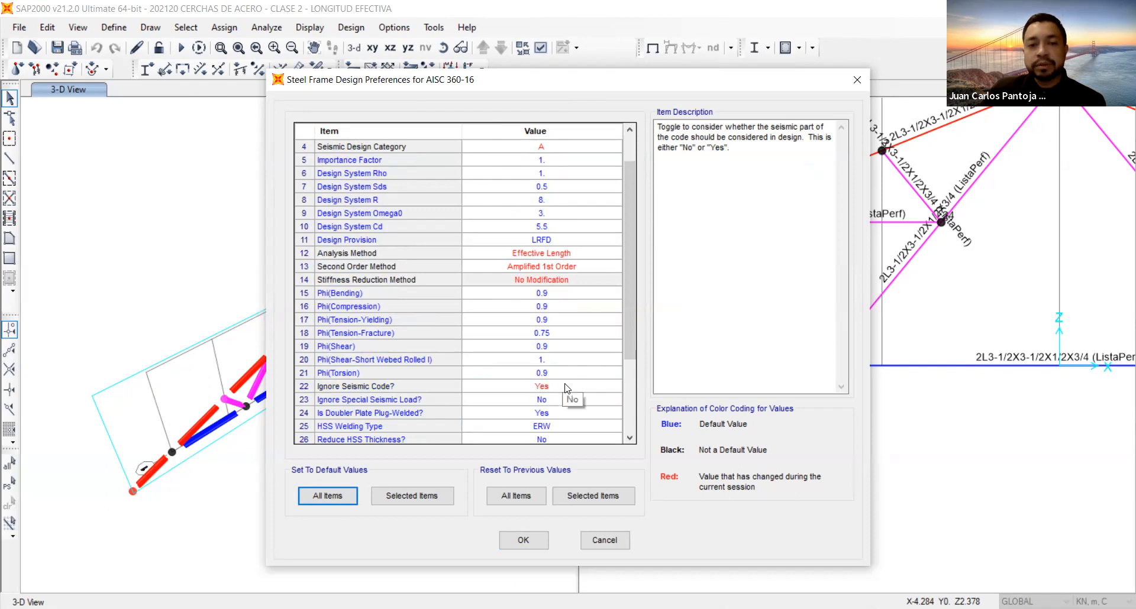
click(539, 400)
click(540, 399)
click(541, 426)
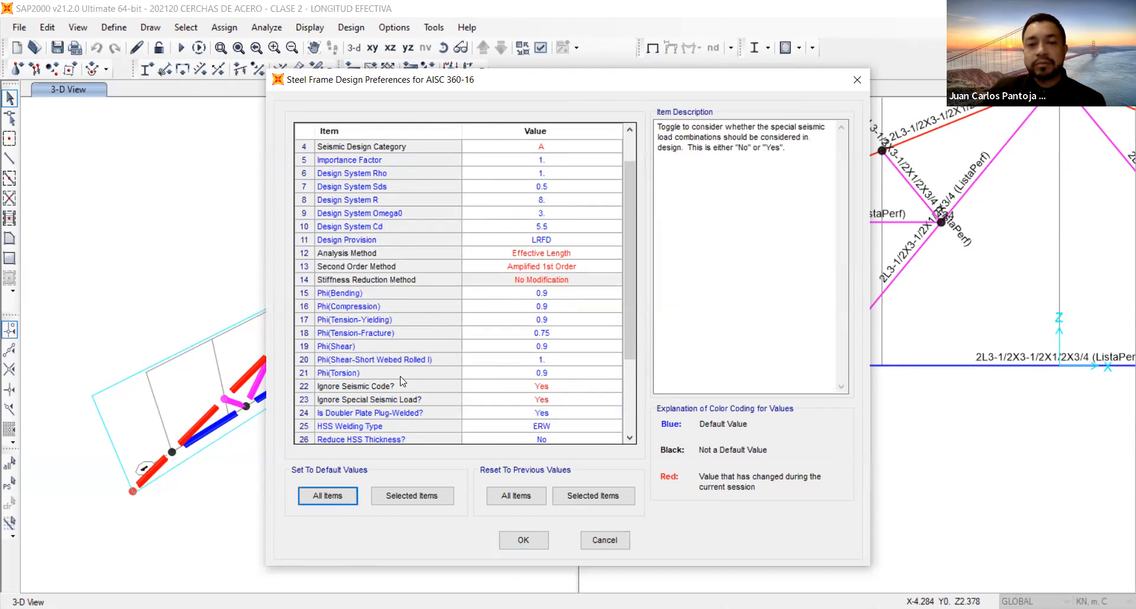
Set the demand/capacity ratio limit to 1 and accept the steel frame design preferences.
scroll(435, 370, down, 1)
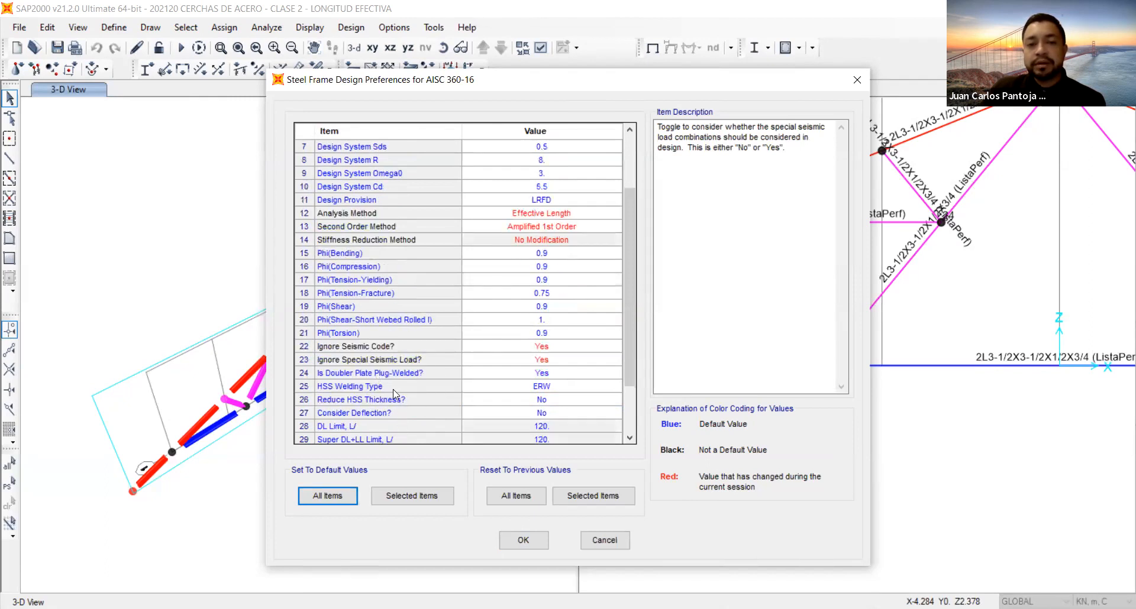
scroll(391, 389, down, 2)
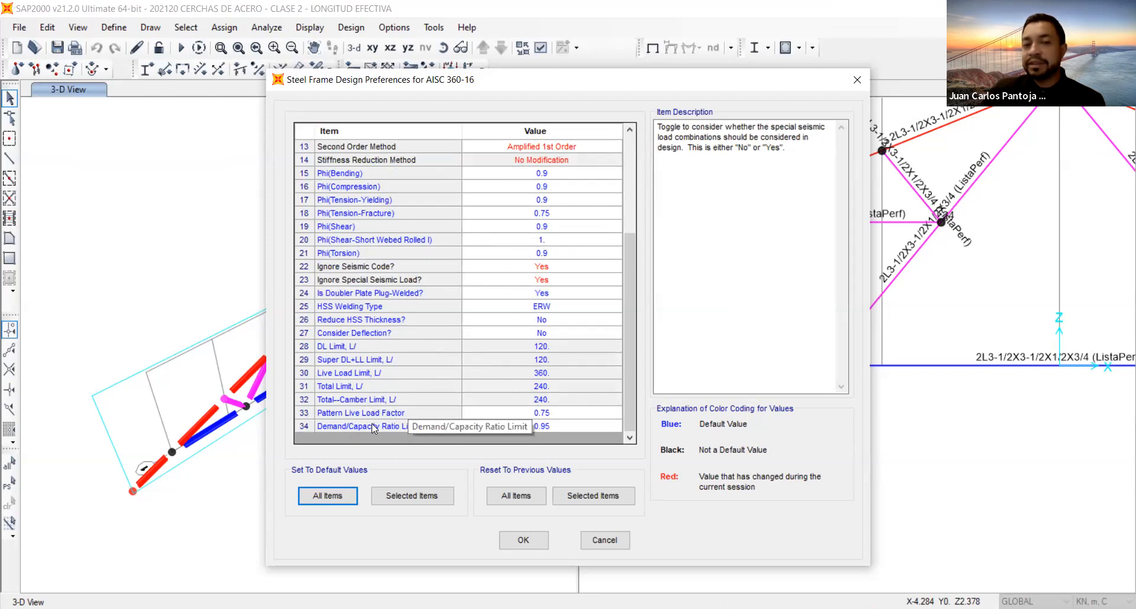
click(557, 425)
text(1)
click(557, 408)
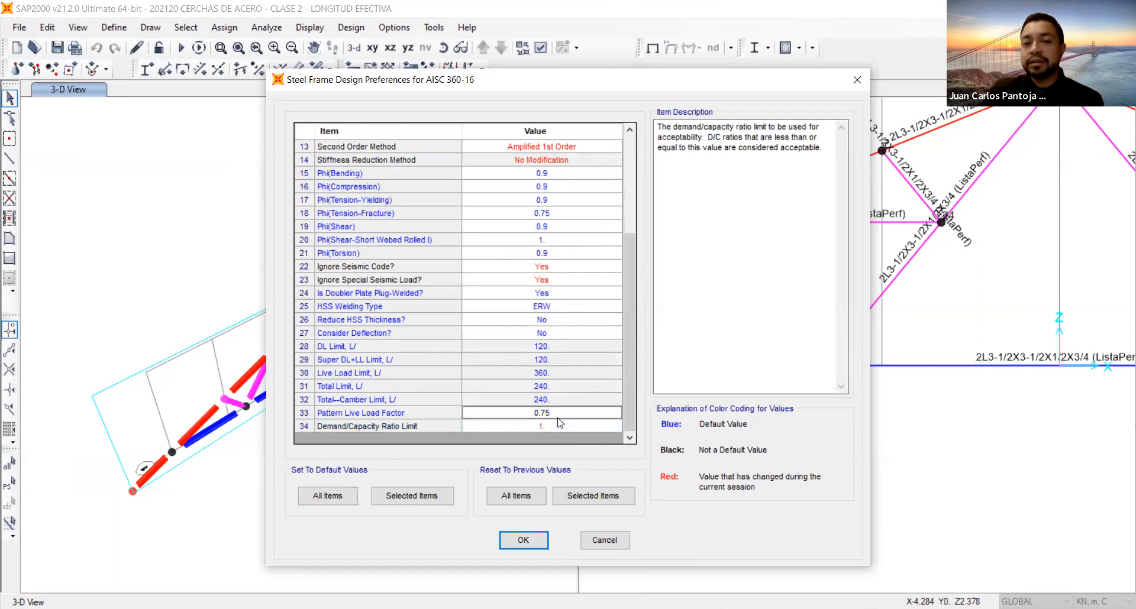
click(557, 430)
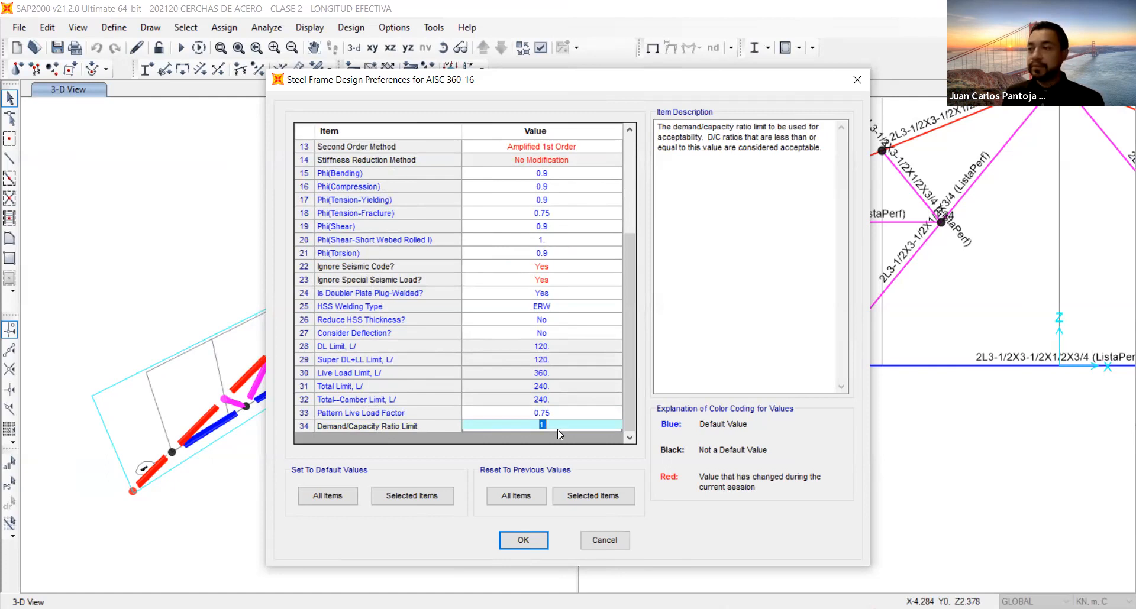
click(540, 541)
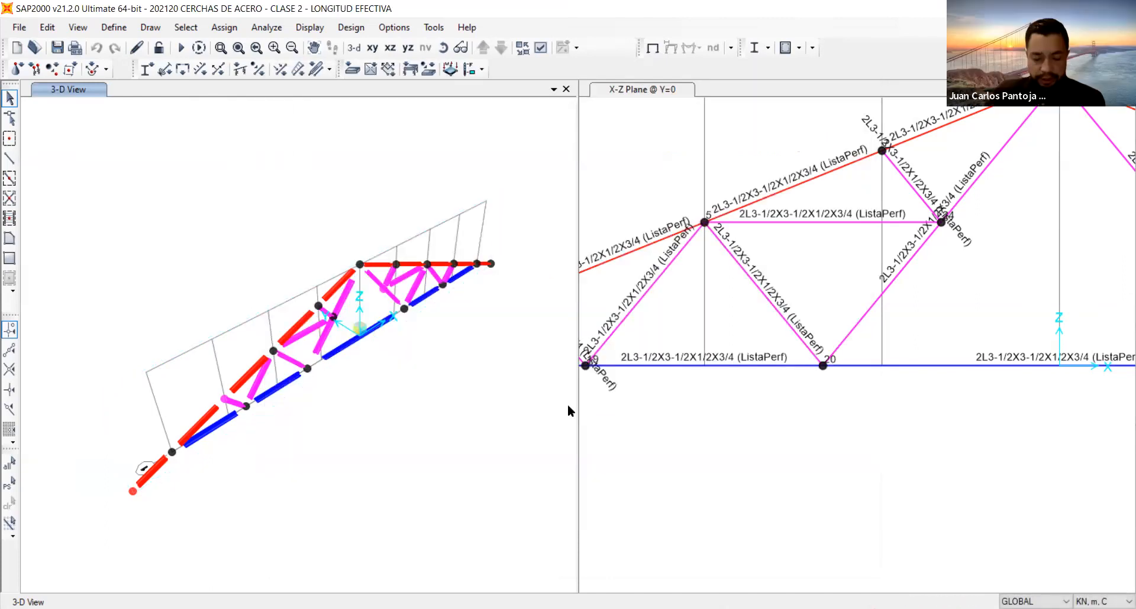
Add 0.9D+1.6W LINEAL and 1.2D+1.6L LINEAL as strength design combinations and disable automatic code-based combinations.
click(767, 50)
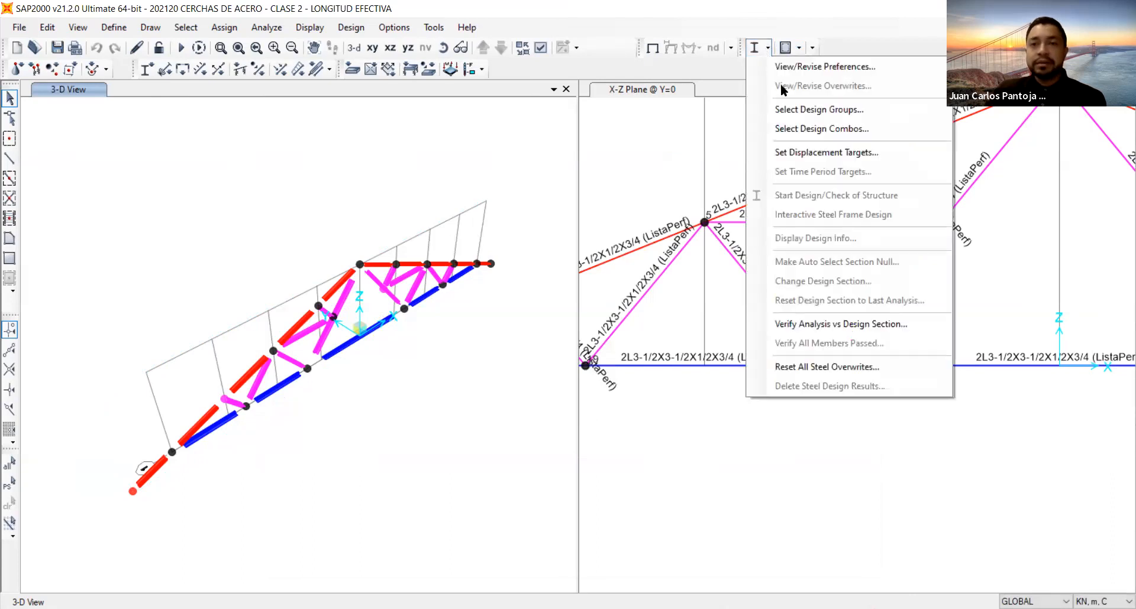
click(804, 129)
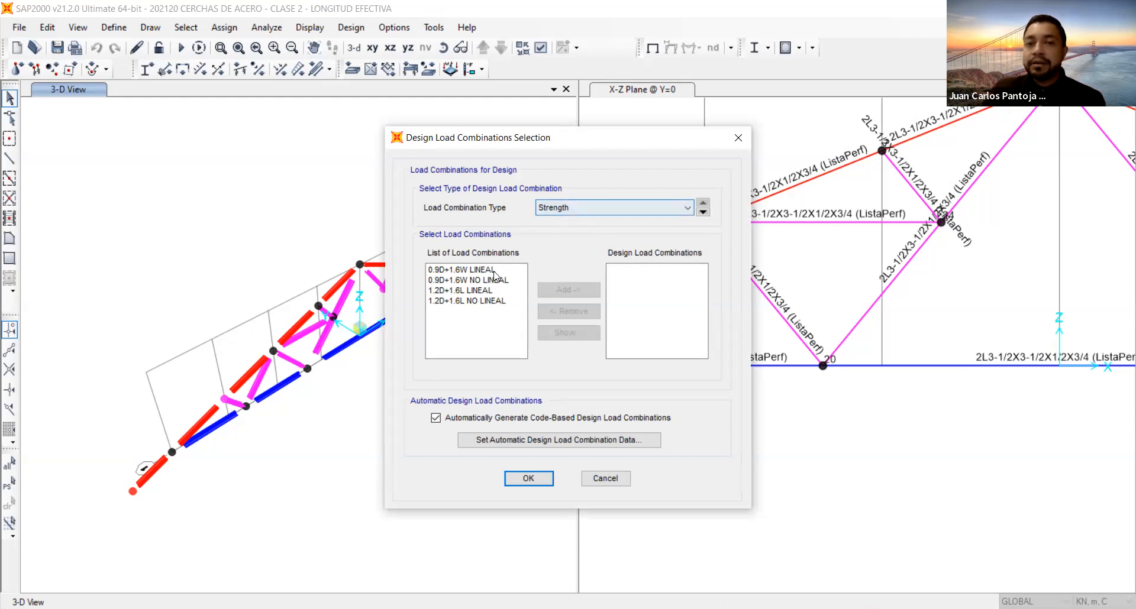
click(477, 271)
click(566, 290)
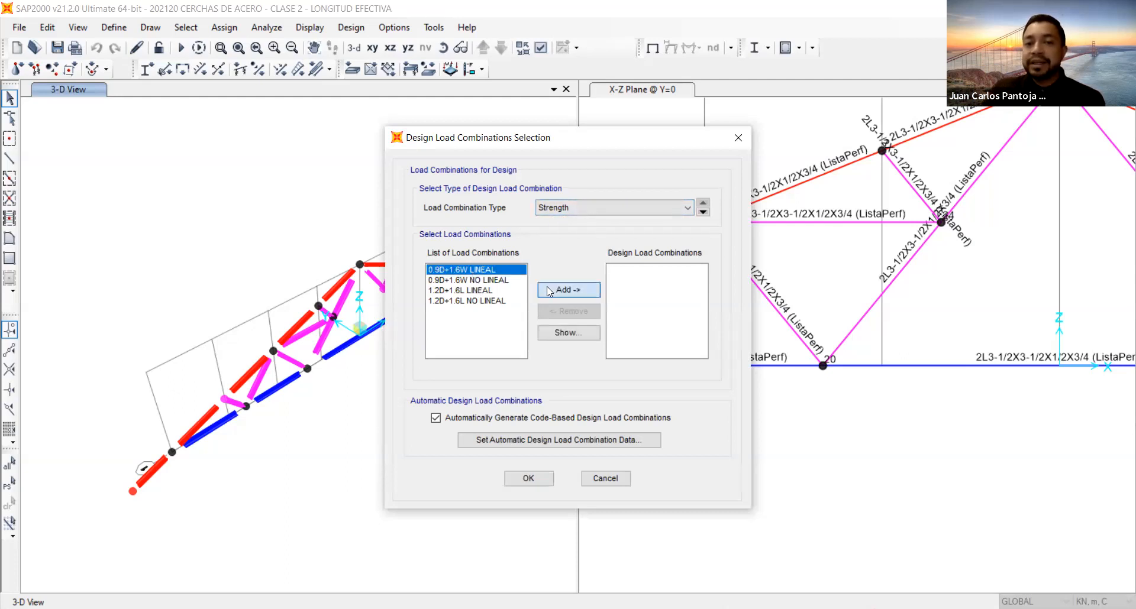
click(570, 291)
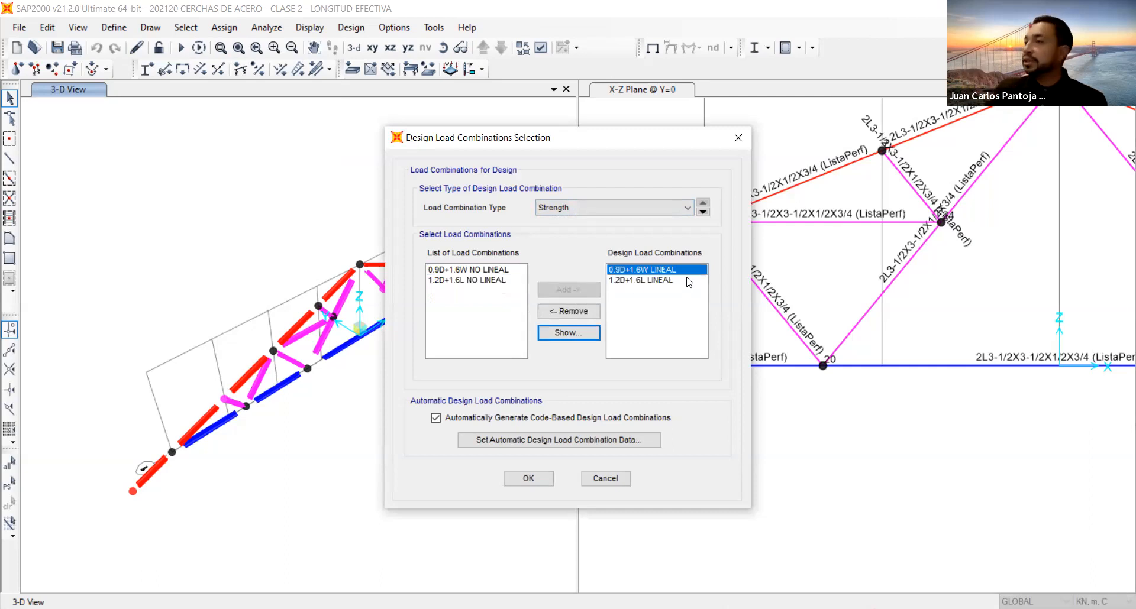
click(436, 417)
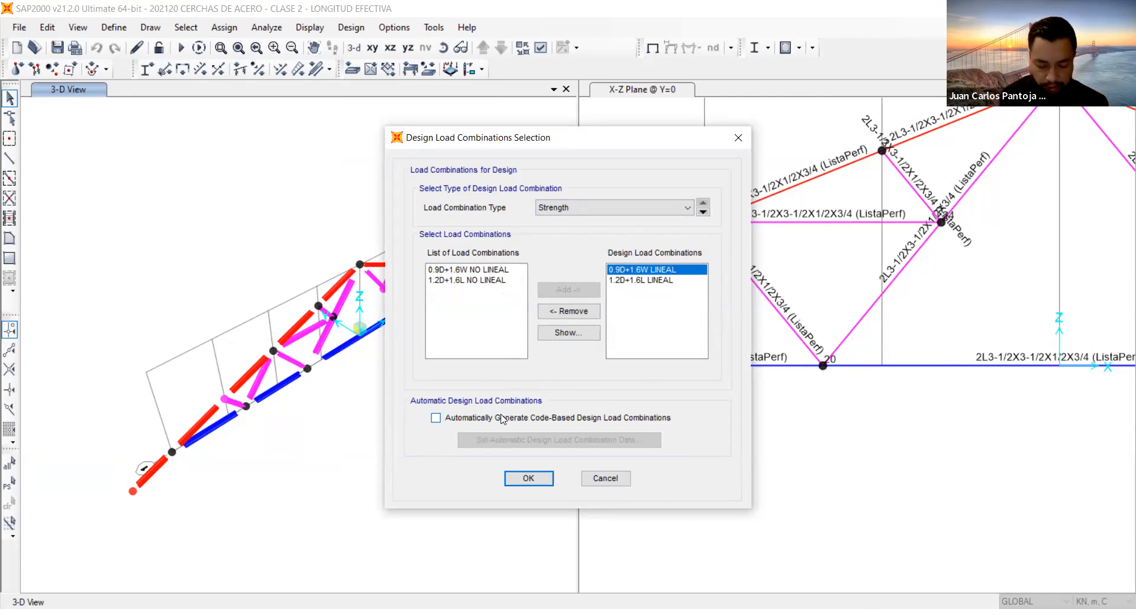
click(529, 479)
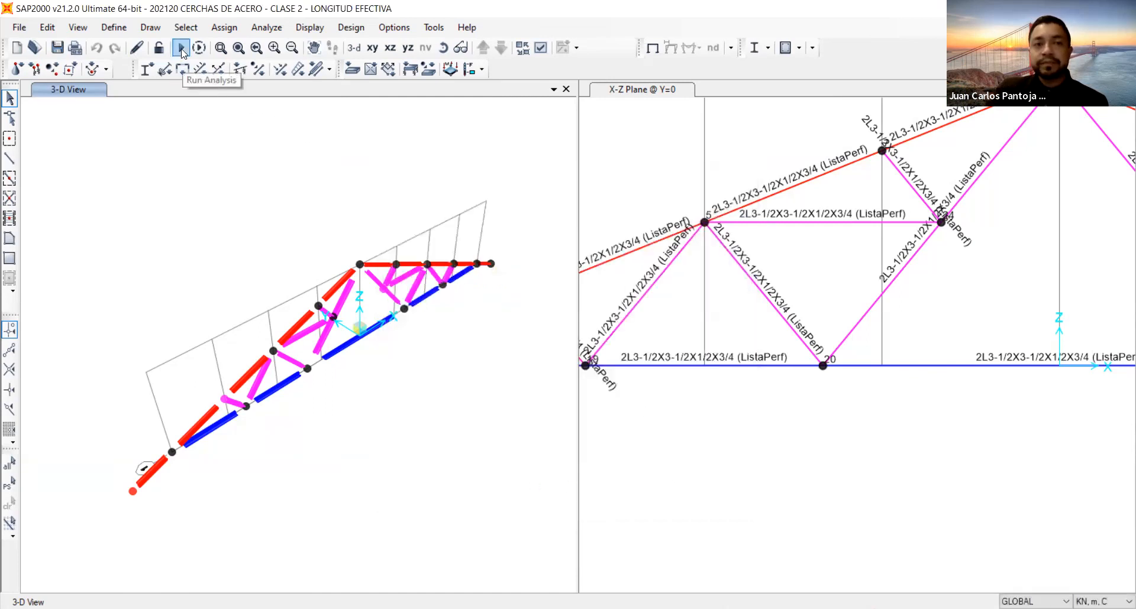
Save the model and run the analysis for all load cases.
click(57, 47)
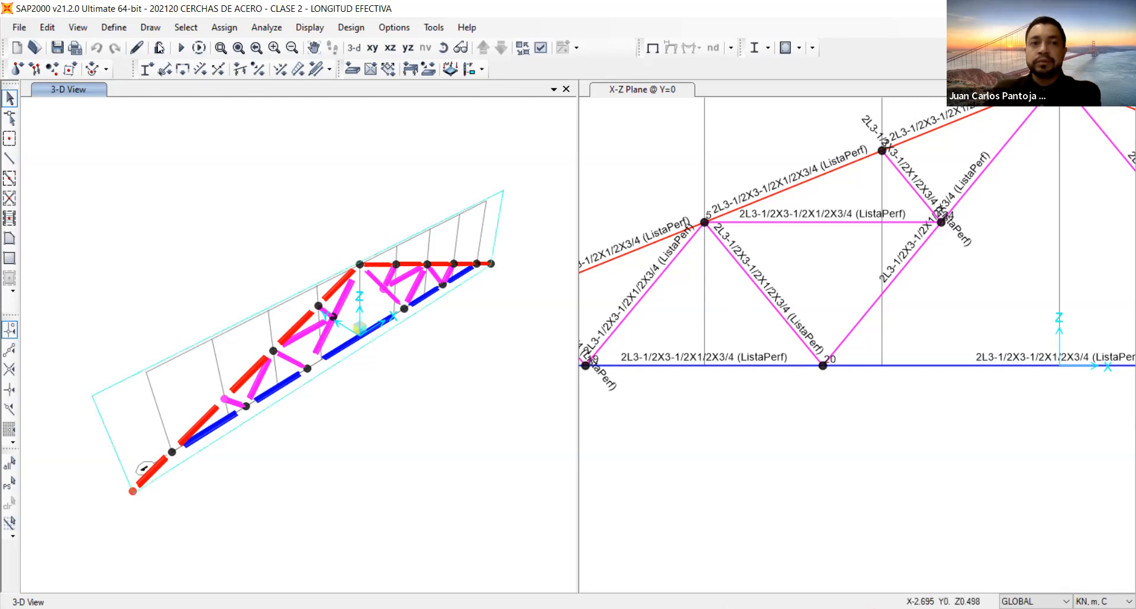
click(179, 49)
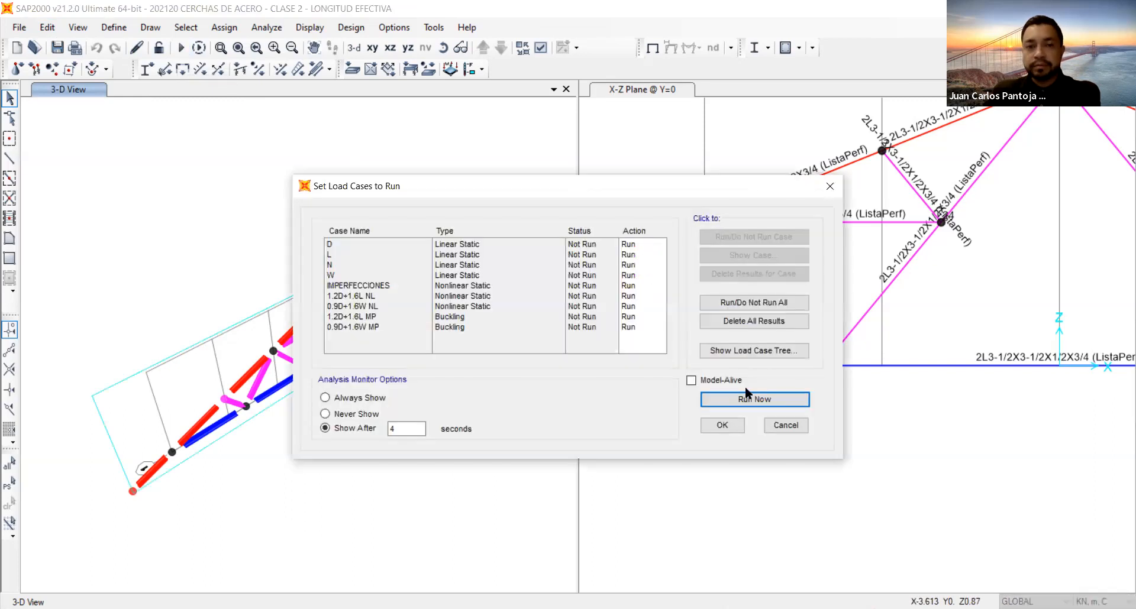
click(747, 403)
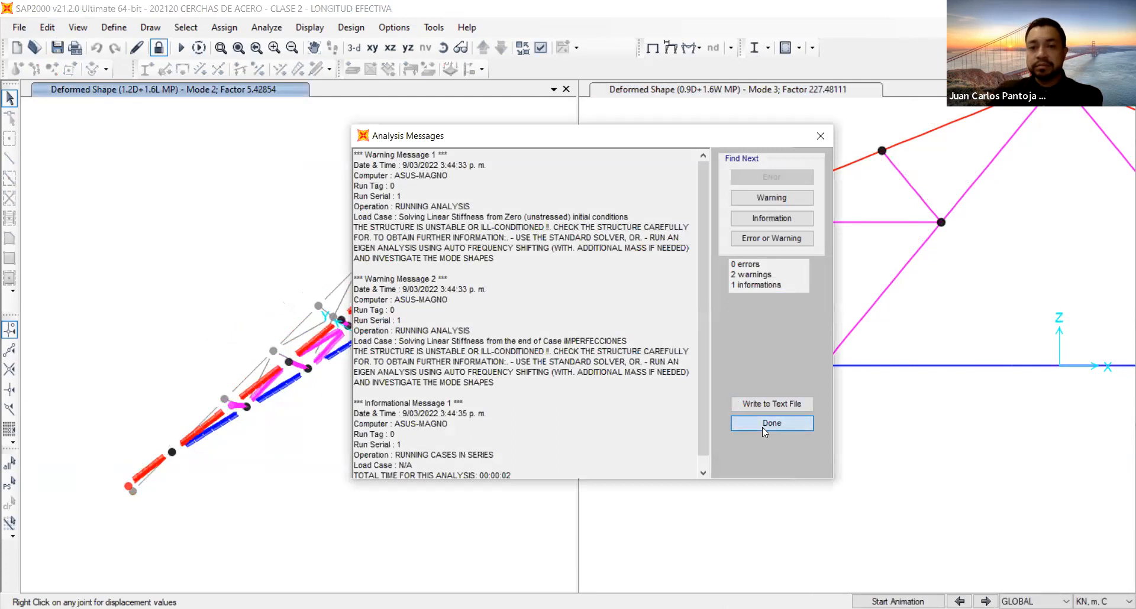
click(763, 428)
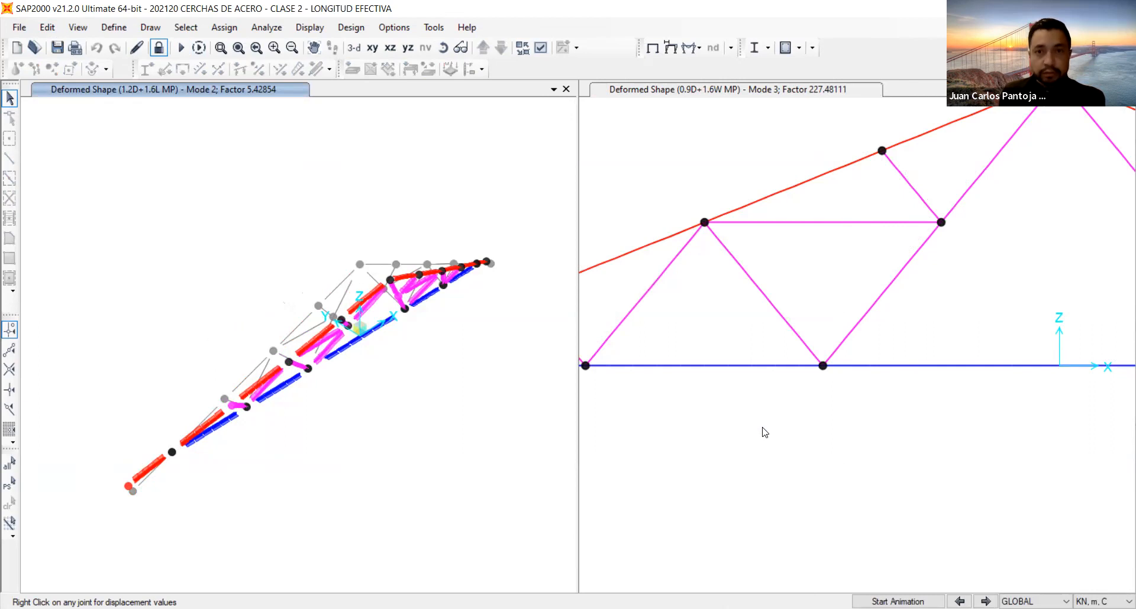
Review the selected design combinations and design preferences, and run the steel design check of the structure.
click(768, 49)
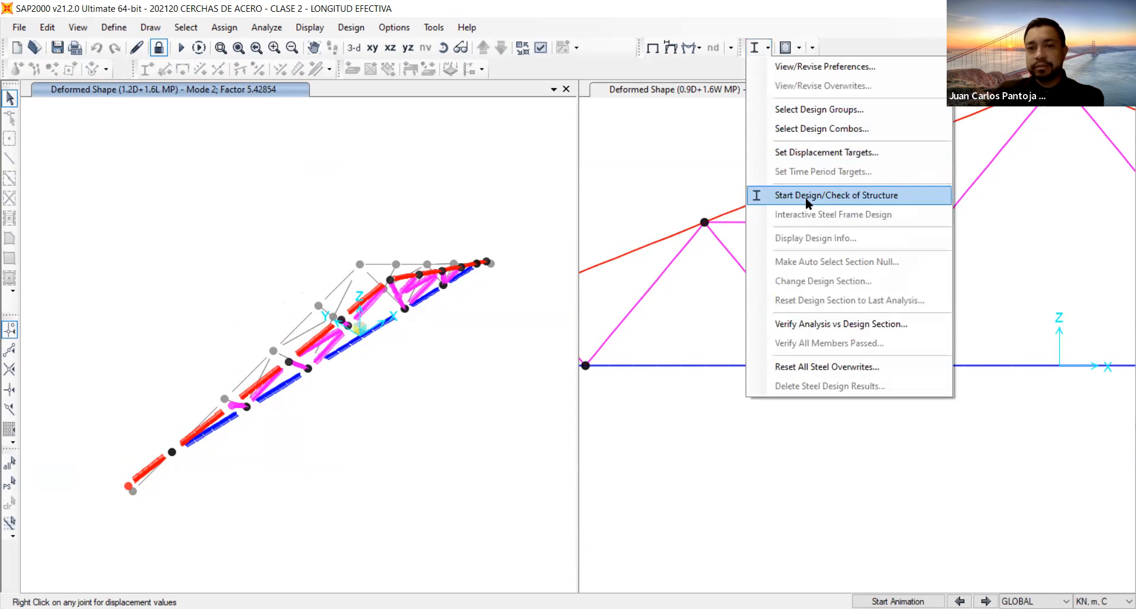
click(817, 126)
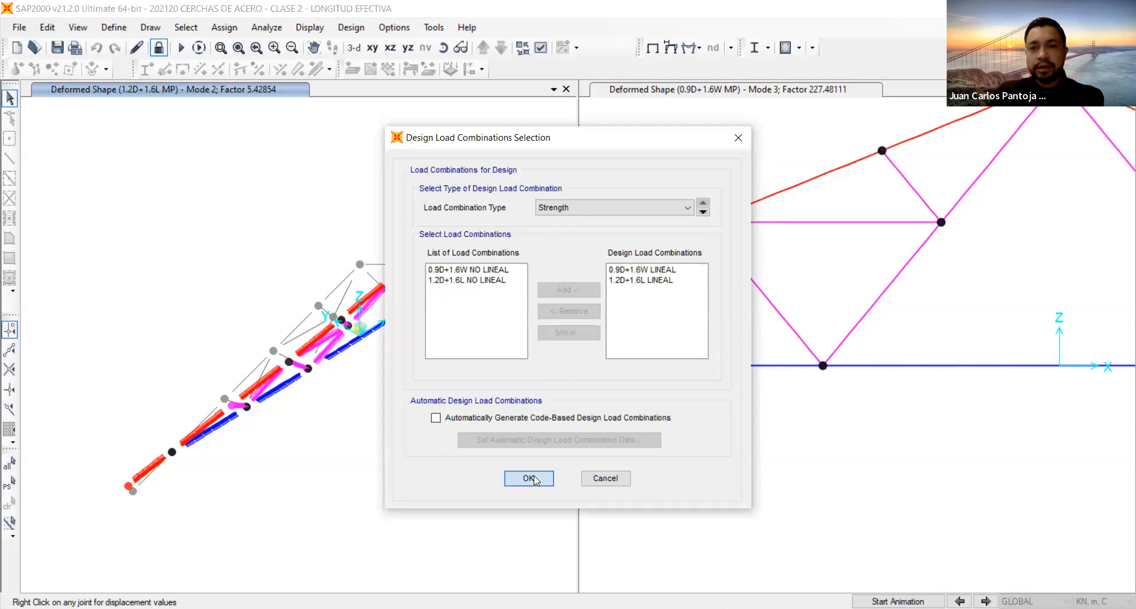
click(535, 480)
click(768, 49)
click(773, 65)
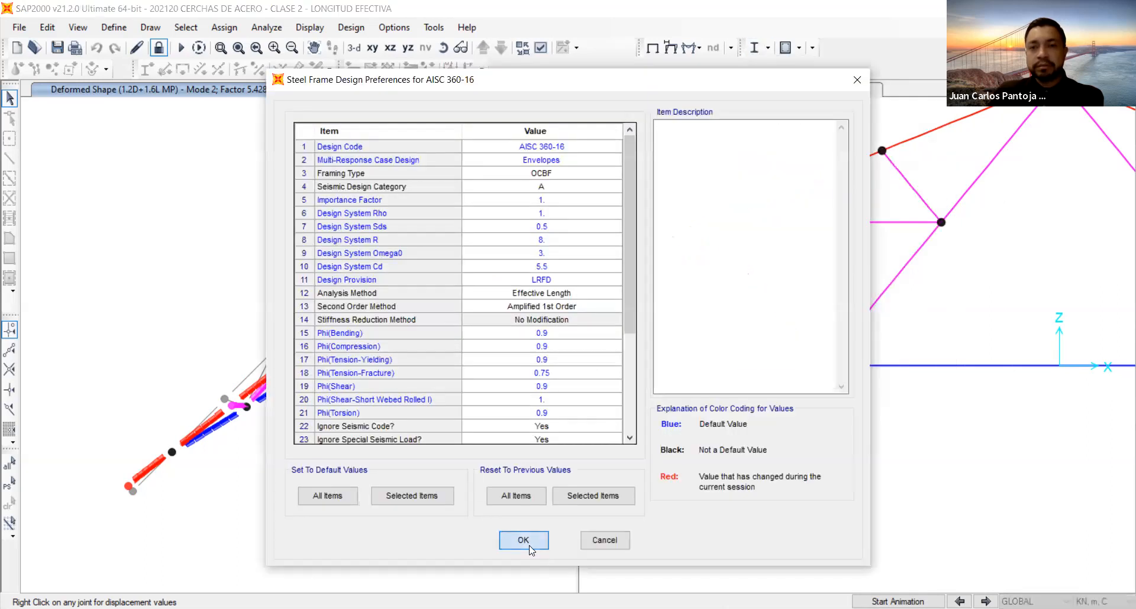
click(524, 542)
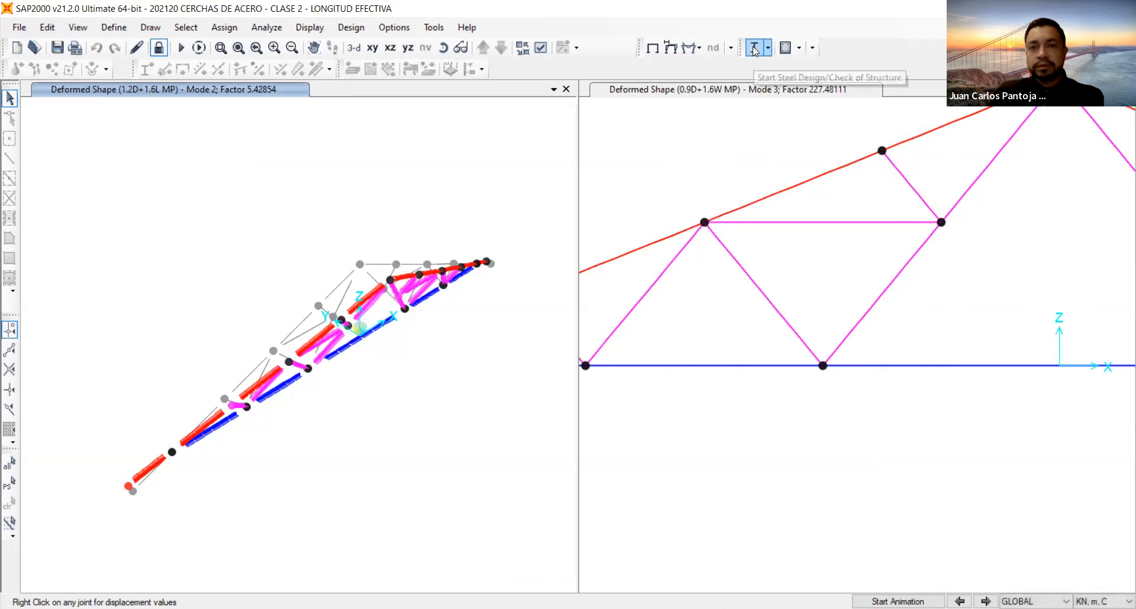
click(754, 50)
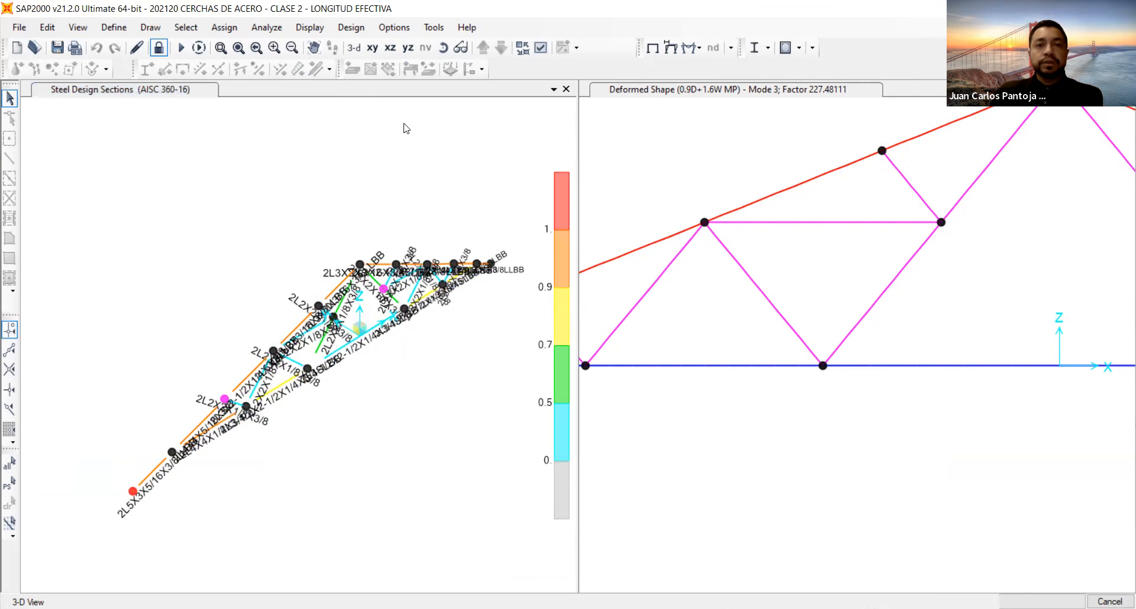
Turn off the frame sections display and show the undeformed truss in the XZ plane.
click(541, 49)
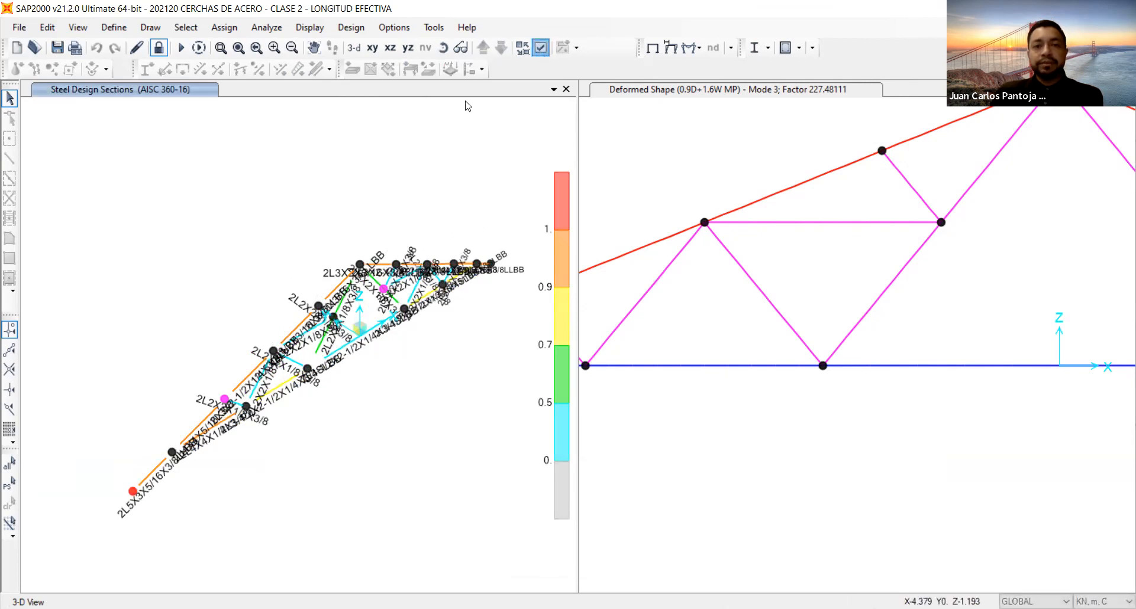
click(421, 306)
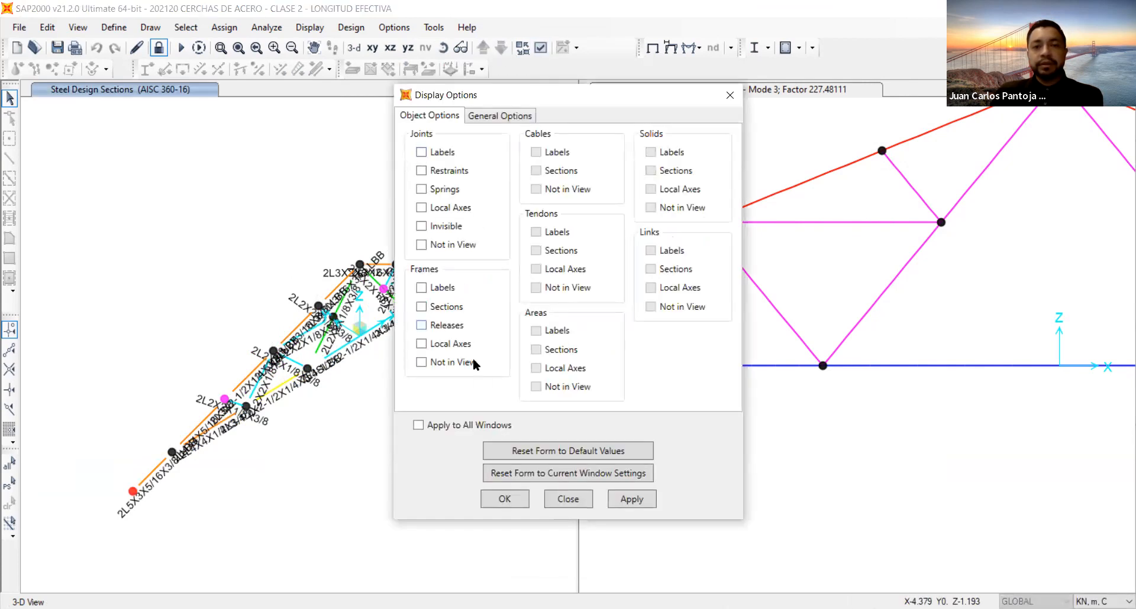
click(492, 501)
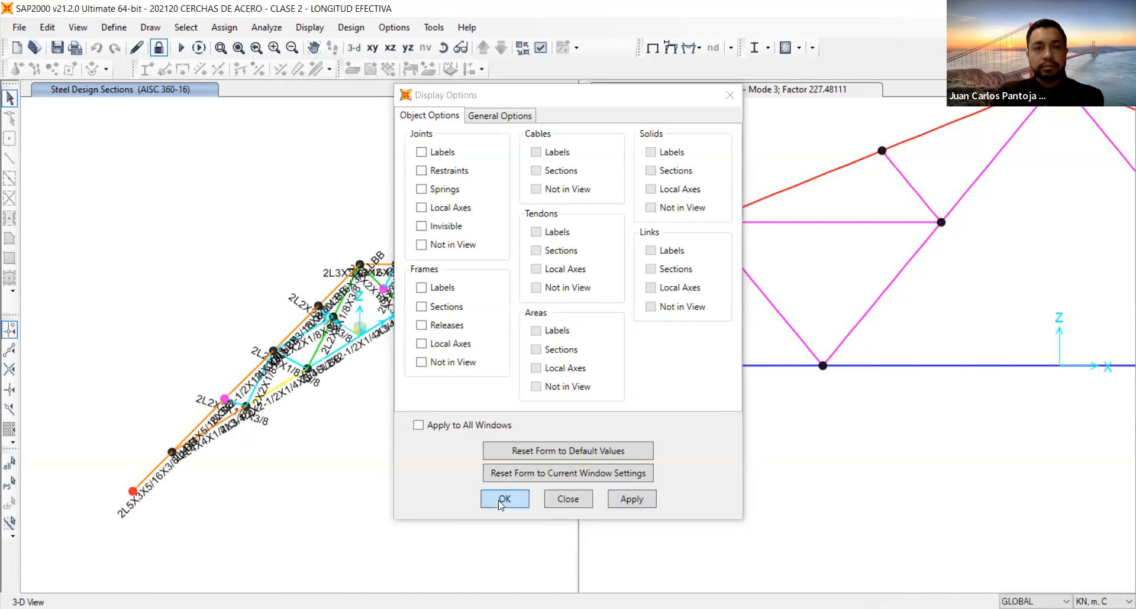
click(501, 500)
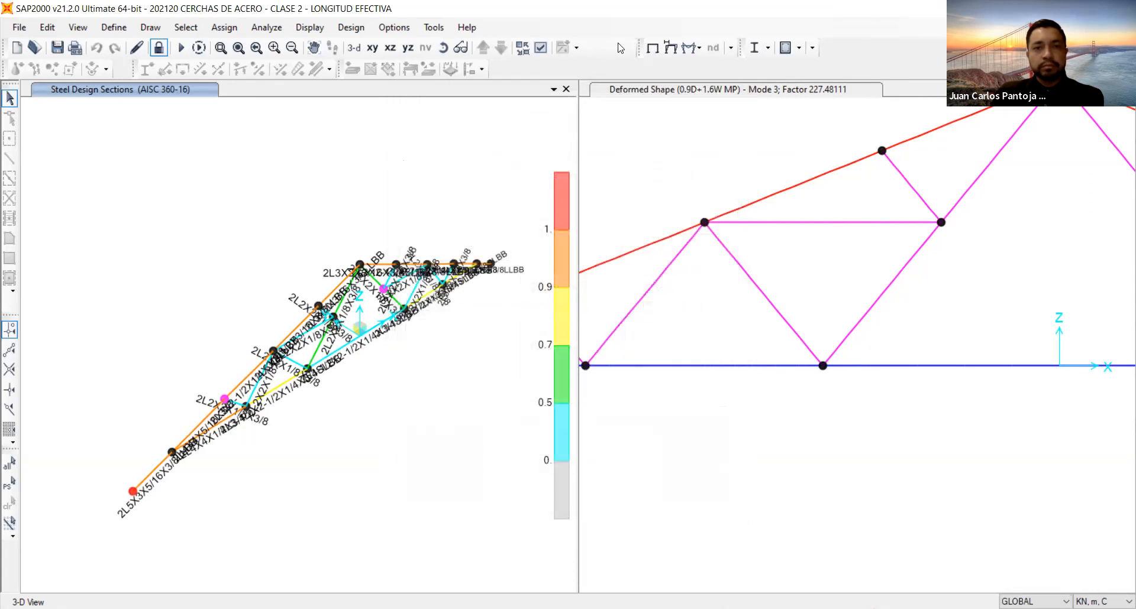
click(652, 48)
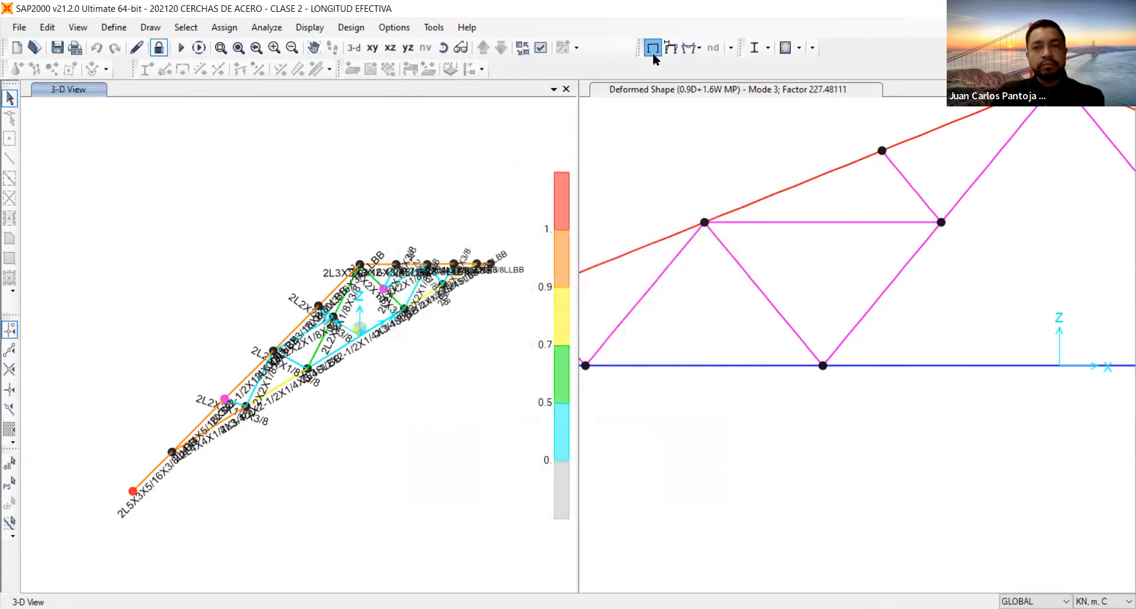
click(391, 50)
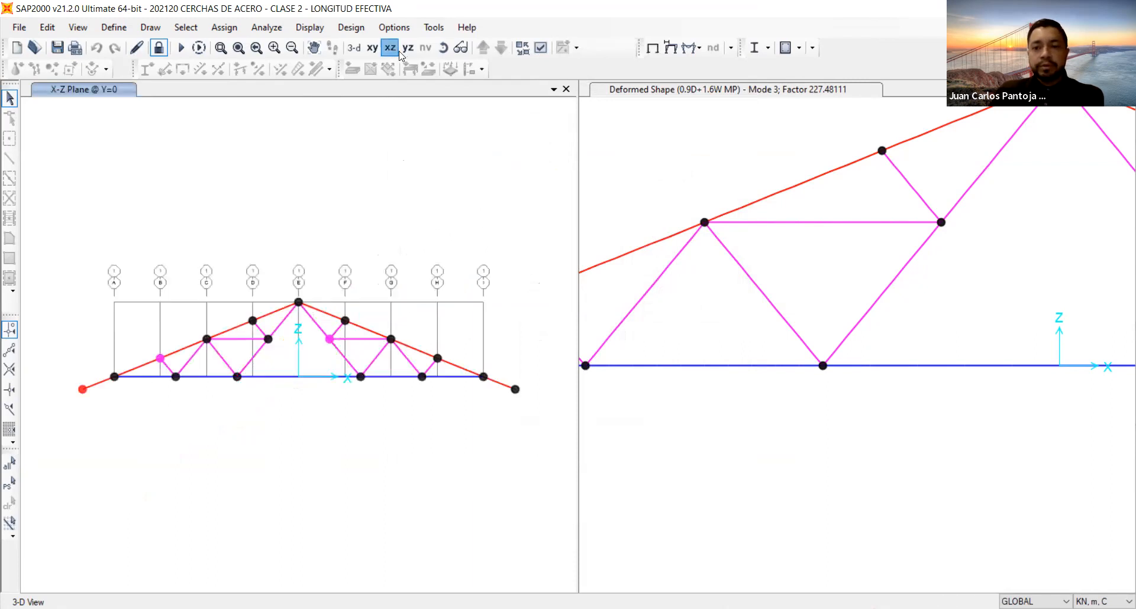
Verify the analysis sections against the design sections and select the frames that differ.
click(768, 48)
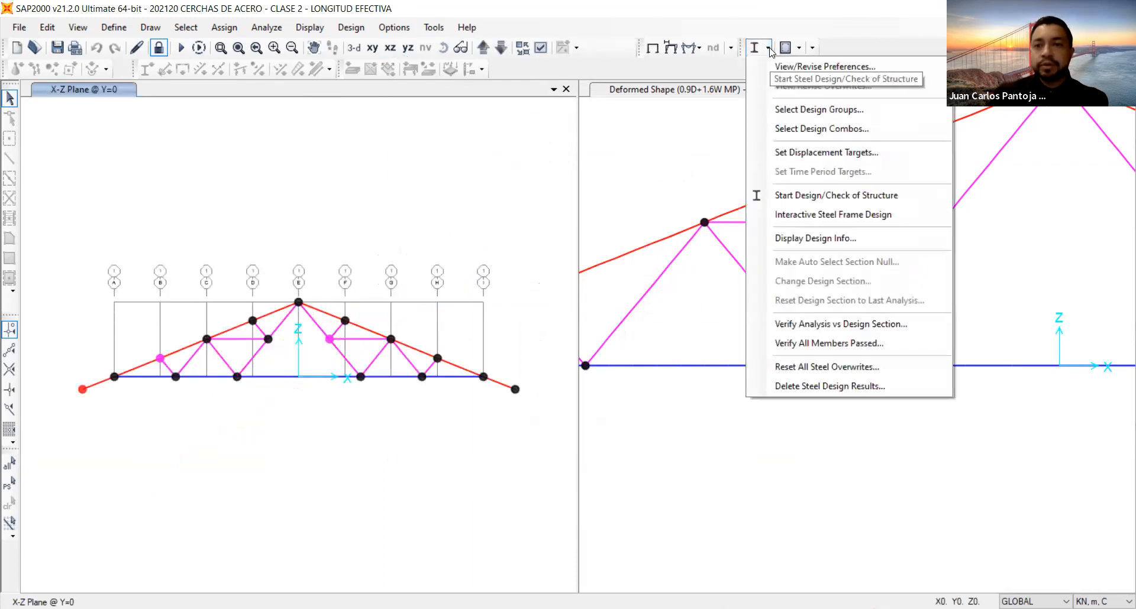
click(837, 324)
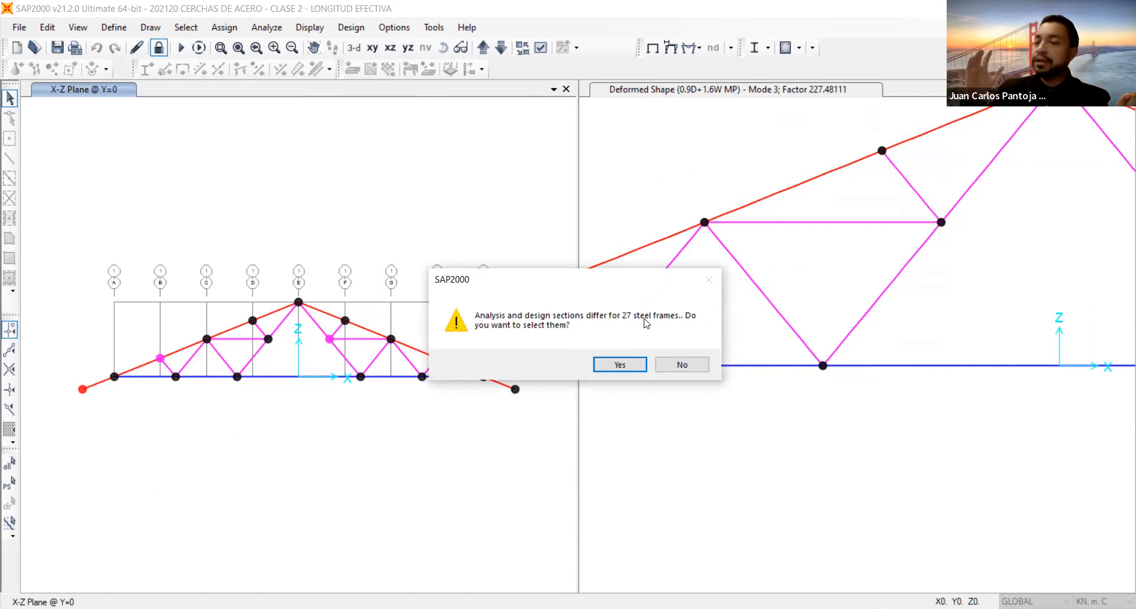
click(620, 365)
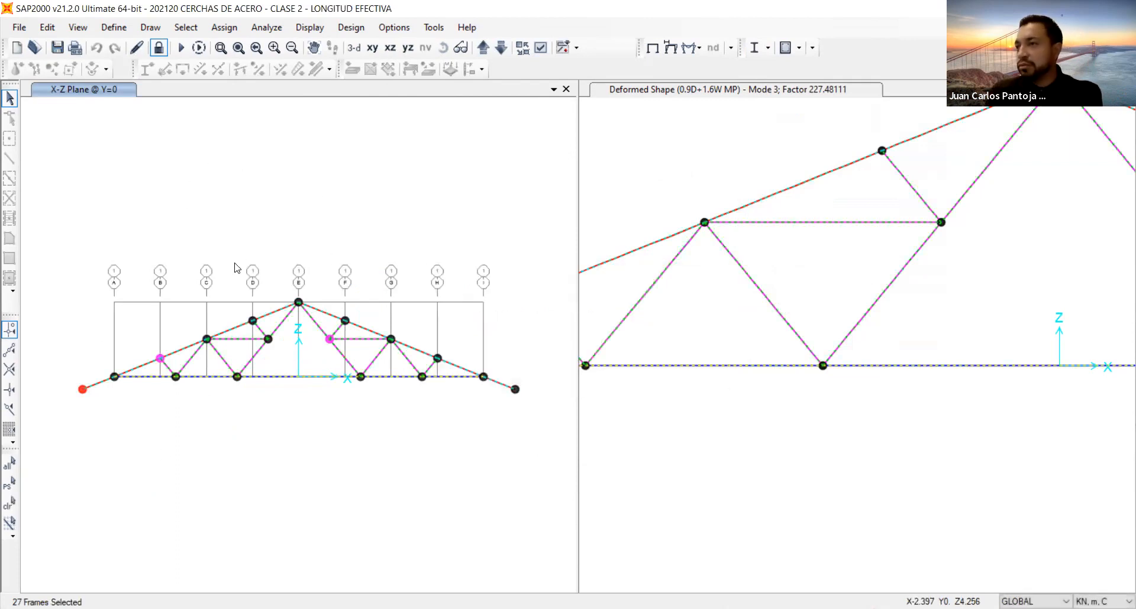
Unlock the model and rerun the analysis for all load cases with the designed sections.
click(159, 48)
click(604, 372)
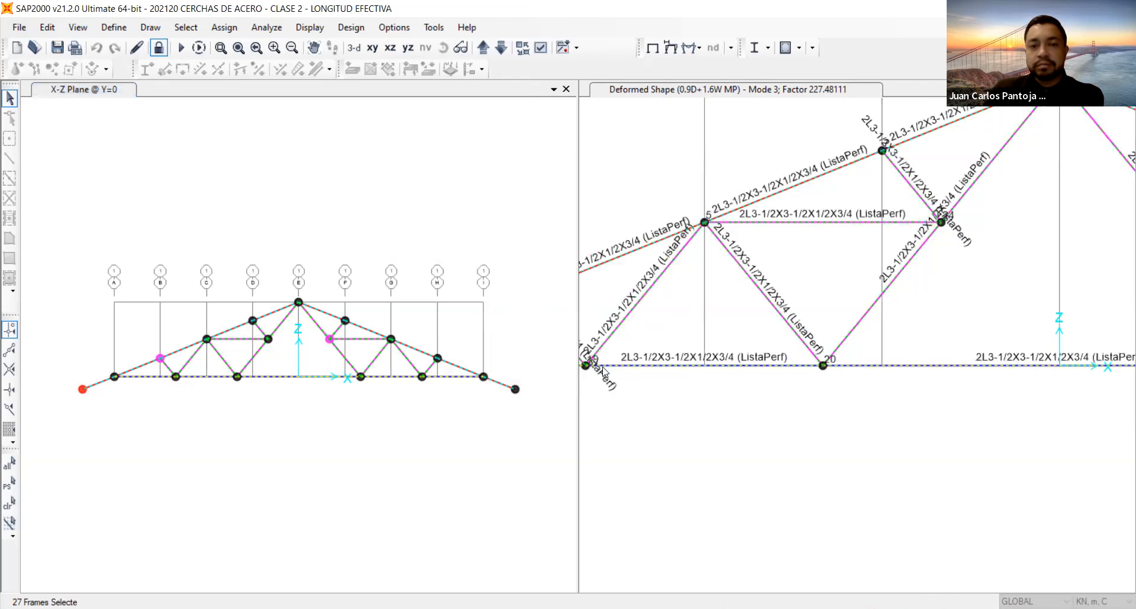
click(182, 48)
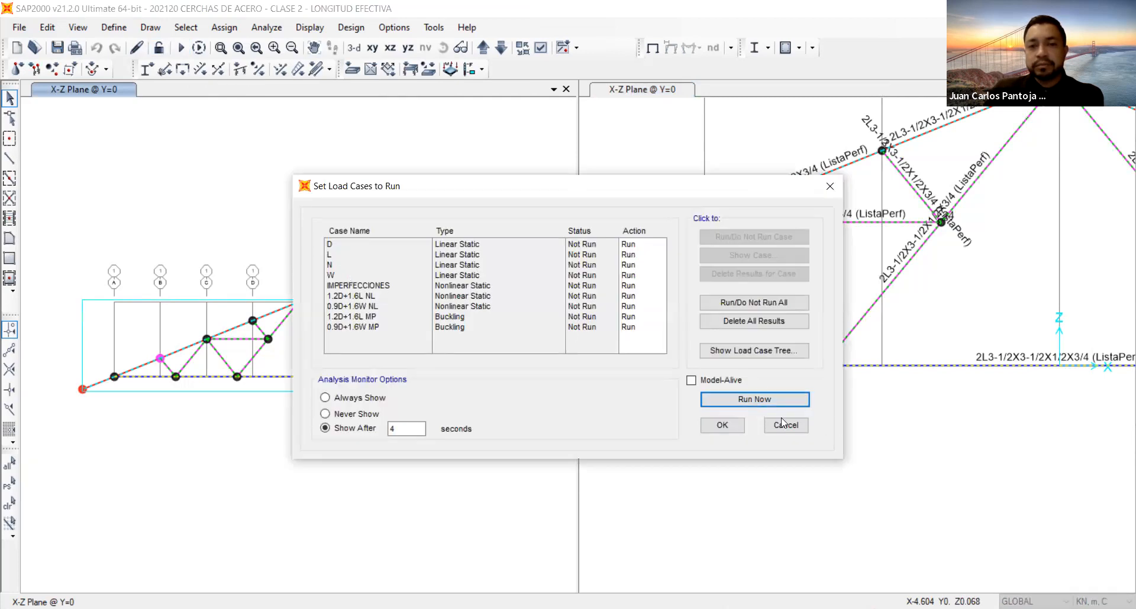
click(754, 400)
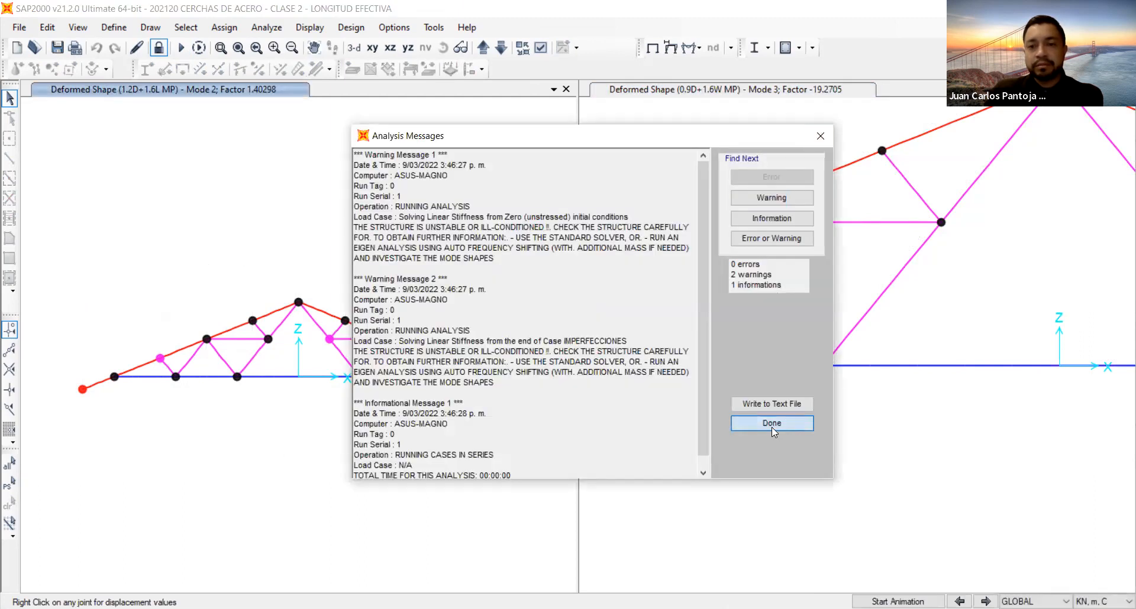
click(771, 423)
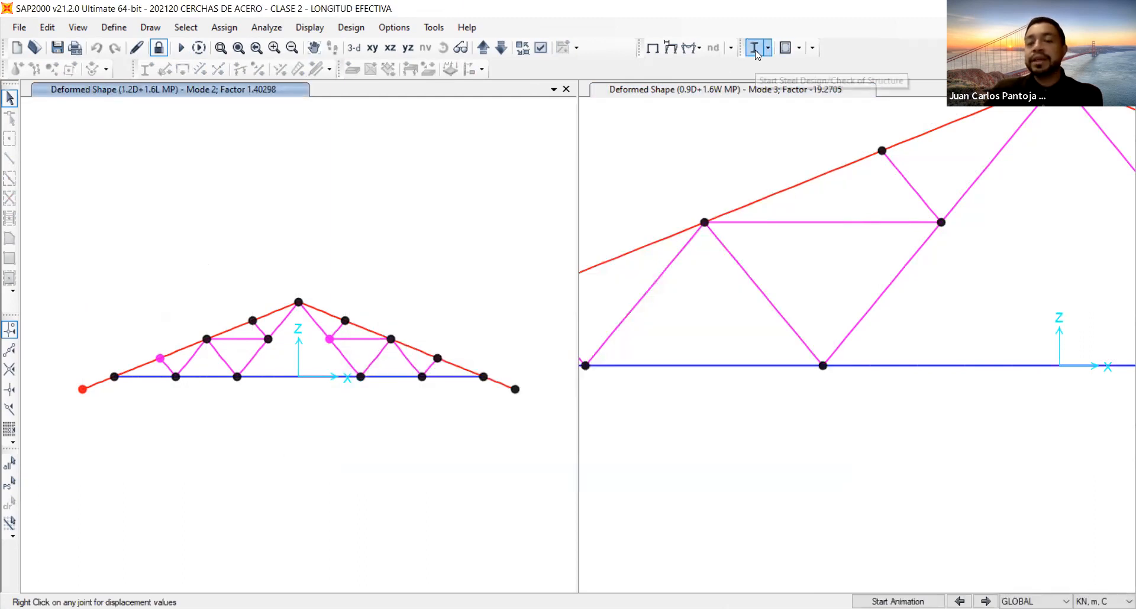
Run the steel design check, verify analysis against design sections and select the frames that differ.
click(756, 48)
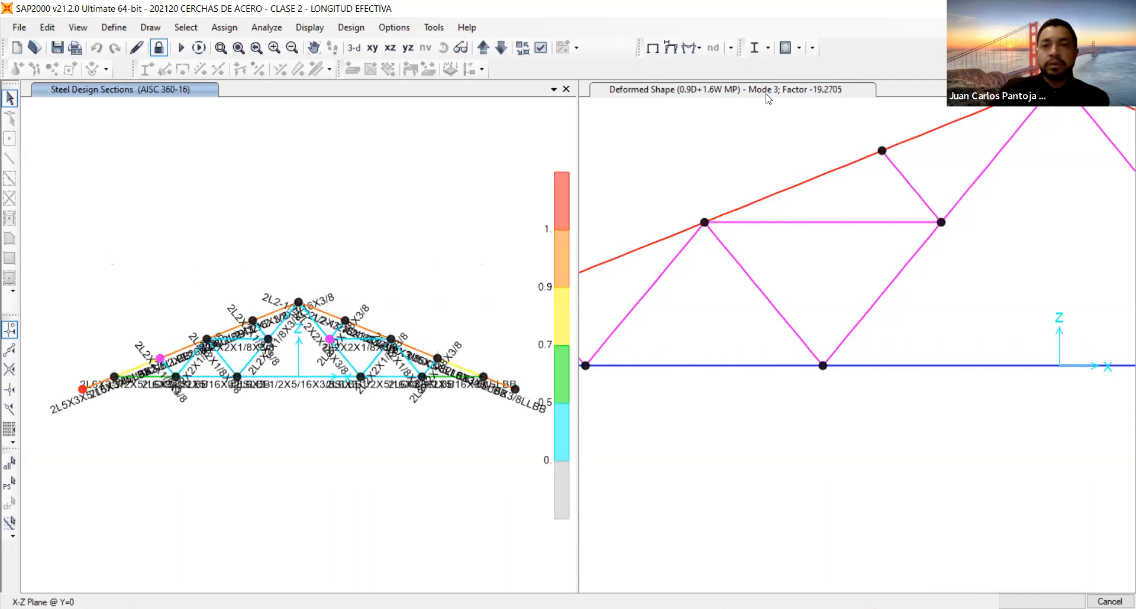
click(767, 48)
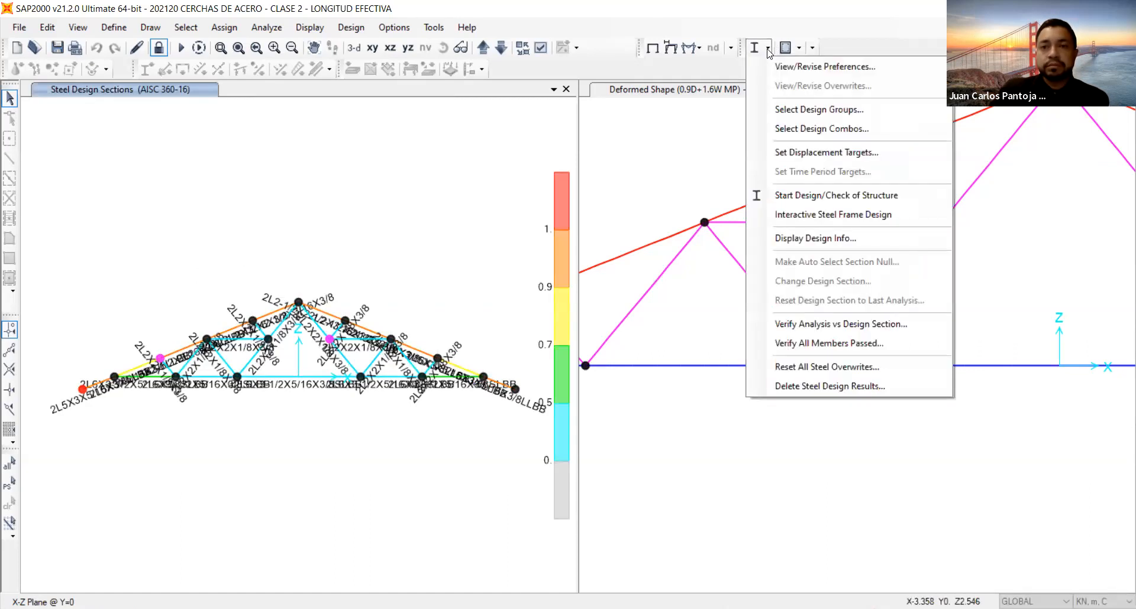
click(852, 327)
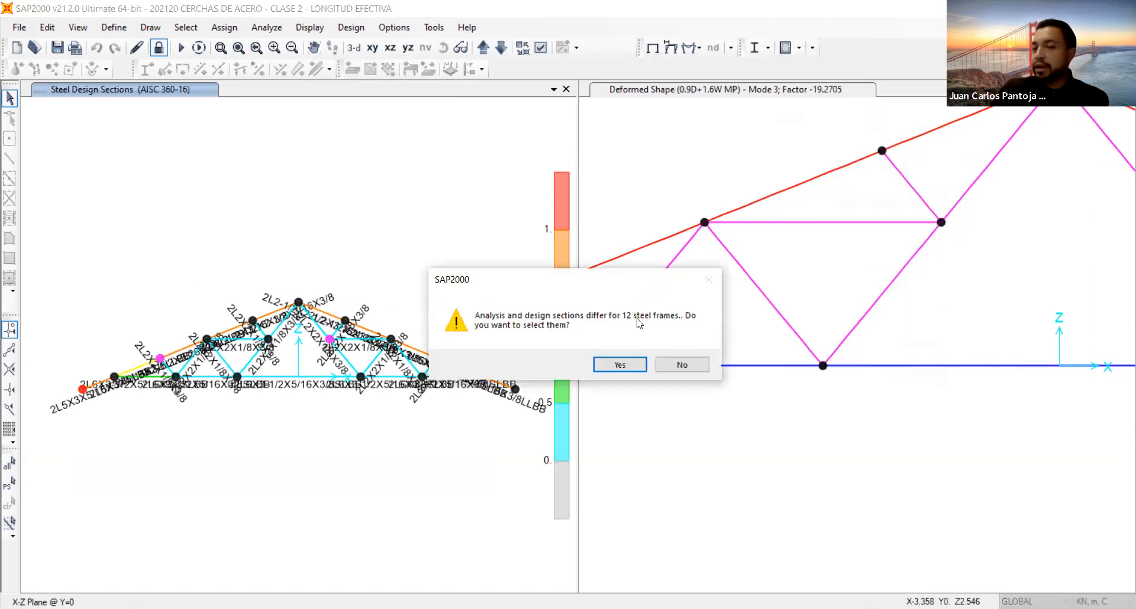
click(618, 365)
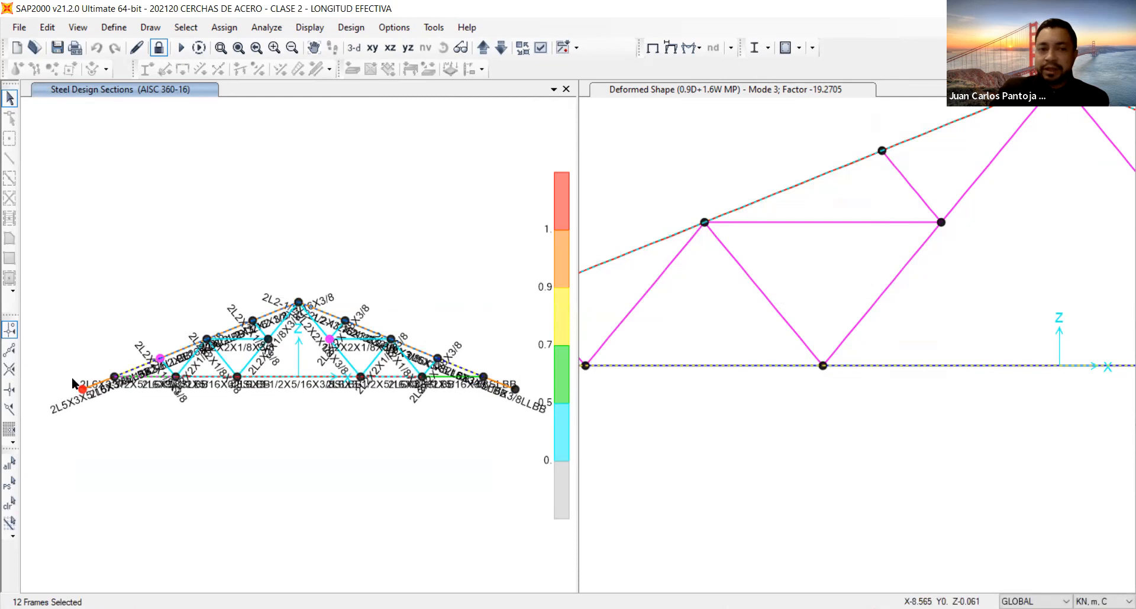
Examine the design sections assigned to the upper chord, lower chord and diagonals near the truss's left support.
scroll(72, 379, up, 3)
scroll(72, 378, up, 2)
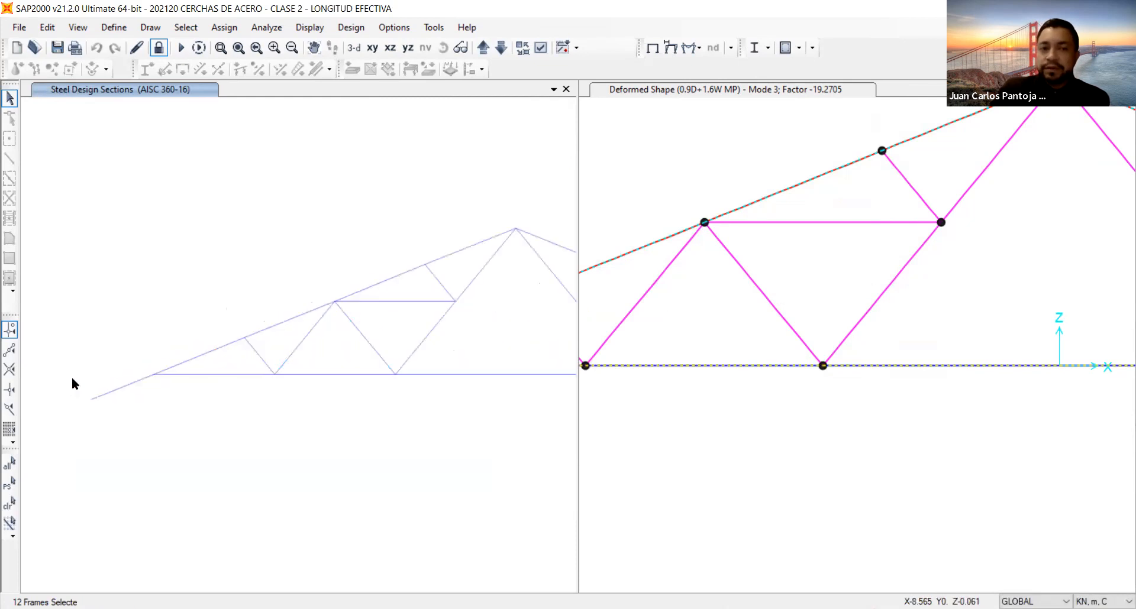
scroll(72, 379, up, 2)
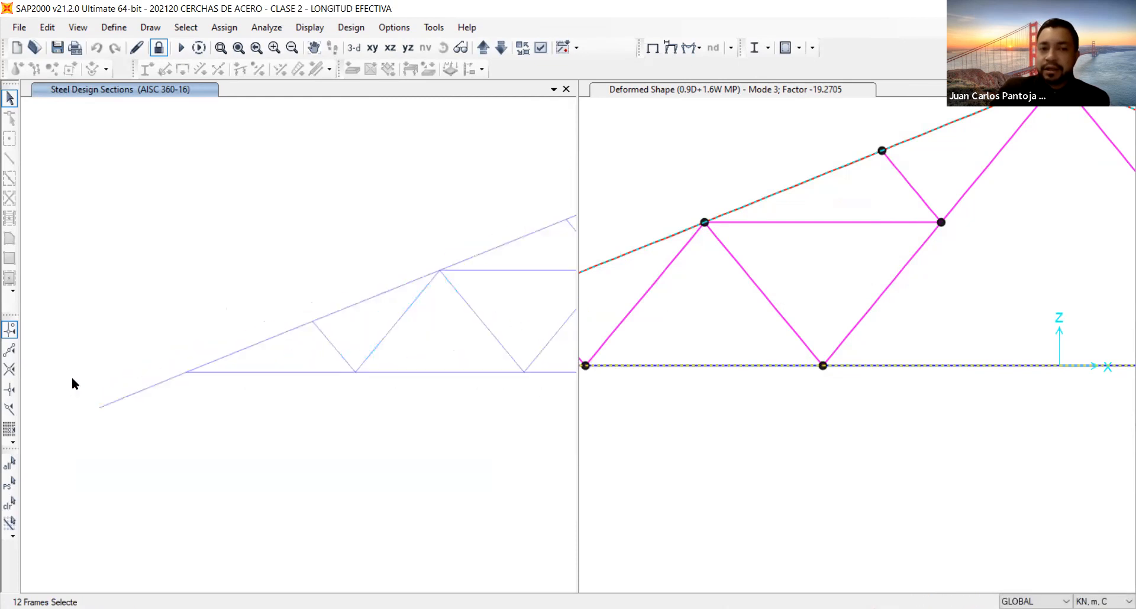
scroll(71, 375, up, 2)
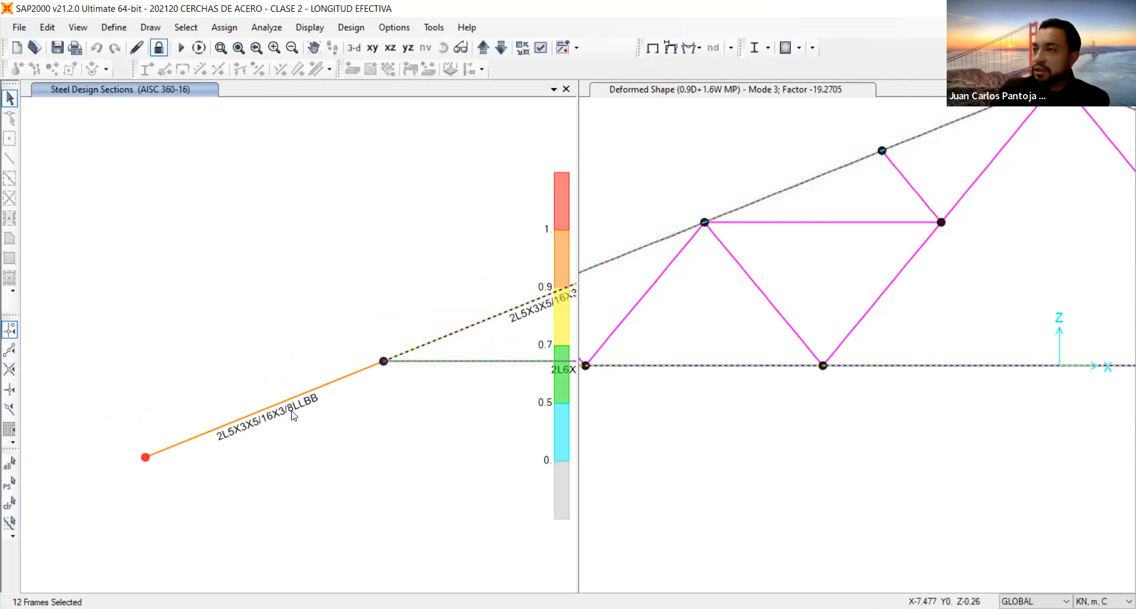
middle_drag(479, 243, 204, 358)
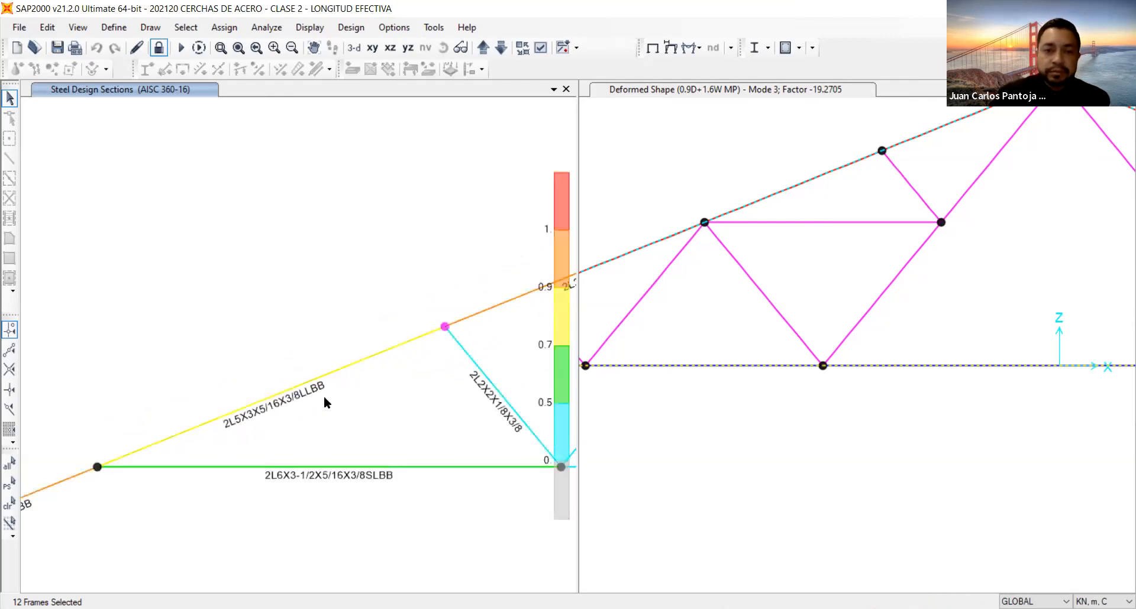
middle_drag(537, 224, 193, 319)
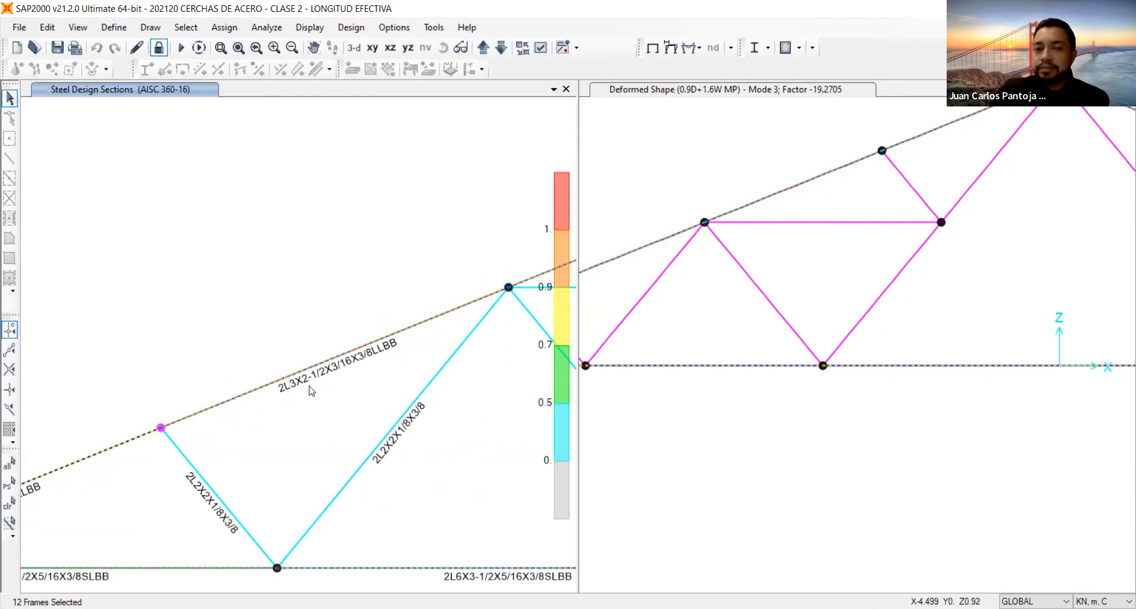
middle_drag(223, 329, 377, 260)
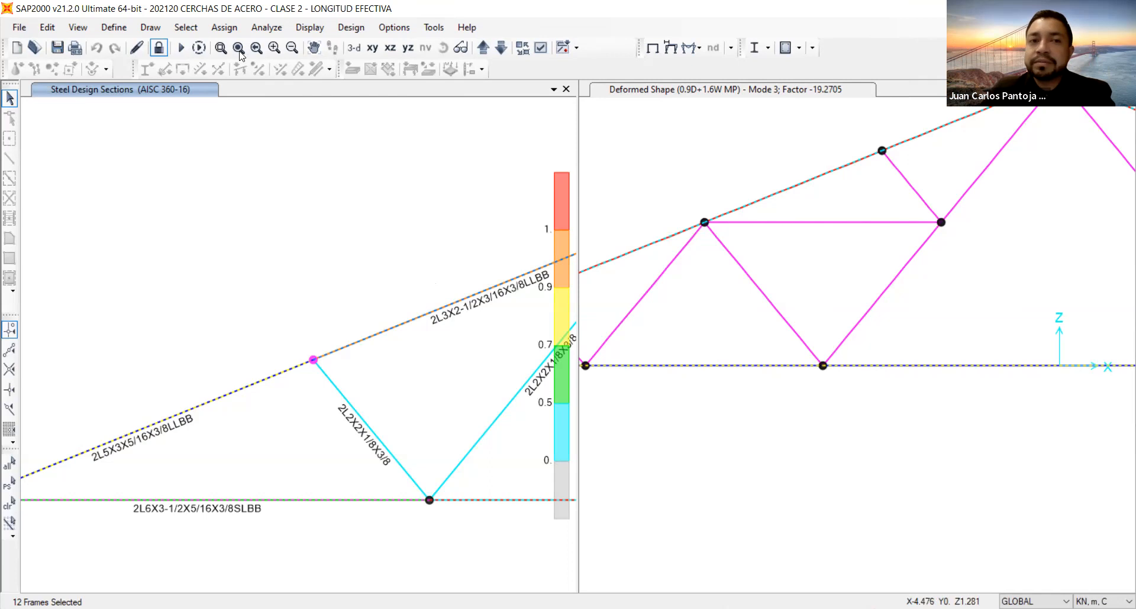
click(258, 49)
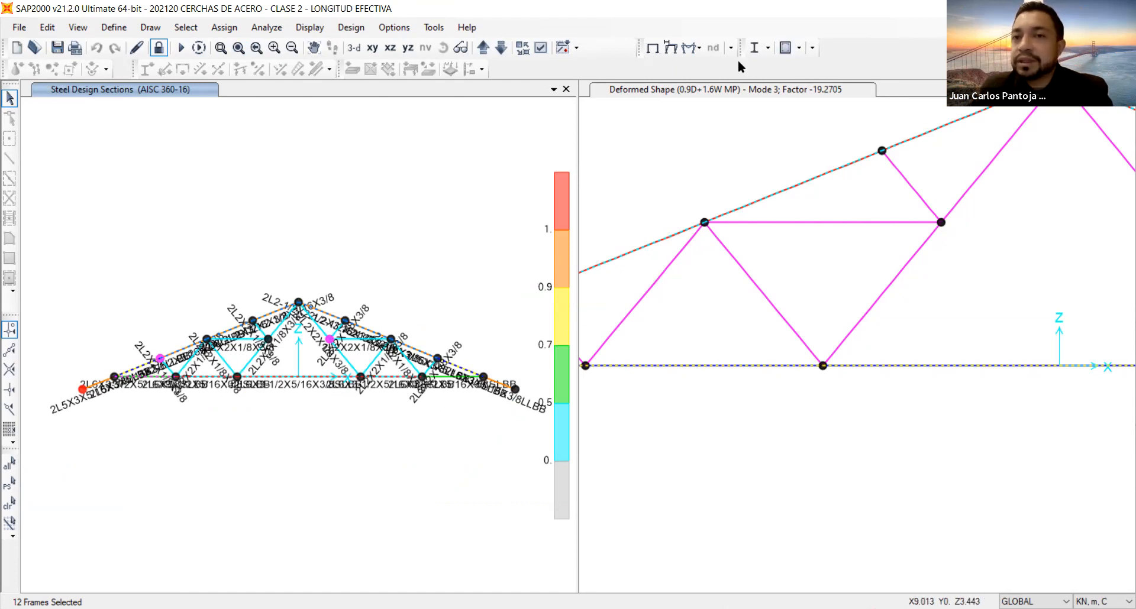
Set CORDON INFERIOR, CORDON SUPERIOR and DIAGONALES as the steel design groups.
click(768, 48)
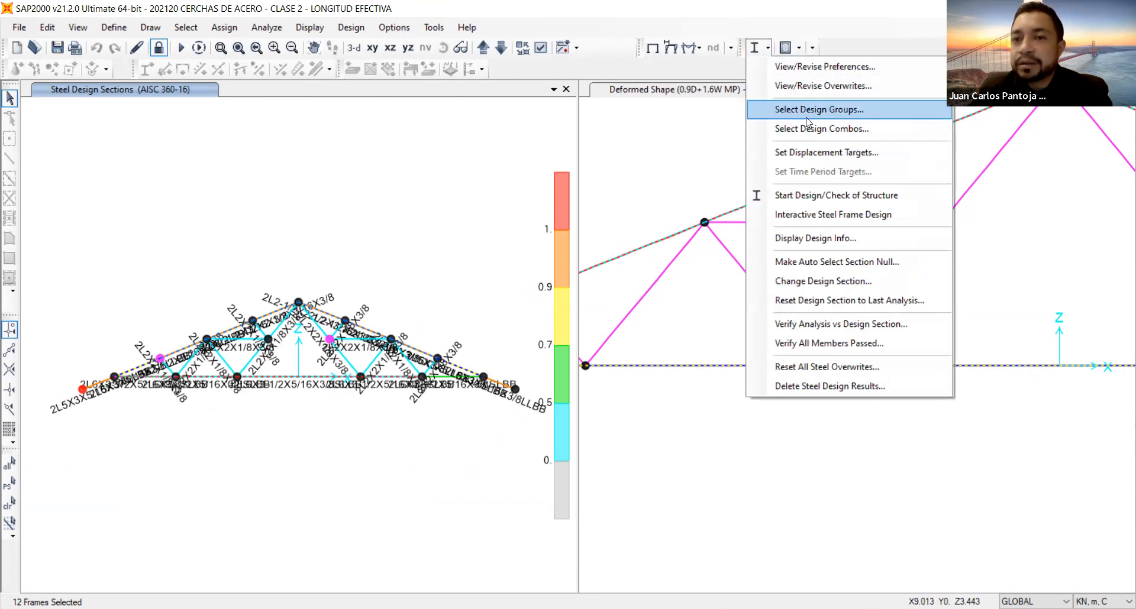
click(858, 111)
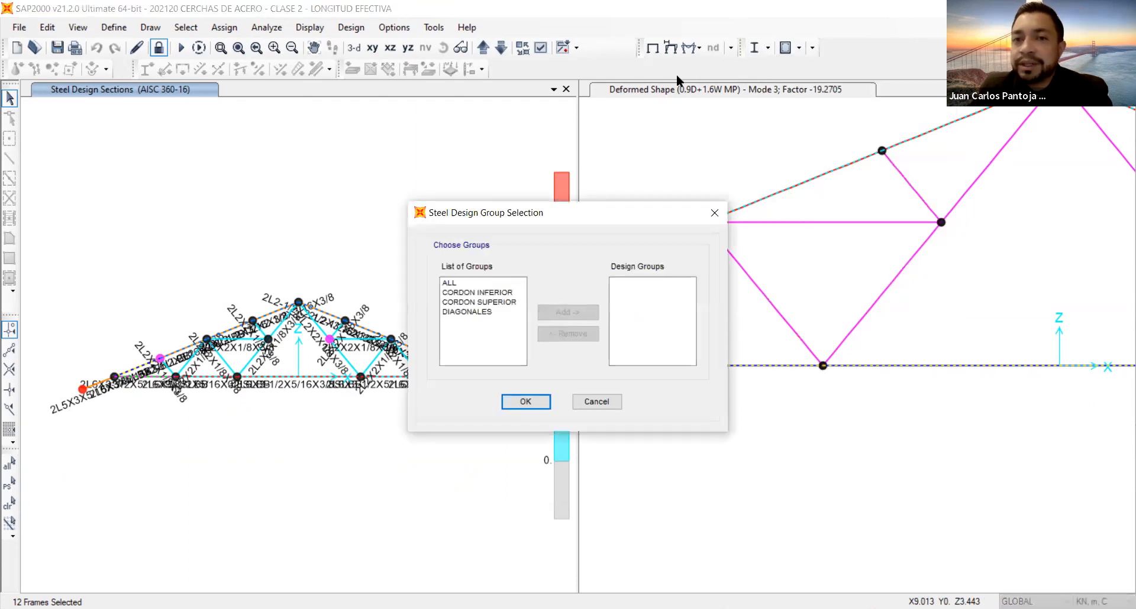
drag(484, 294, 483, 314)
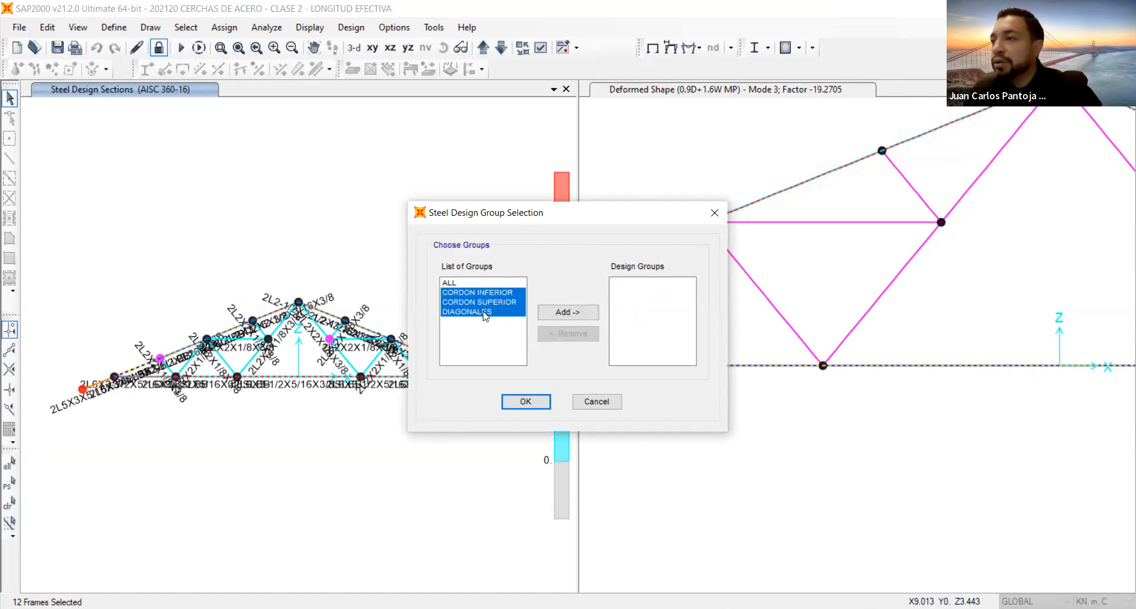
click(570, 312)
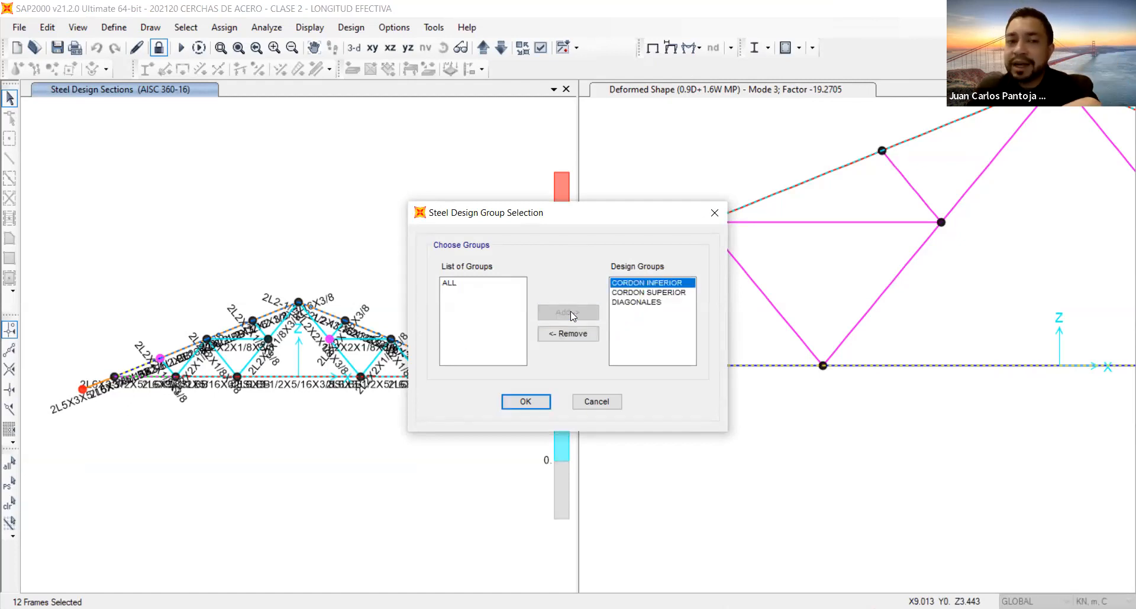
click(524, 403)
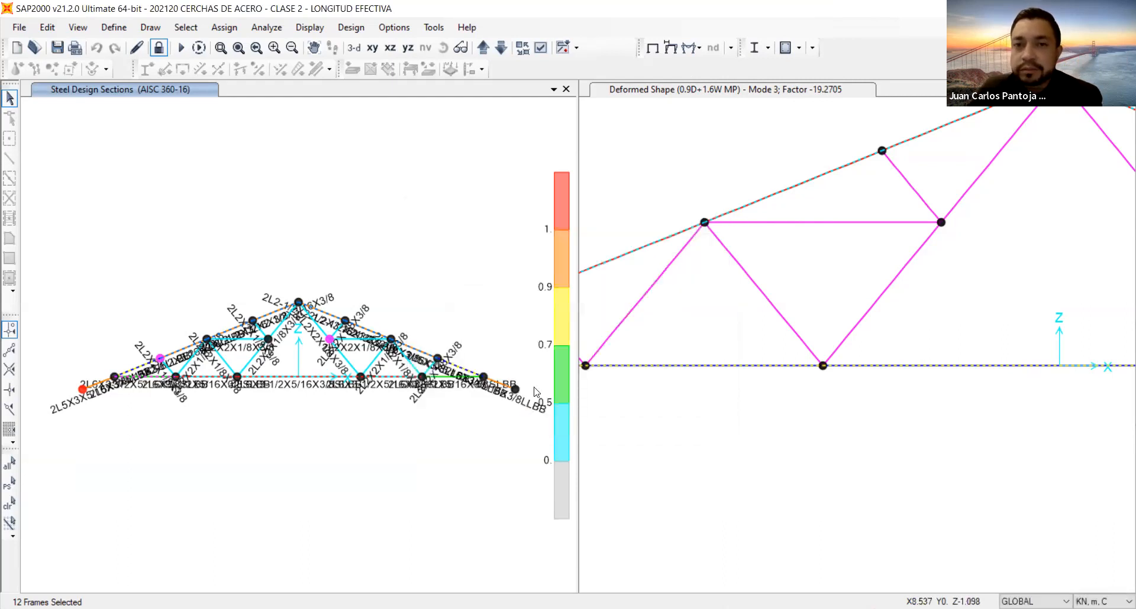
Redesign the truss with the design groups and select the frames whose analysis and design sections differ.
click(754, 48)
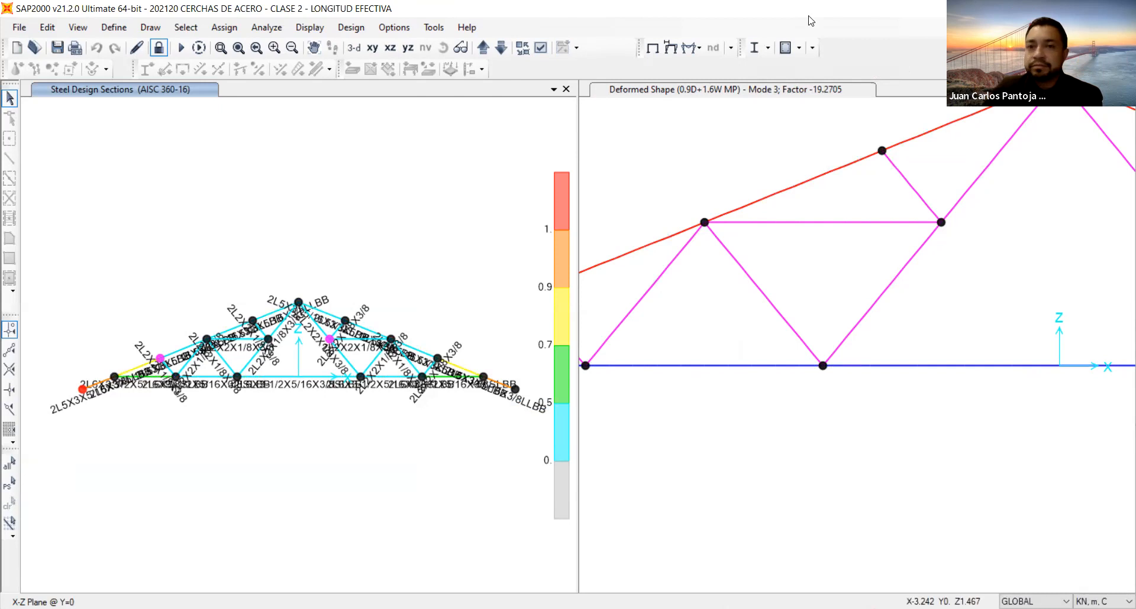
click(768, 48)
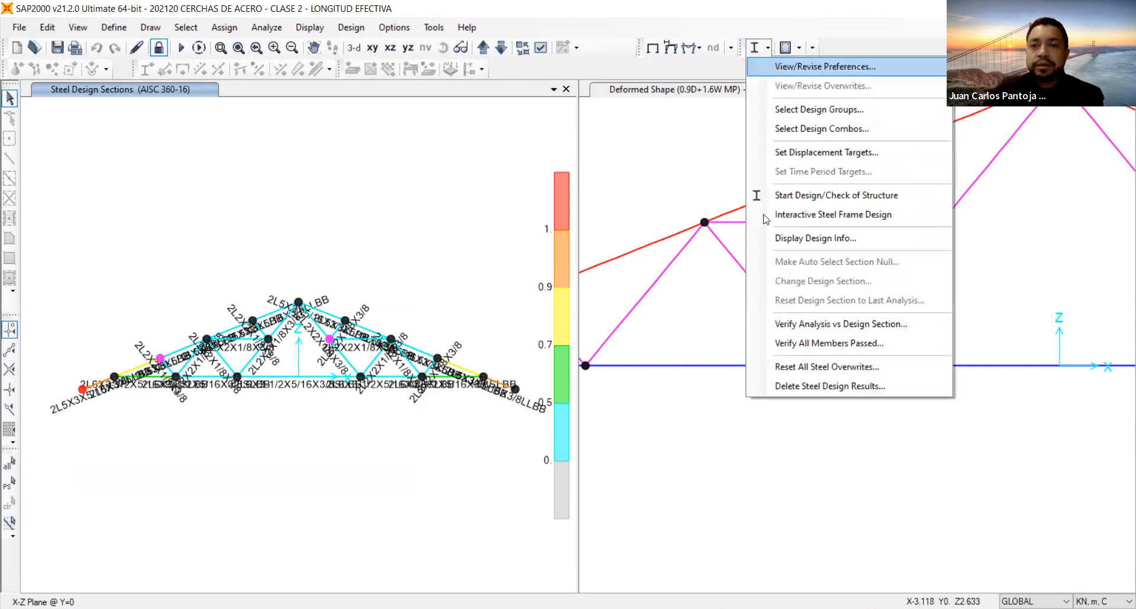
click(802, 329)
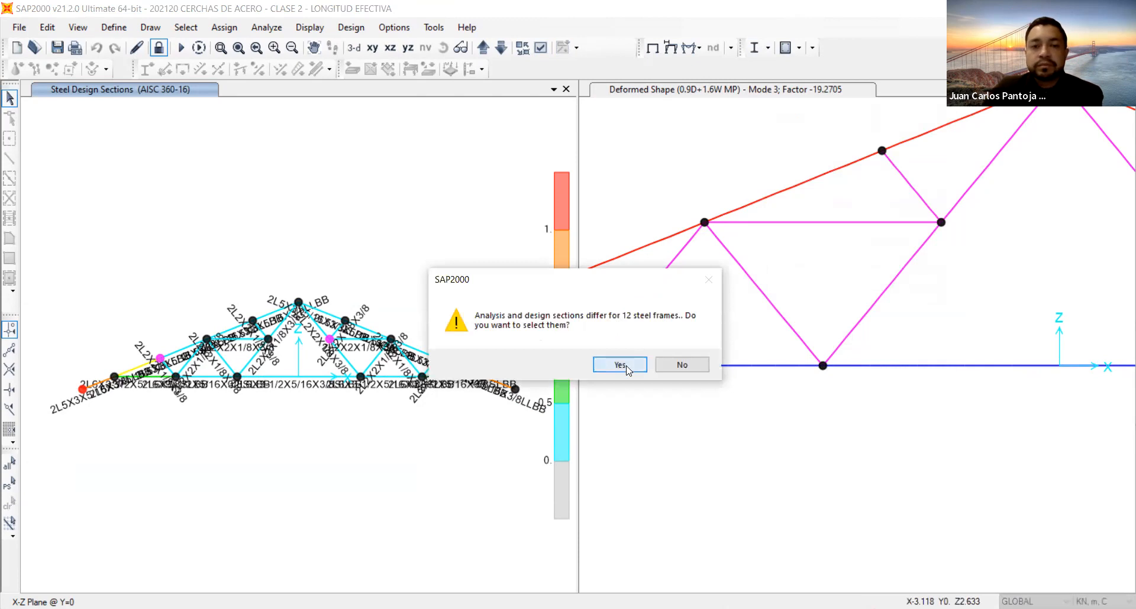
click(620, 365)
Unlock the model and rerun the analysis with the sections from the grouped design.
click(159, 47)
click(605, 373)
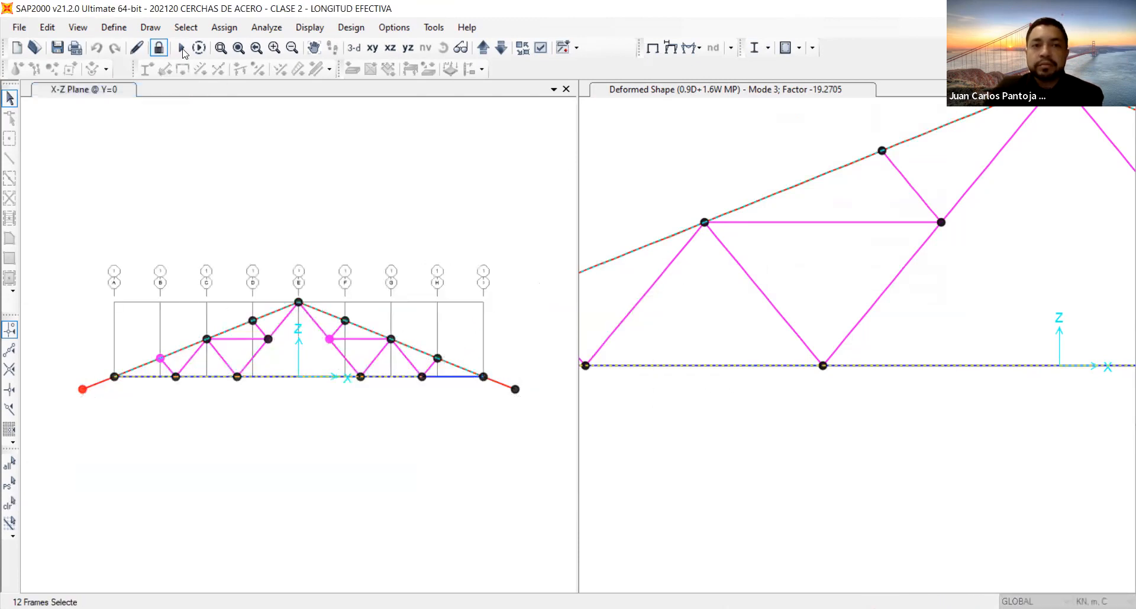
key(F5)
click(747, 398)
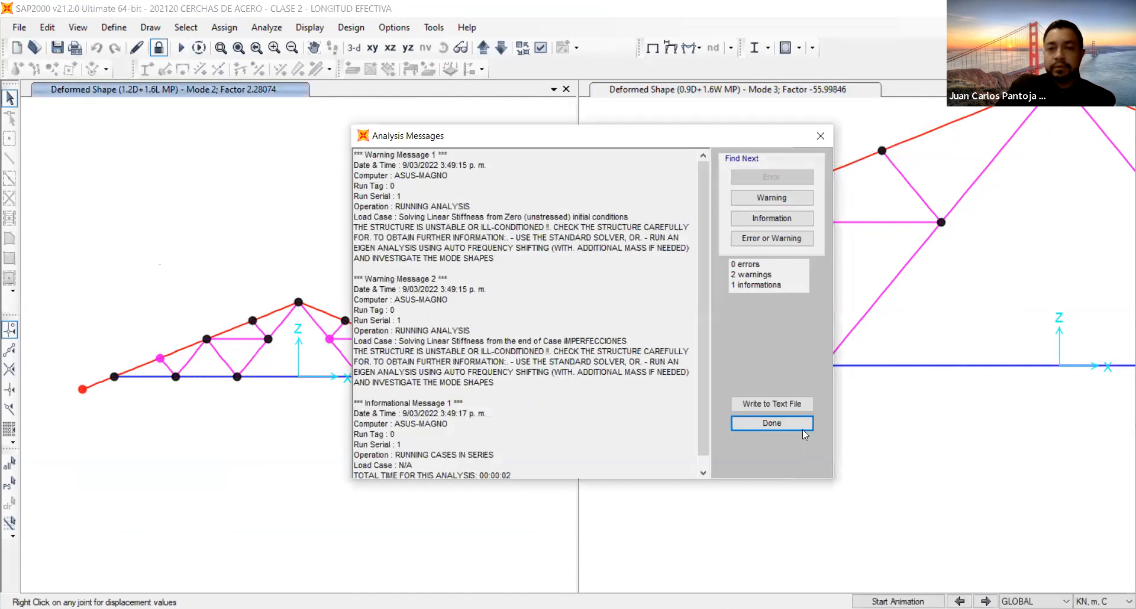
click(806, 424)
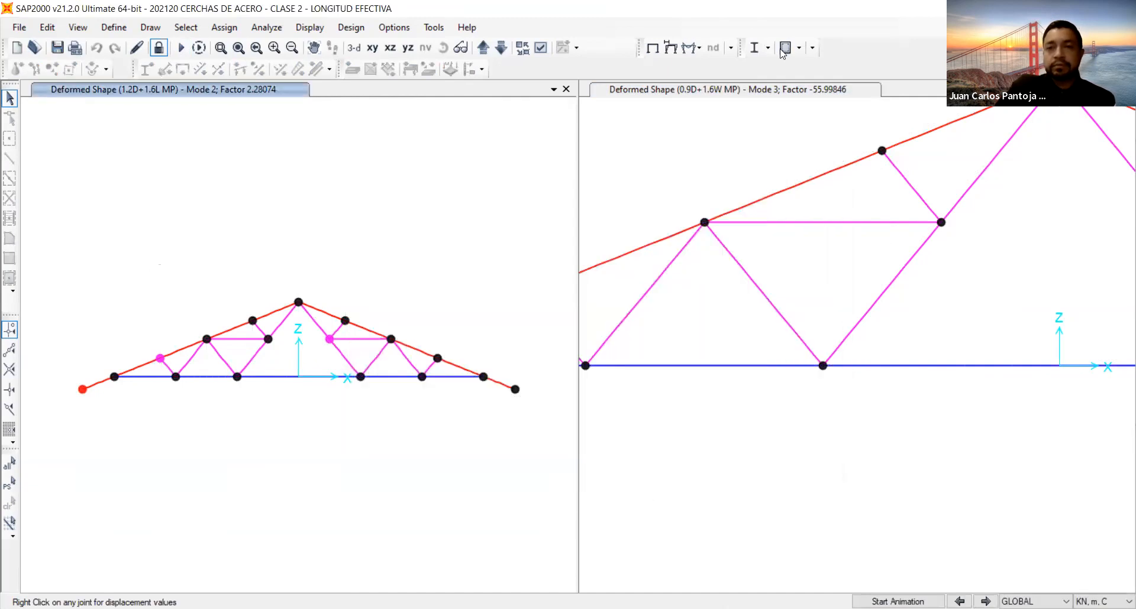
Repeat the steel design check on the new analysis results and verify analysis sections against design sections.
click(767, 48)
click(755, 47)
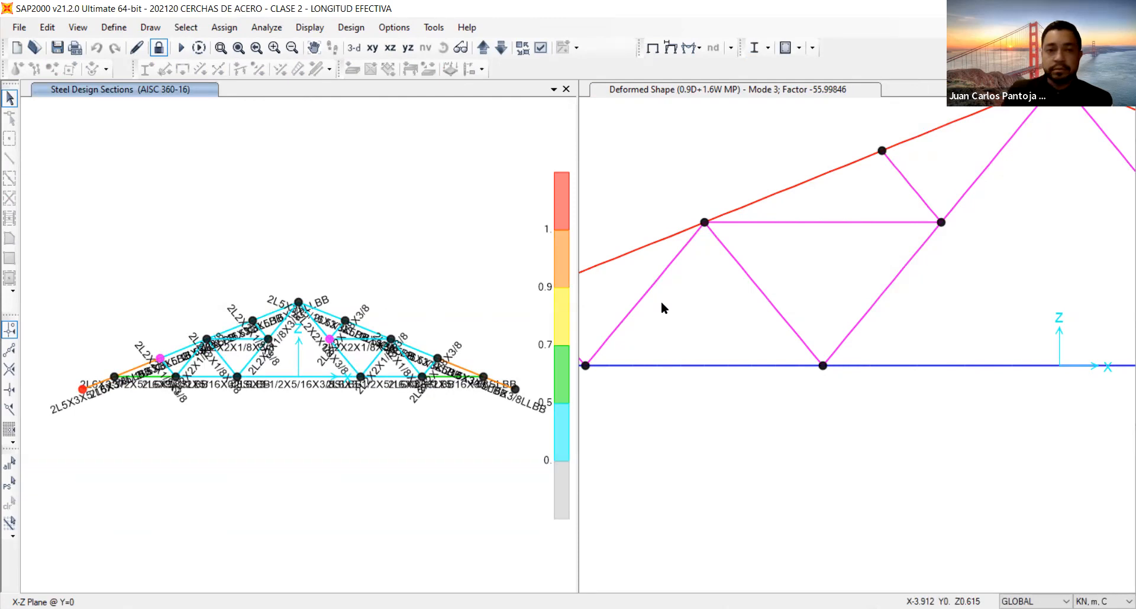
click(768, 48)
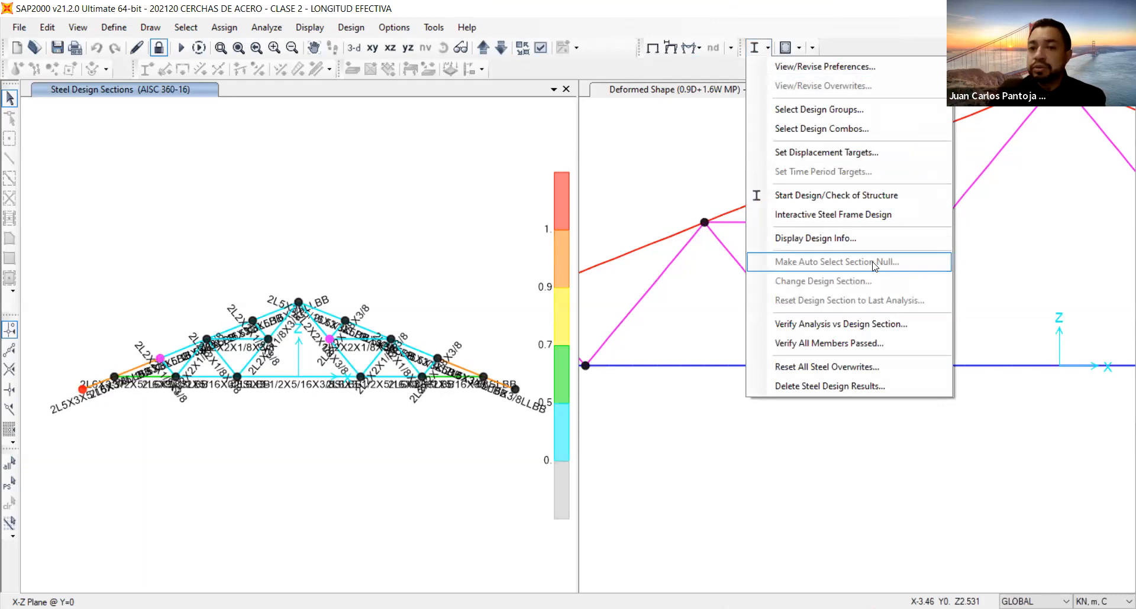
click(831, 324)
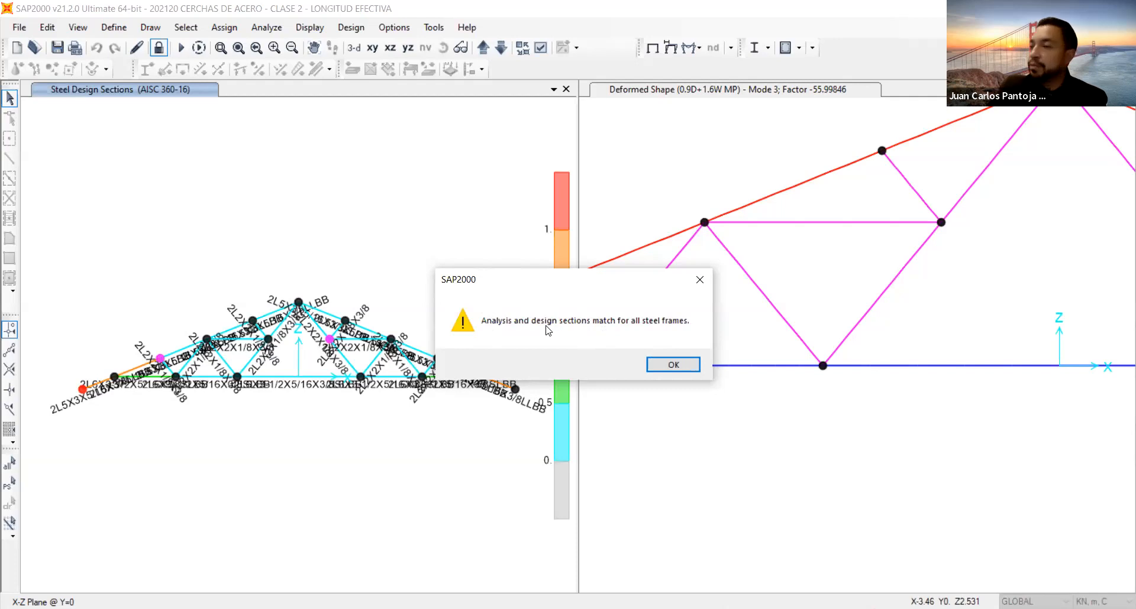
click(675, 366)
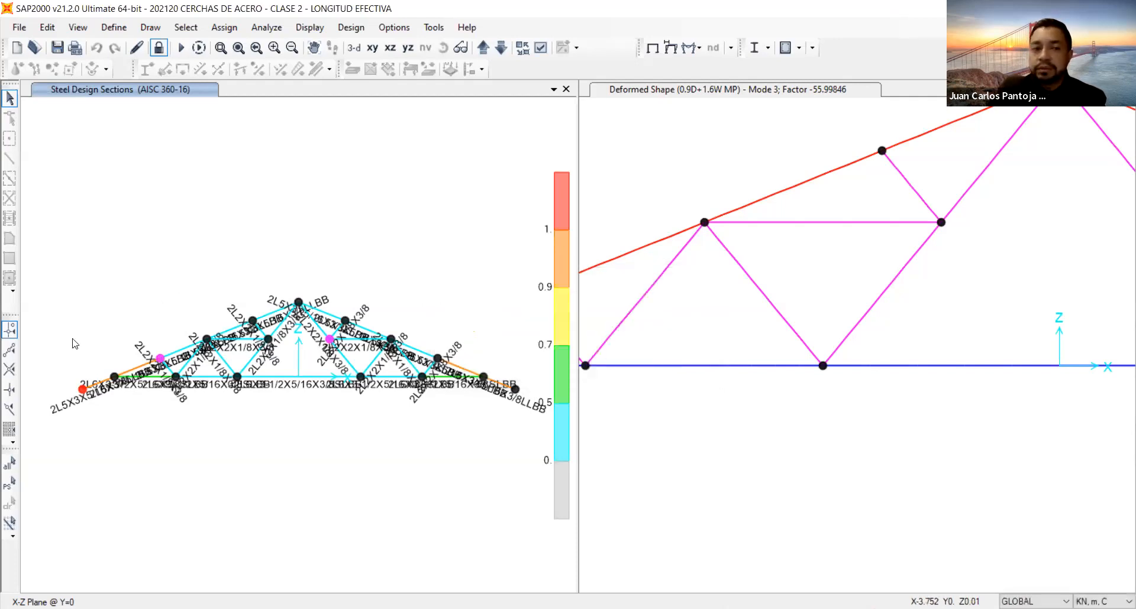
Select the whole truss and try to make its auto select sections null, accepting the current design sections.
click(10, 465)
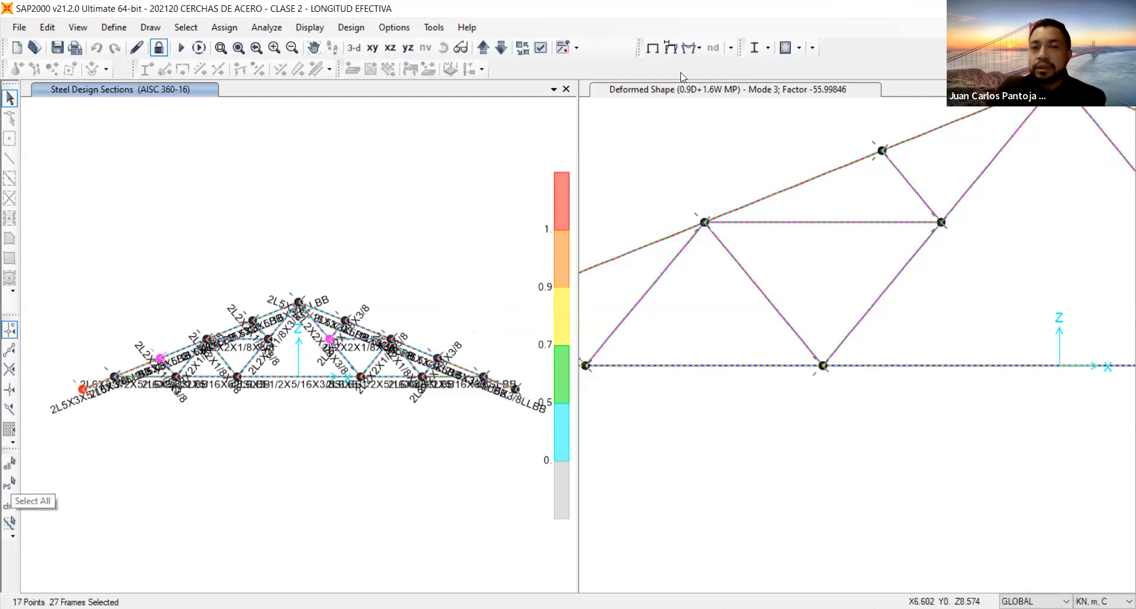
click(770, 49)
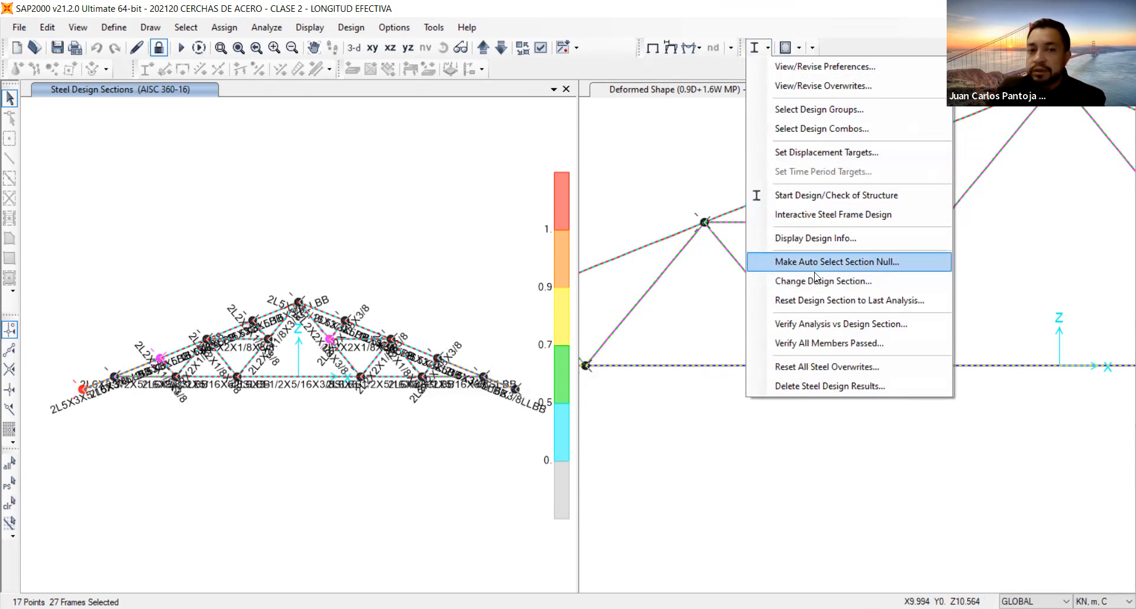
key(Return)
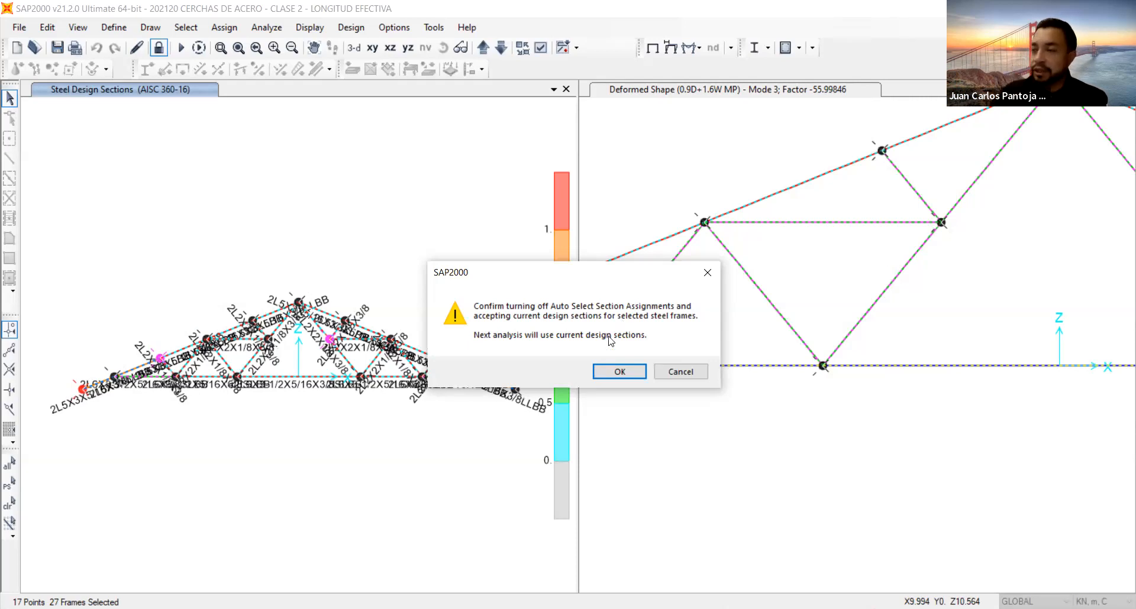
click(619, 373)
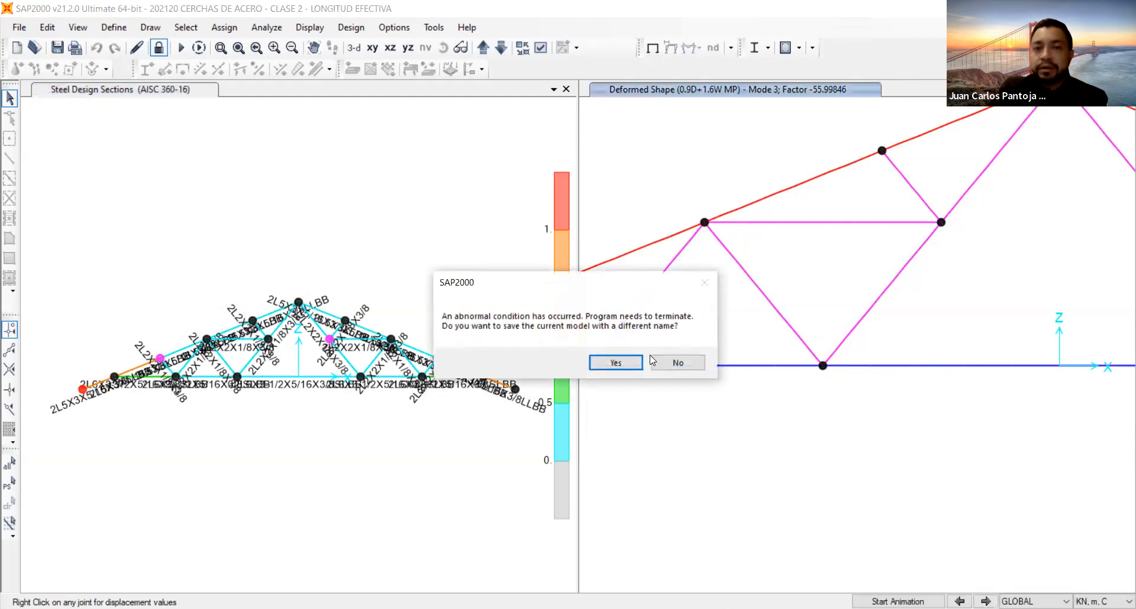
Save the current model under a different name, adding V2 after LONGITUD EFECTIVA in the file name.
click(609, 363)
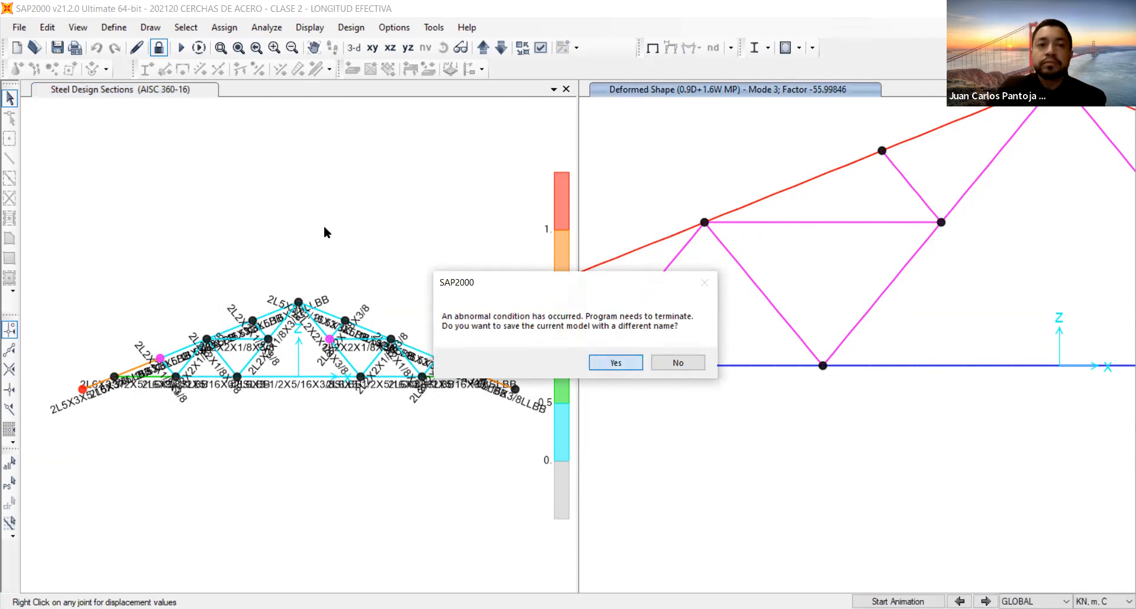
click(450, 295)
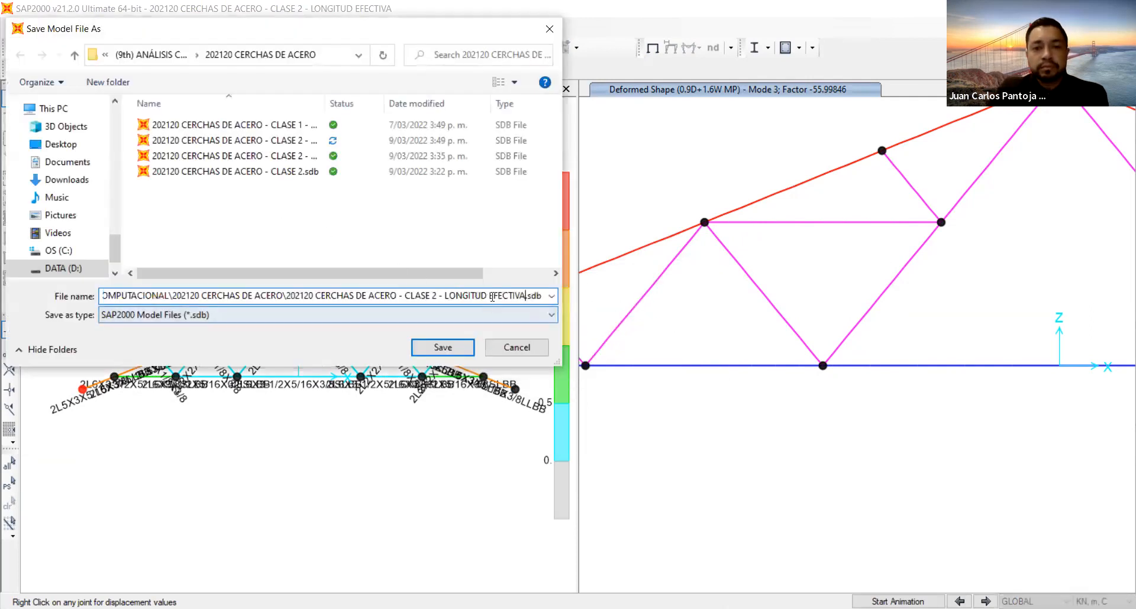
text(V2)
key(Return)
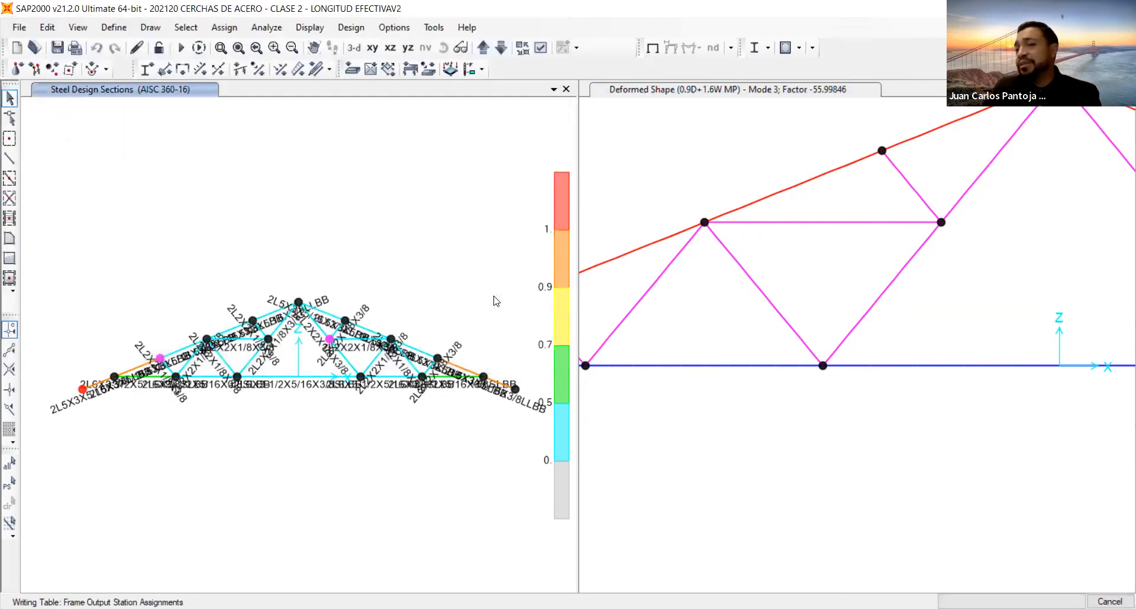